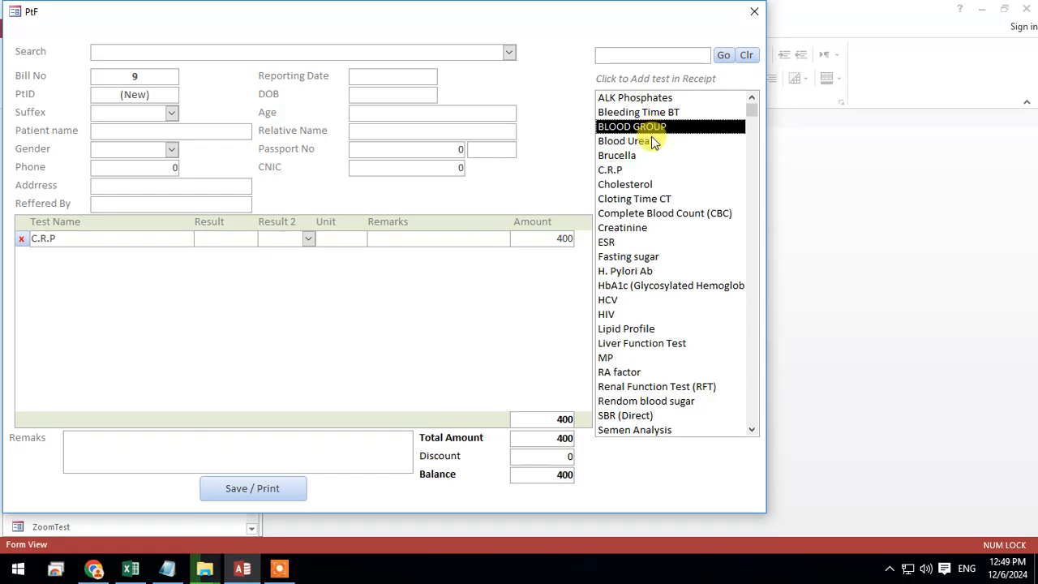
# Open the PtF form in Design view and widen it to about 12.6 inches beyond the test list
pyautogui.click(655, 213)
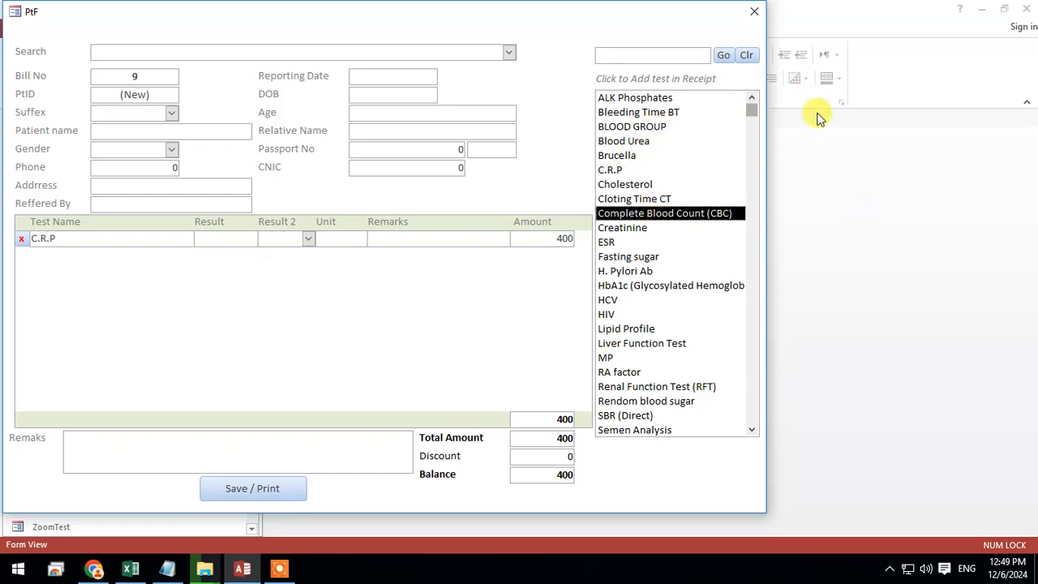
pyautogui.rightClick(519, 70)
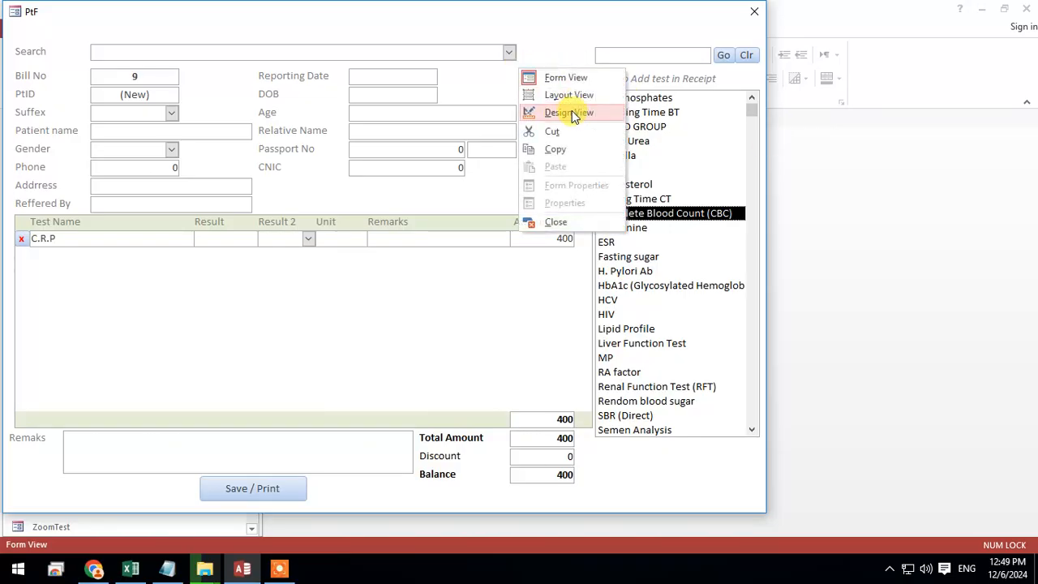
pyautogui.click(570, 112)
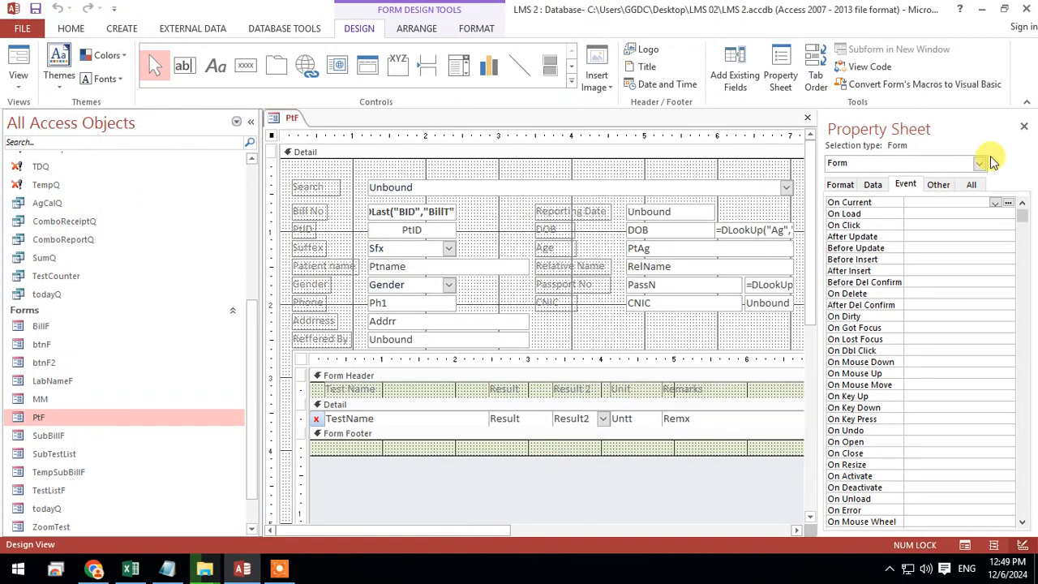
pyautogui.click(1023, 126)
pyautogui.moveTo(452, 528); pyautogui.dragTo(806, 517)
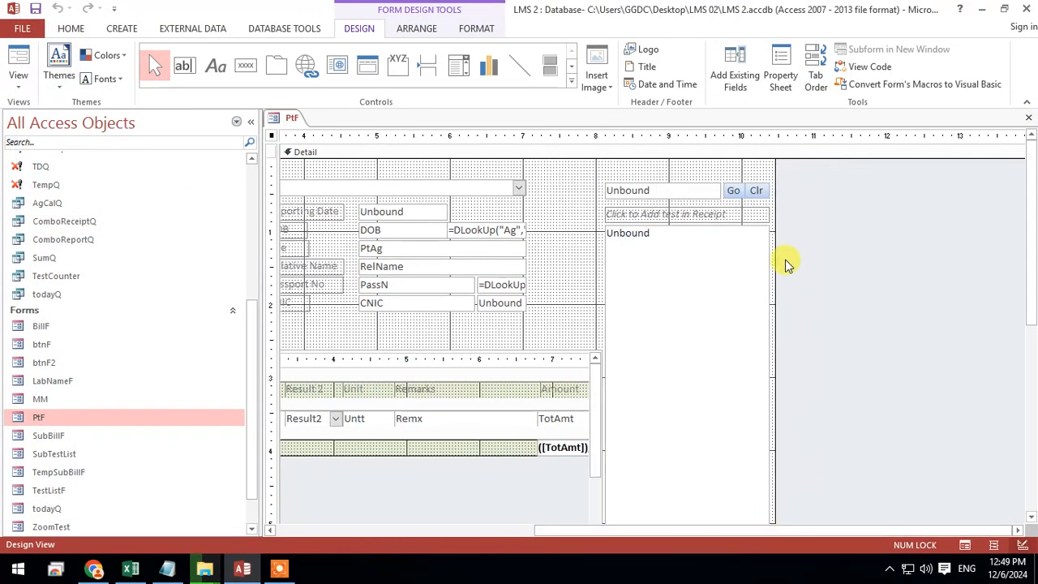
pyautogui.moveTo(774, 257); pyautogui.dragTo(924, 249)
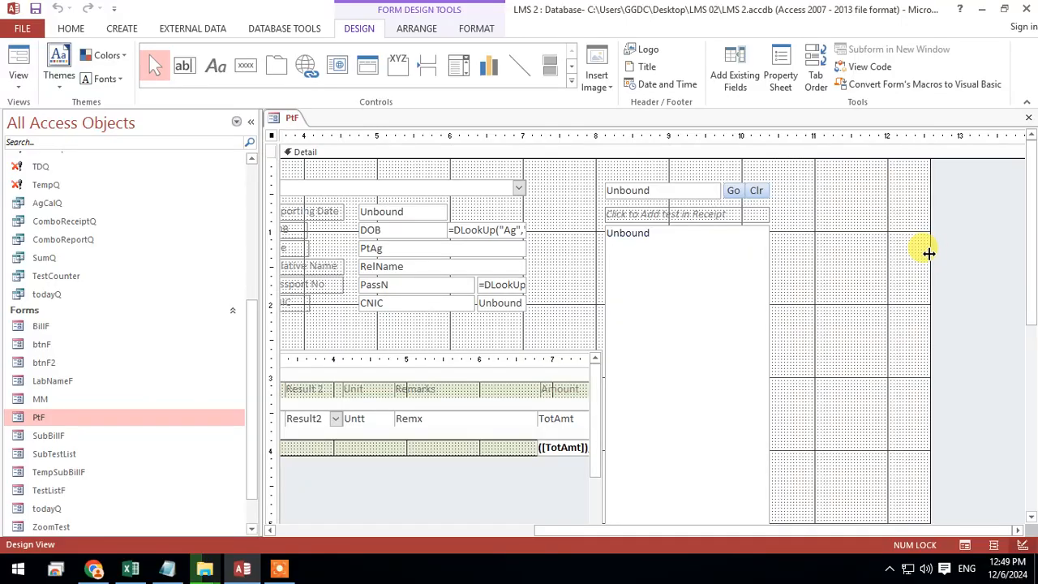
pyautogui.click(823, 260)
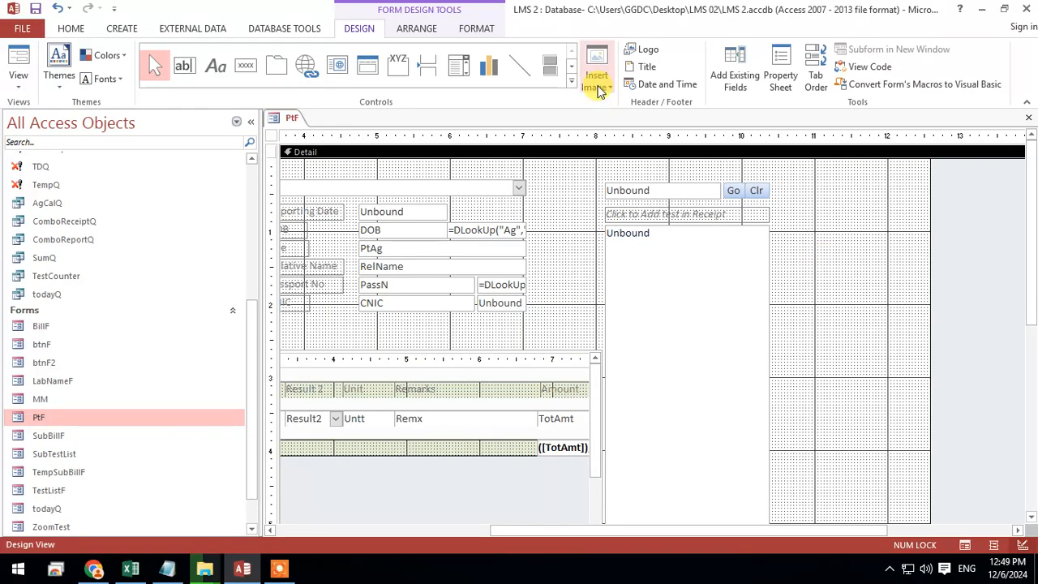
# Draw a list box about 2 inches wide and 3.9 inches high in the empty area beside the test list
pyautogui.click(571, 64)
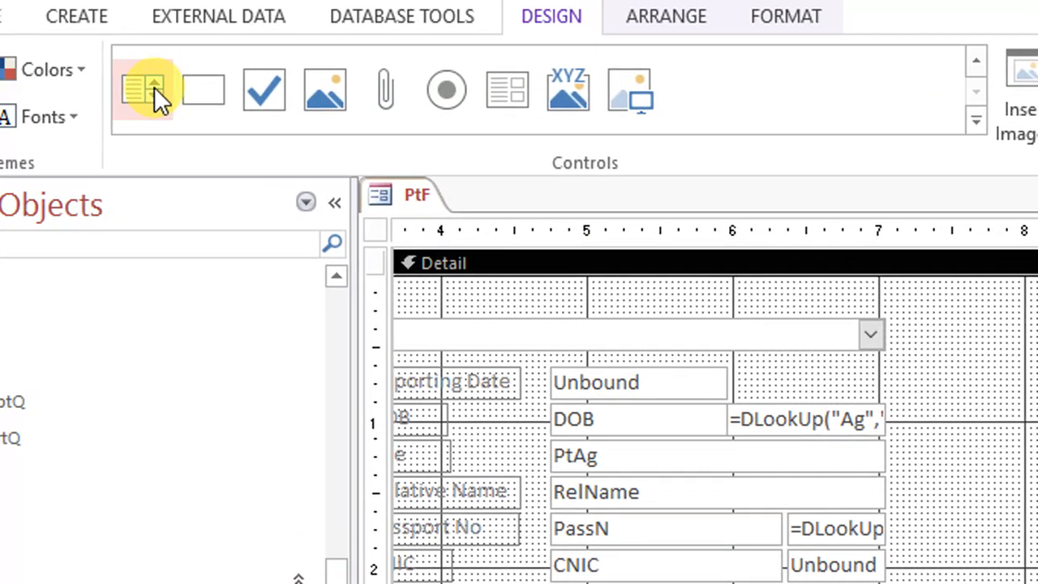
pyautogui.click(154, 89)
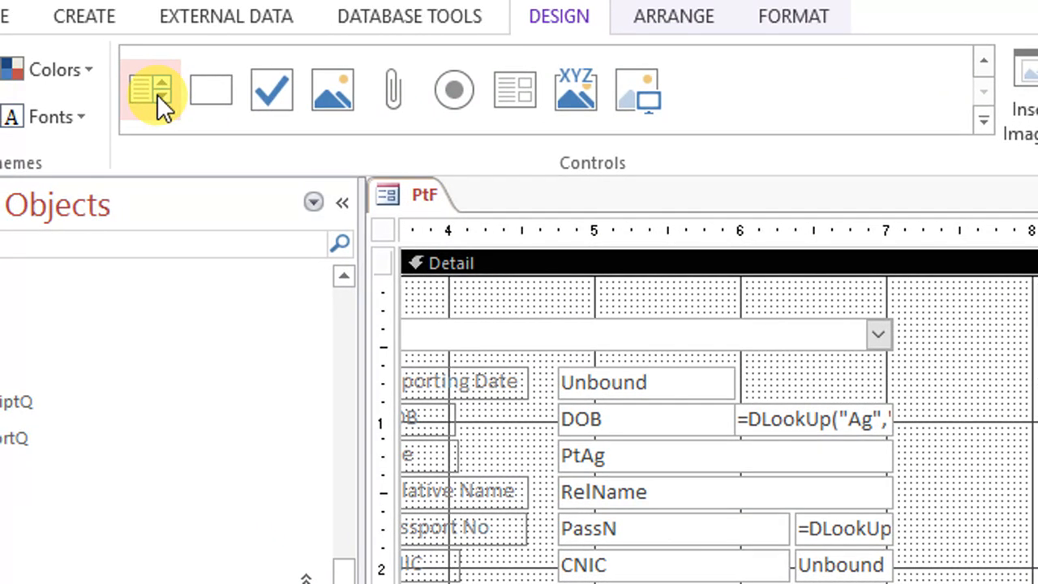
pyautogui.scroll(1, 897, 94)
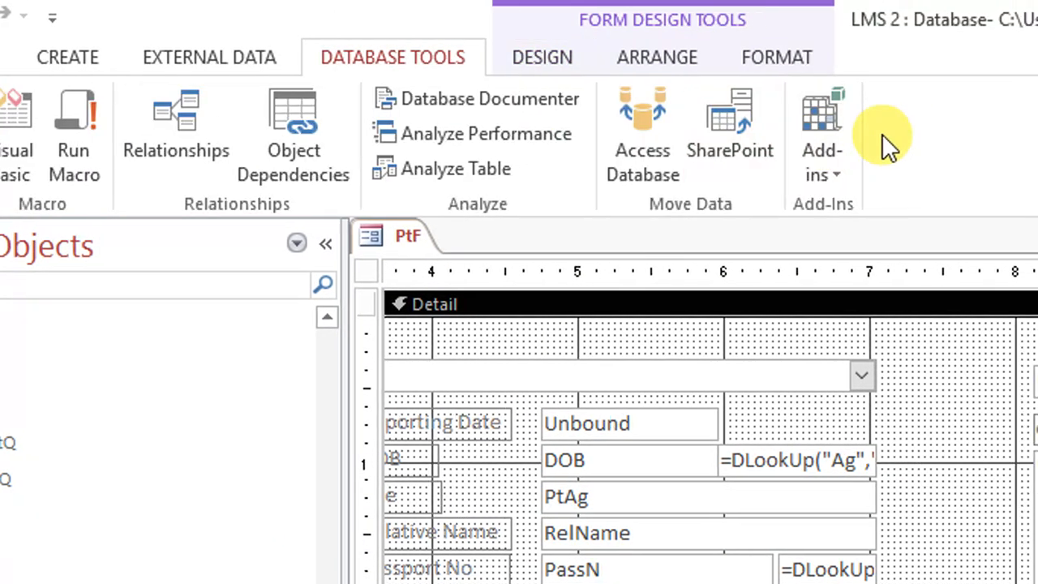
pyautogui.click(497, 57)
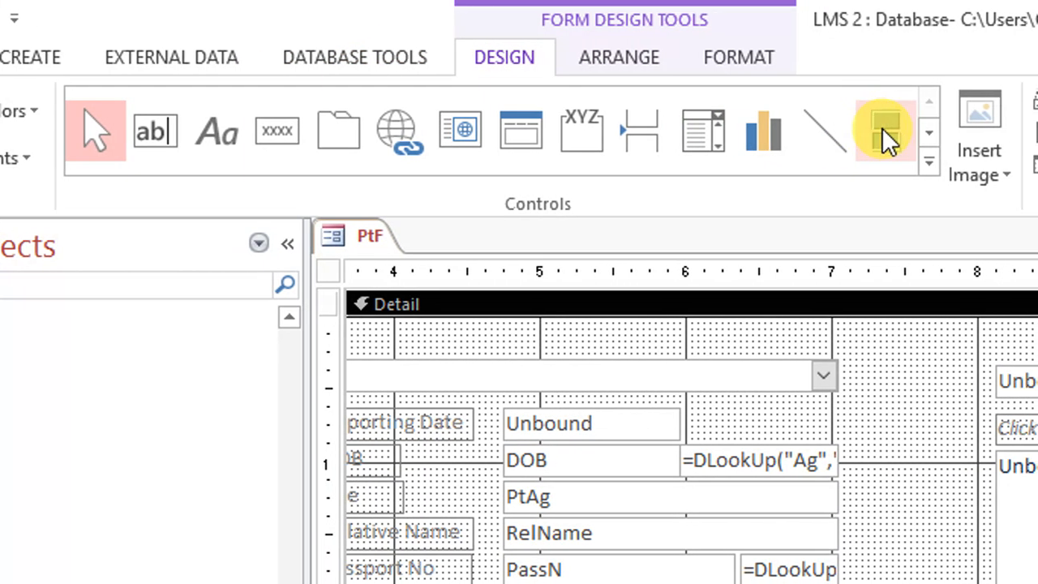
pyautogui.click(882, 133)
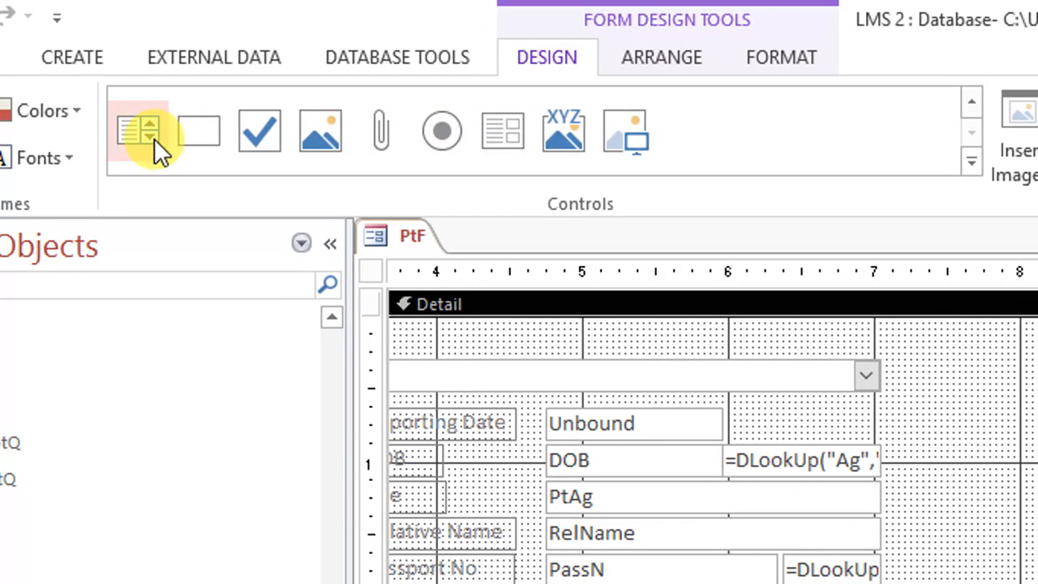
pyautogui.click(156, 139)
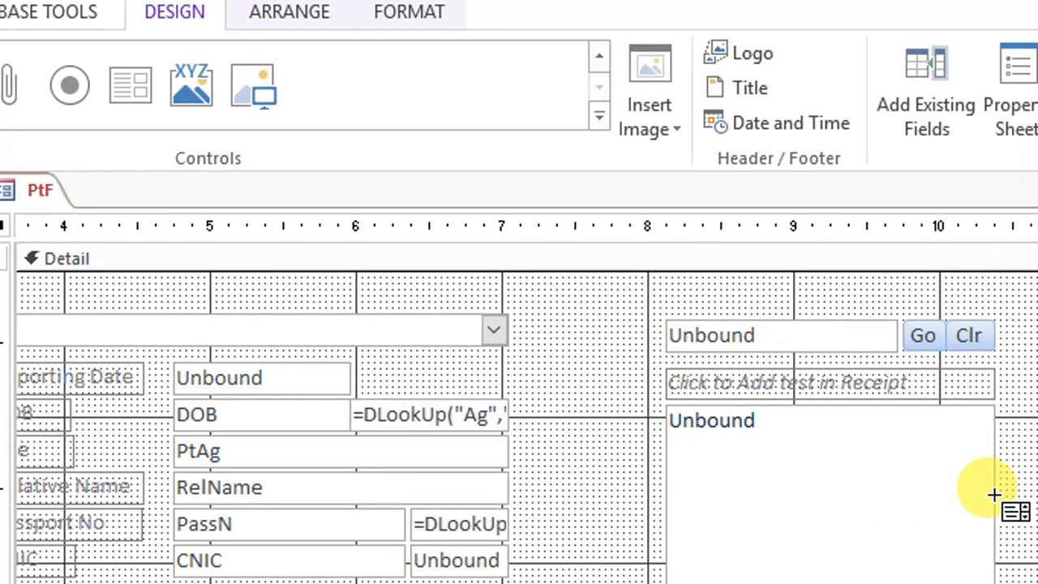
pyautogui.moveTo(830, 410); pyautogui.dragTo(1037, 583)
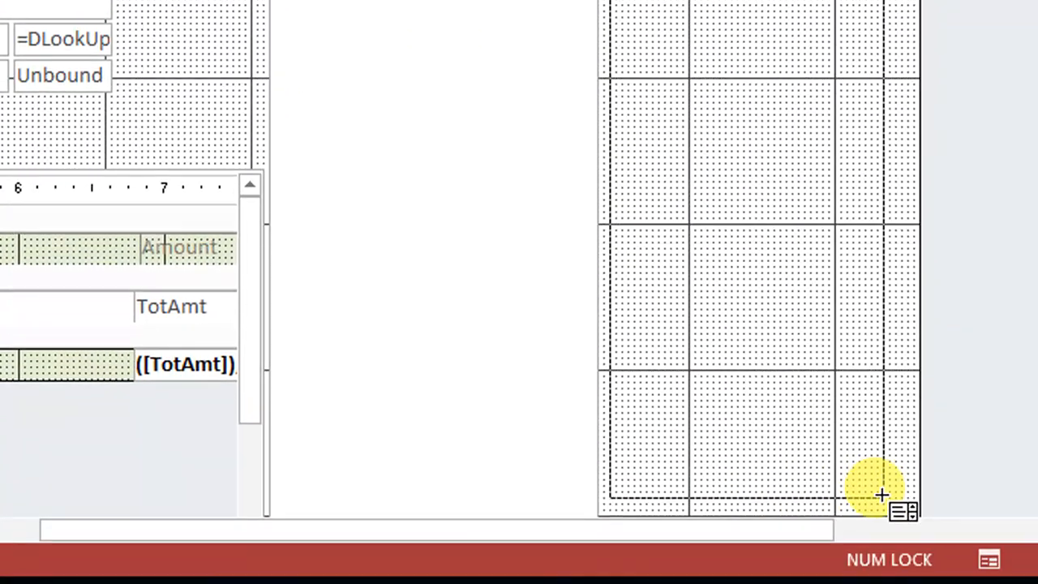
pyautogui.moveTo(882, 494); pyautogui.dragTo(872, 490)
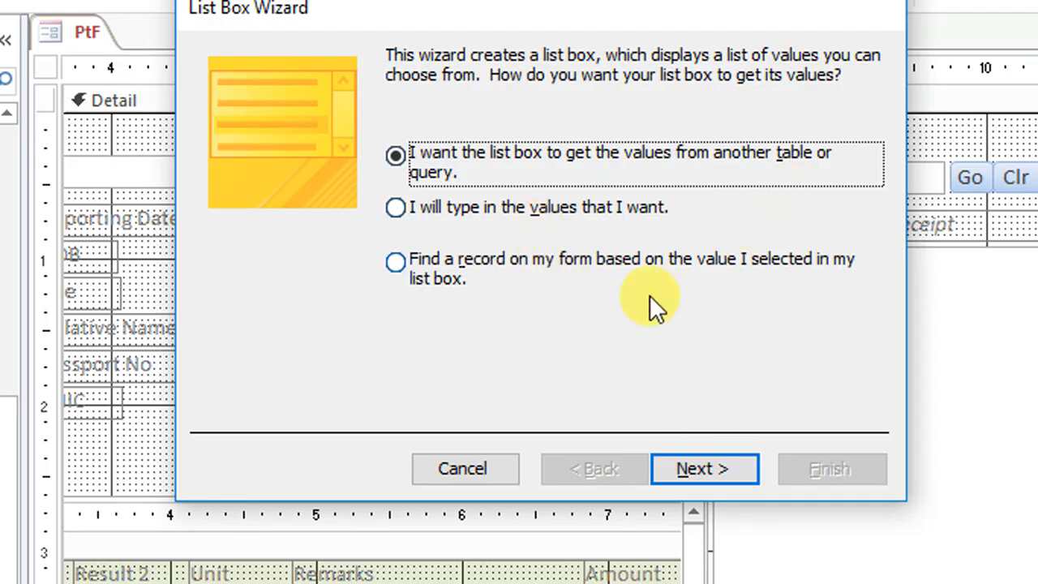
# Set the list box to get its values from the SubTestList table
pyautogui.click(699, 467)
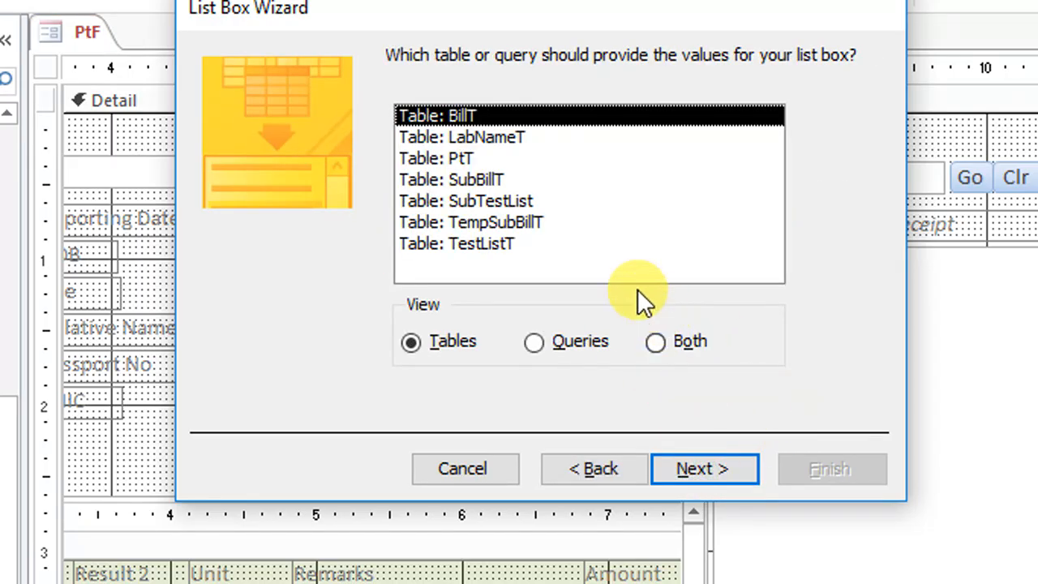
pyautogui.click(509, 203)
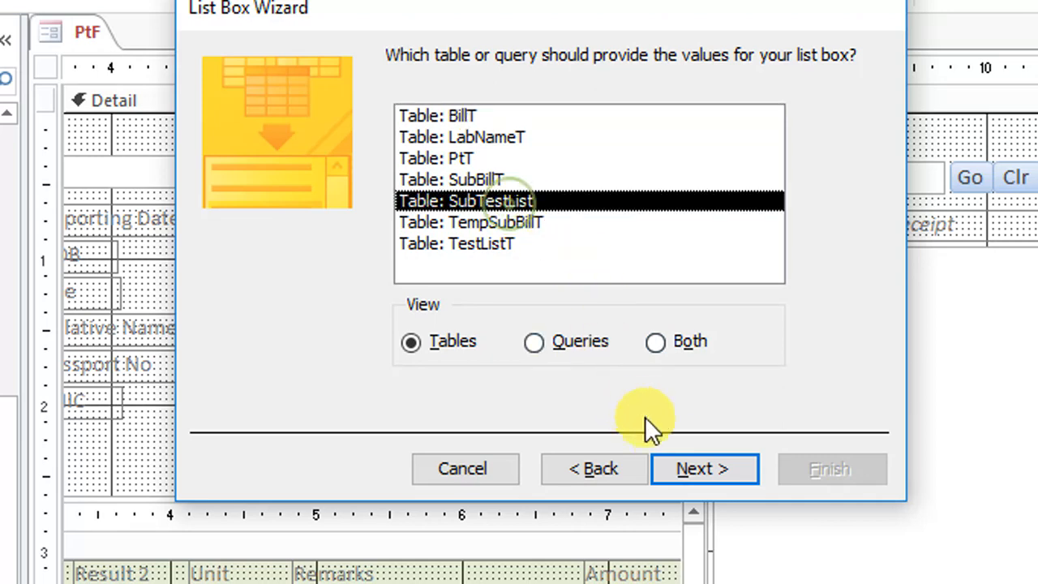
pyautogui.click(683, 465)
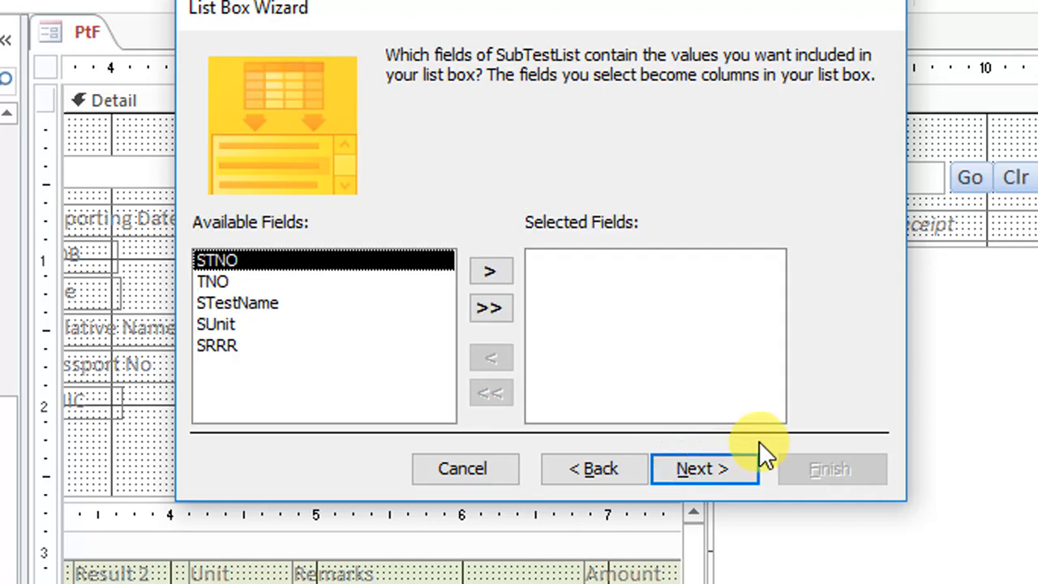
# Include the STestName and TNO fields, in that order, as the list box columns
pyautogui.click(256, 305)
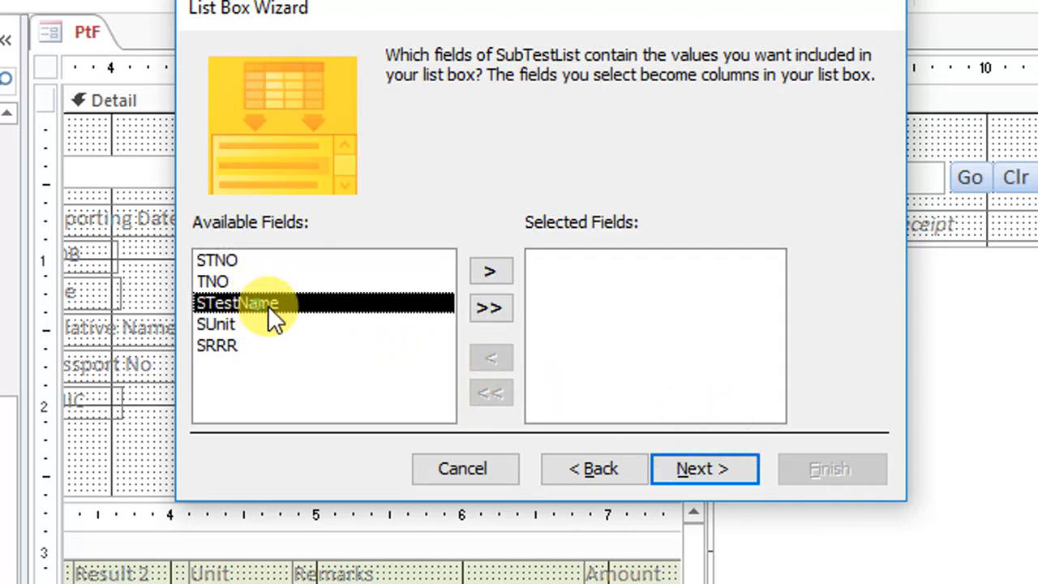
pyautogui.click(702, 470)
pyautogui.click(657, 469)
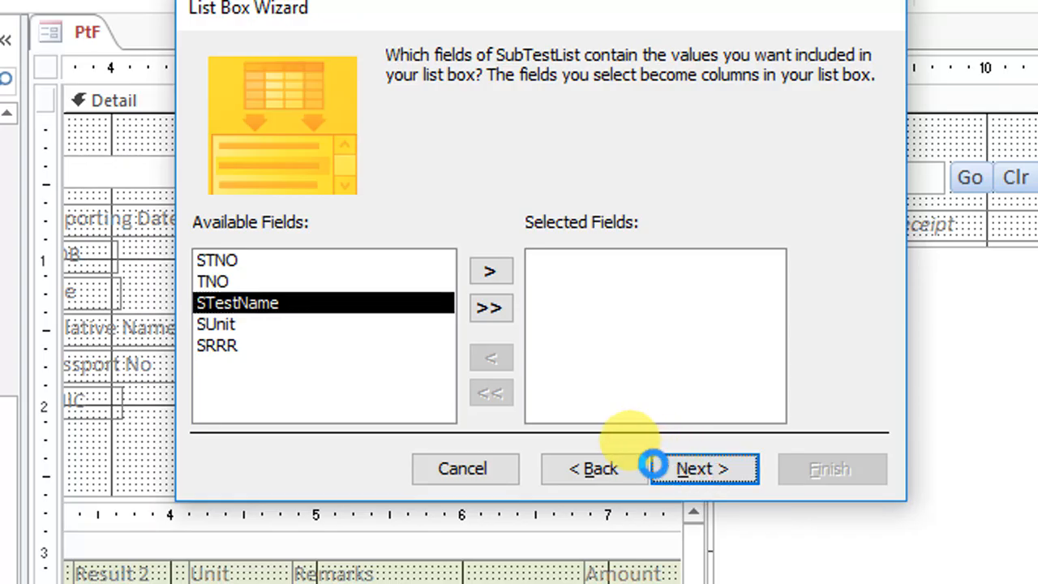
pyautogui.click(535, 452)
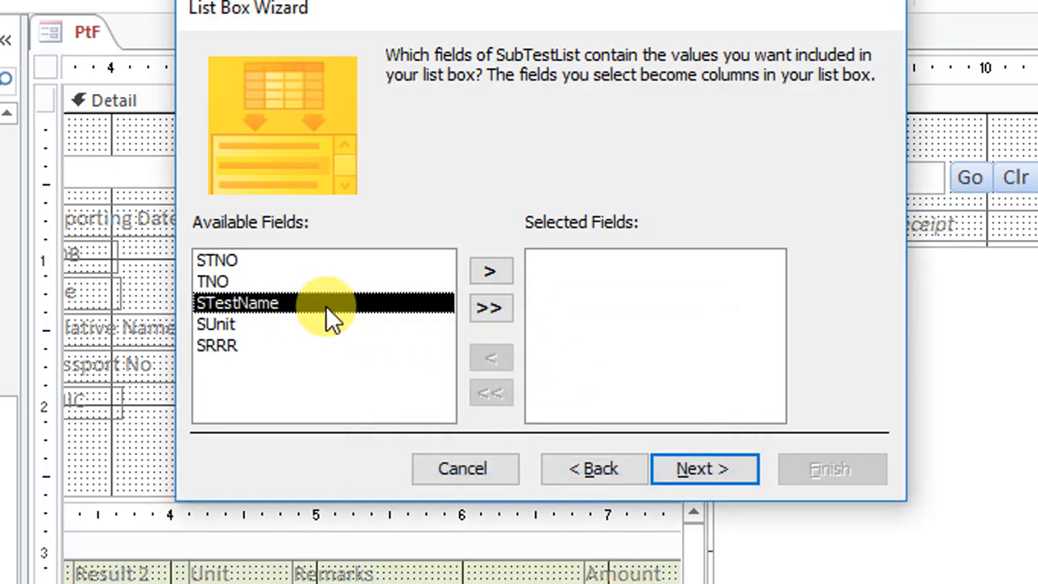
pyautogui.click(501, 273)
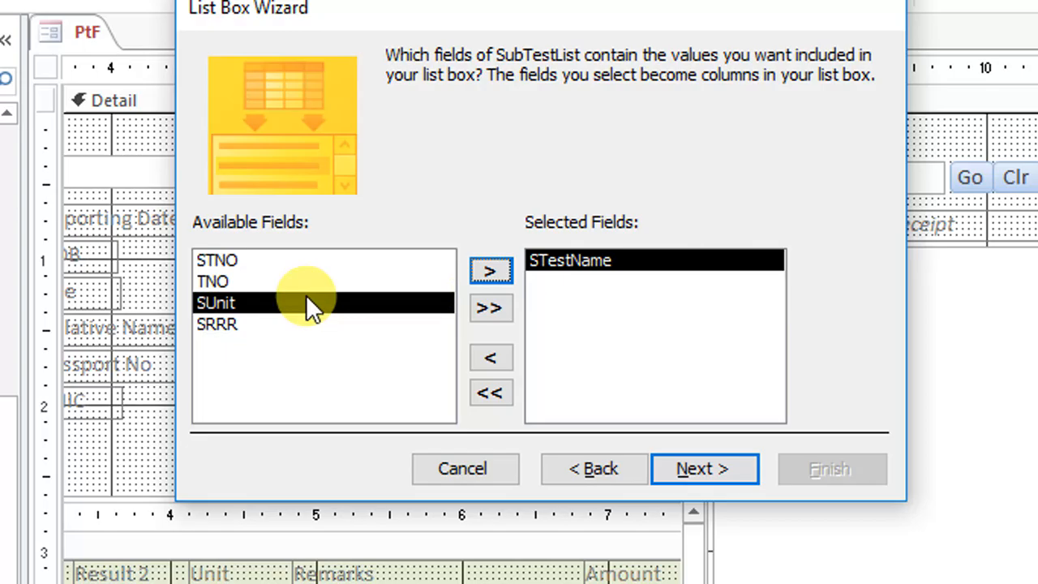
pyautogui.click(229, 279)
pyautogui.click(502, 274)
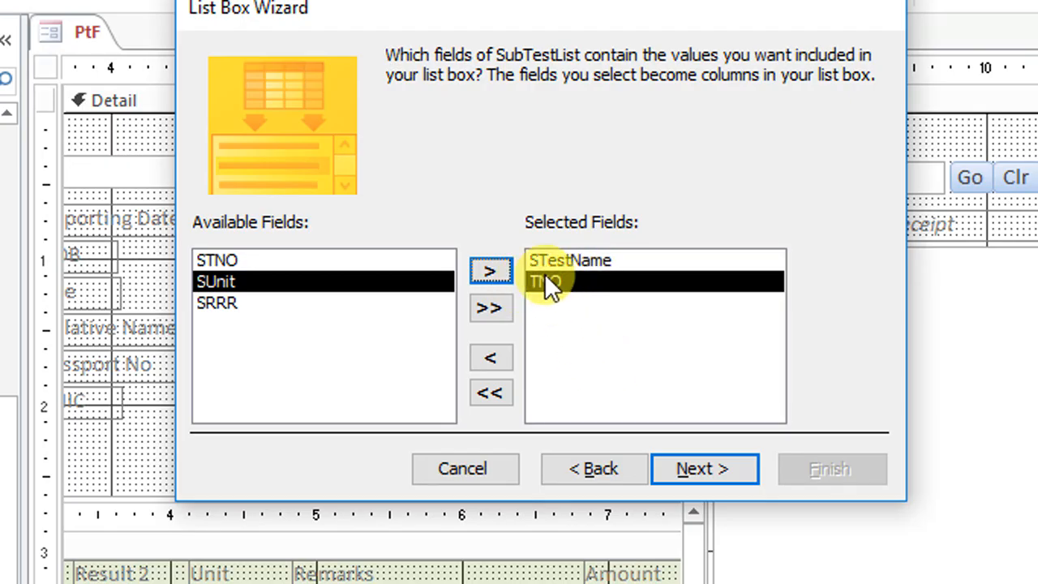
# Finish the list box wizard without sorting, keeping the key column hidden and the value remembered for later use
pyautogui.click(706, 476)
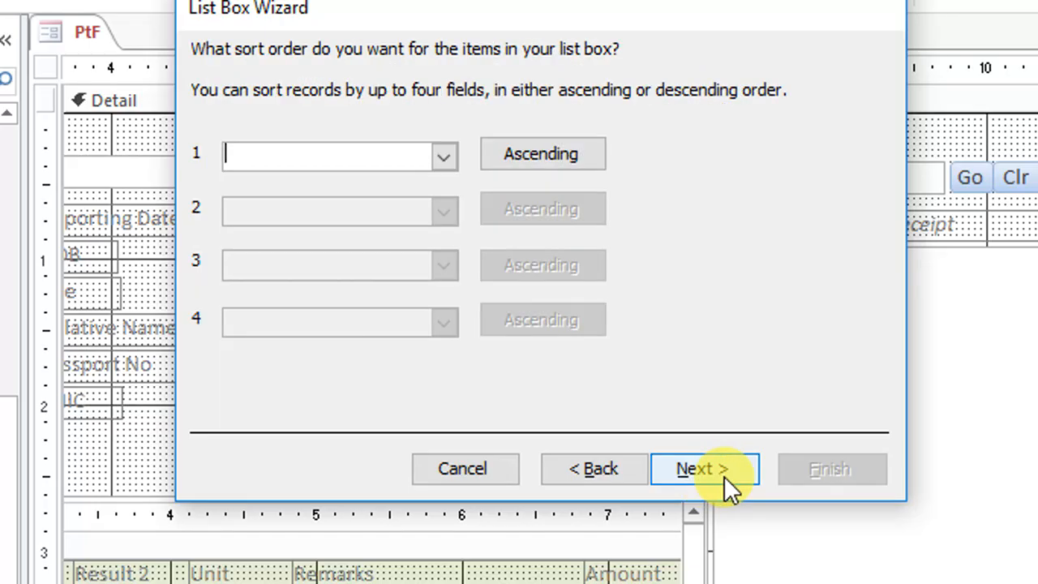
pyautogui.click(708, 472)
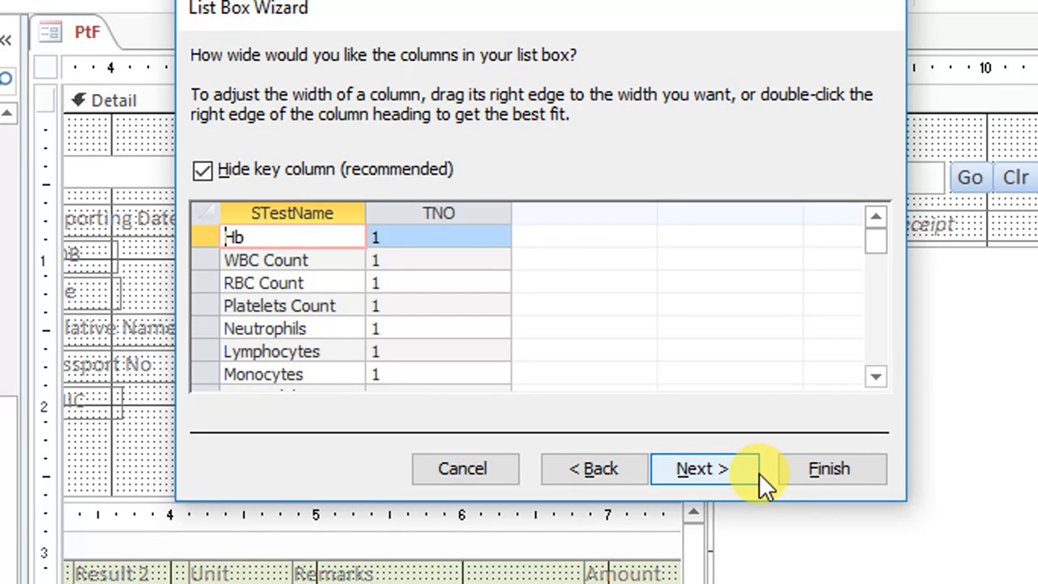
pyautogui.click(712, 478)
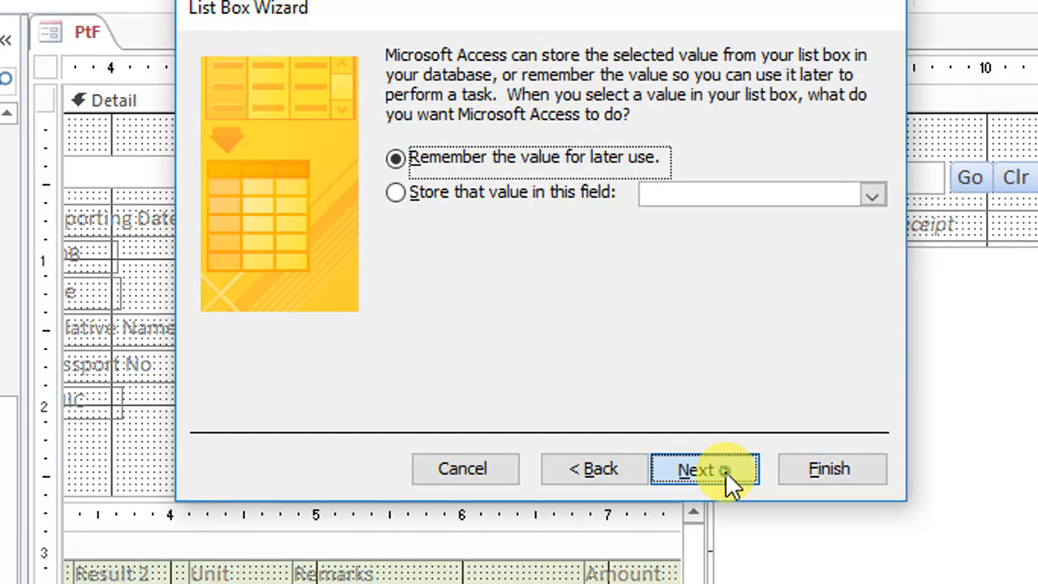
pyautogui.click(725, 471)
pyautogui.click(786, 470)
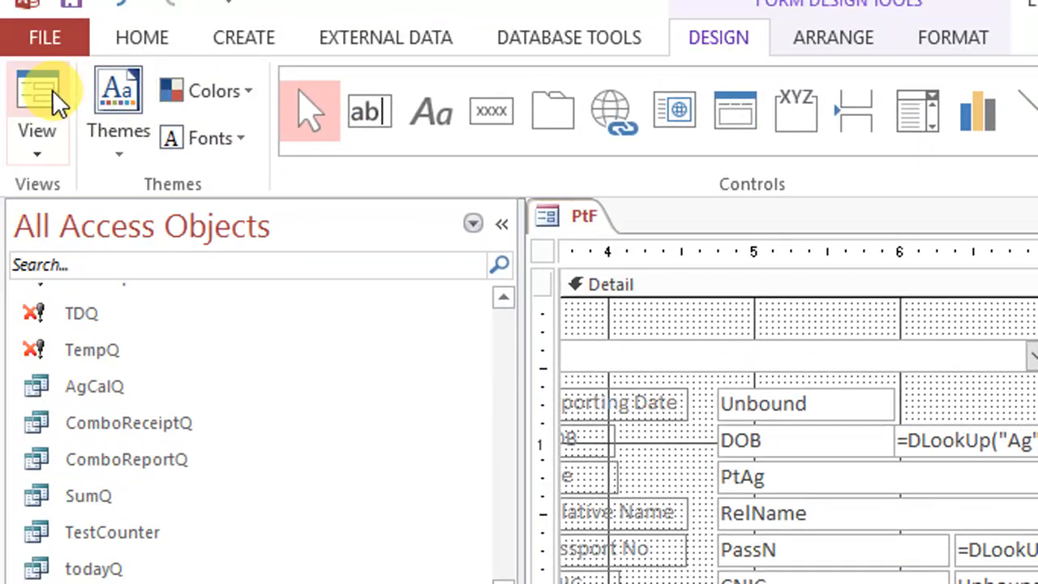
# Preview the form in Form view and look through the sub-test names and test numbers in the new list box
pyautogui.click(39, 91)
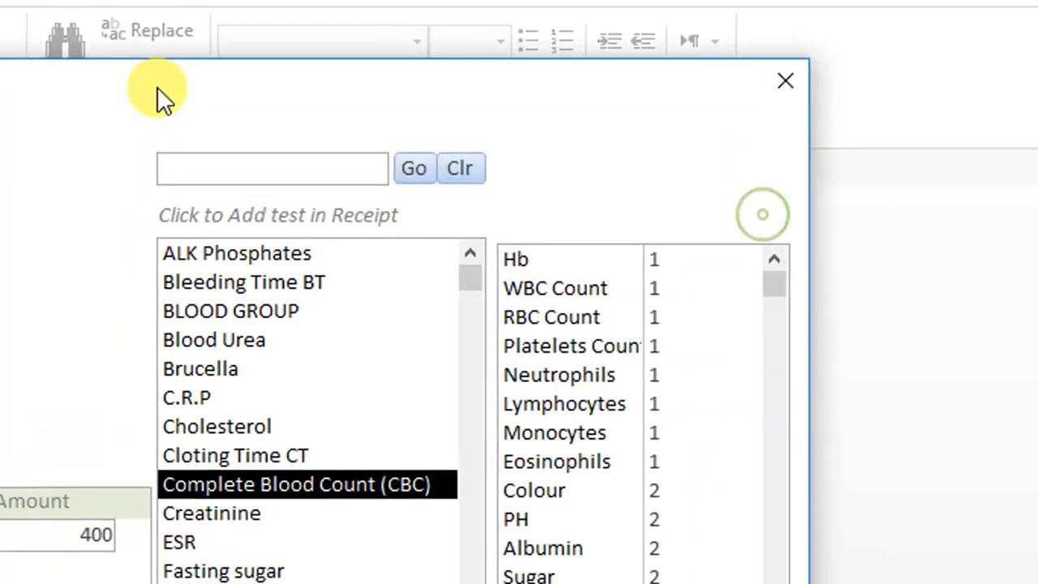
pyautogui.scroll(-5, 622, 454)
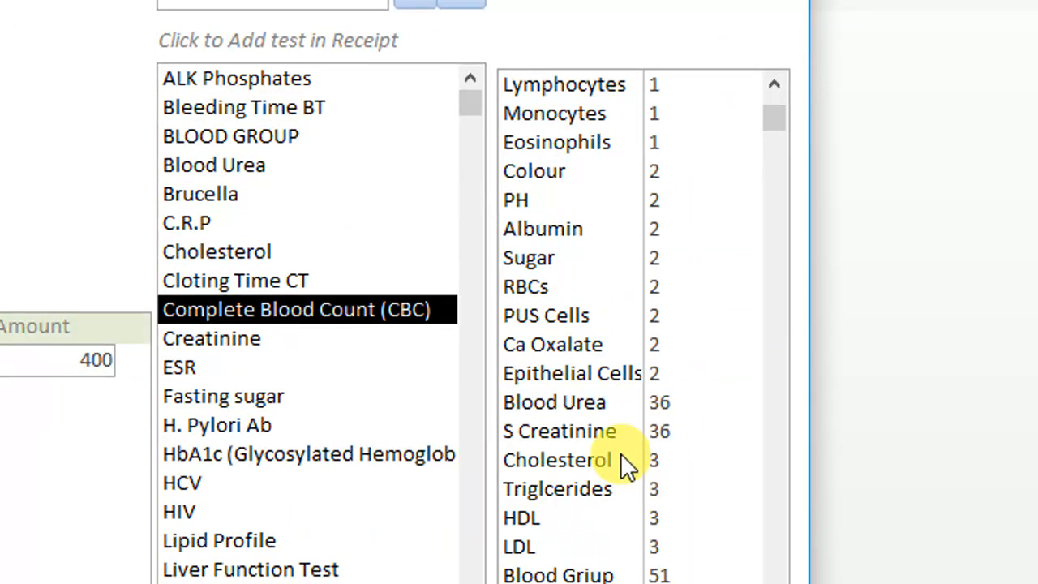
pyautogui.scroll(-13, 619, 454)
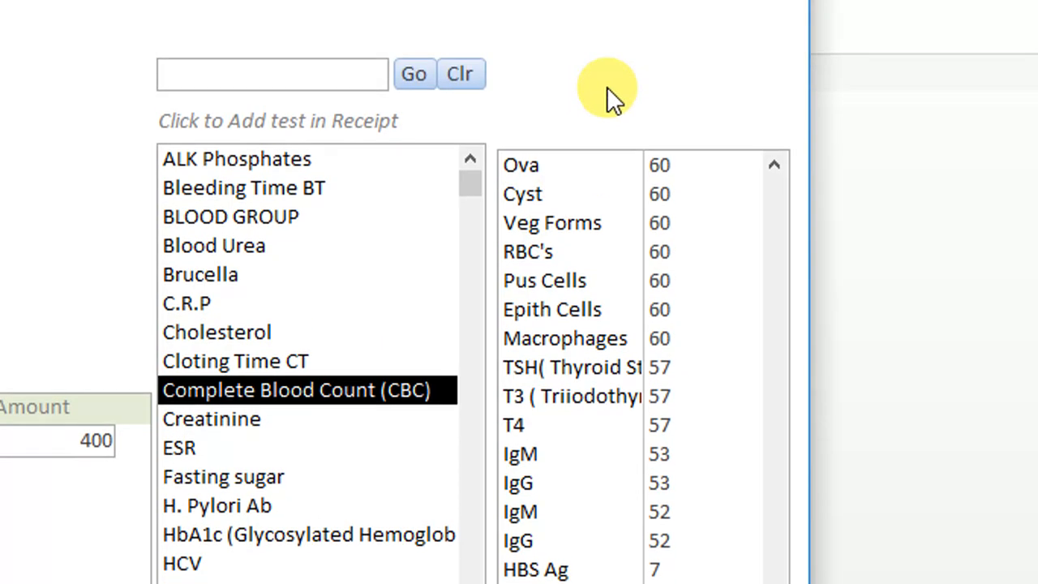
# Return the form to Design view and open the properties of the new sub-test list box
pyautogui.rightClick(607, 86)
pyautogui.click(672, 176)
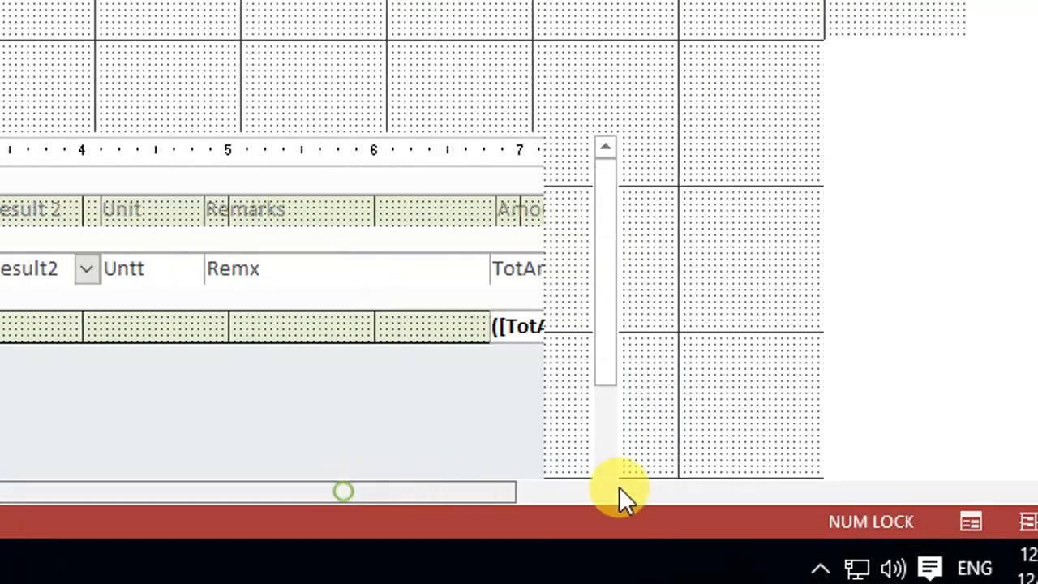
pyautogui.moveTo(619, 487); pyautogui.dragTo(836, 484)
pyautogui.rightClick(645, 149)
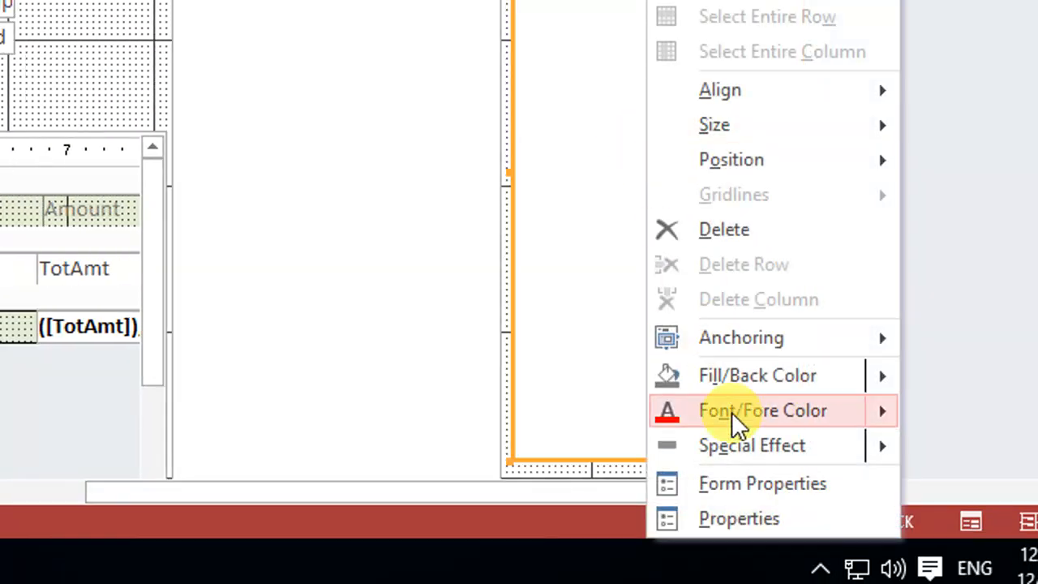
pyautogui.click(756, 497)
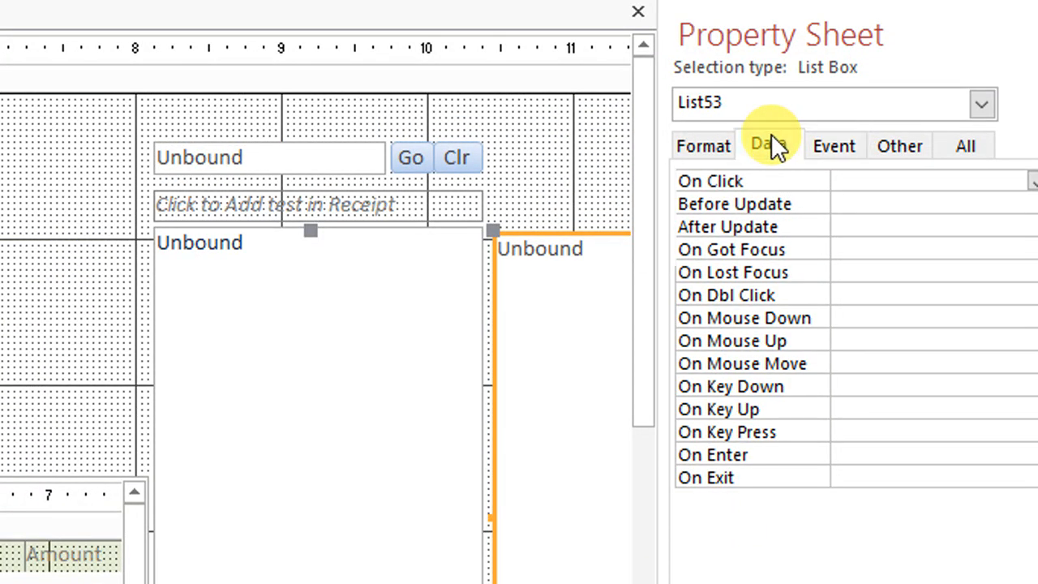
# Check the Column Count and Column Widths properties of the sub-test list box
pyautogui.click(769, 145)
pyautogui.click(718, 146)
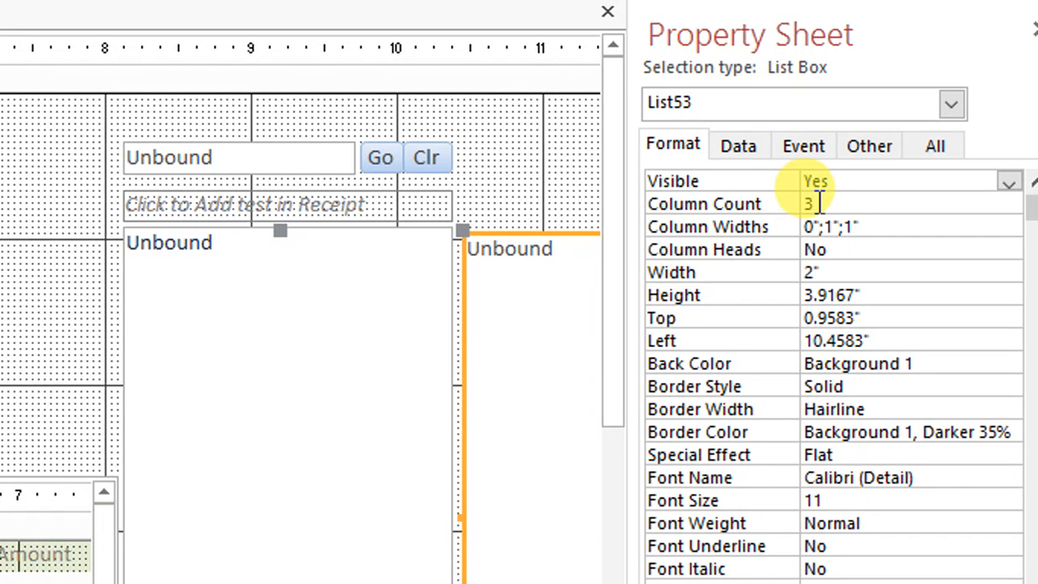
pyautogui.doubleClick(808, 204)
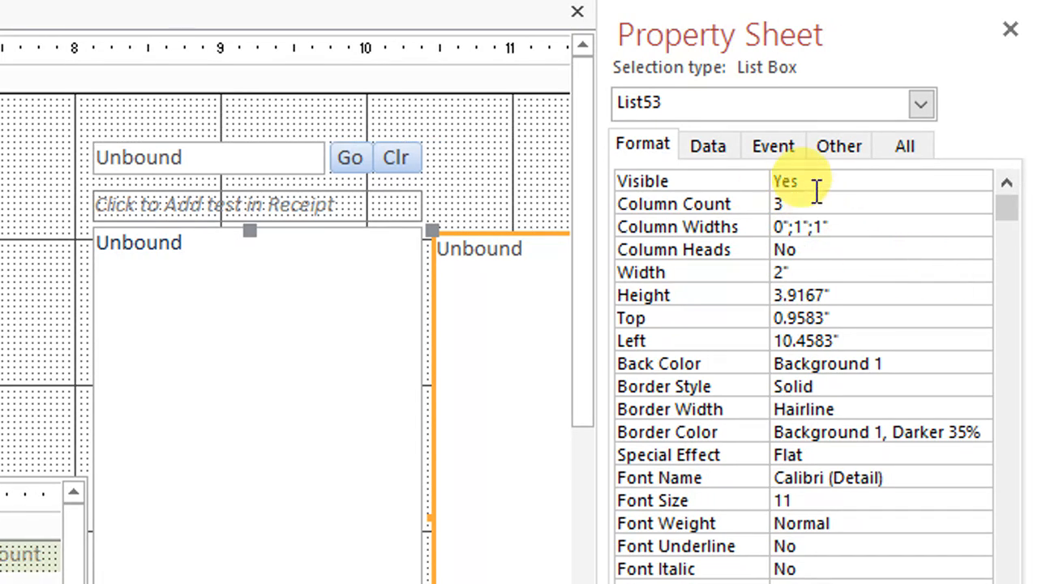
# Open the row source query of the sub-test list box, review the order of its fields, and close the query
pyautogui.click(708, 148)
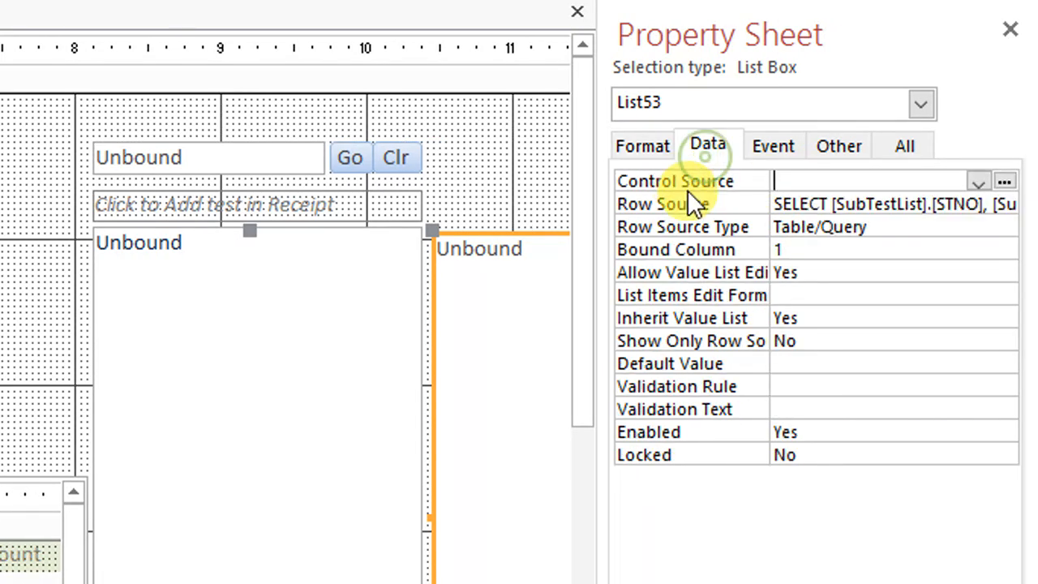
pyautogui.click(959, 205)
pyautogui.click(721, 145)
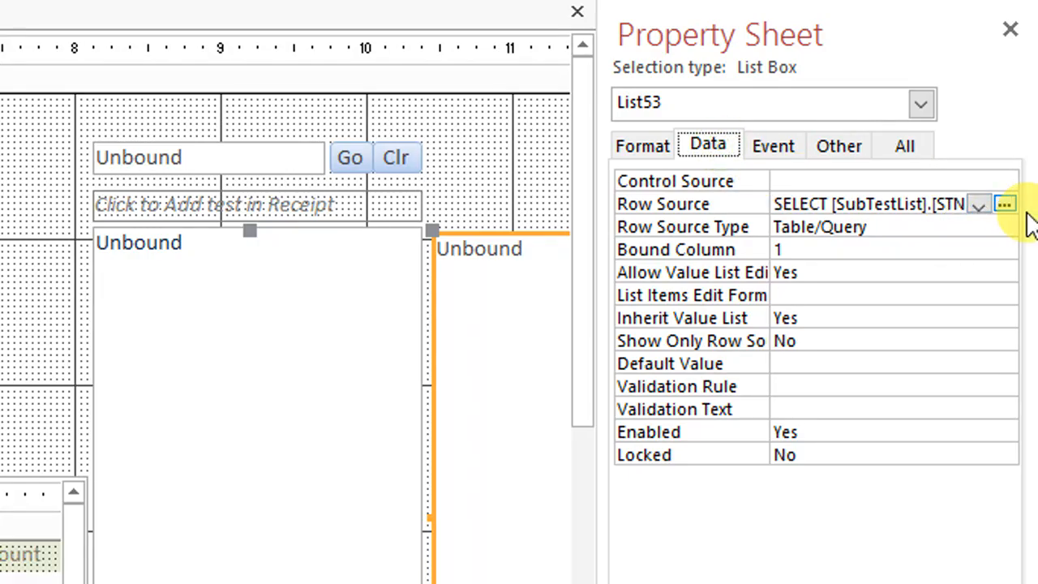
pyautogui.click(1005, 206)
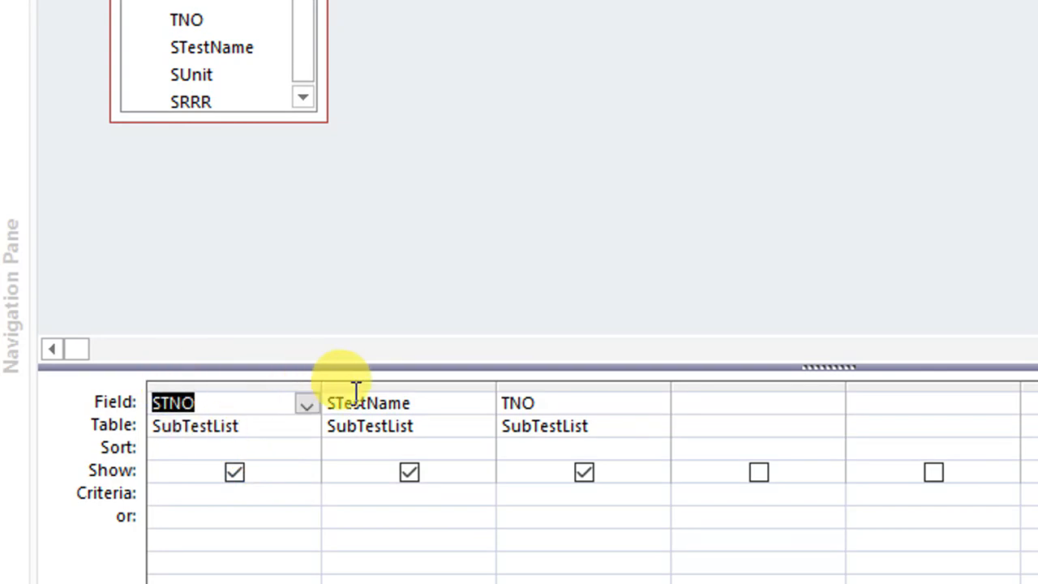
pyautogui.click(435, 386)
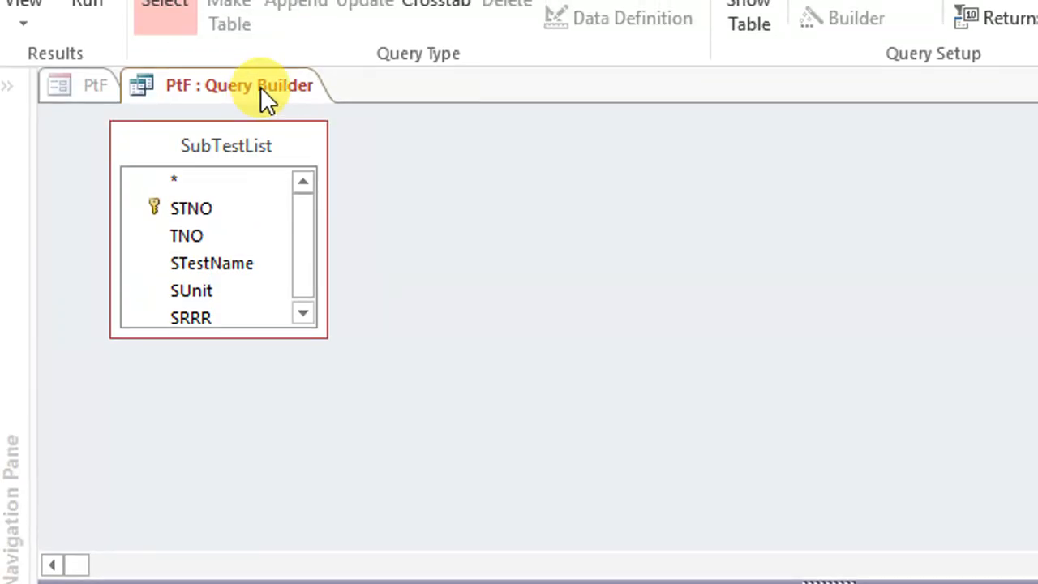
pyautogui.rightClick(260, 87)
pyautogui.click(280, 103)
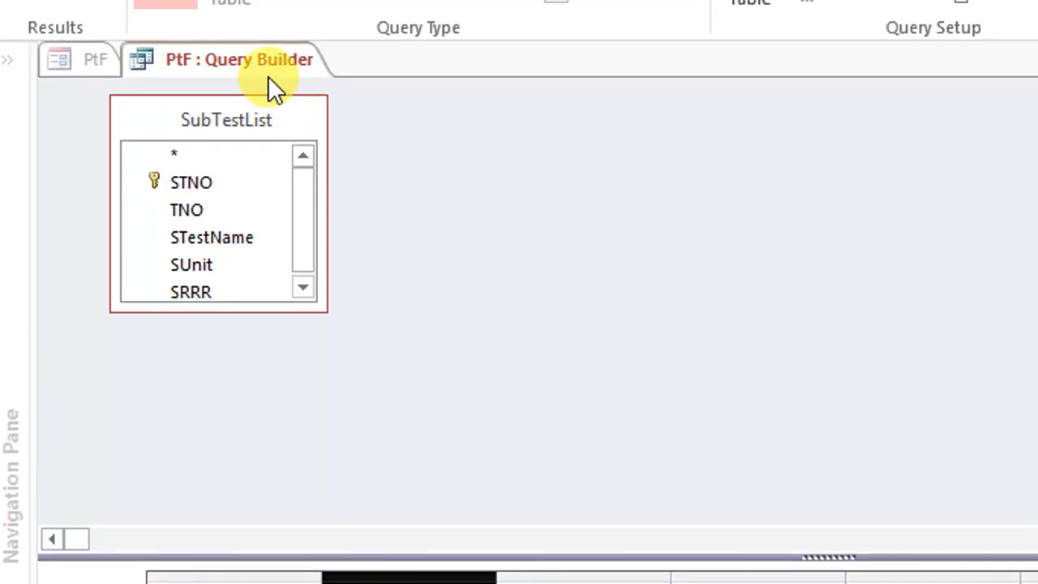
pyautogui.rightClick(268, 77)
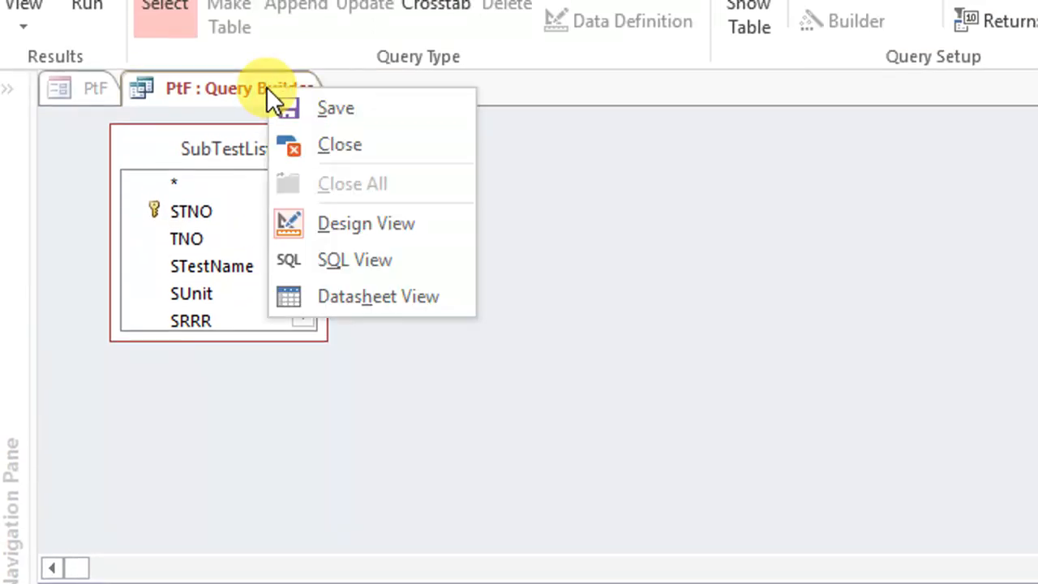
pyautogui.click(339, 143)
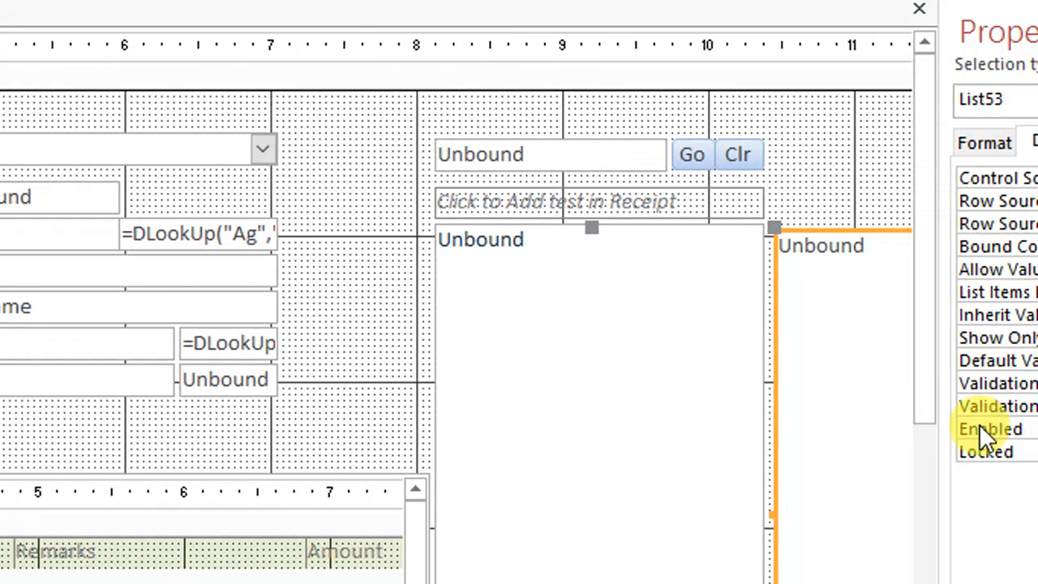
# Set the sub-test list box's column widths to 0";1.5";0" and close its properties
pyautogui.click(983, 143)
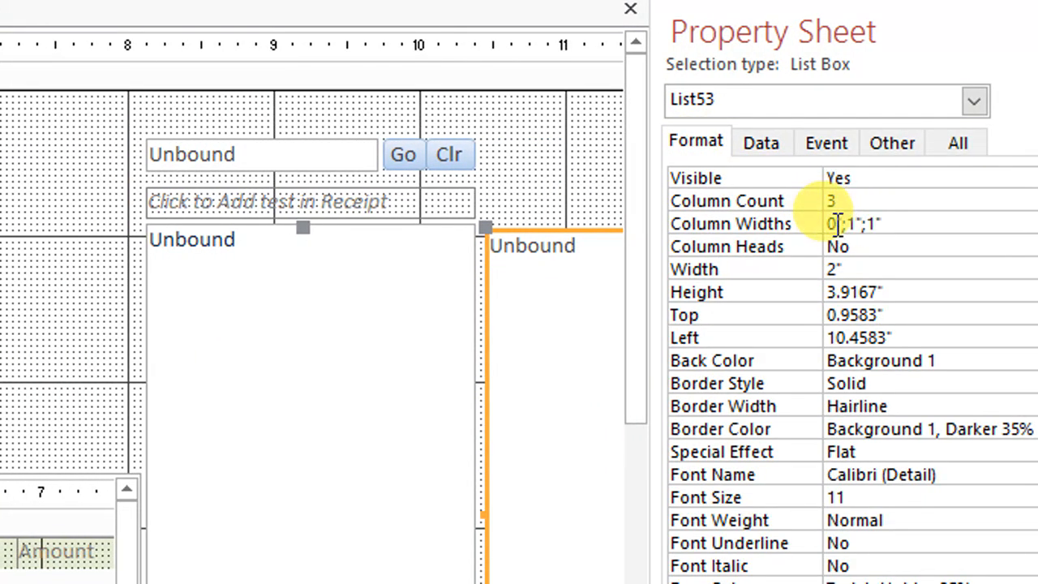
pyautogui.moveTo(833, 223); pyautogui.dragTo(819, 224)
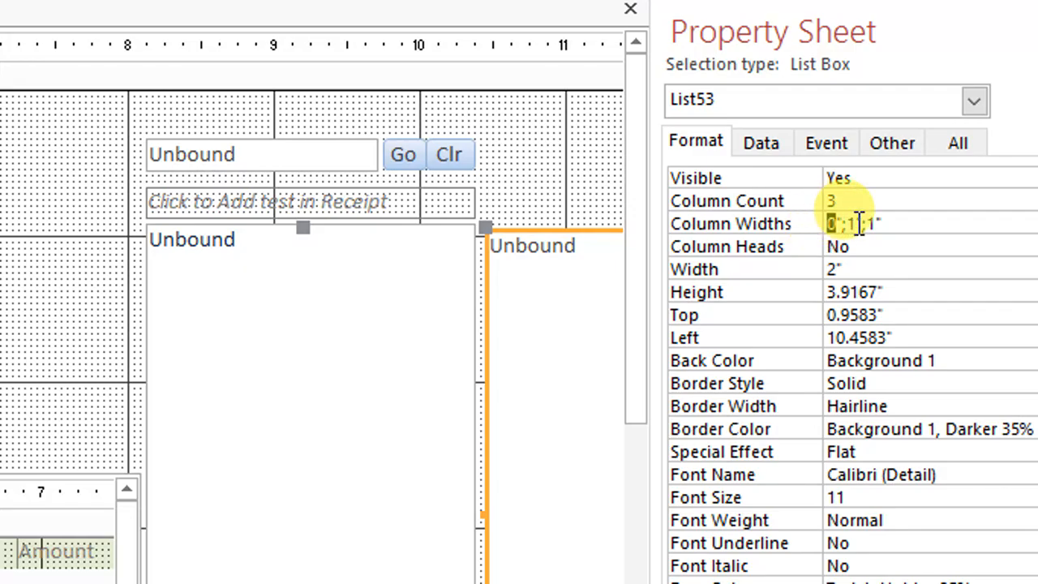
pyautogui.doubleClick(830, 201)
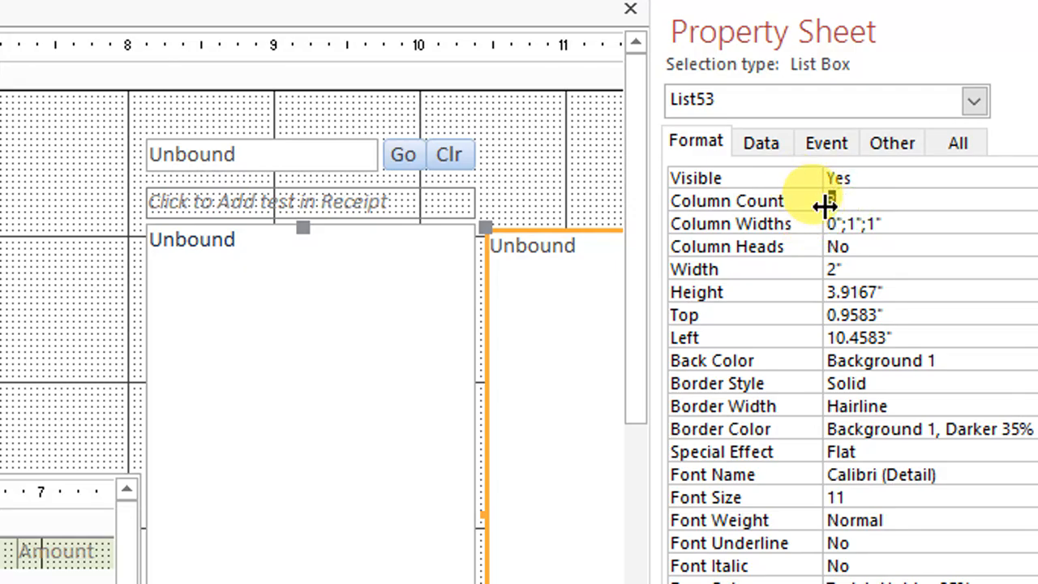
pyautogui.moveTo(836, 221); pyautogui.dragTo(822, 221)
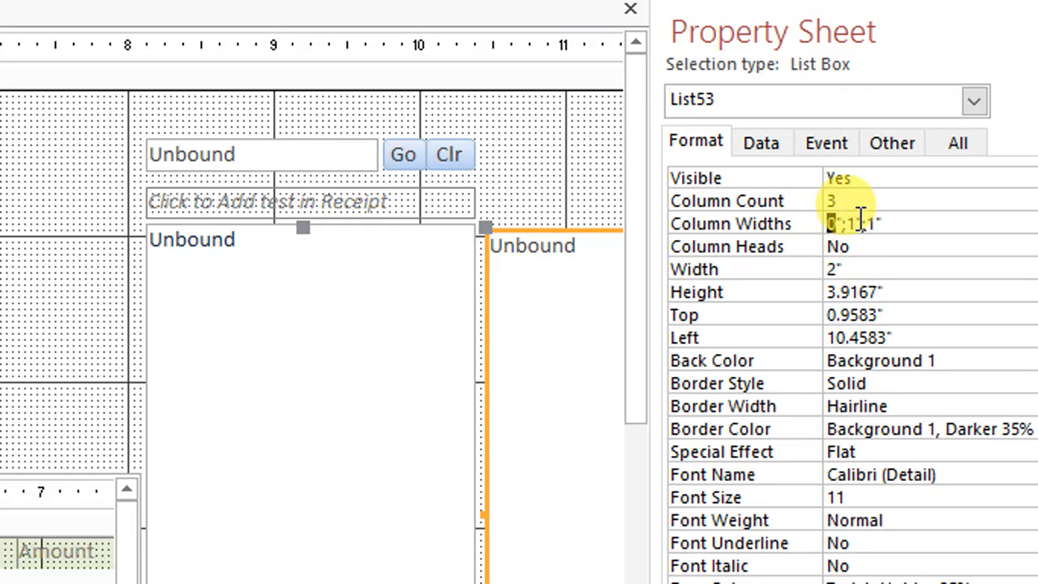
pyautogui.click(854, 220)
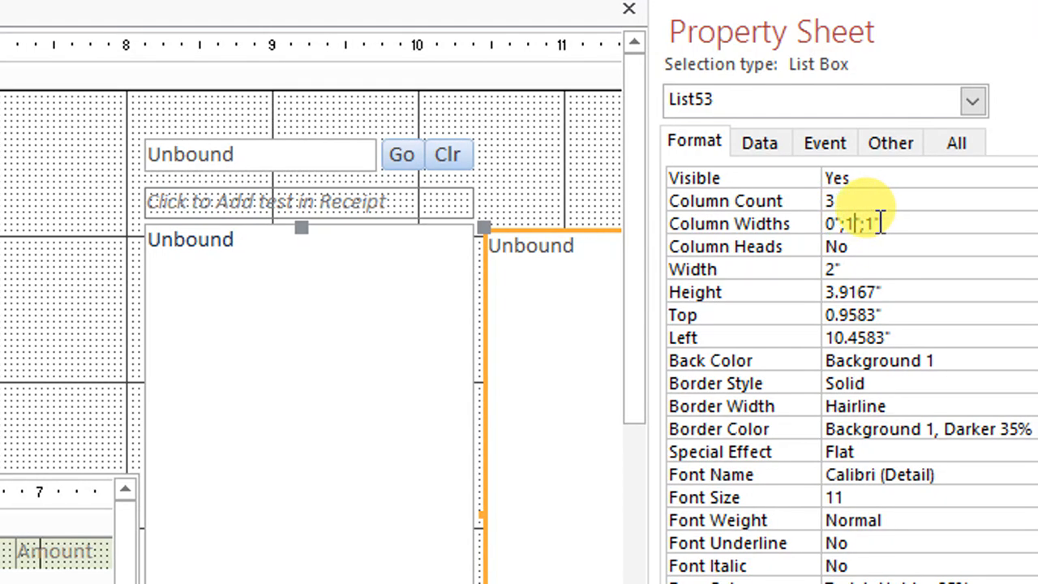
pyautogui.doubleClick(869, 224)
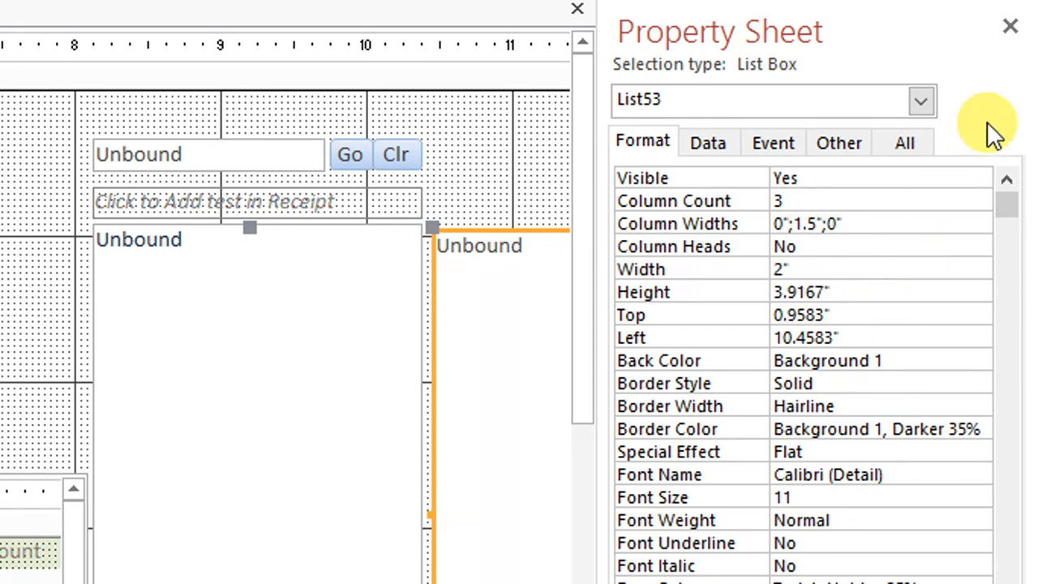
pyautogui.click(1010, 26)
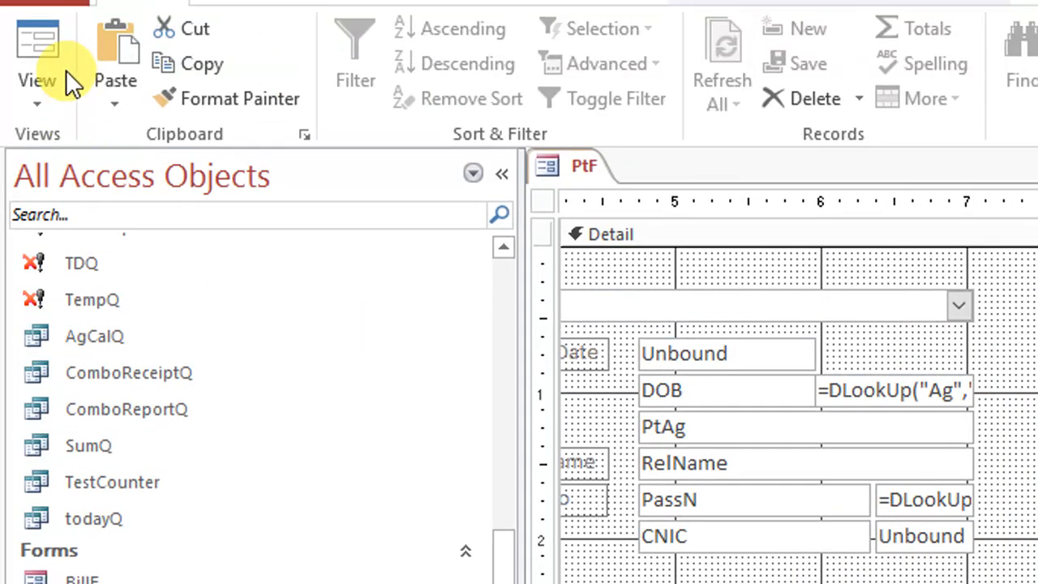
# Preview the sub-test list box in Form view and return the form to Design view
pyautogui.click(66, 69)
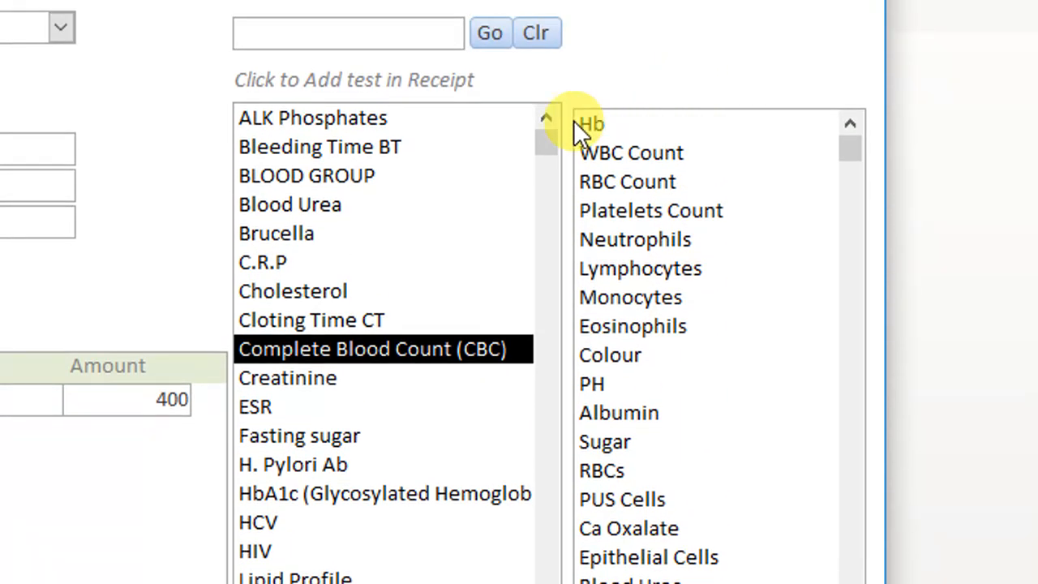
pyautogui.rightClick(644, 88)
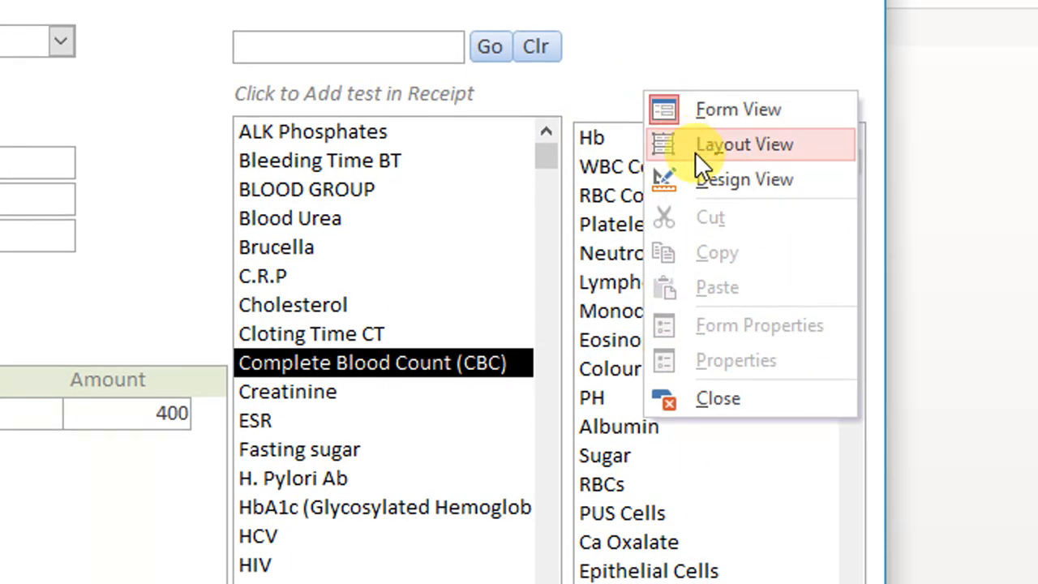
pyautogui.click(712, 171)
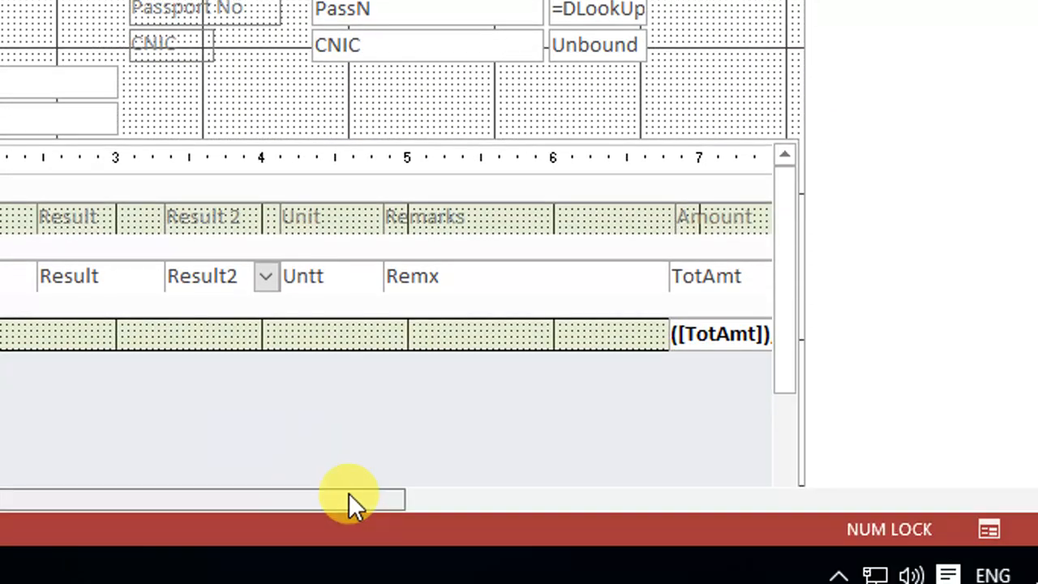
# Check the name of the unbound text box beside the CNIC field and set its Visible property to Yes
pyautogui.moveTo(349, 497); pyautogui.dragTo(732, 491)
pyautogui.click(721, 87)
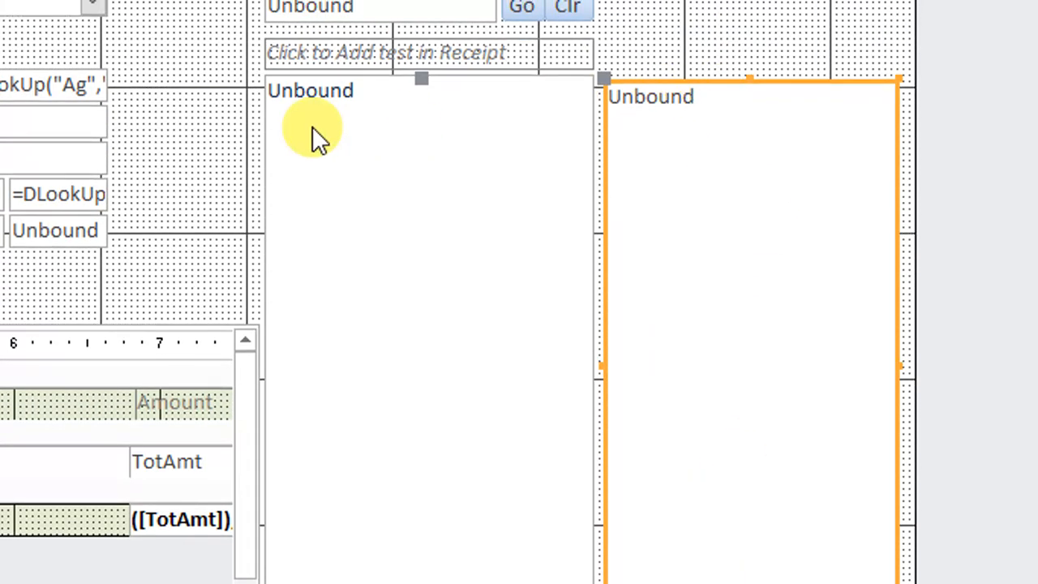
pyautogui.click(198, 273)
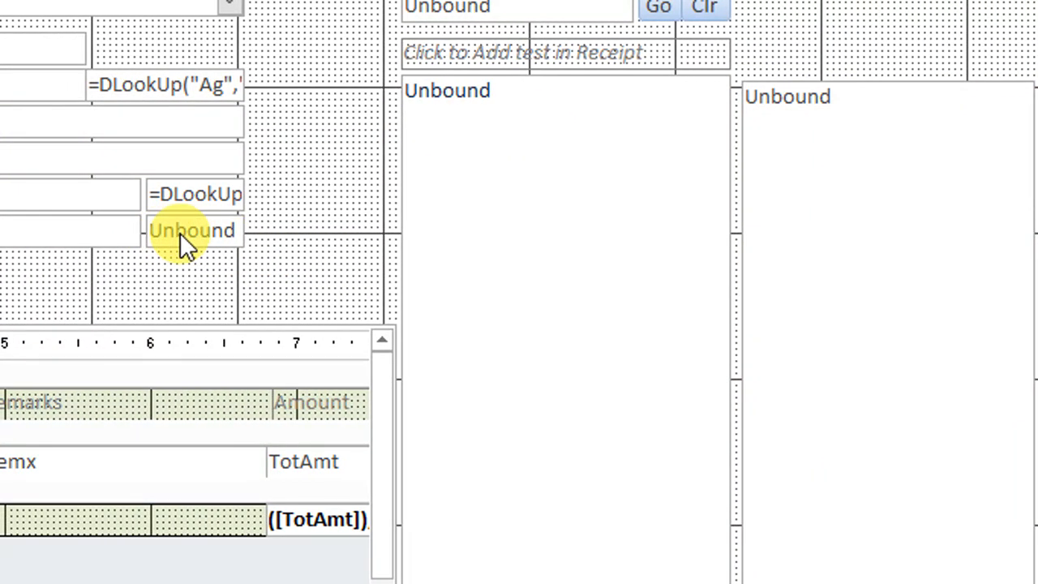
pyautogui.rightClick(180, 232)
pyautogui.click(335, 507)
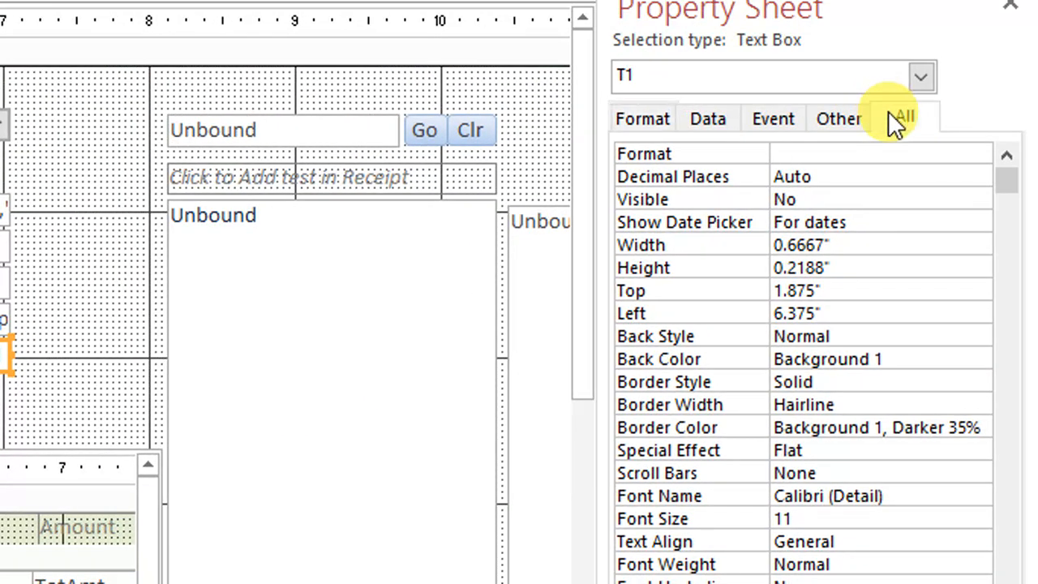
pyautogui.click(1005, 43)
pyautogui.doubleClick(915, 80)
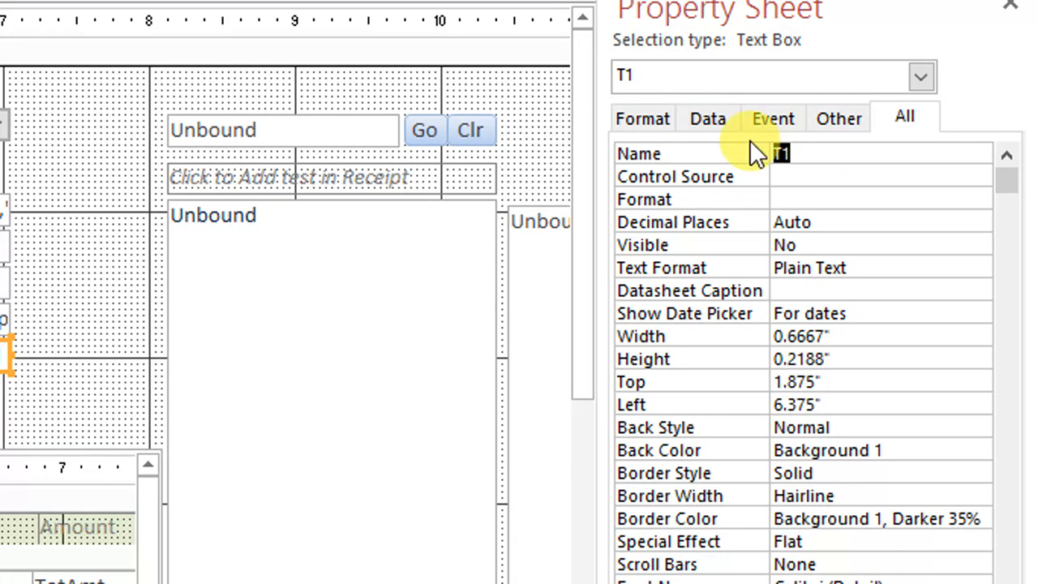
pyautogui.click(642, 119)
pyautogui.click(778, 197)
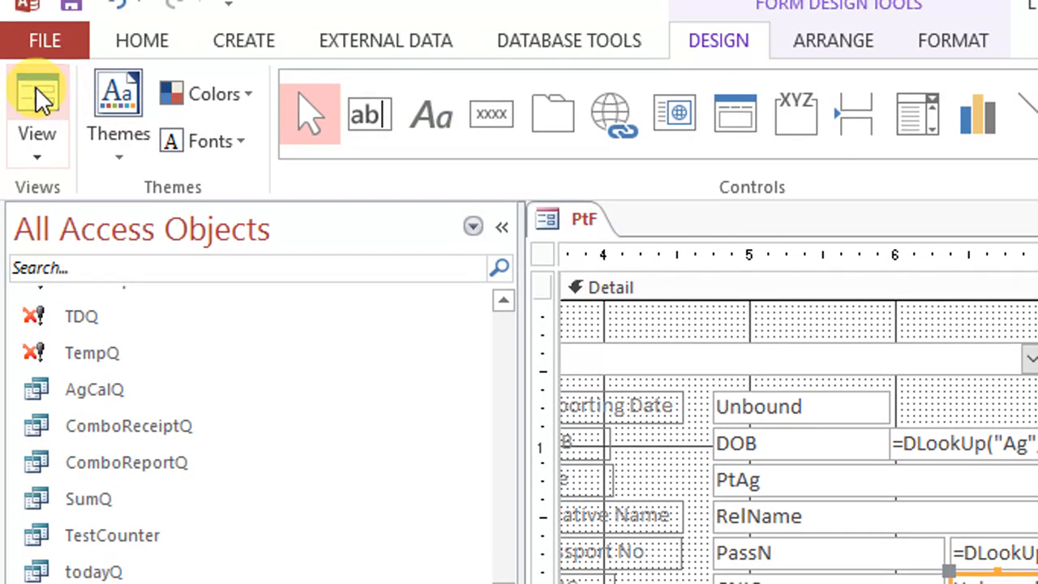
# Add the Creatinine test in Form view to check the value in the text box beside CNIC, and return to Design view
pyautogui.click(38, 97)
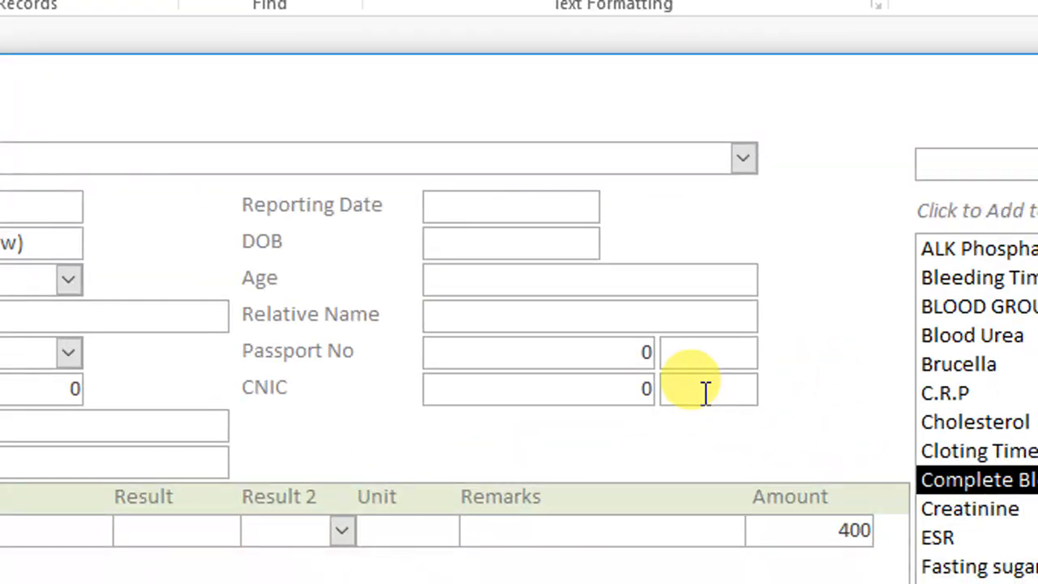
pyautogui.click(964, 511)
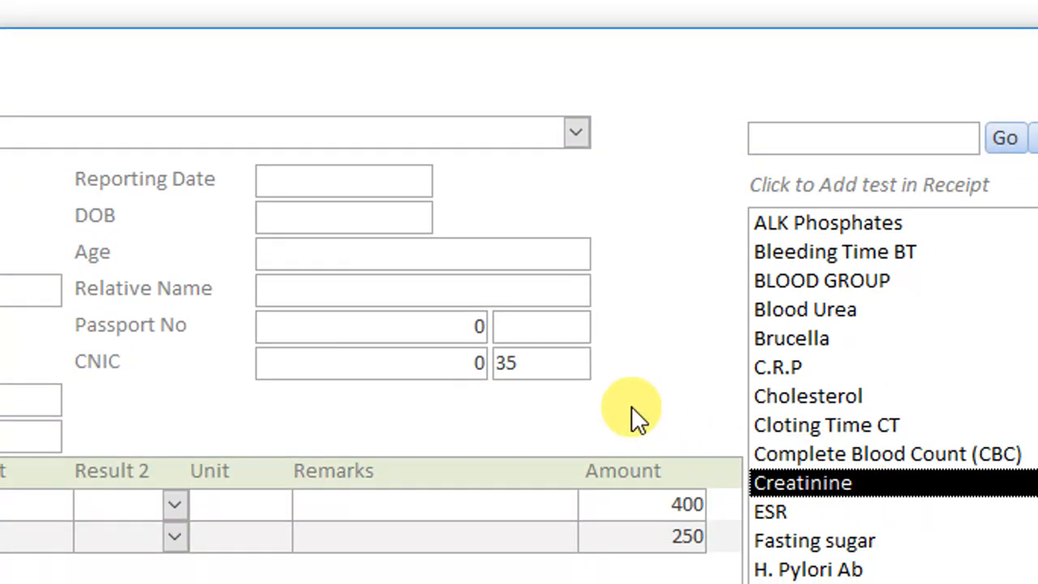
pyautogui.moveTo(528, 365); pyautogui.dragTo(466, 355)
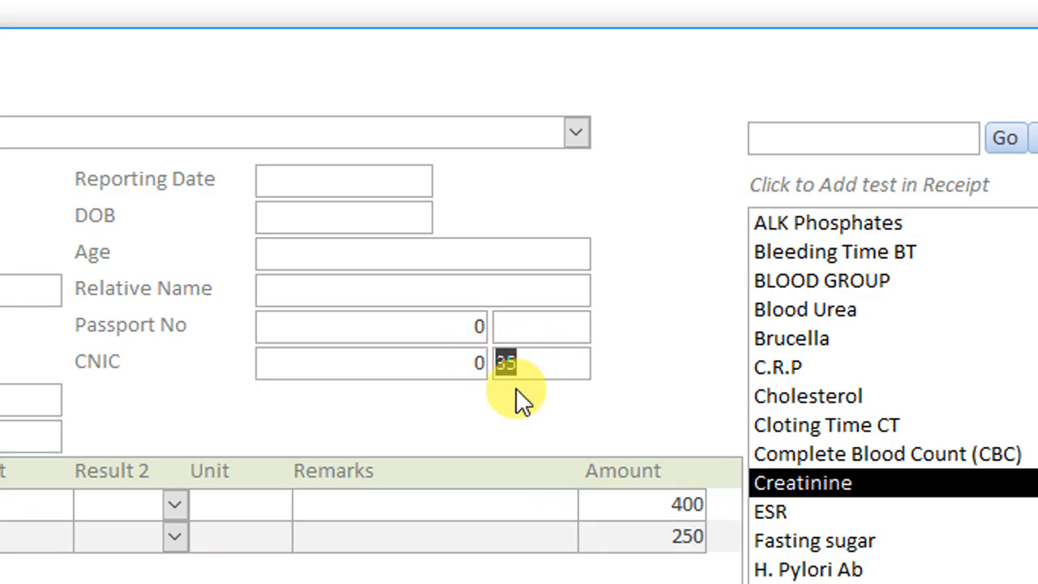
pyautogui.rightClick(519, 416)
pyautogui.click(604, 499)
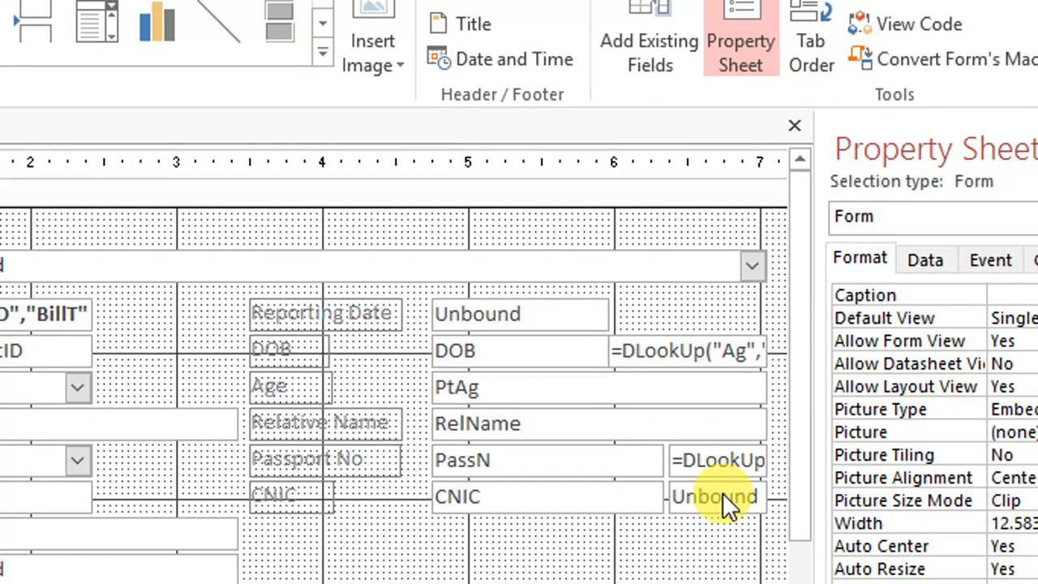
# Reopen the row source query of the sub-test list box and start editing the criteria of the TNO field
pyautogui.click(723, 493)
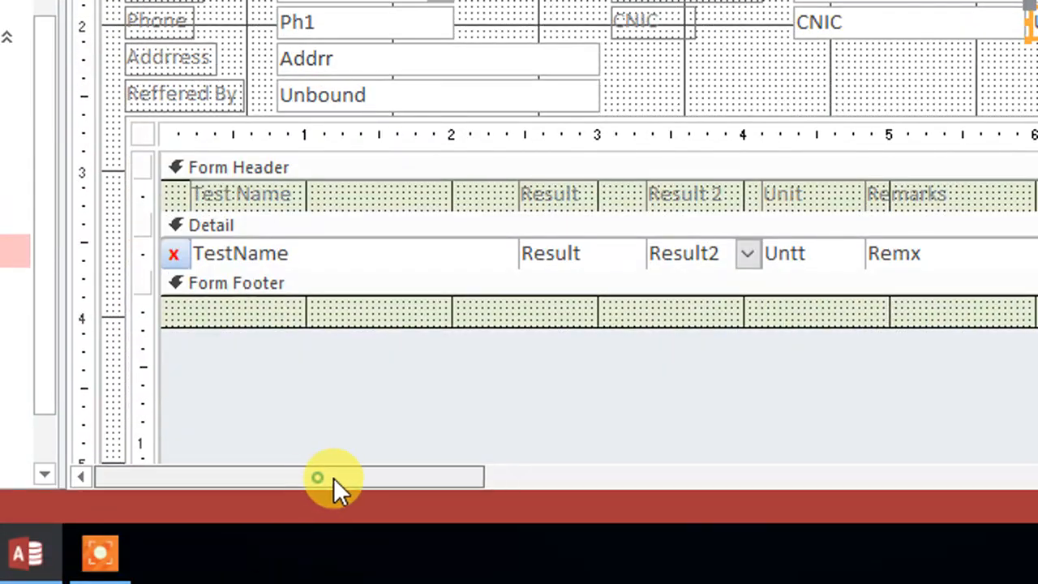
pyautogui.moveTo(334, 477); pyautogui.dragTo(882, 478)
pyautogui.click(686, 126)
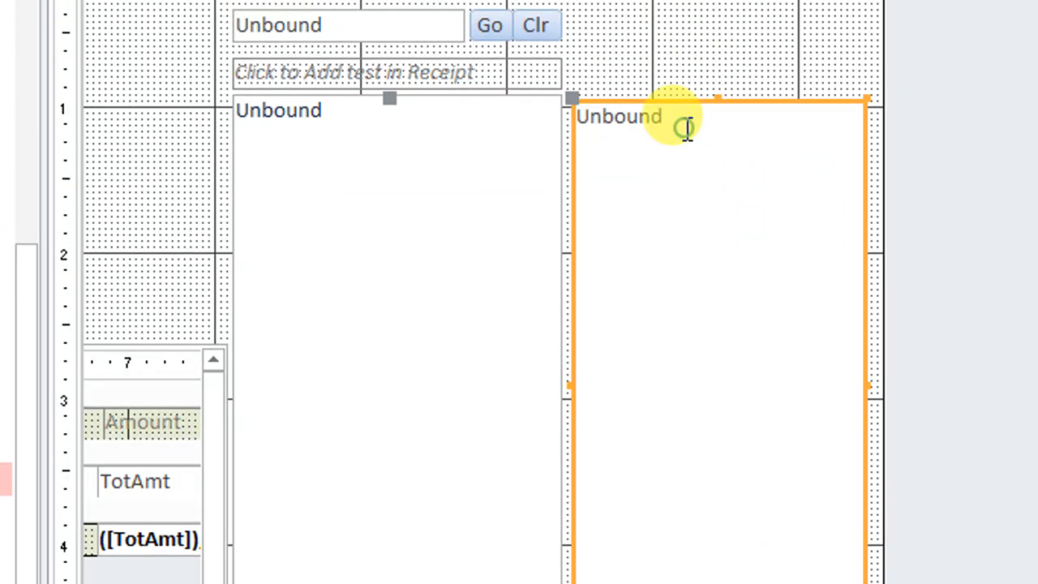
pyautogui.click(941, 91)
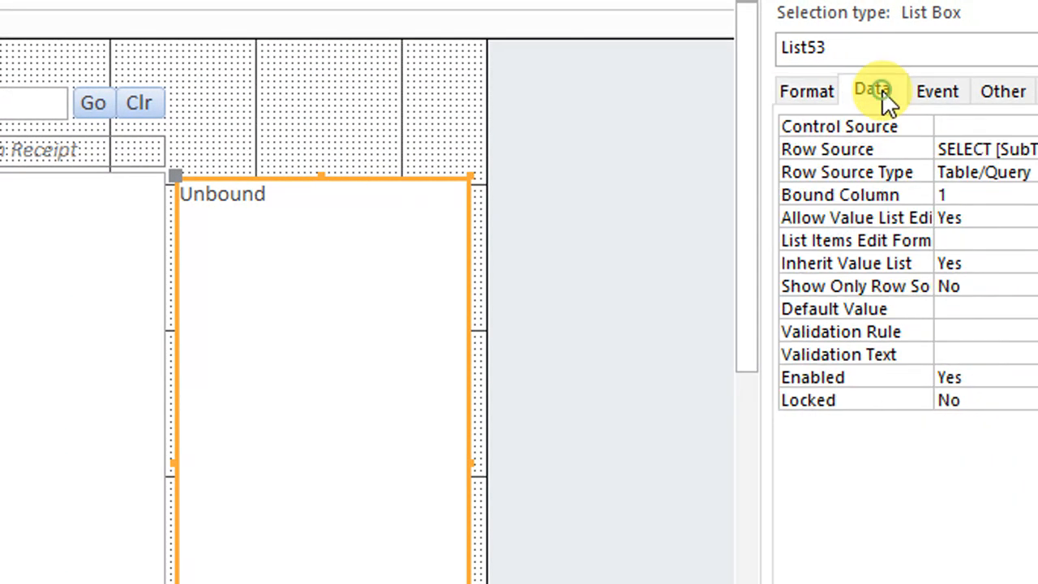
pyautogui.click(882, 150)
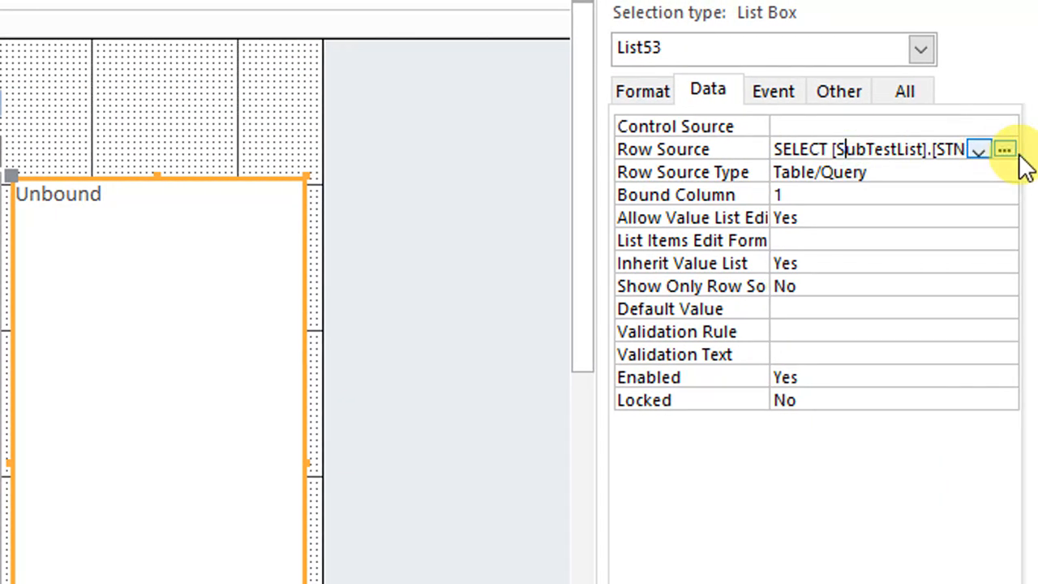
pyautogui.click(1005, 150)
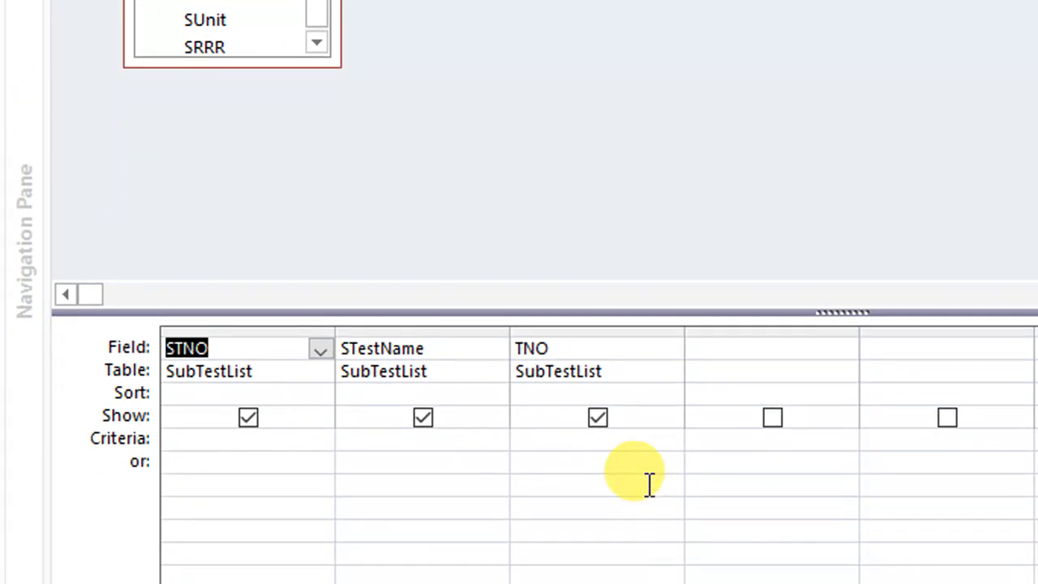
pyautogui.click(627, 442)
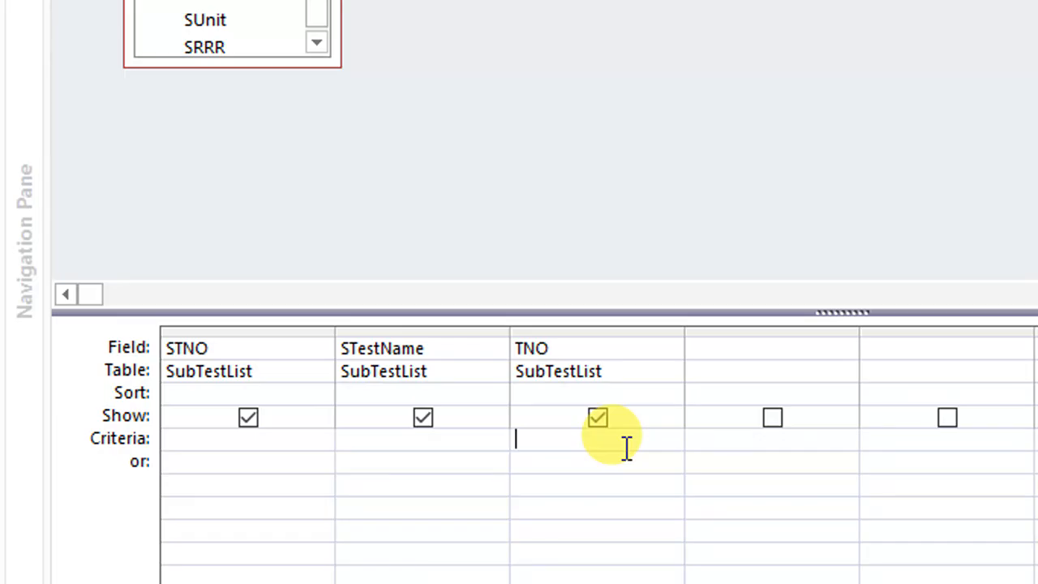
pyautogui.write('forms')
pyautogui.press('Tab')
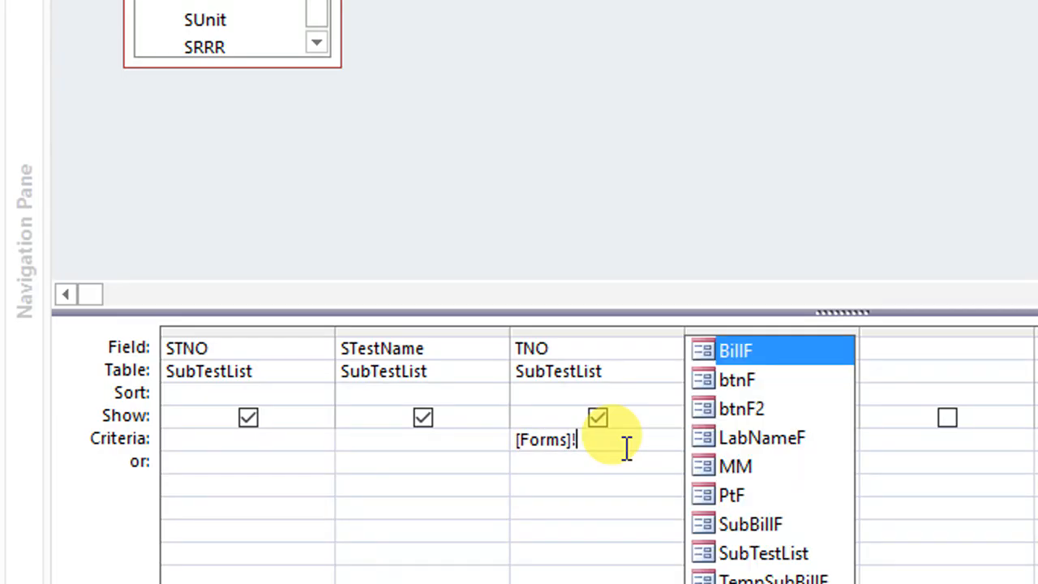
pyautogui.write('ptf')
pyautogui.press('Tab')
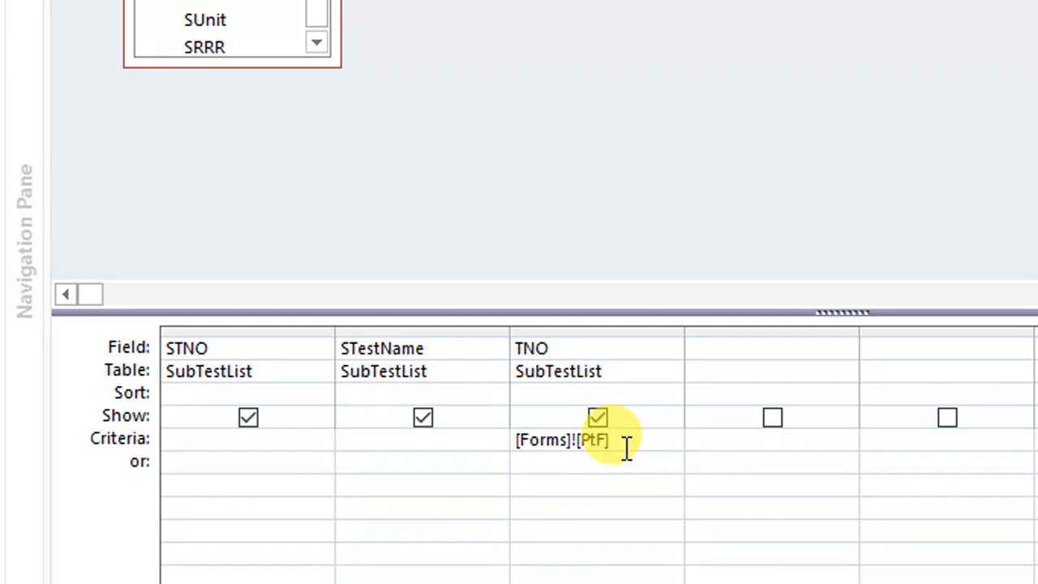
pyautogui.write('!t')
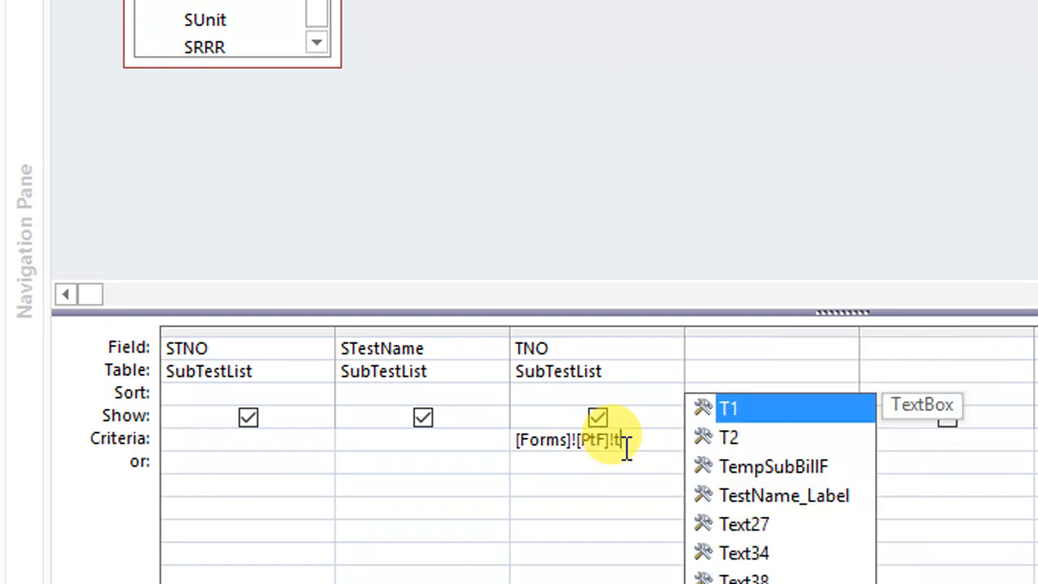
pyautogui.press('Escape')
pyautogui.press('Escape')
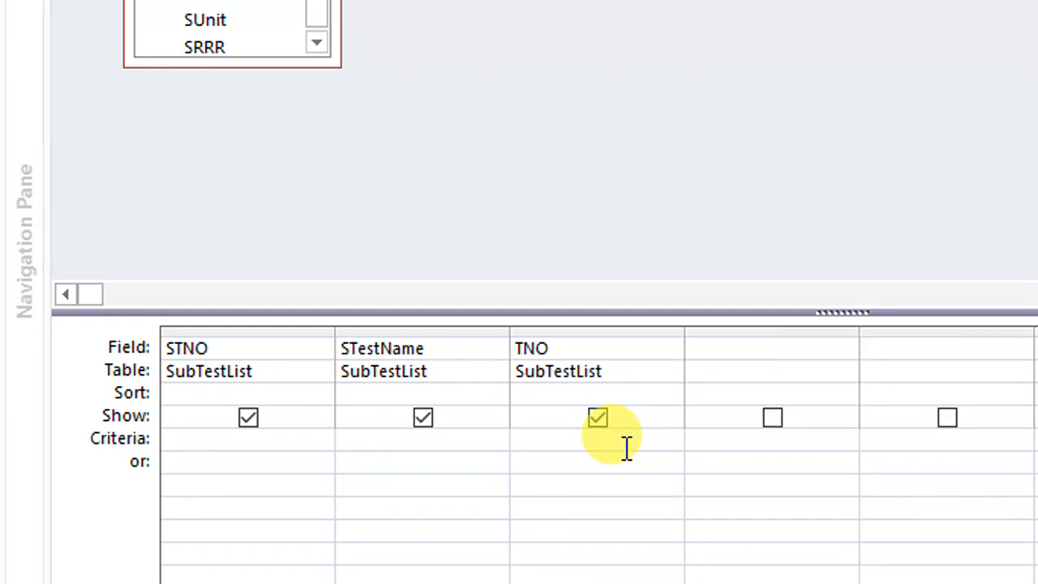
# Set the TNO criteria to [Forms]![PtF]![t1] and run the query to check it
pyautogui.click(619, 464)
pyautogui.click(633, 442)
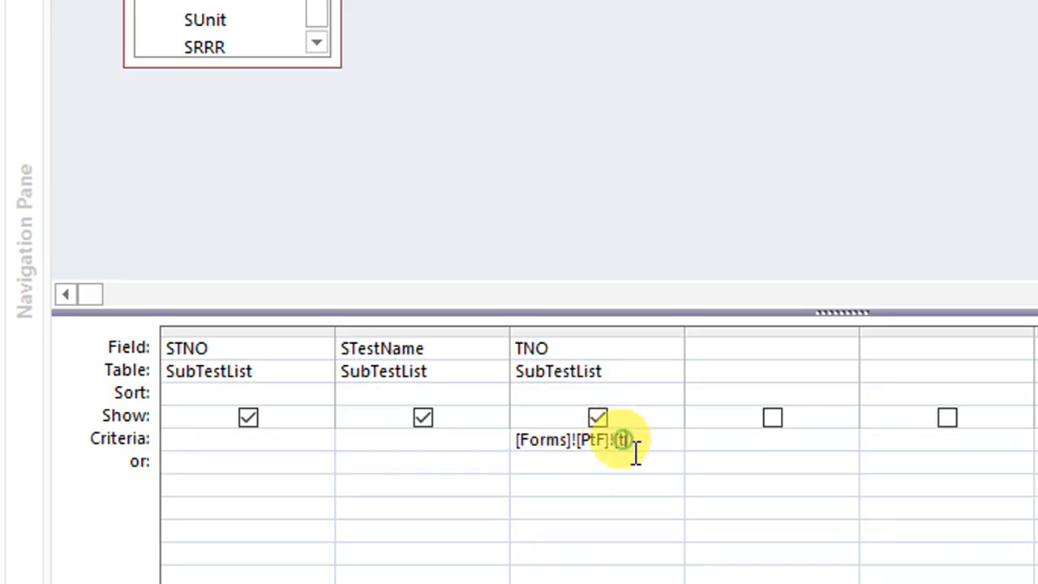
pyautogui.write('1')
pyautogui.click(617, 497)
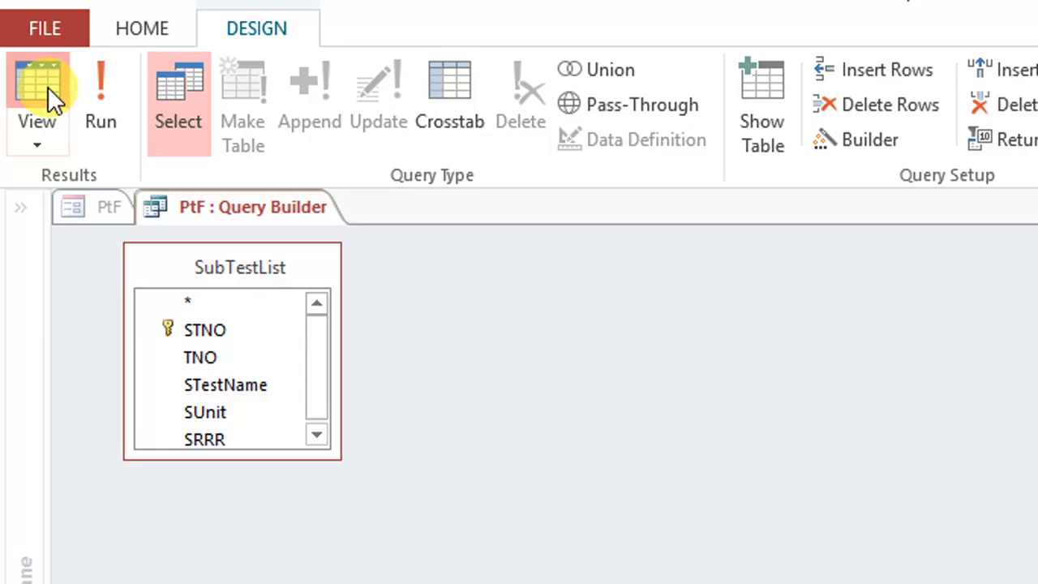
pyautogui.click(48, 87)
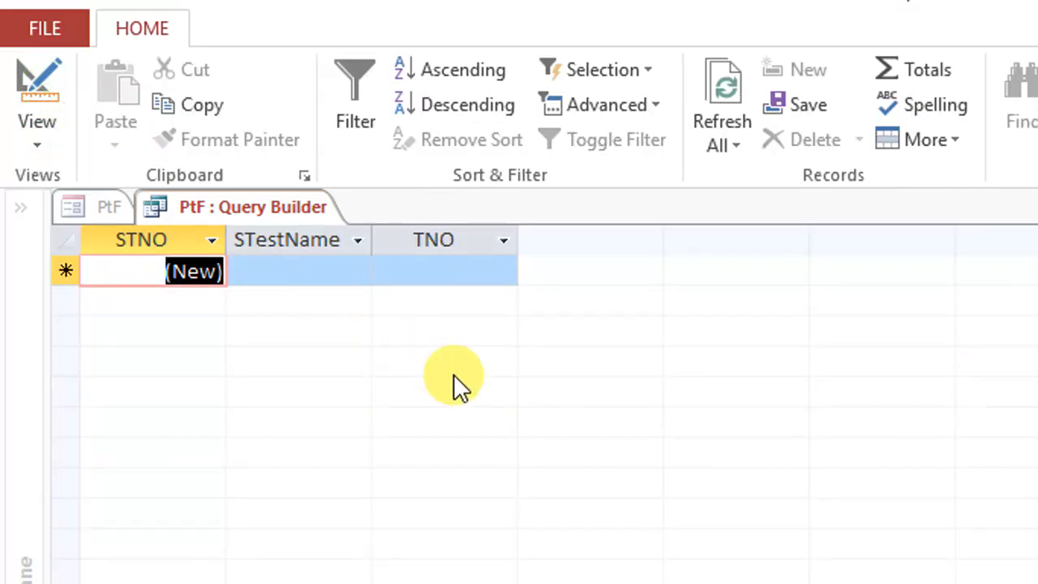
# Save the row source query and close the Query Builder
pyautogui.rightClick(253, 202)
pyautogui.click(308, 213)
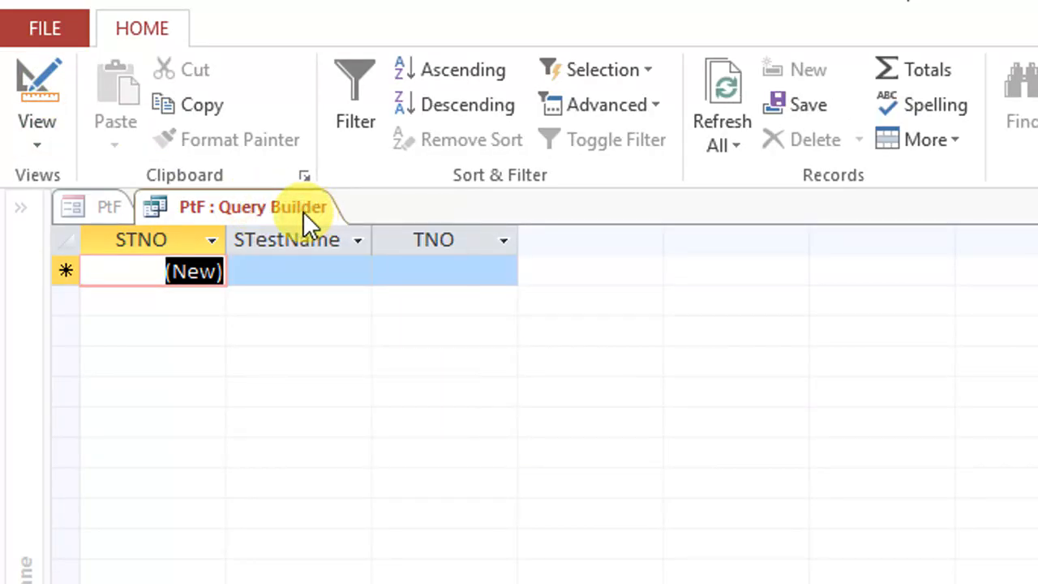
pyautogui.rightClick(280, 206)
pyautogui.click(307, 220)
pyautogui.rightClick(303, 203)
pyautogui.click(335, 249)
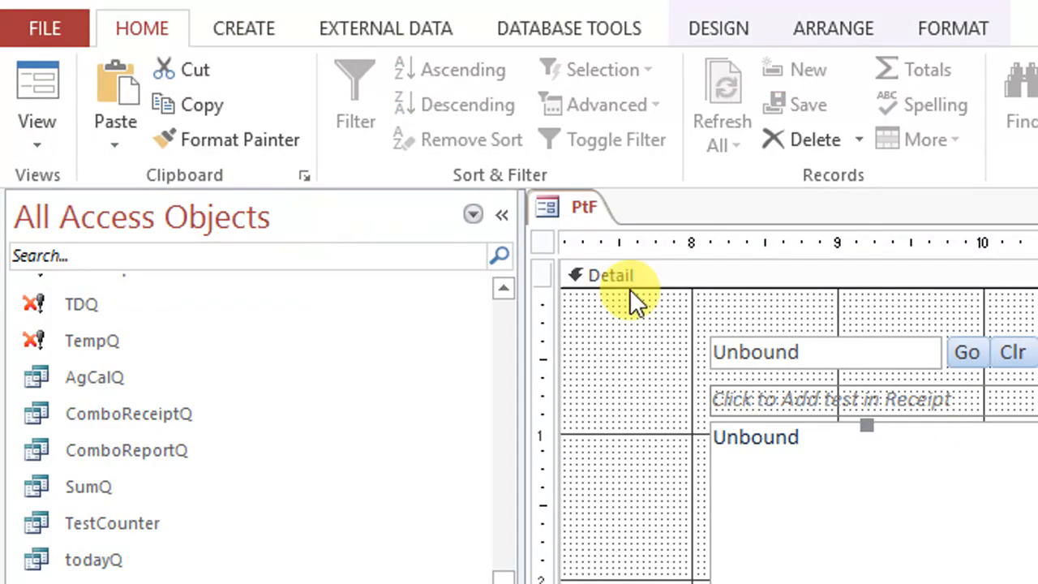
# Switch PtF to Form view and select several tests, including Complete Blood Count (CBC), C.R.P and HCV, to check the sub-test list
pyautogui.click(32, 83)
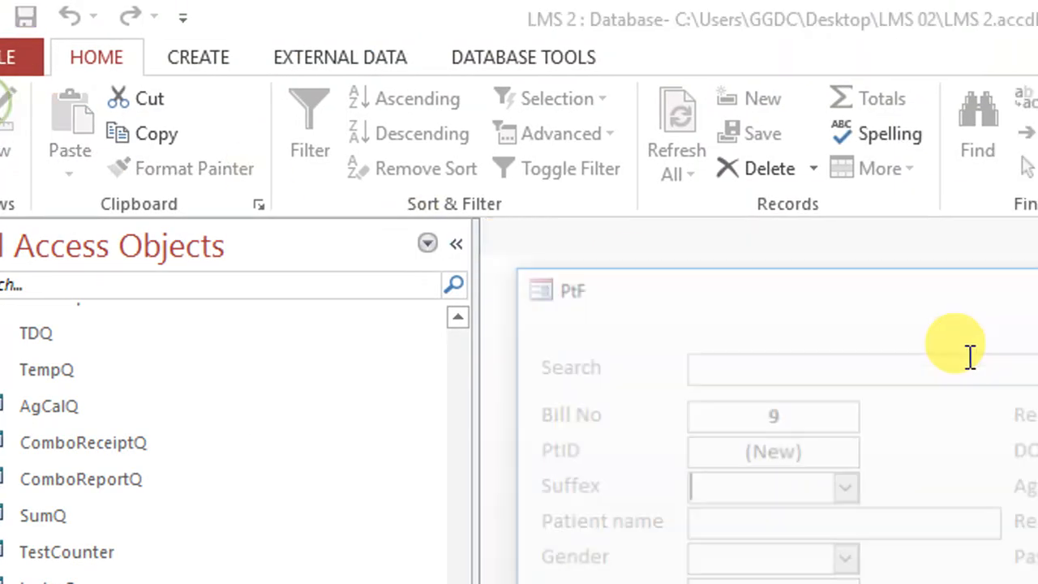
pyautogui.moveTo(1022, 275); pyautogui.dragTo(749, 89)
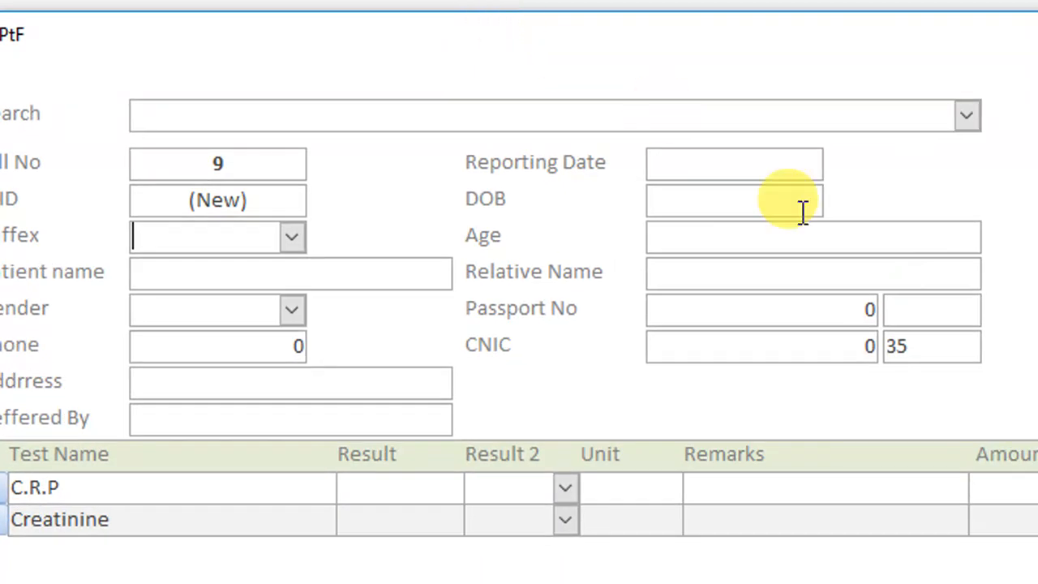
pyautogui.click(836, 347)
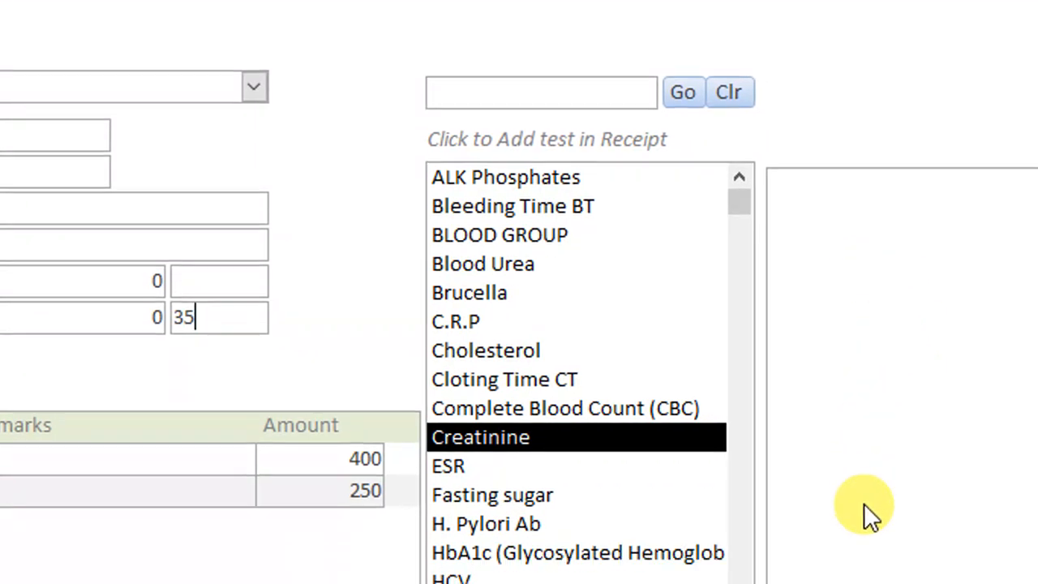
pyautogui.click(617, 407)
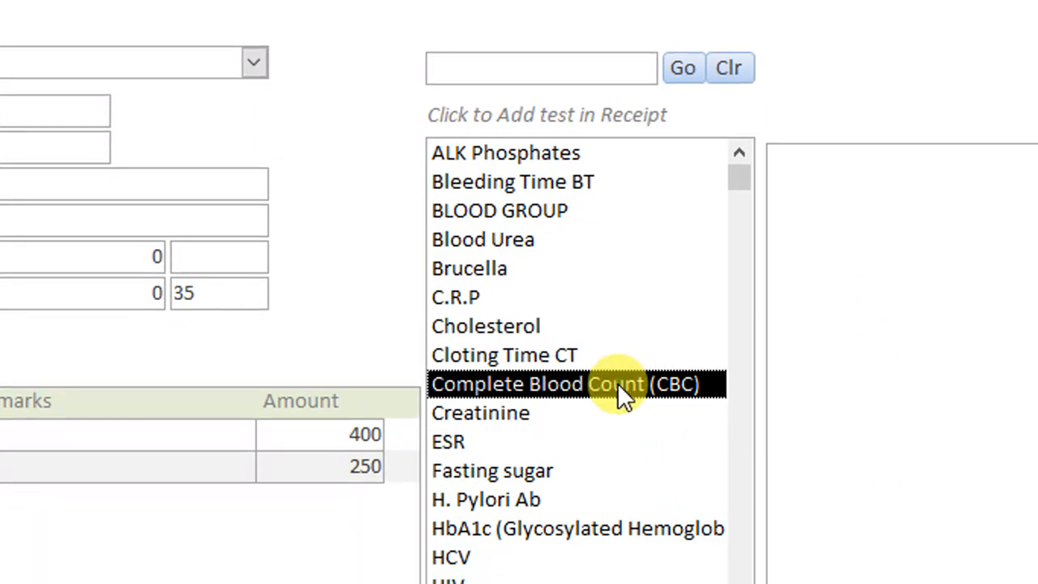
pyautogui.click(531, 429)
pyautogui.click(531, 373)
pyautogui.click(519, 295)
pyautogui.click(511, 230)
pyautogui.click(507, 287)
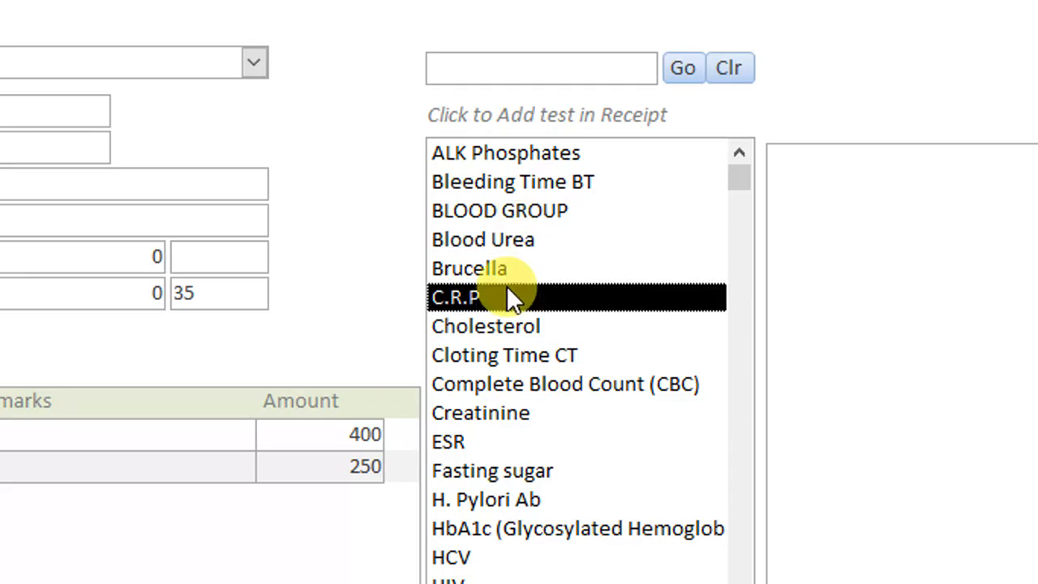
pyautogui.click(510, 330)
pyautogui.click(500, 500)
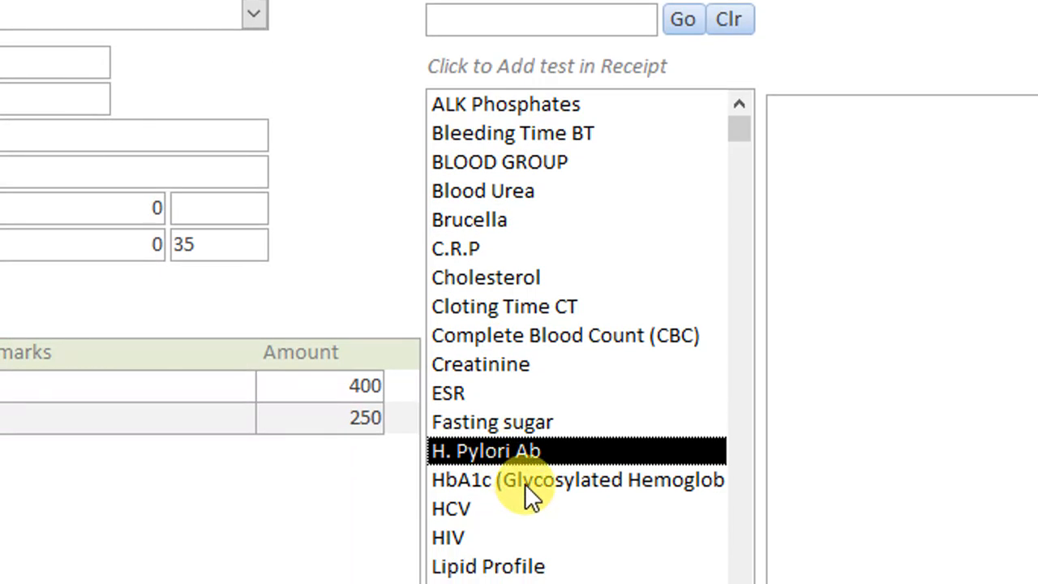
pyautogui.click(524, 484)
pyautogui.click(472, 511)
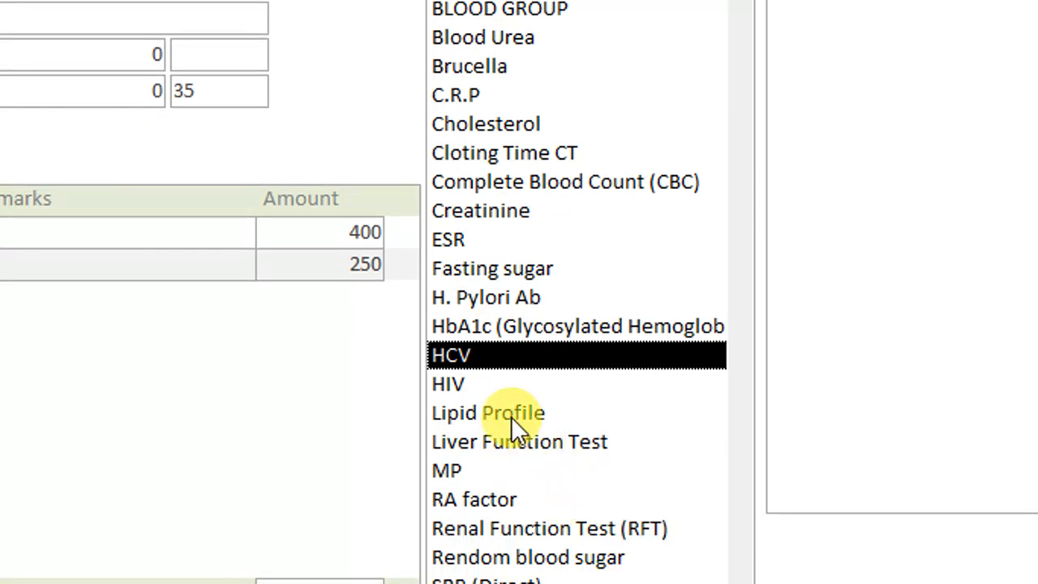
# Add Lipid Profile and Complete Blood Count (CBC) to the receipt, checking the sub-test list and the added receipt rows
pyautogui.click(511, 417)
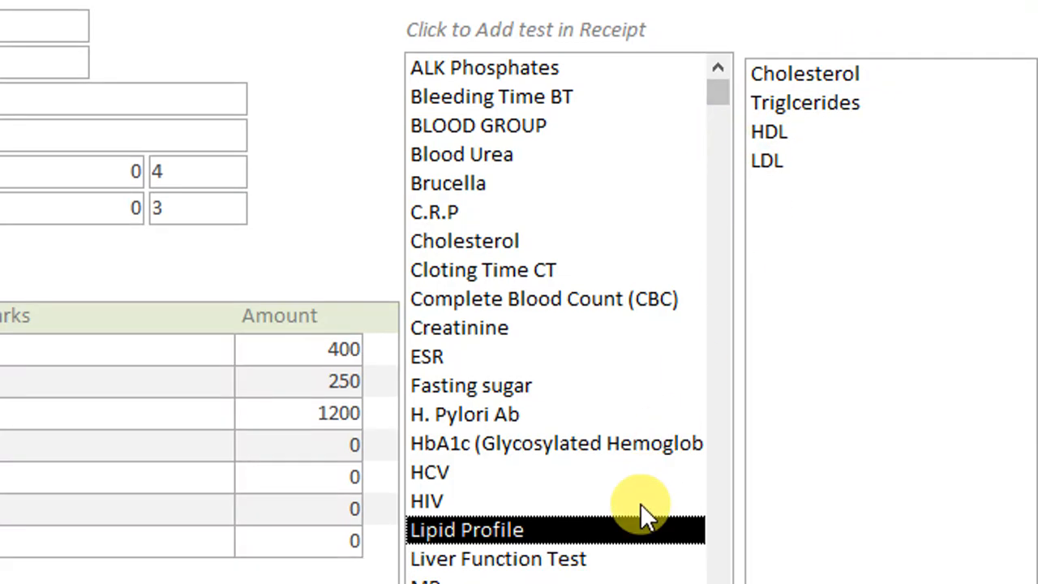
pyautogui.click(511, 500)
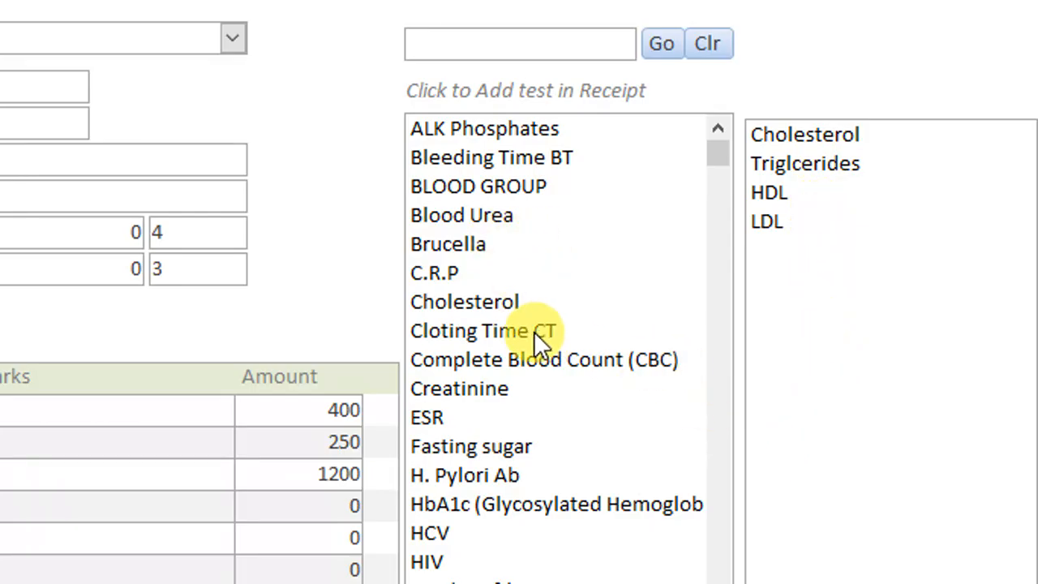
pyautogui.click(579, 369)
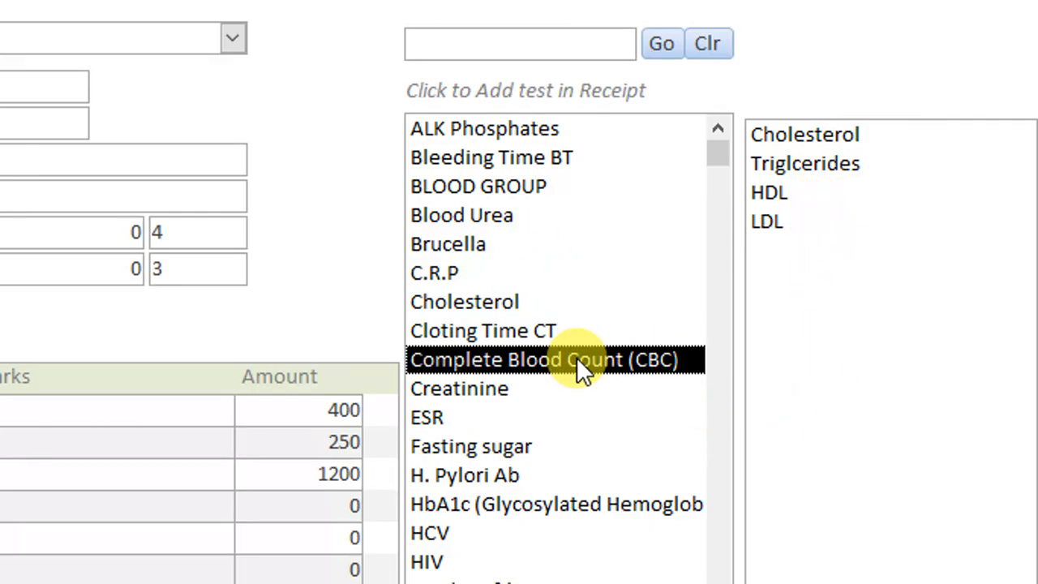
pyautogui.click(643, 361)
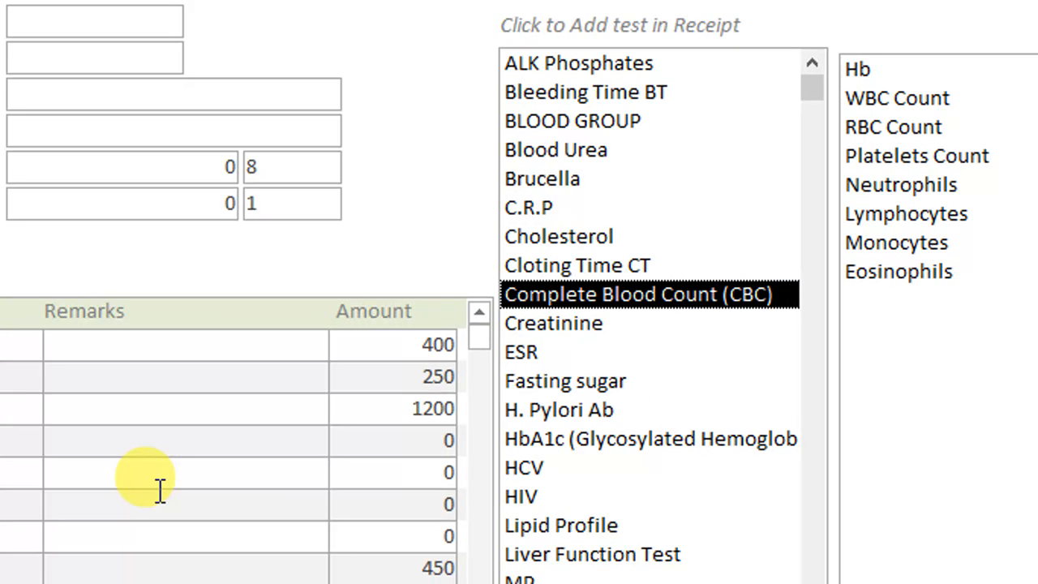
pyautogui.doubleClick(24, 501)
pyautogui.scroll(-2, 292, 361)
pyautogui.scroll(2, 305, 363)
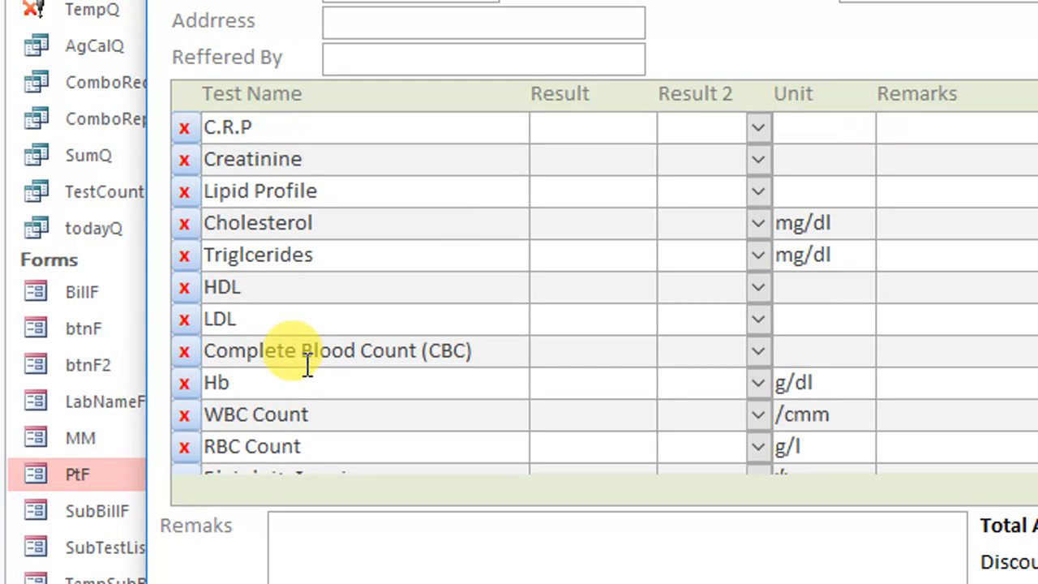
pyautogui.scroll(-2, 289, 195)
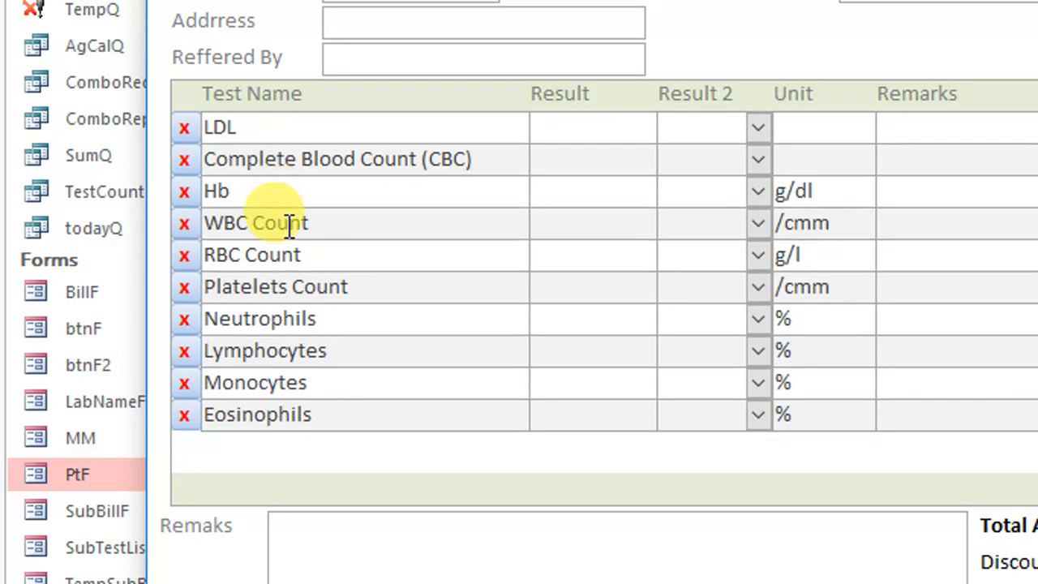
pyautogui.scroll(2, 290, 225)
# Remove all tests from the receipt subform
pyautogui.click(186, 127)
pyautogui.click(186, 129)
pyautogui.click(189, 132)
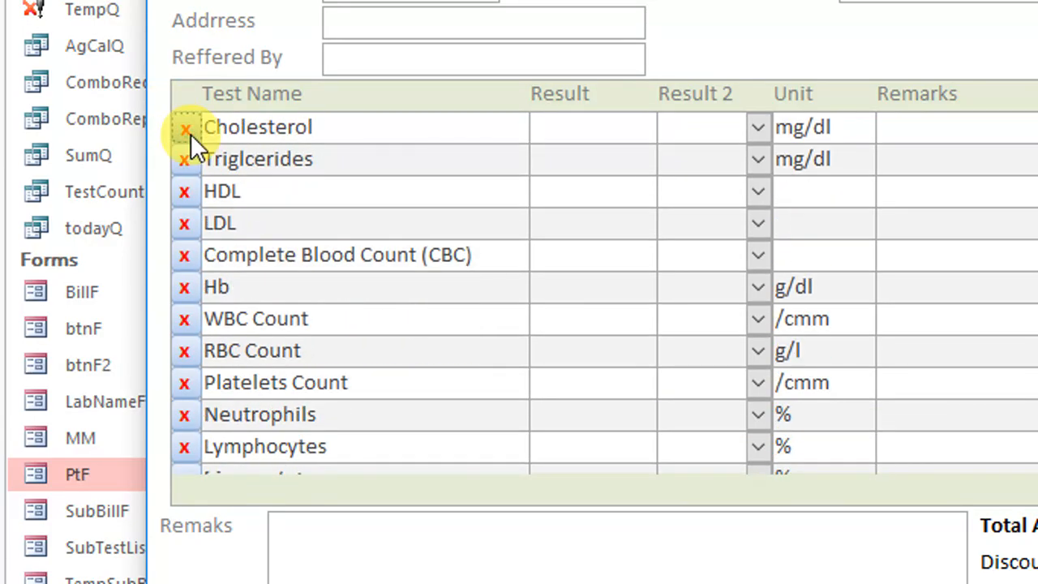
pyautogui.click(188, 130)
pyautogui.click(189, 130)
pyautogui.click(188, 129)
pyautogui.doubleClick(188, 130)
pyautogui.click(188, 130)
pyautogui.click(188, 129)
pyautogui.click(188, 129)
pyautogui.doubleClick(188, 129)
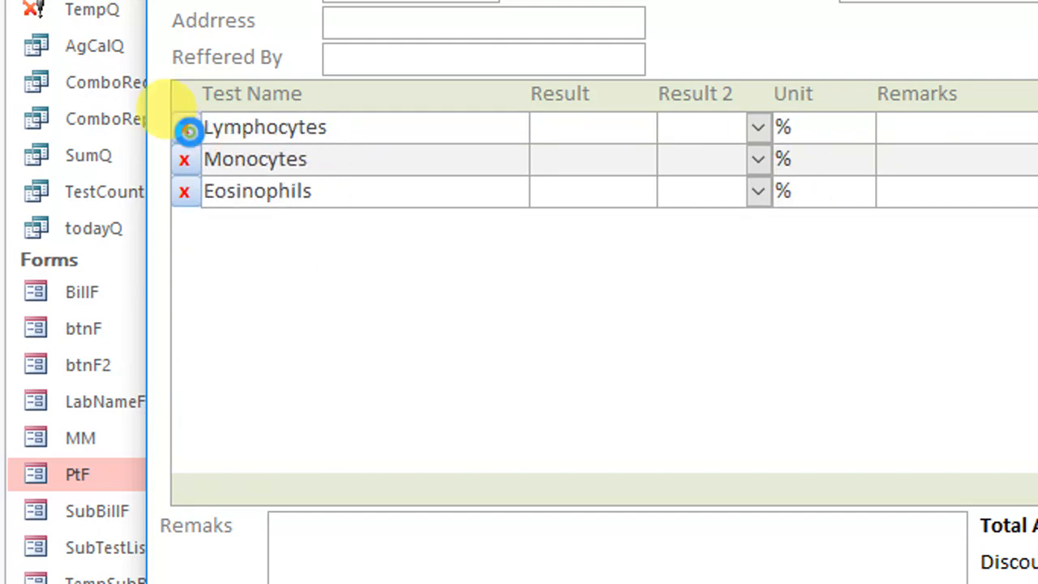
pyautogui.click(188, 130)
pyautogui.click(188, 130)
pyautogui.click(188, 130)
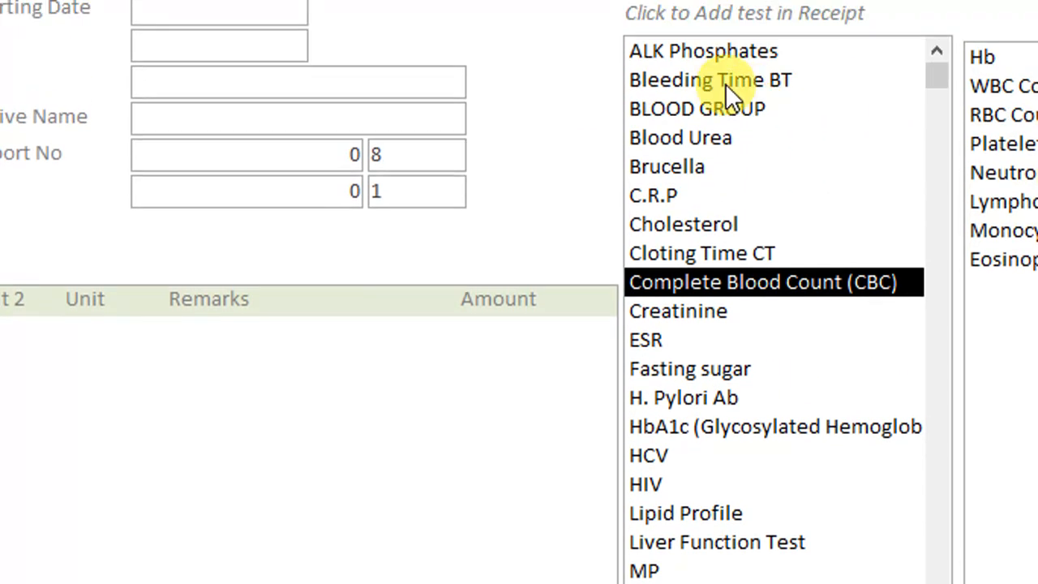
# Return PtF to Design view and open the On Dbl Click event procedure of the test list box
pyautogui.rightClick(567, 18)
pyautogui.click(639, 109)
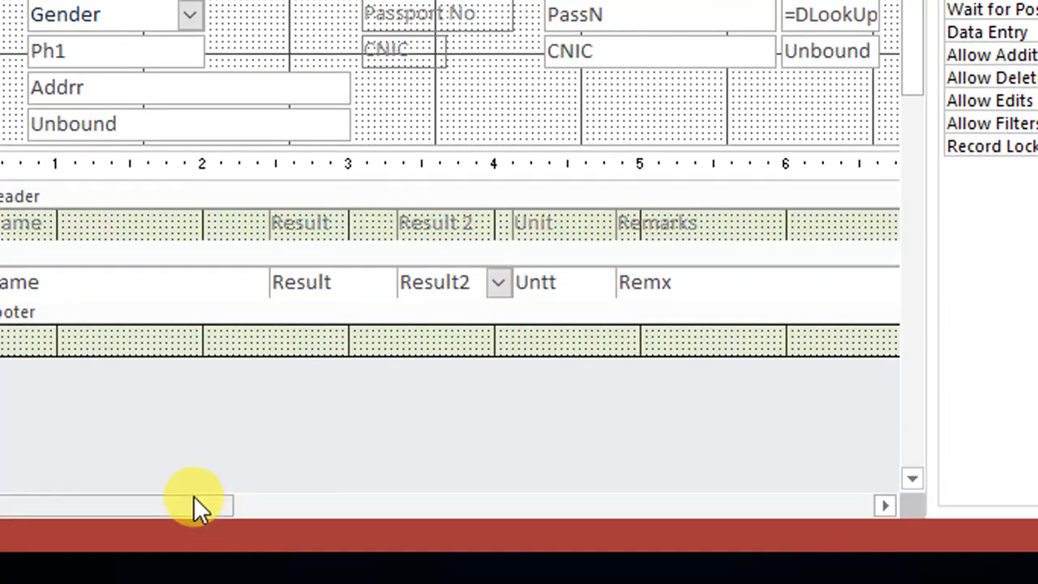
pyautogui.moveTo(181, 500); pyautogui.dragTo(491, 489)
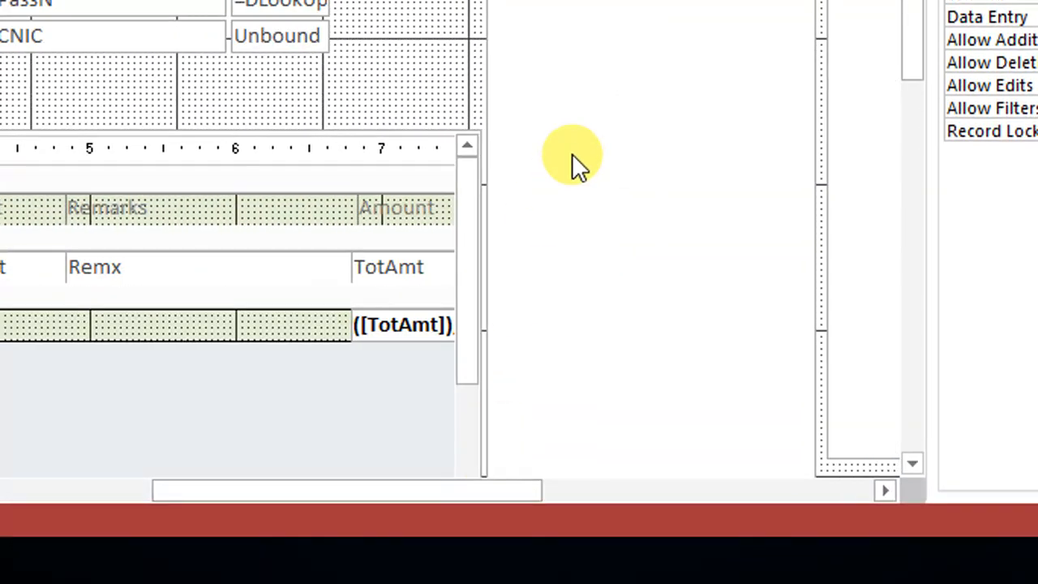
pyautogui.click(572, 154)
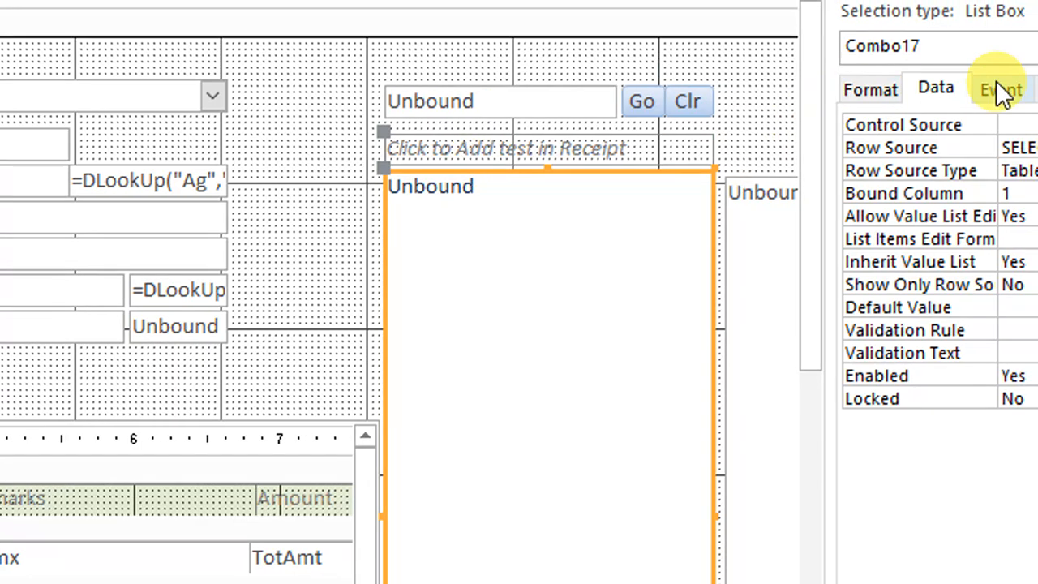
pyautogui.click(1009, 86)
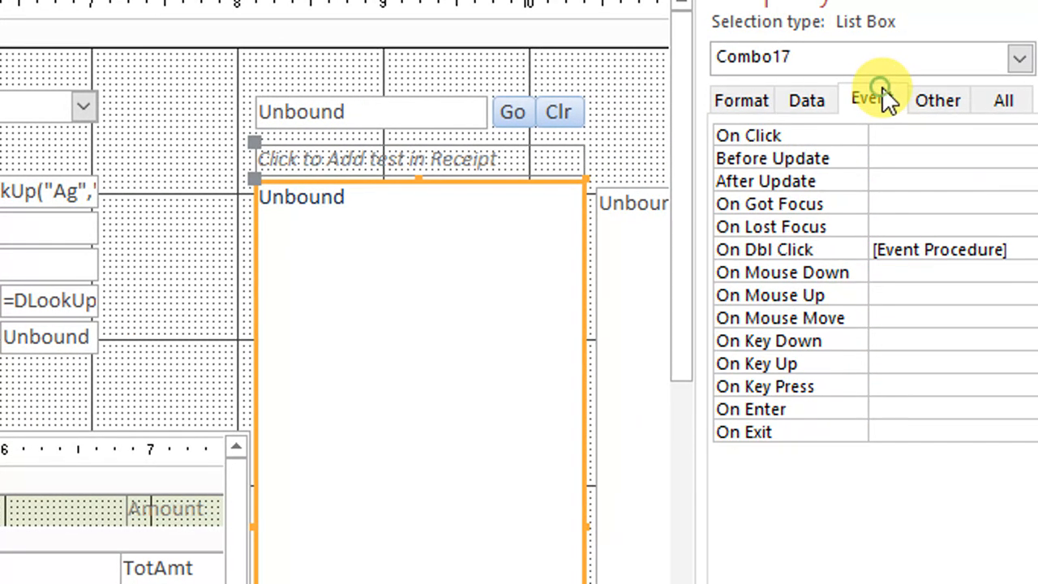
pyautogui.click(1006, 251)
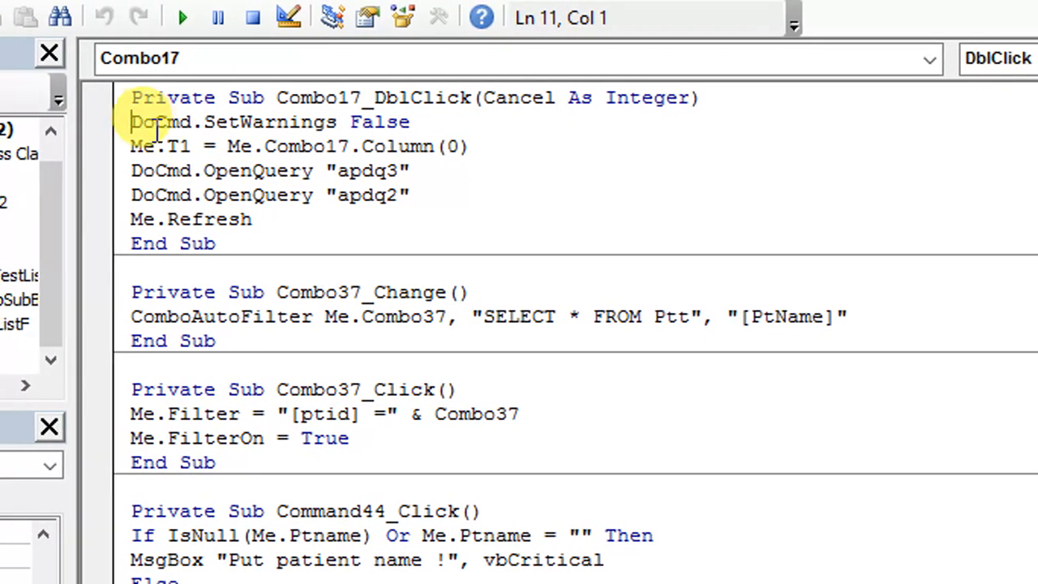
# Copy the line Me.T1 = Me.Combo17.Column(0) from the Combo17_DblClick procedure and return to the form design
pyautogui.moveTo(154, 146); pyautogui.dragTo(493, 145)
pyautogui.rightClick(476, 151)
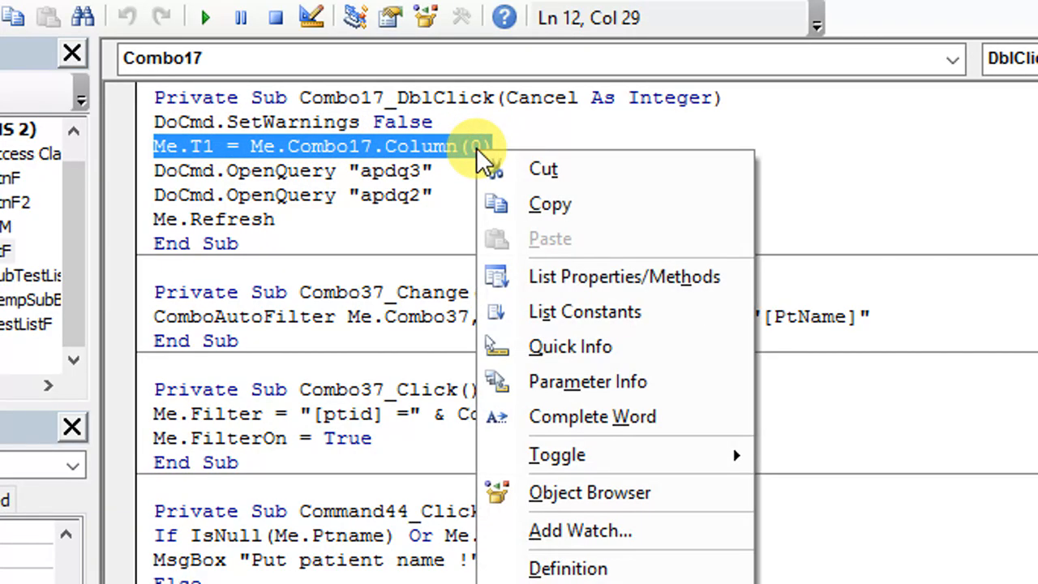
pyautogui.click(538, 198)
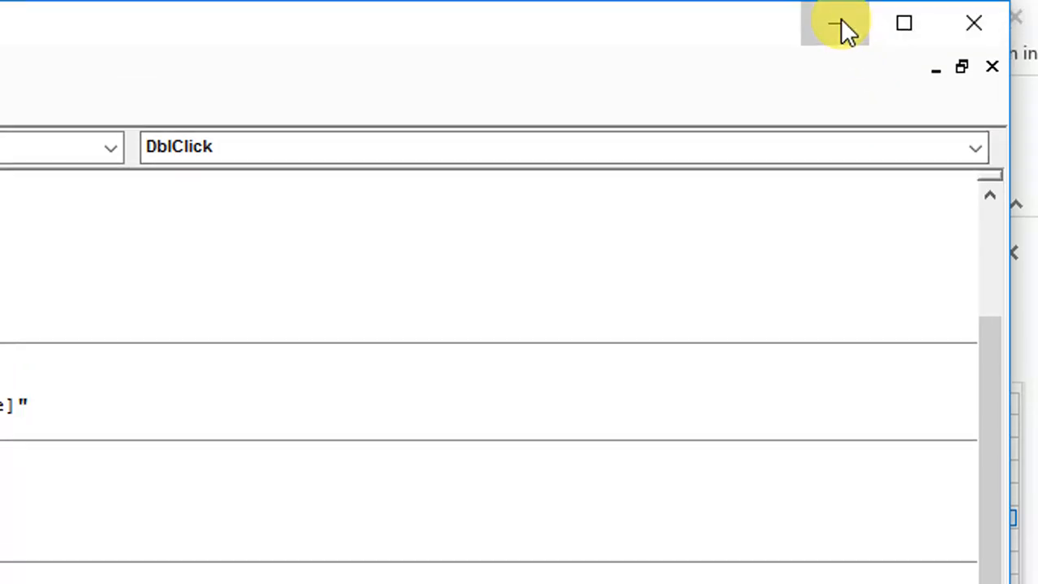
pyautogui.click(845, 30)
# Create an On Click event procedure for the test list box with the Code Builder
pyautogui.click(820, 405)
pyautogui.click(1003, 405)
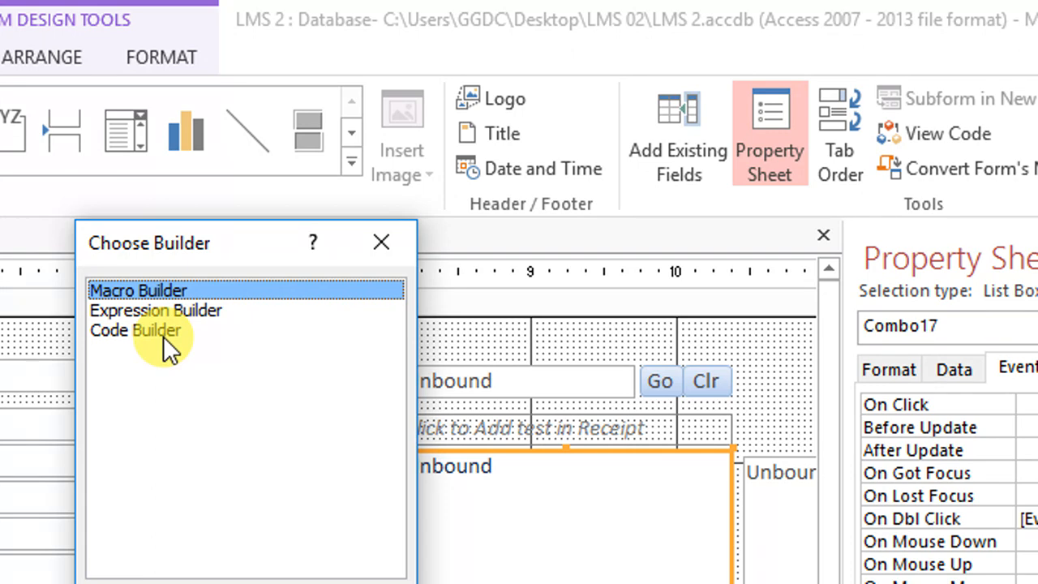
pyautogui.click(163, 334)
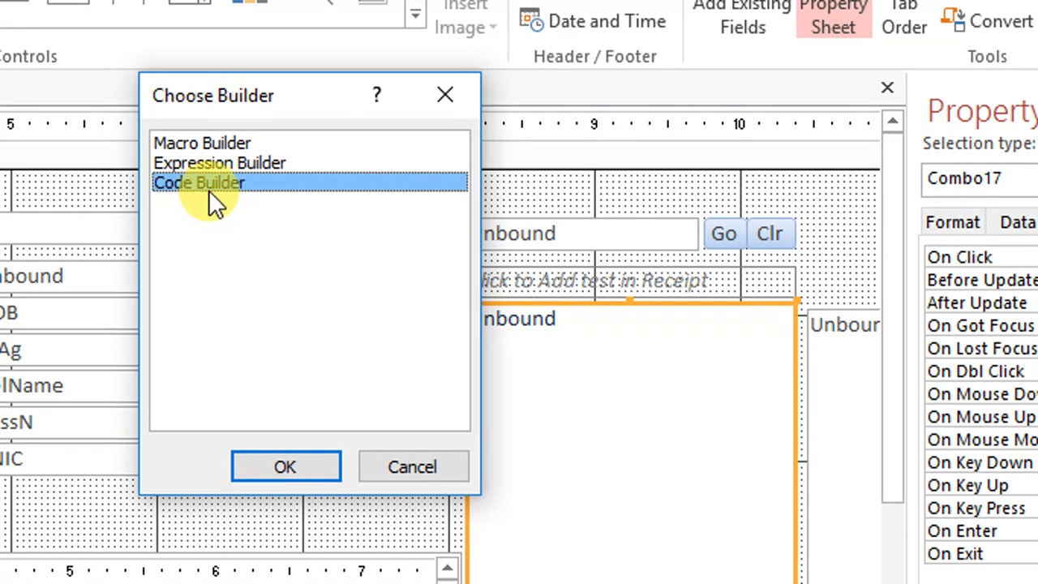
pyautogui.click(285, 467)
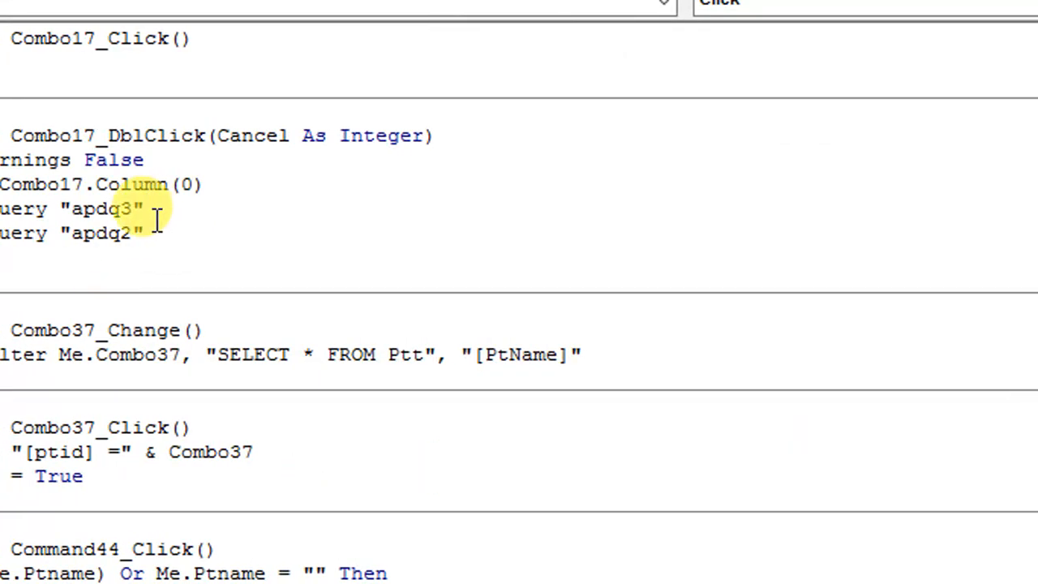
# Paste the copied T1 assignment line into the Combo17_Click procedure and return to the form design
pyautogui.rightClick(158, 88)
pyautogui.click(244, 183)
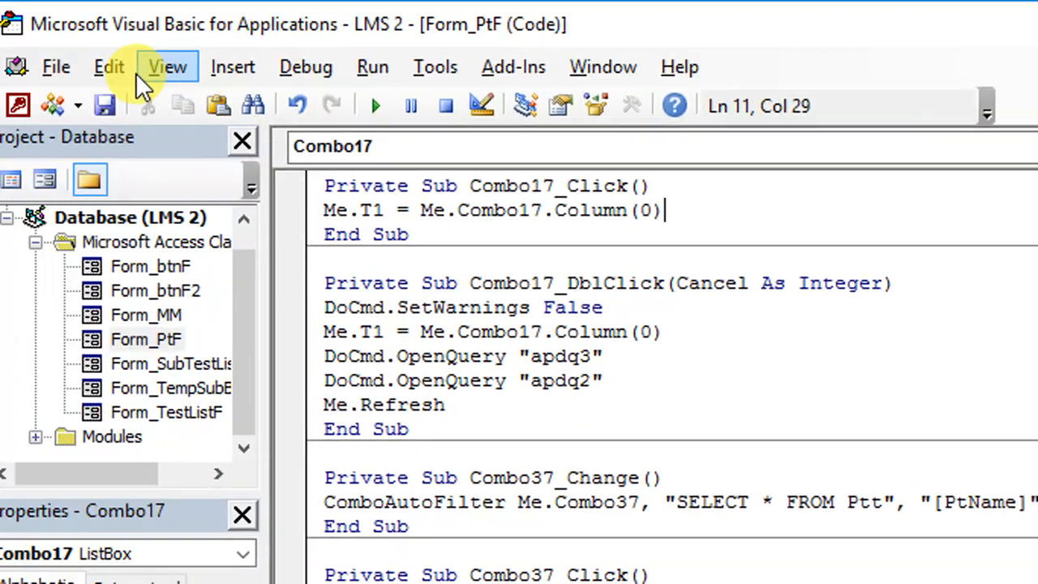
pyautogui.click(839, 21)
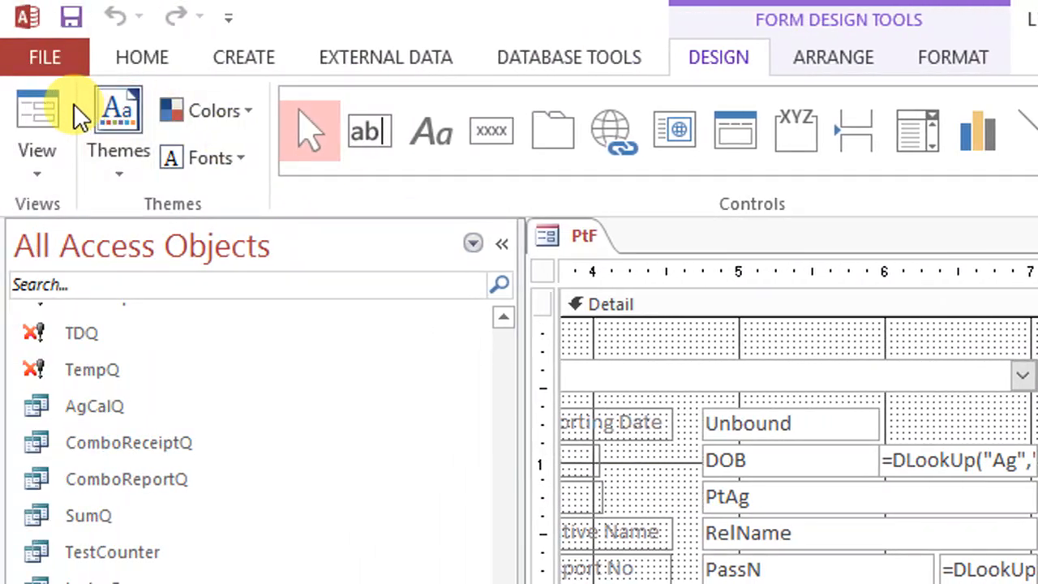
# Switch to Form view and select Fasting sugar and Liver Function Test to check the value beside CNIC and the sub-test list
pyautogui.click(56, 113)
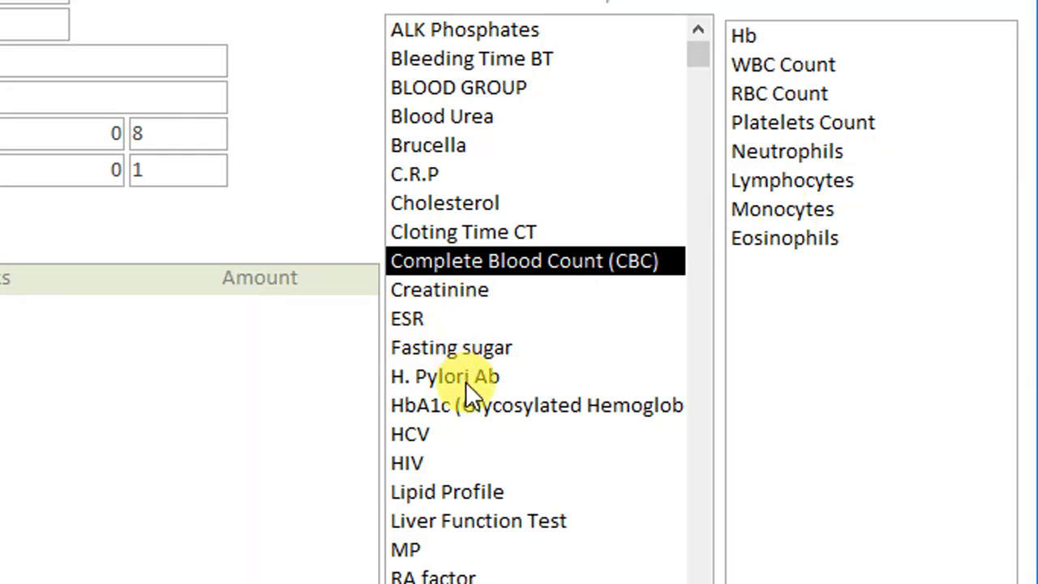
pyautogui.click(470, 348)
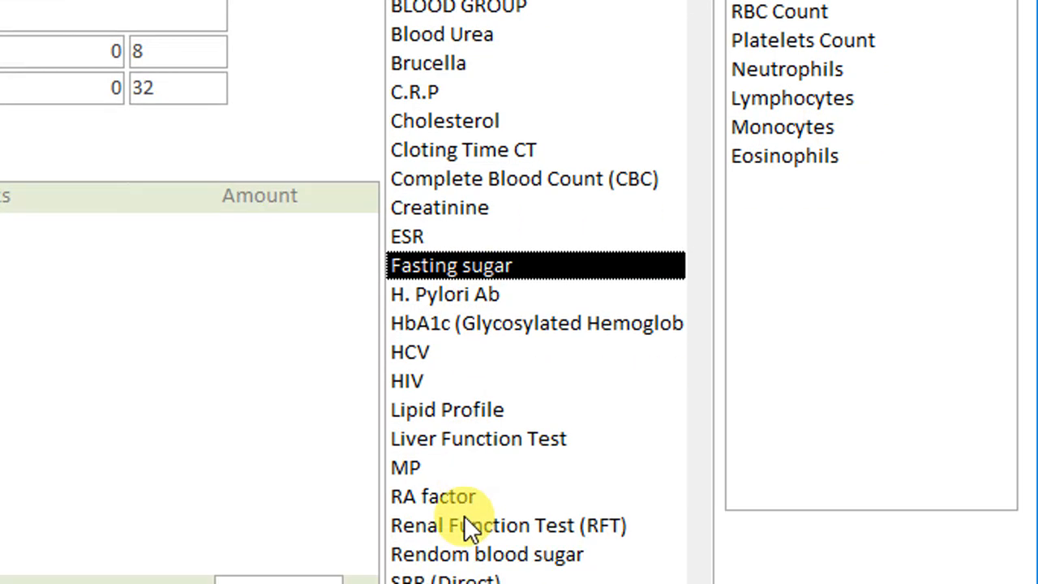
pyautogui.click(498, 436)
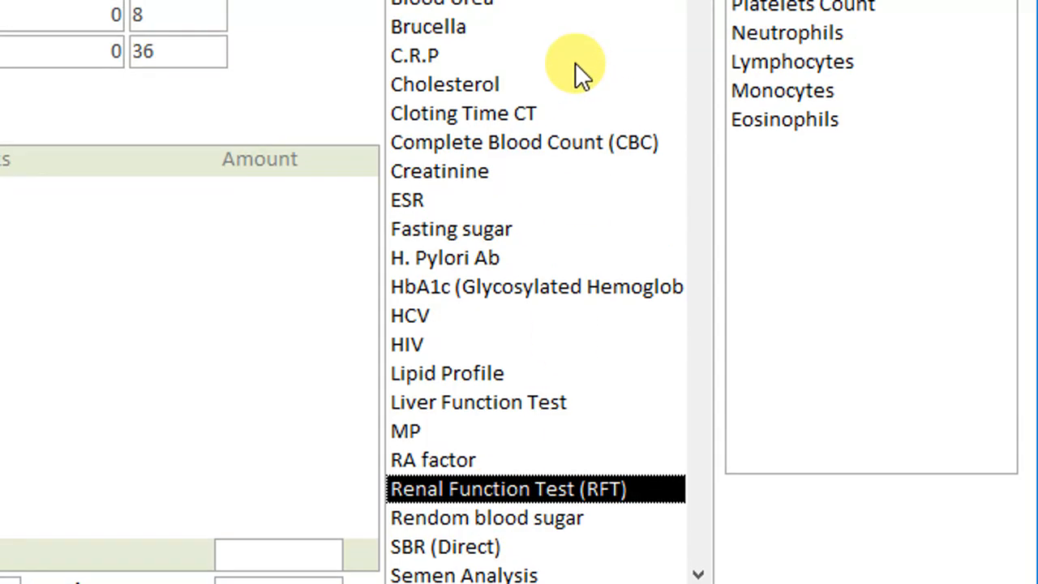
# Select Brucella and BLOOD GROUP in the test list to check whether the sub-test list follows the selected test
pyautogui.click(405, 84)
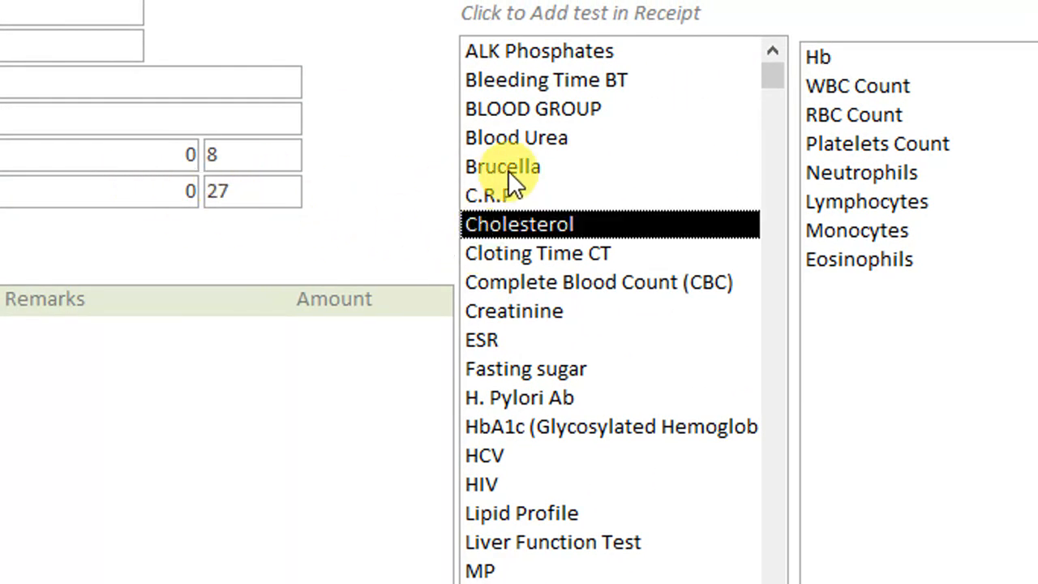
pyautogui.click(508, 170)
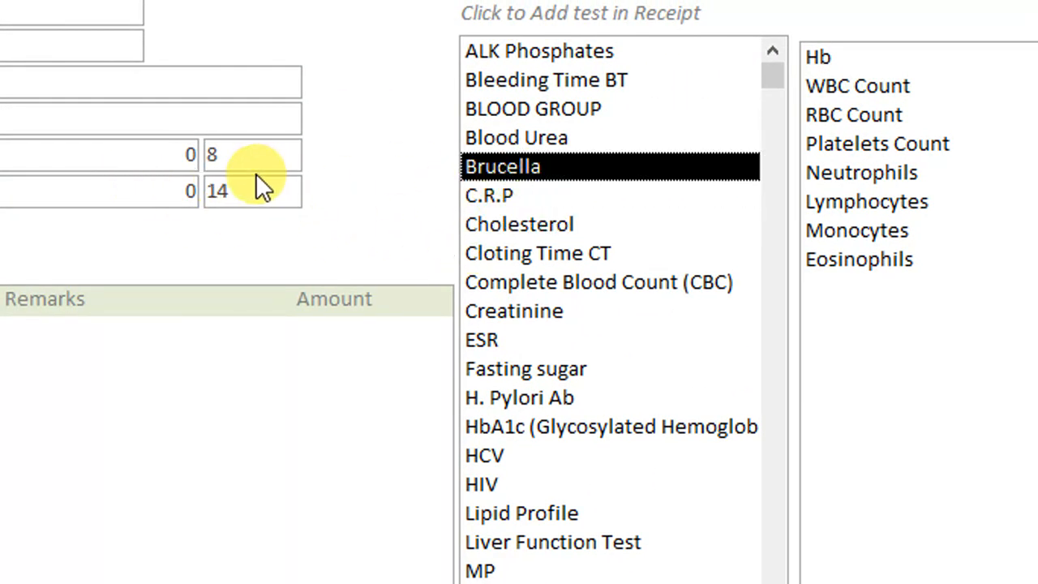
pyautogui.click(537, 108)
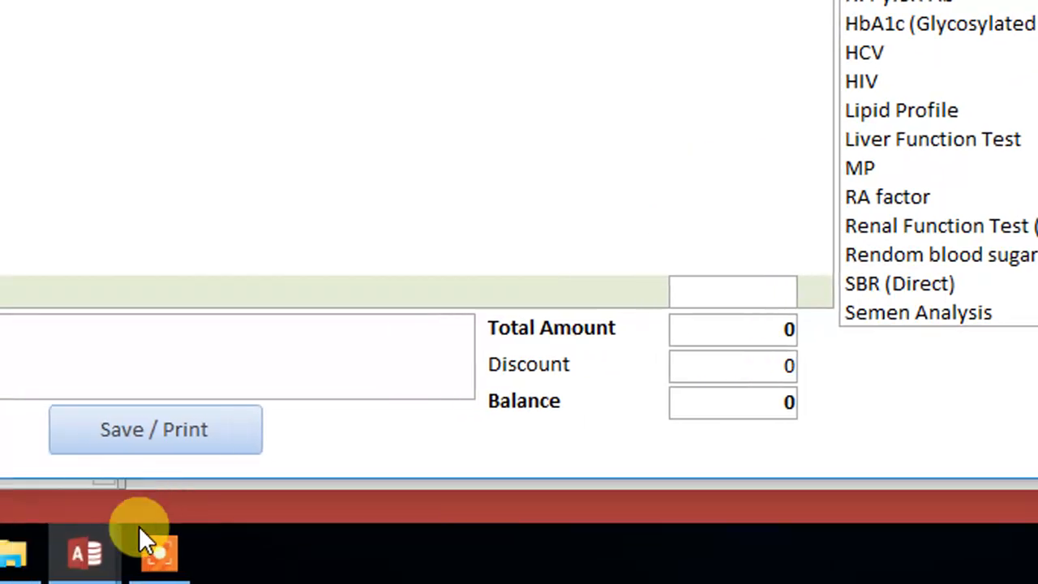
# Add the line Me.Refresh below the T1 assignment in the Combo17_Click procedure and return to the form
pyautogui.moveTo(139, 538)
pyautogui.click(338, 454)
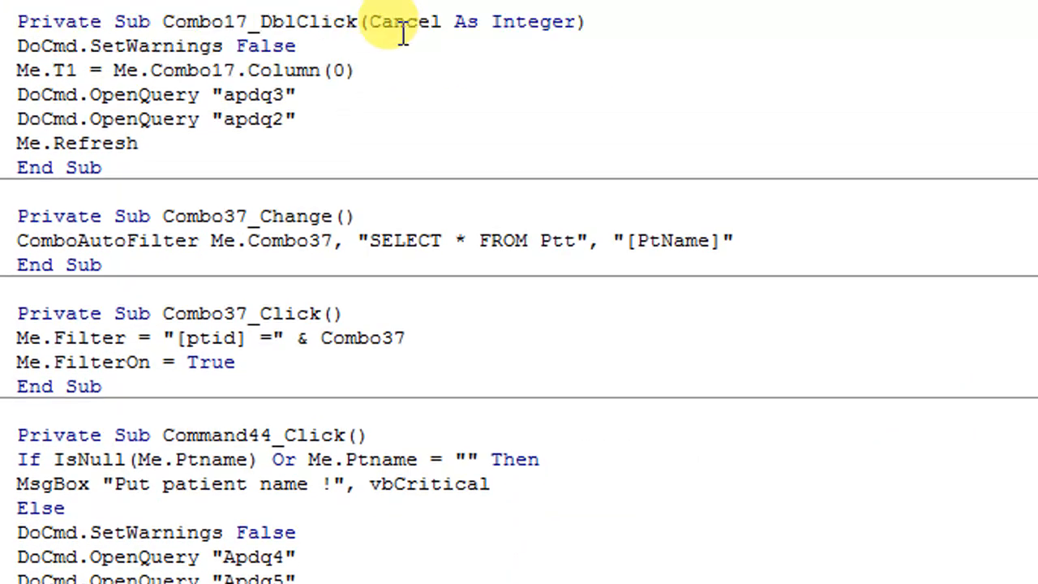
pyautogui.click(372, 91)
pyautogui.press('Return')
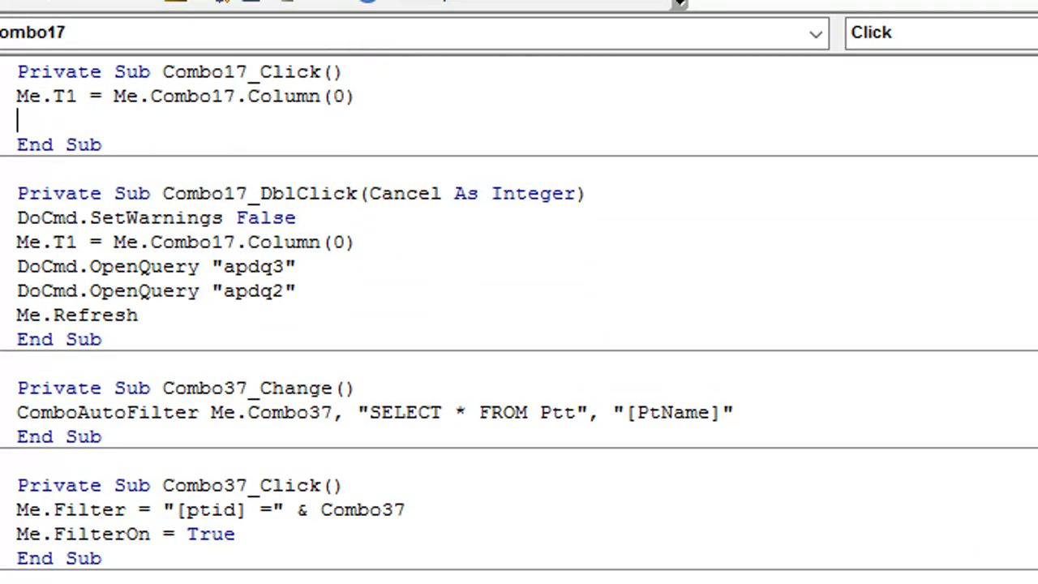
pyautogui.write('me.r')
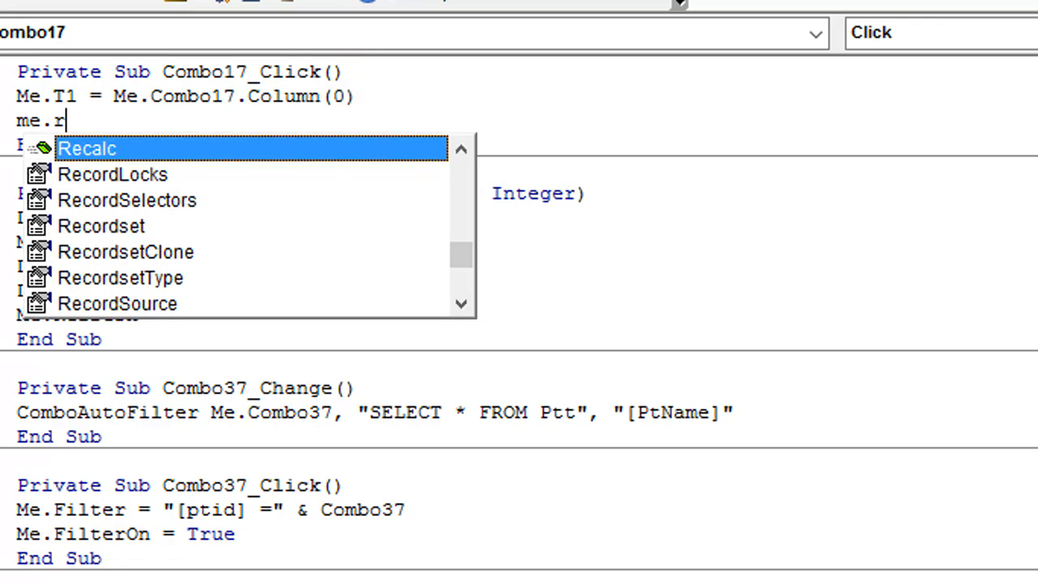
pyautogui.write('efresh')
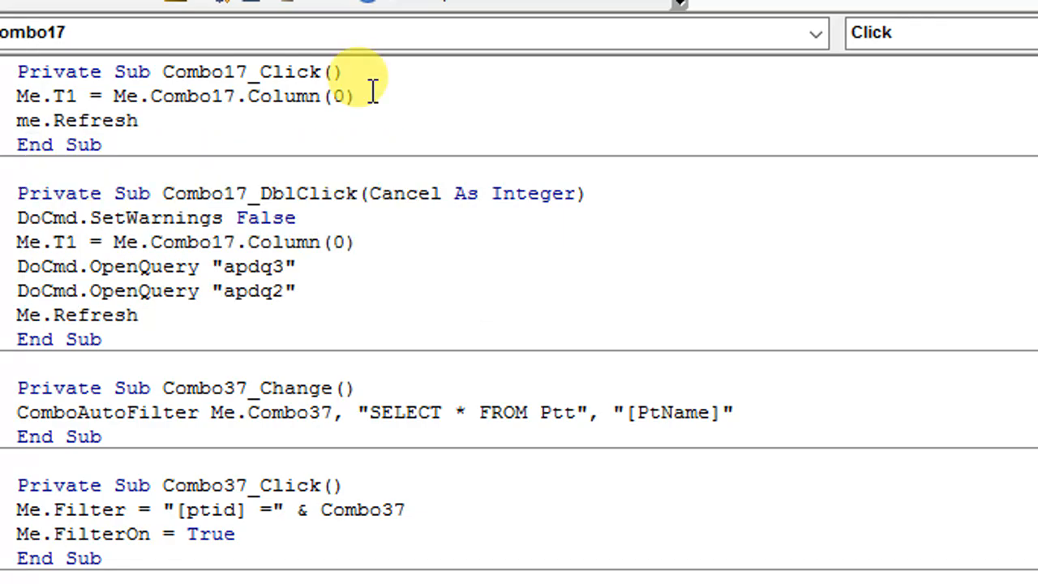
pyautogui.click(947, 24)
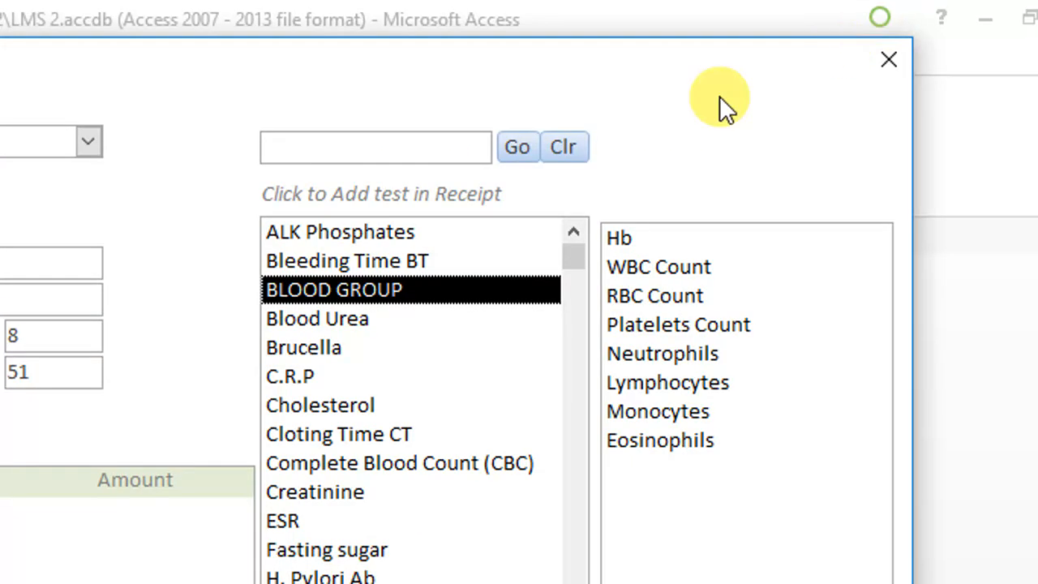
# Select tests such as Brucella, Complete Blood Count (CBC), Lipid Profile, Liver Function Test and HIV to check the sub-test list for each
pyautogui.click(523, 351)
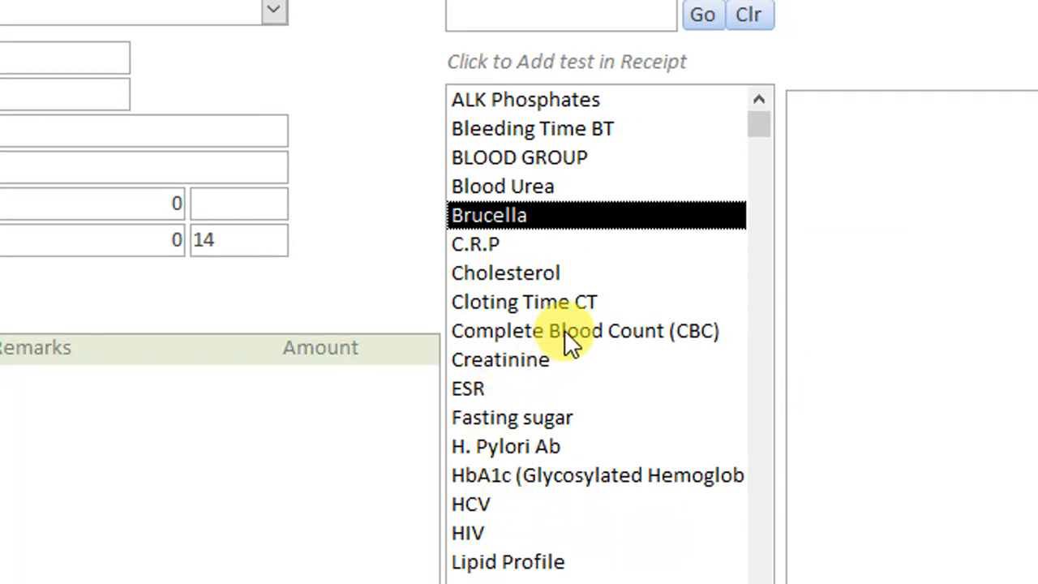
pyautogui.click(564, 330)
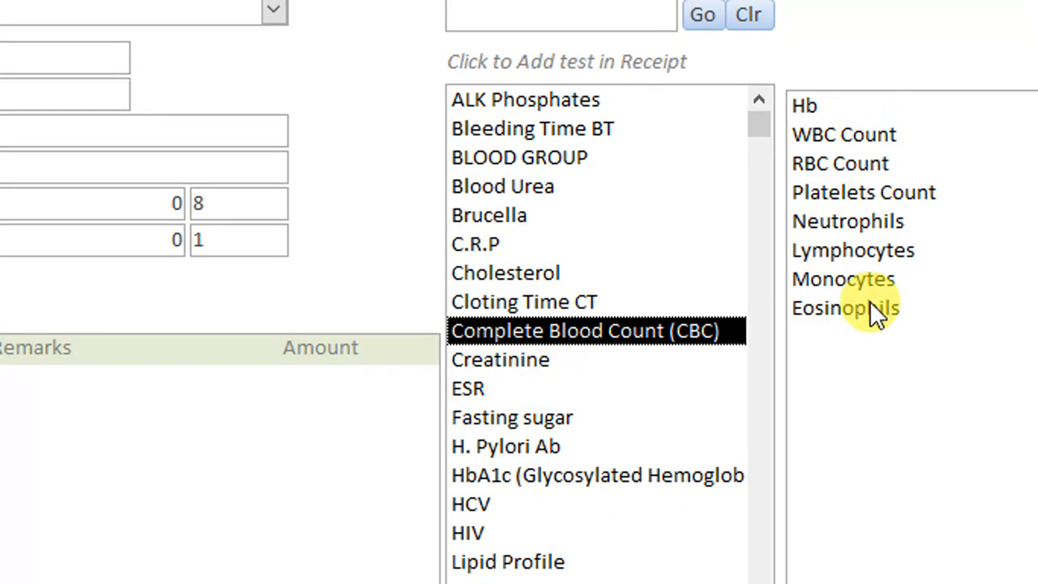
pyautogui.click(548, 561)
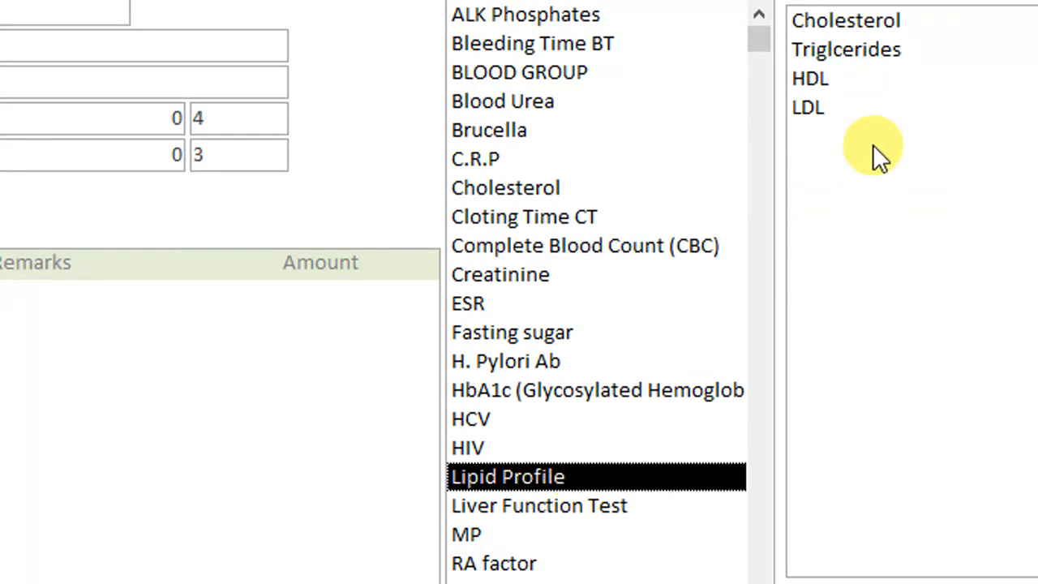
pyautogui.click(559, 507)
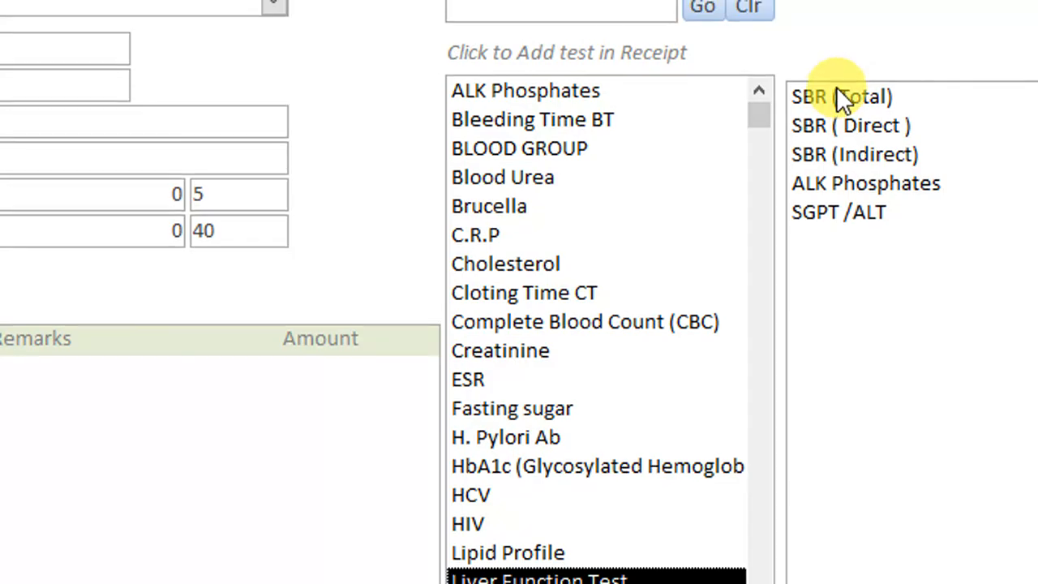
pyautogui.click(597, 121)
pyautogui.click(575, 151)
pyautogui.click(540, 207)
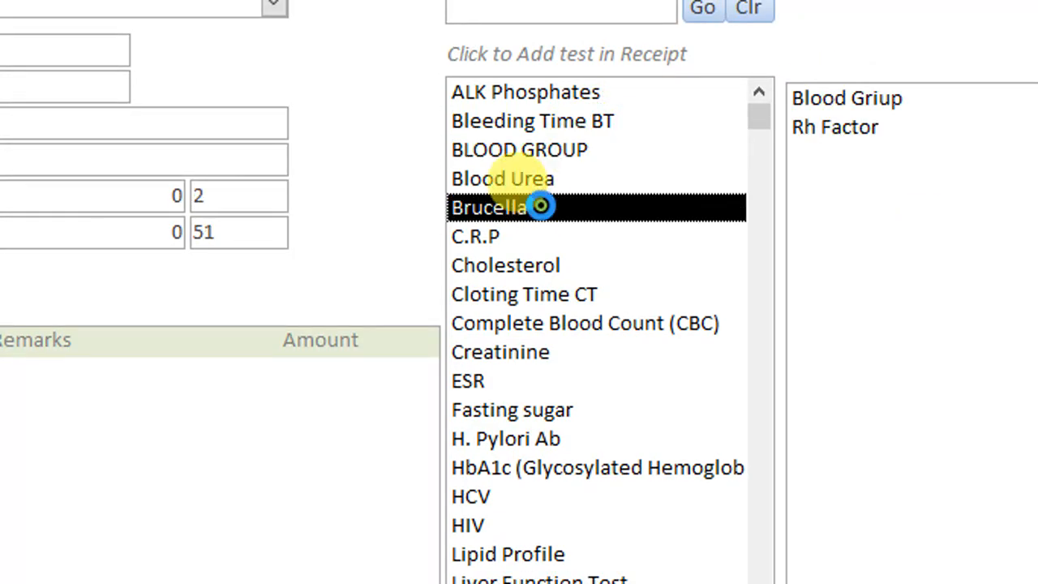
pyautogui.click(514, 292)
pyautogui.click(519, 323)
pyautogui.click(511, 409)
pyautogui.click(517, 523)
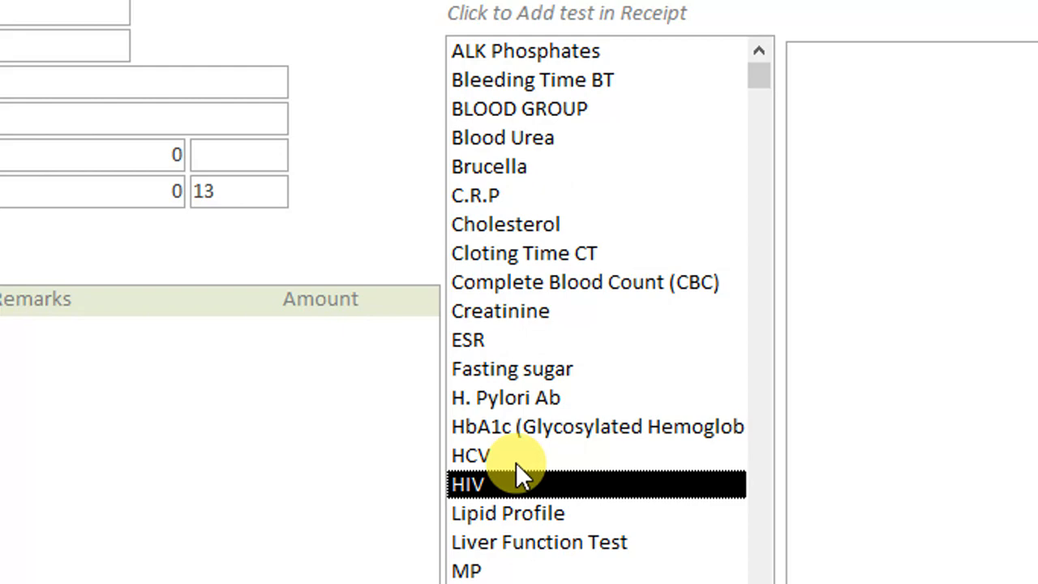
pyautogui.click(539, 540)
pyautogui.click(509, 178)
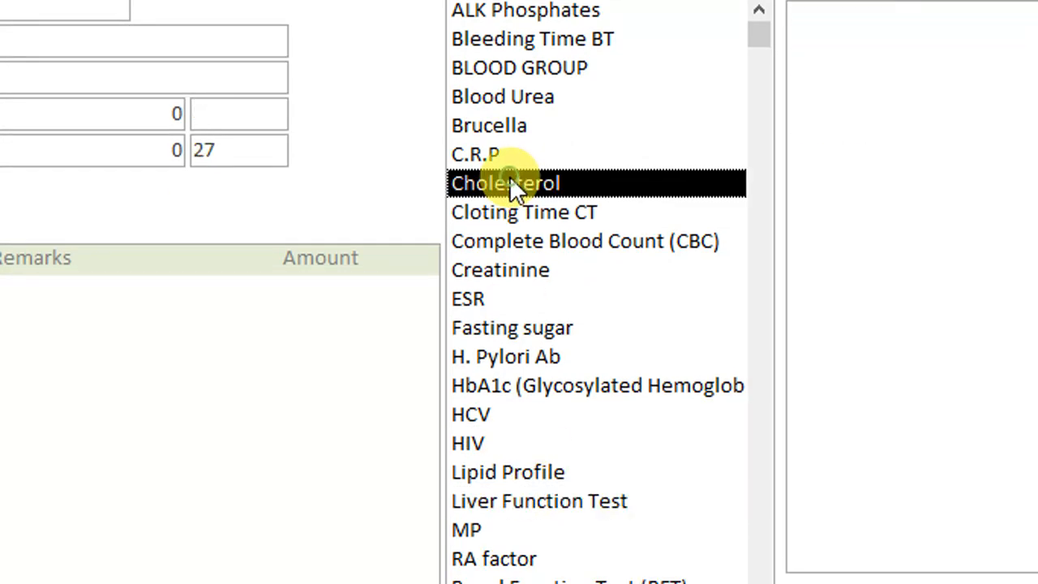
pyautogui.click(505, 75)
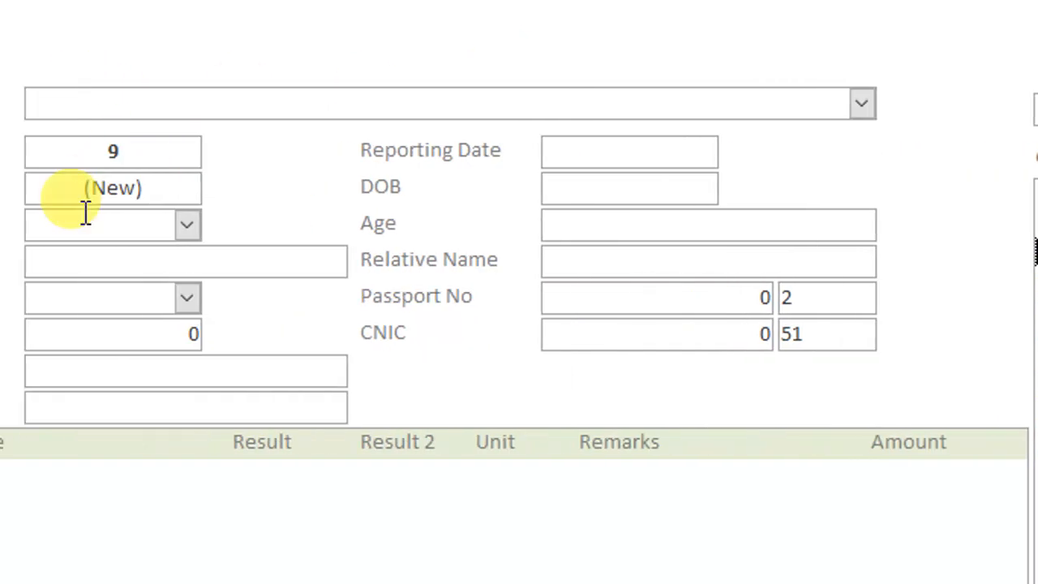
pyautogui.click(540, 248)
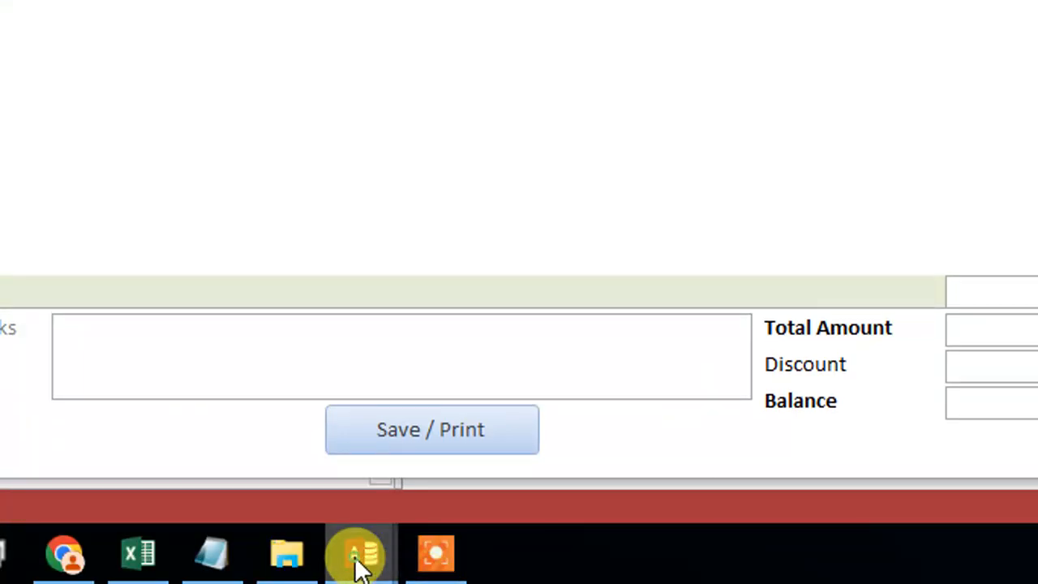
# Change the Me.Refresh line in Combo17_Click to Me.Combo17.Refresh and test it on the form by selecting Cloting Time CT
pyautogui.click(359, 560)
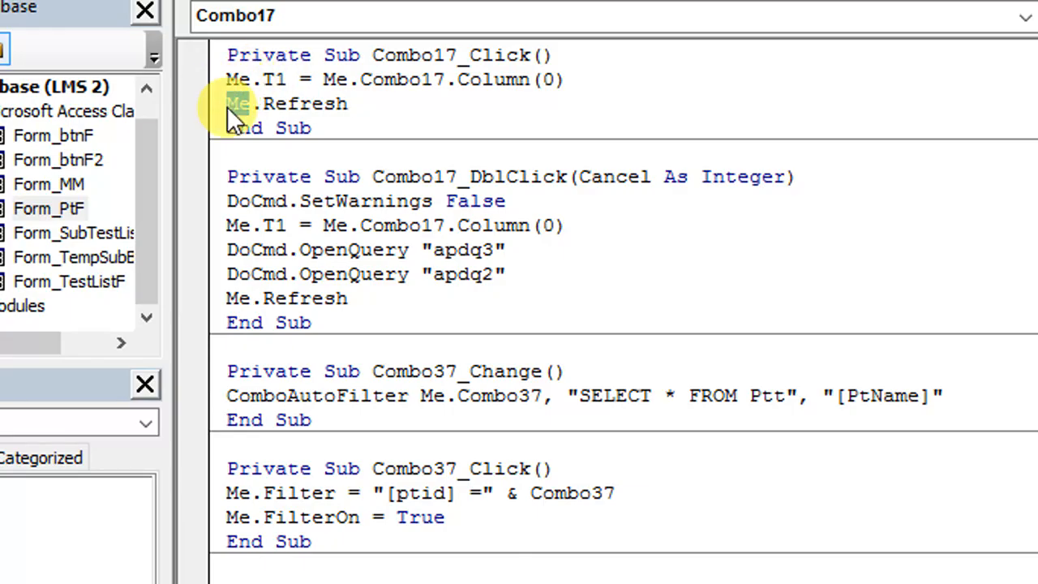
pyautogui.write('me.co')
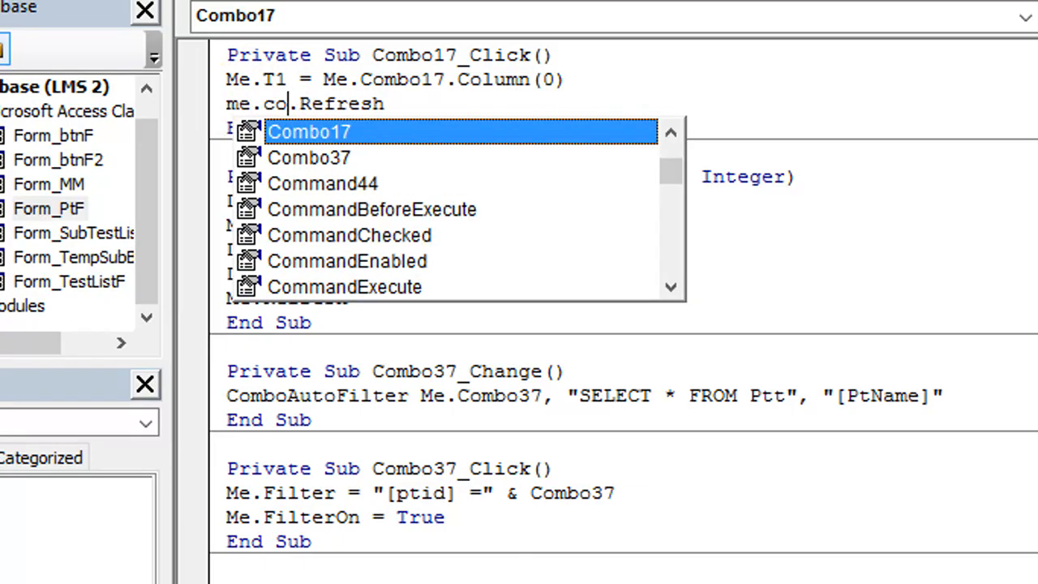
pyautogui.write('m')
pyautogui.press('Tab')
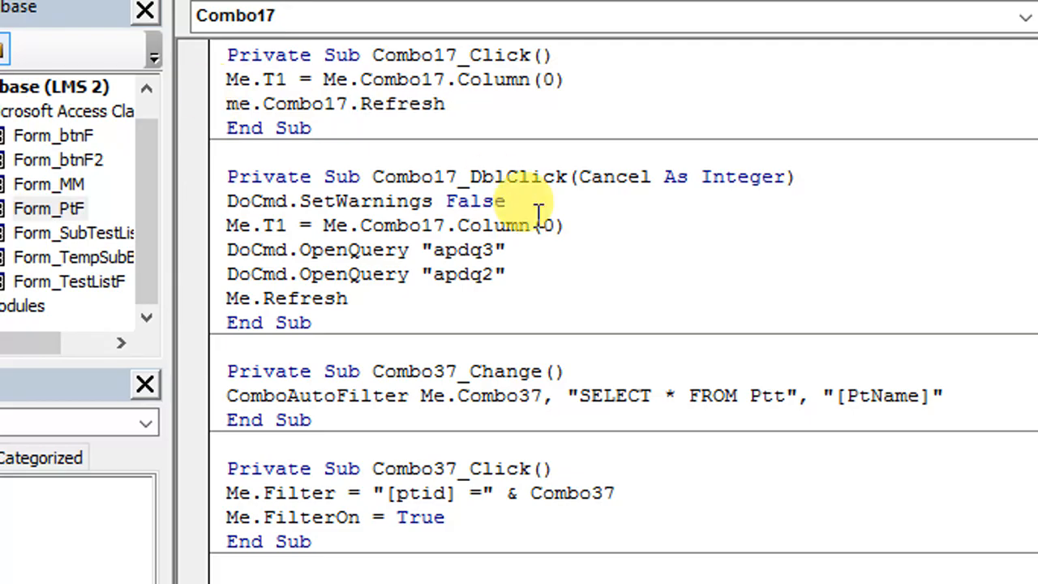
pyautogui.click(679, 275)
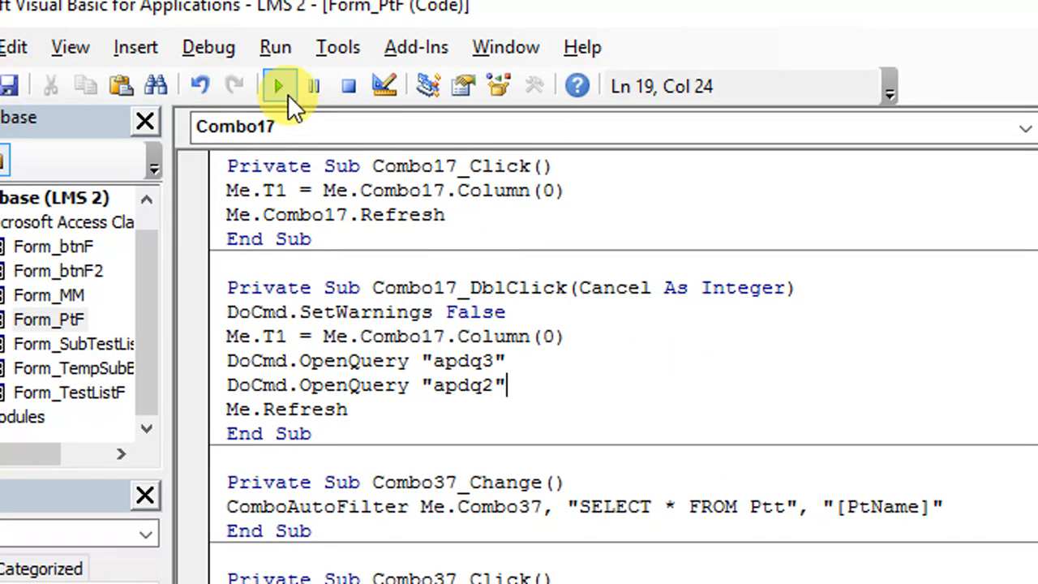
pyautogui.click(284, 90)
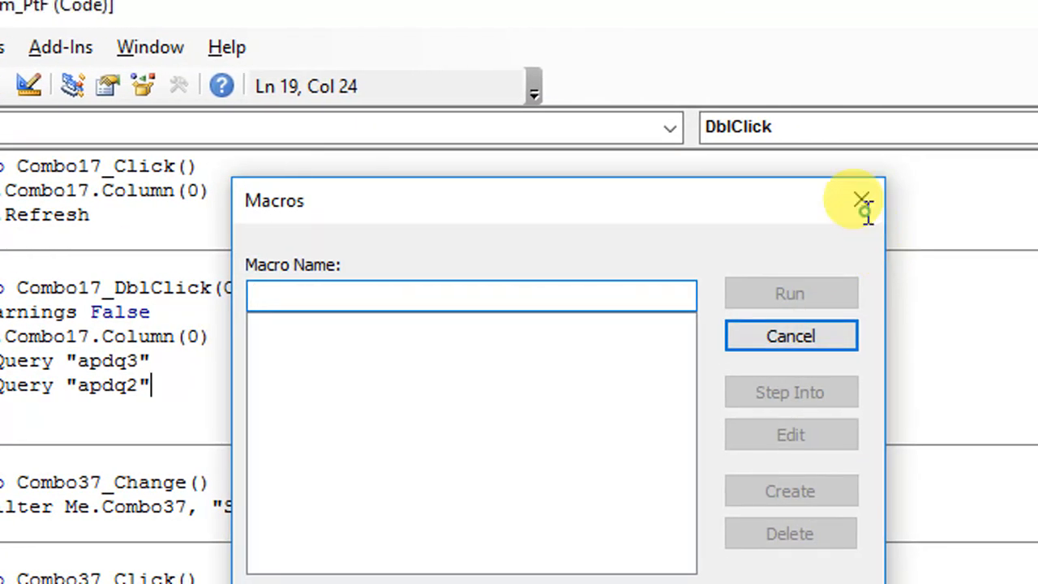
pyautogui.click(864, 204)
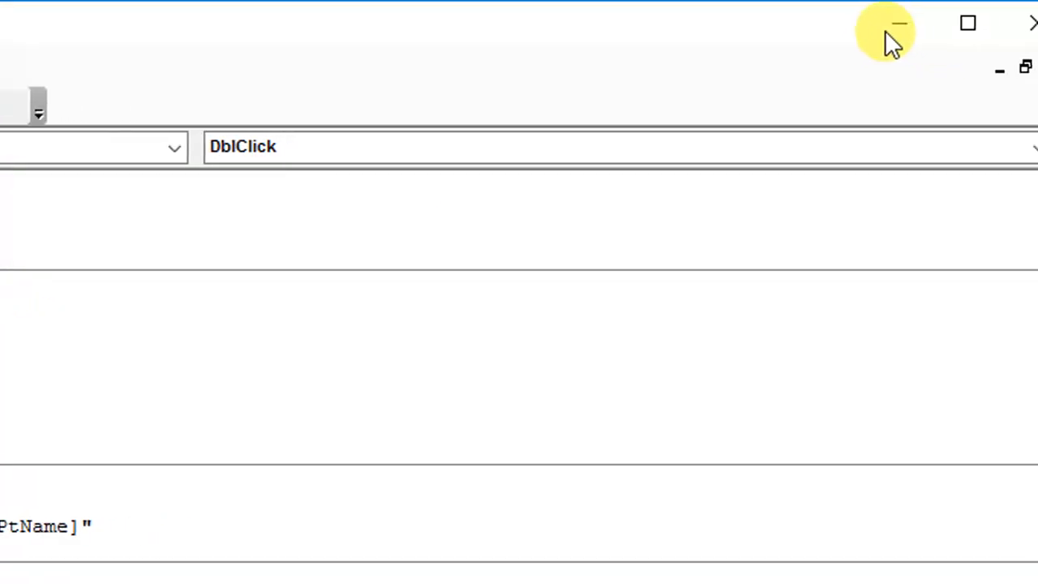
pyautogui.click(885, 30)
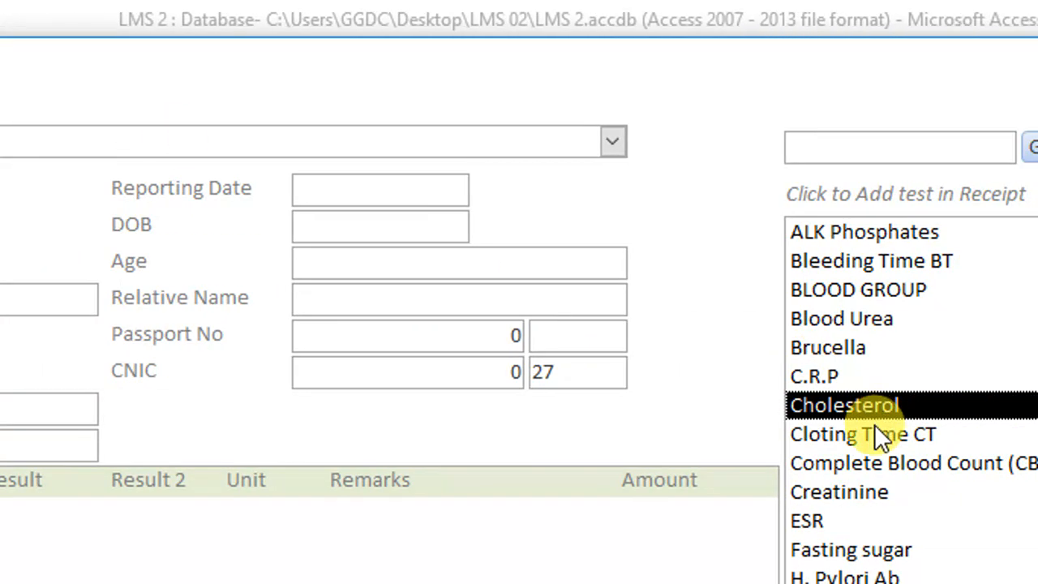
pyautogui.click(879, 433)
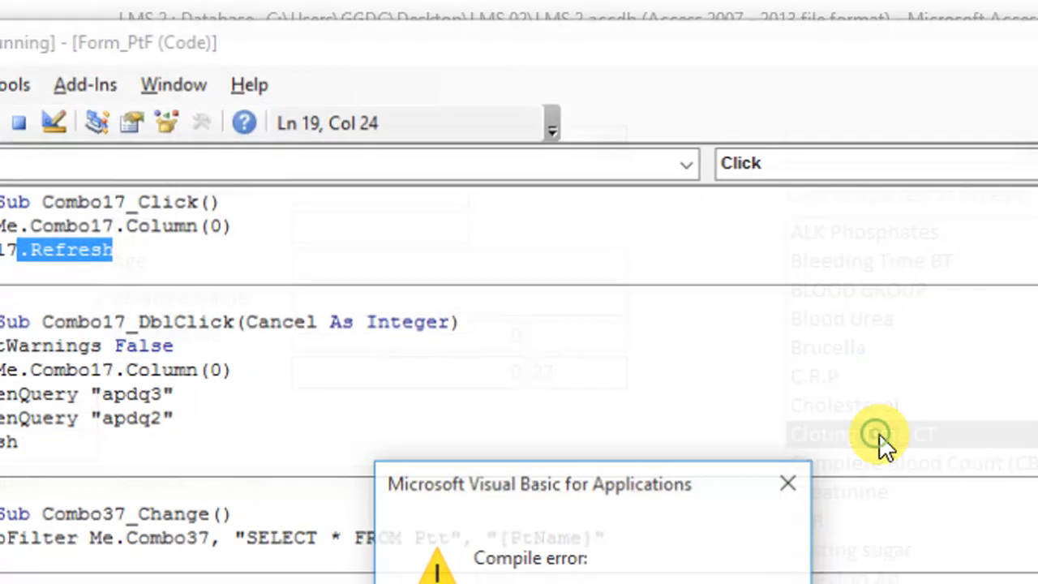
pyautogui.click(604, 495)
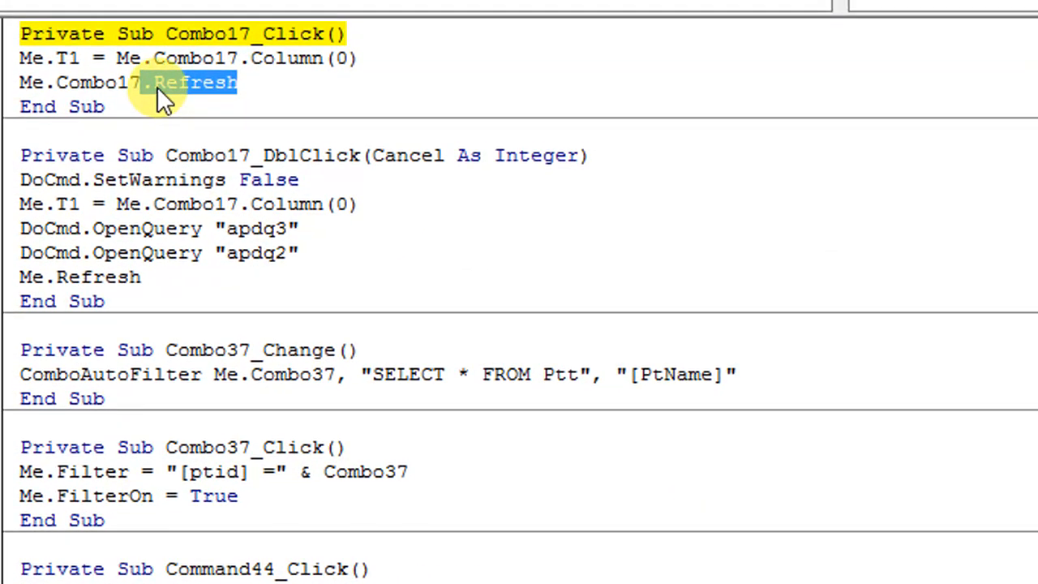
# Replace Refresh with Requery in the Me.Combo17 line of the Combo17_Click procedure and return to the form
pyautogui.click(128, 65)
pyautogui.moveTo(236, 65); pyautogui.dragTo(123, 64)
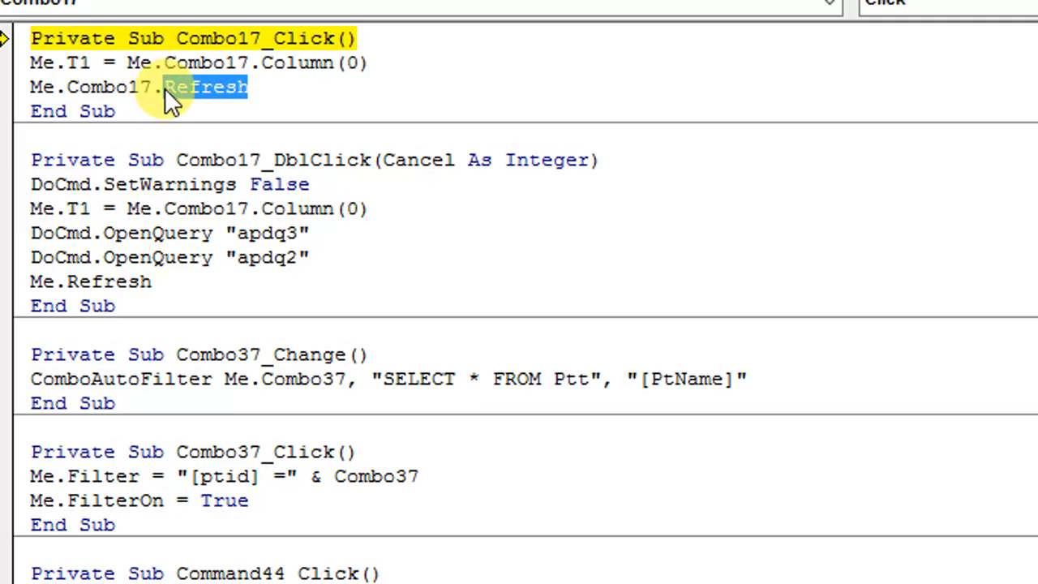
pyautogui.press('BackSpace')
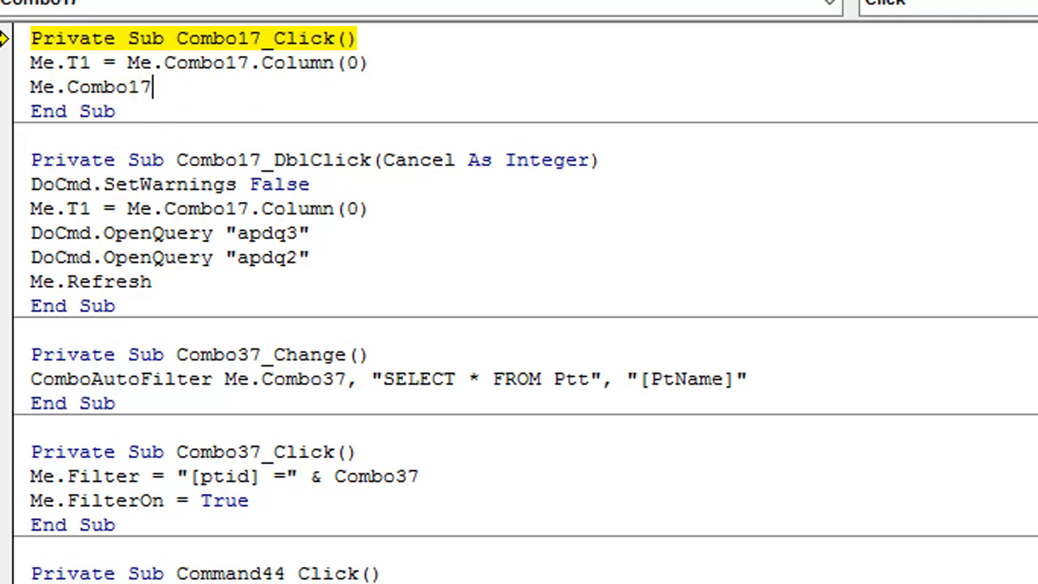
pyautogui.write('.Requery')
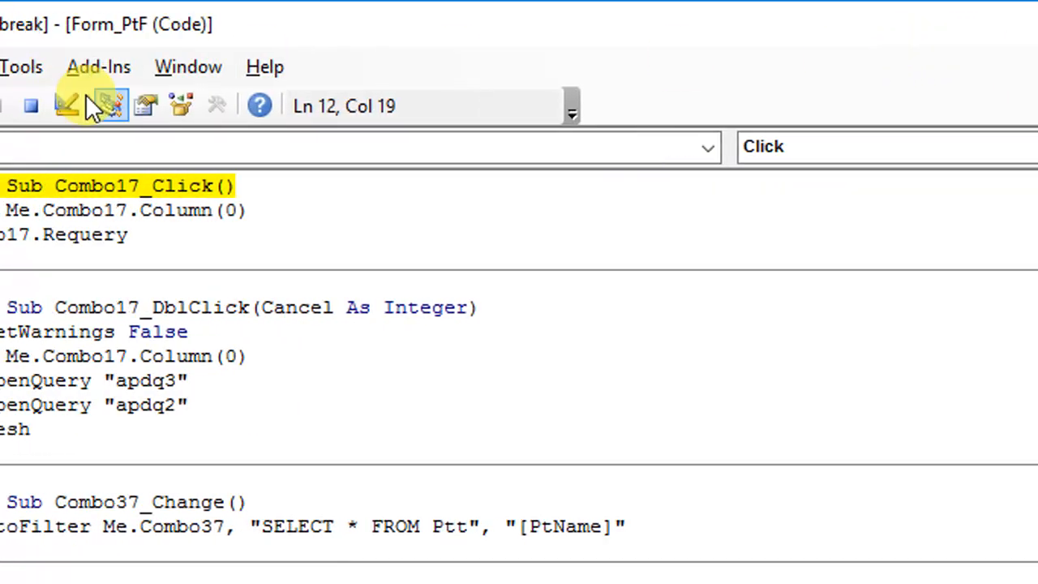
pyautogui.click(836, 27)
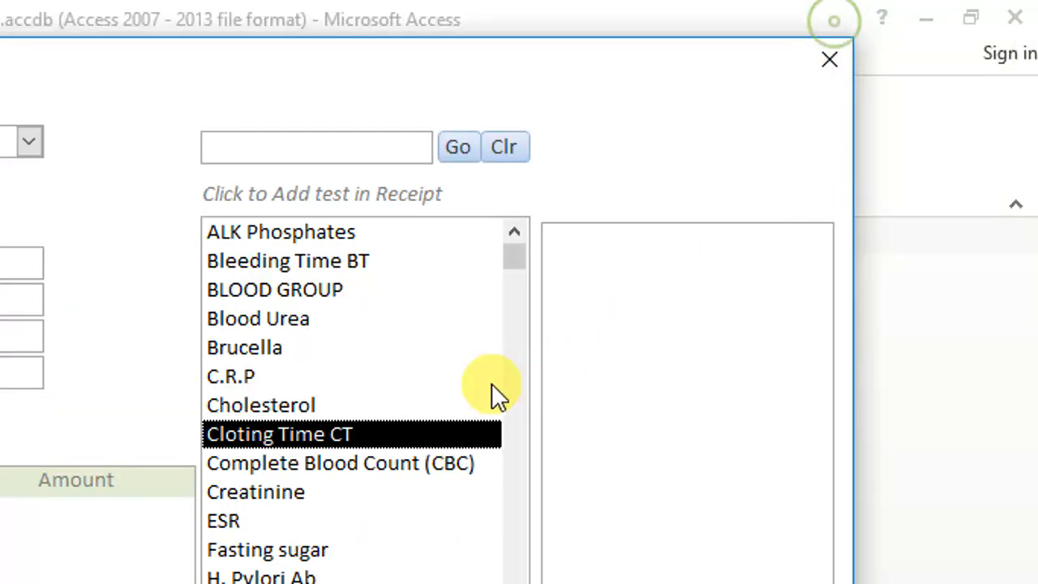
# Select several tests from Complete Blood Count (CBC) to Liver Function Test to check whether the sub-test list updates
pyautogui.click(354, 463)
pyautogui.click(333, 492)
pyautogui.click(325, 521)
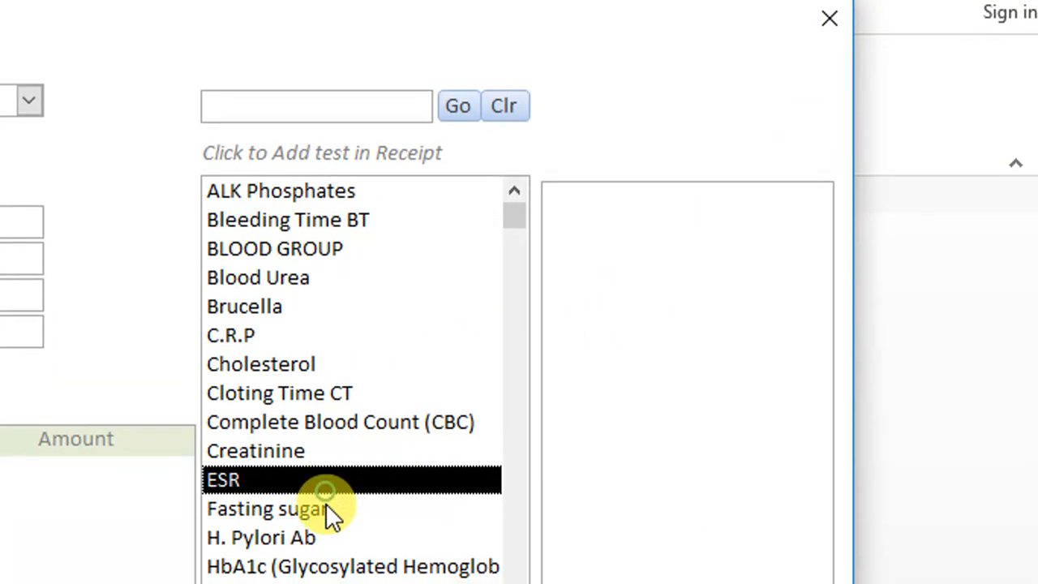
pyautogui.click(328, 550)
pyautogui.click(331, 565)
pyautogui.click(324, 542)
pyautogui.click(324, 571)
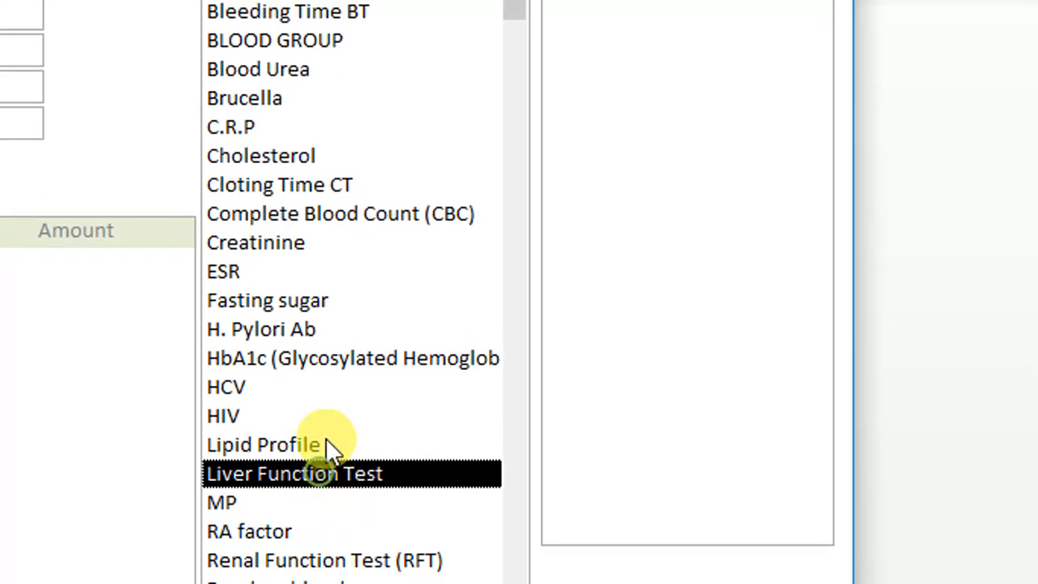
# Switch the form to Design view and select the sub-test list box to look up its control name
pyautogui.rightClick(596, 20)
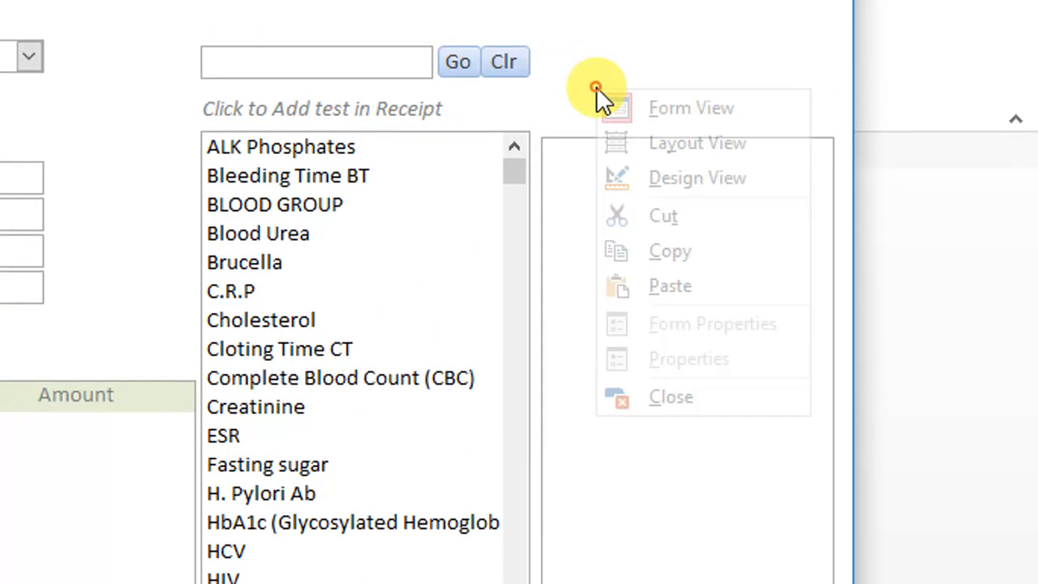
pyautogui.click(655, 178)
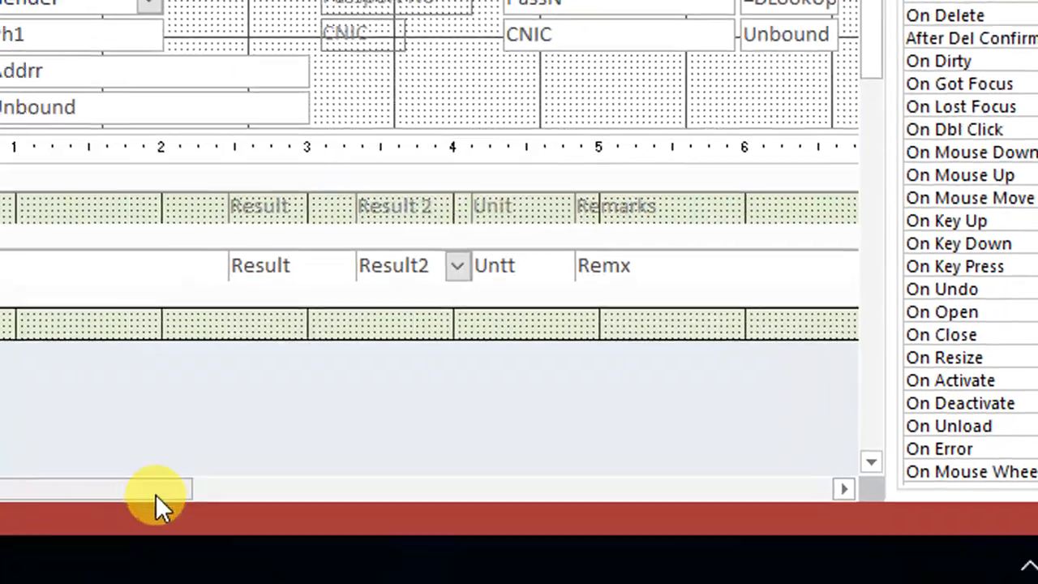
pyautogui.moveTo(156, 494); pyautogui.dragTo(572, 487)
pyautogui.click(540, 108)
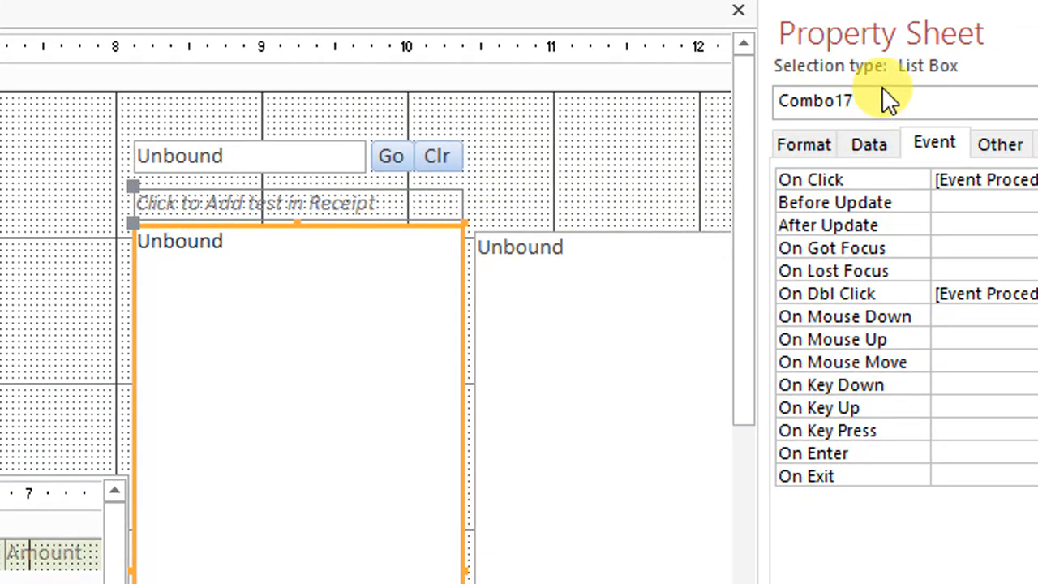
pyautogui.click(578, 342)
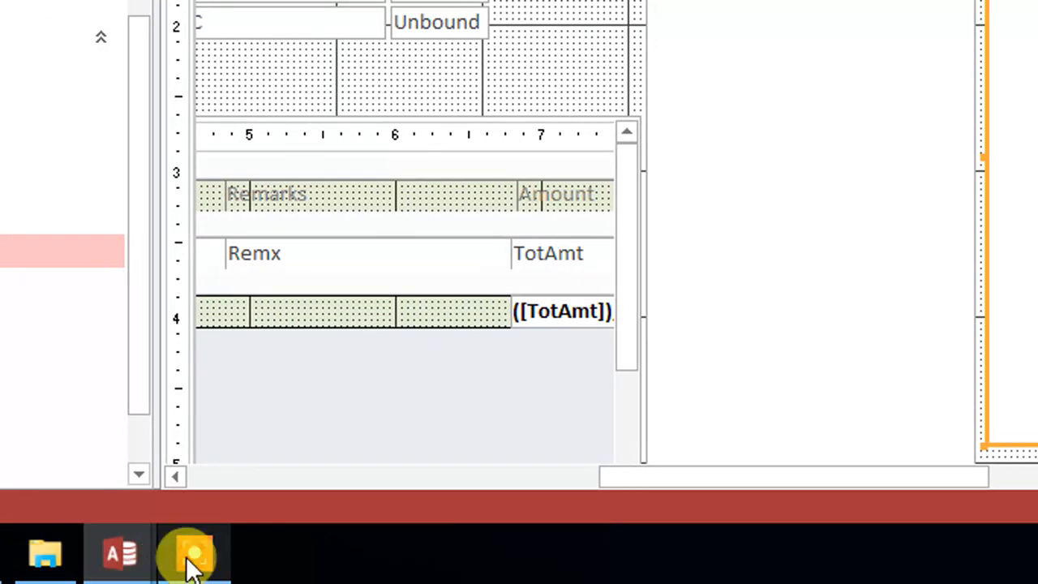
# Replace Combo17 with List53 in the Requery line of the Combo17_Click procedure
pyautogui.moveTo(139, 556)
pyautogui.click(406, 486)
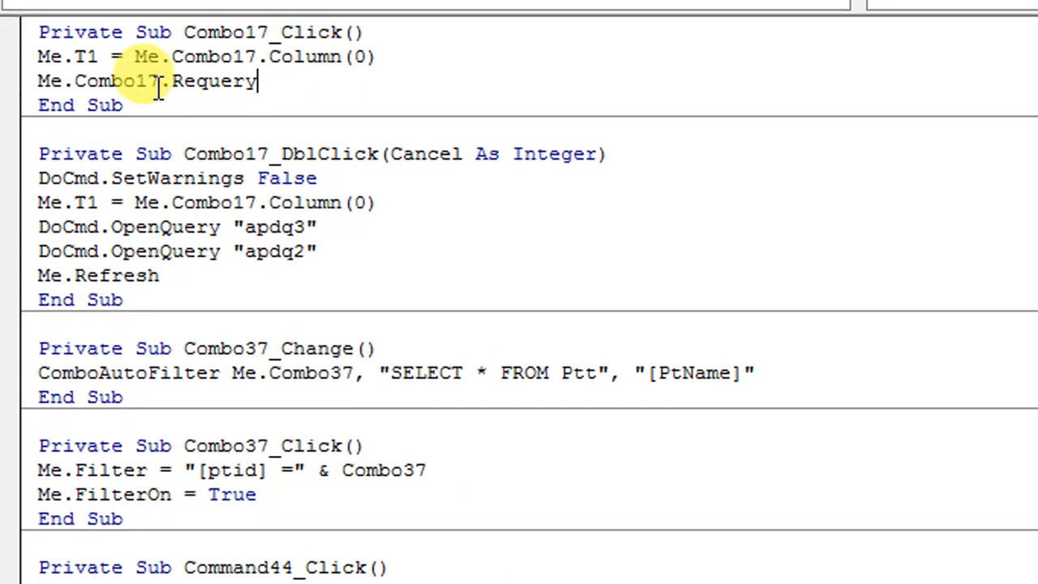
pyautogui.moveTo(215, 86); pyautogui.dragTo(131, 86)
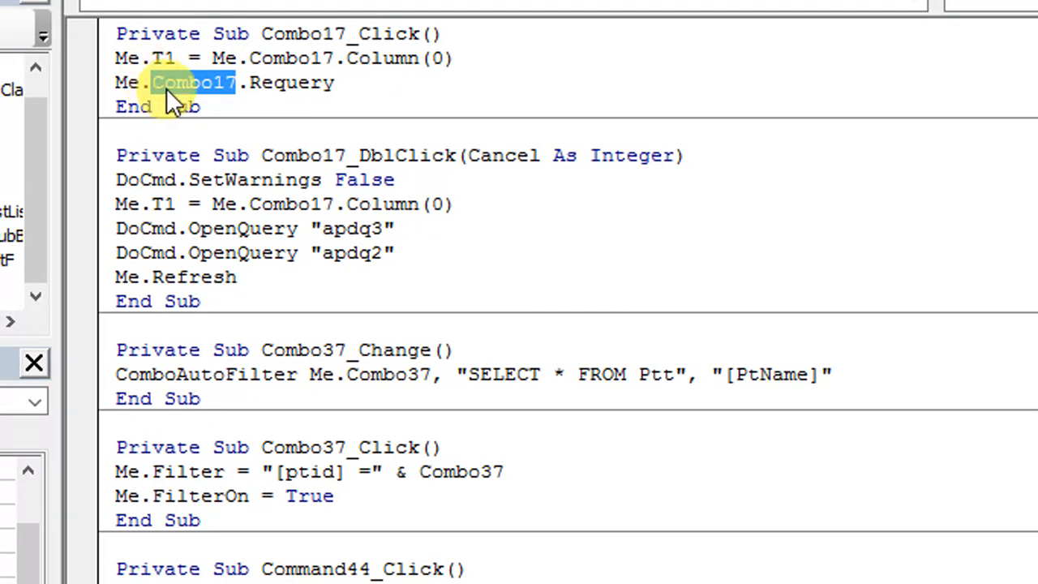
pyautogui.write('List53')
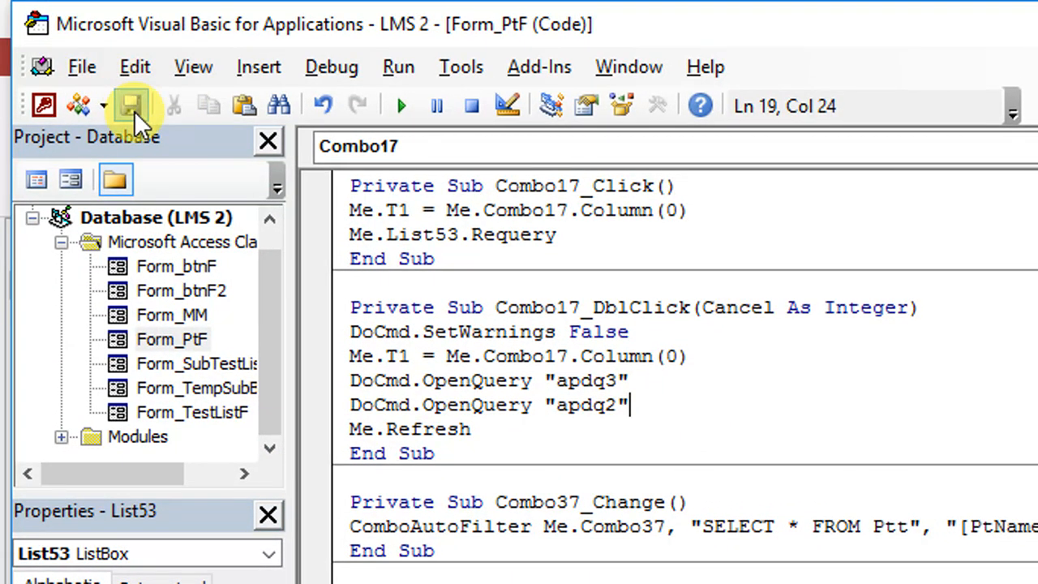
# Save the code, leave the code editor and switch the PtF form to Form view
pyautogui.click(132, 105)
pyautogui.click(892, 23)
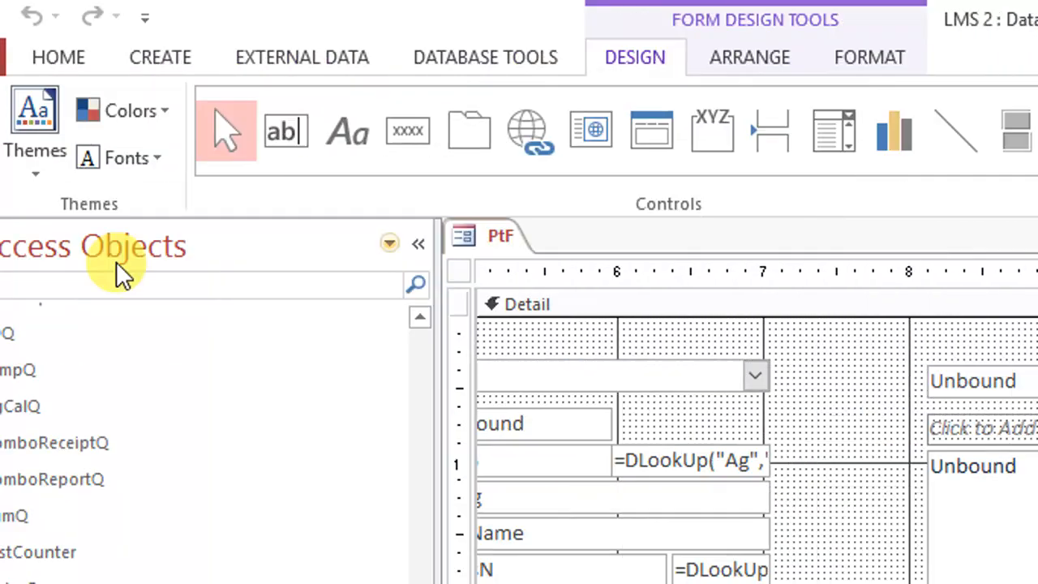
pyautogui.click(41, 116)
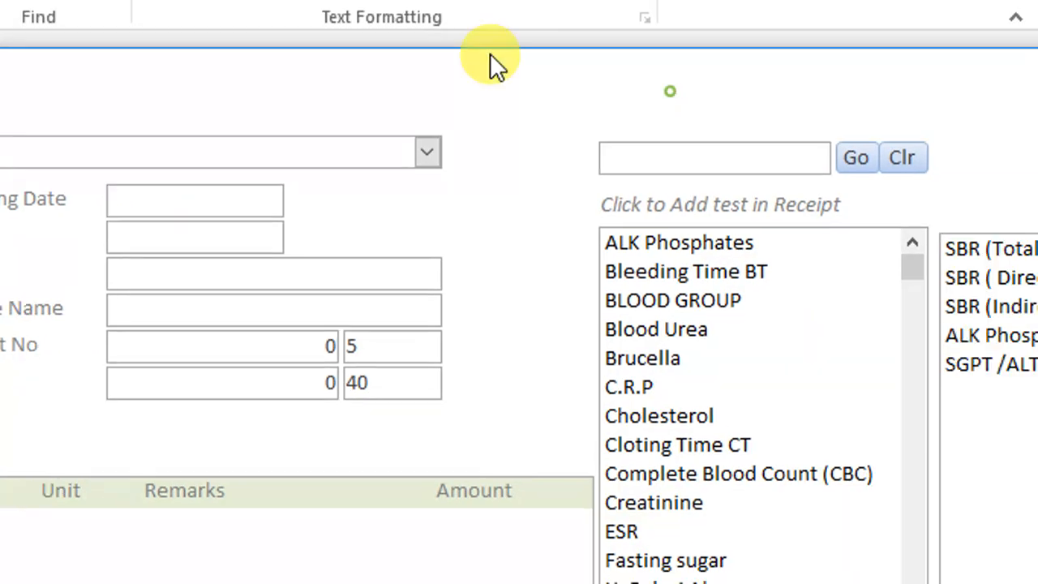
# Select various tests from Liver Function Test to Semen Analysis to check whether the sub-test list follows each selection
pyautogui.click(447, 497)
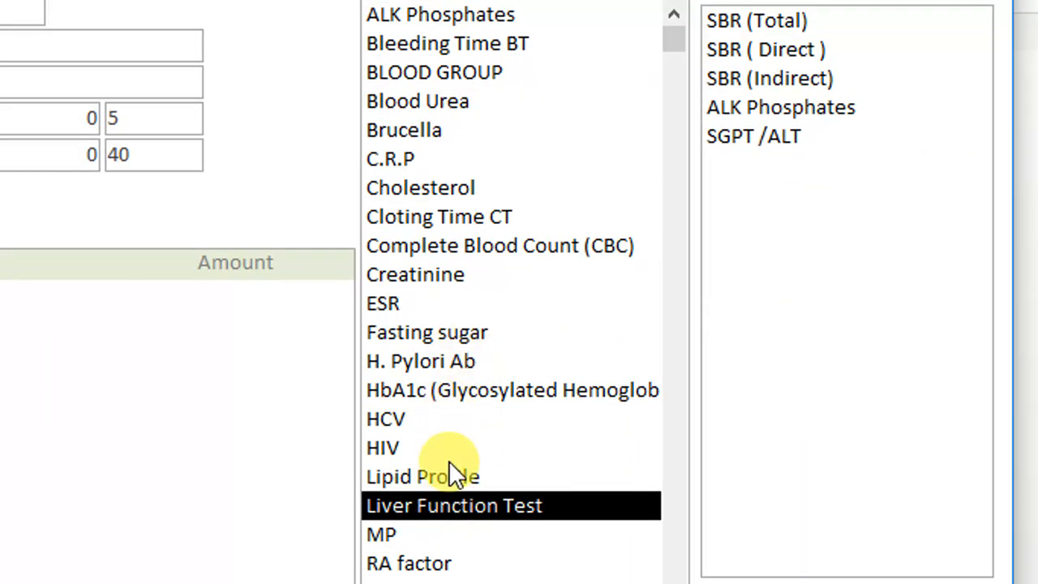
pyautogui.click(453, 477)
pyautogui.click(493, 390)
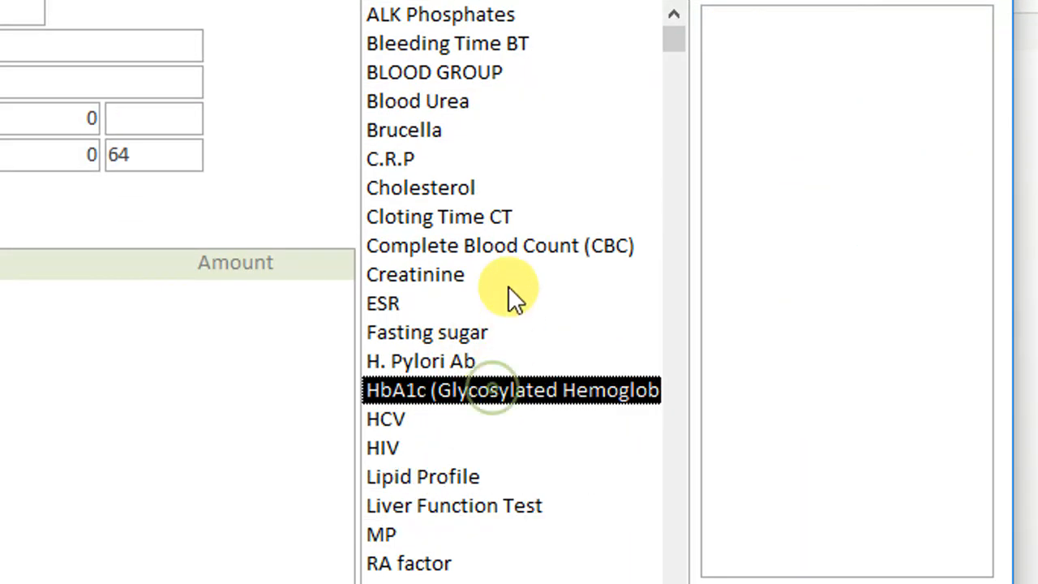
pyautogui.click(519, 248)
pyautogui.click(427, 217)
pyautogui.click(427, 162)
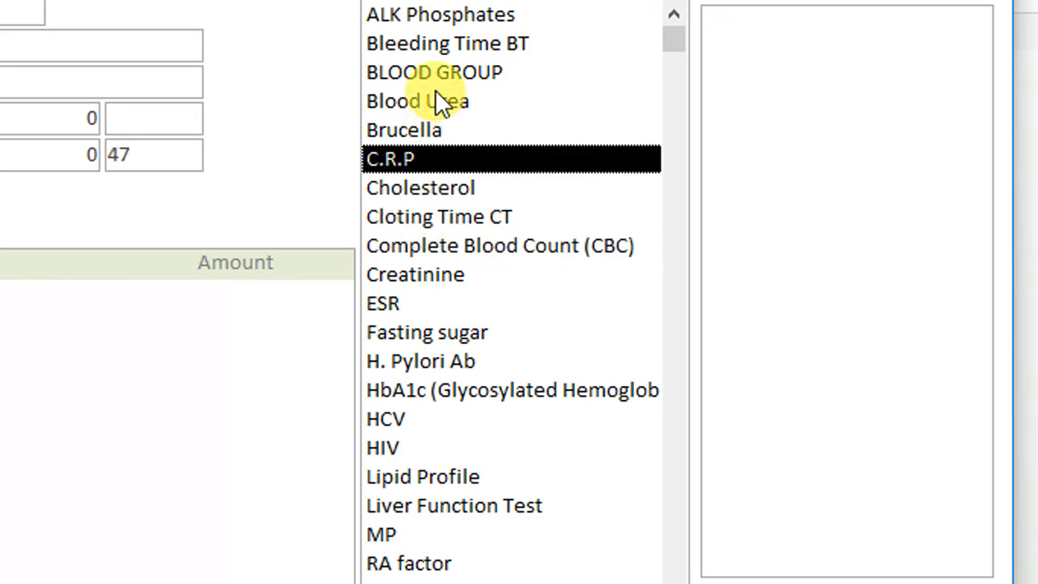
pyautogui.click(446, 45)
pyautogui.click(442, 131)
pyautogui.click(445, 217)
pyautogui.click(454, 274)
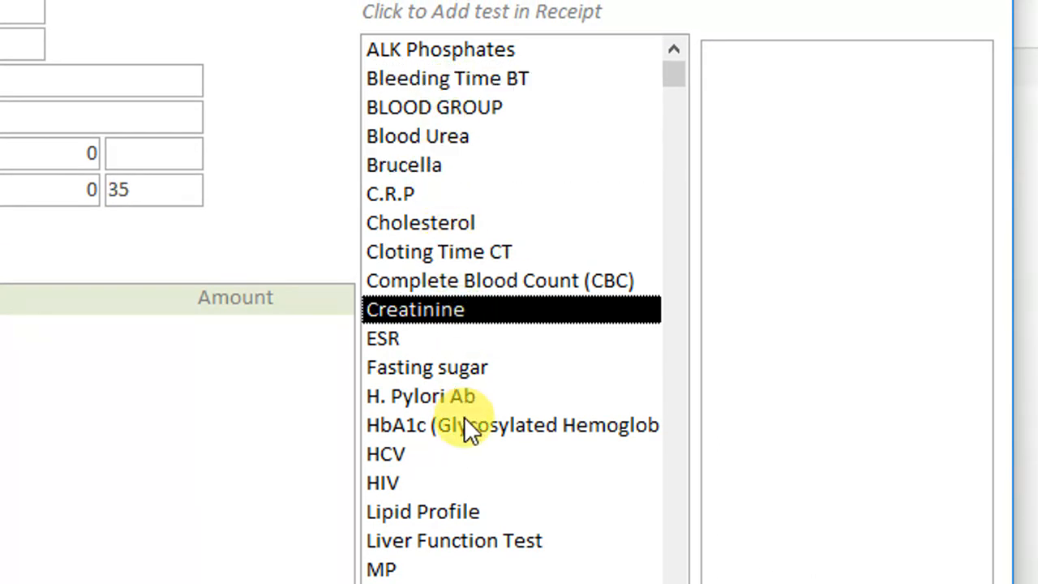
pyautogui.click(465, 423)
pyautogui.click(483, 539)
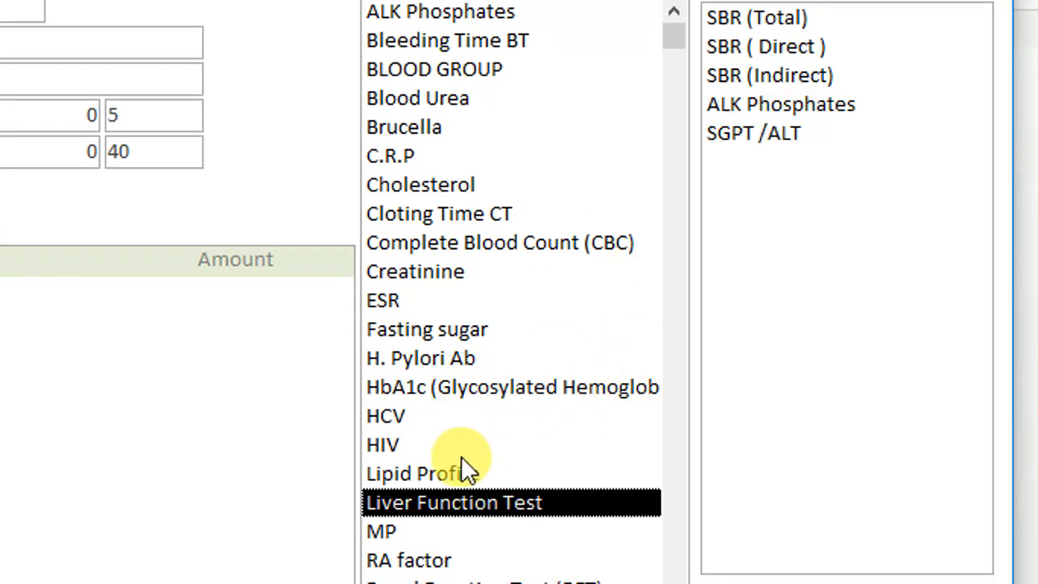
pyautogui.click(465, 472)
pyautogui.click(430, 560)
pyautogui.click(438, 467)
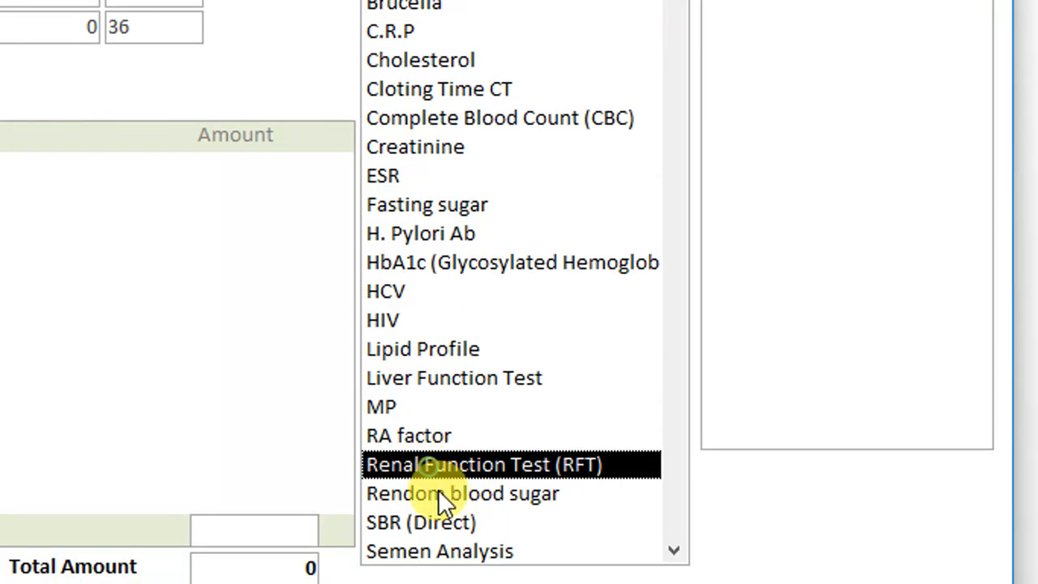
pyautogui.click(438, 494)
pyautogui.click(453, 555)
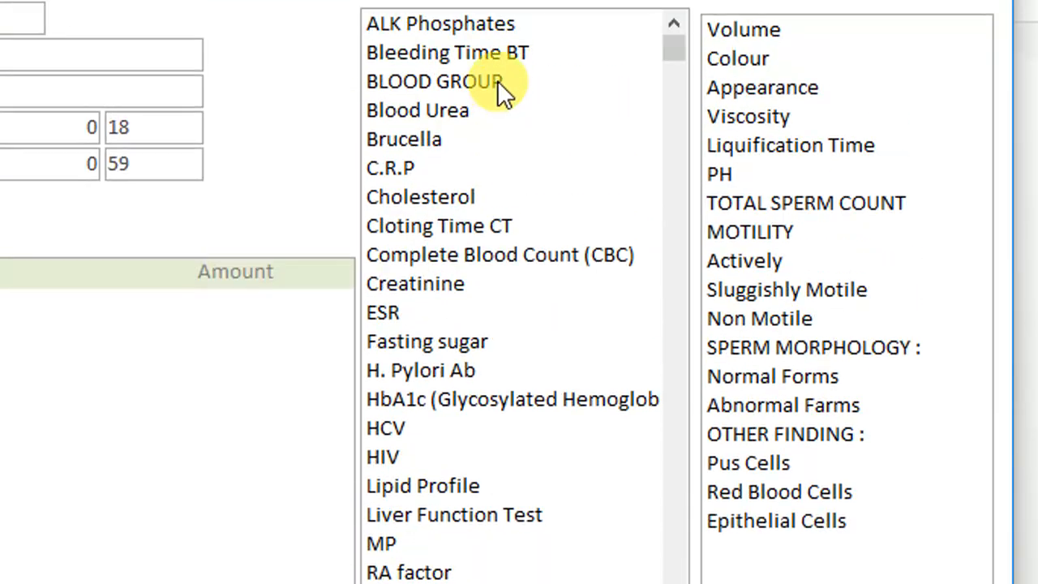
# Select the tests one by one from ALK Phosphates down to Creatinine to compare their sub-test lists
pyautogui.click(473, 26)
pyautogui.click(474, 53)
pyautogui.click(466, 81)
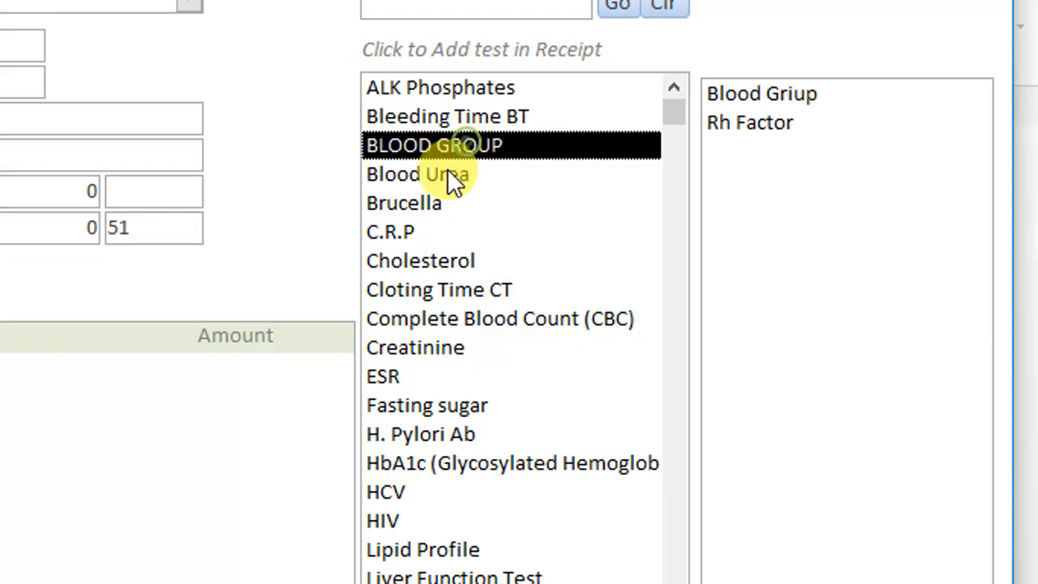
pyautogui.click(451, 175)
pyautogui.click(428, 204)
pyautogui.click(435, 233)
pyautogui.click(456, 261)
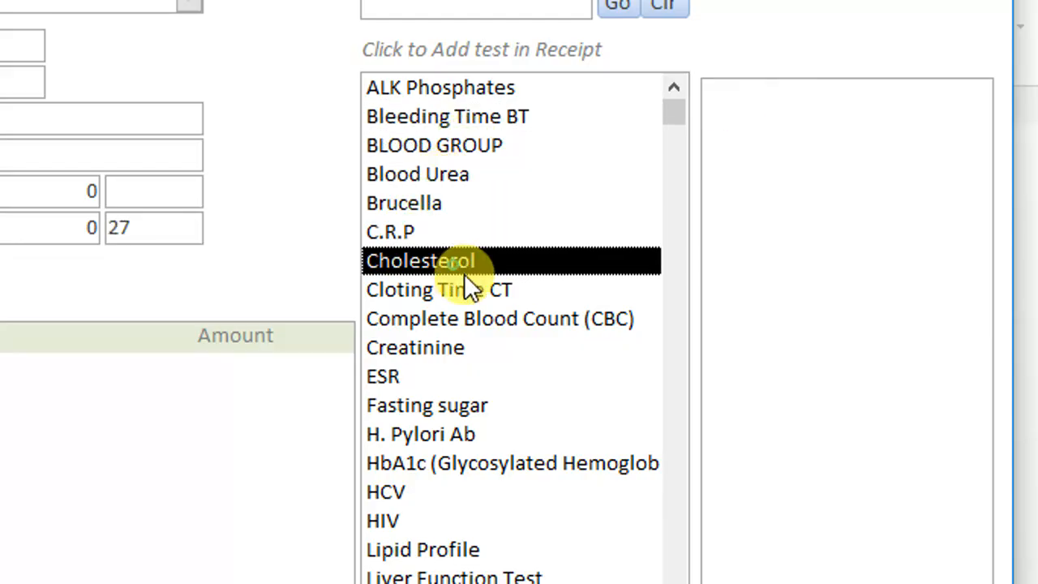
pyautogui.click(470, 290)
pyautogui.click(527, 316)
pyautogui.click(468, 347)
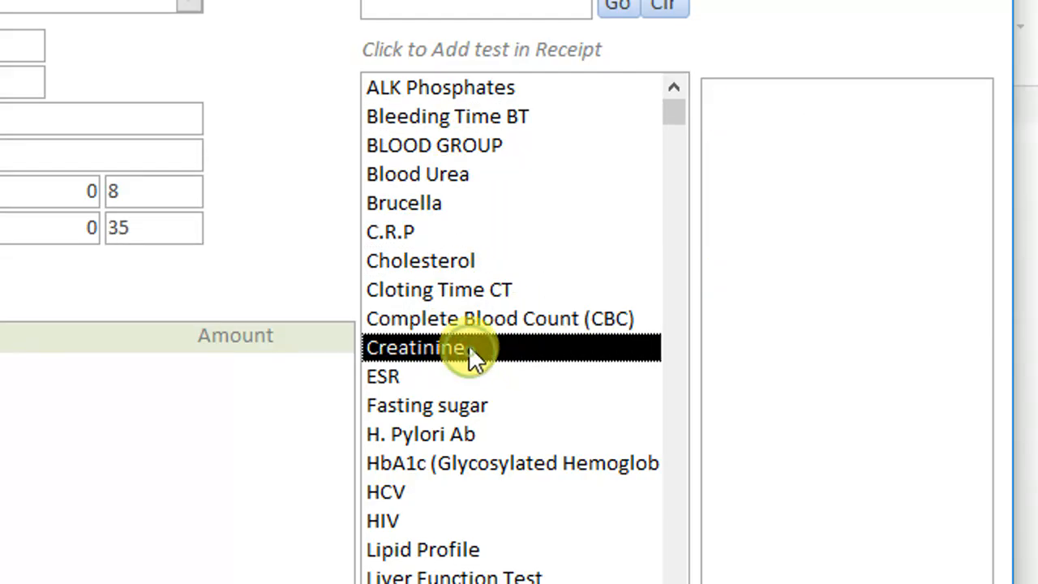
# Switch the form to Design view, examine the event properties of the test list box, and return to Form view
pyautogui.rightClick(298, 67)
pyautogui.click(356, 176)
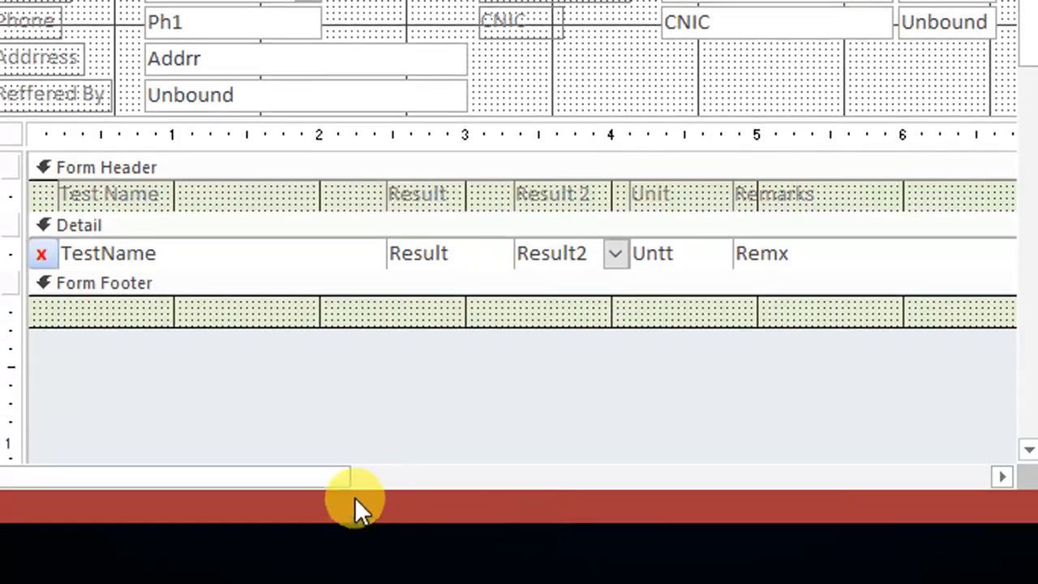
pyautogui.moveTo(311, 477); pyautogui.dragTo(839, 475)
pyautogui.click(686, 94)
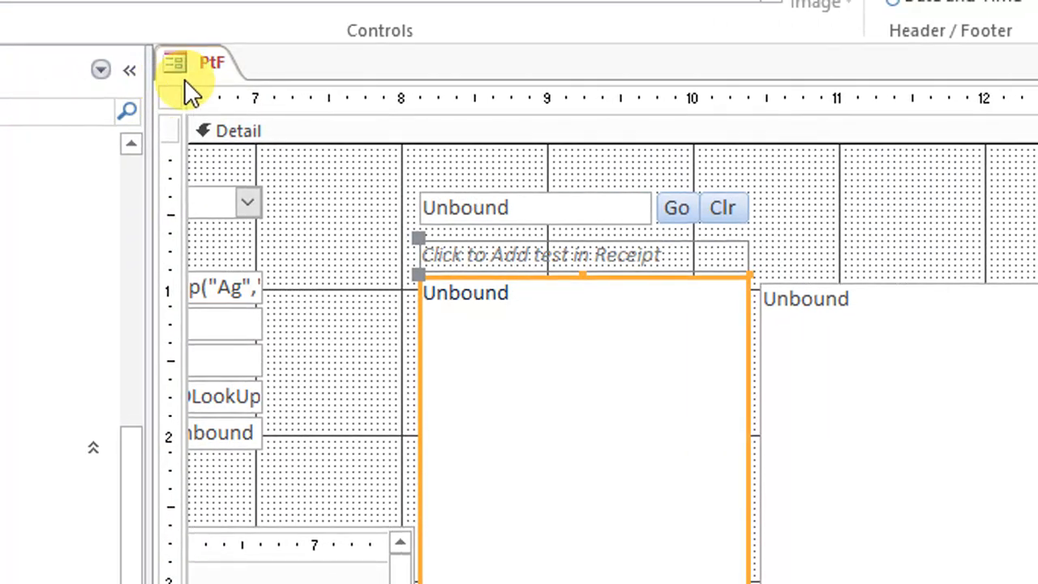
pyautogui.rightClick(216, 86)
pyautogui.click(262, 106)
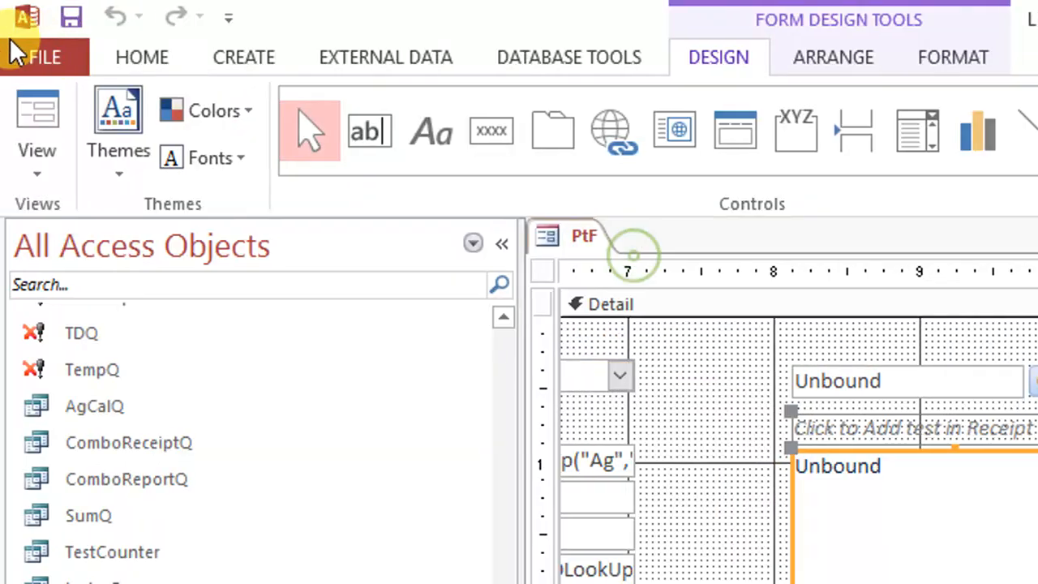
pyautogui.click(39, 110)
pyautogui.moveTo(949, 283); pyautogui.dragTo(678, 77)
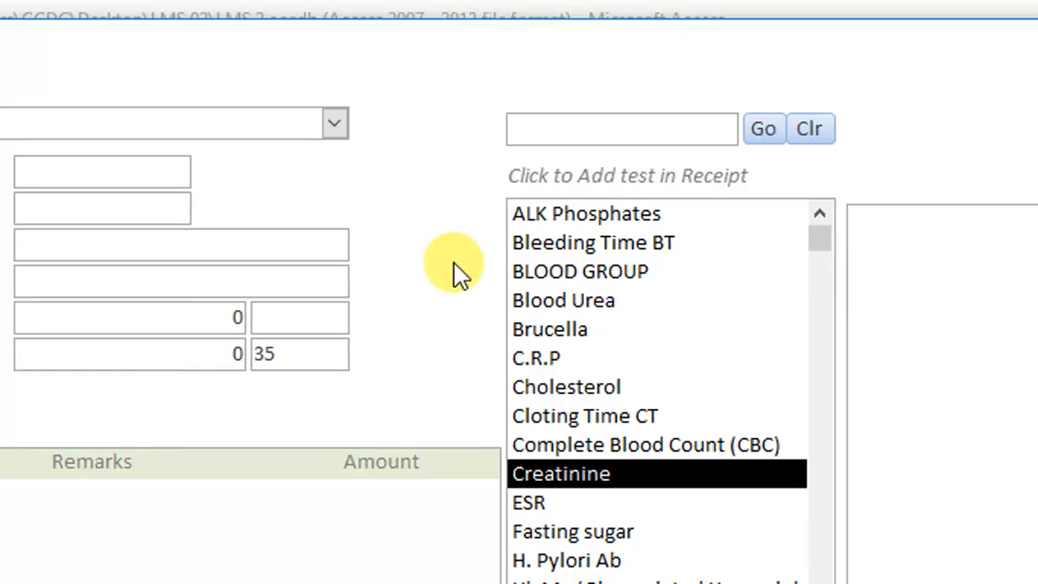
# Select Lipid Profile and check whether its sub-tests, from Cholesterol to LDL, can be selected
pyautogui.click(612, 260)
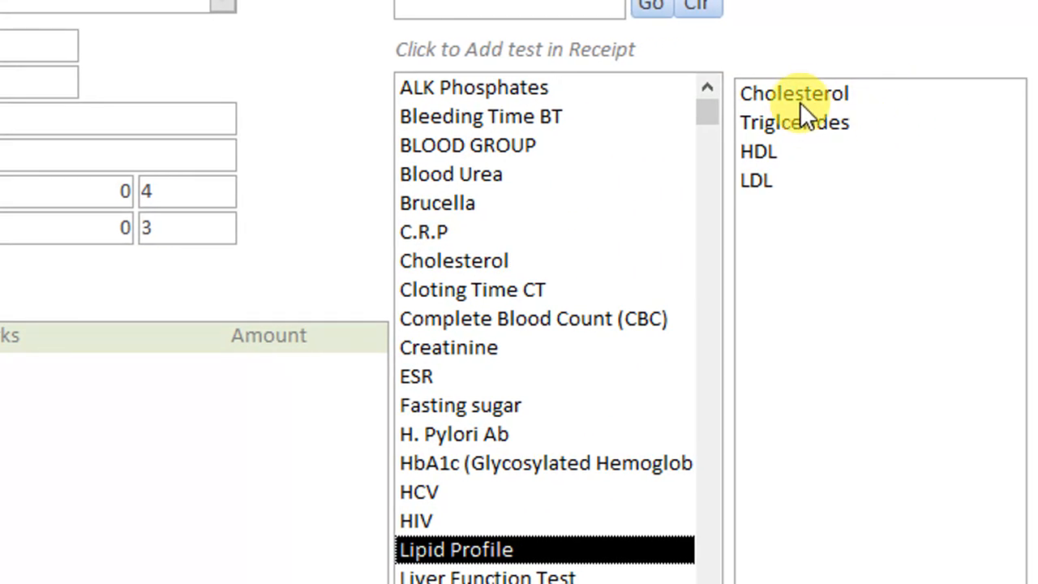
pyautogui.click(830, 99)
pyautogui.click(826, 124)
pyautogui.click(797, 151)
pyautogui.click(767, 180)
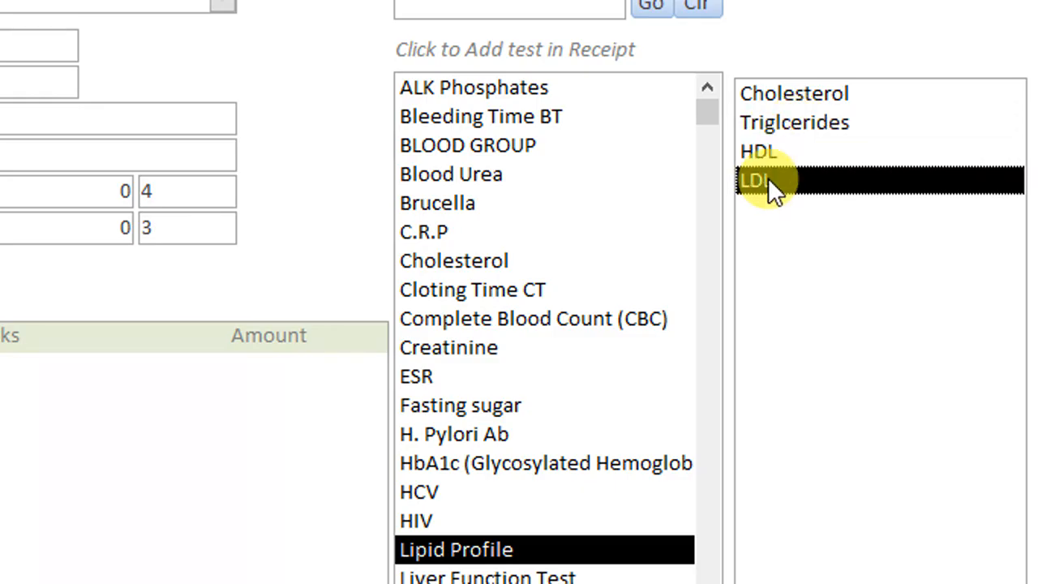
pyautogui.click(800, 124)
pyautogui.click(815, 95)
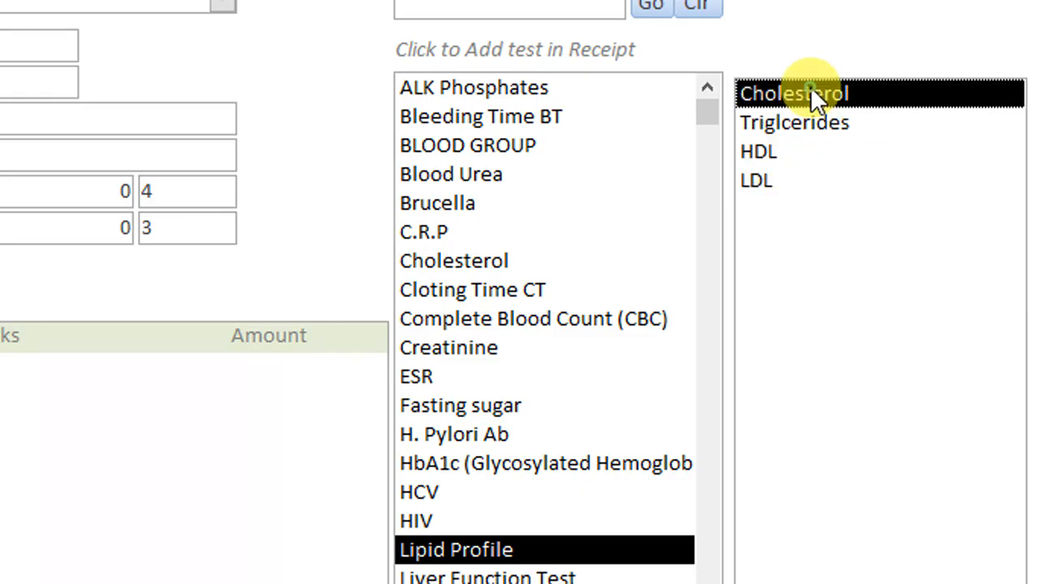
# Compare the sub-test lists of Cholesterol, Lipid Profile, H. Pylori Ab and Complete Blood Count (CBC), trying the Lipid Profile entries again
pyautogui.click(483, 262)
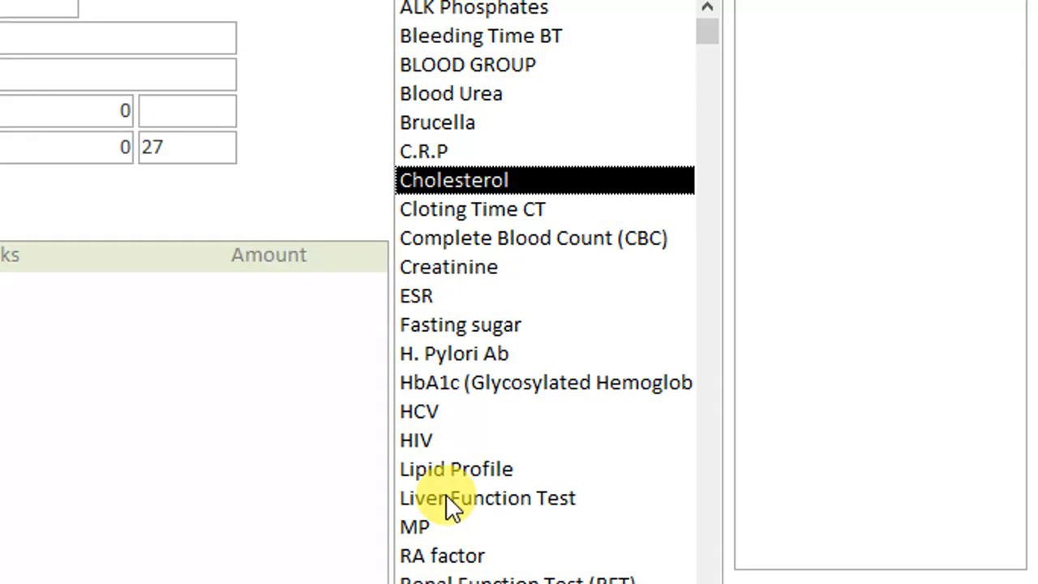
pyautogui.click(466, 552)
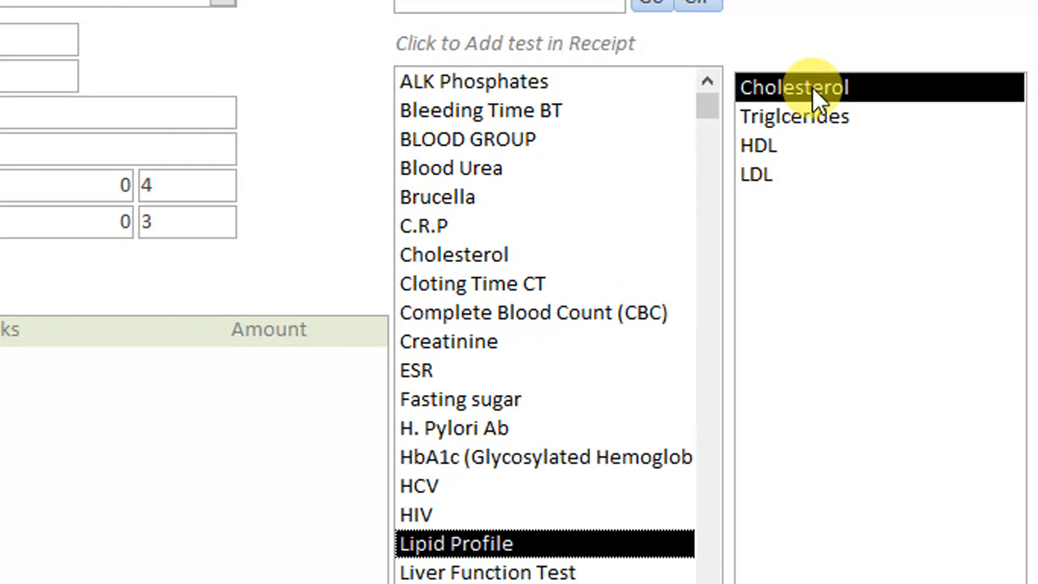
pyautogui.click(792, 123)
pyautogui.click(775, 146)
pyautogui.click(764, 166)
pyautogui.click(457, 424)
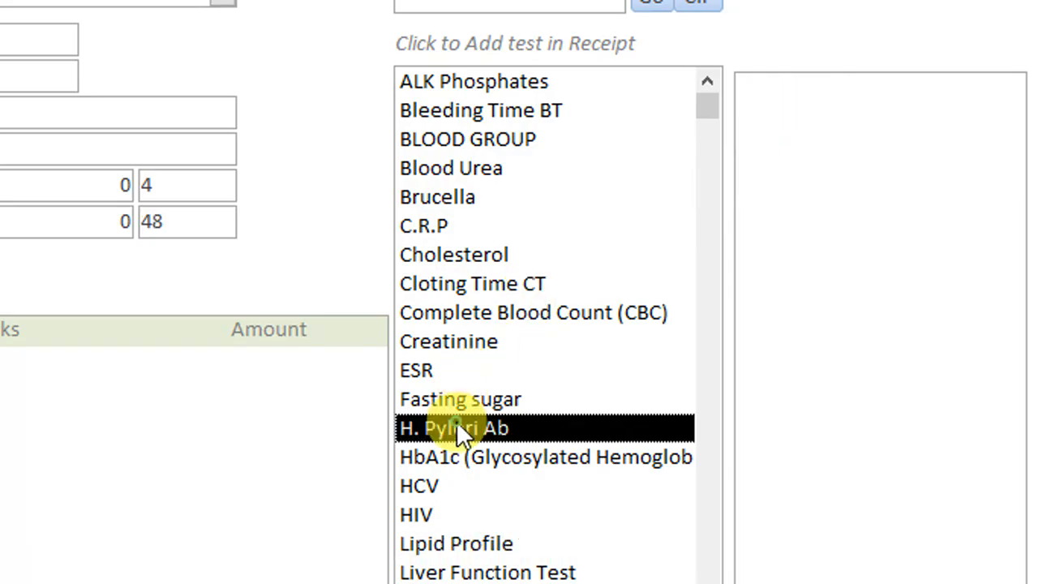
pyautogui.click(551, 312)
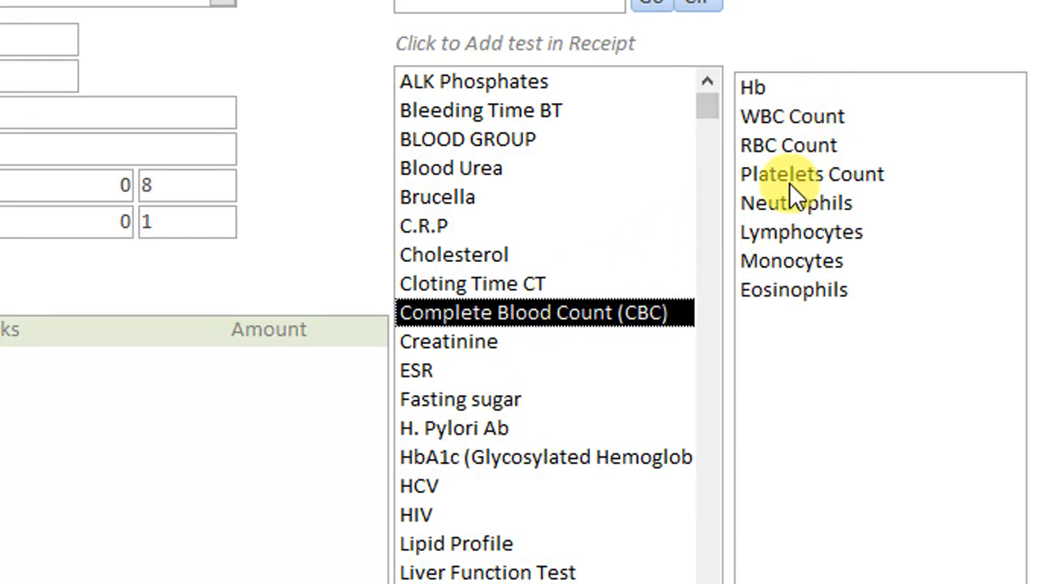
# In Design view, set the sub-test list box's Enabled property to No and its Locked property to Yes
pyautogui.rightClick(808, 85)
pyautogui.click(873, 180)
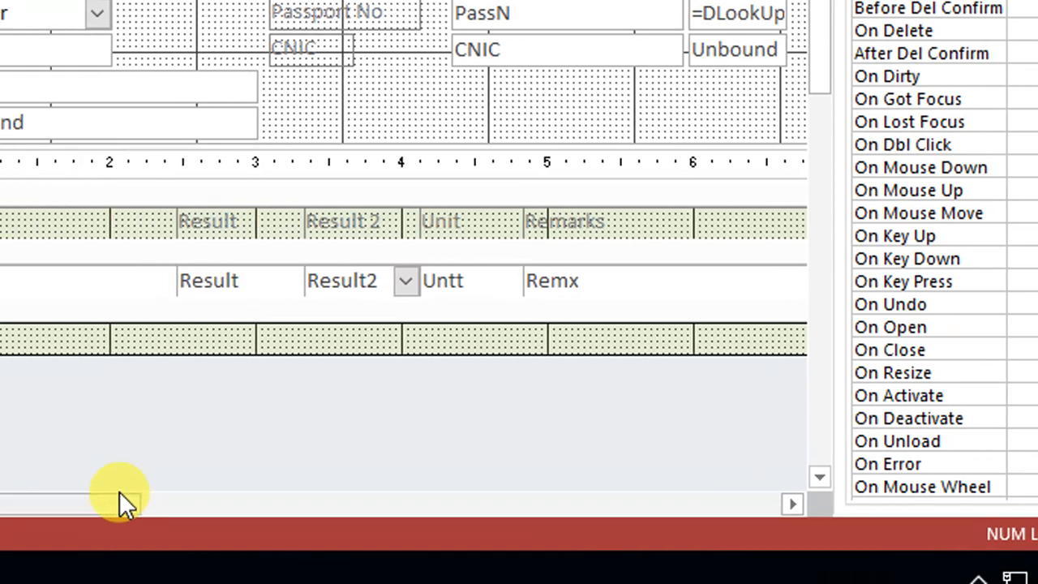
pyautogui.moveTo(122, 493); pyautogui.dragTo(879, 452)
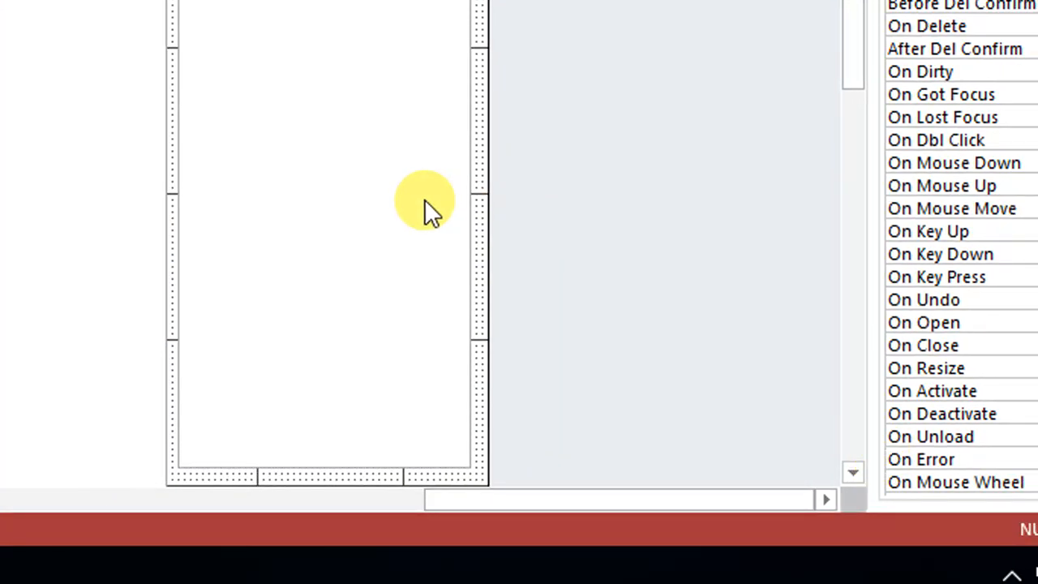
pyautogui.click(424, 199)
pyautogui.click(712, 86)
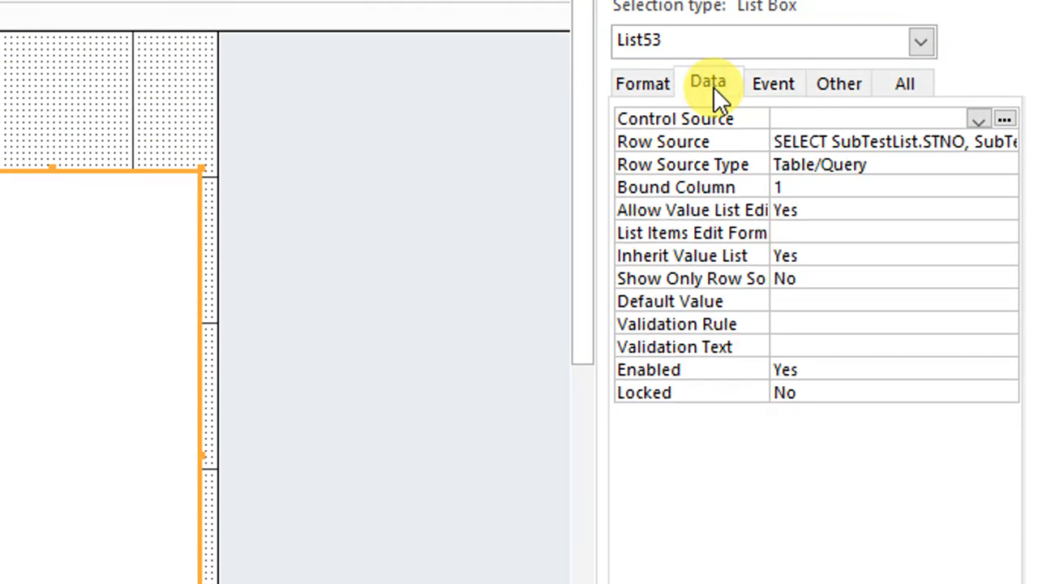
pyautogui.click(764, 92)
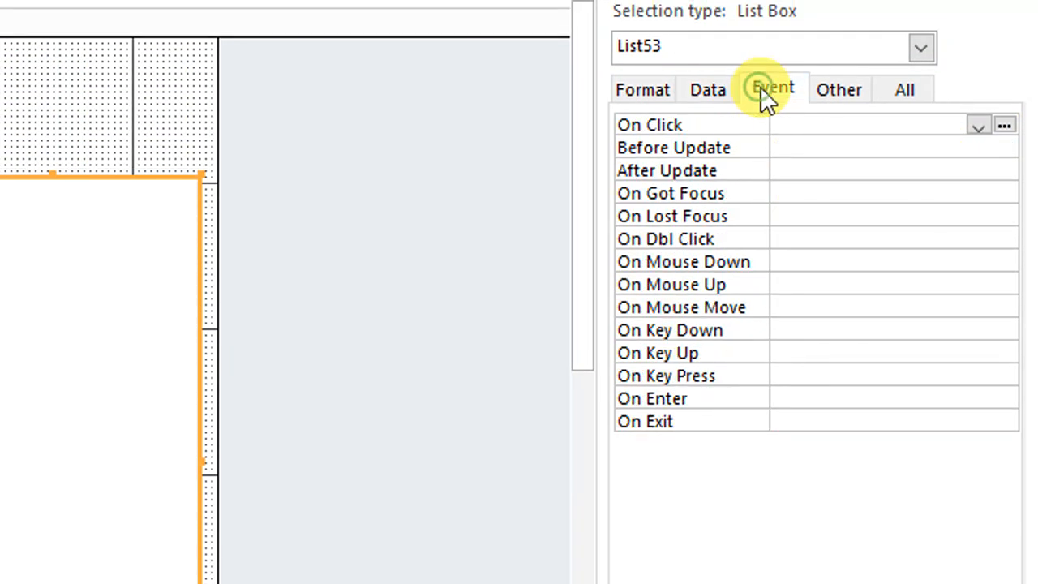
pyautogui.click(659, 89)
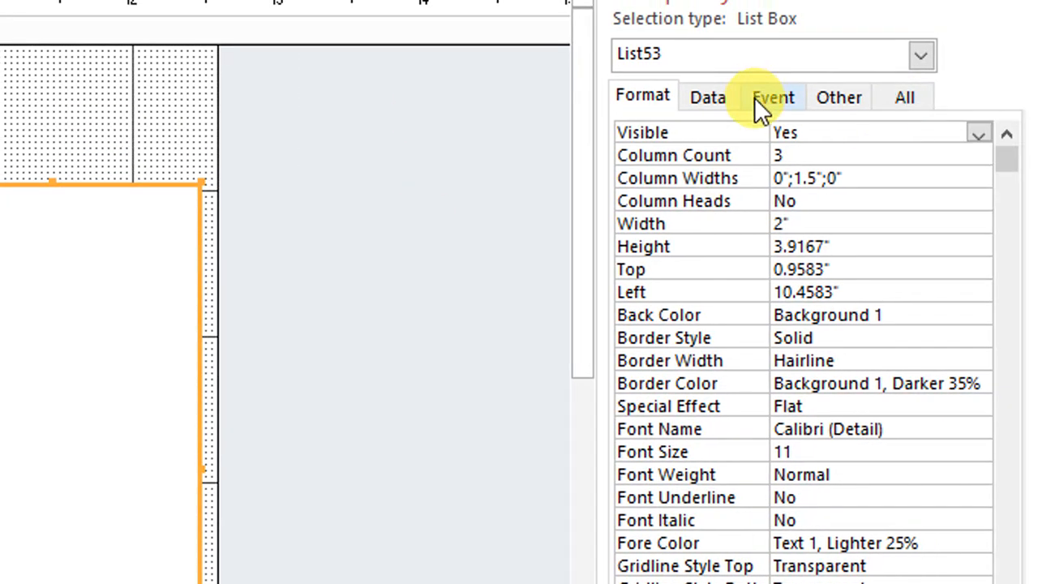
pyautogui.click(708, 91)
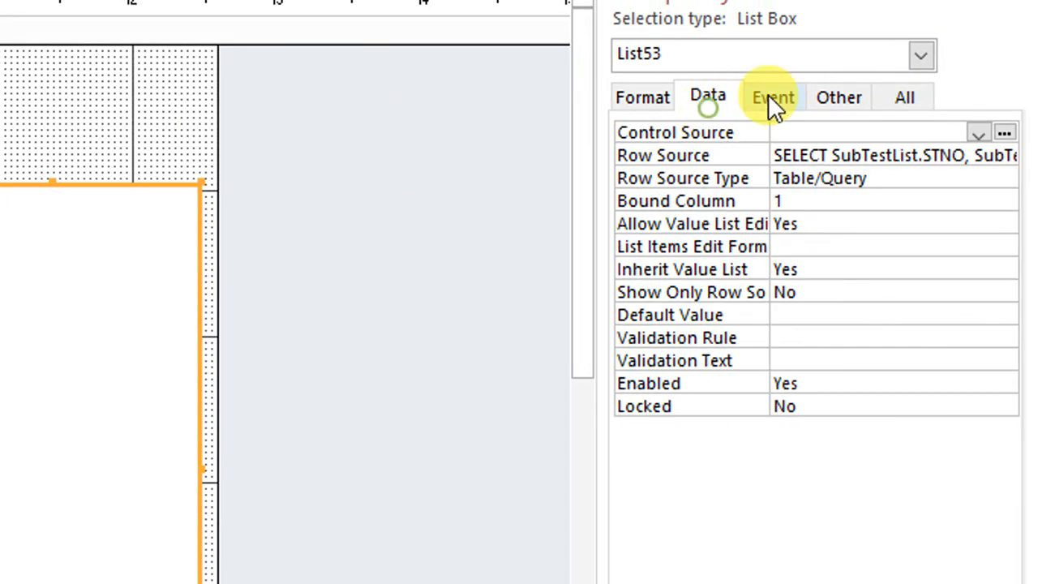
pyautogui.doubleClick(832, 384)
pyautogui.doubleClick(827, 403)
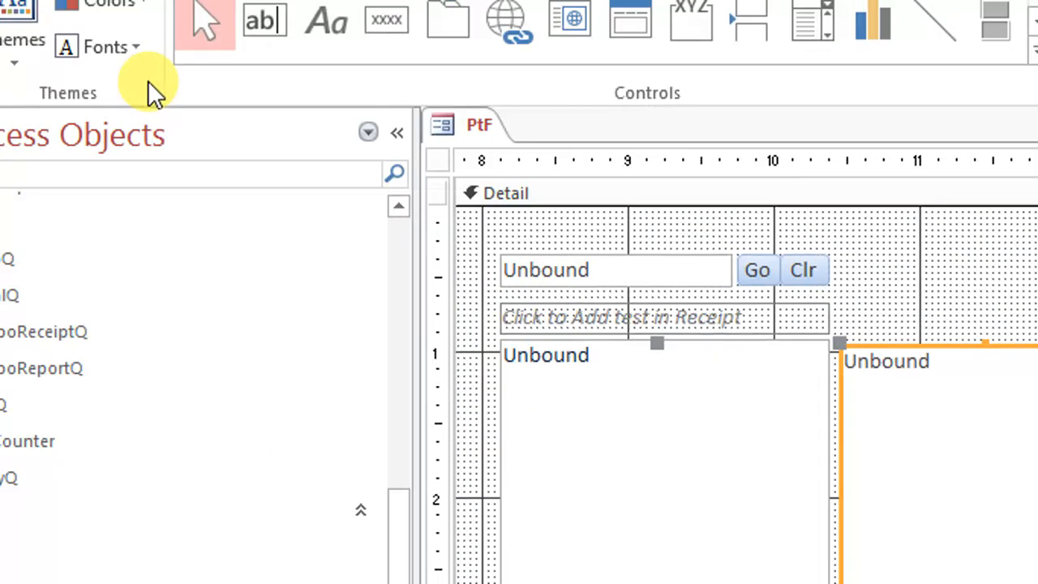
# Switch to Form view and select several tests, ending on Complete Blood Count (CBC), to check the locked sub-test list
pyautogui.click(36, 91)
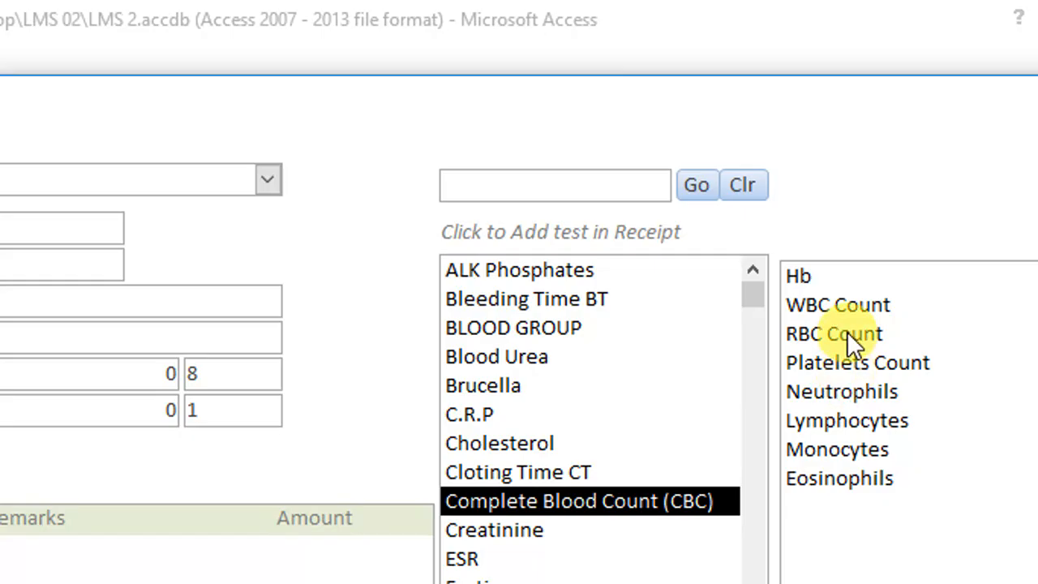
pyautogui.click(635, 580)
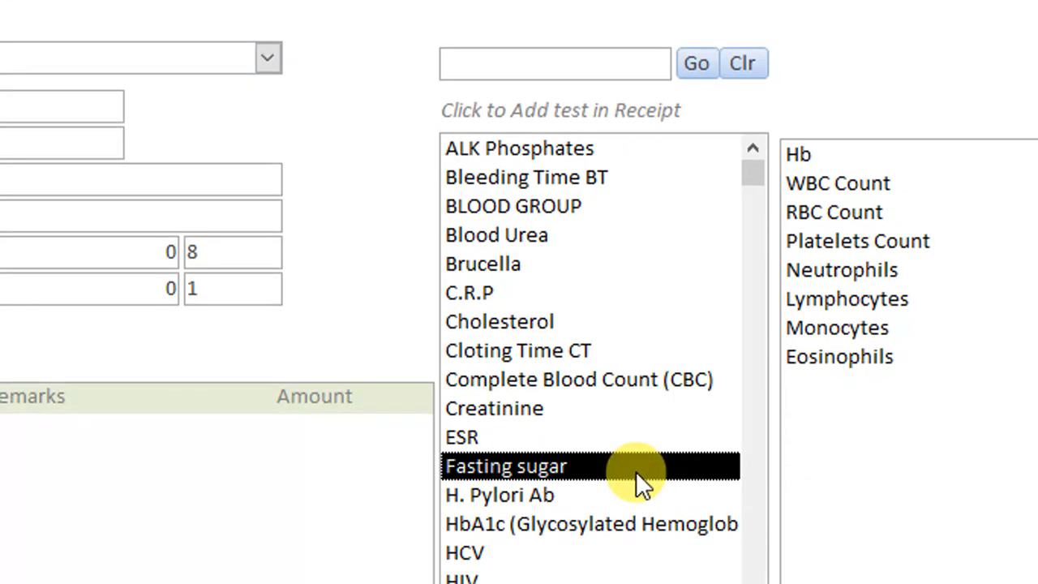
pyautogui.click(584, 450)
pyautogui.click(566, 362)
pyautogui.click(562, 296)
pyautogui.click(540, 378)
pyautogui.click(550, 465)
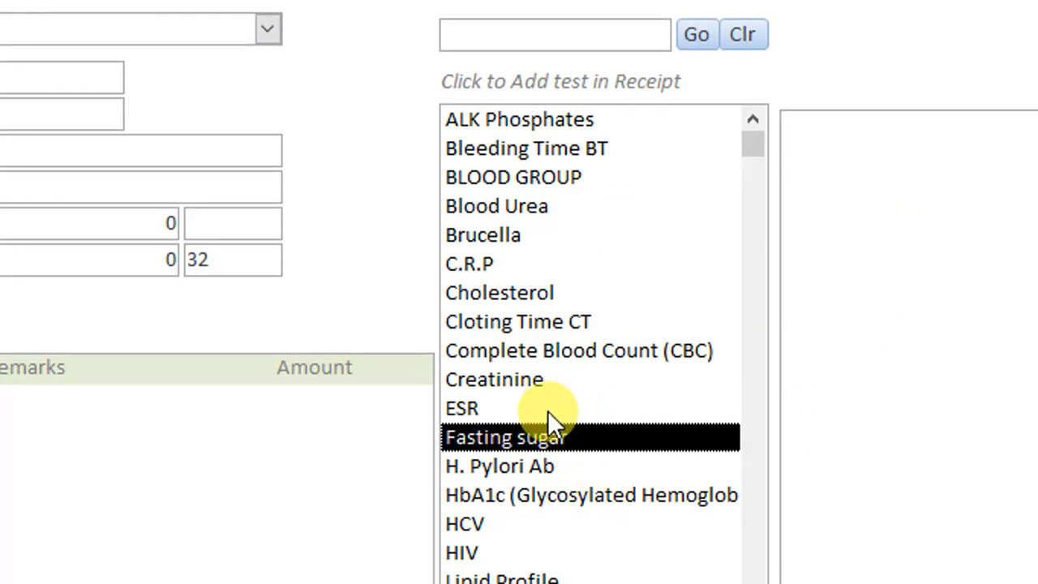
pyautogui.click(558, 407)
pyautogui.click(584, 379)
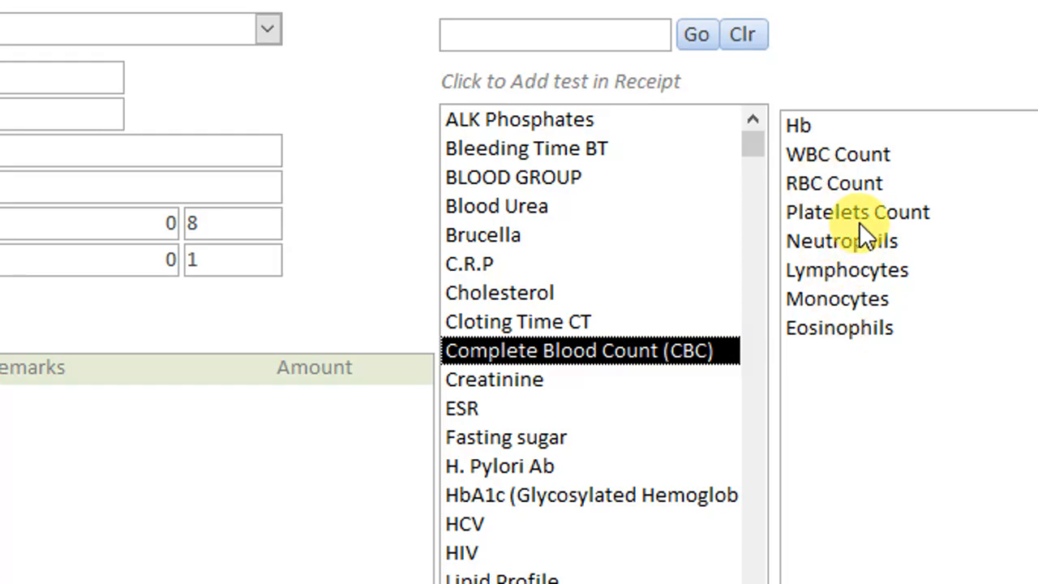
# In Design view, set the sub-test list box's Enabled property to Yes and check in Form view whether its entries respond
pyautogui.rightClick(746, 91)
pyautogui.click(826, 249)
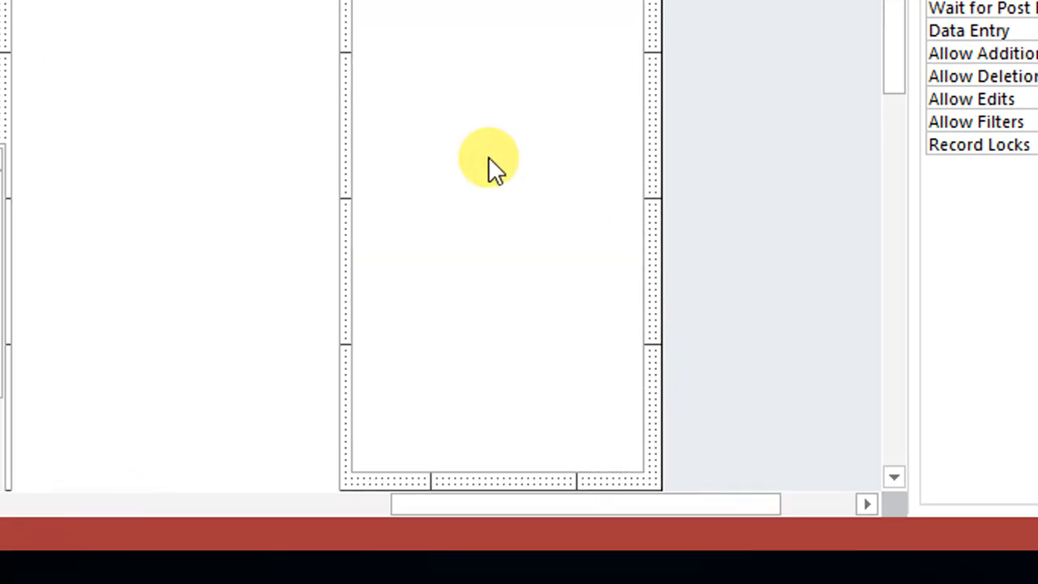
pyautogui.click(490, 159)
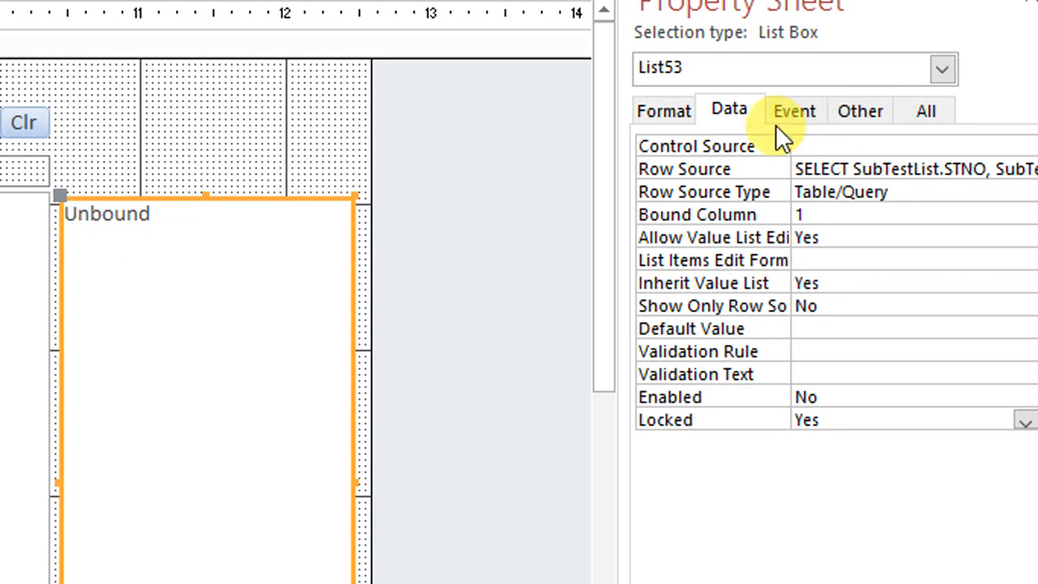
pyautogui.click(716, 109)
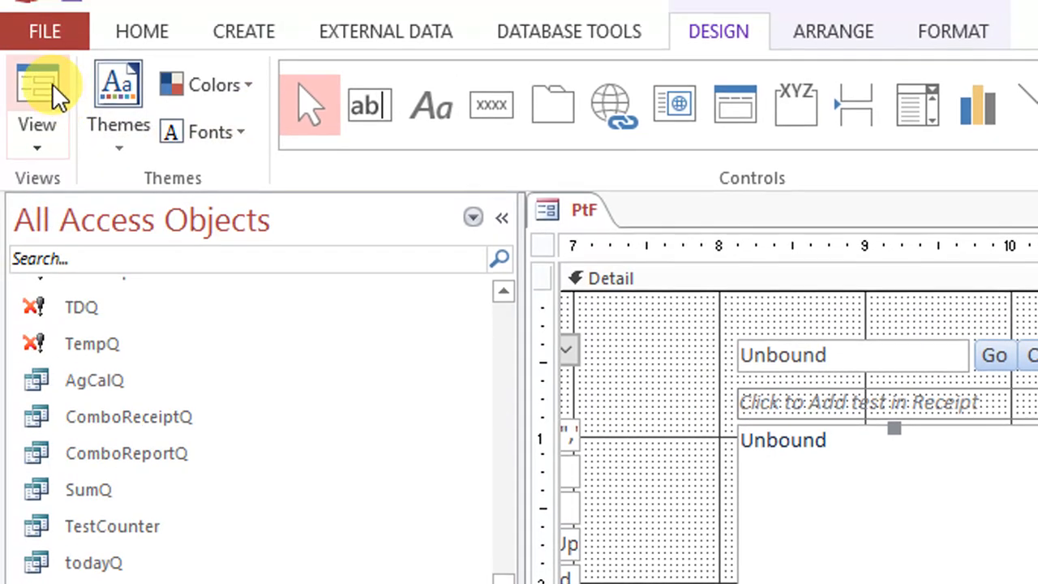
pyautogui.click(51, 95)
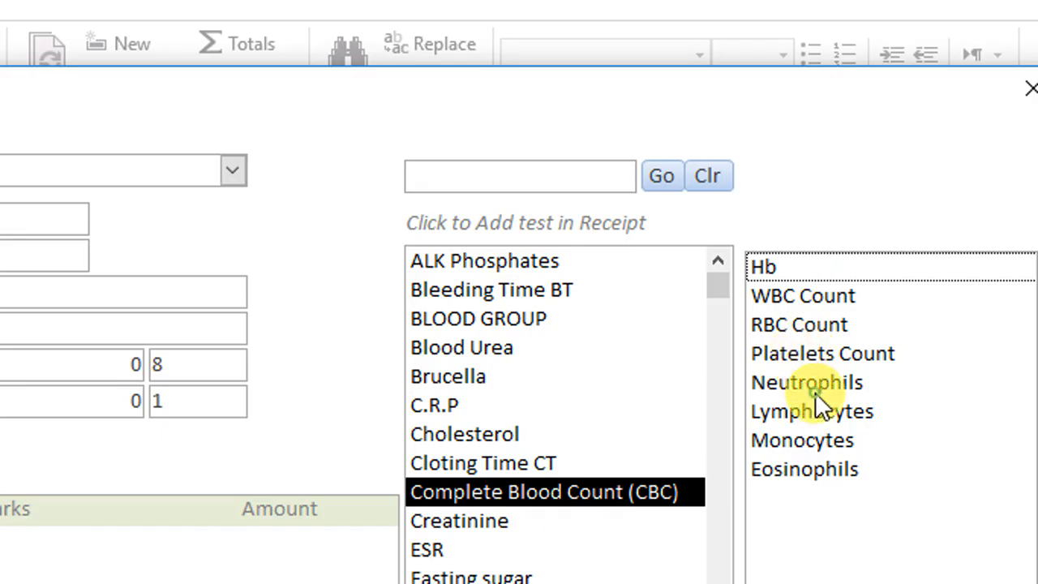
# Return to Design view and set both the Locked and Enabled properties of the sub-test list box to No
pyautogui.rightClick(865, 203)
pyautogui.click(933, 295)
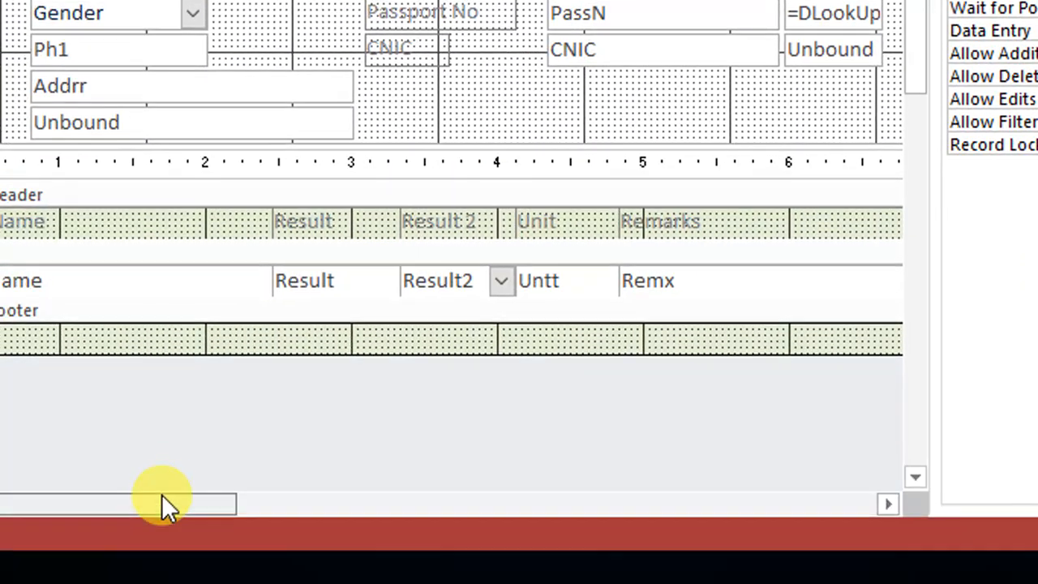
pyautogui.moveTo(161, 496); pyautogui.dragTo(556, 496)
pyautogui.click(761, 128)
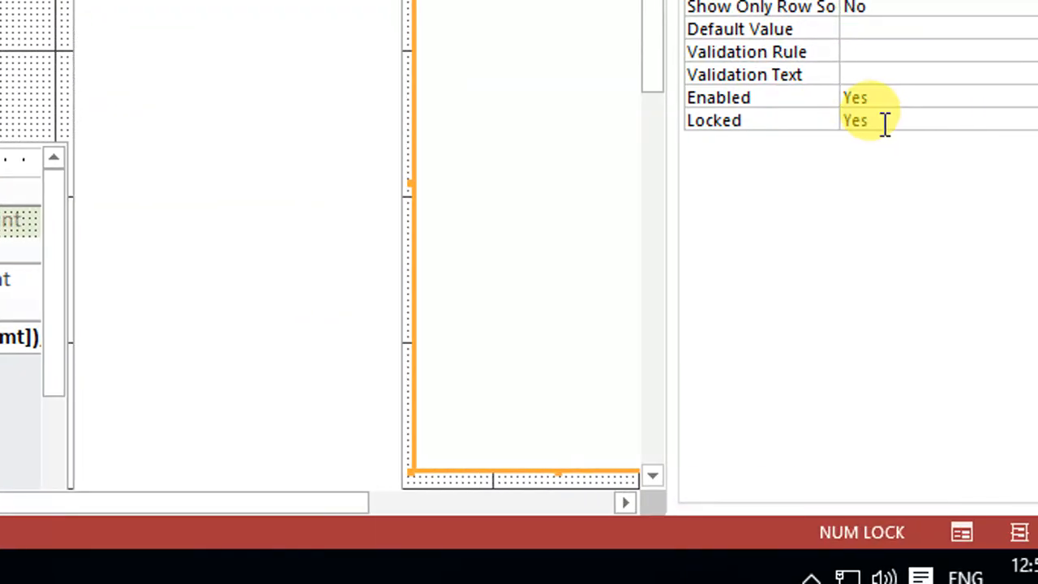
pyautogui.doubleClick(883, 120)
pyautogui.doubleClick(880, 97)
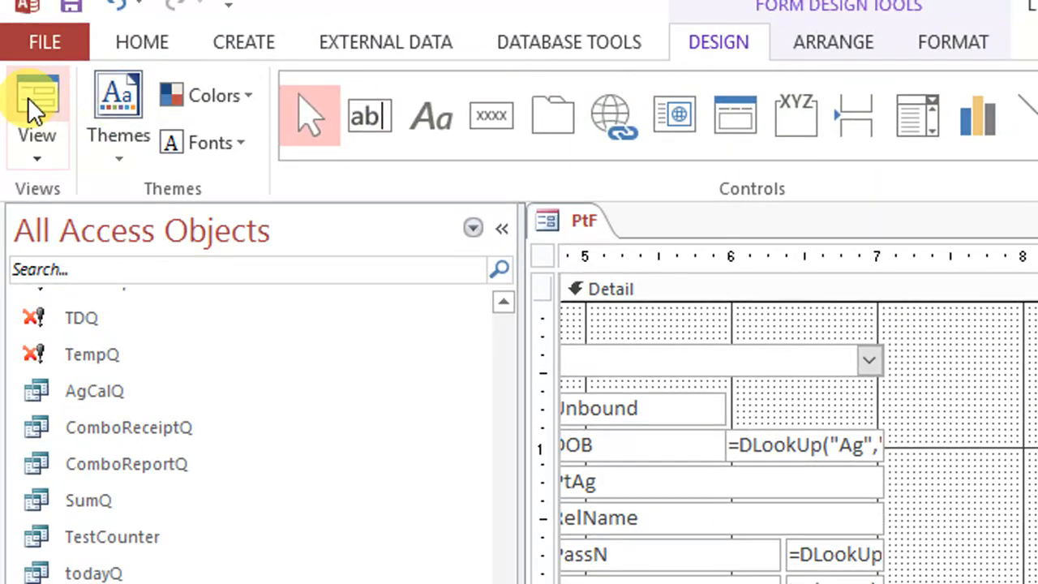
# In Form view, check the disabled sub-test list with several tests, including BLOOD GROUP and ending on Liver Function Test
pyautogui.click(30, 101)
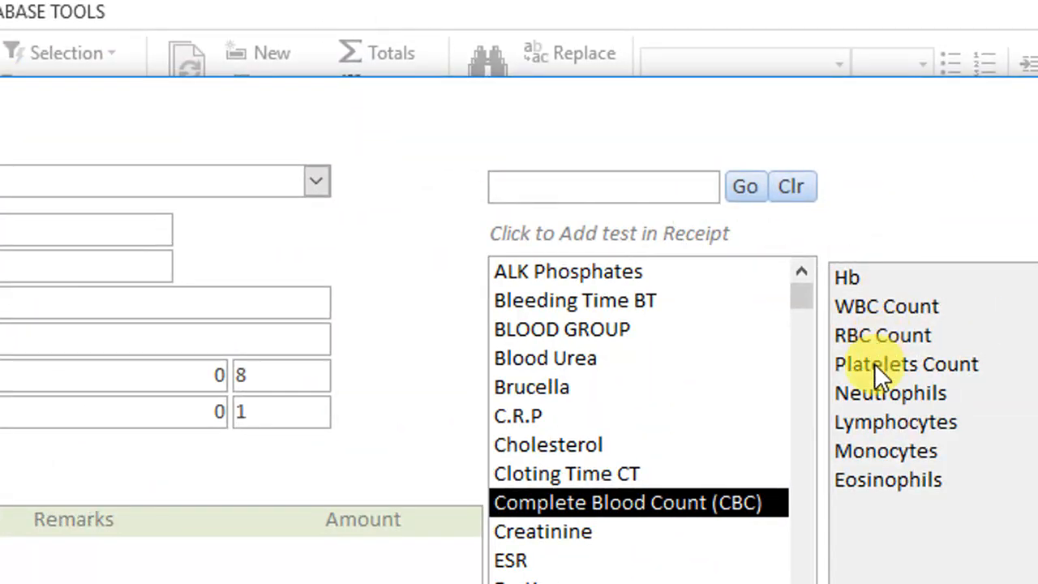
pyautogui.click(598, 473)
pyautogui.click(597, 329)
pyautogui.click(608, 271)
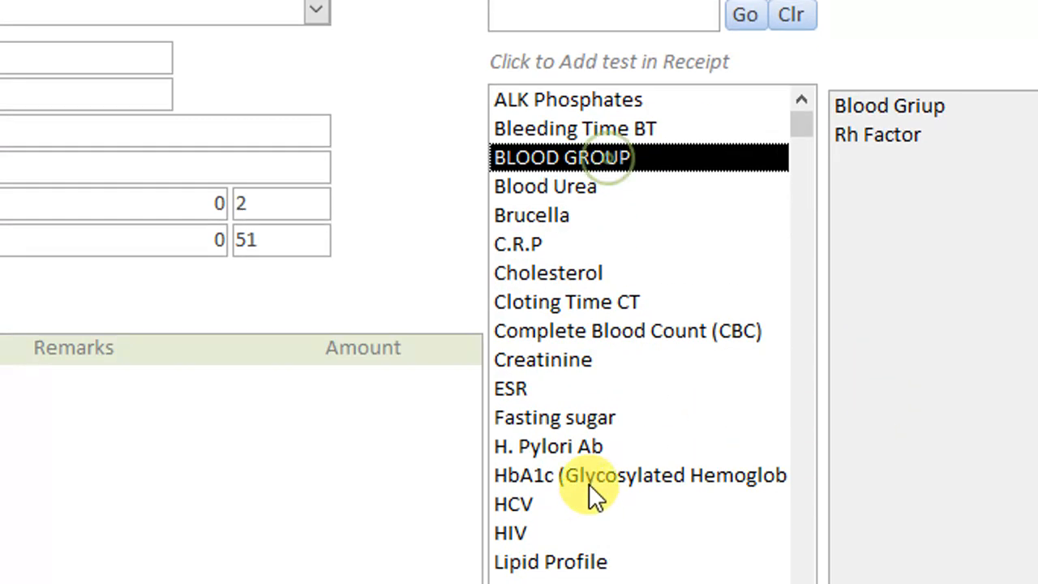
pyautogui.click(592, 579)
pyautogui.click(535, 519)
pyautogui.click(556, 581)
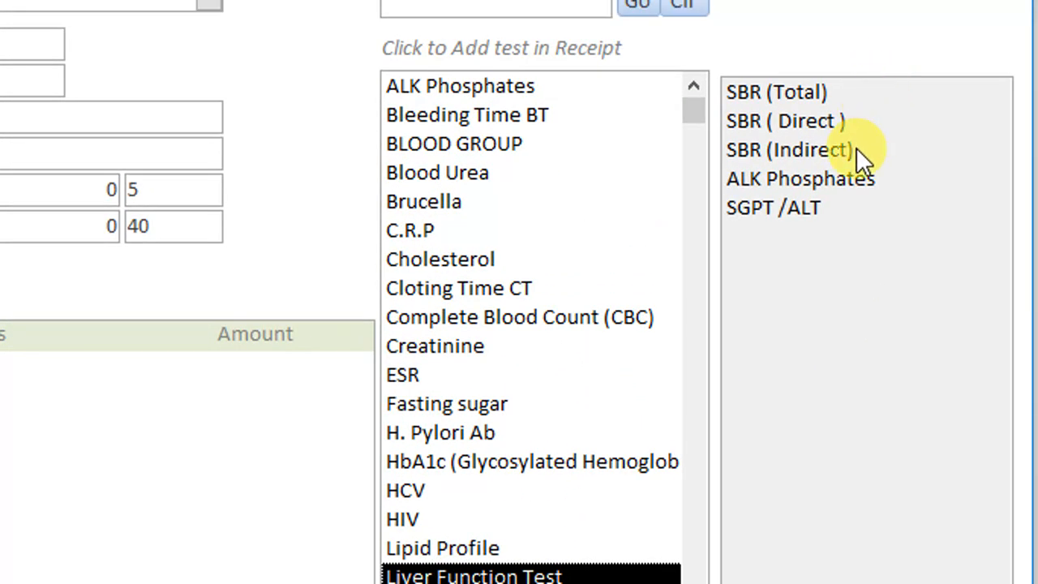
# Set the sub-test list box's Locked property to Yes in Design view and check it in Form view with Complete Blood Count (CBC)
pyautogui.rightClick(805, 27)
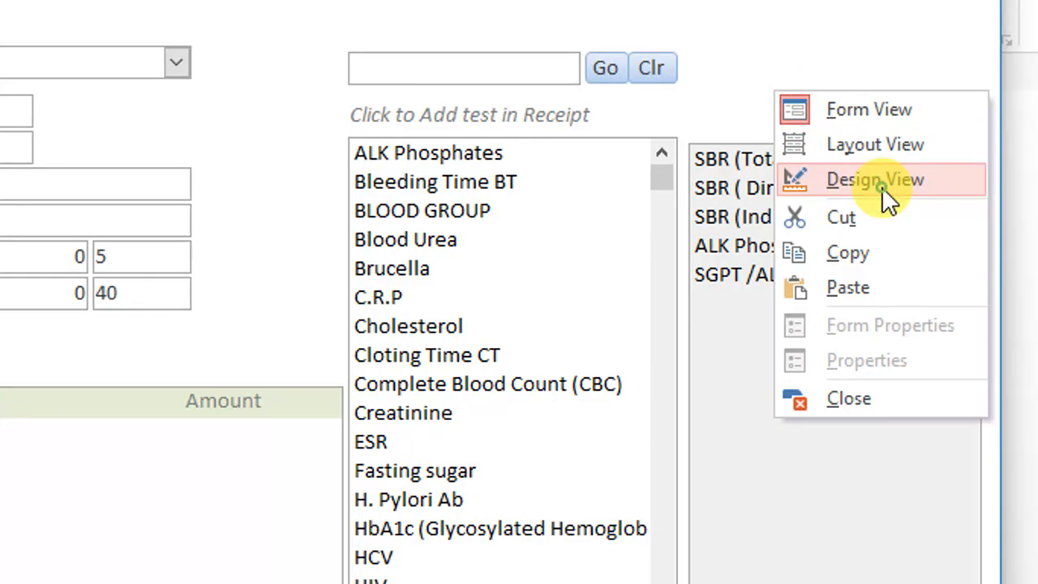
pyautogui.click(912, 117)
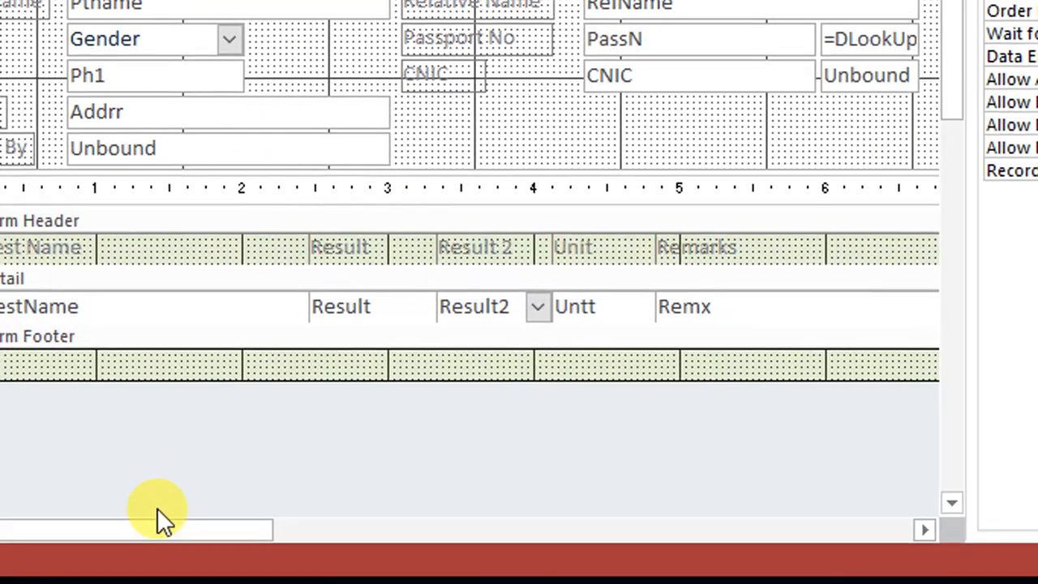
pyautogui.moveTo(162, 529); pyautogui.dragTo(674, 493)
pyautogui.click(645, 252)
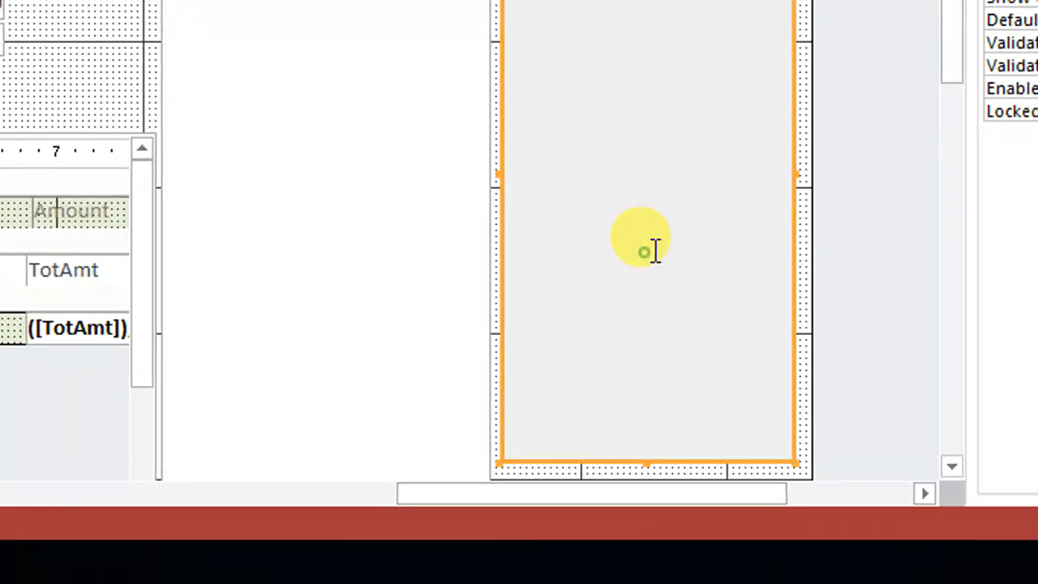
pyautogui.doubleClick(883, 109)
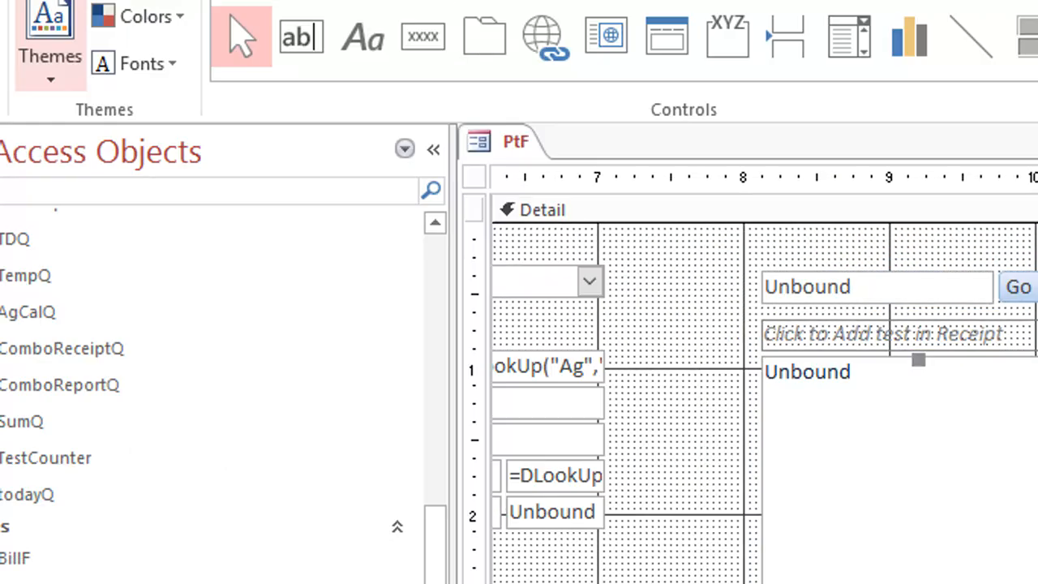
pyautogui.click(40, 81)
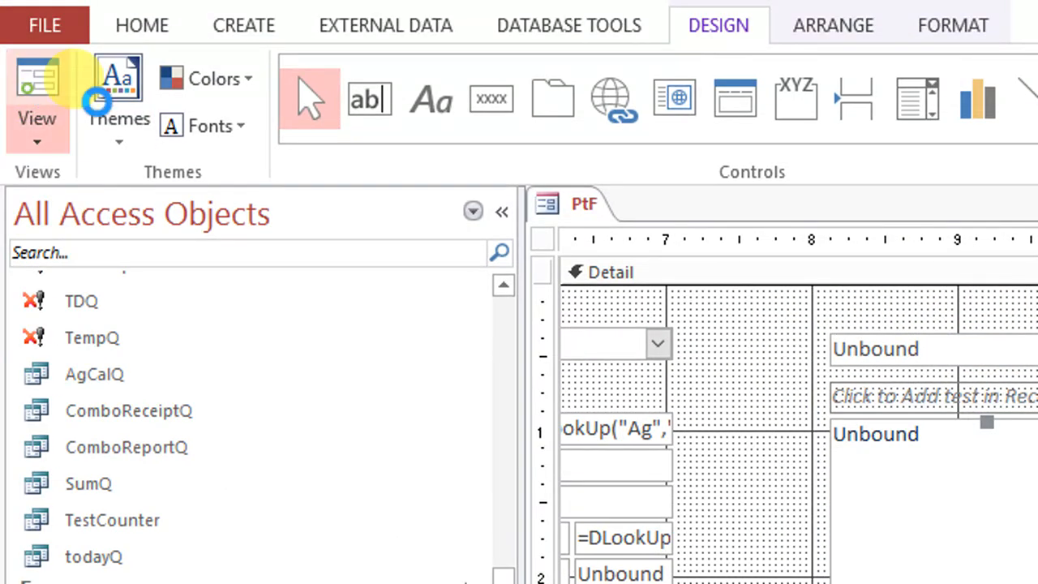
pyautogui.click(907, 438)
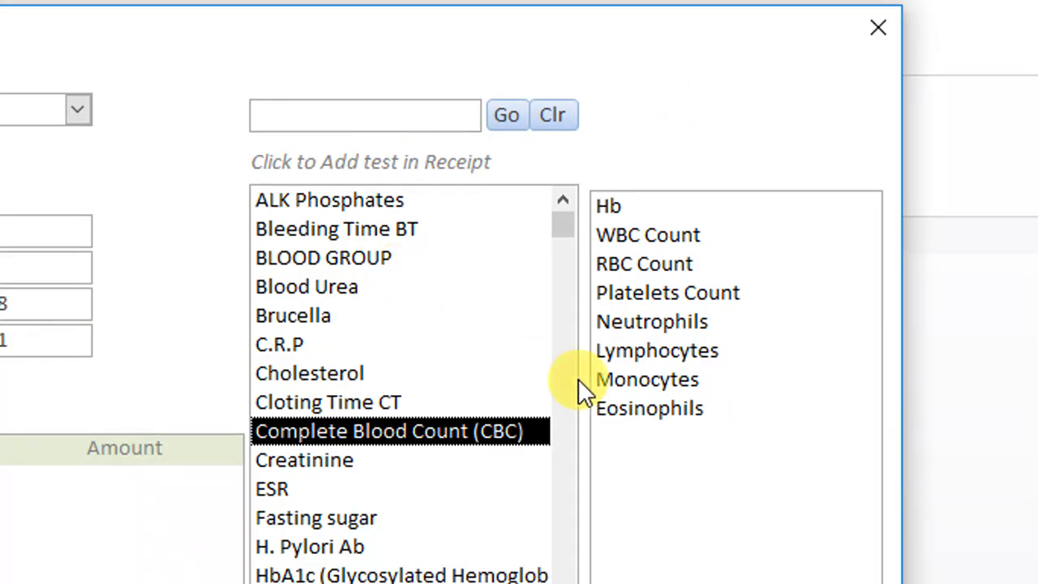
# In Design view, extend the sub-test list box downward until its lower edge aligns with that of the neighbouring test list box
pyautogui.rightClick(621, 154)
pyautogui.click(718, 248)
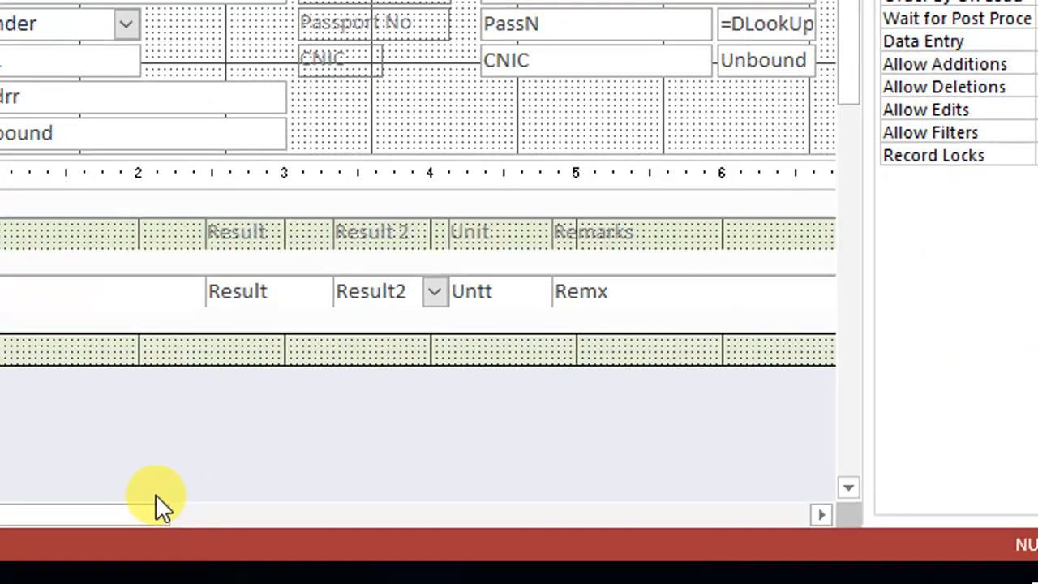
pyautogui.moveTo(156, 494); pyautogui.dragTo(665, 484)
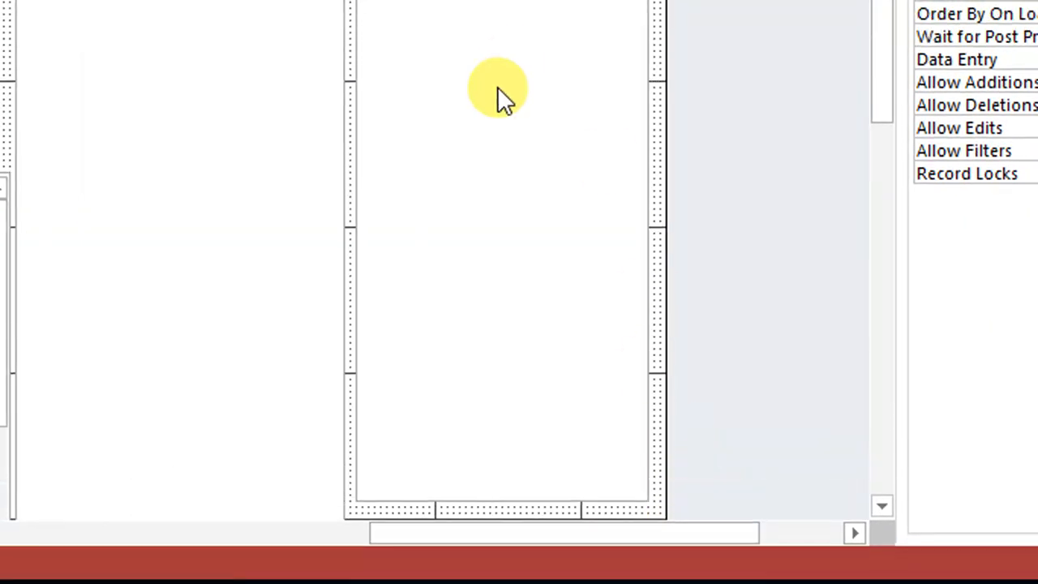
pyautogui.click(497, 87)
pyautogui.moveTo(503, 92); pyautogui.dragTo(504, 86)
pyautogui.scroll(-2, 523, 468)
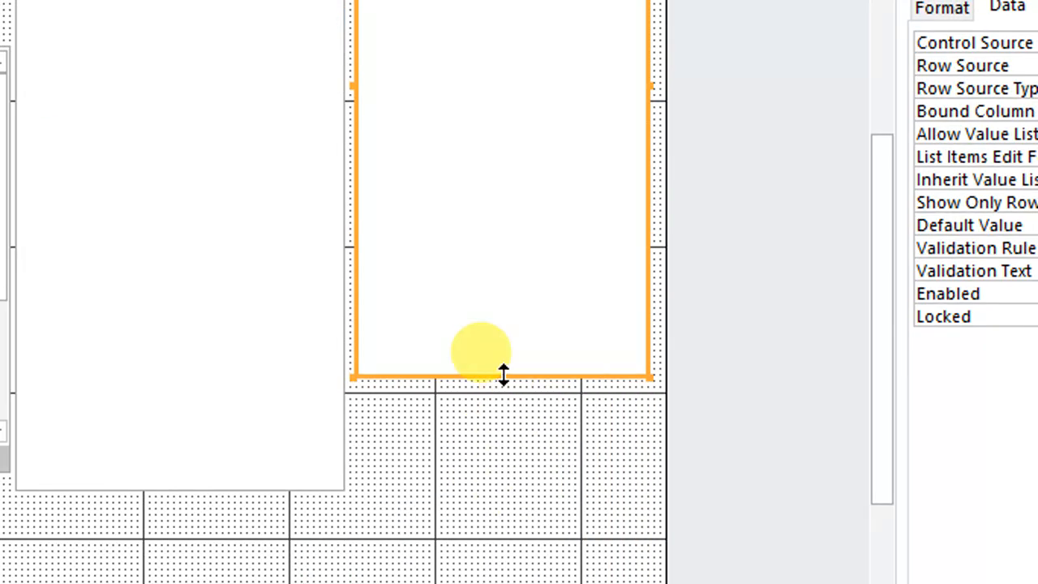
pyautogui.moveTo(504, 375); pyautogui.dragTo(490, 489)
# Select both the test and sub-test list boxes and adjust their shared lower edge to slightly below the 6-inch mark
pyautogui.click(463, 545)
pyautogui.scroll(3, 692, 87)
pyautogui.scroll(-5, 527, 326)
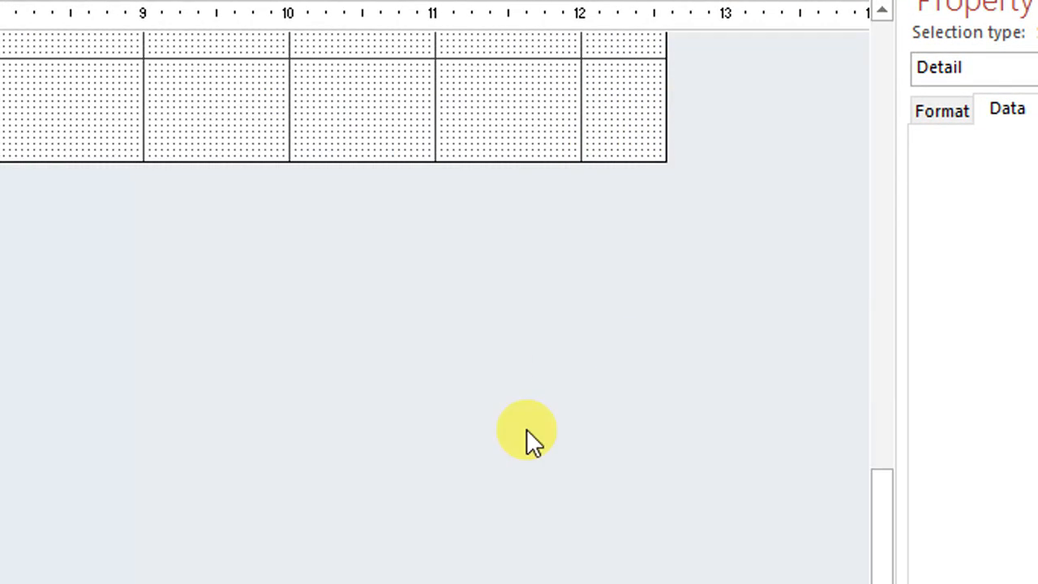
pyautogui.scroll(3, 526, 429)
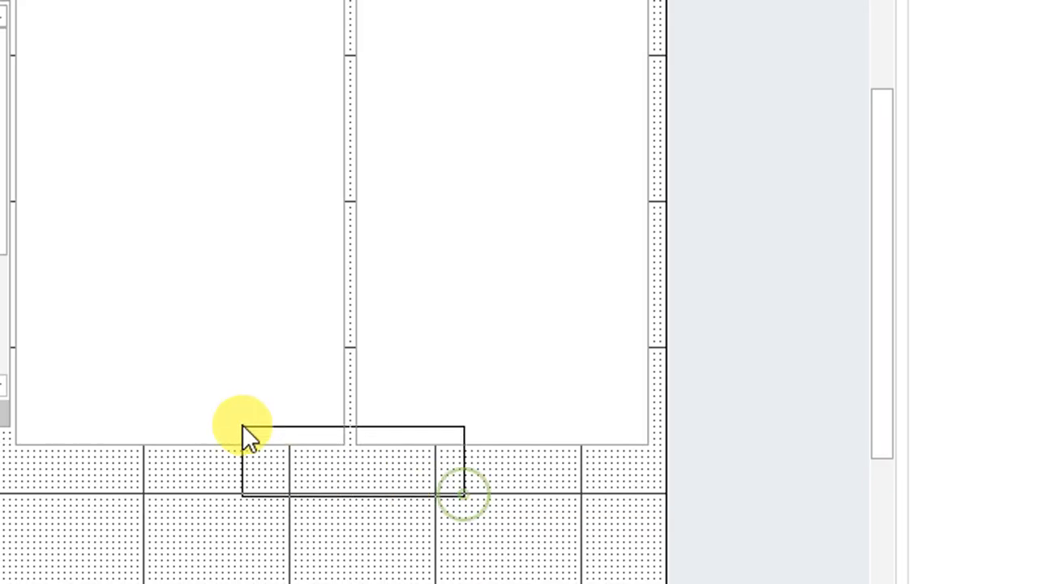
pyautogui.moveTo(463, 493); pyautogui.dragTo(242, 424)
pyautogui.moveTo(179, 445); pyautogui.dragTo(172, 535)
pyautogui.moveTo(172, 494); pyautogui.dragTo(171, 490)
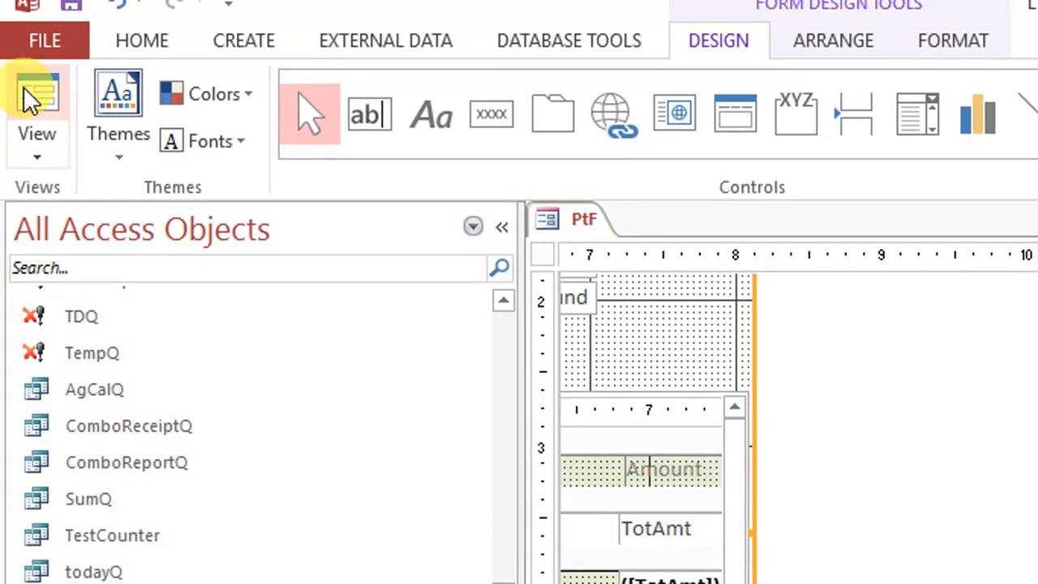
# In Form view, add Complete Blood Count (CBC) to the receipt and delete all its rows, from Eosinophils up to the main test
pyautogui.click(31, 98)
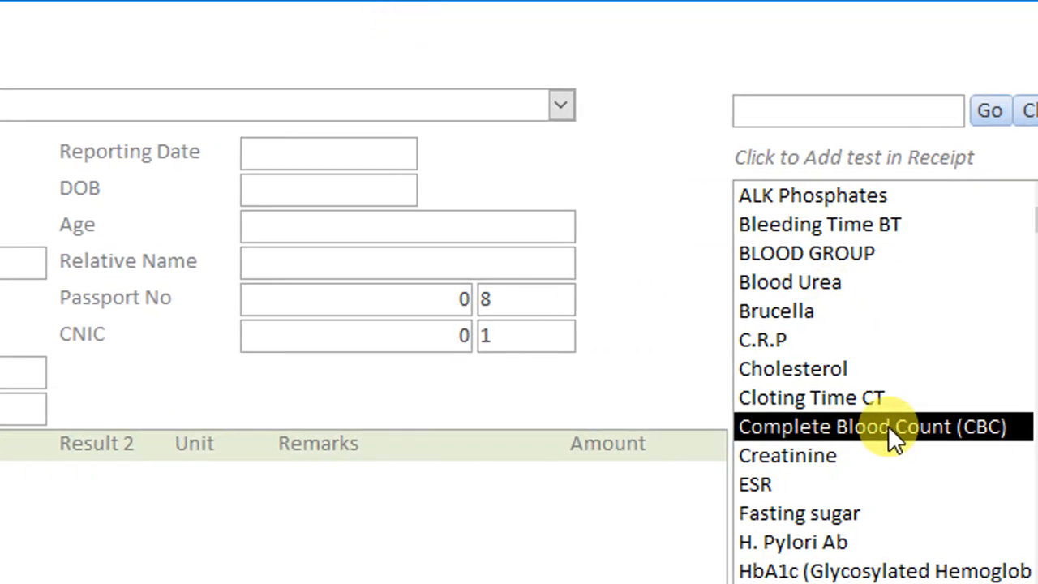
pyautogui.click(879, 429)
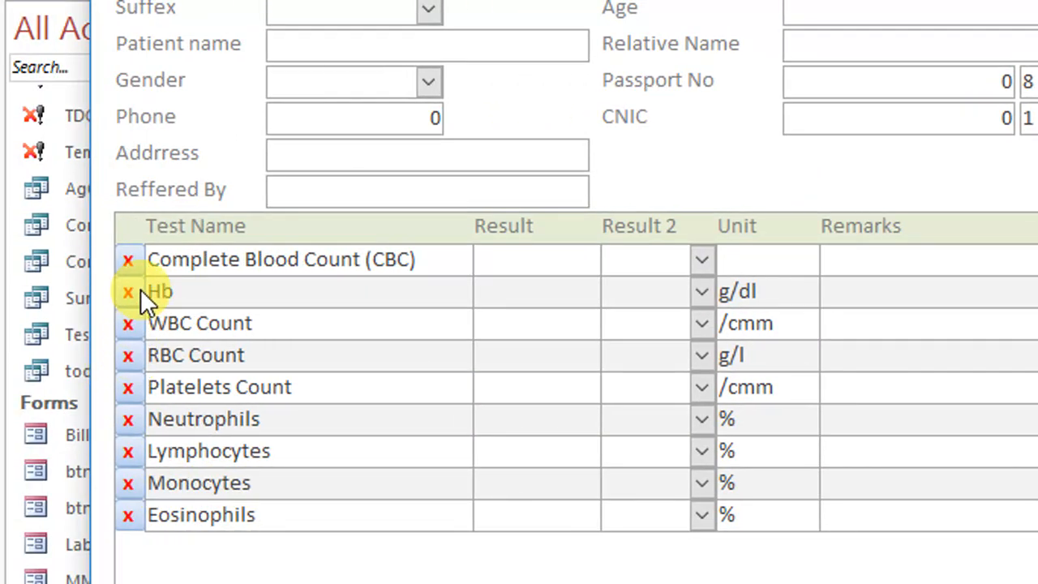
pyautogui.click(128, 513)
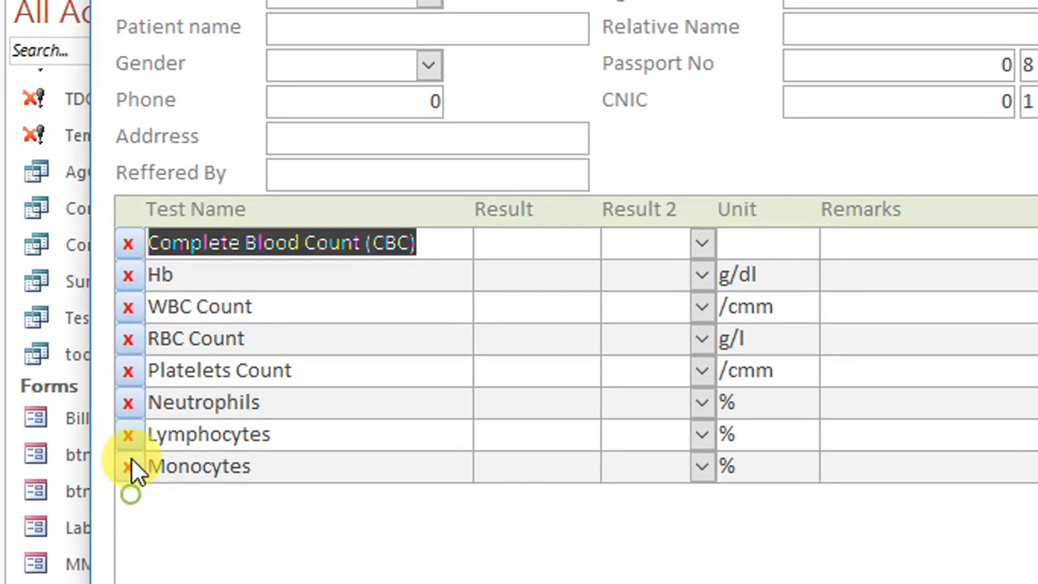
pyautogui.click(127, 483)
pyautogui.click(127, 451)
pyautogui.click(127, 419)
pyautogui.click(127, 387)
pyautogui.click(127, 339)
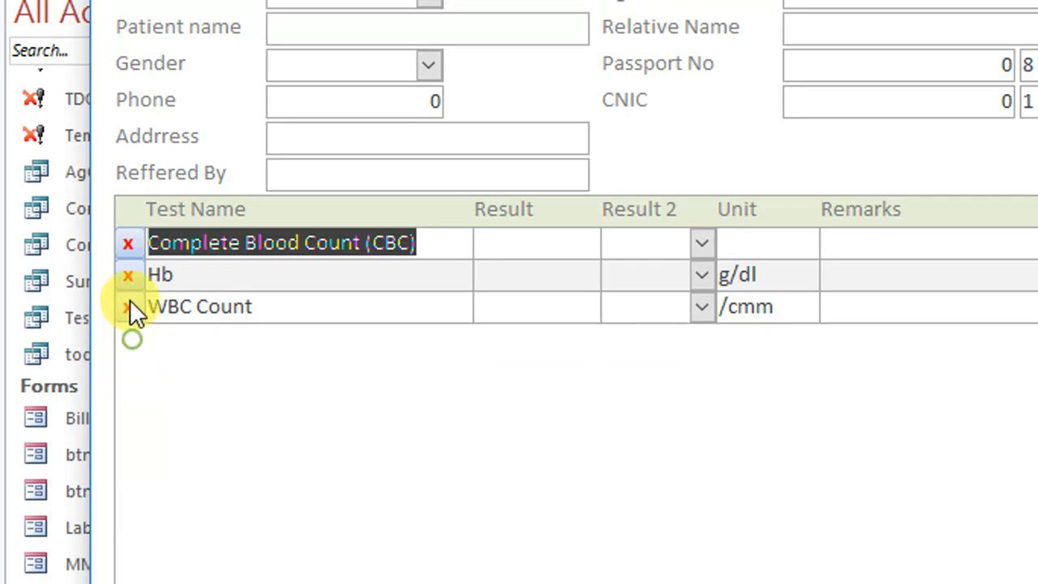
pyautogui.click(128, 307)
pyautogui.click(127, 275)
pyautogui.click(128, 242)
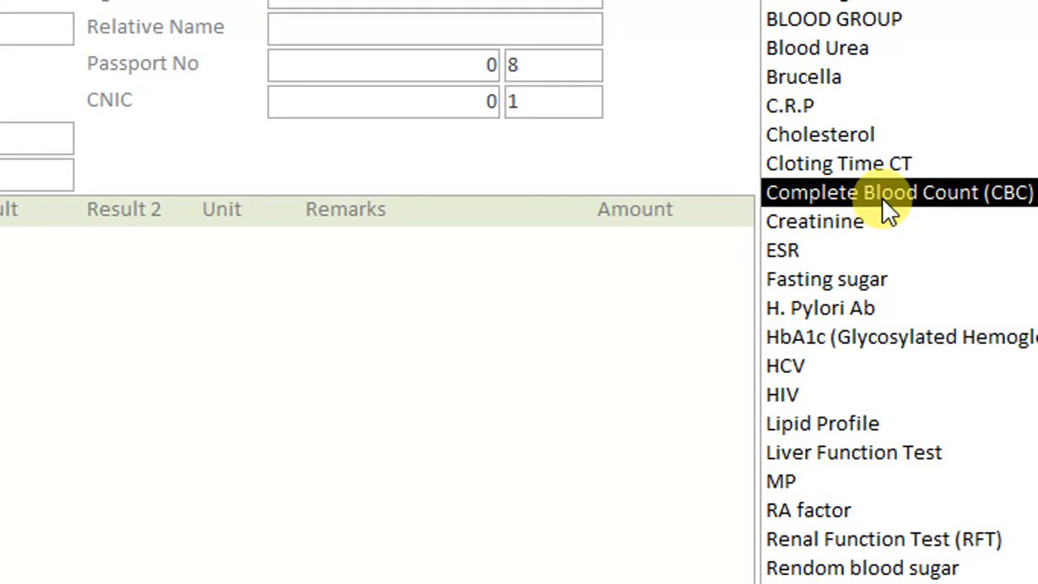
# Add Complete Blood Count (CBC) to the receipt again and delete only its main test row, keeping the sub-test rows
pyautogui.doubleClick(884, 198)
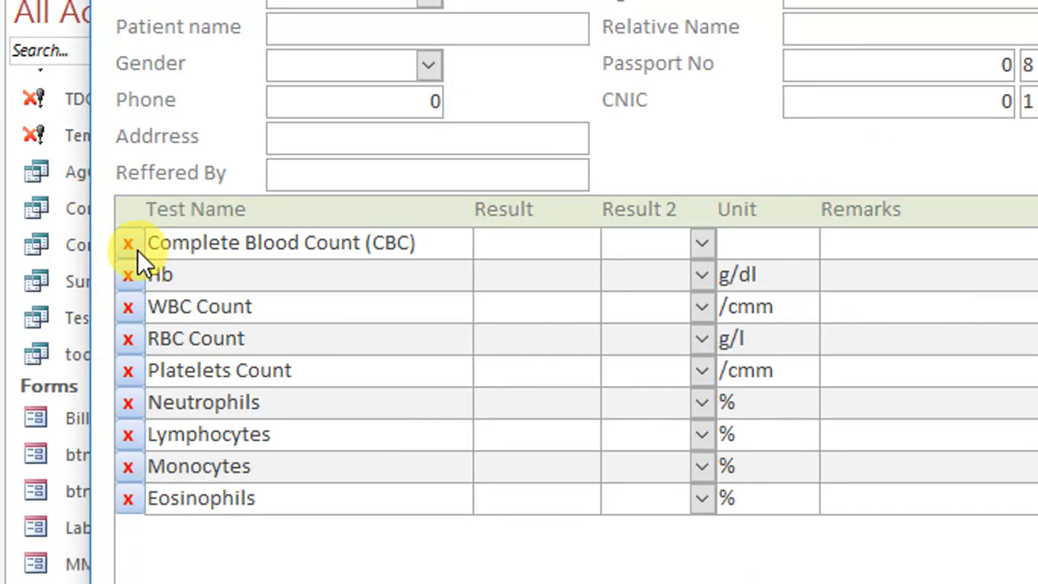
pyautogui.click(137, 247)
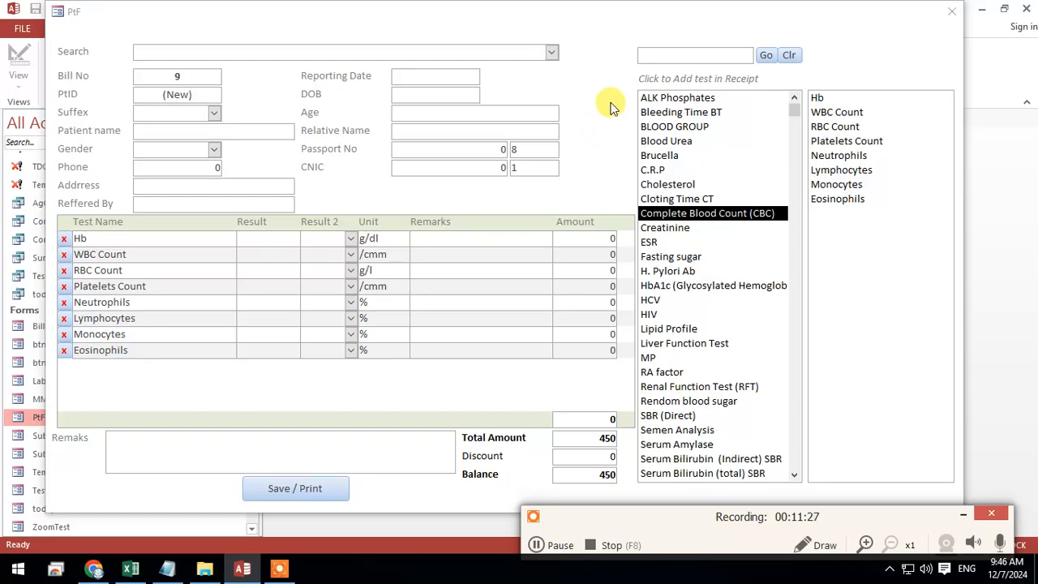
# Close the PtF form, open the TempSubBillT table and select its records from Hb to Eosinophils
pyautogui.rightClick(598, 46)
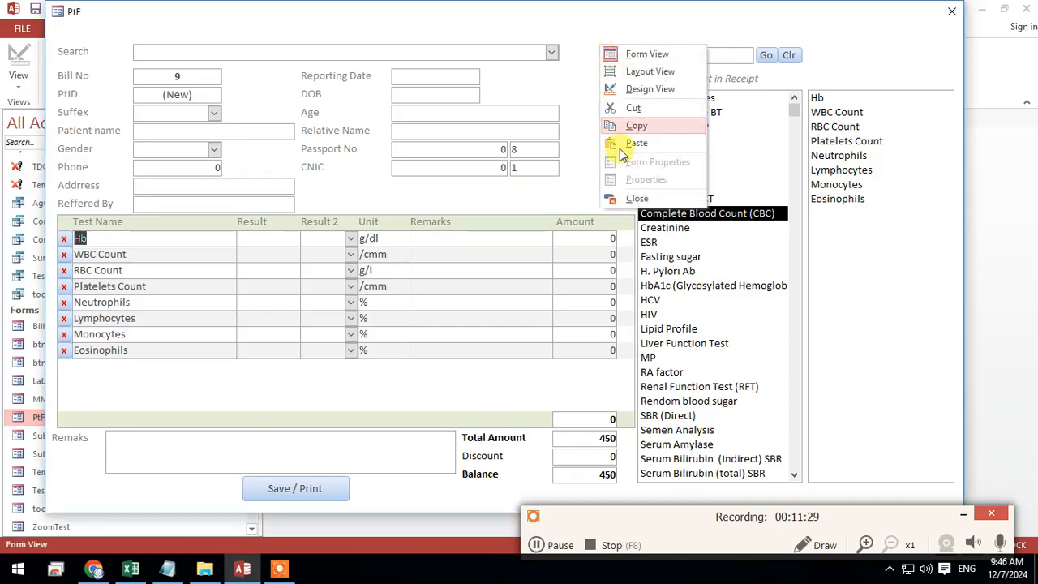
pyautogui.click(637, 199)
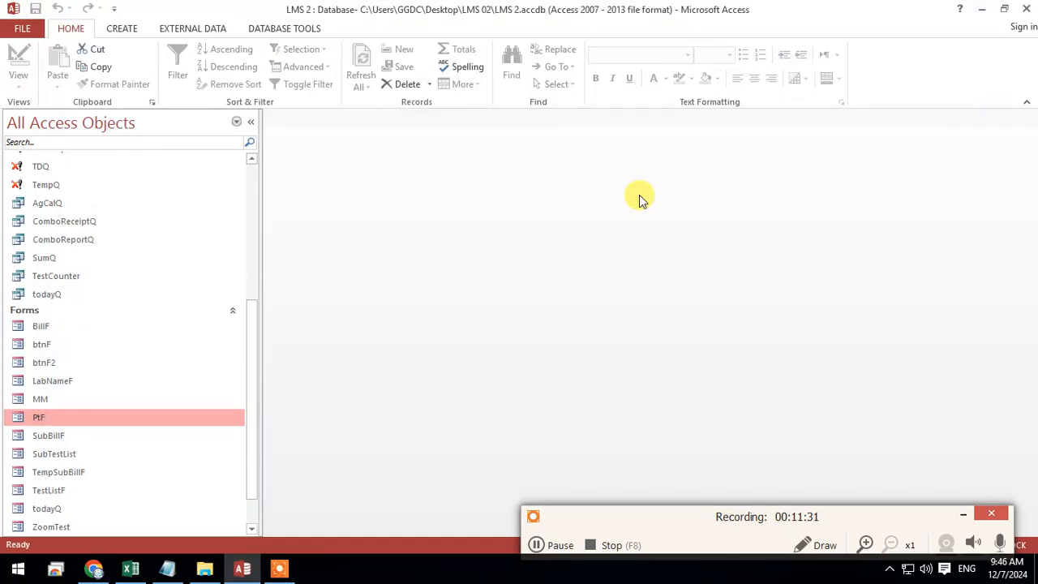
pyautogui.scroll(5, 61, 231)
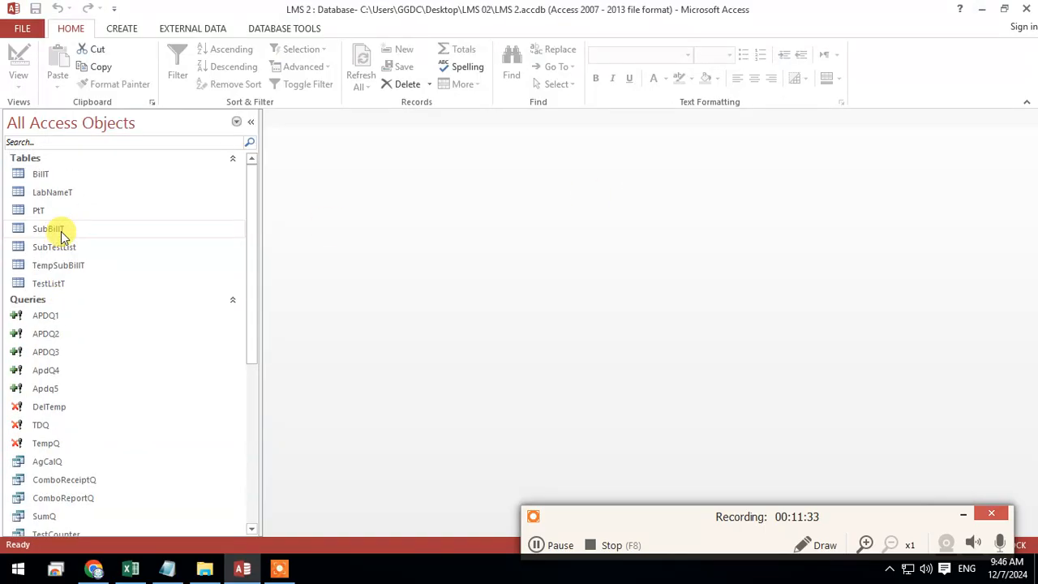
pyautogui.click(78, 270)
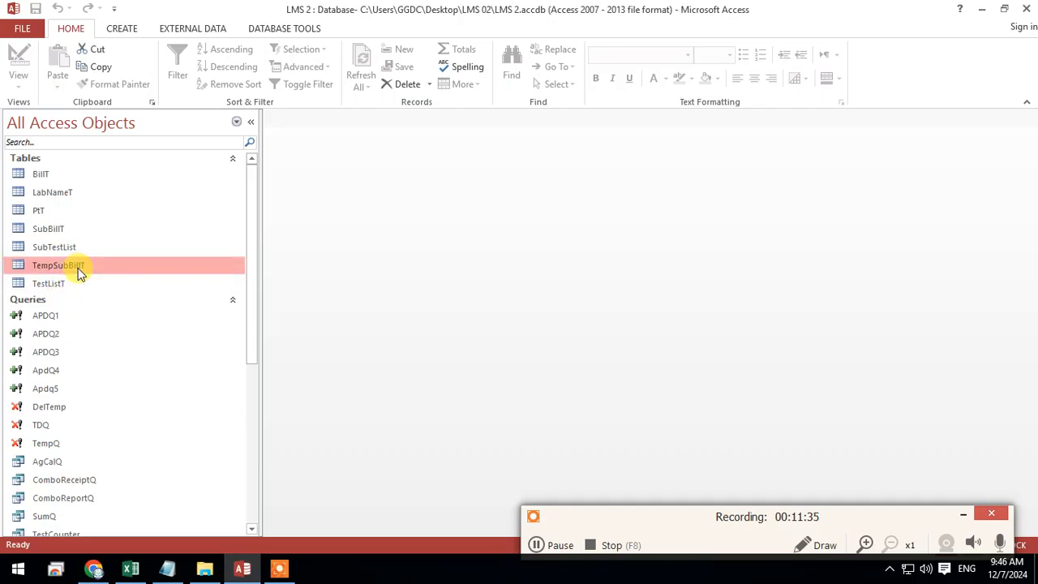
pyautogui.doubleClick(78, 270)
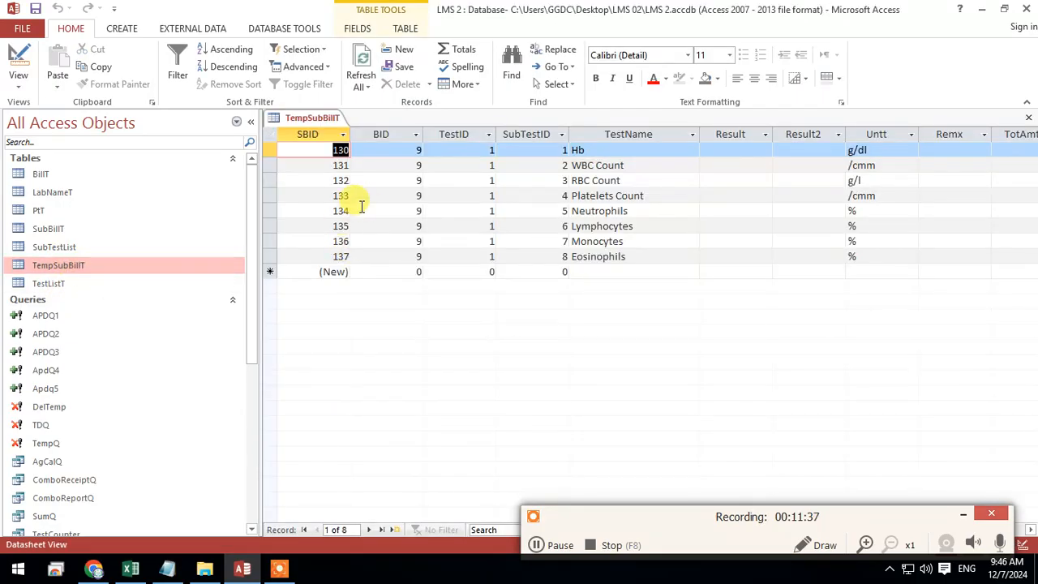
pyautogui.moveTo(270, 150); pyautogui.dragTo(271, 256)
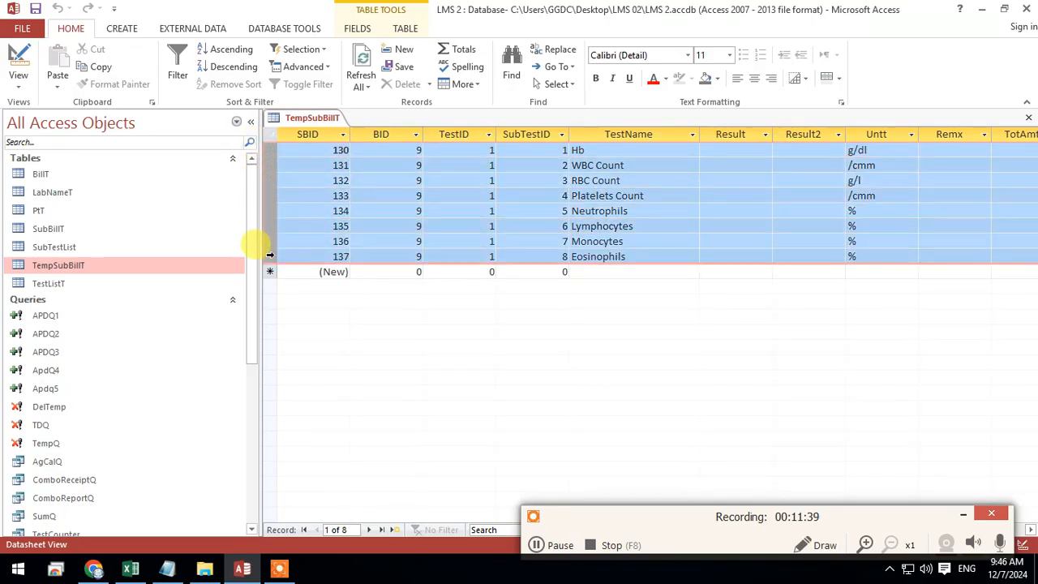
# Close the TempSubBillT table, keeping its sub-test records
pyautogui.click(963, 516)
pyautogui.moveTo(674, 537); pyautogui.dragTo(631, 525)
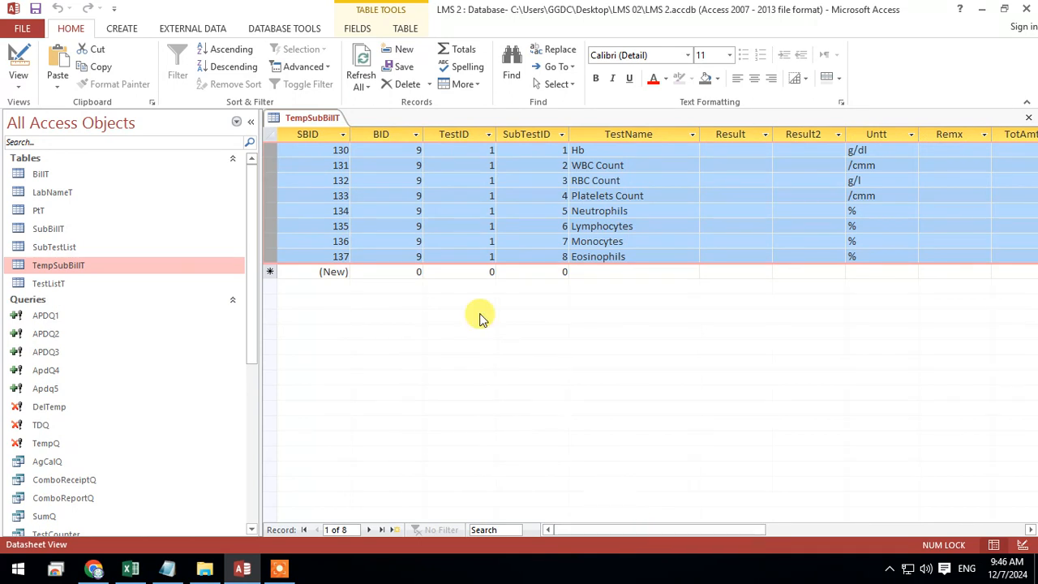
pyautogui.rightClick(323, 120)
pyautogui.click(354, 148)
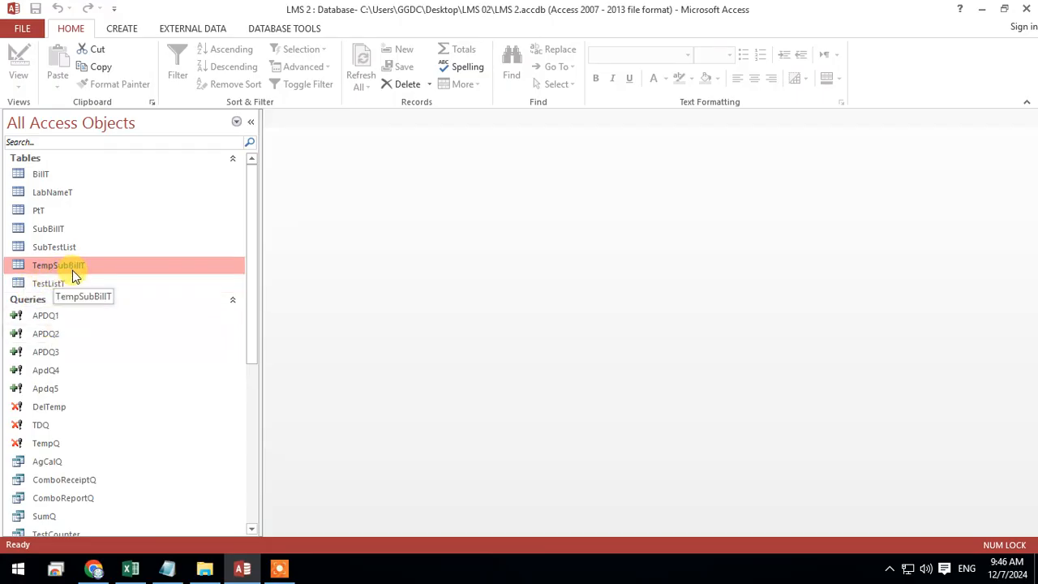
# Copy the TempSubBillT table and paste only its structure as a new table named PendSubBillT
pyautogui.hotkey('ctrl', 'c')
pyautogui.hotkey('ctrl', 'v')
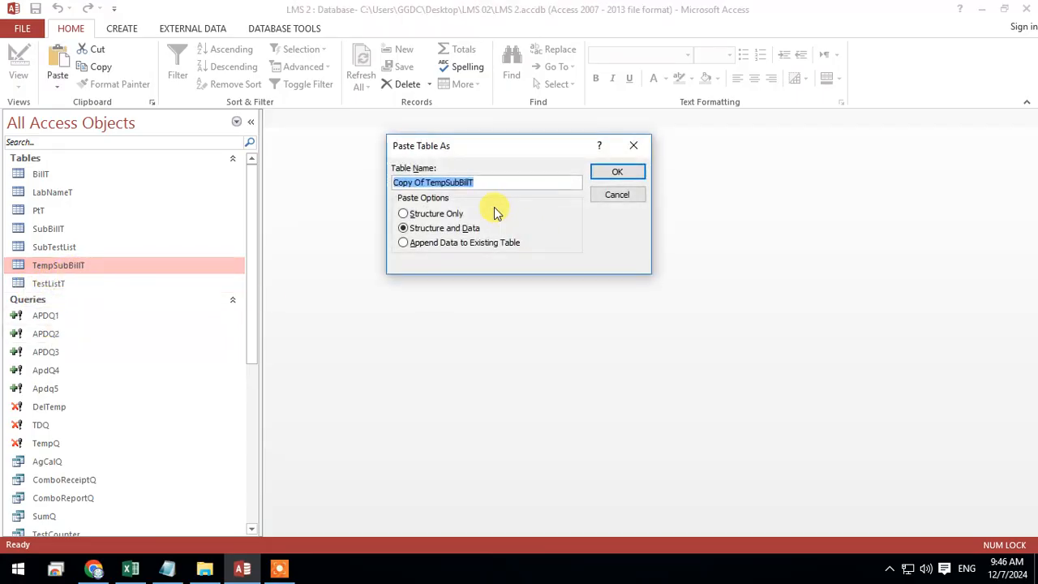
pyautogui.click(419, 217)
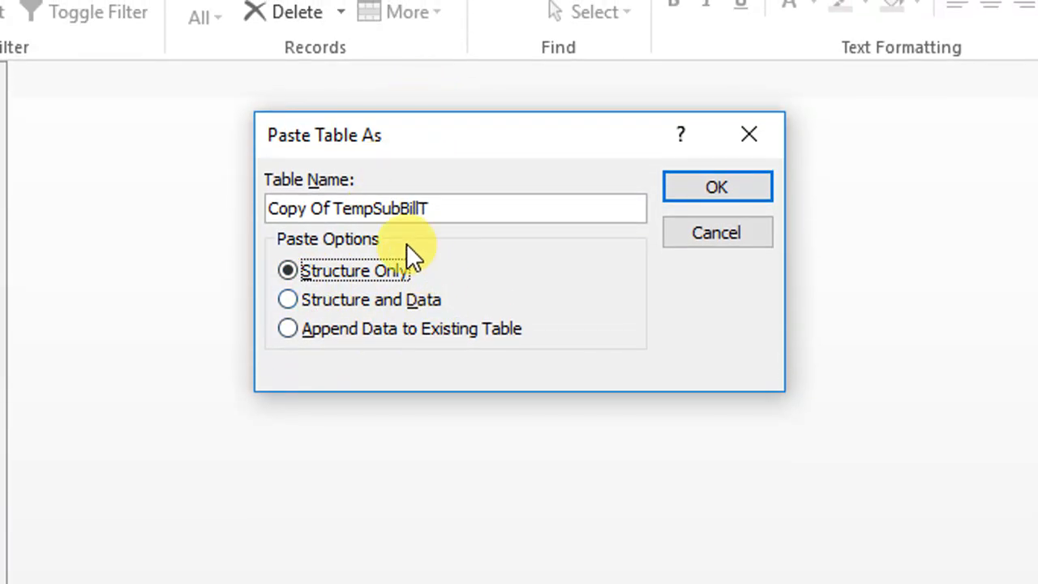
pyautogui.click(391, 218)
pyautogui.moveTo(382, 213); pyautogui.dragTo(217, 212)
pyautogui.write('Pend')
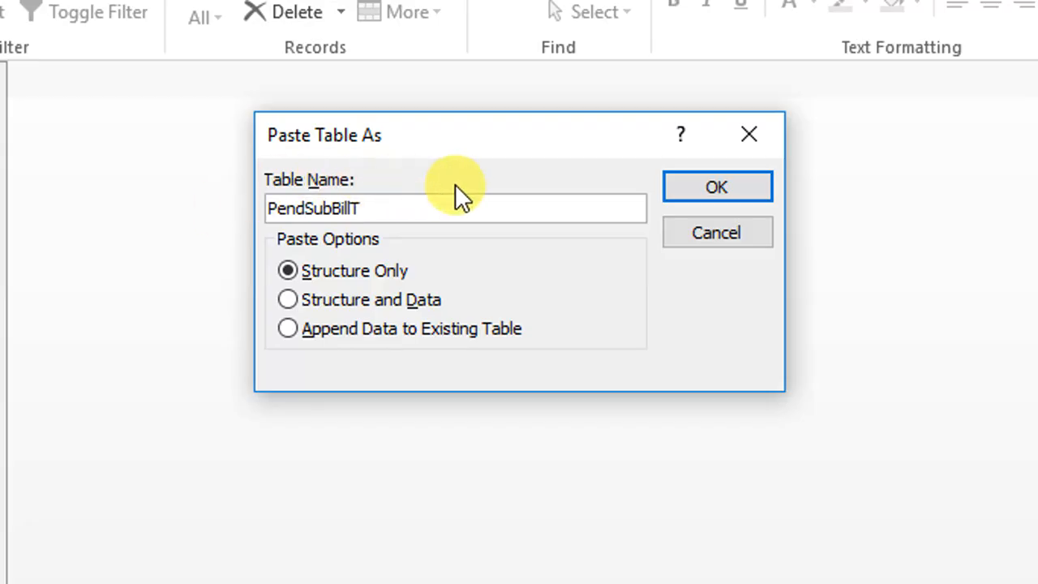
pyautogui.click(663, 185)
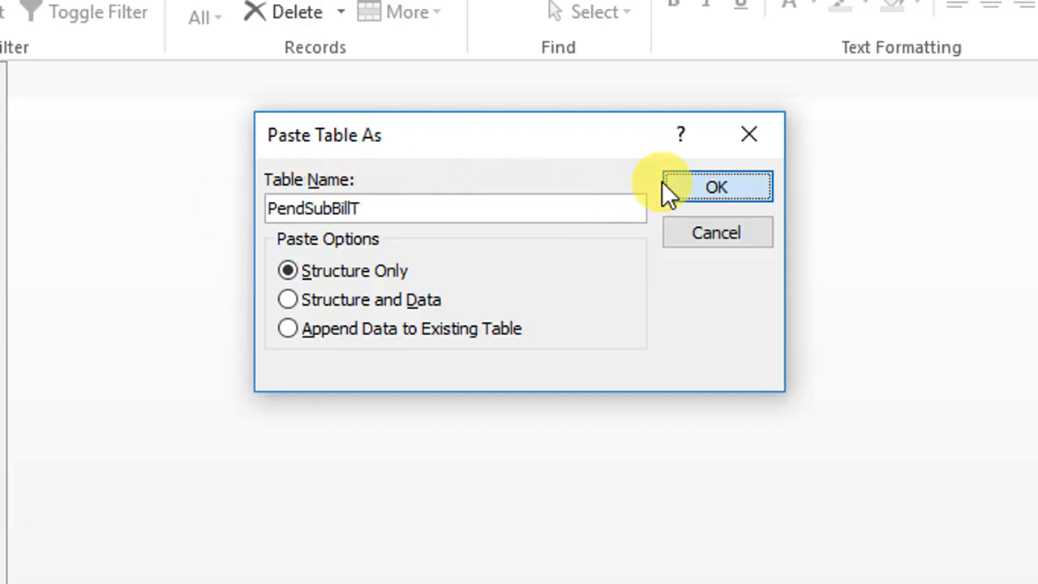
pyautogui.click(667, 187)
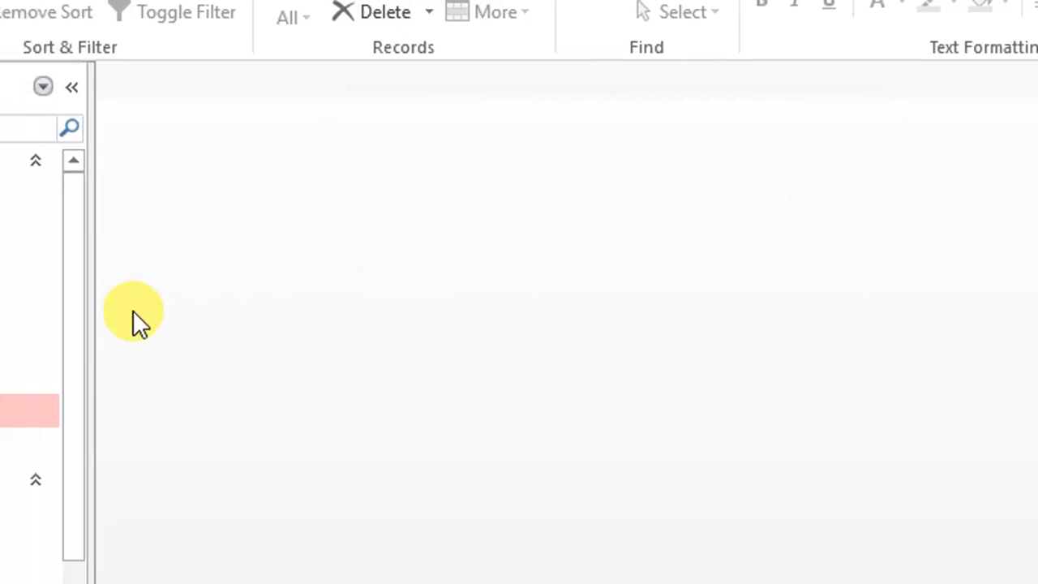
# Open the new PendSubBillT table to check its fields, save it and close it
pyautogui.doubleClick(142, 272)
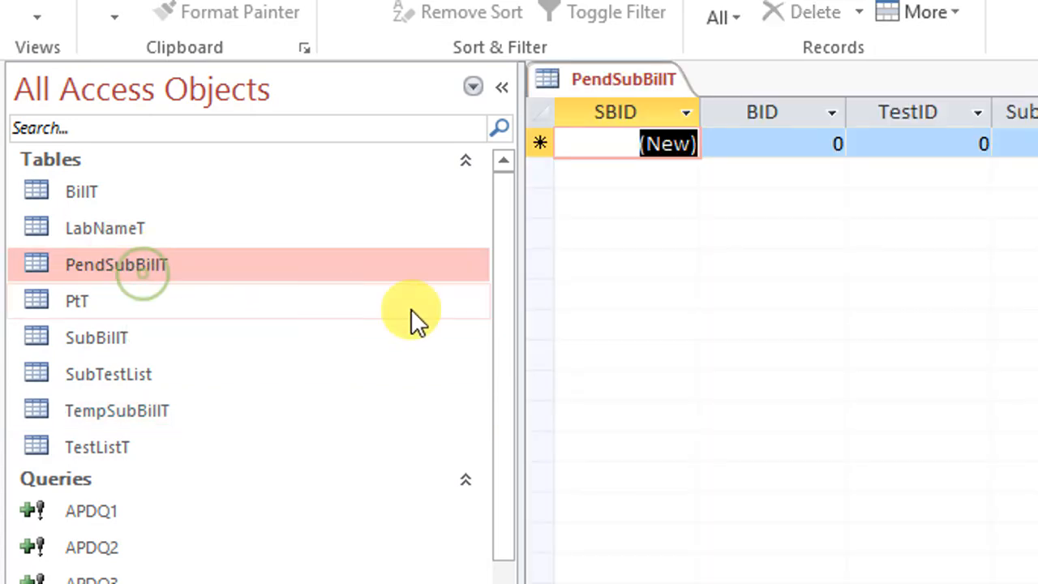
pyautogui.rightClick(335, 81)
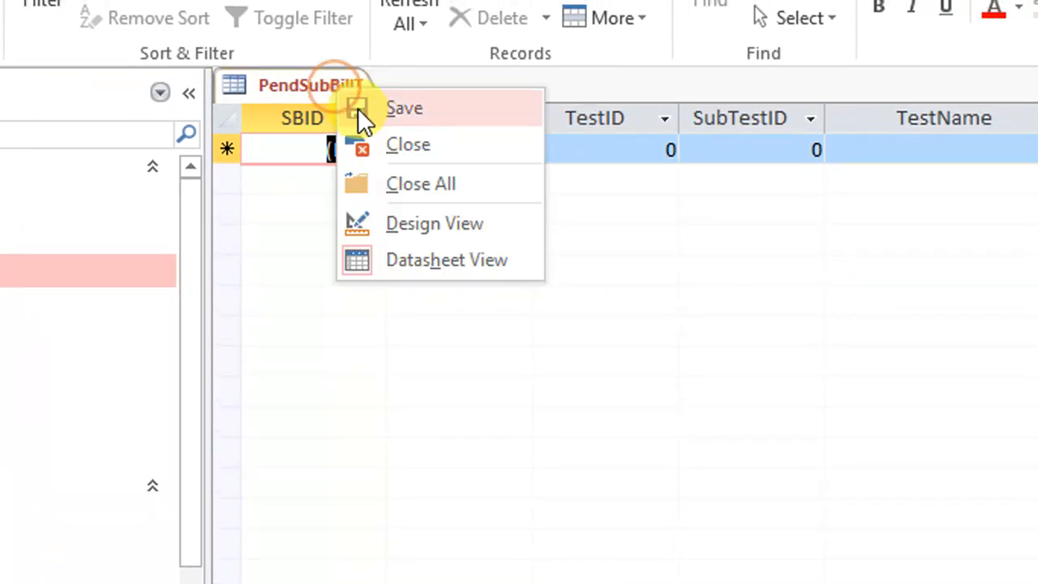
pyautogui.click(379, 112)
pyautogui.rightClick(339, 91)
pyautogui.click(378, 139)
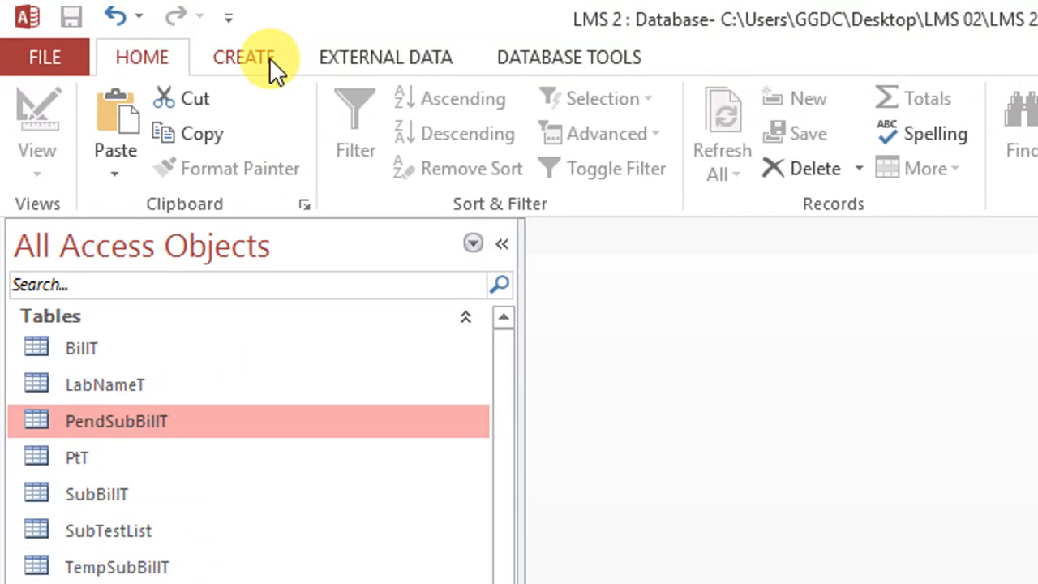
# Create a new query in Design view based on TempSubBillT and enlarge its field list to show every field
pyautogui.click(269, 58)
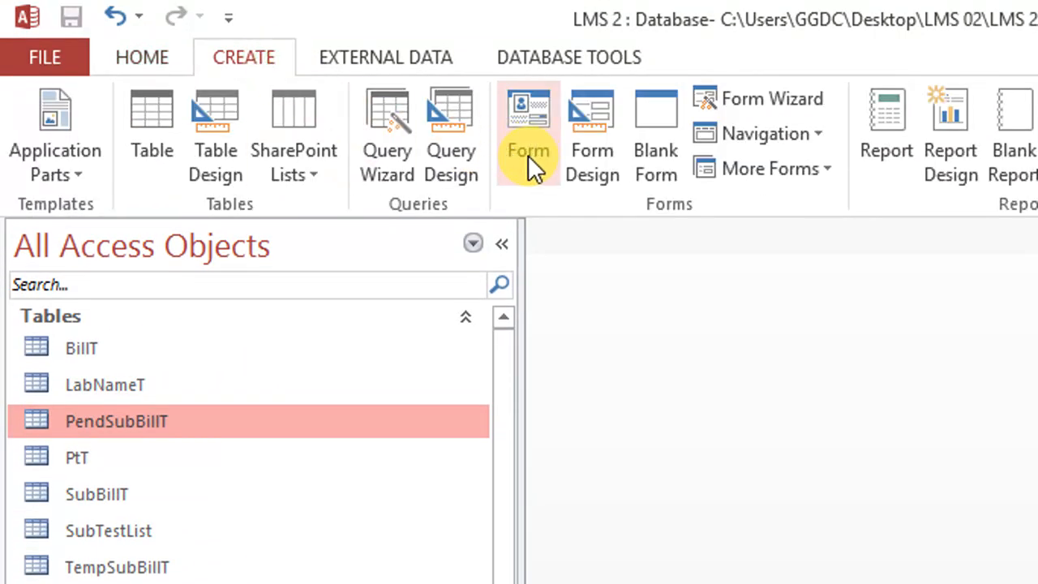
pyautogui.click(434, 157)
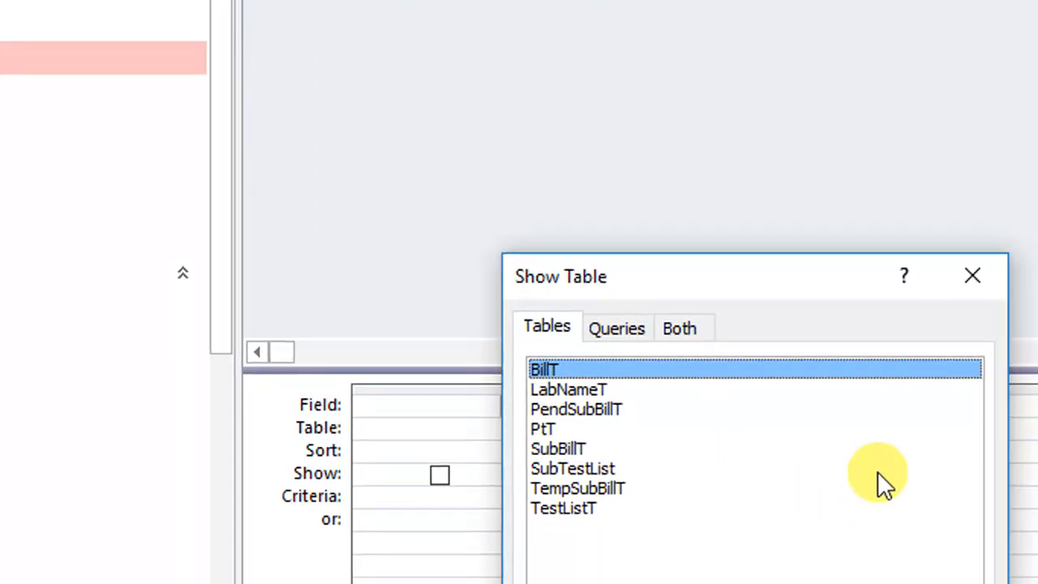
pyautogui.moveTo(801, 298); pyautogui.dragTo(844, 77)
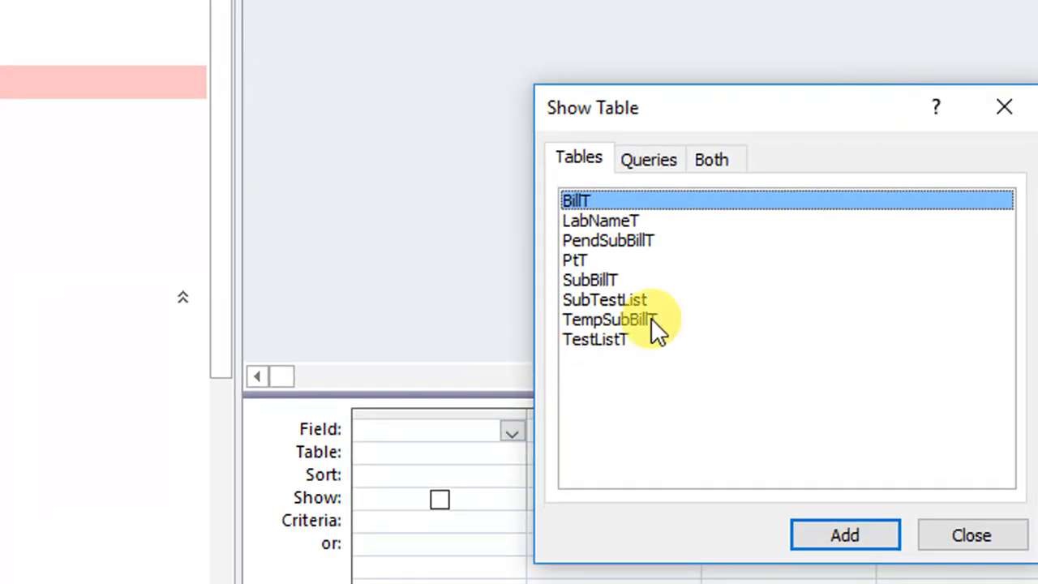
pyautogui.doubleClick(605, 322)
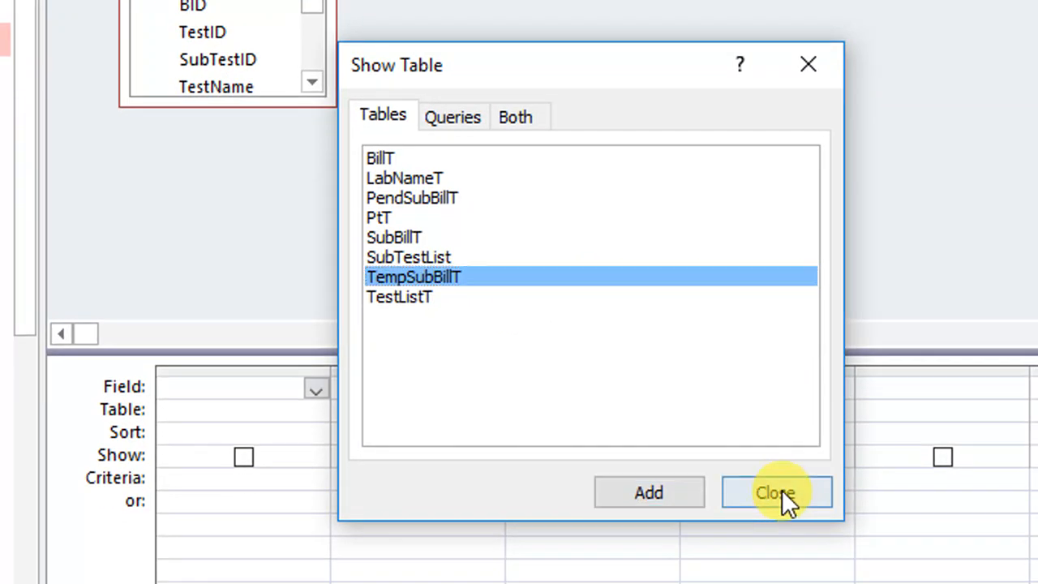
pyautogui.click(782, 490)
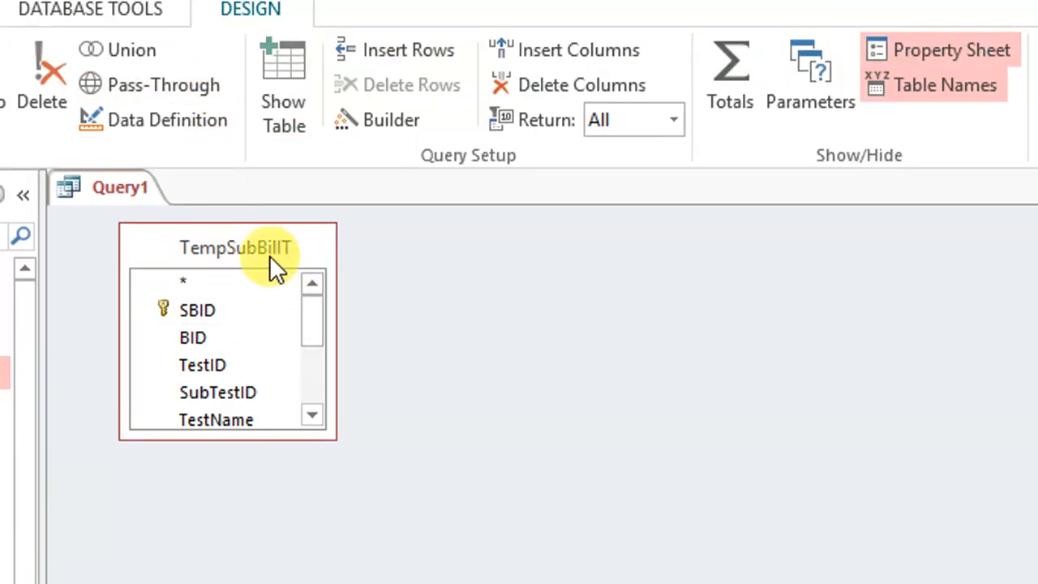
pyautogui.moveTo(333, 437); pyautogui.dragTo(395, 583)
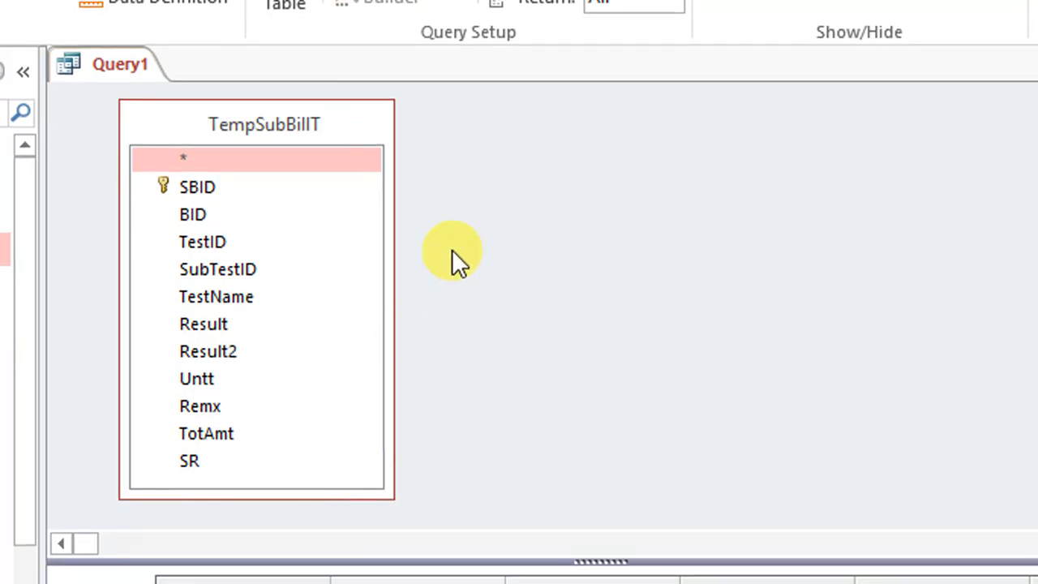
pyautogui.rightClick(451, 249)
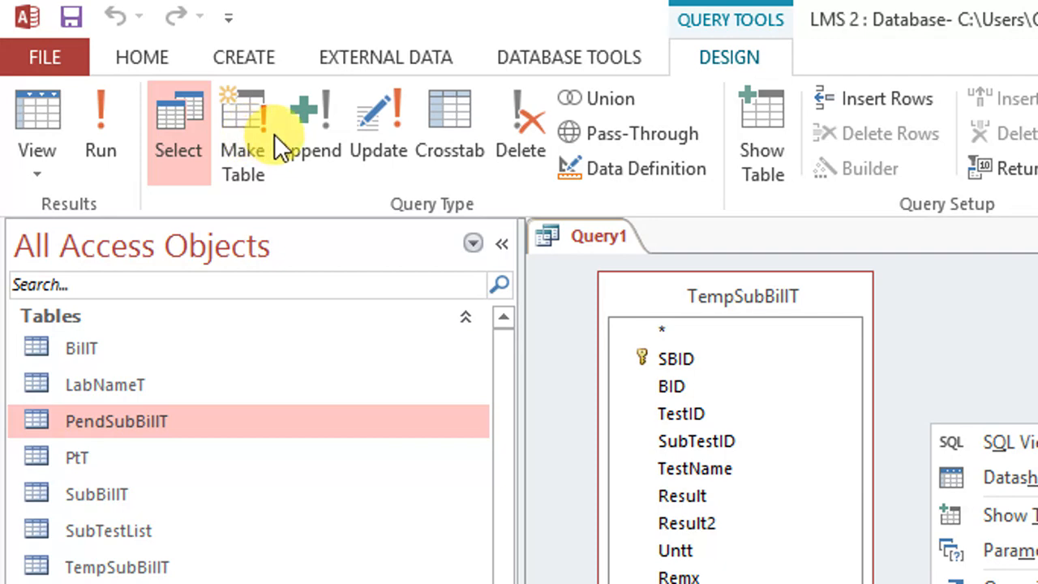
pyautogui.click(321, 112)
pyautogui.click(321, 112)
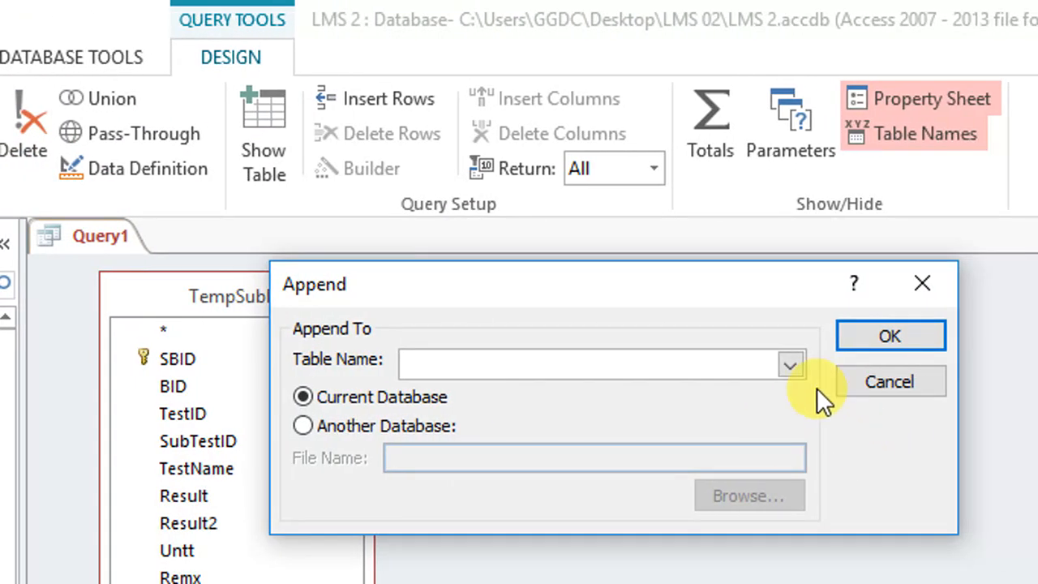
pyautogui.click(865, 373)
# Change the query type to an append query that adds to PendSubBillT in the current database
pyautogui.rightClick(471, 366)
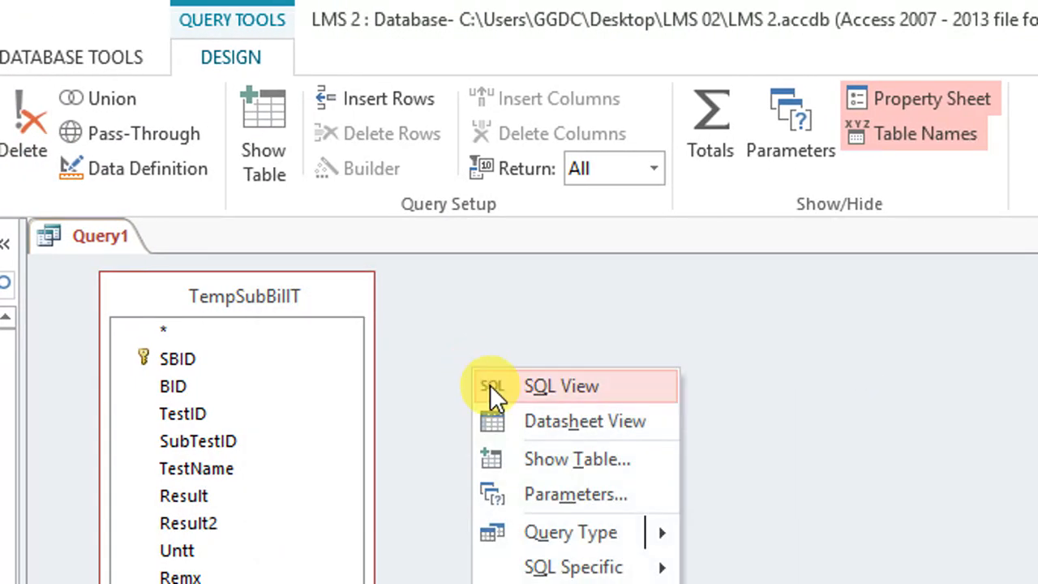
pyautogui.moveTo(640, 454)
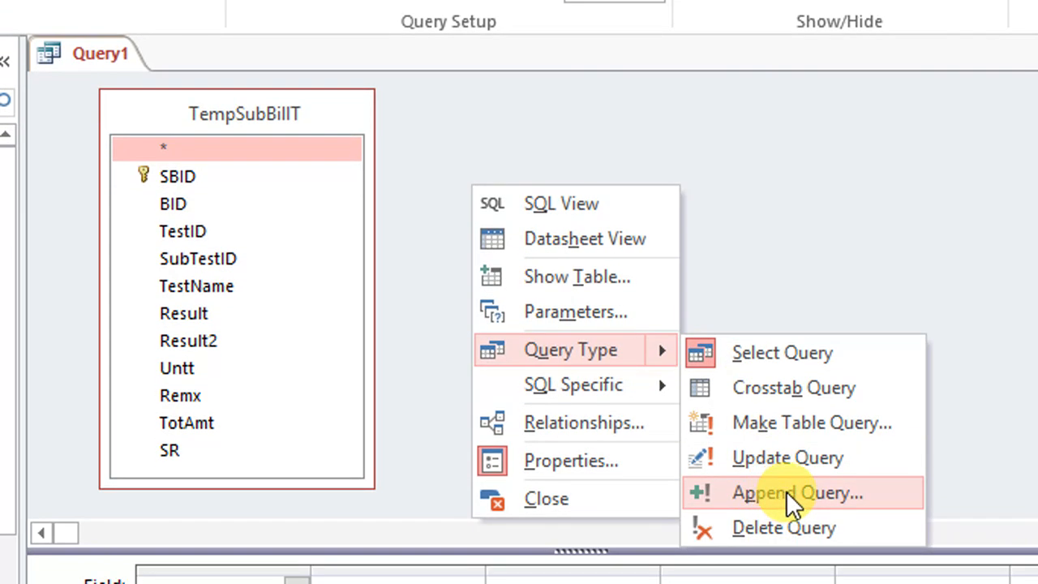
pyautogui.click(787, 492)
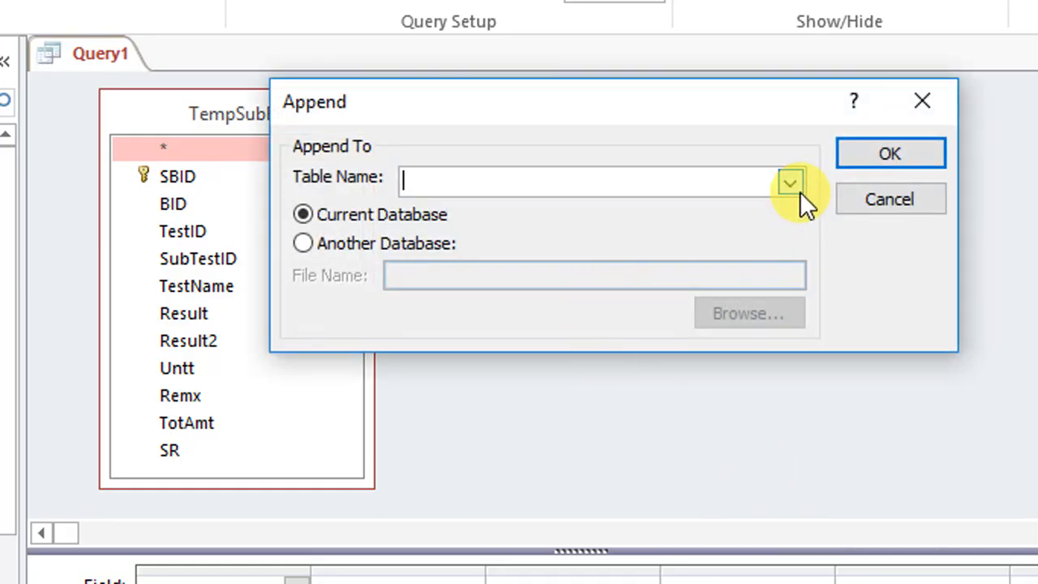
pyautogui.click(800, 191)
pyautogui.scroll(-1, 649, 212)
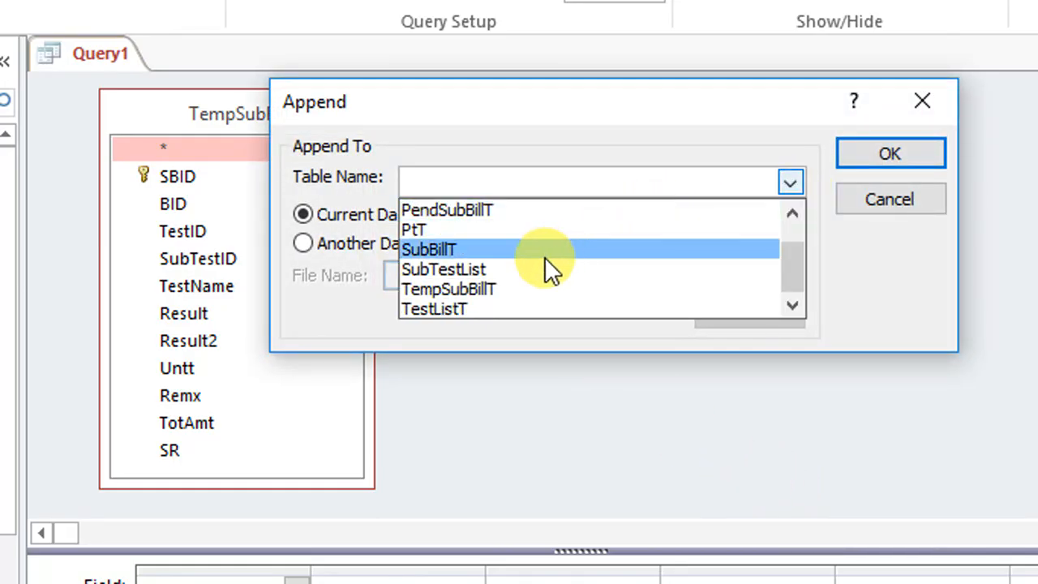
pyautogui.click(514, 212)
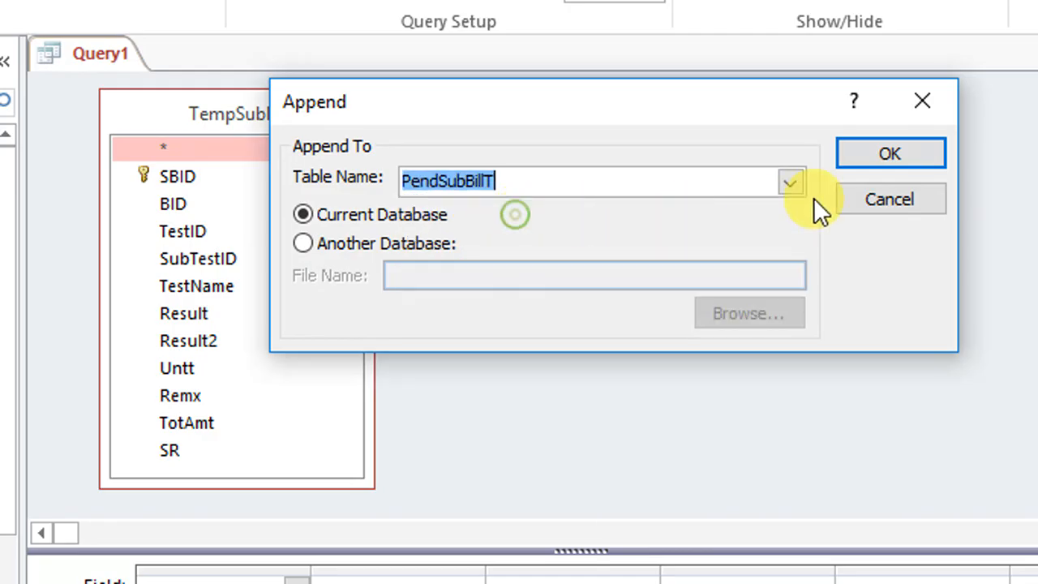
pyautogui.click(888, 154)
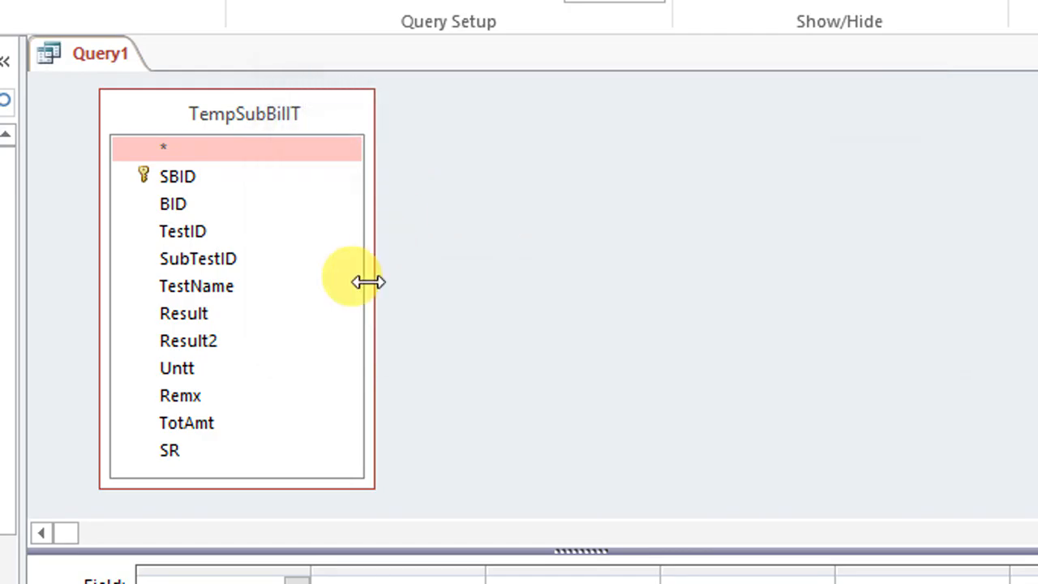
# Add all TempSubBillT fields from BID to SR to the append query's design grid, leaving out SBID
pyautogui.click(191, 184)
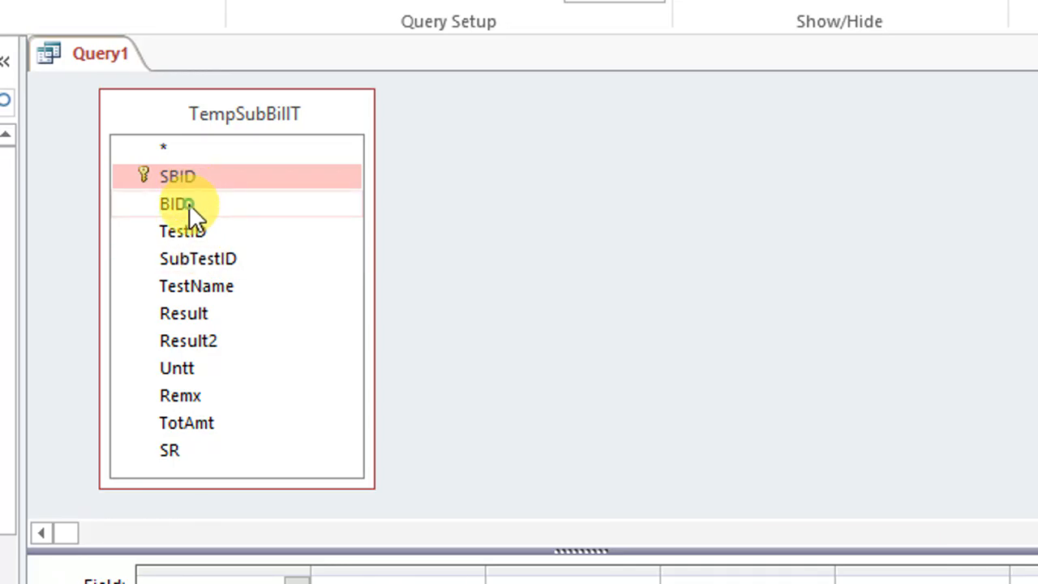
pyautogui.click(188, 205)
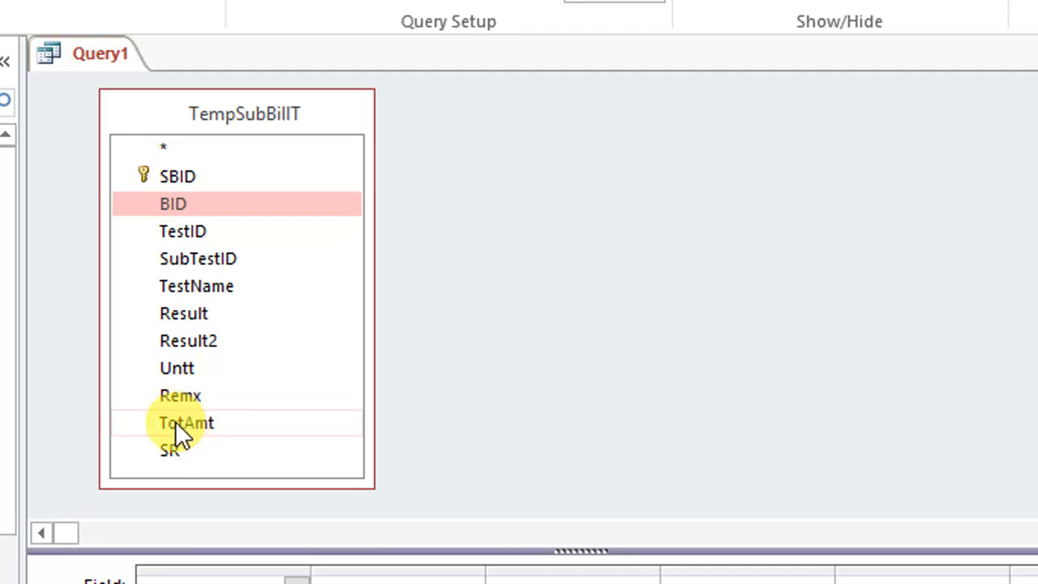
pyautogui.keyDown('shift'); pyautogui.click(180, 451); pyautogui.keyUp('shift')
pyautogui.moveTo(191, 437); pyautogui.dragTo(236, 579)
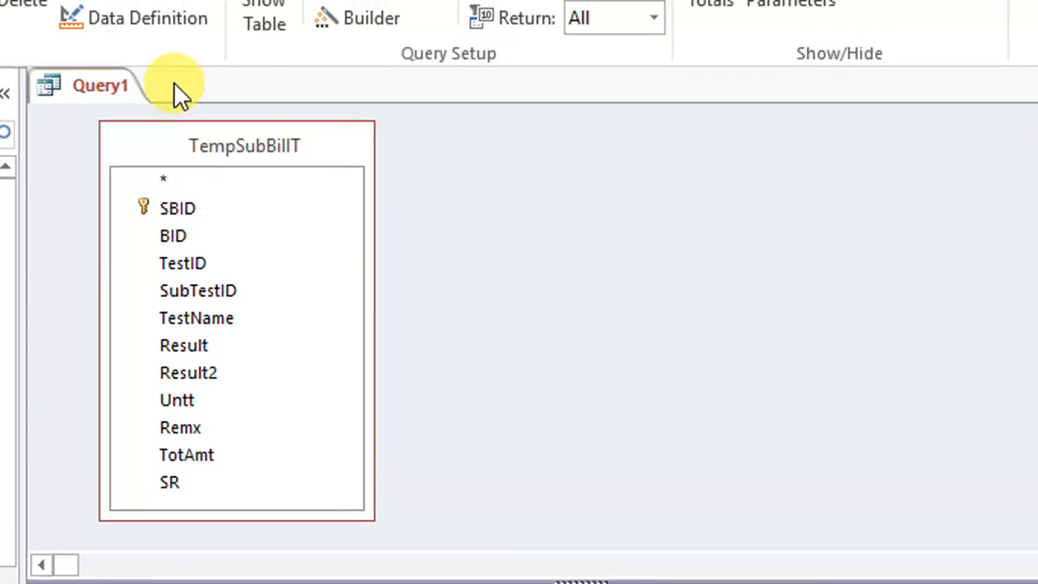
# Save the append query under the name TempToPendQ
pyautogui.rightClick(157, 88)
pyautogui.click(180, 98)
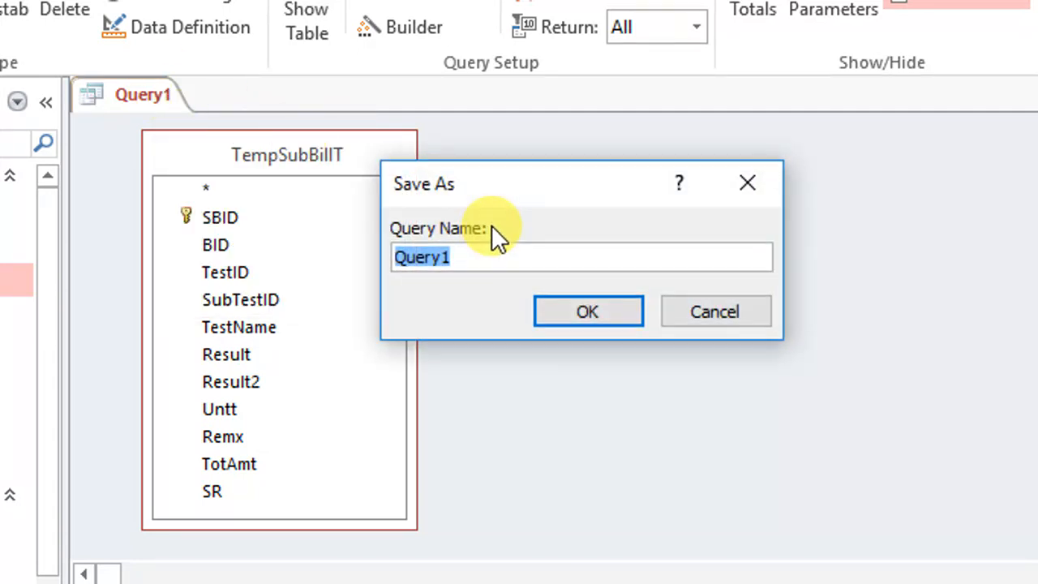
pyautogui.write('TempT')
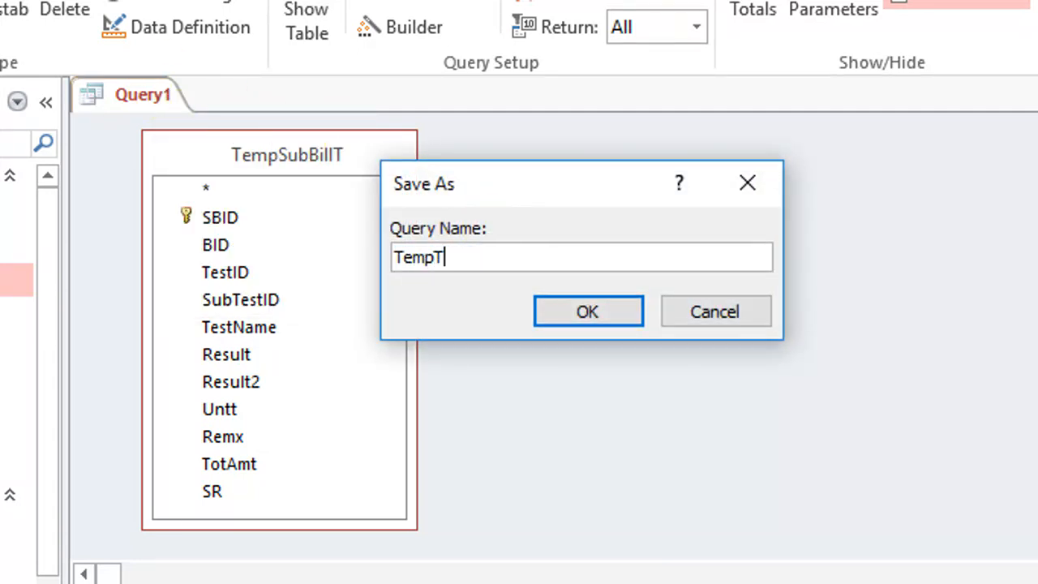
pyautogui.write('oS')
pyautogui.press('BackSpace')
pyautogui.write('PendQ')
pyautogui.press('Return')
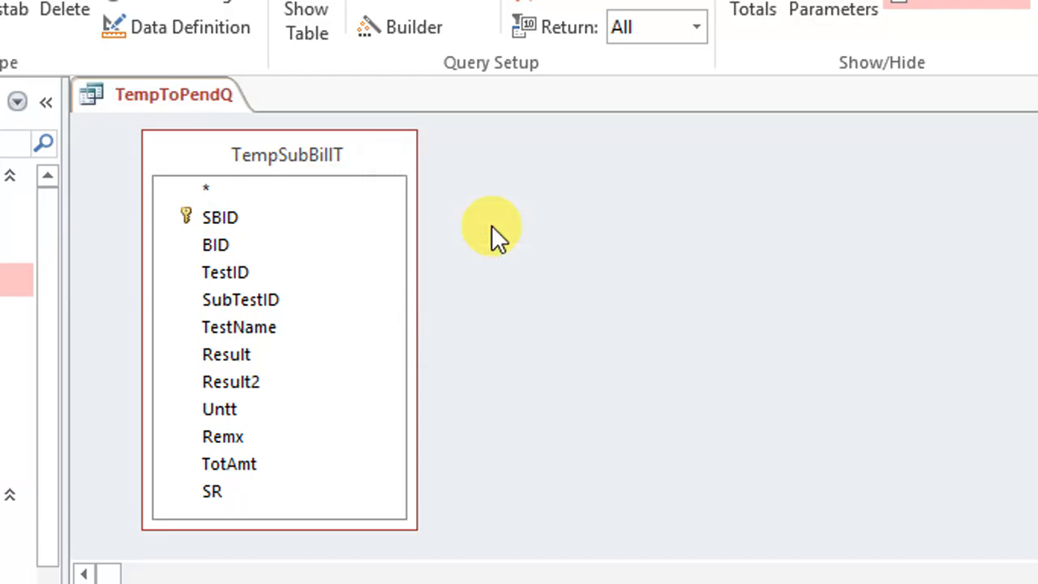
# Save the TempToPendQ query once more, close it and locate it in the list of queries
pyautogui.rightClick(182, 89)
pyautogui.click(262, 112)
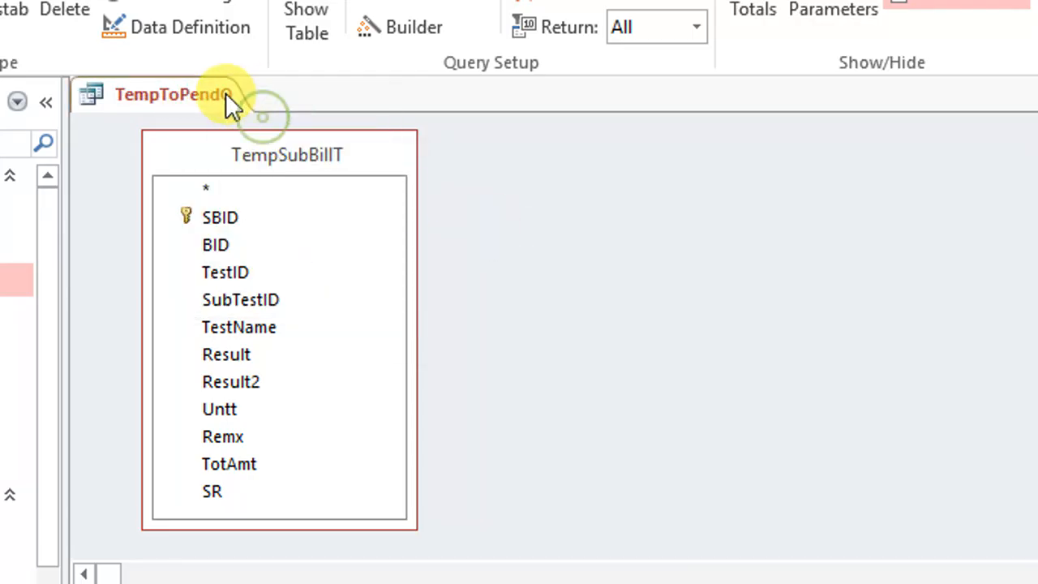
pyautogui.rightClick(227, 95)
pyautogui.click(284, 154)
pyautogui.scroll(-3, 160, 459)
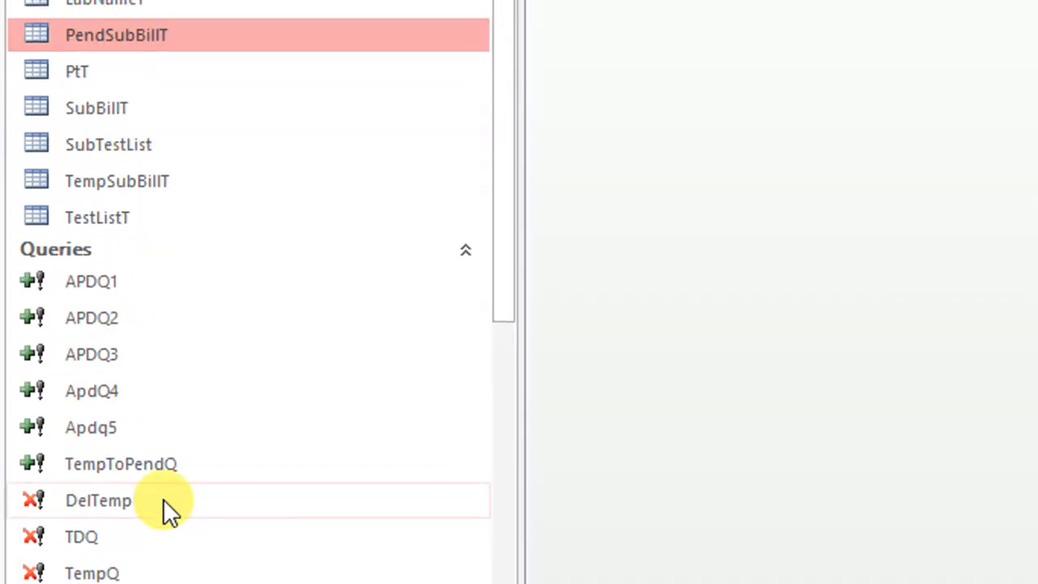
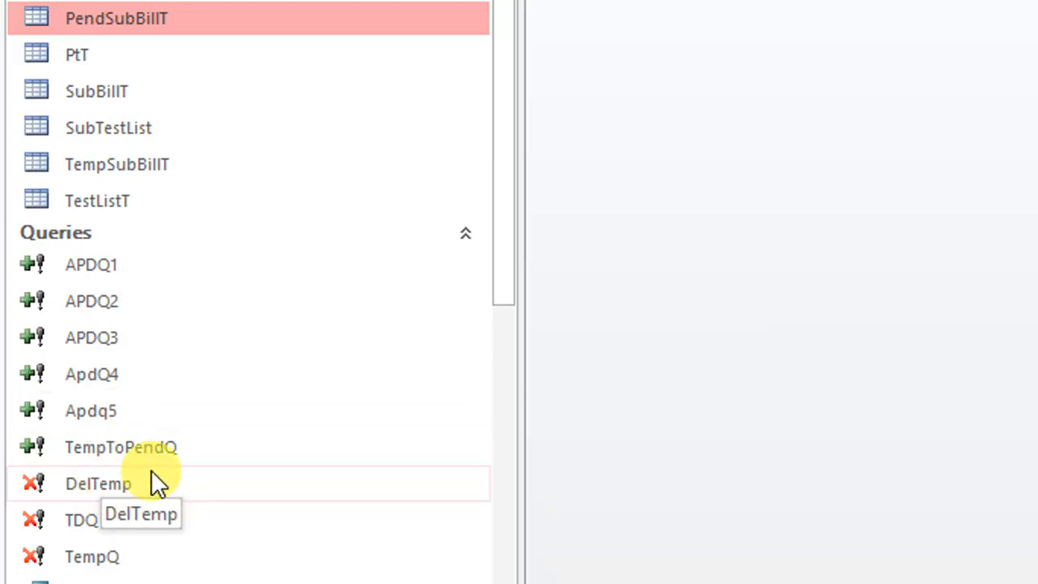
# Open the APDQ3 query in design view, enlarge its table area to inspect the source fields, and close it
pyautogui.scroll(-2, 235, 449)
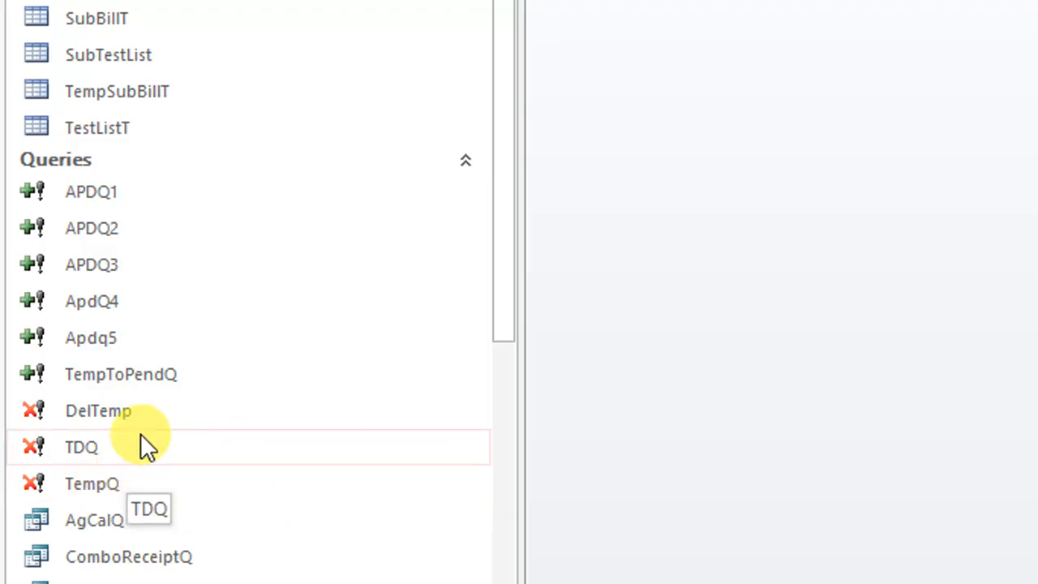
pyautogui.scroll(2, 200, 450)
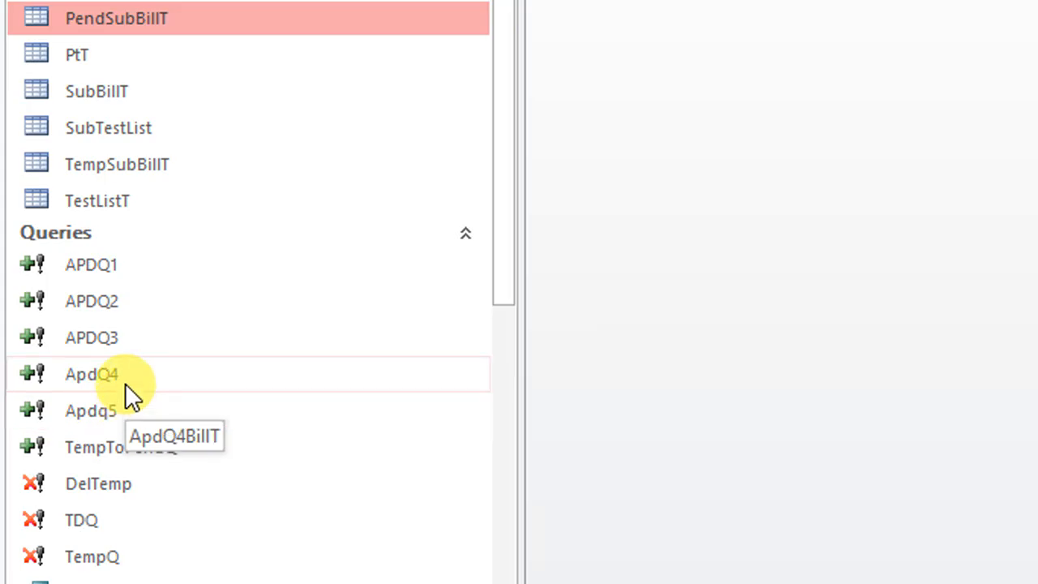
pyautogui.rightClick(108, 340)
pyautogui.click(228, 86)
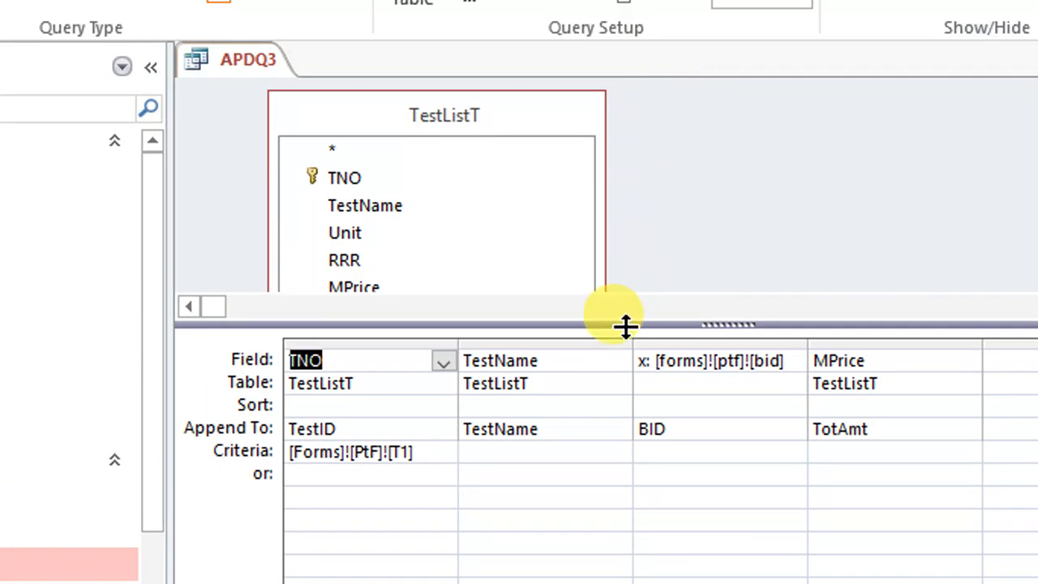
pyautogui.moveTo(626, 326); pyautogui.dragTo(628, 377)
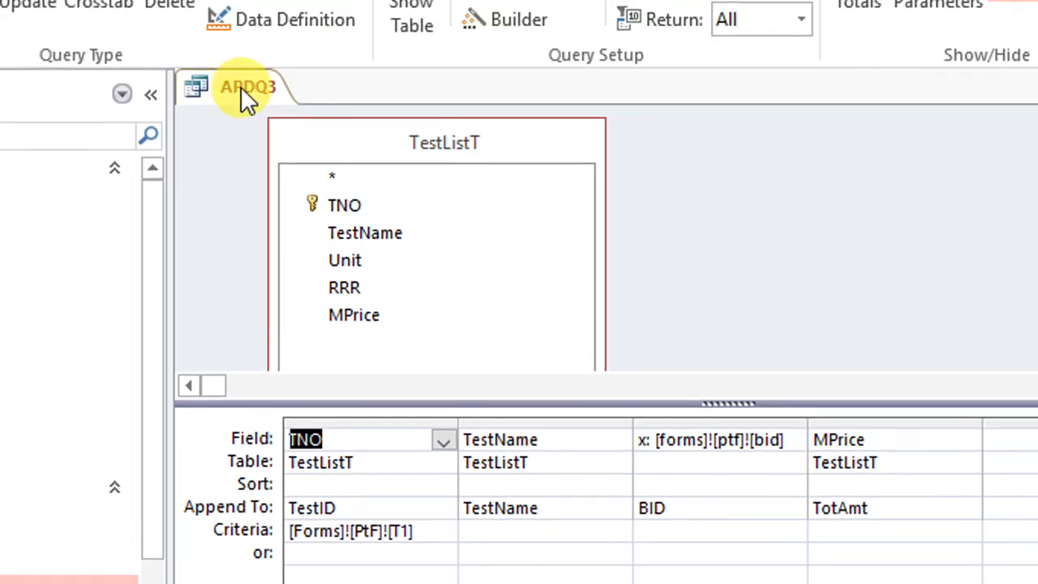
pyautogui.rightClick(243, 88)
pyautogui.click(303, 134)
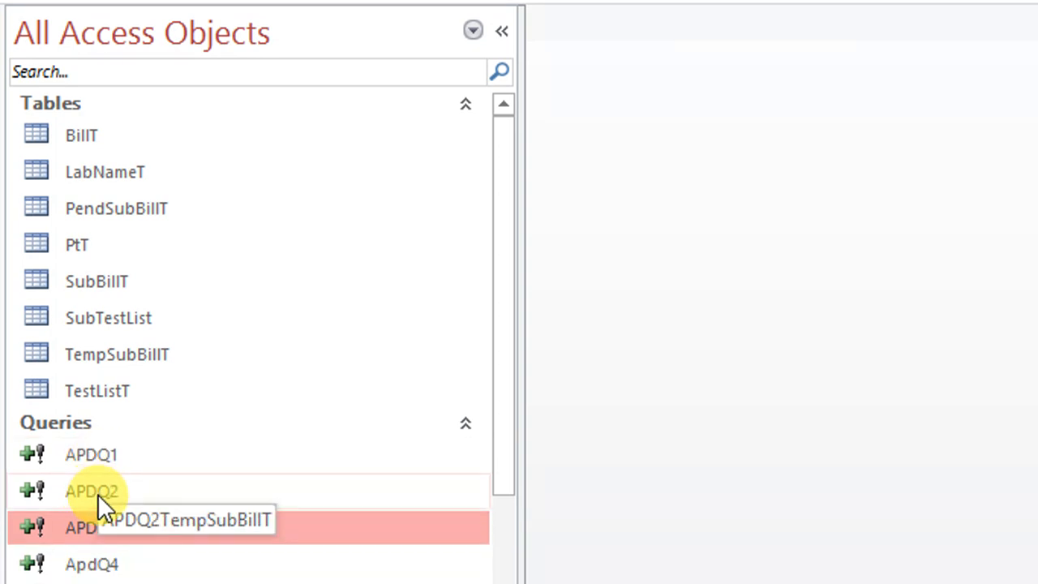
# Open the APDQ2 query in design view, inspect its source fields and append destination table, and close it without changes
pyautogui.click(93, 492)
pyautogui.rightClick(89, 493)
pyautogui.click(227, 551)
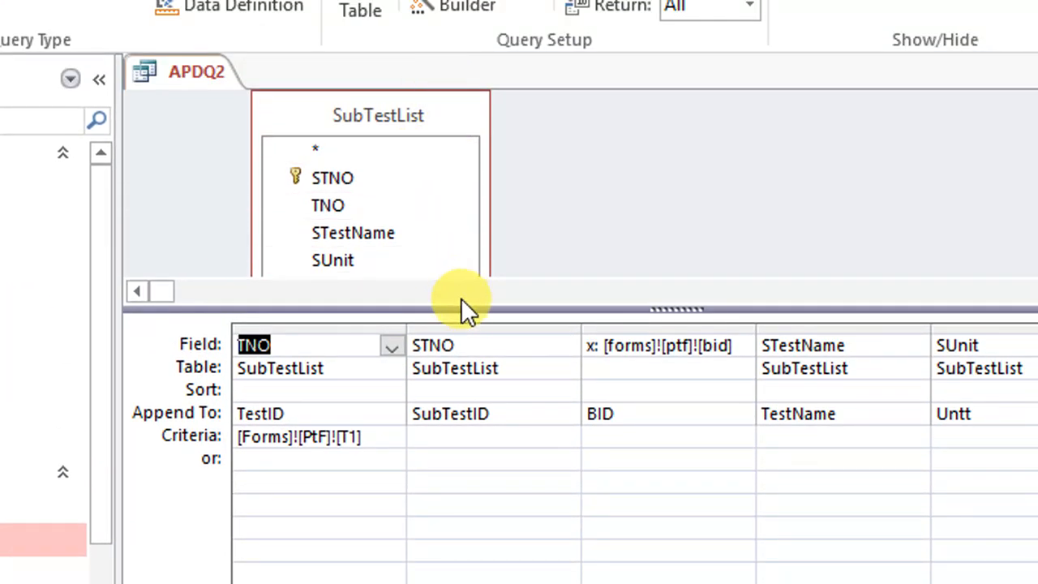
pyautogui.moveTo(463, 305); pyautogui.dragTo(484, 395)
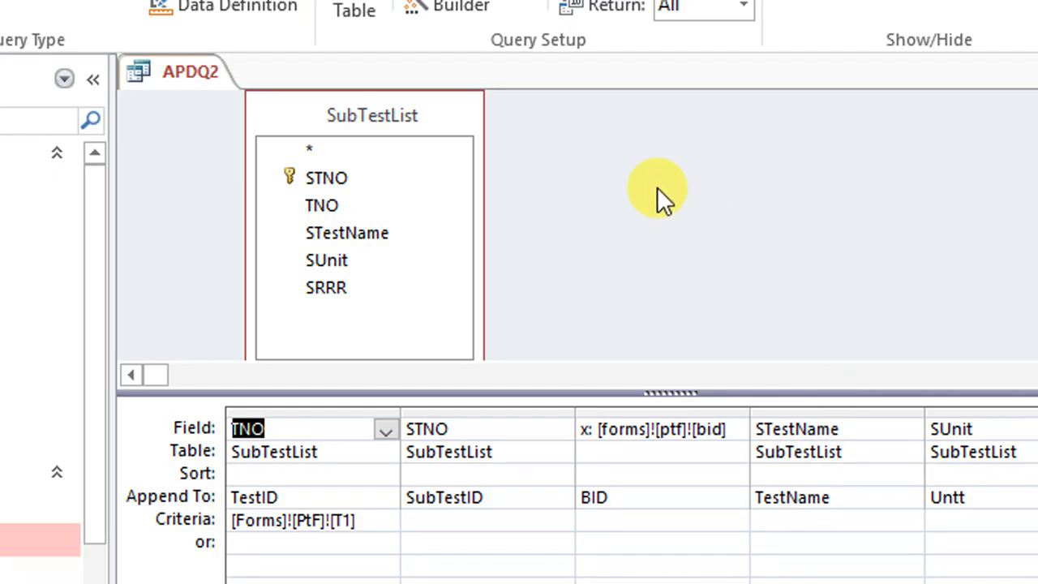
pyautogui.rightClick(657, 186)
pyautogui.moveTo(806, 356)
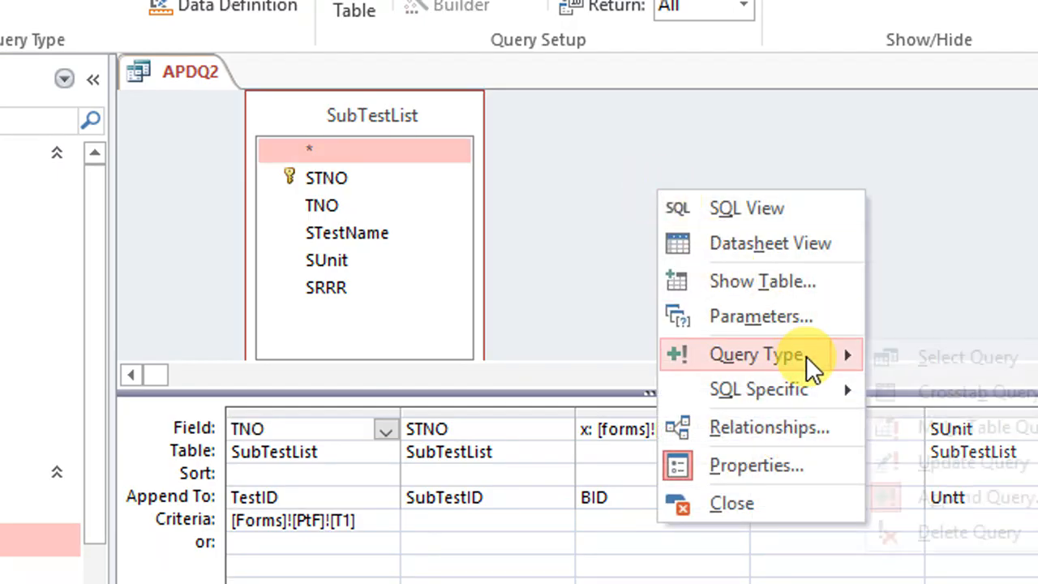
pyautogui.click(1013, 498)
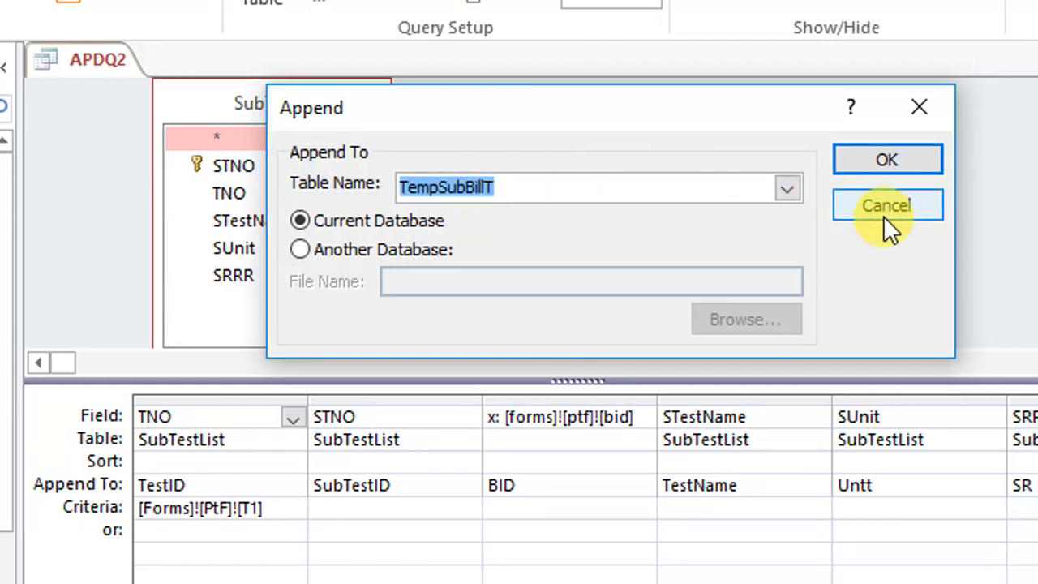
pyautogui.click(885, 215)
pyautogui.rightClick(129, 61)
pyautogui.click(180, 106)
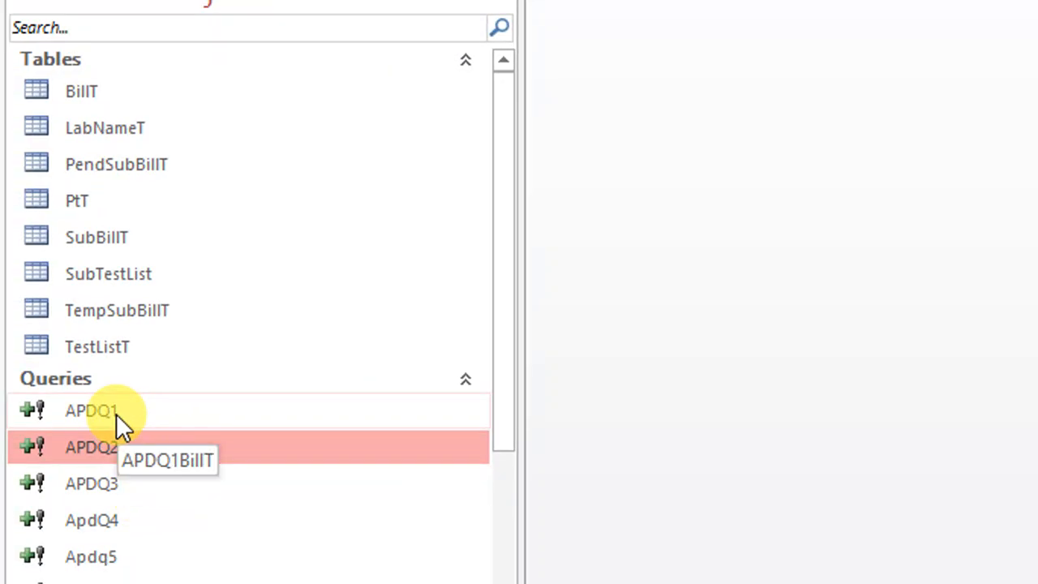
# Reopen the APDQ3 query in design view, check which table it appends to, and close it without changes
pyautogui.rightClick(95, 468)
pyautogui.click(227, 154)
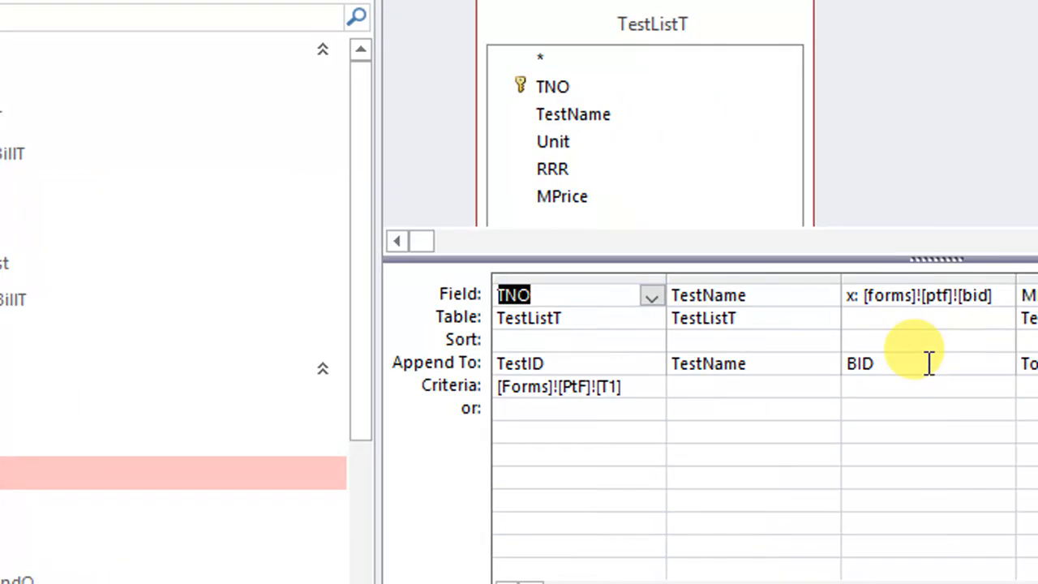
pyautogui.rightClick(841, 144)
pyautogui.moveTo(892, 307)
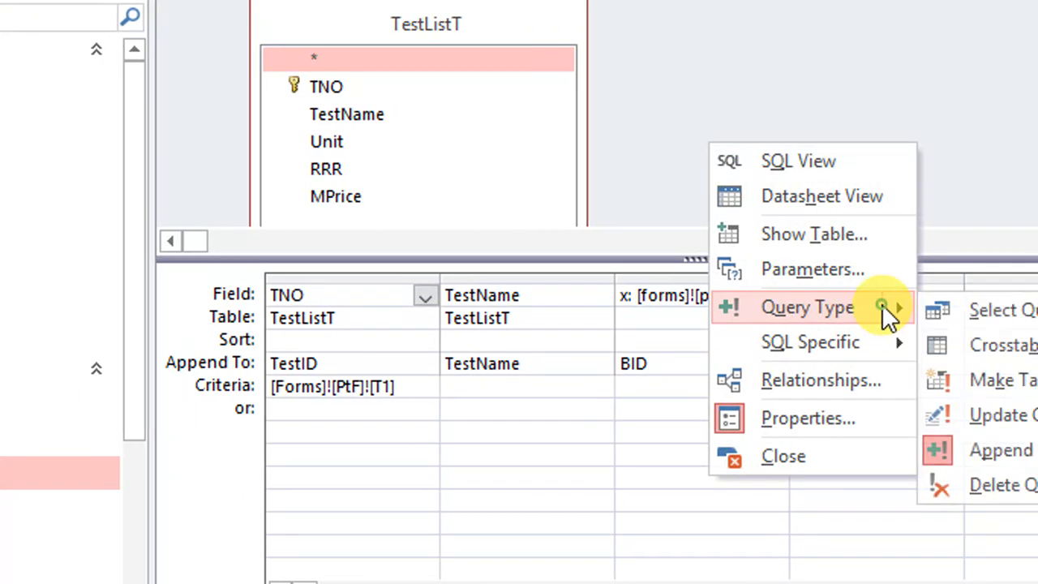
pyautogui.click(887, 449)
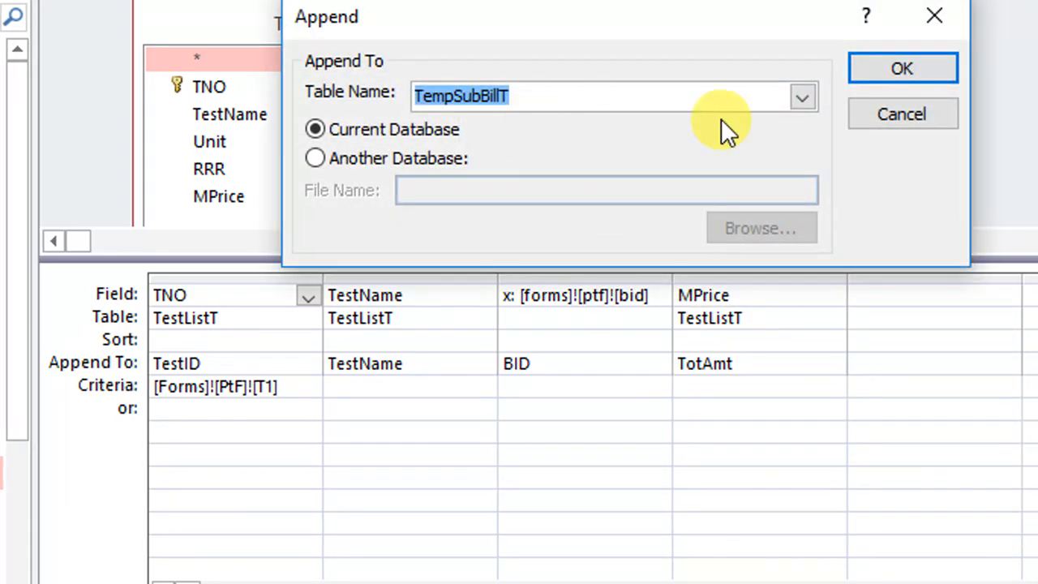
pyautogui.click(919, 112)
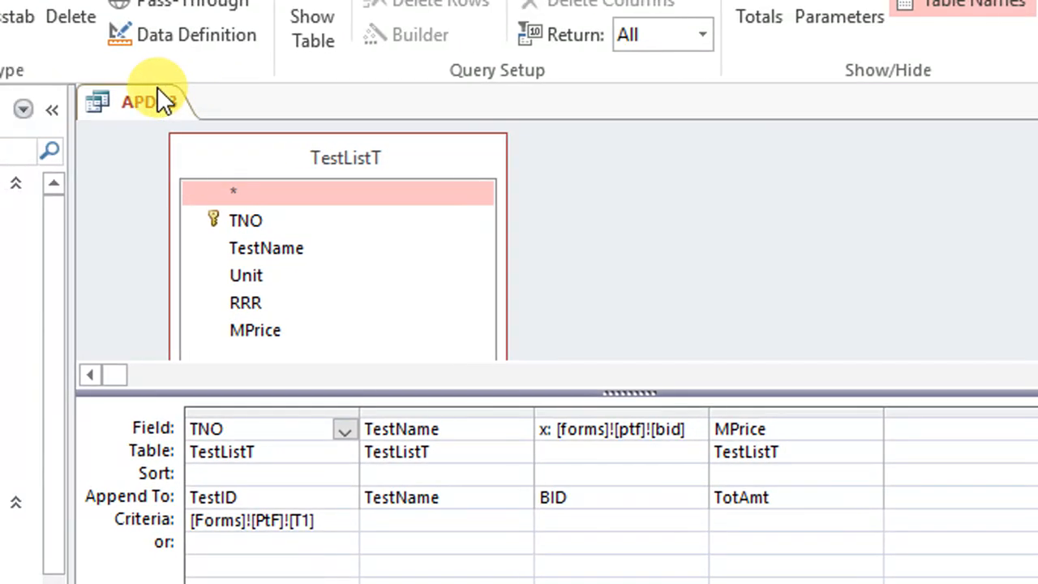
pyautogui.rightClick(159, 101)
pyautogui.click(198, 155)
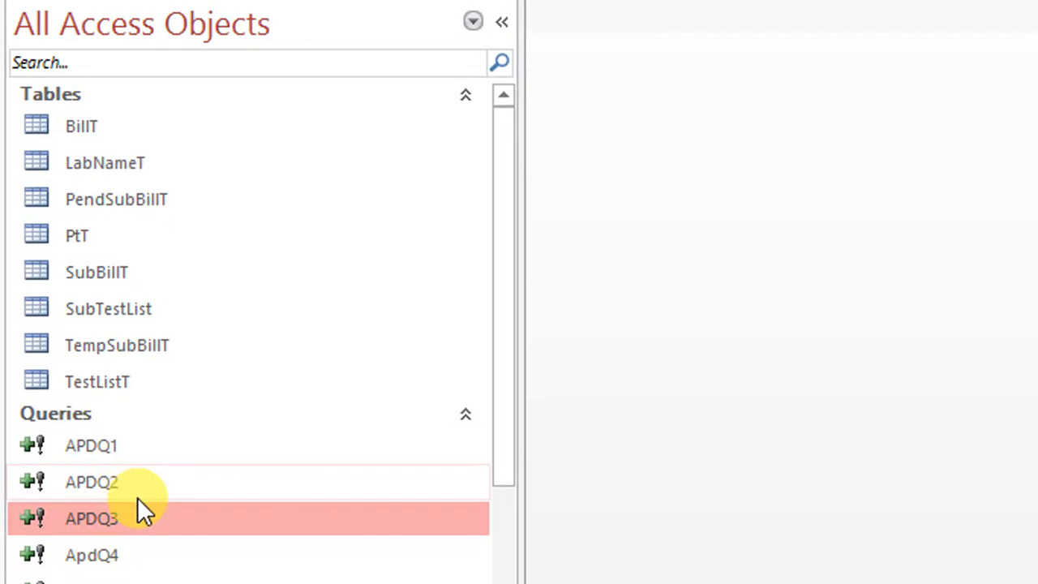
# Open the ApdQ4 query in design view, inspect its field expressions and append targets, and close it
pyautogui.rightClick(96, 487)
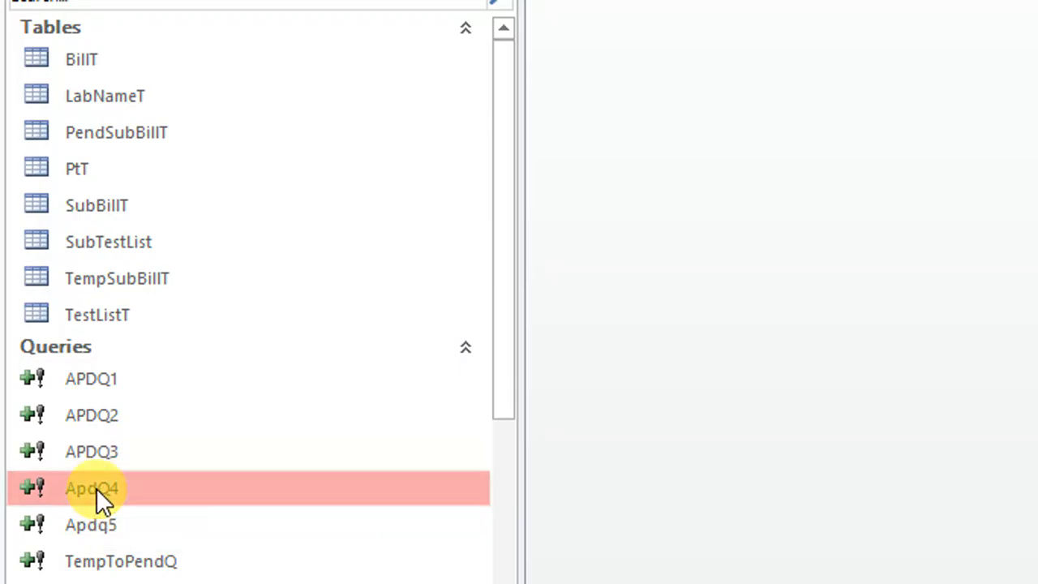
pyautogui.click(234, 172)
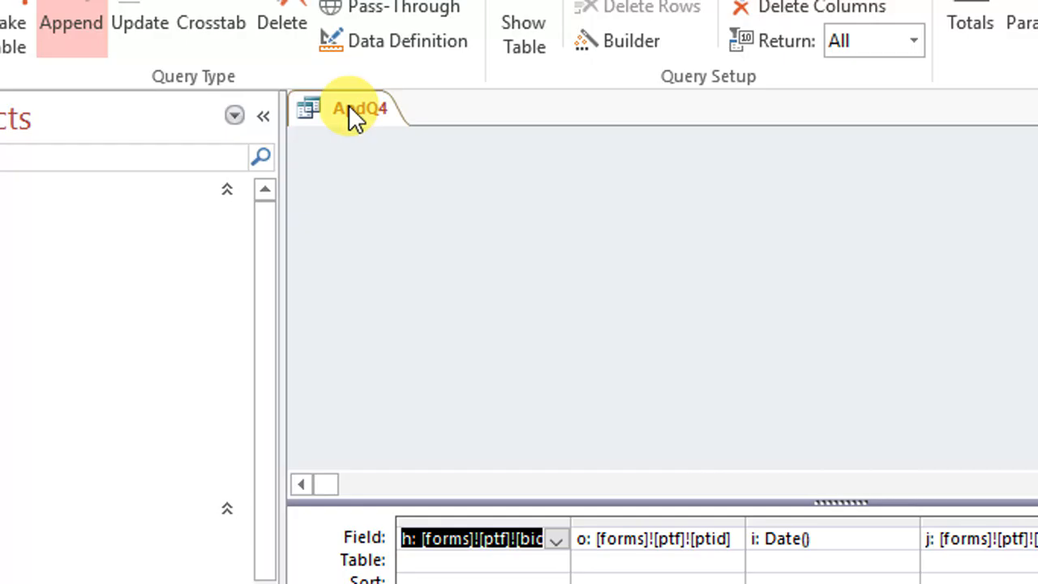
pyautogui.rightClick(349, 114)
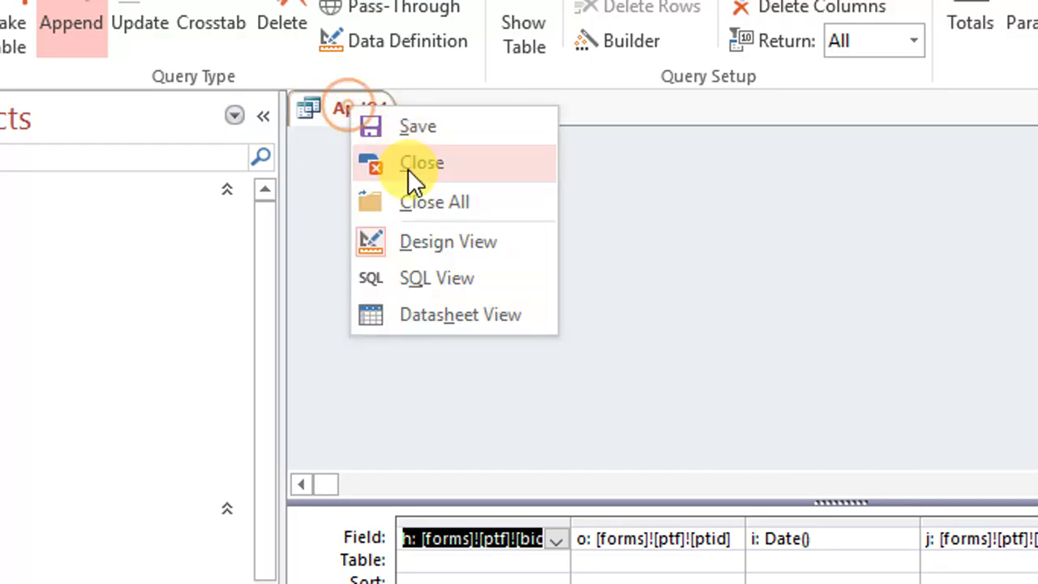
pyautogui.click(407, 167)
# Open the Apdq5 query in design view and check its source table and append destination, leaving the append settings as they are
pyautogui.rightClick(102, 500)
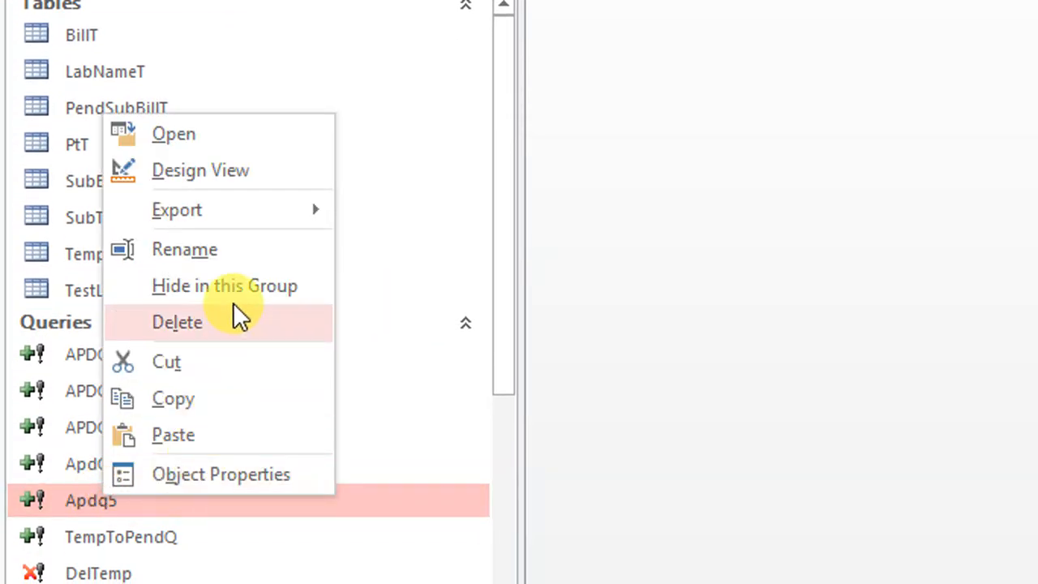
pyautogui.click(258, 172)
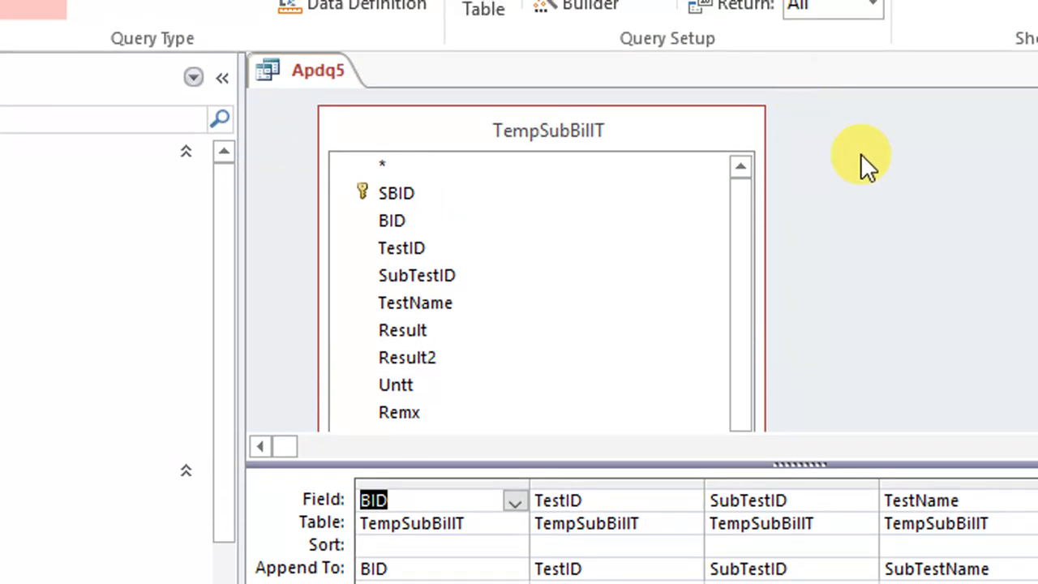
pyautogui.rightClick(879, 114)
pyautogui.moveTo(1037, 314)
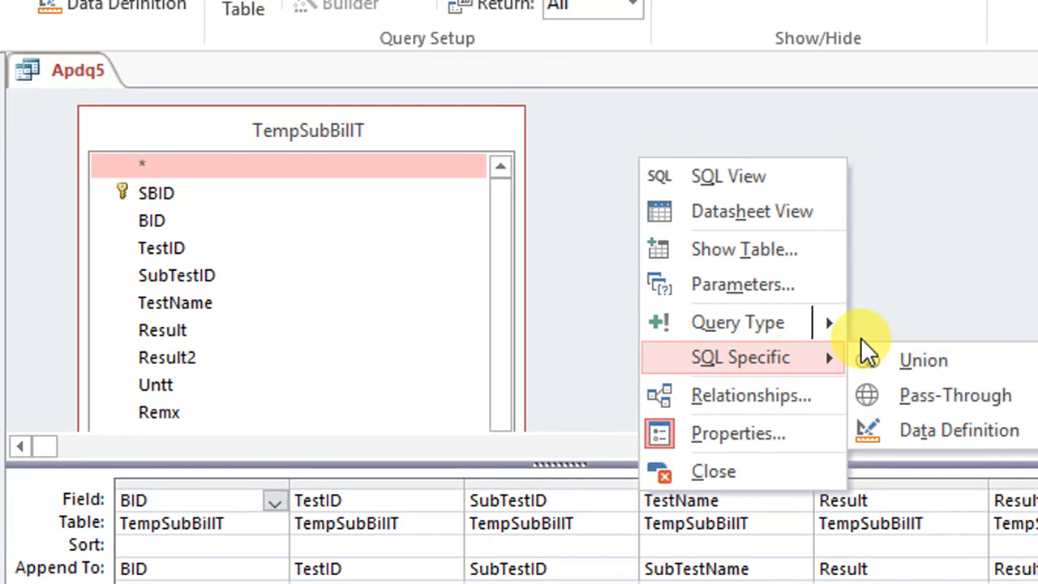
pyautogui.moveTo(902, 322)
pyautogui.click(881, 470)
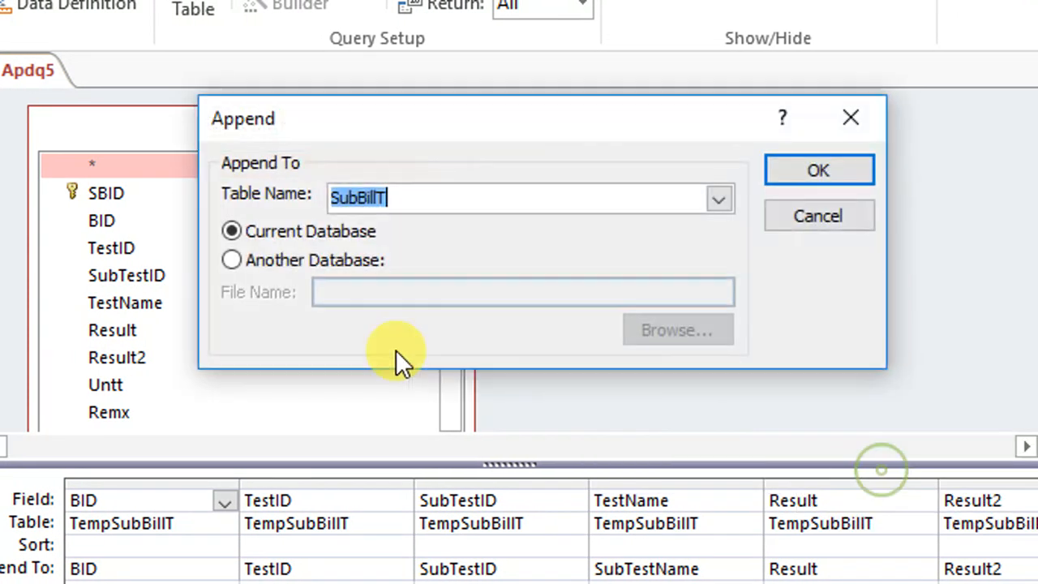
pyautogui.moveTo(368, 134); pyautogui.dragTo(315, 276)
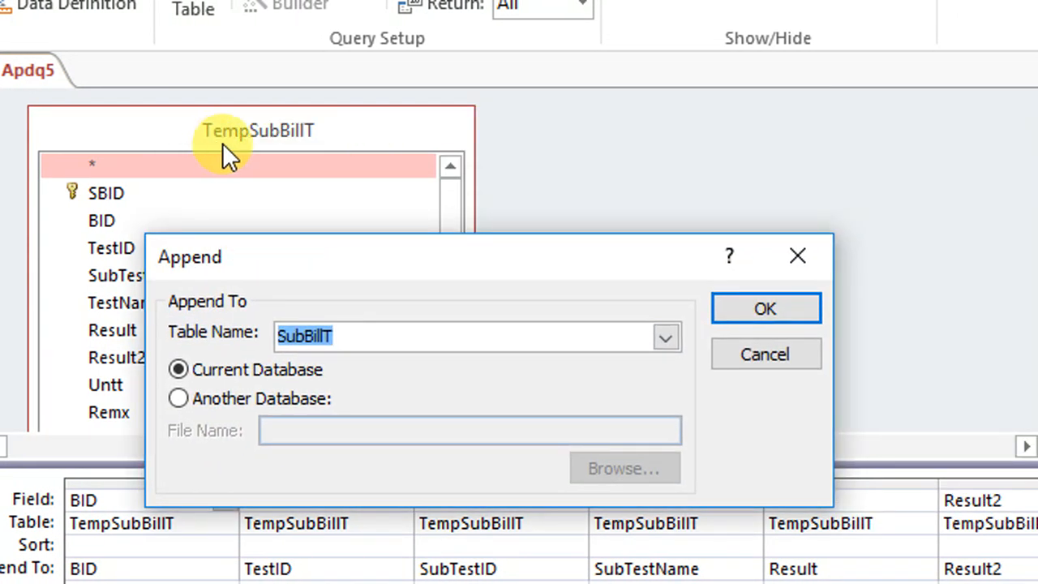
pyautogui.click(763, 358)
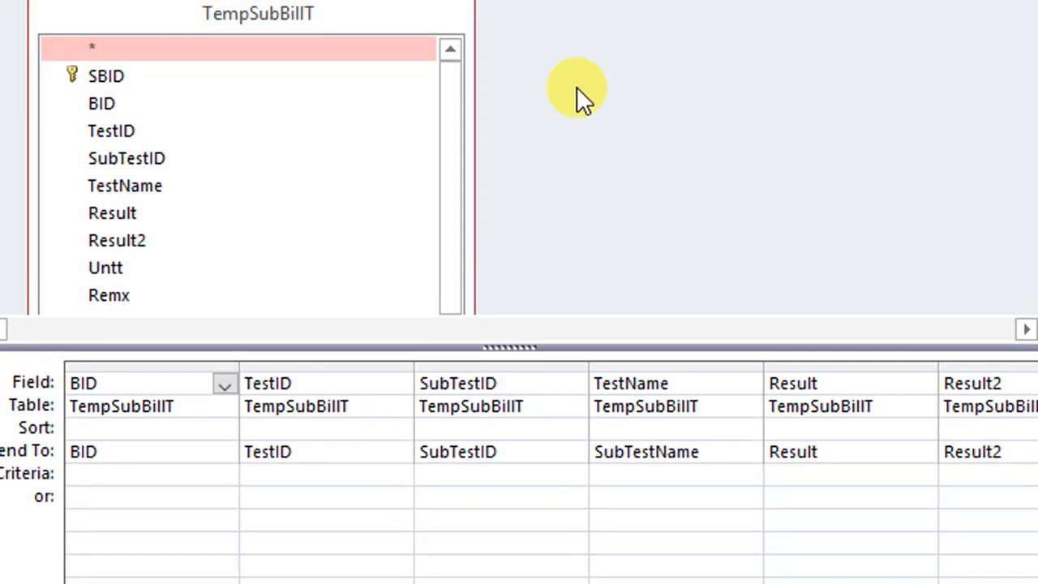
pyautogui.rightClick(576, 204)
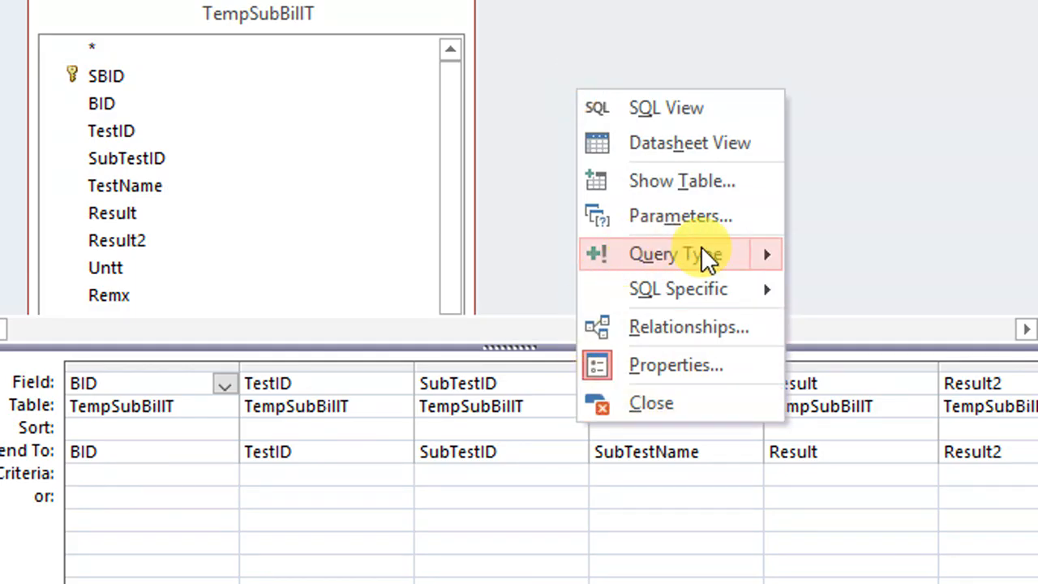
pyautogui.moveTo(703, 258)
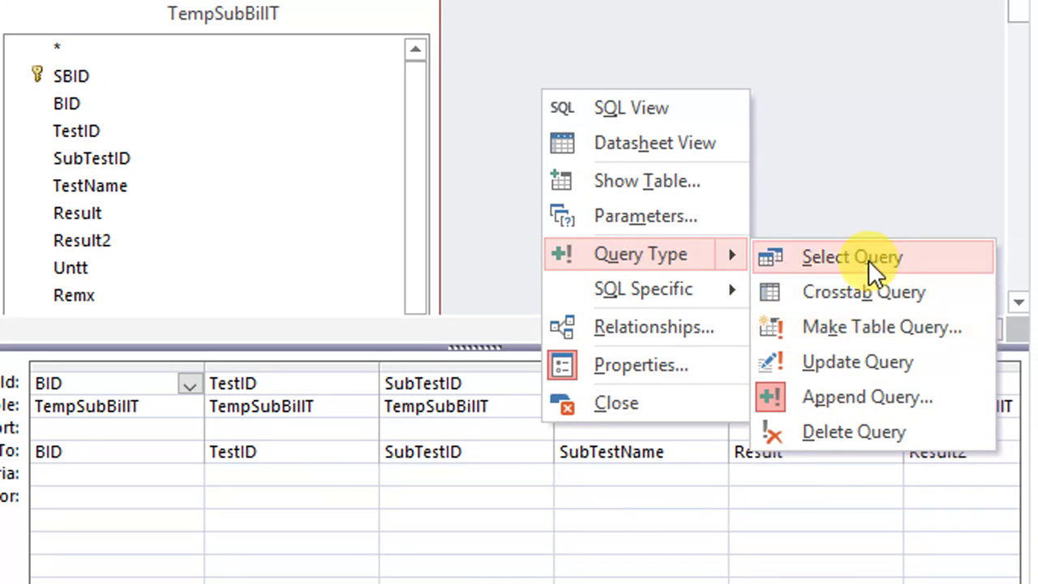
pyautogui.click(879, 379)
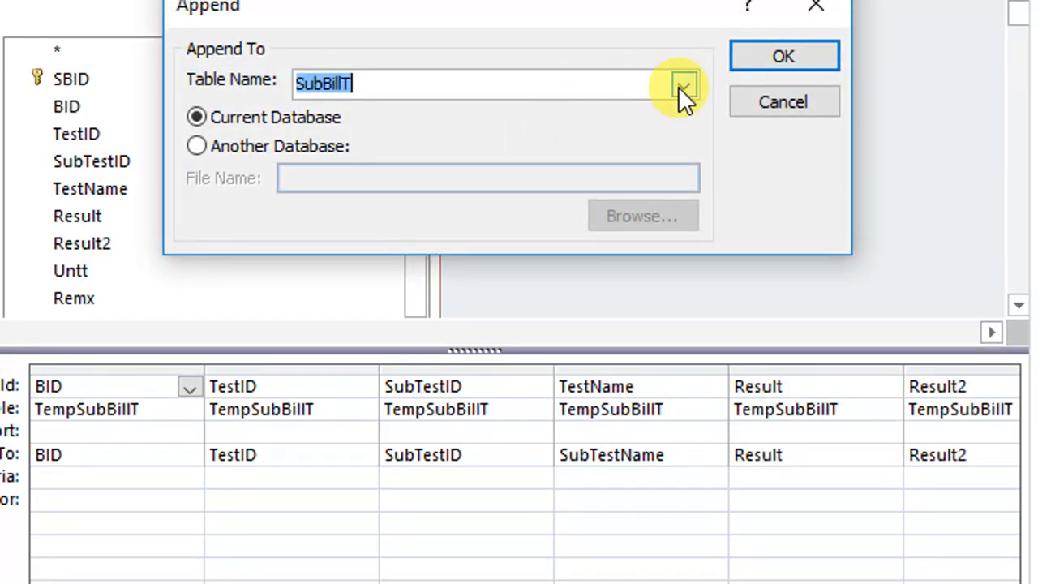
pyautogui.click(783, 105)
# Remove the TempSubBillT table from the Apdq5 query and check its append destination without changing it
pyautogui.rightClick(288, 20)
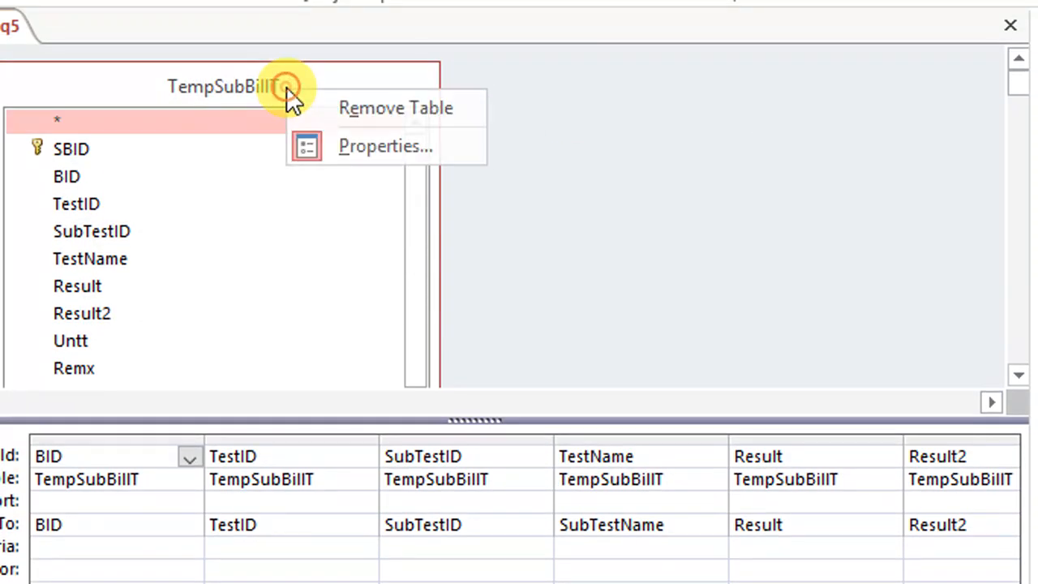
pyautogui.click(351, 107)
pyautogui.rightClick(158, 96)
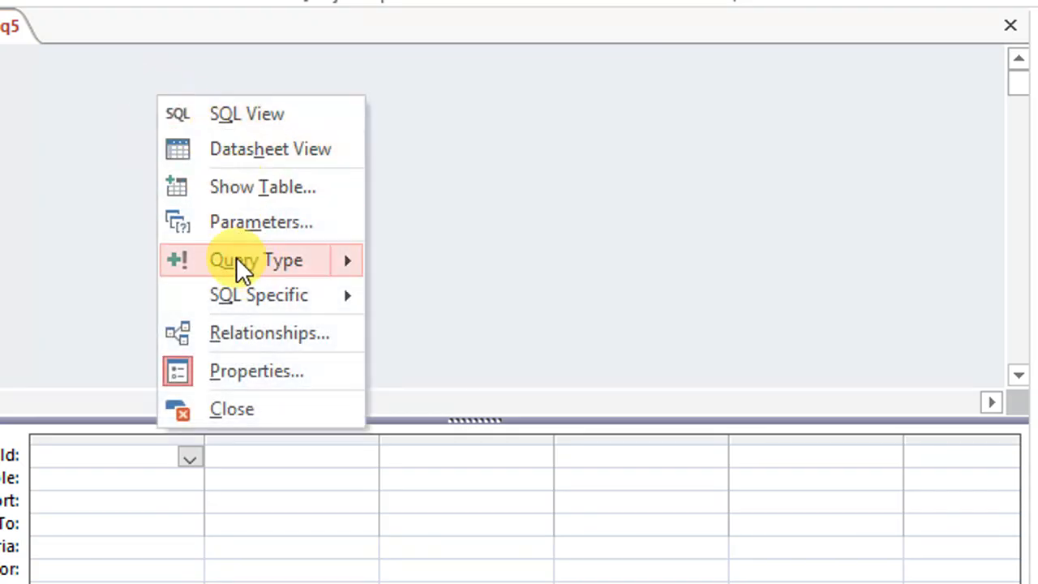
pyautogui.moveTo(300, 261)
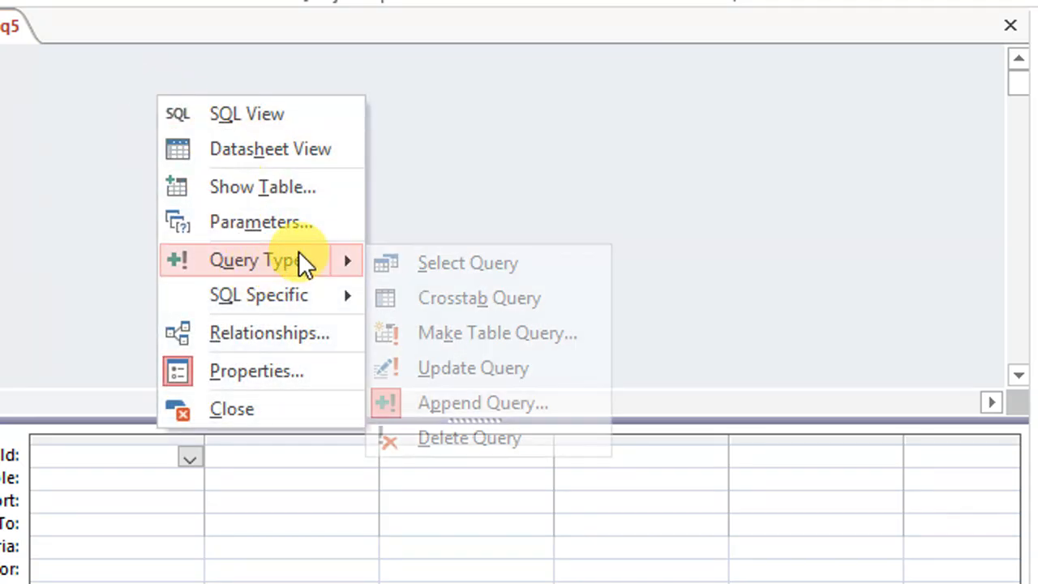
pyautogui.click(480, 403)
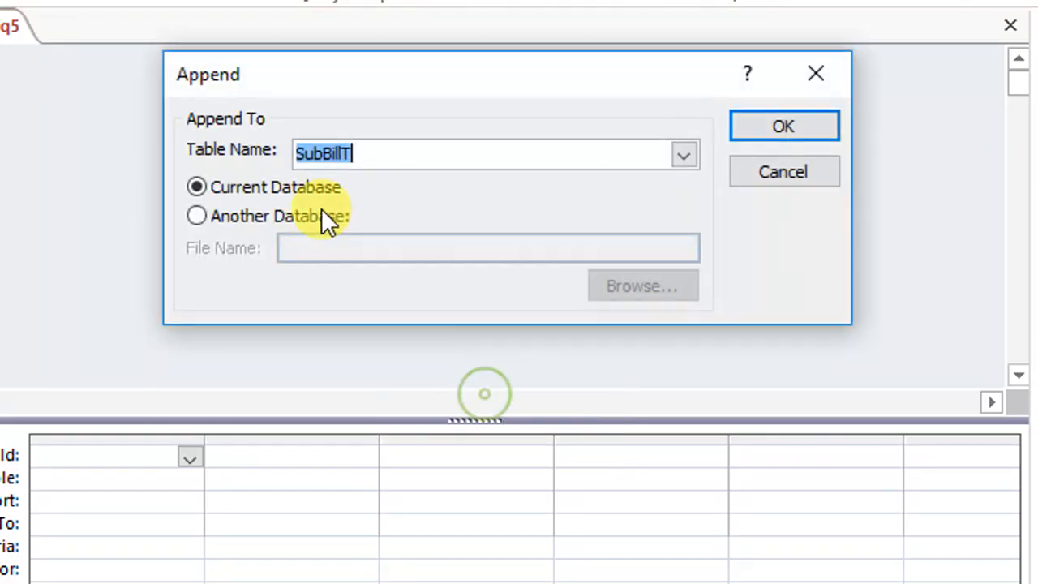
pyautogui.click(735, 168)
# Add the PendSubBillT table to the Apdq5 query as its source
pyautogui.rightClick(300, 166)
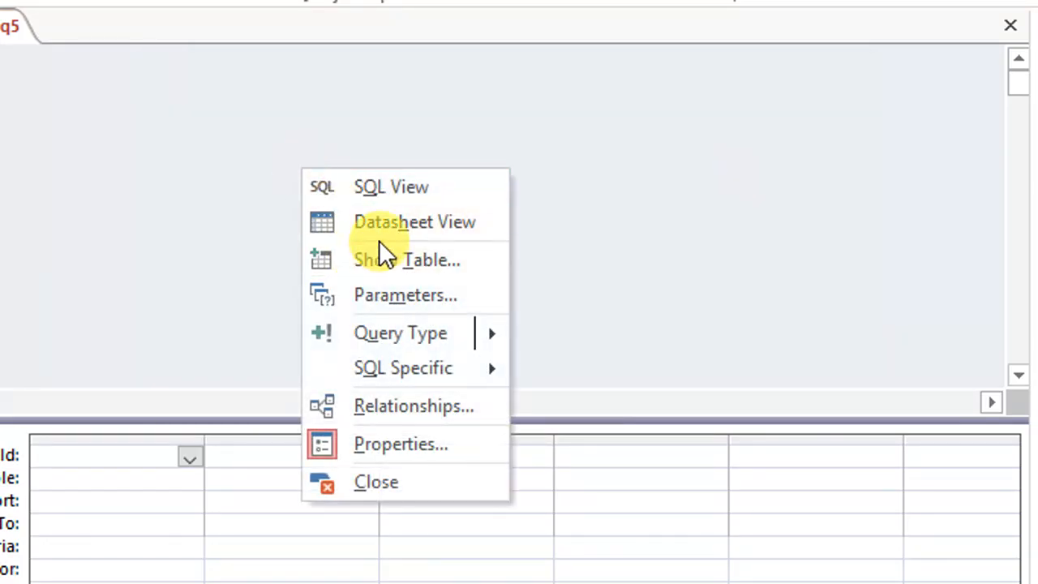
pyautogui.click(381, 258)
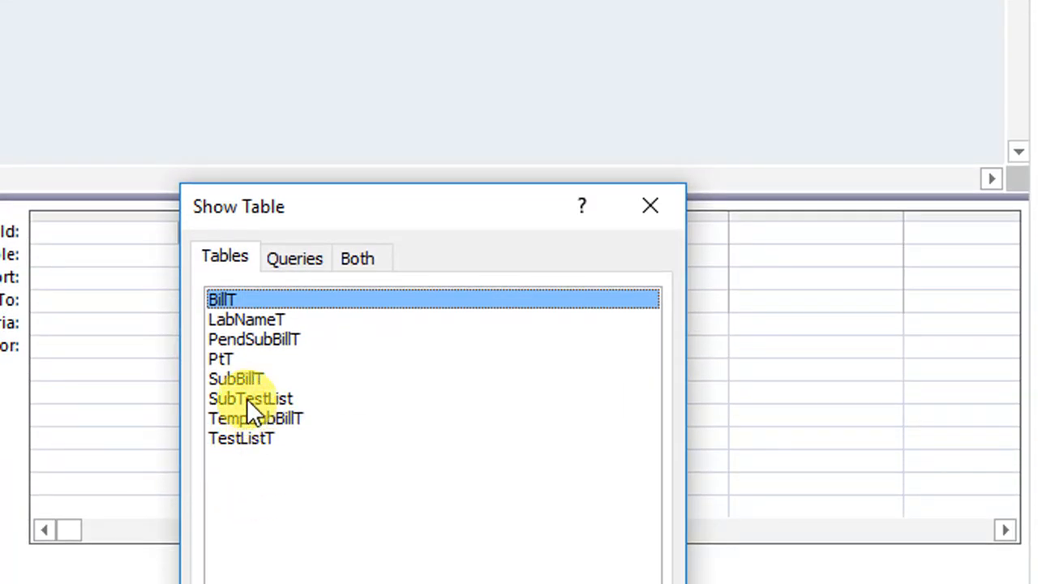
pyautogui.click(253, 339)
pyautogui.click(489, 527)
pyautogui.click(588, 504)
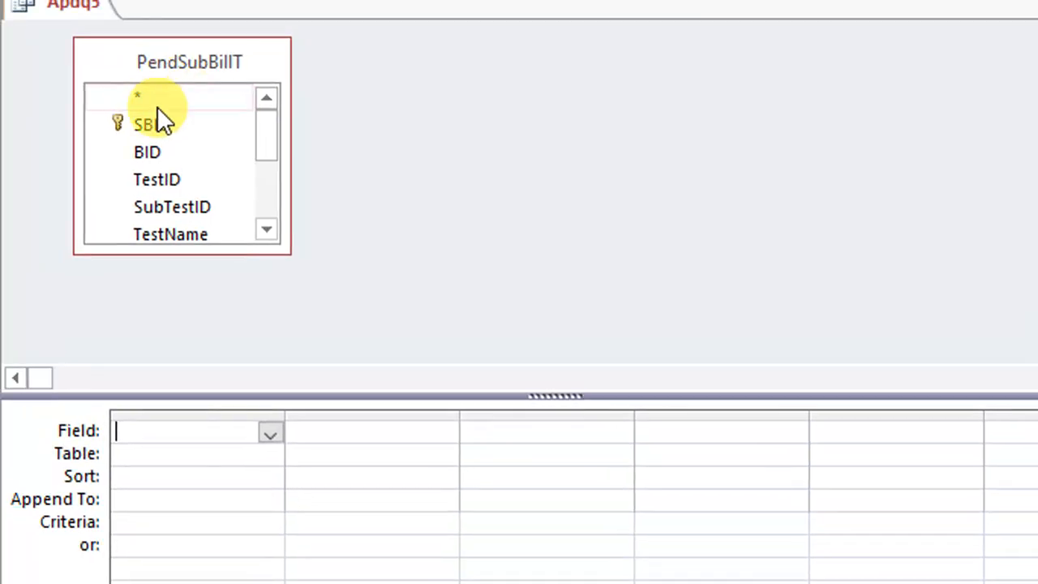
# Add all PendSubBillT fields from BID through SR to the design grid of the Apdq5 query
pyautogui.click(162, 151)
pyautogui.scroll(-5, 176, 215)
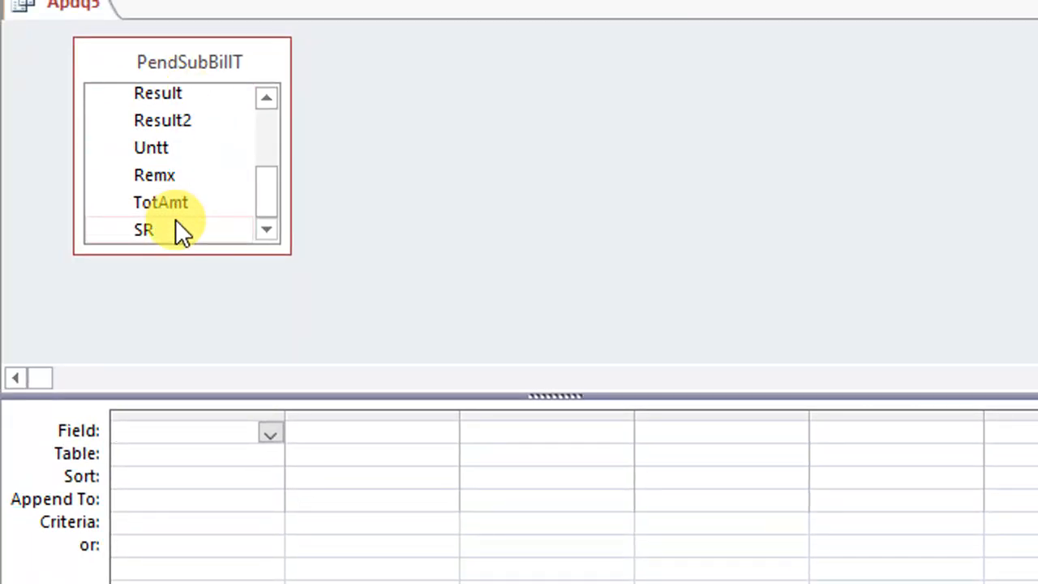
pyautogui.keyDown('shift'); pyautogui.click(175, 220); pyautogui.keyUp('shift')
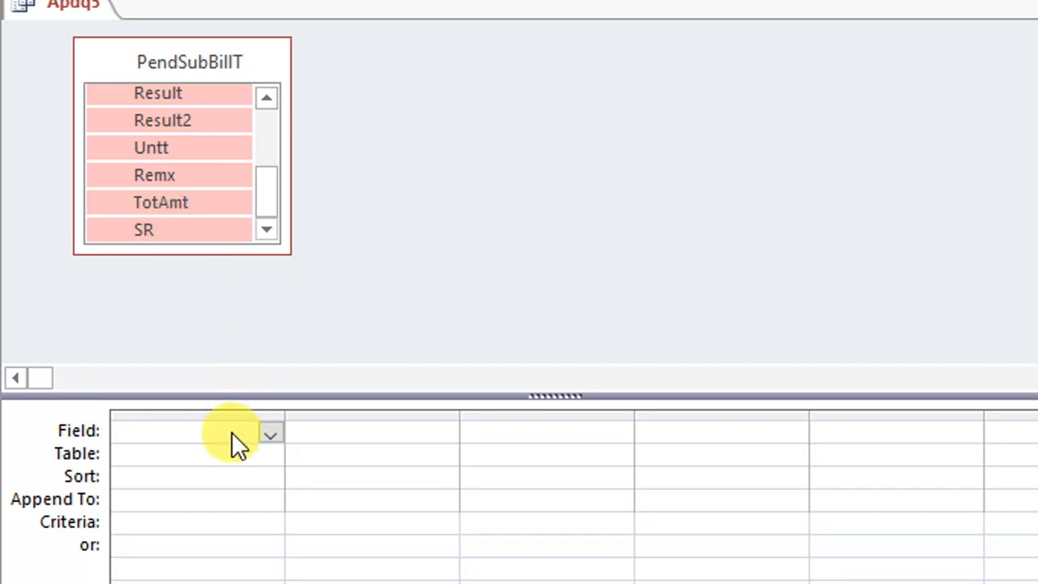
pyautogui.moveTo(158, 244); pyautogui.dragTo(197, 430)
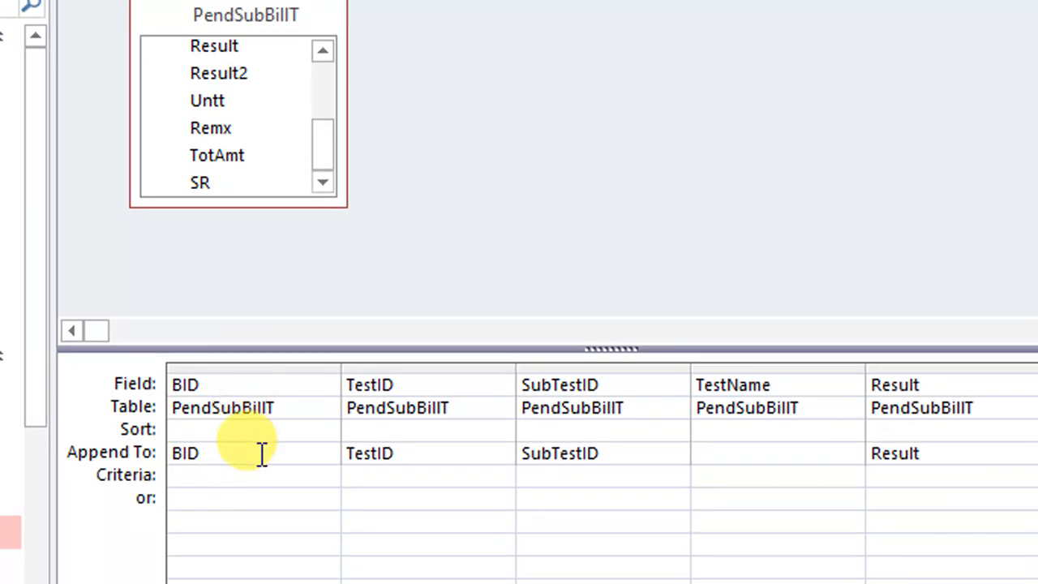
# Check the append targets of the Apdq5 columns and set the target of the TestName column to SubTestName
pyautogui.click(759, 458)
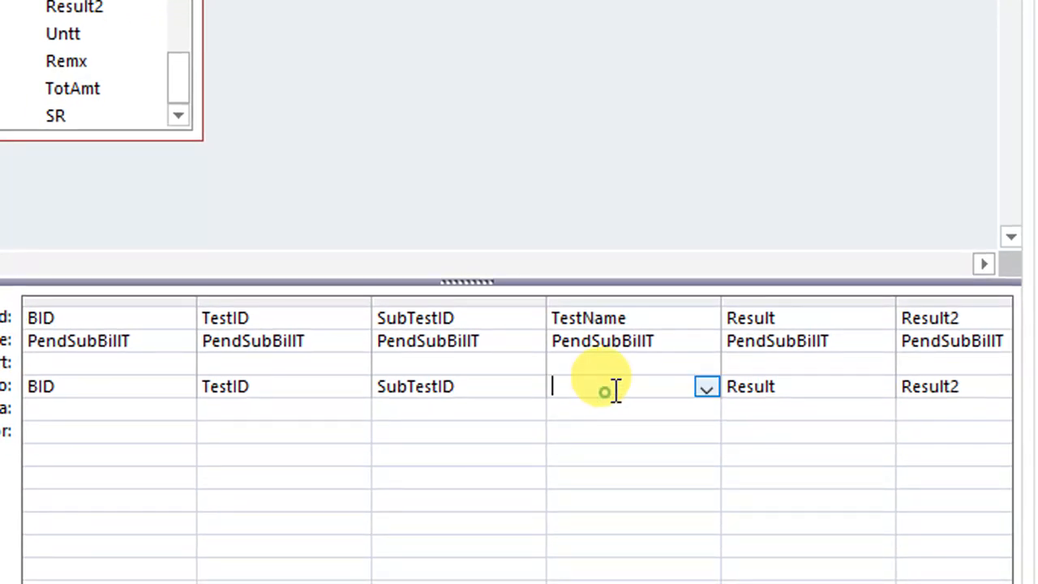
pyautogui.click(702, 388)
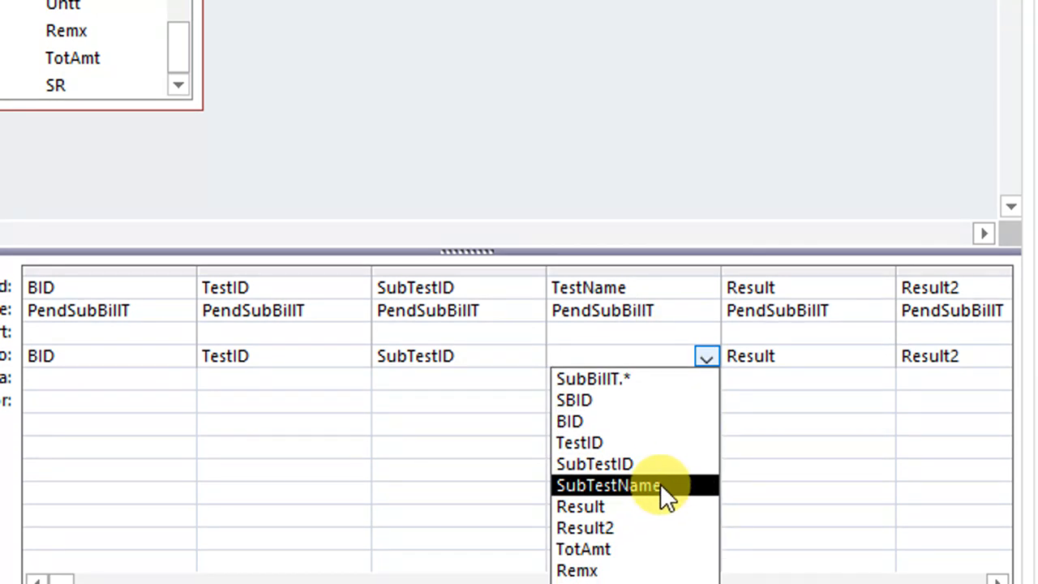
pyautogui.click(805, 450)
pyautogui.click(995, 581)
pyautogui.click(996, 581)
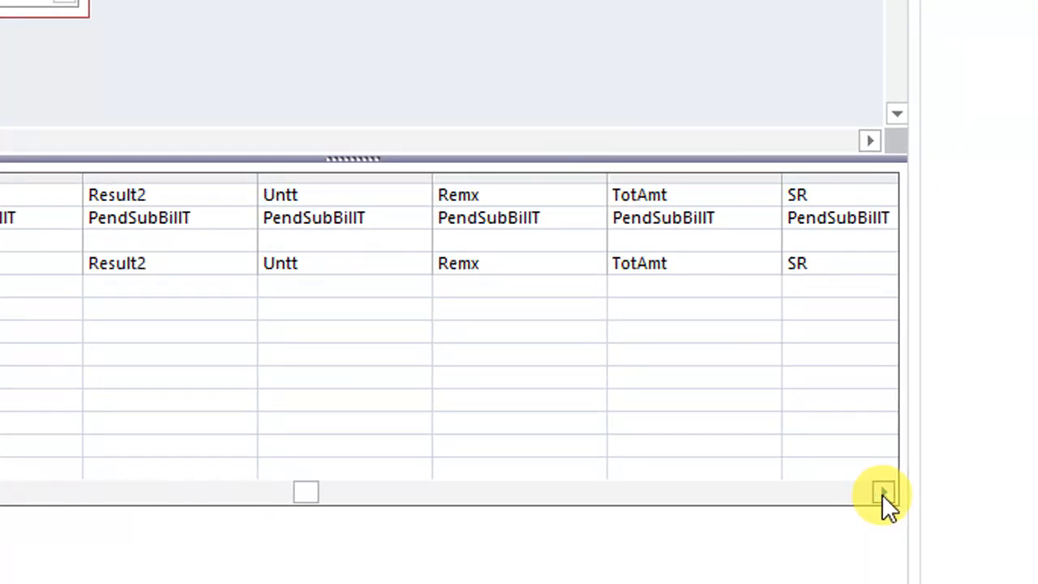
pyautogui.click(995, 581)
pyautogui.moveTo(558, 489); pyautogui.dragTo(72, 417)
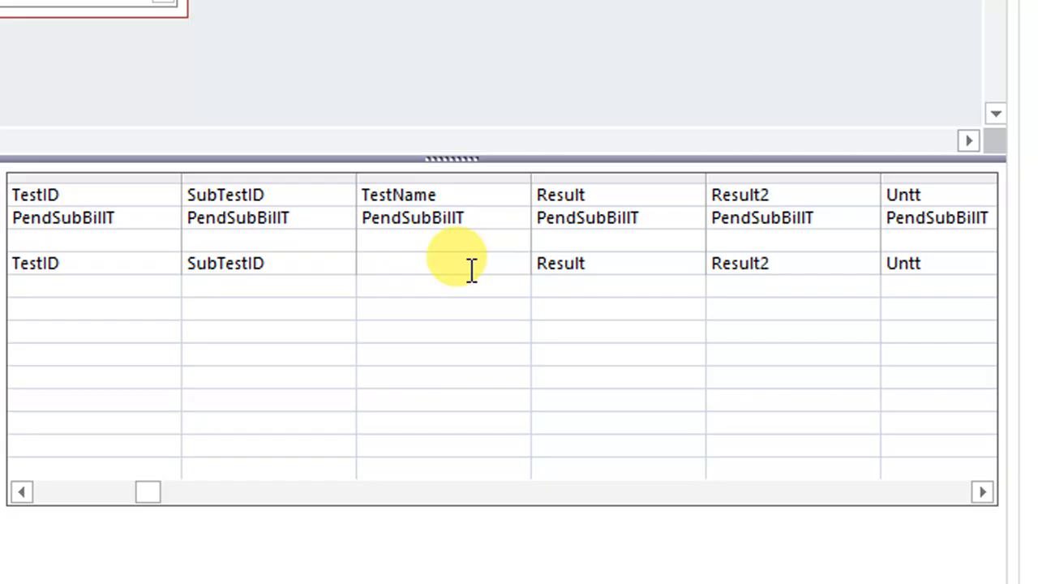
pyautogui.click(471, 270)
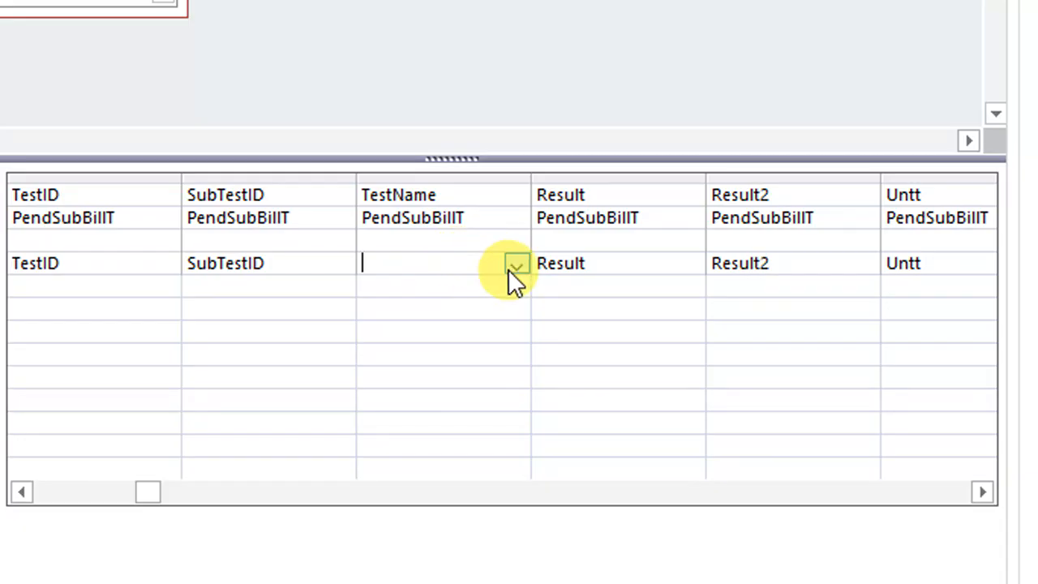
pyautogui.click(513, 265)
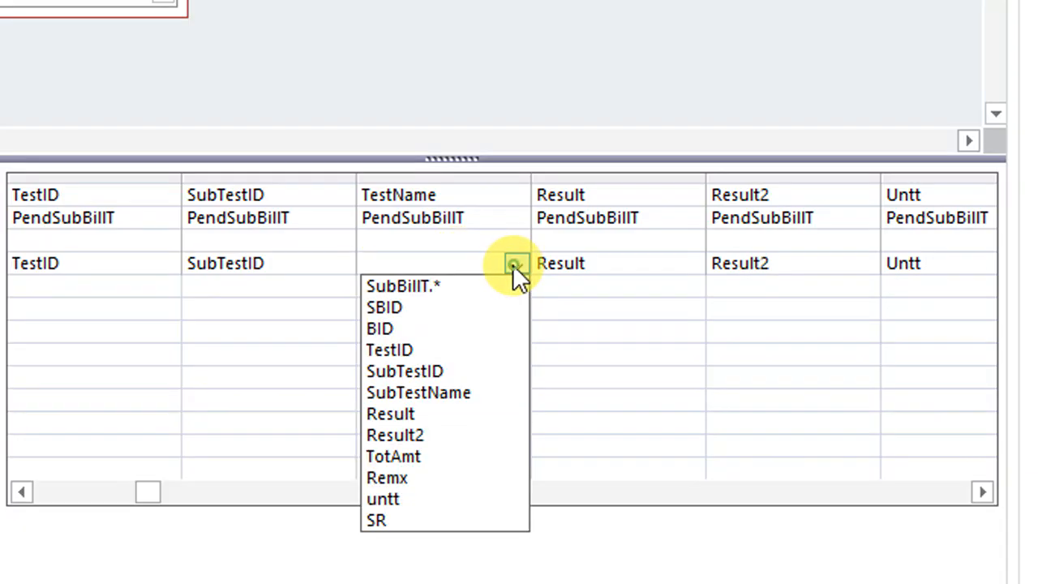
pyautogui.click(457, 391)
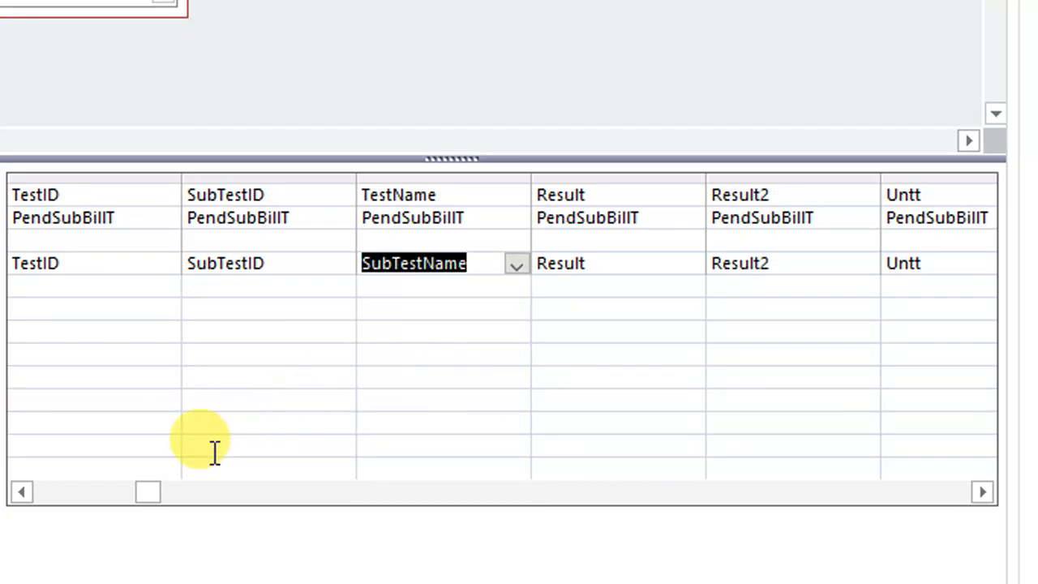
# Save the Apdq5 query and close it
pyautogui.moveTo(149, 491); pyautogui.dragTo(50, 492)
pyautogui.rightClick(161, 90)
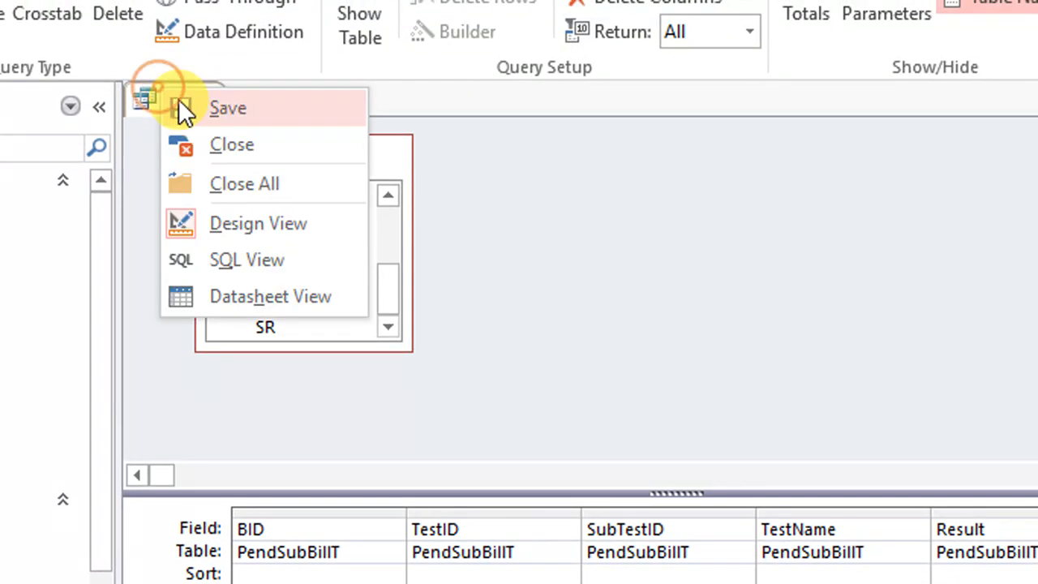
pyautogui.click(177, 99)
pyautogui.rightClick(178, 103)
pyautogui.click(235, 162)
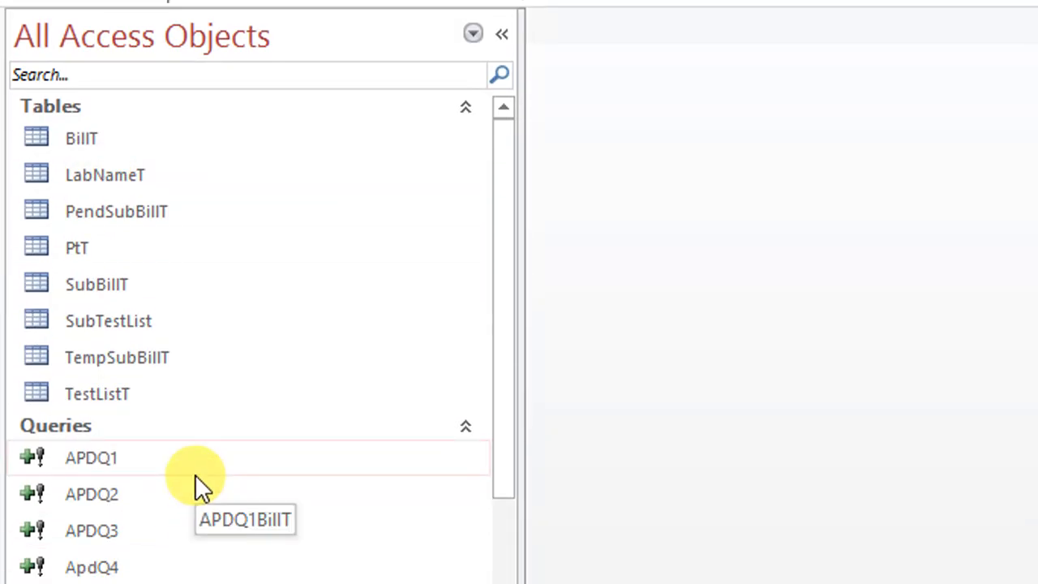
pyautogui.click(551, 556)
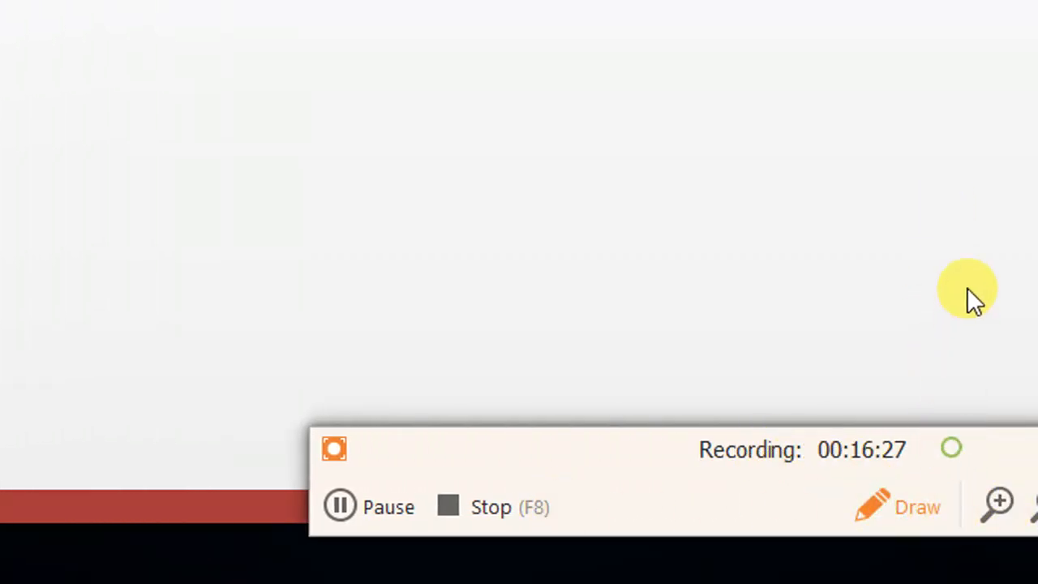
pyautogui.click(921, 509)
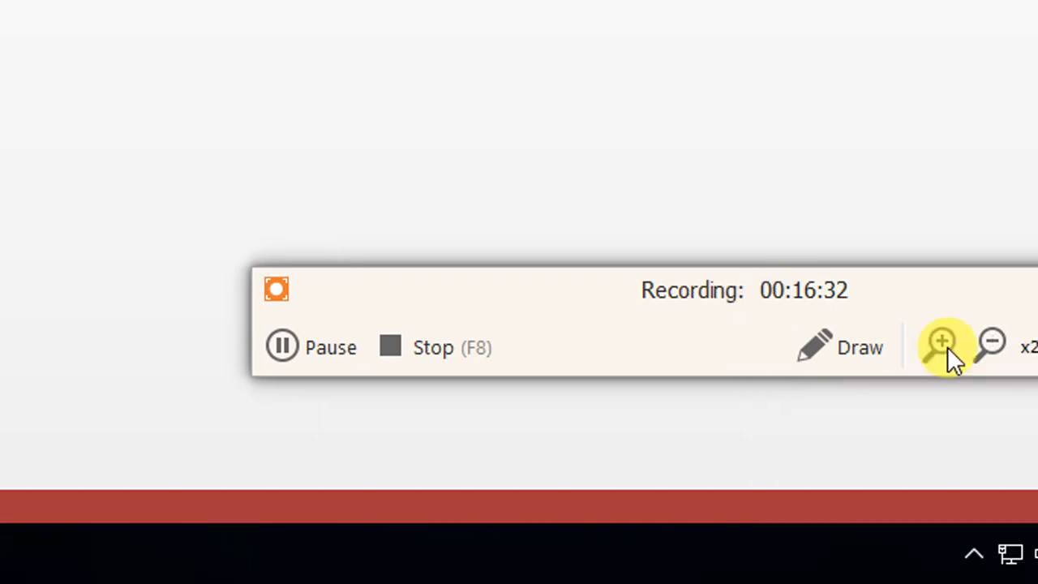
pyautogui.click(839, 347)
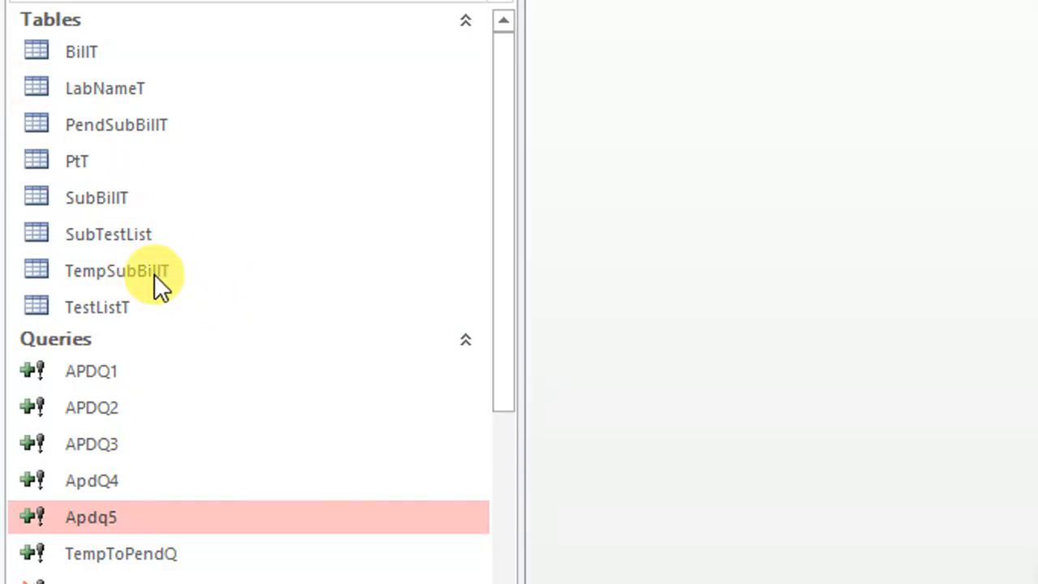
pyautogui.moveTo(217, 271); pyautogui.dragTo(177, 270)
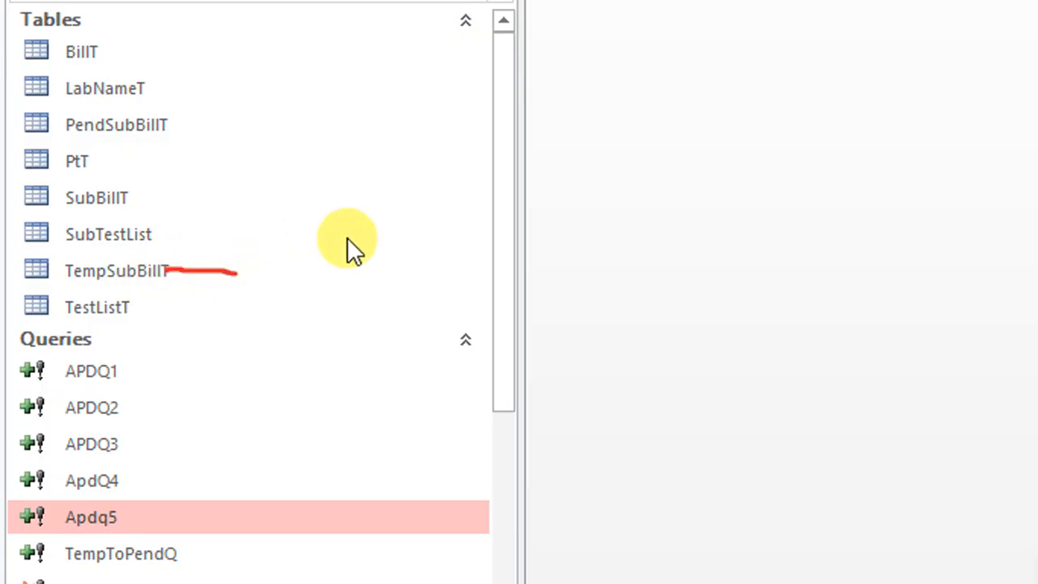
pyautogui.moveTo(336, 185); pyautogui.dragTo(133, 200)
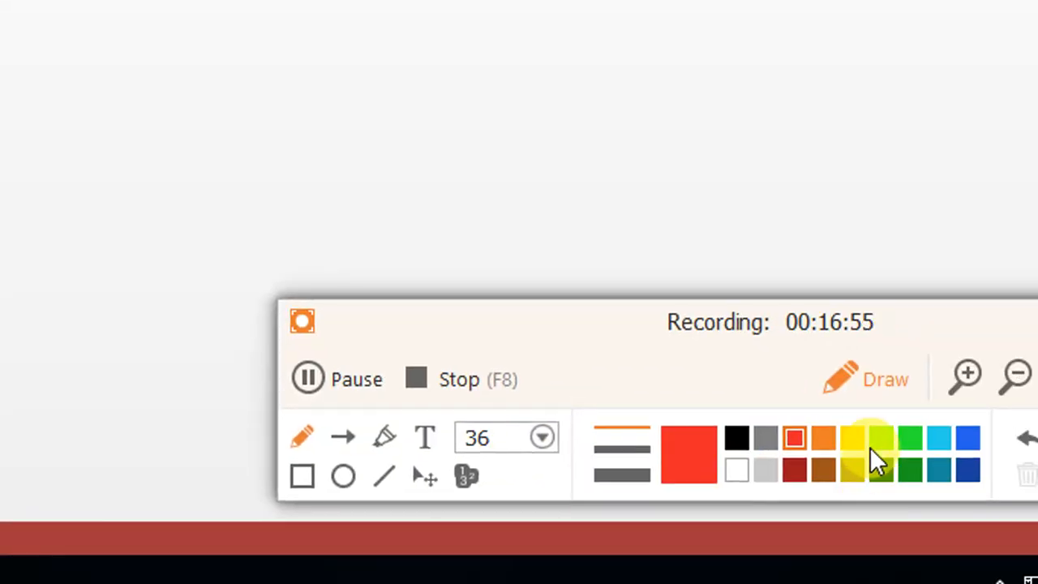
pyautogui.click(874, 445)
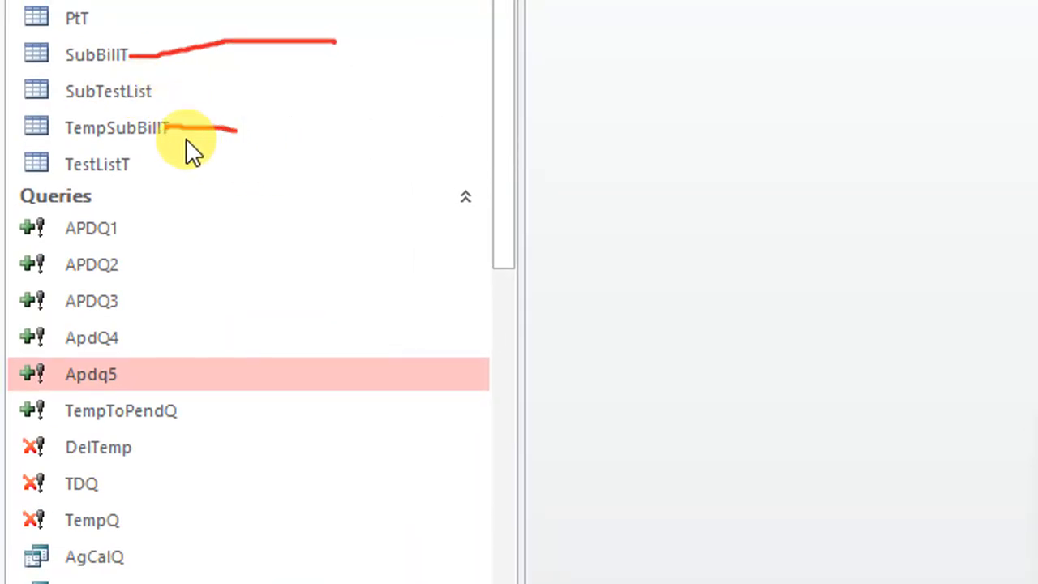
pyautogui.moveTo(166, 130); pyautogui.dragTo(257, 150)
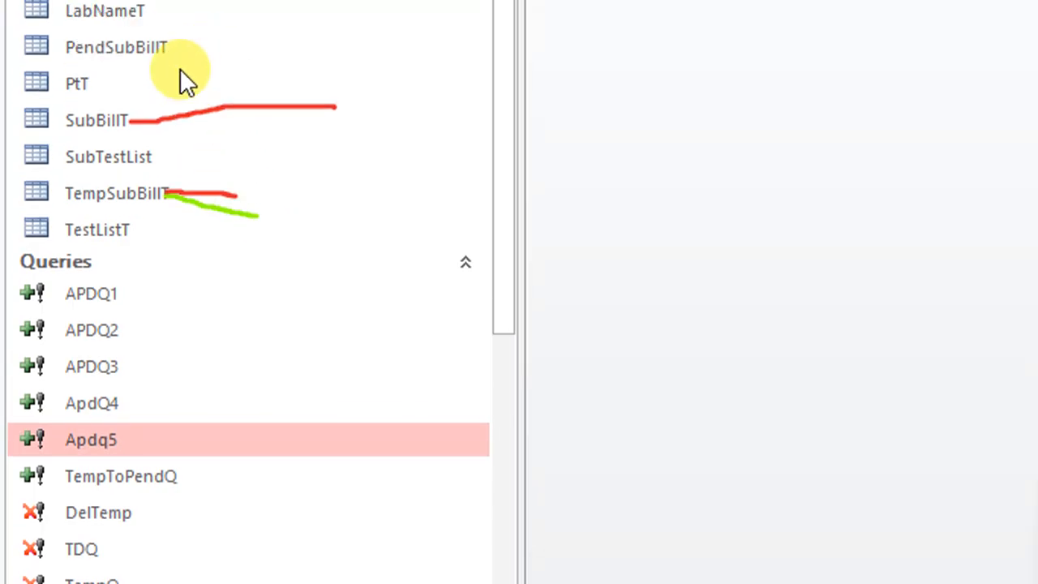
pyautogui.moveTo(160, 103); pyautogui.dragTo(290, 102)
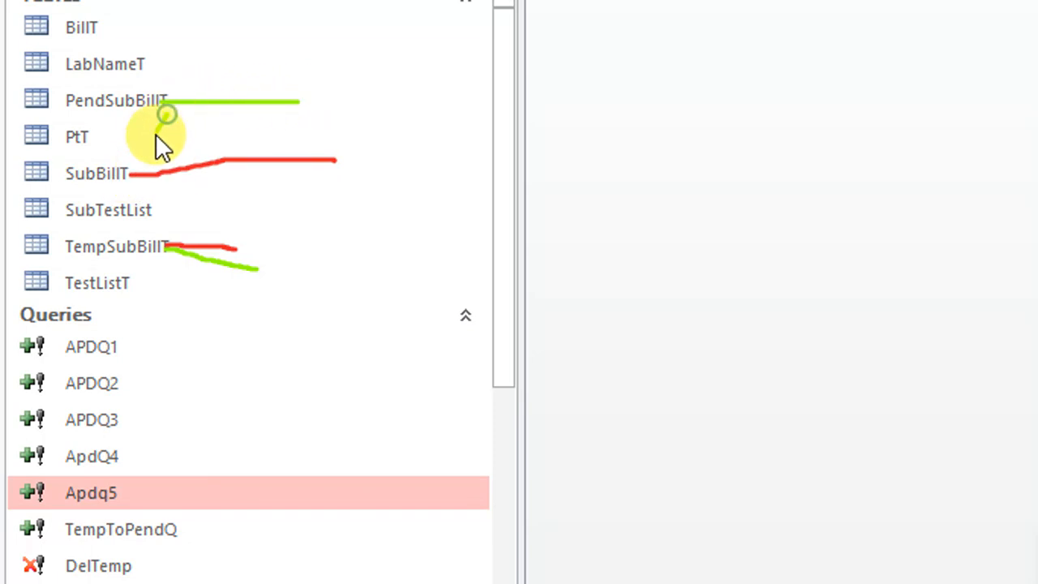
pyautogui.moveTo(157, 135); pyautogui.dragTo(130, 160)
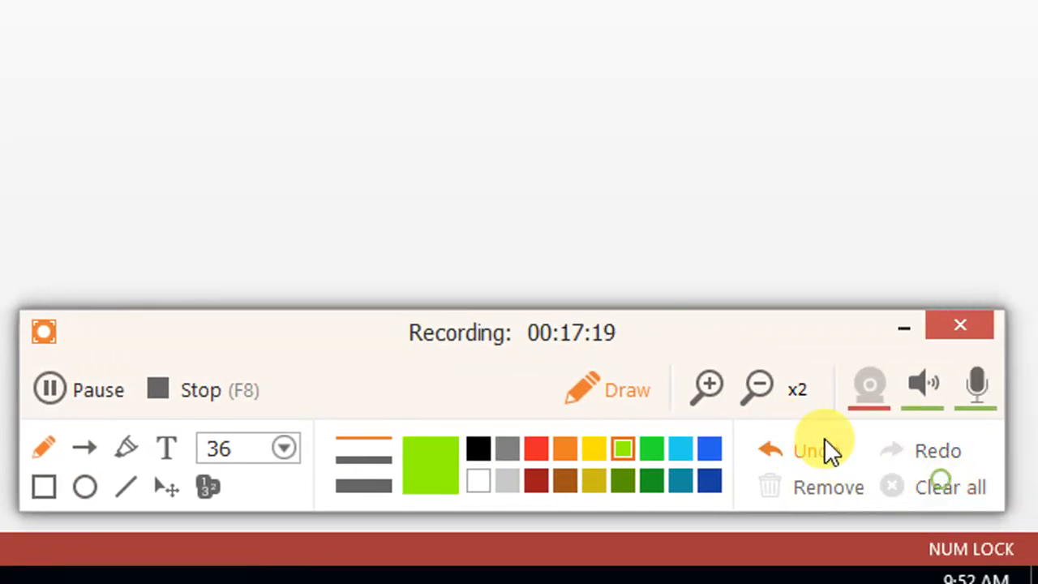
pyautogui.click(588, 385)
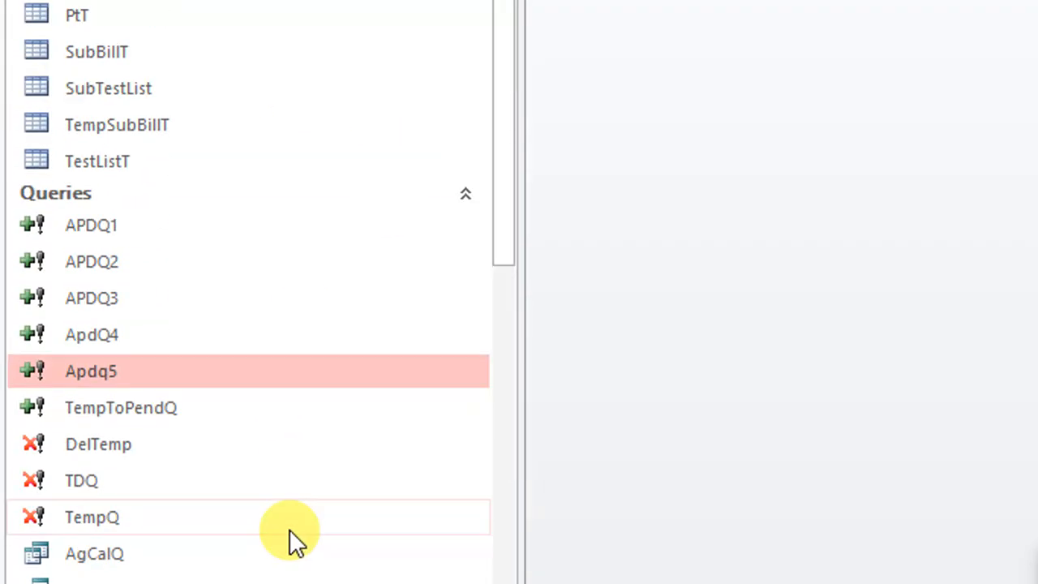
# Open the TempQ delete query in design view, check which table it deletes from, and close it
pyautogui.scroll(-2, 297, 332)
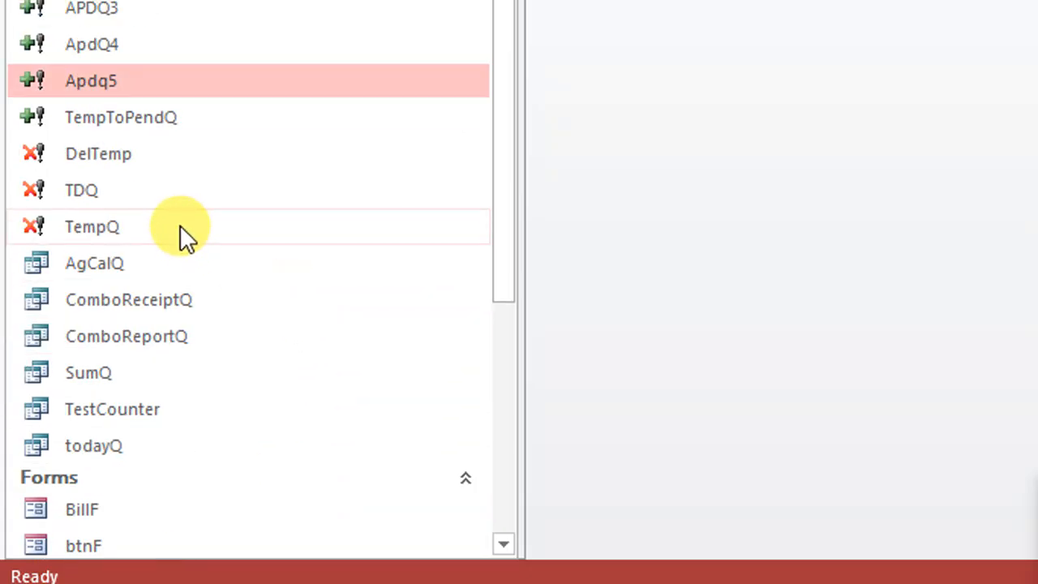
pyautogui.rightClick(118, 155)
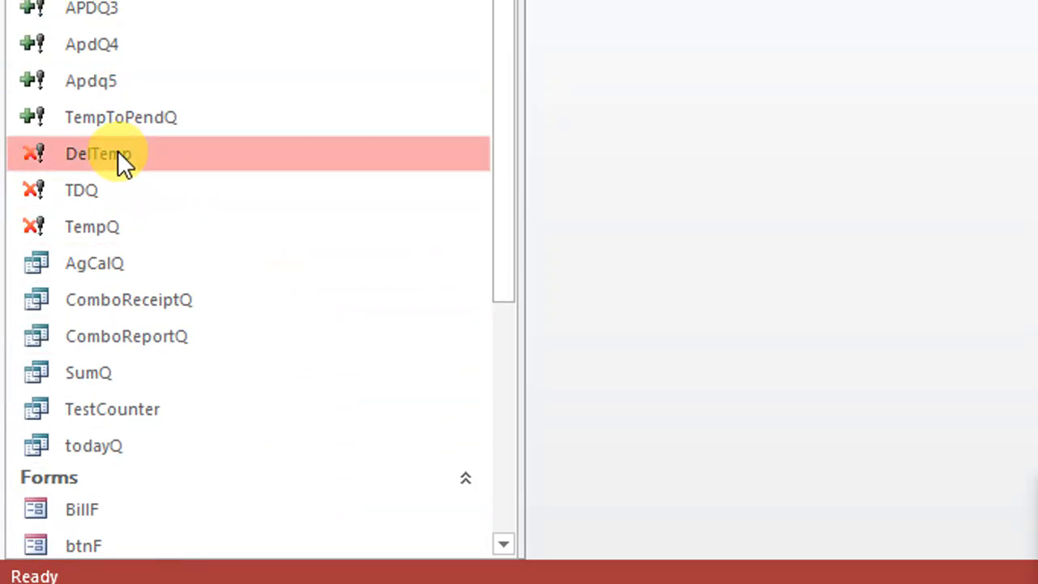
pyautogui.rightClick(86, 225)
pyautogui.click(195, 55)
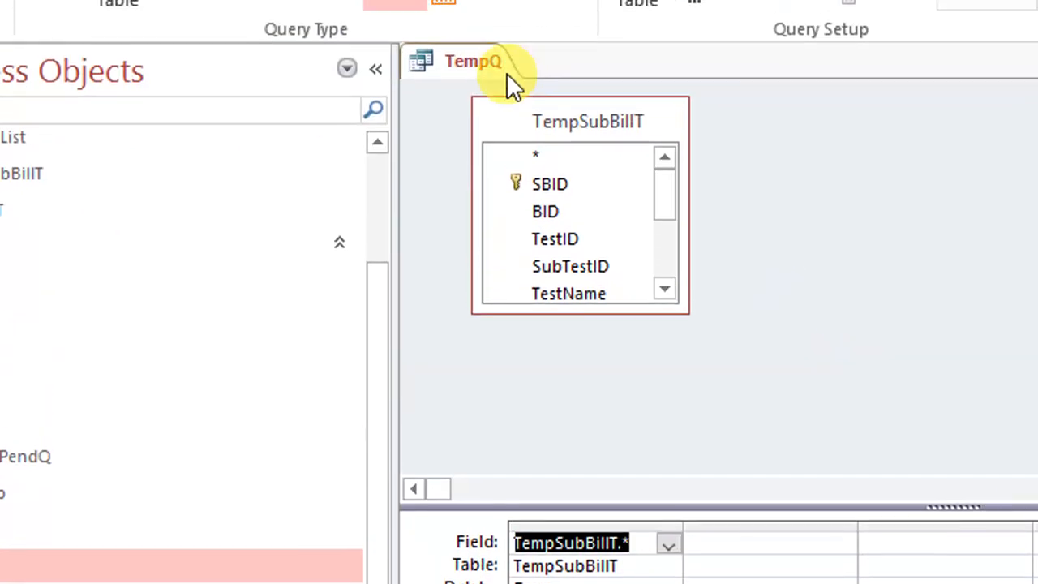
pyautogui.rightClick(466, 63)
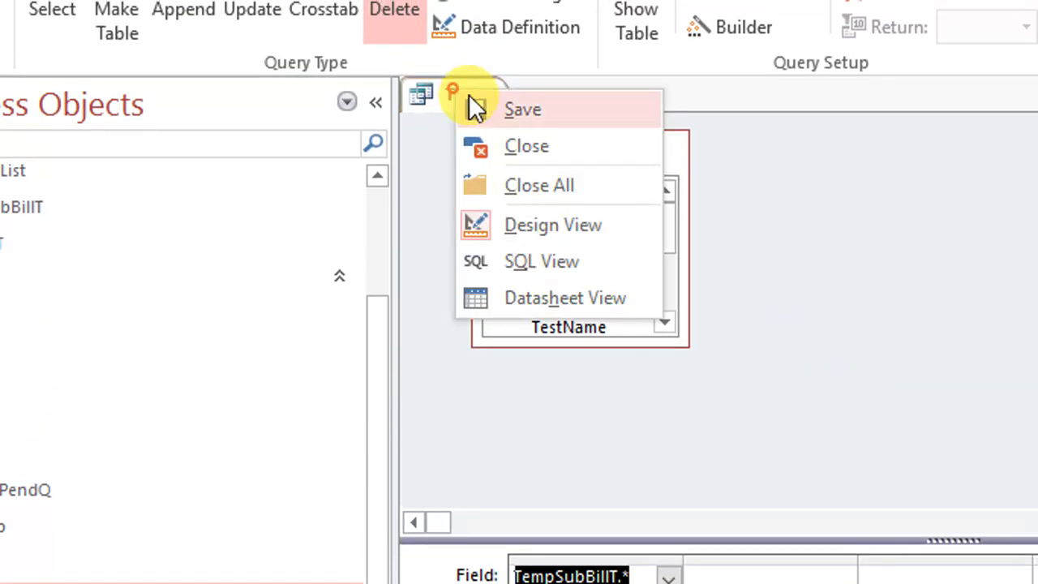
pyautogui.click(523, 114)
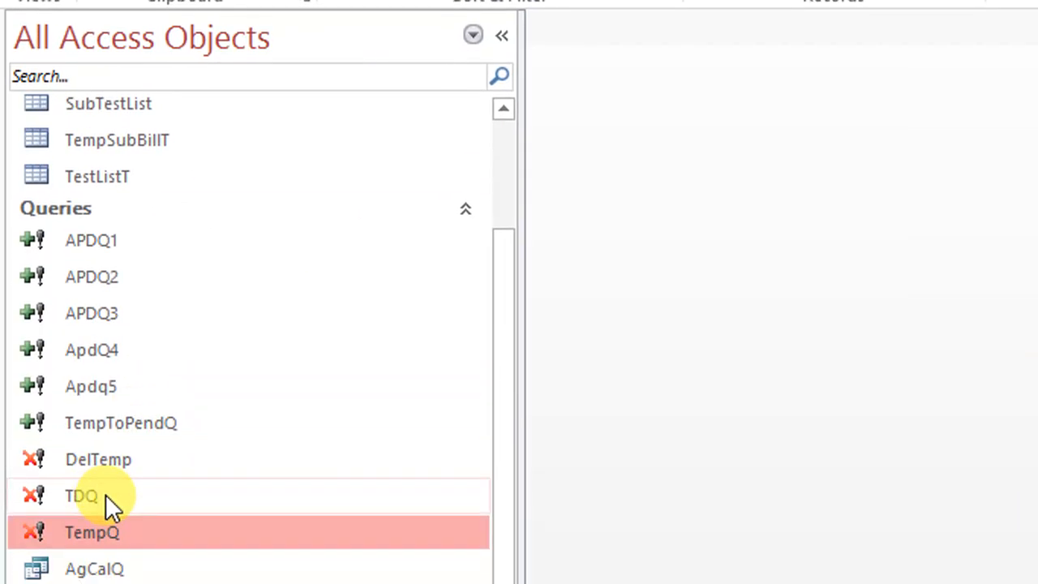
# Open the TDQ delete query in design view, widen the TNO column to read its criteria, and close the query
pyautogui.rightClick(85, 495)
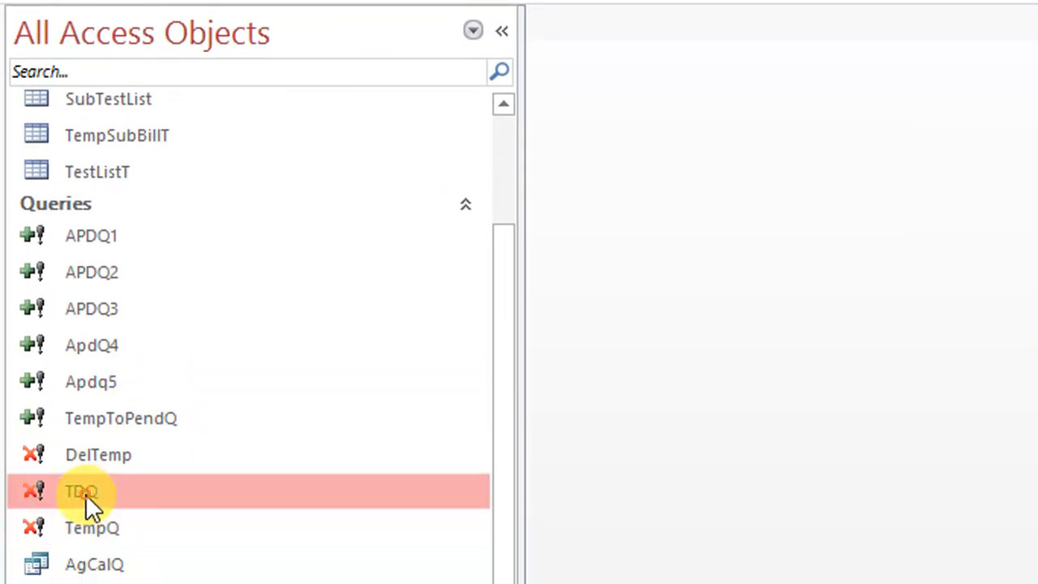
pyautogui.click(185, 558)
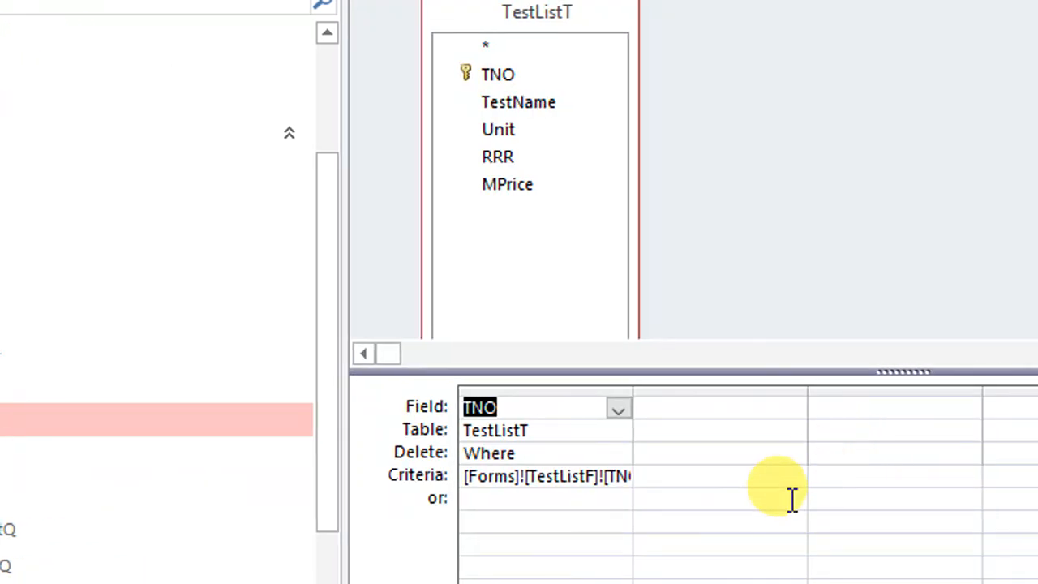
pyautogui.moveTo(635, 391); pyautogui.dragTo(746, 392)
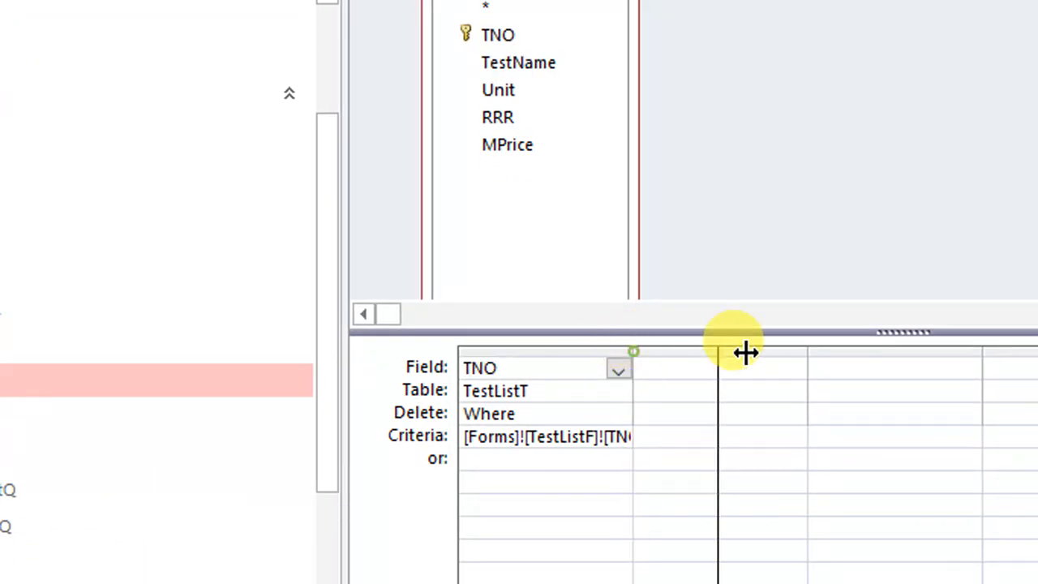
pyautogui.moveTo(746, 352); pyautogui.dragTo(895, 352)
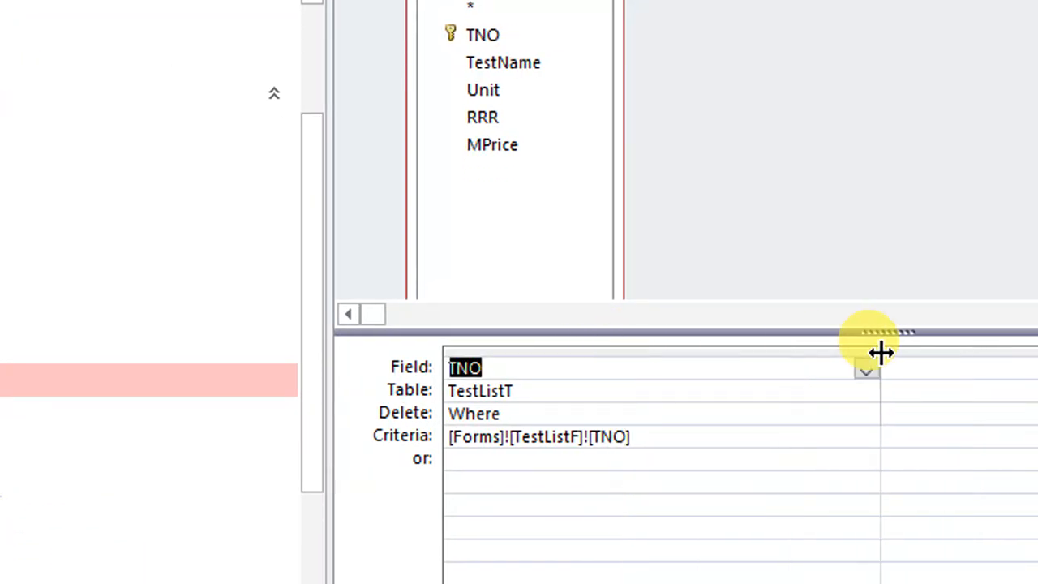
pyautogui.click(782, 398)
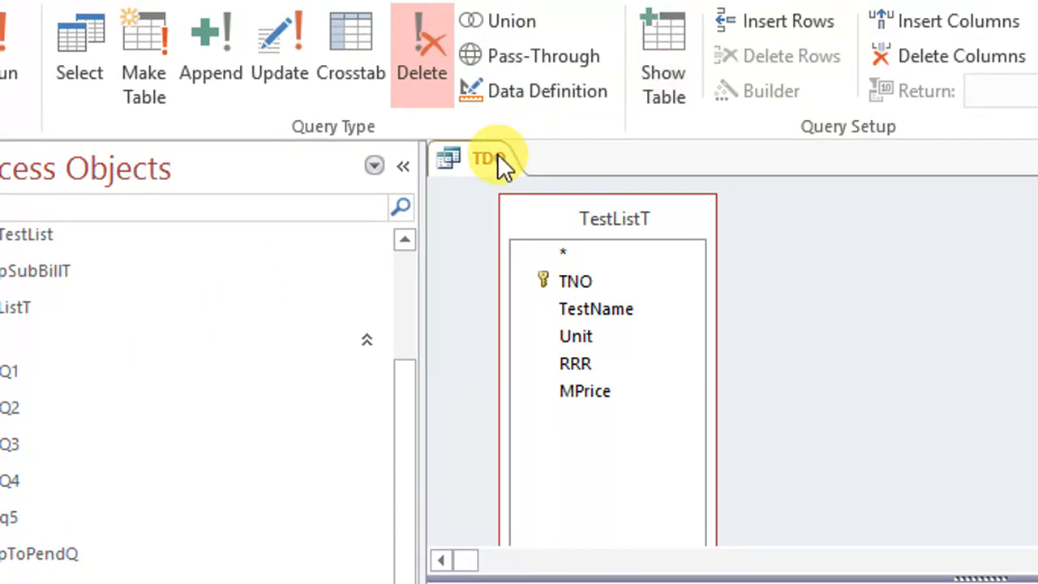
pyautogui.rightClick(495, 86)
pyautogui.click(549, 207)
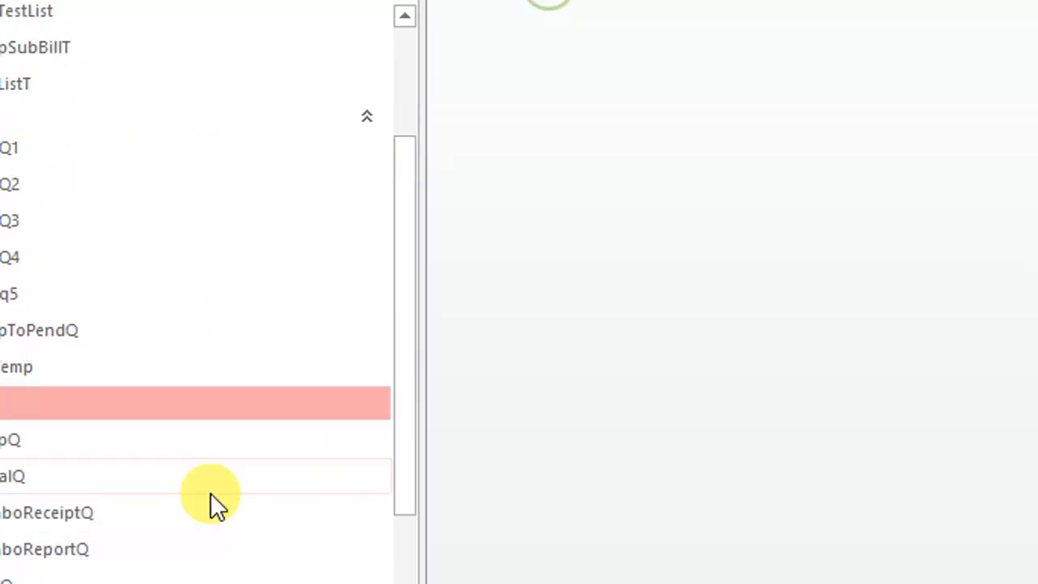
# Open the PtF form, delete test rows from its list starting with Hb, WBC Count and RBC Count, and close the form
pyautogui.scroll(-6, 93, 580)
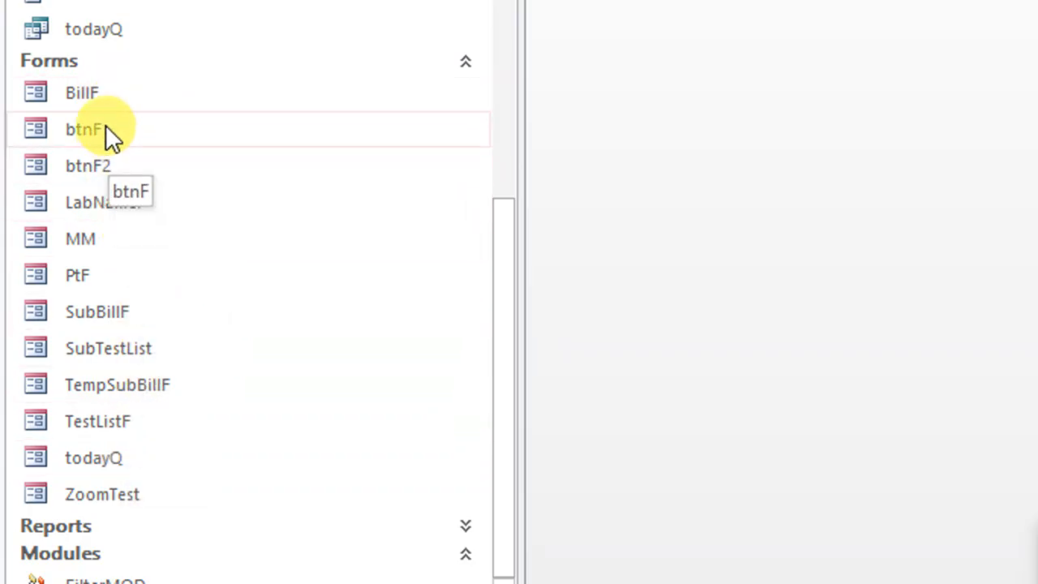
pyautogui.doubleClick(101, 276)
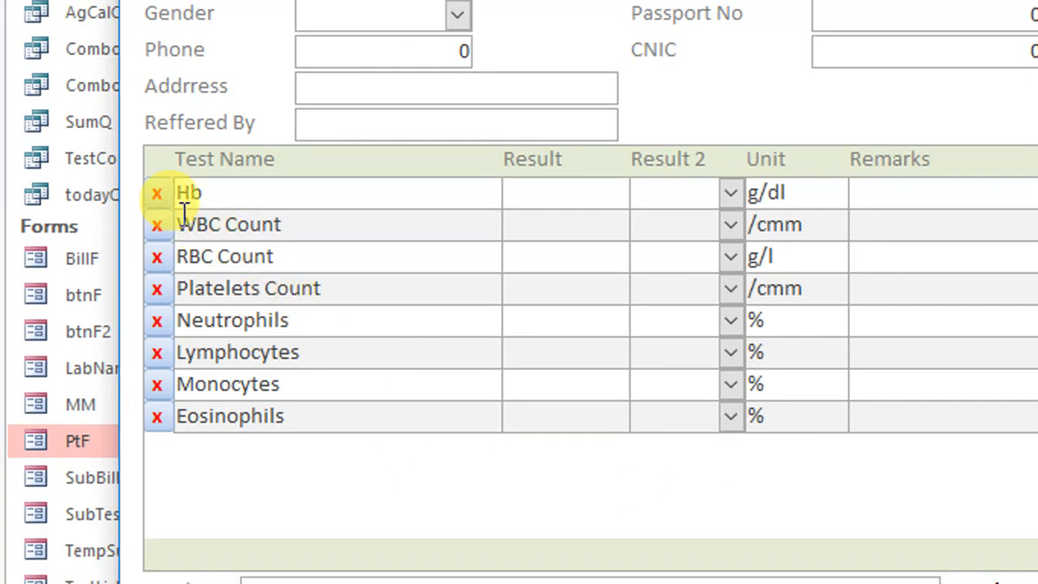
pyautogui.click(162, 195)
pyautogui.click(165, 196)
pyautogui.click(165, 196)
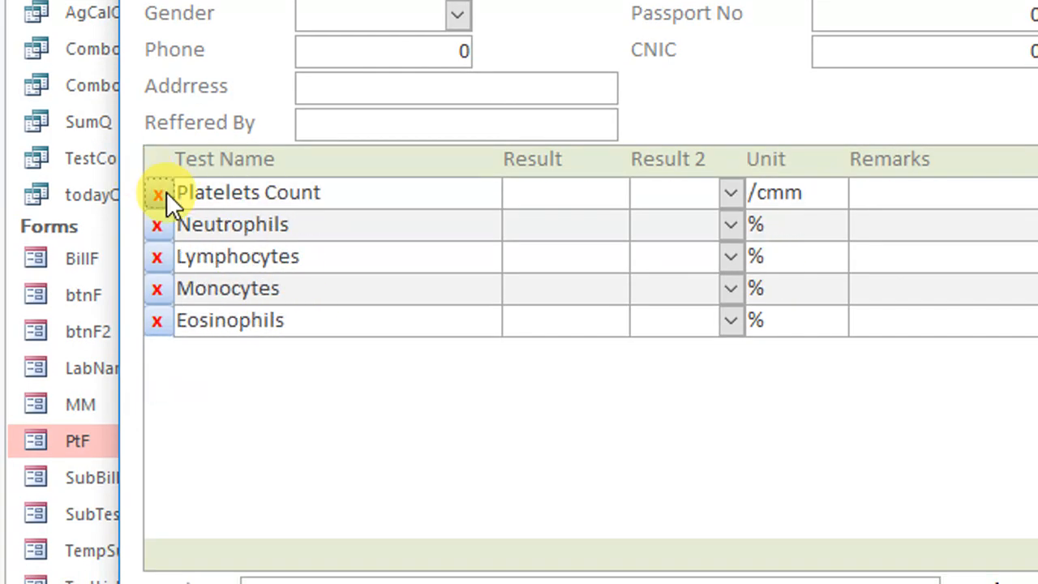
pyautogui.click(165, 196)
pyautogui.click(164, 197)
pyautogui.click(165, 196)
pyautogui.click(164, 196)
pyautogui.click(165, 196)
pyautogui.click(788, 143)
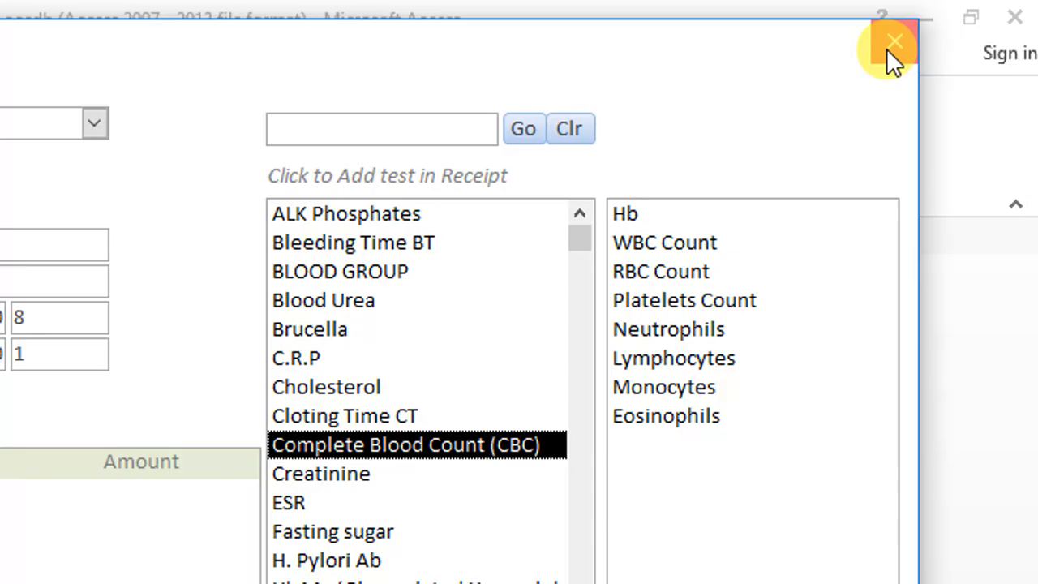
pyautogui.click(888, 50)
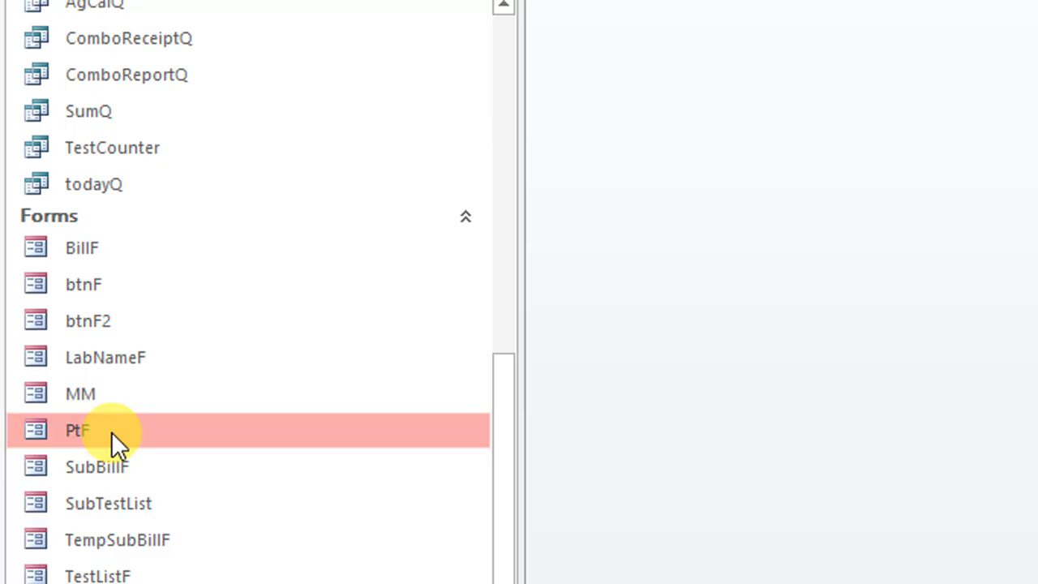
# Duplicate the PtF form under the name ReceF
pyautogui.hotkey('ctrl', 'c')
pyautogui.hotkey('ctrl', 'v')
pyautogui.click(981, 86)
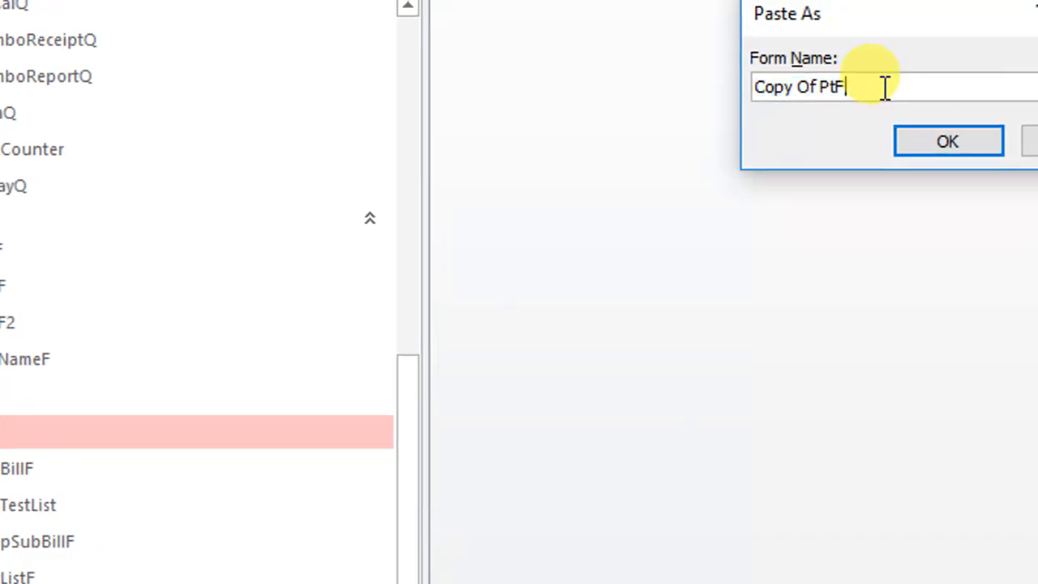
pyautogui.moveTo(884, 88); pyautogui.dragTo(585, 91)
pyautogui.write('Rece')
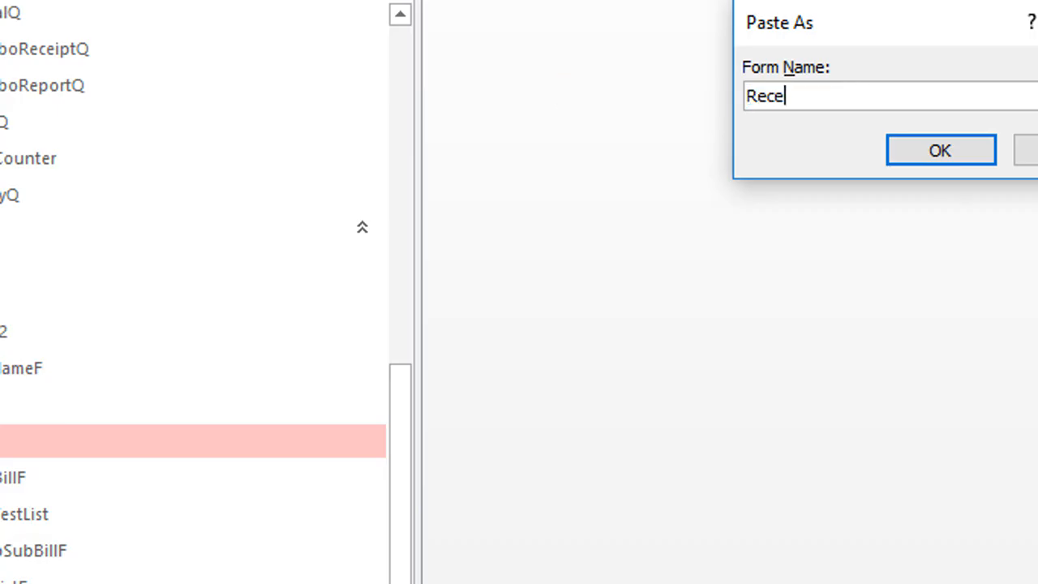
pyautogui.write('F')
pyautogui.press('Return')
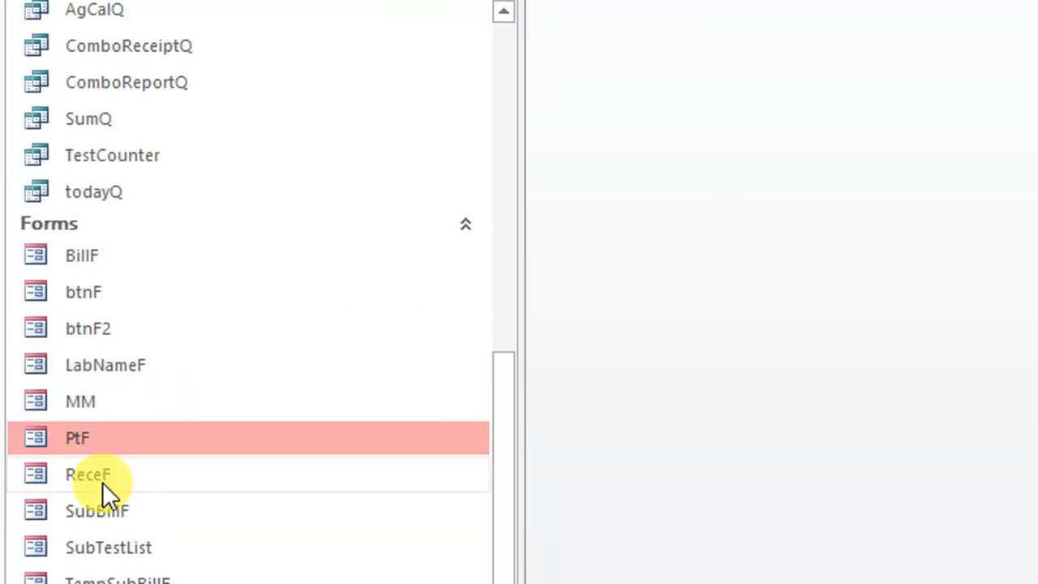
# Open the ReceF form in design view, delete its test results subform, and save the form
pyautogui.rightClick(102, 477)
pyautogui.click(207, 151)
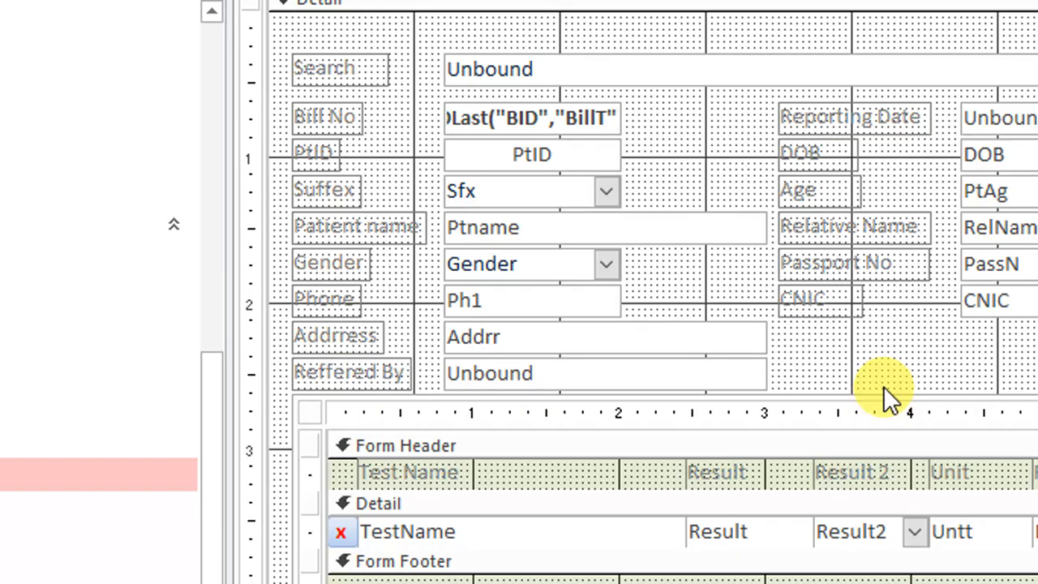
pyautogui.click(882, 398)
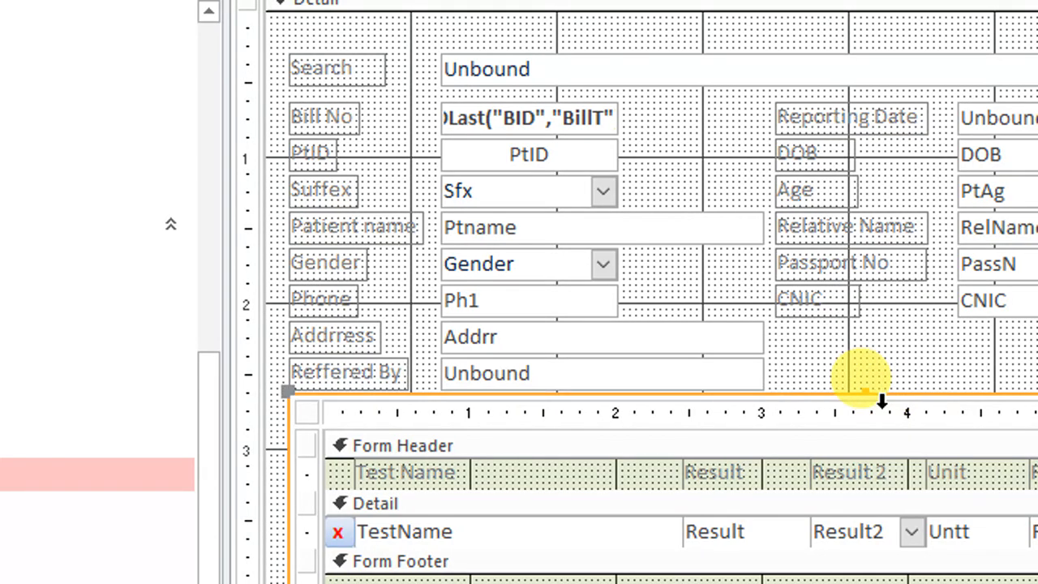
pyautogui.press('Delete')
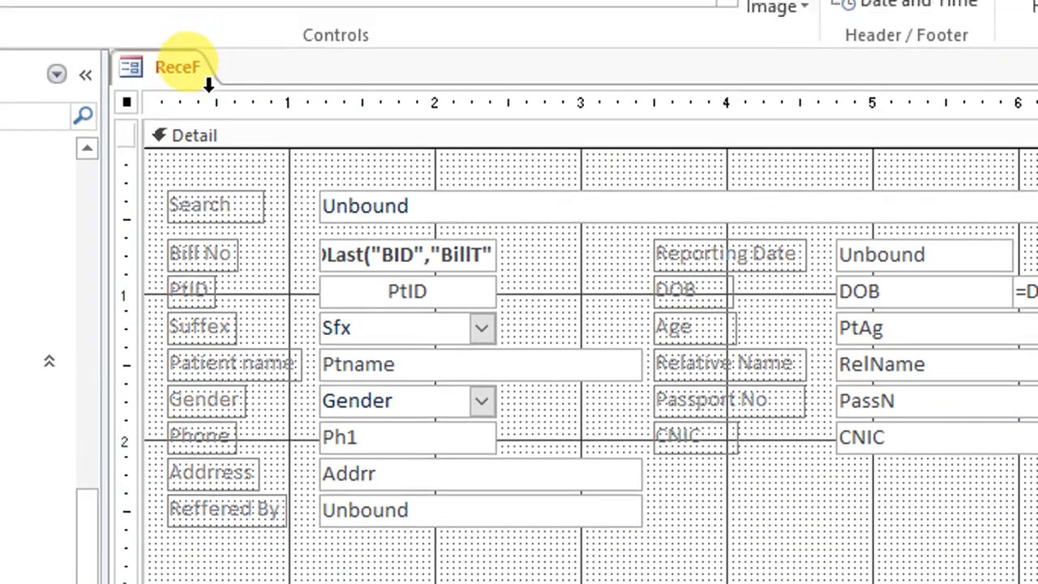
pyautogui.rightClick(189, 87)
pyautogui.click(229, 108)
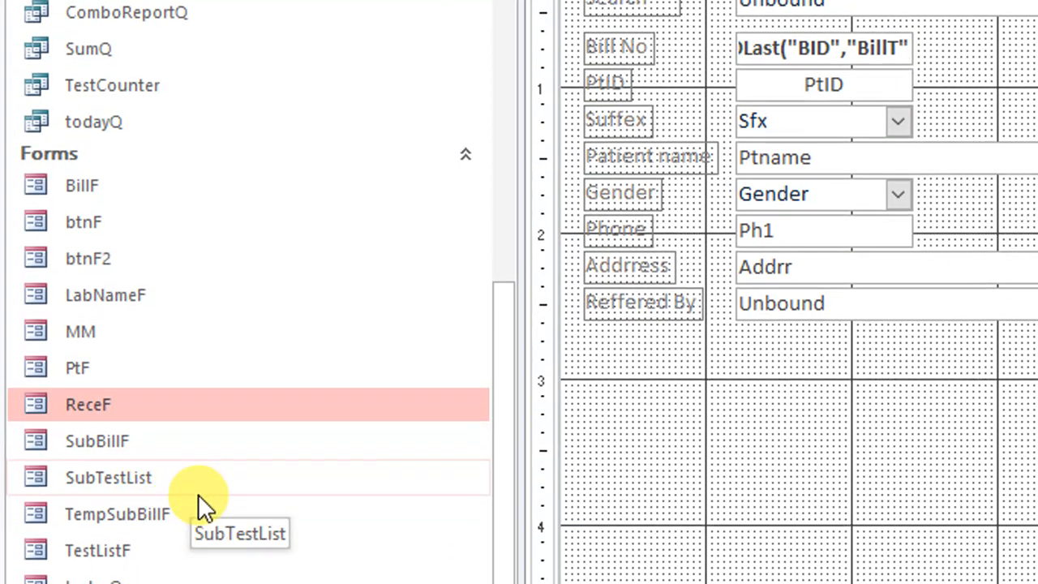
# Open the SubBillF and TempSubBillF forms one after the other to check their contents, and close each
pyautogui.doubleClick(115, 440)
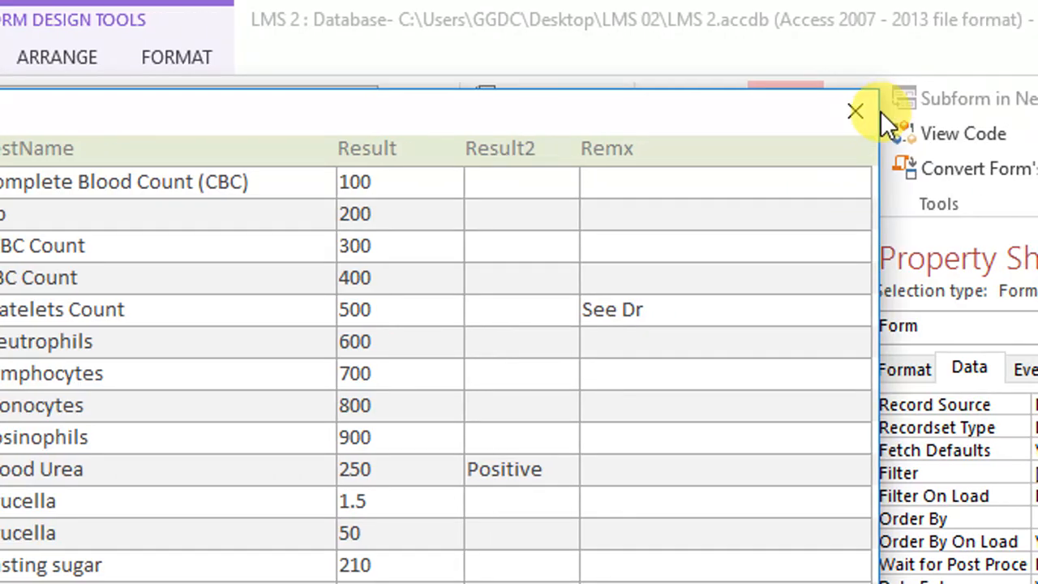
pyautogui.click(933, 118)
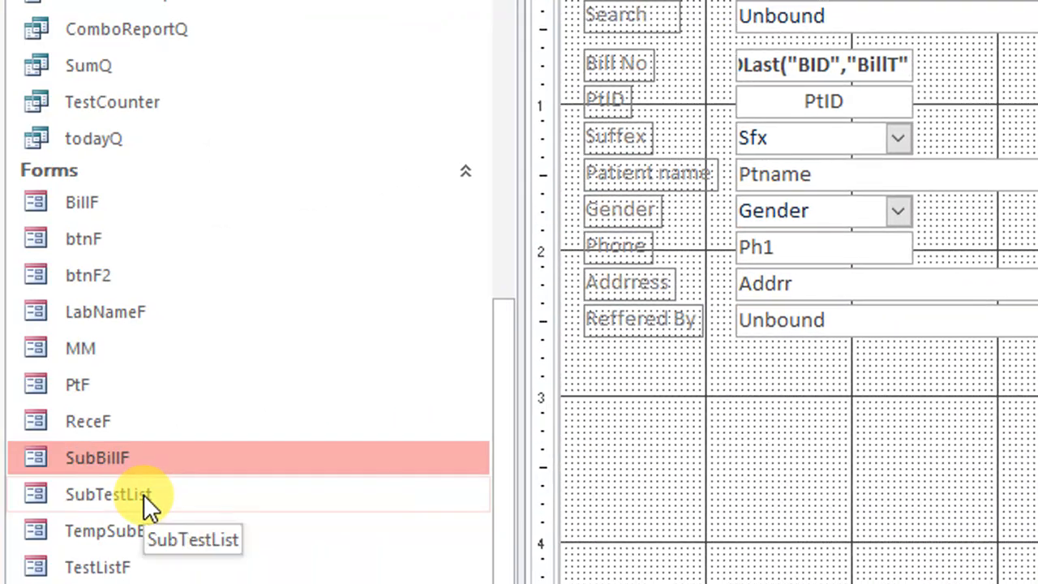
pyautogui.click(49, 504)
pyautogui.doubleClick(81, 539)
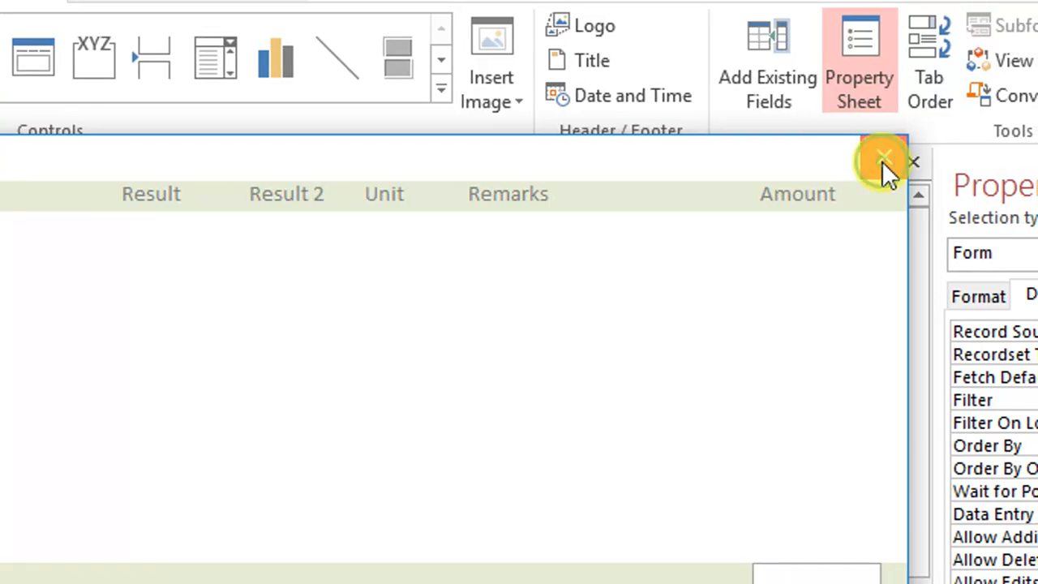
pyautogui.click(883, 159)
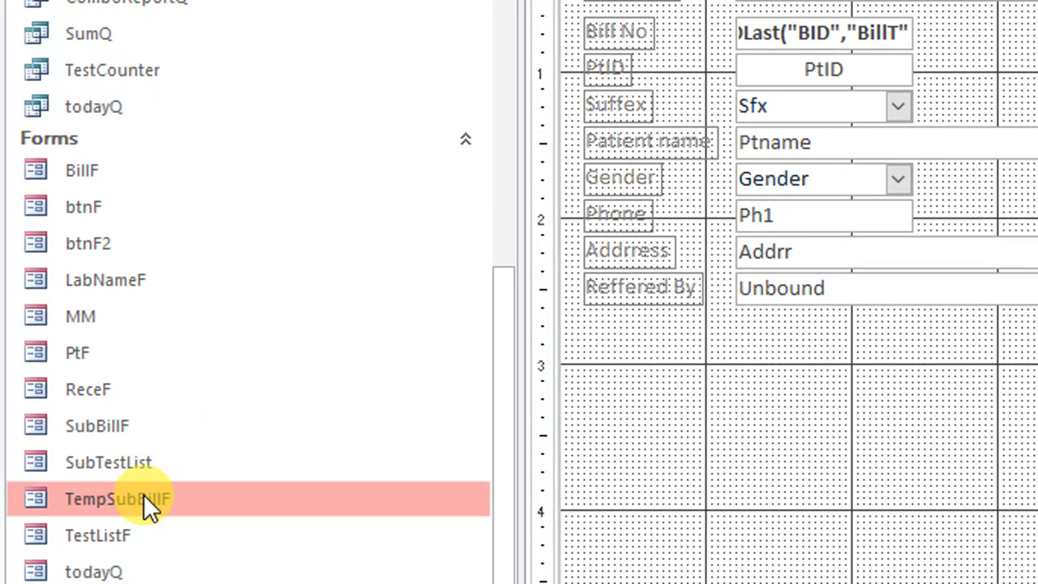
# Duplicate the TempSubBillF form under the name RecTempSubBillF
pyautogui.rightClick(145, 494)
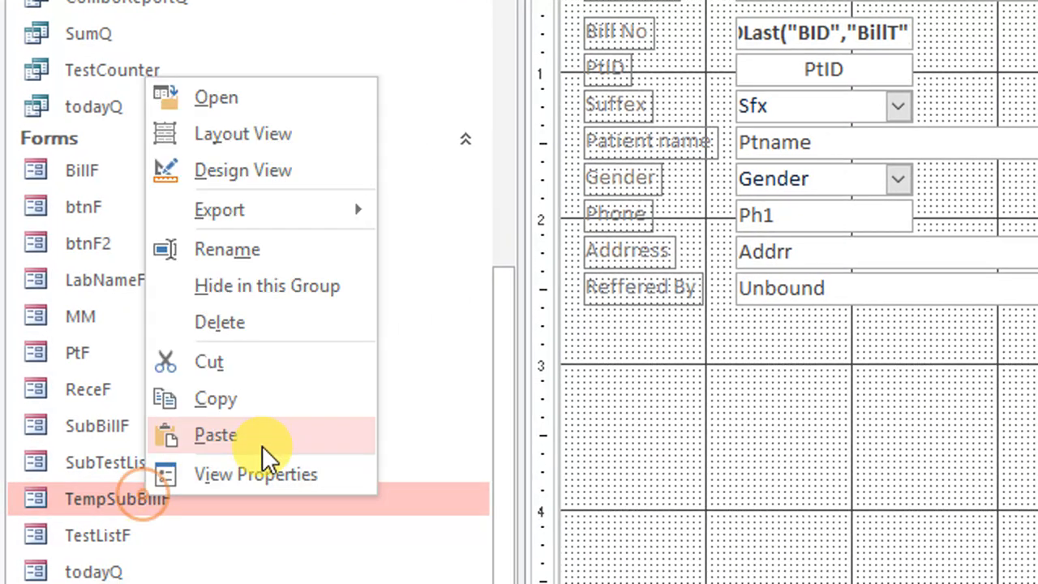
pyautogui.click(265, 399)
pyautogui.rightClick(219, 490)
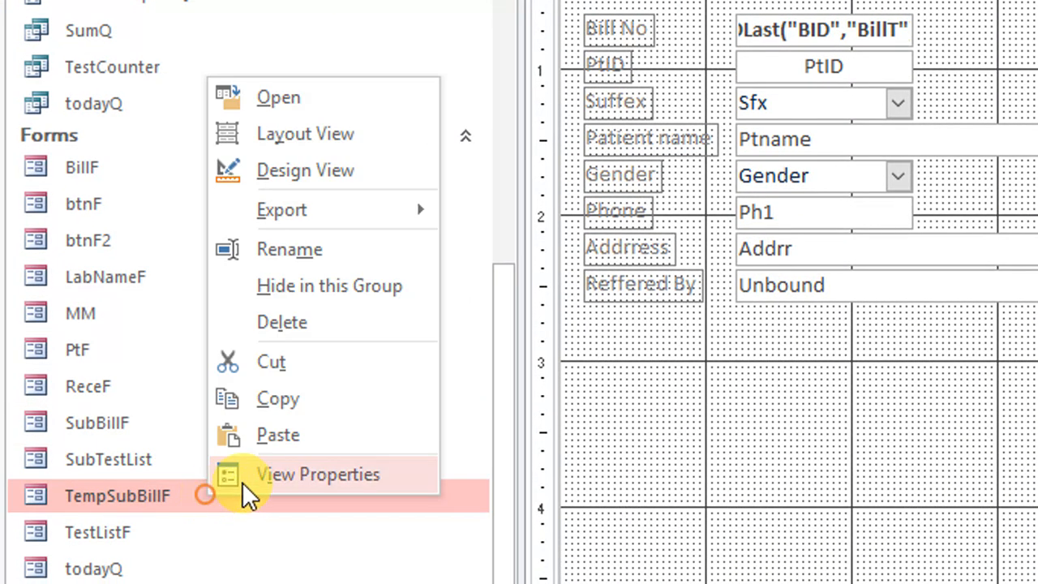
pyautogui.click(304, 415)
pyautogui.hotkey('ctrl', 'v')
pyautogui.click(884, 63)
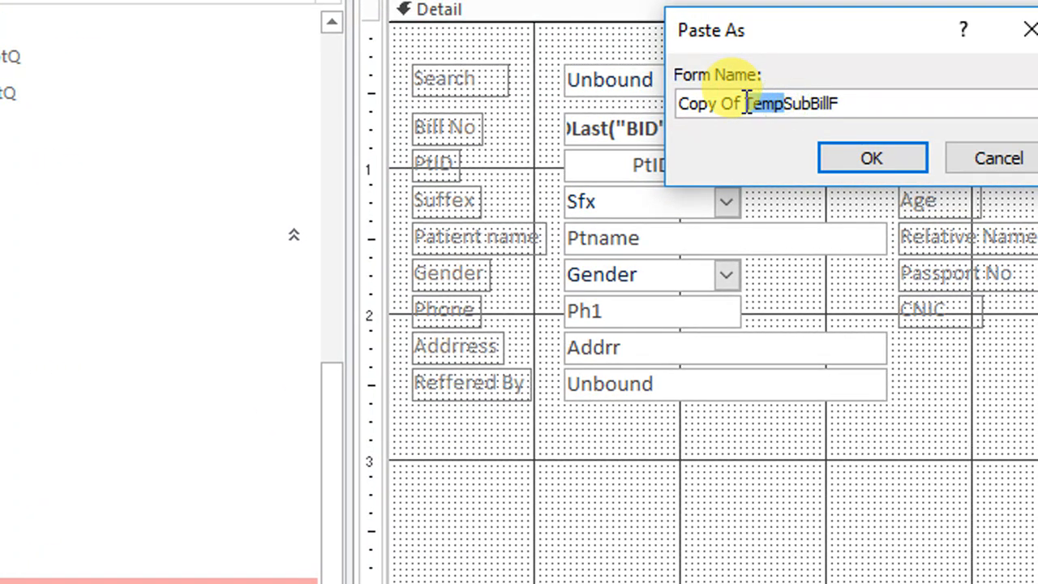
pyautogui.moveTo(744, 103); pyautogui.dragTo(470, 97)
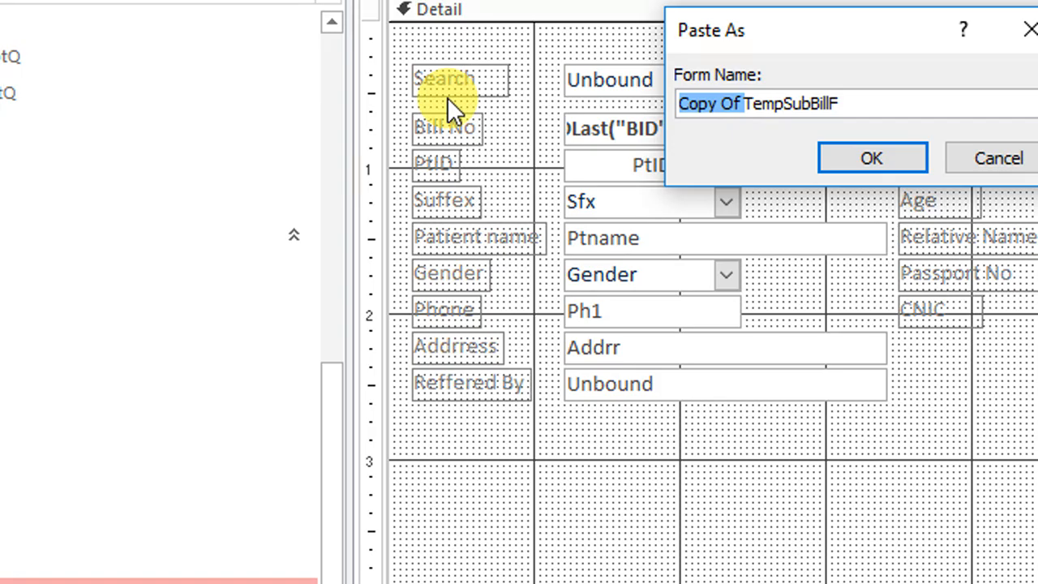
pyautogui.write('REC')
pyautogui.press('BackSpace')
pyautogui.press('BackSpace')
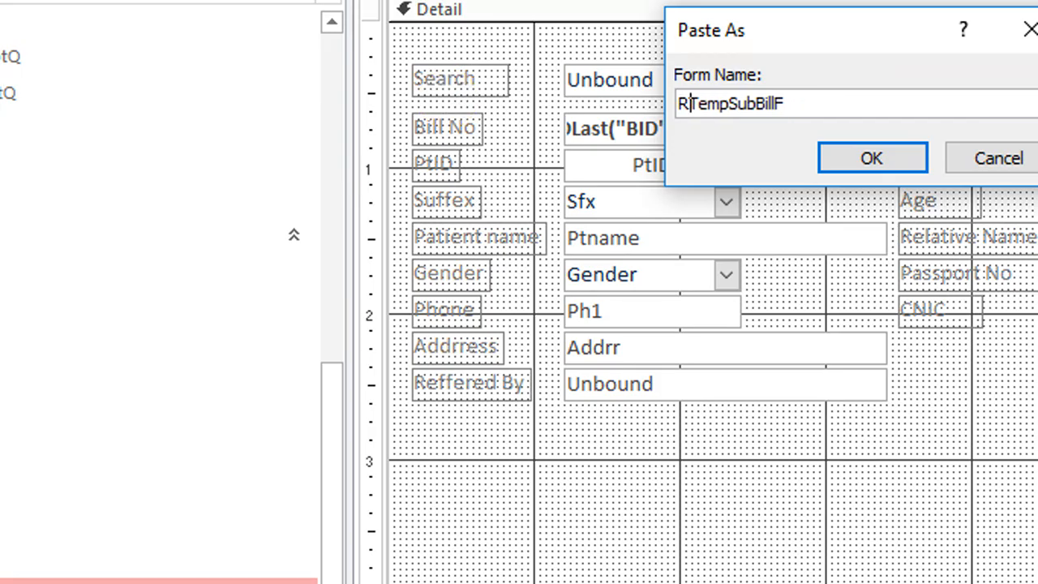
pyautogui.write('ec')
pyautogui.click(889, 156)
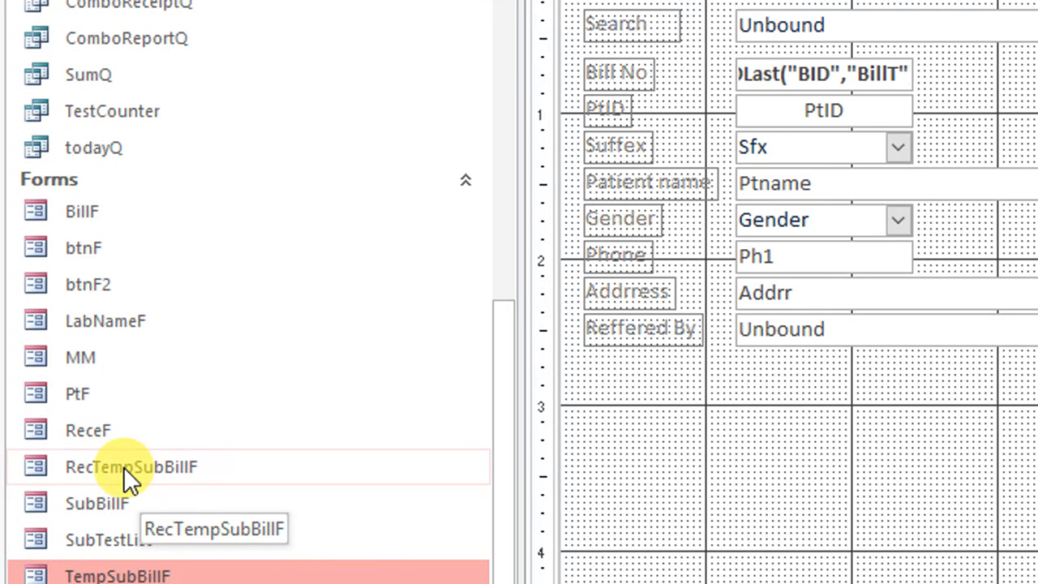
# In the design of RecTempSubBillF, delete the Result, Result 2, Unit and Remarks labels with their fields
pyautogui.rightClick(124, 467)
pyautogui.click(244, 149)
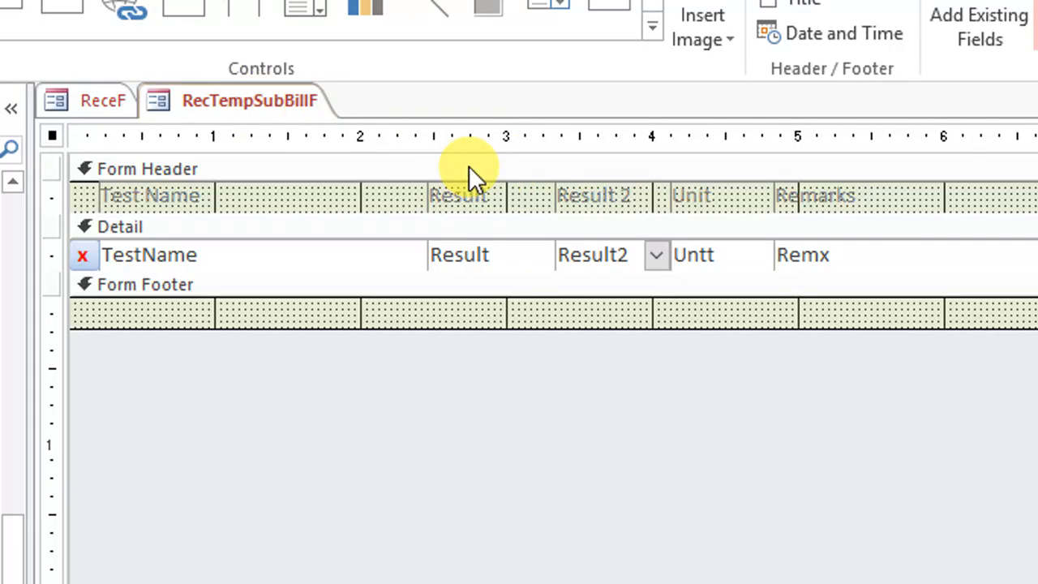
pyautogui.press('F4')
pyautogui.click(1012, 123)
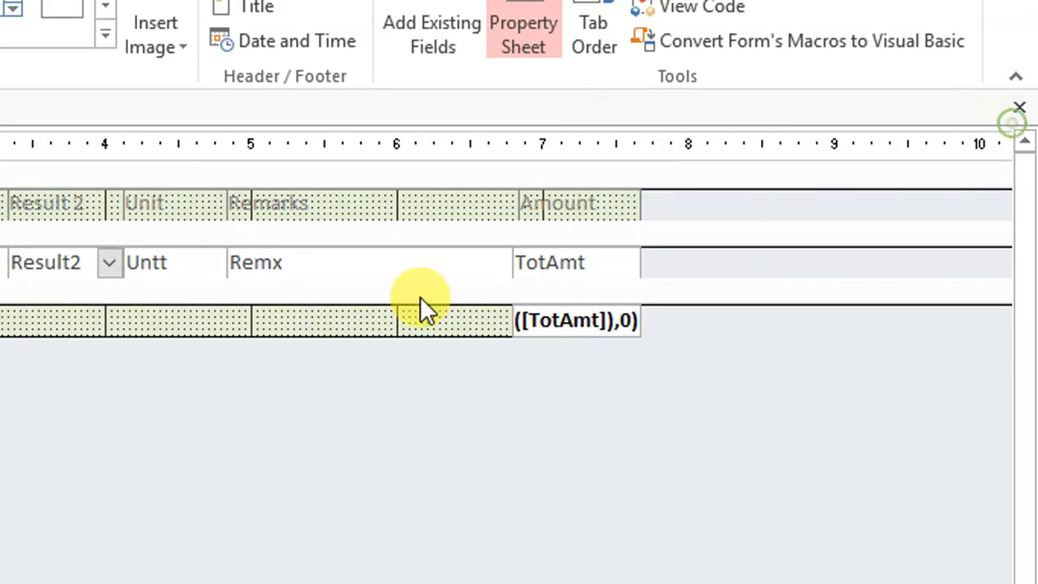
pyautogui.click(449, 381)
pyautogui.moveTo(565, 380)
pyautogui.mouseDown()
pyautogui.moveTo(583, 304)
pyautogui.moveTo(571, 386)
pyautogui.mouseUp()
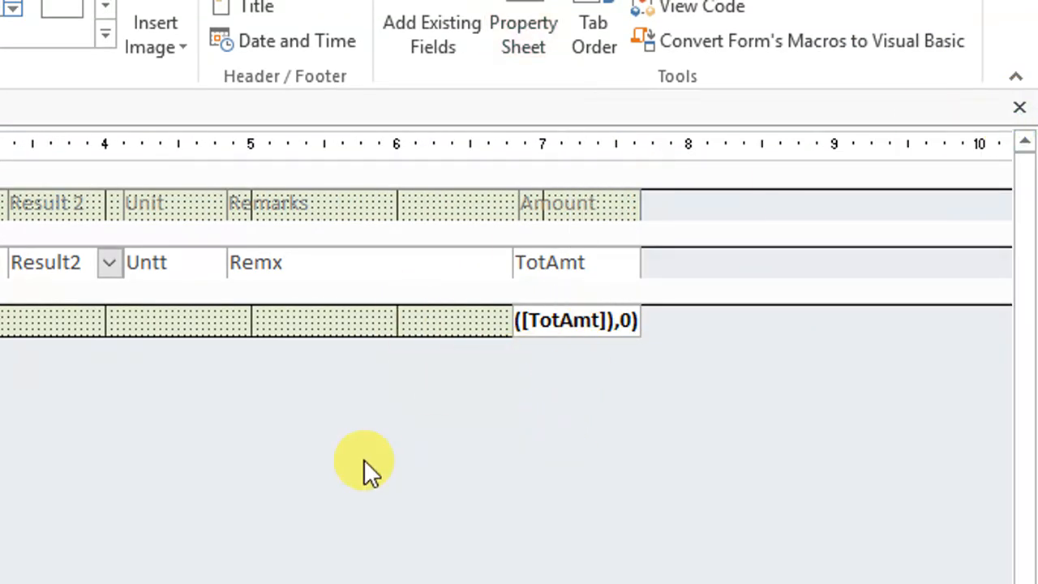
pyautogui.moveTo(361, 455); pyautogui.dragTo(358, 205)
pyautogui.moveTo(356, 178); pyautogui.dragTo(157, 184)
pyautogui.press('Delete')
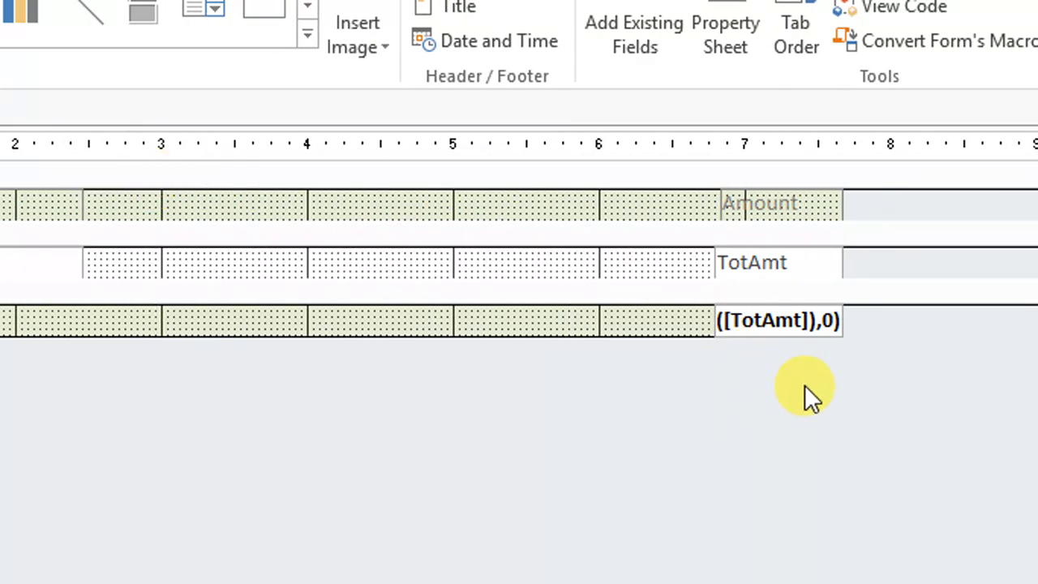
# Widen the Test Name label and field to about 3.4 inches and move the Amount column and its total directly beside them
pyautogui.moveTo(771, 224); pyautogui.dragTo(775, 202)
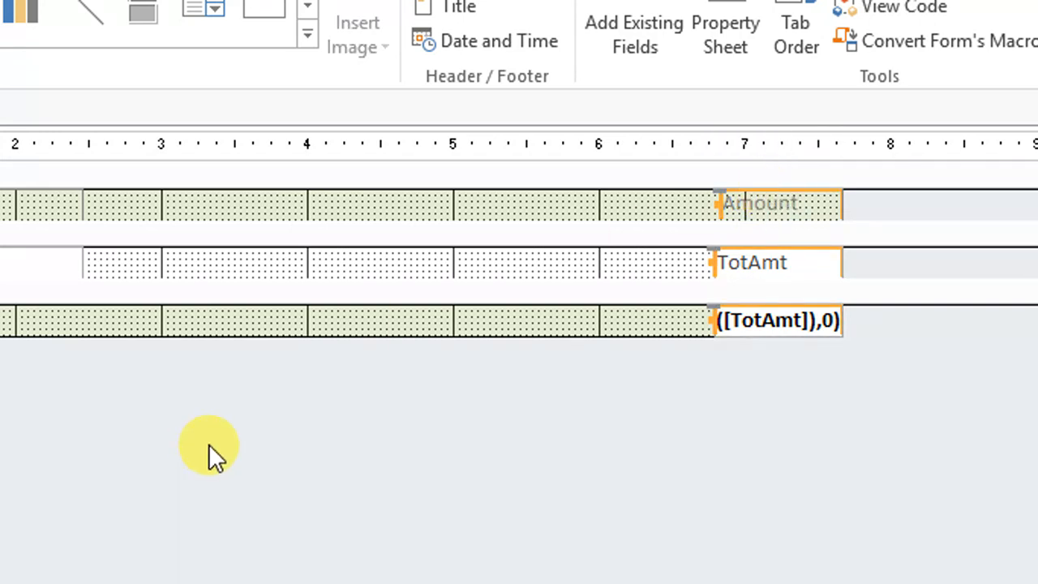
pyautogui.moveTo(229, 417); pyautogui.dragTo(13, 215)
pyautogui.moveTo(162, 215); pyautogui.dragTo(160, 212)
pyautogui.moveTo(230, 204); pyautogui.dragTo(371, 203)
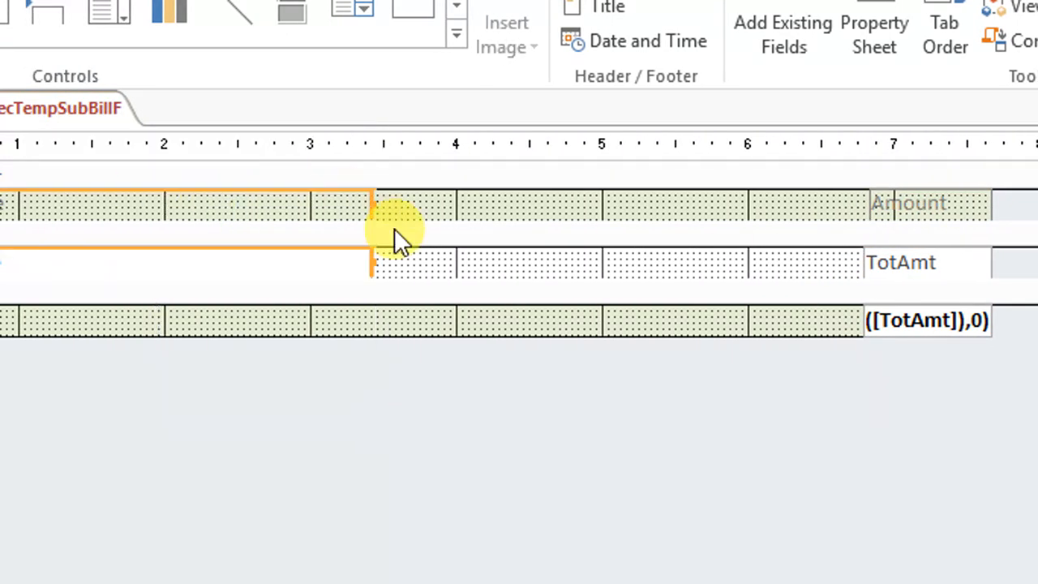
pyautogui.moveTo(899, 446); pyautogui.dragTo(390, 200)
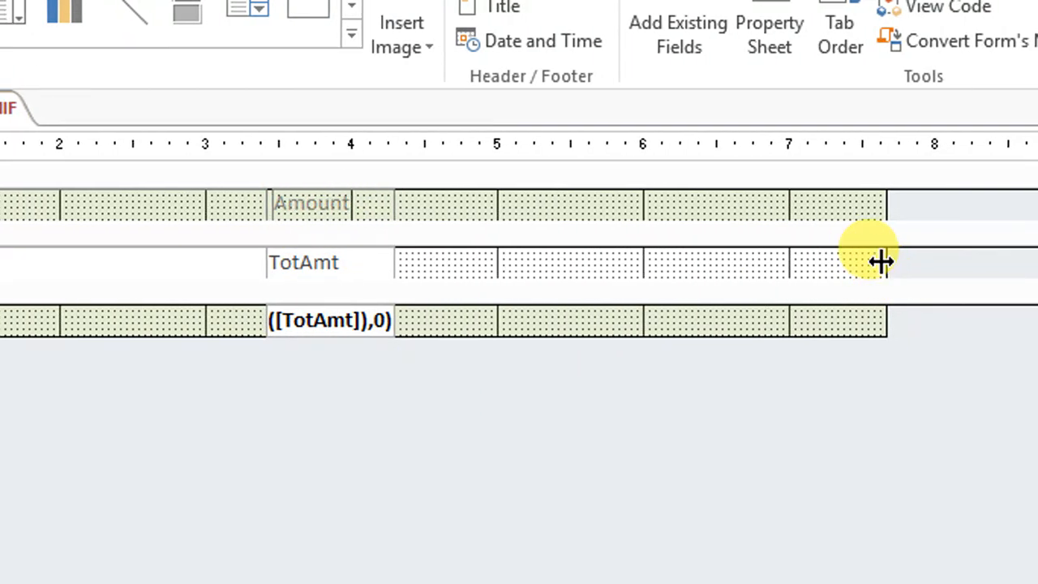
# Narrow the RecTempSubBillF form to fit its two columns, preview it in form view, and close it
pyautogui.moveTo(965, 261); pyautogui.dragTo(531, 261)
pyautogui.moveTo(450, 262); pyautogui.dragTo(408, 272)
pyautogui.click(44, 62)
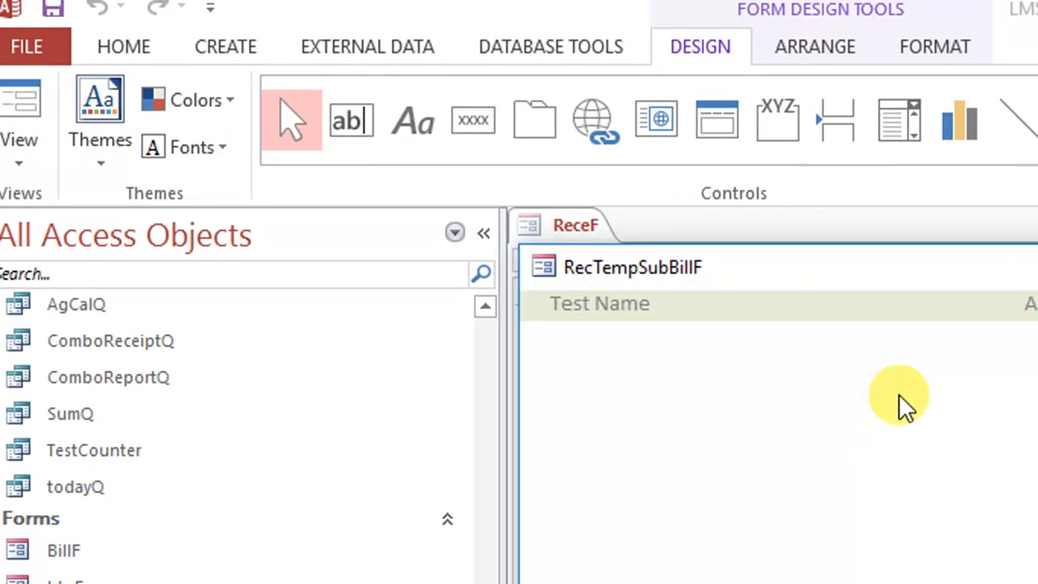
pyautogui.moveTo(751, 265); pyautogui.dragTo(800, 219)
pyautogui.click(883, 204)
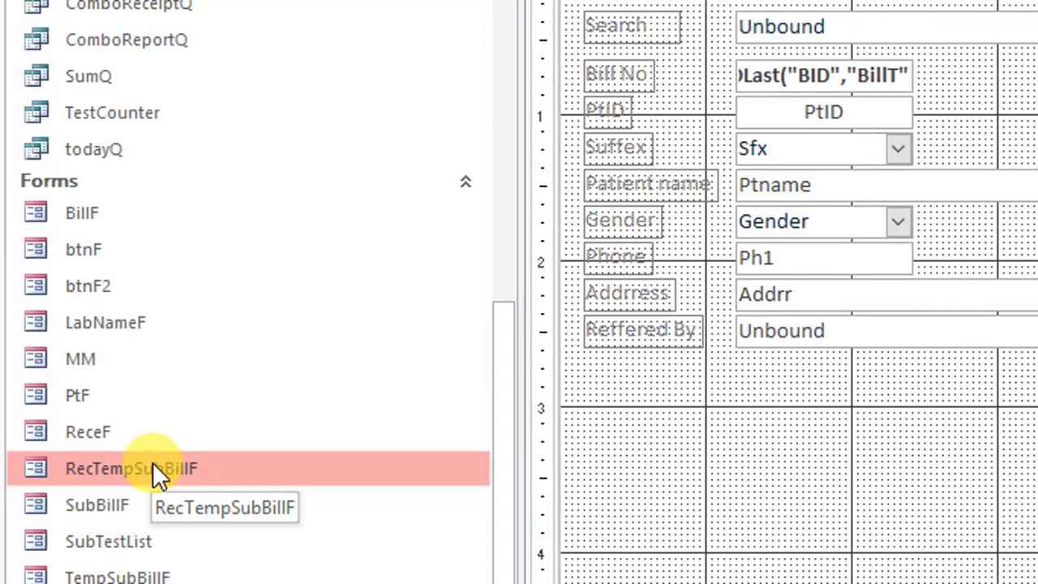
# Insert RecTempSubBillF into the ReceF form as a subform without a label, placed directly below the Reffered By field
pyautogui.moveTo(153, 468); pyautogui.dragTo(762, 485)
pyautogui.click(882, 464)
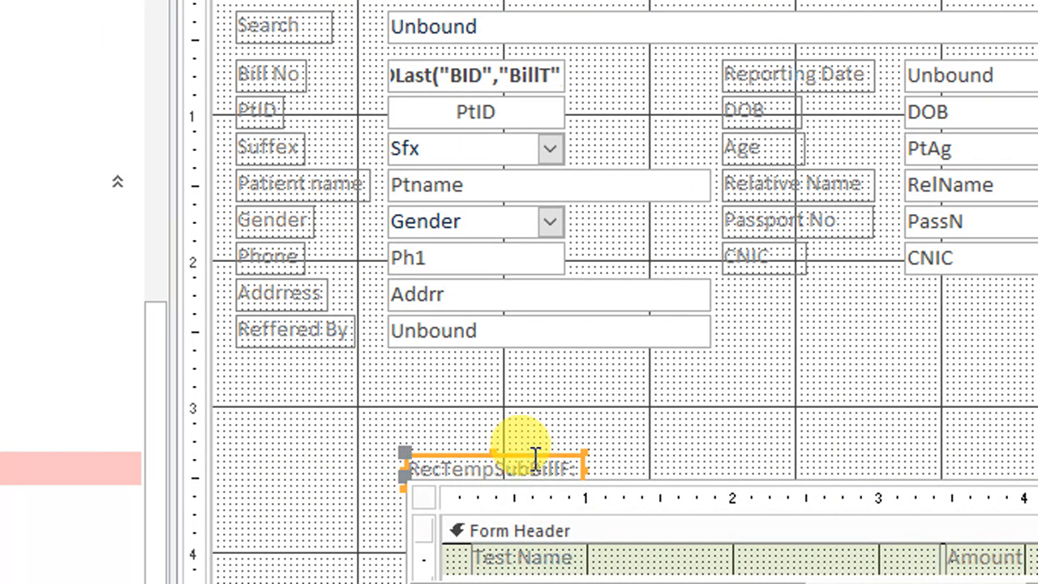
pyautogui.moveTo(465, 477); pyautogui.dragTo(297, 362)
pyautogui.scroll(-3, 867, 479)
pyautogui.scroll(-3, 881, 471)
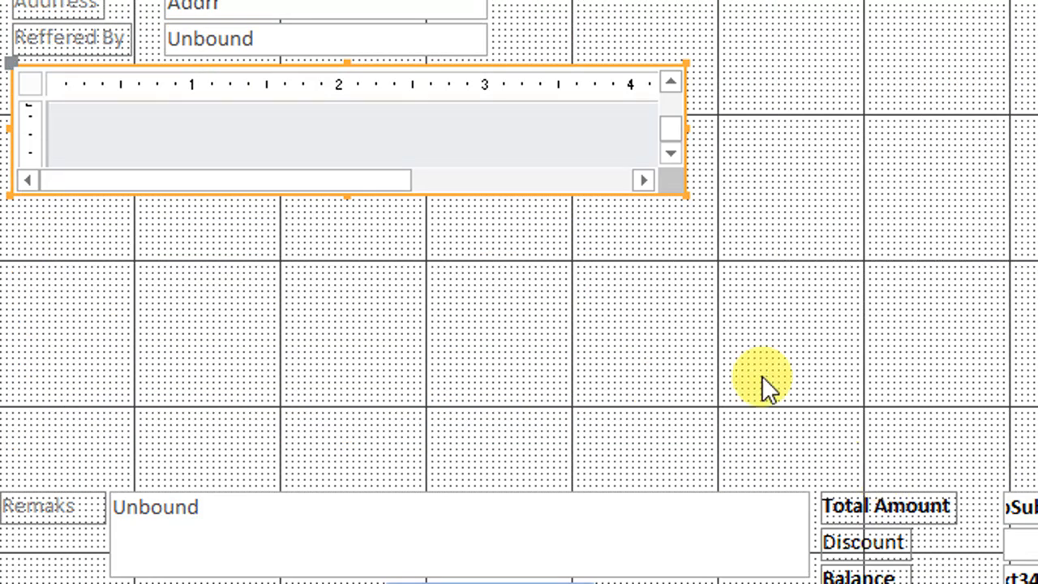
# Enlarge the RecTempSubBillF subform so it is slightly wider and extends down to just above the Remaks box
pyautogui.click(724, 290)
pyautogui.click(683, 191)
pyautogui.click(686, 196)
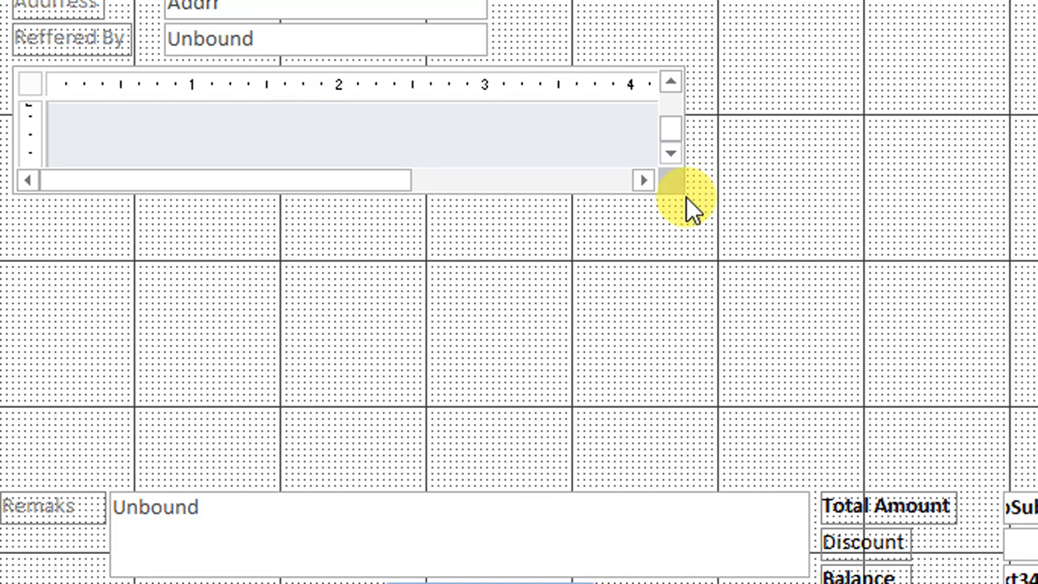
pyautogui.click(677, 217)
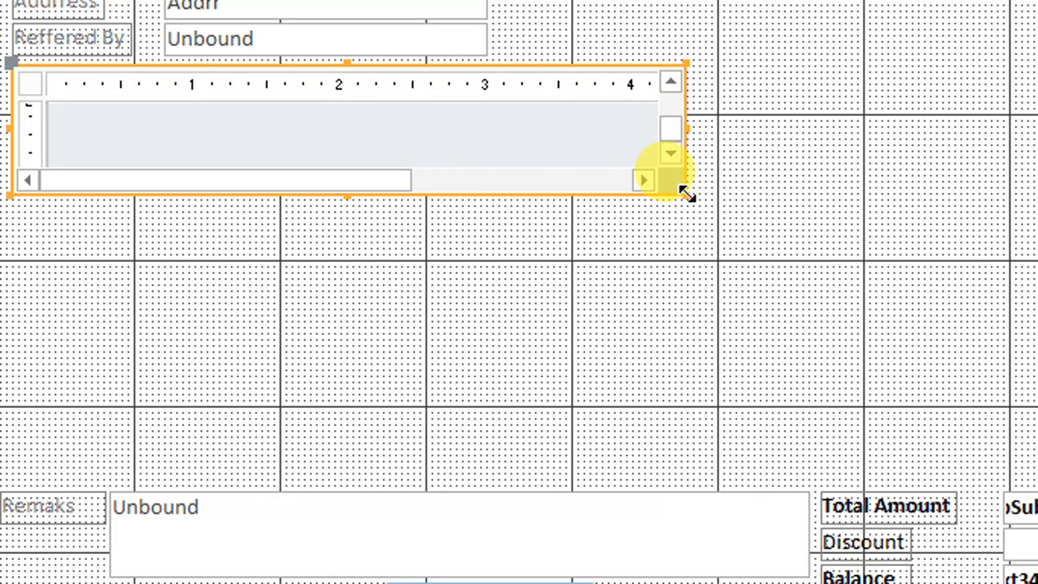
pyautogui.moveTo(686, 195); pyautogui.dragTo(773, 471)
pyautogui.scroll(3, 880, 384)
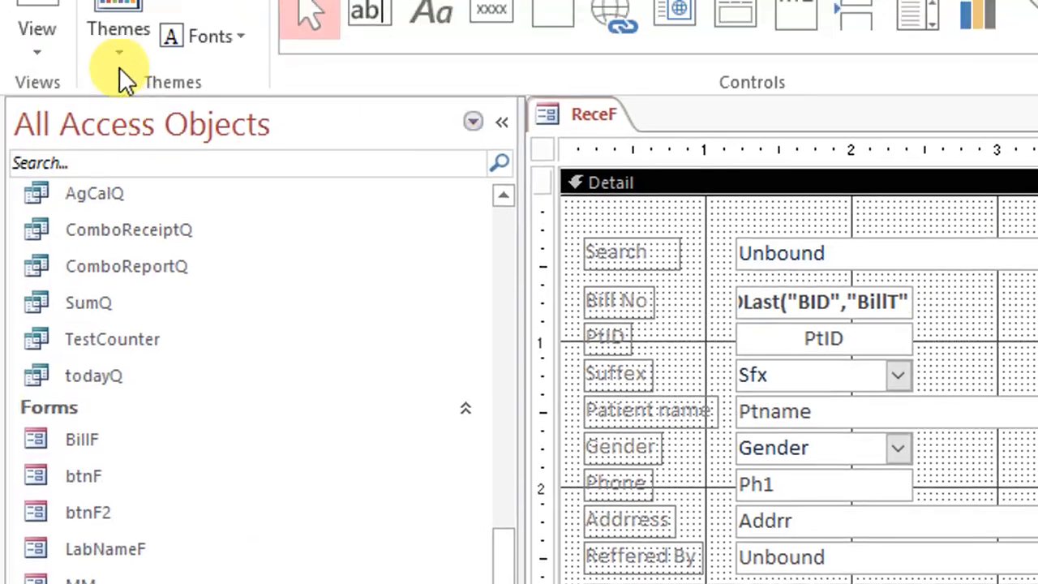
# Run ReceF with the Forms!PtF!t1 parameter left empty, try adding Blood Urea from the test list, and cancel the parameter prompt
pyautogui.click(38, 93)
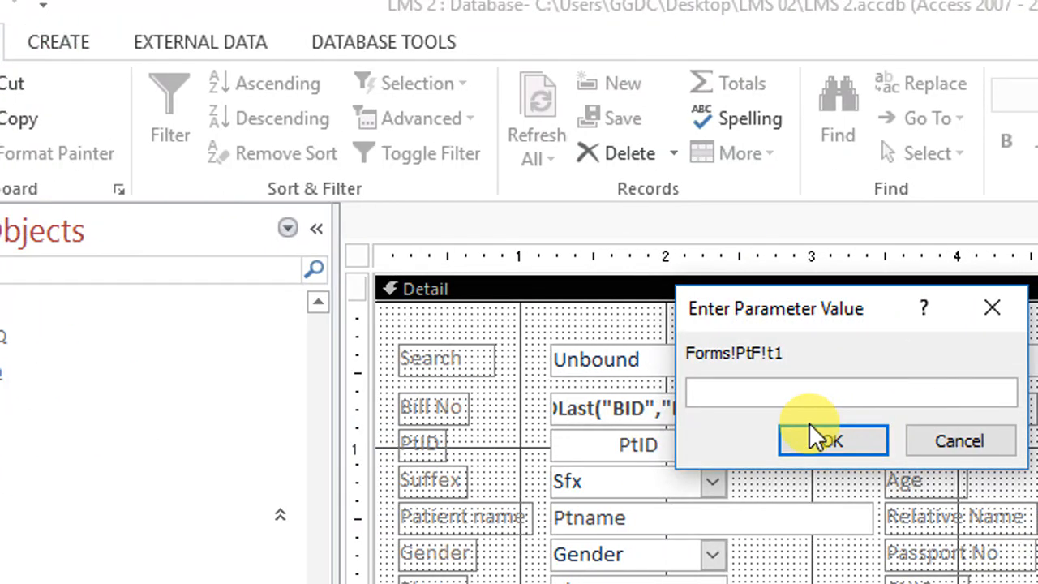
pyautogui.click(819, 439)
pyautogui.moveTo(808, 287); pyautogui.dragTo(594, 47)
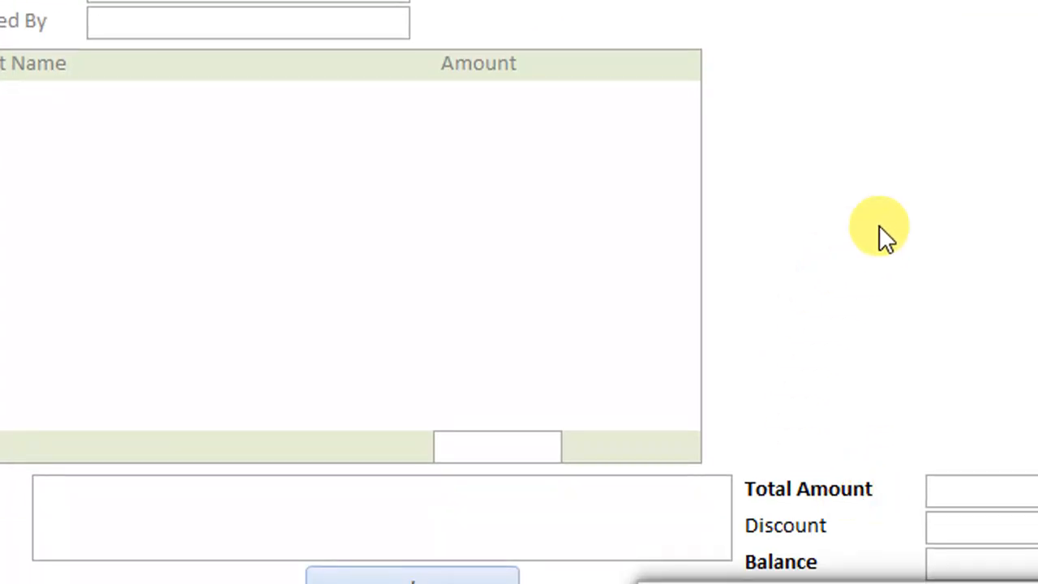
pyautogui.moveTo(637, 73); pyautogui.dragTo(438, 41)
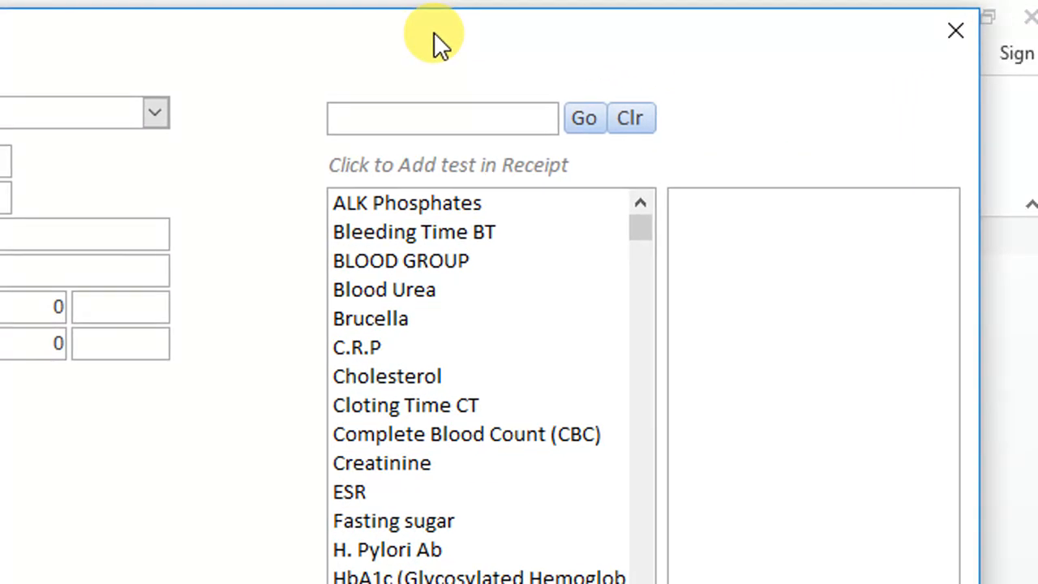
pyautogui.click(427, 289)
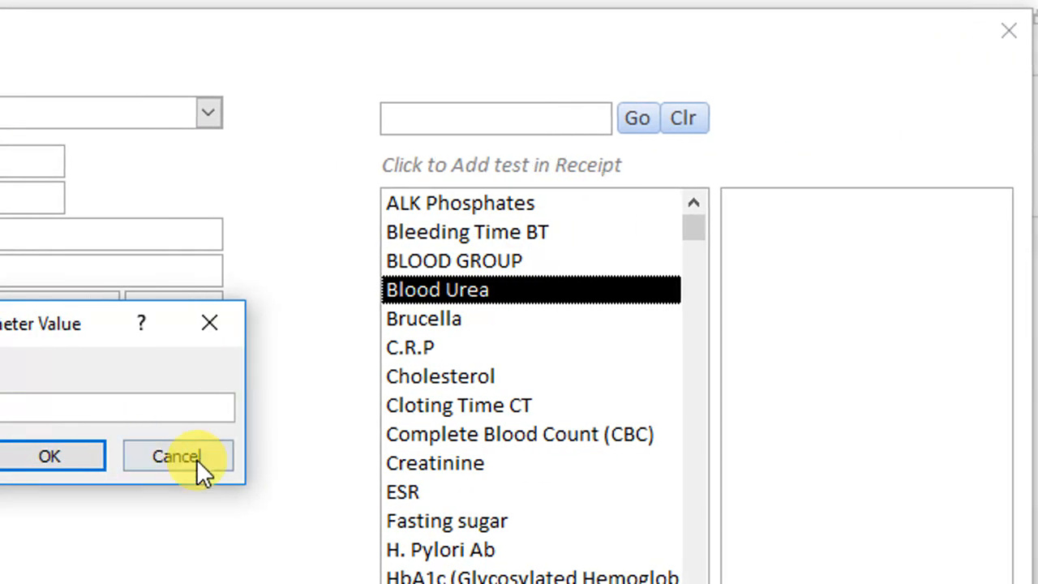
pyautogui.click(184, 457)
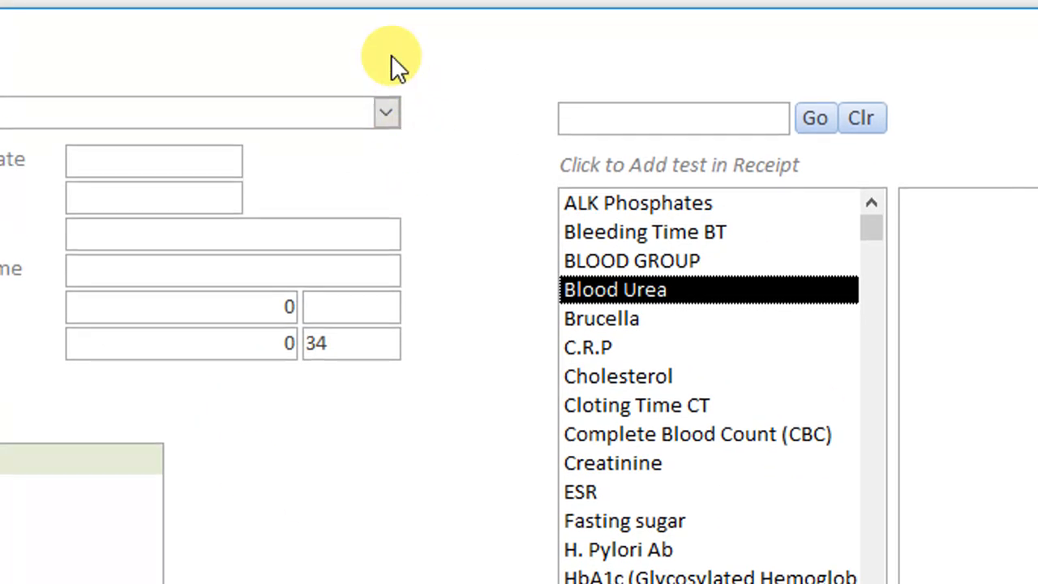
# Return ReceF to design view and check the form properties of its RecTempSubBillF subform
pyautogui.rightClick(496, 78)
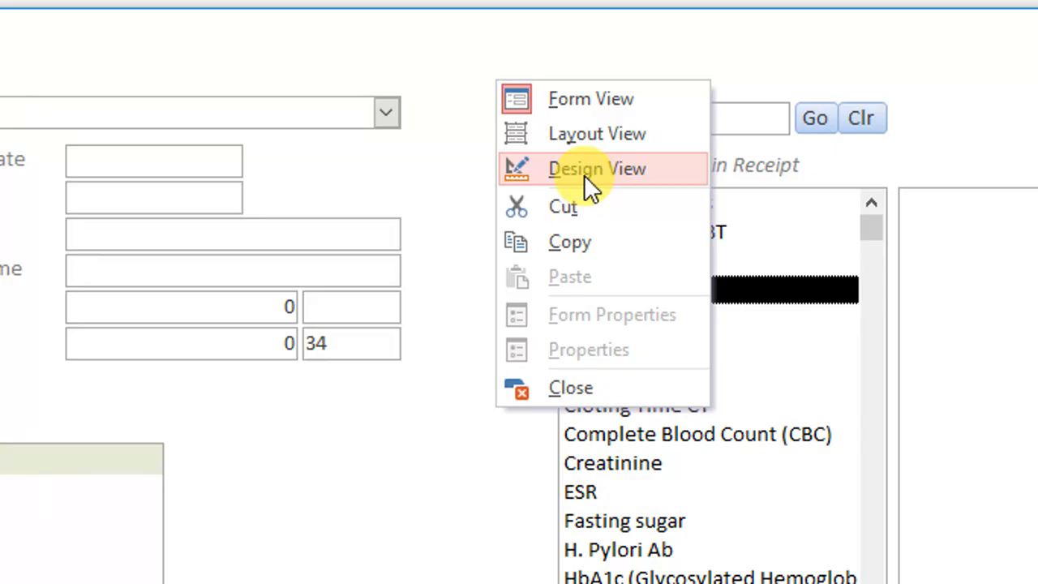
pyautogui.click(584, 168)
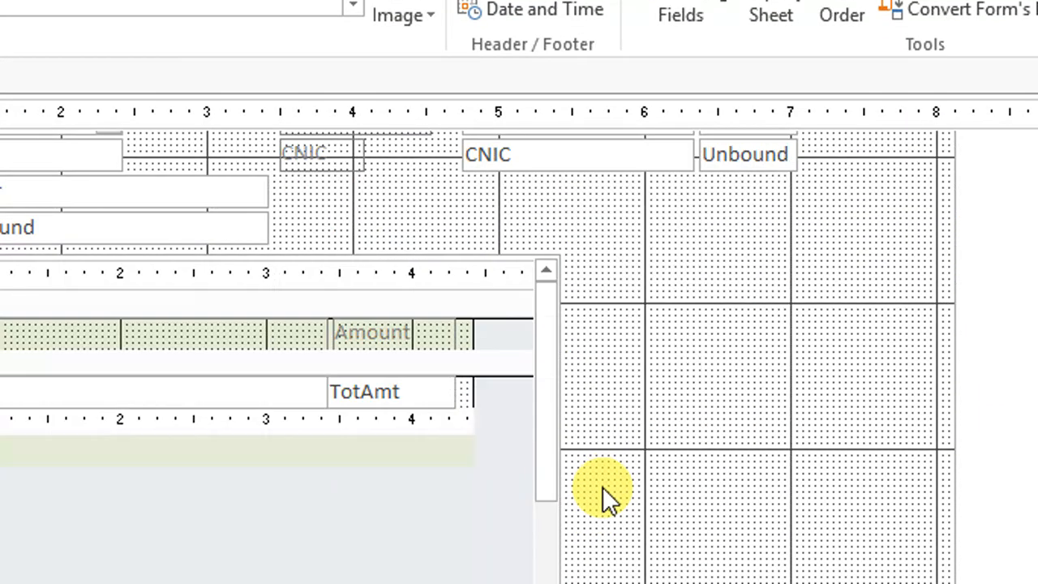
pyautogui.click(159, 276)
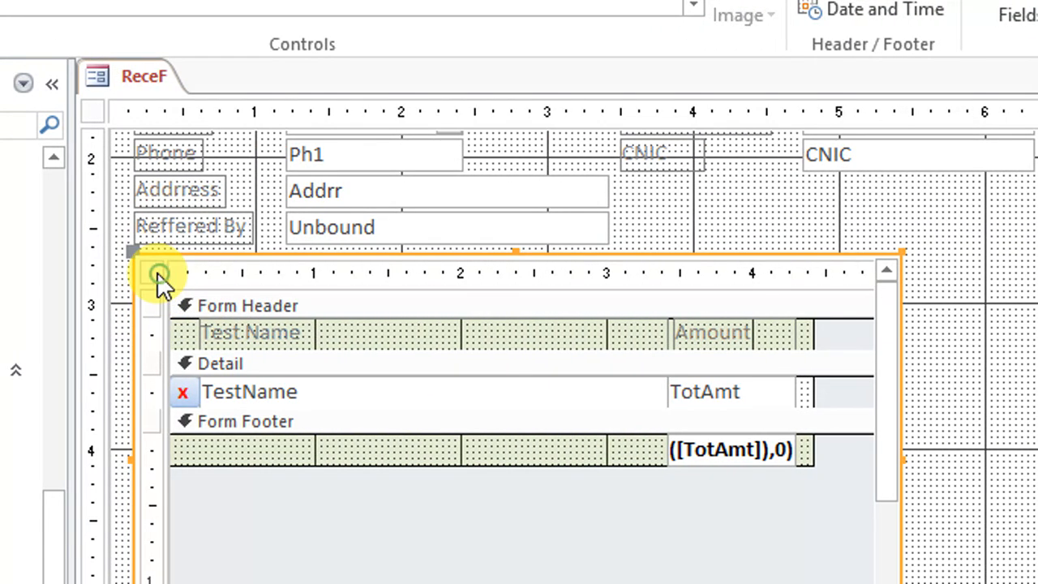
pyautogui.click(156, 272)
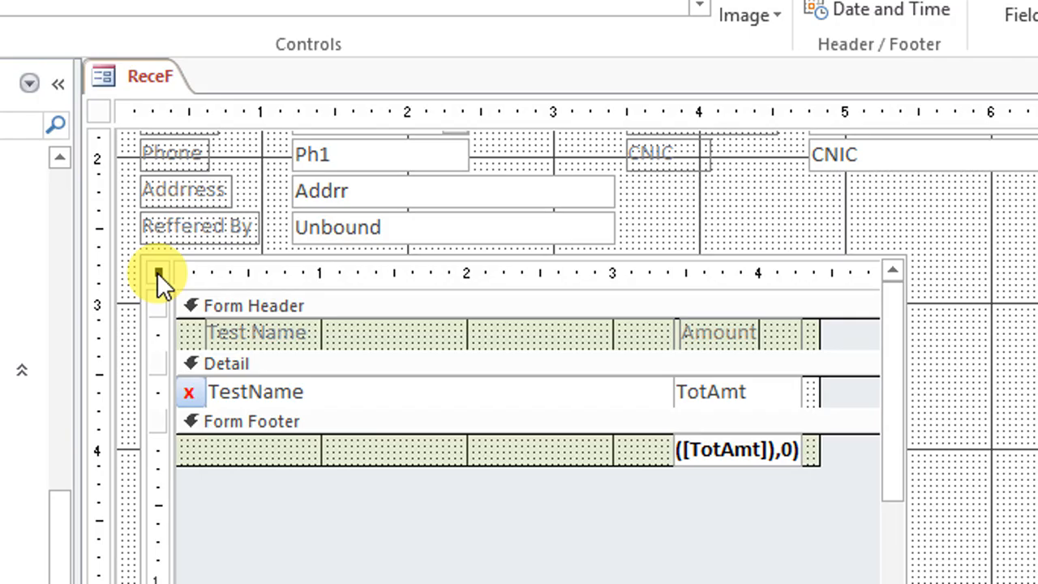
pyautogui.rightClick(156, 272)
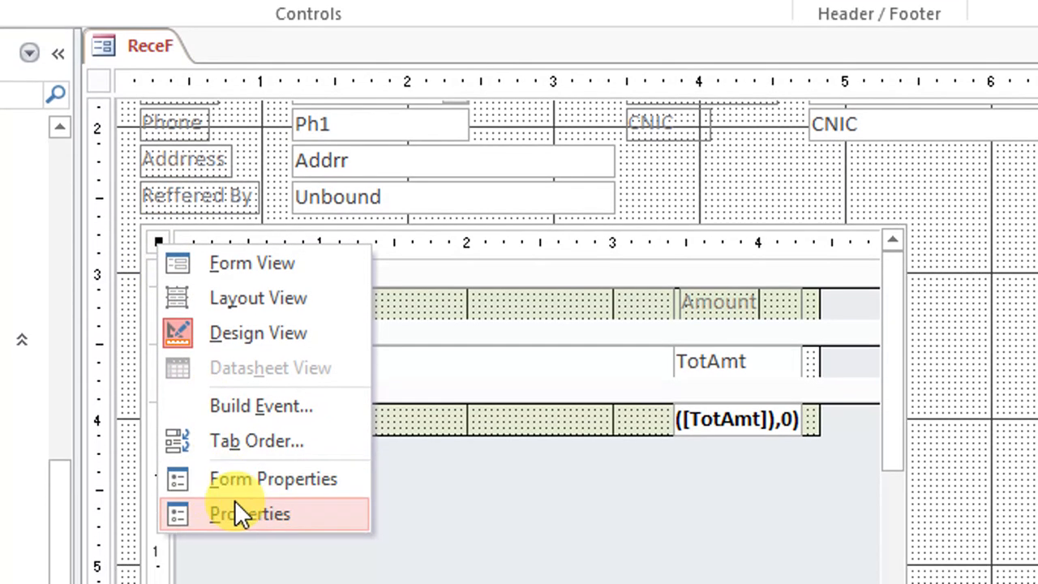
pyautogui.click(938, 366)
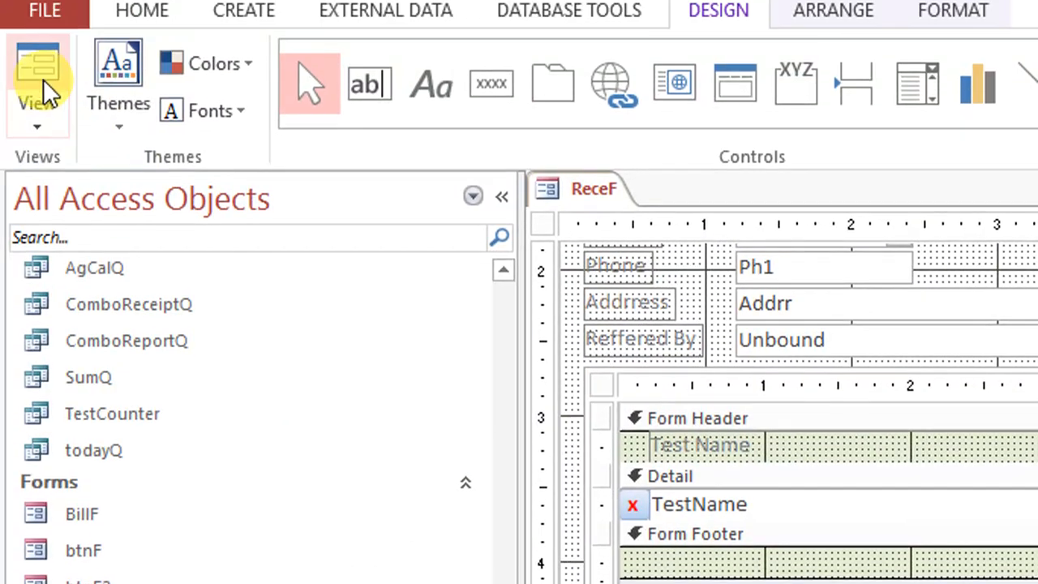
# Run ReceF with the Forms!PtF!t1 parameter left empty and return the form to design view
pyautogui.click(37, 89)
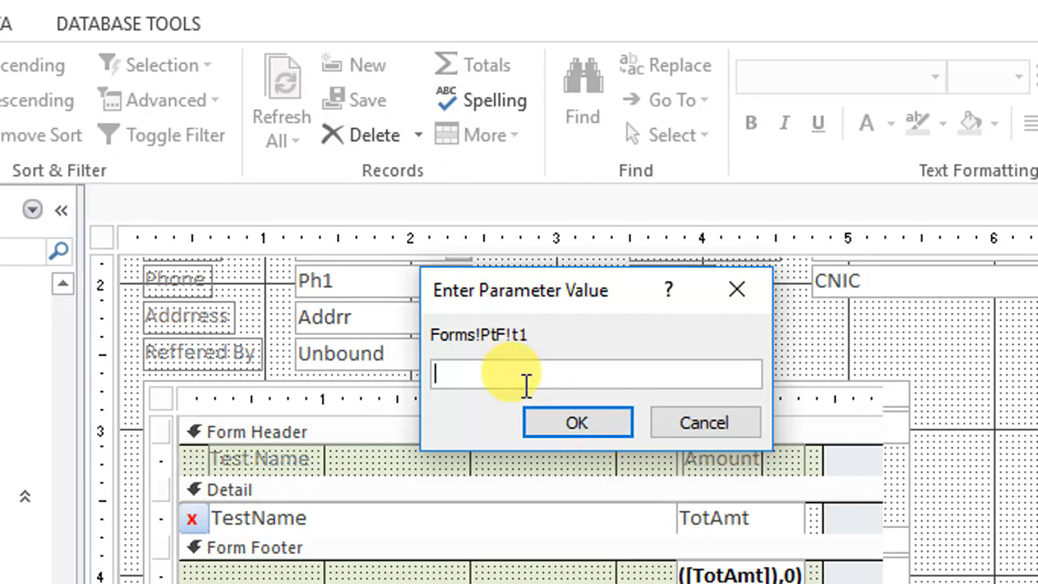
pyautogui.click(574, 426)
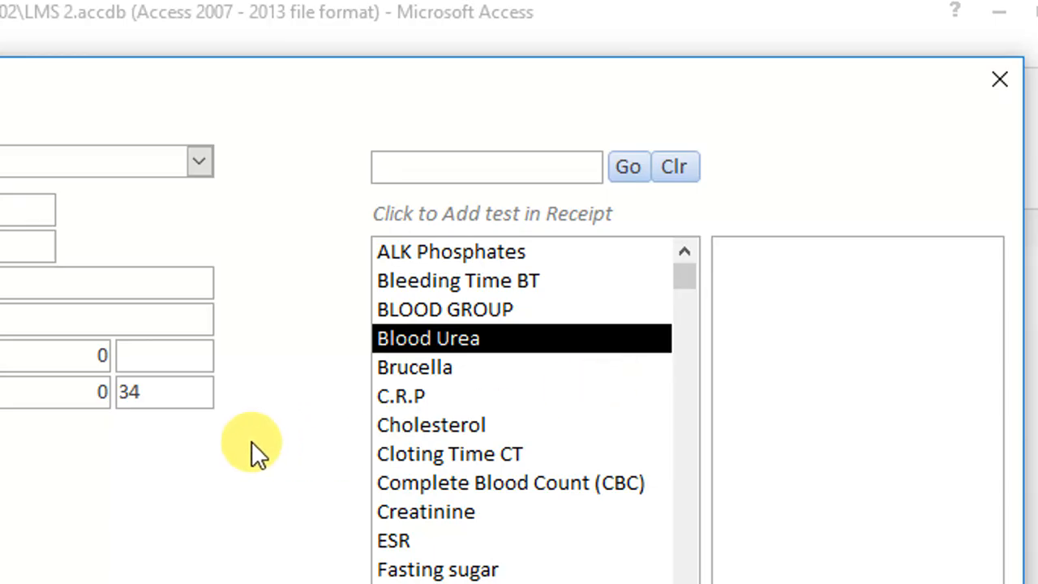
pyautogui.rightClick(251, 441)
pyautogui.click(324, 517)
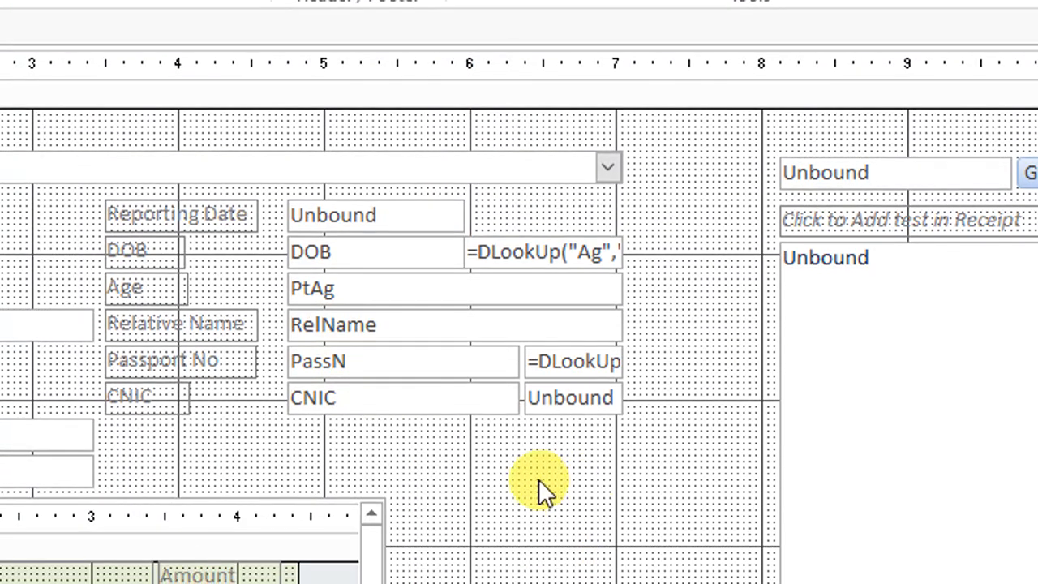
# Widen the lookup box beside PassN to read its full expression, and undo the resizing
pyautogui.moveTo(617, 360); pyautogui.dragTo(709, 358)
pyautogui.moveTo(572, 359); pyautogui.dragTo(721, 351)
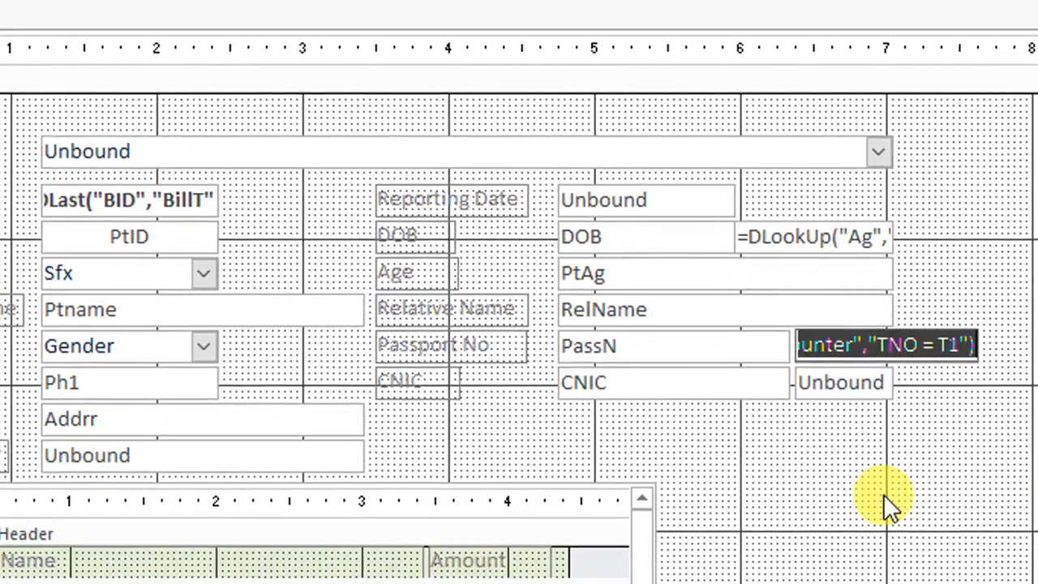
pyautogui.click(883, 494)
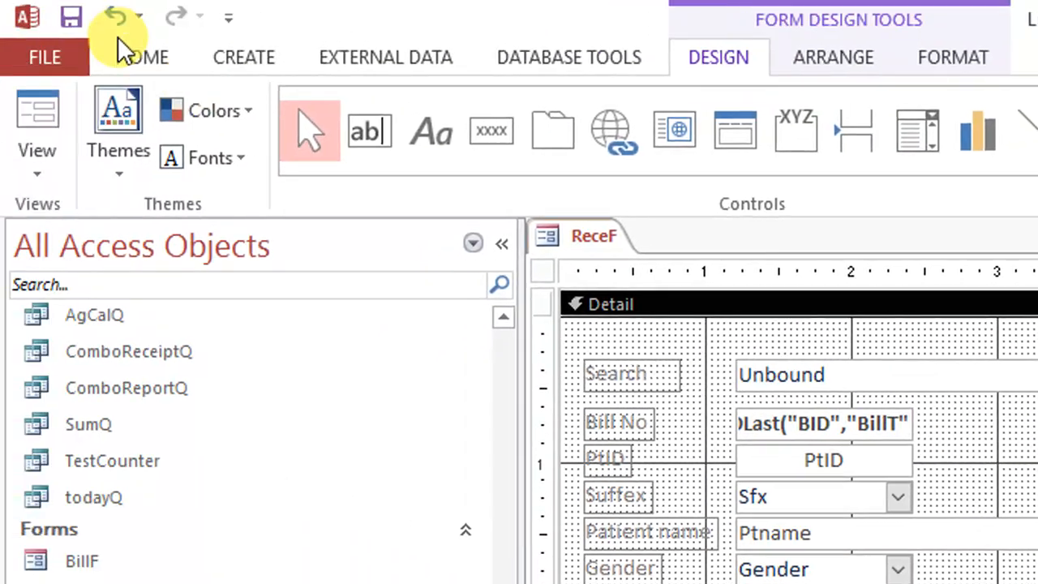
pyautogui.click(122, 17)
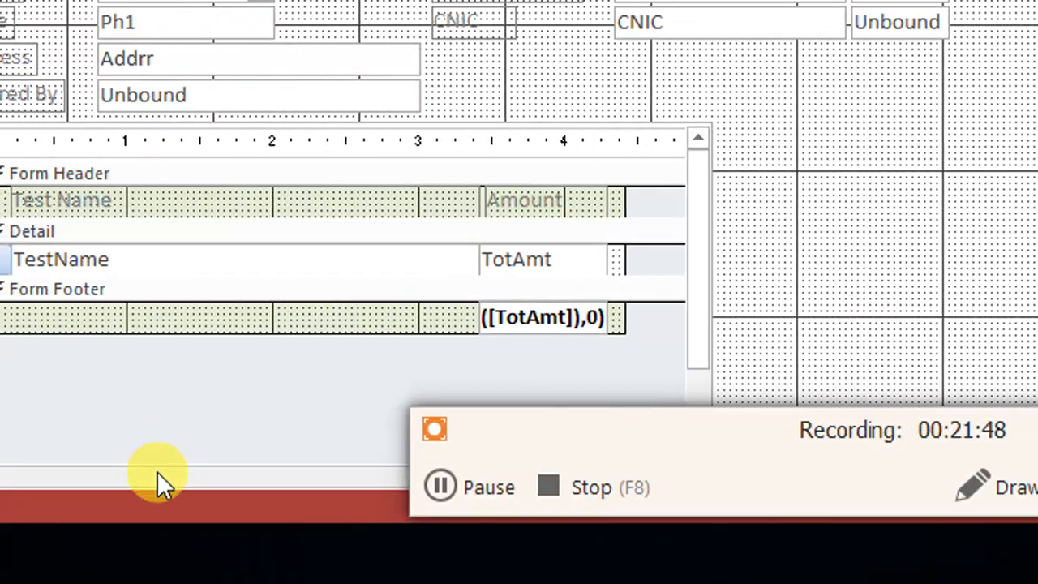
# Examine the On Click event procedure of the test list box, Combo17, and close the code window
pyautogui.click(625, 132)
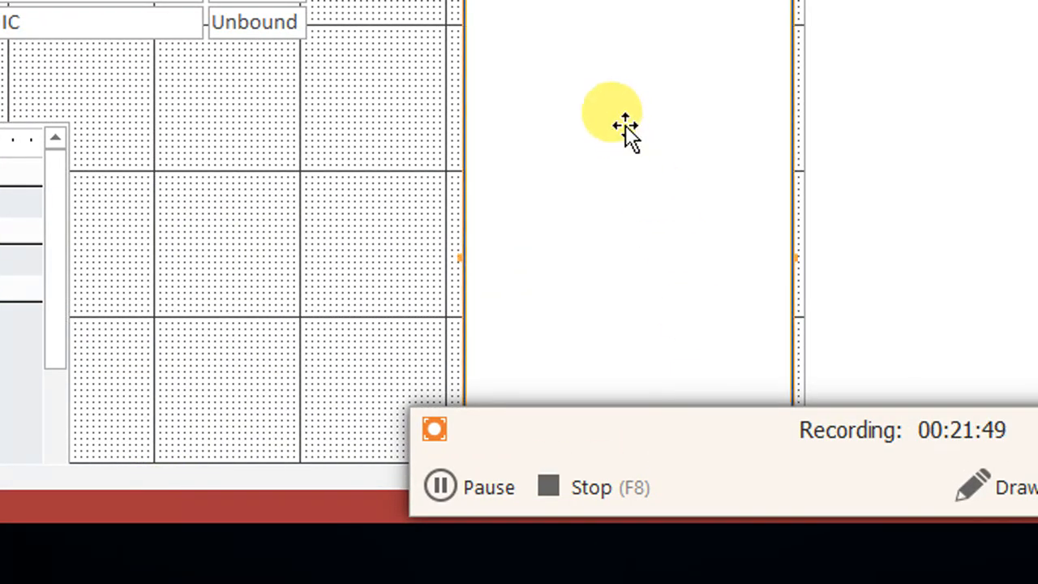
pyautogui.rightClick(625, 124)
pyautogui.click(706, 504)
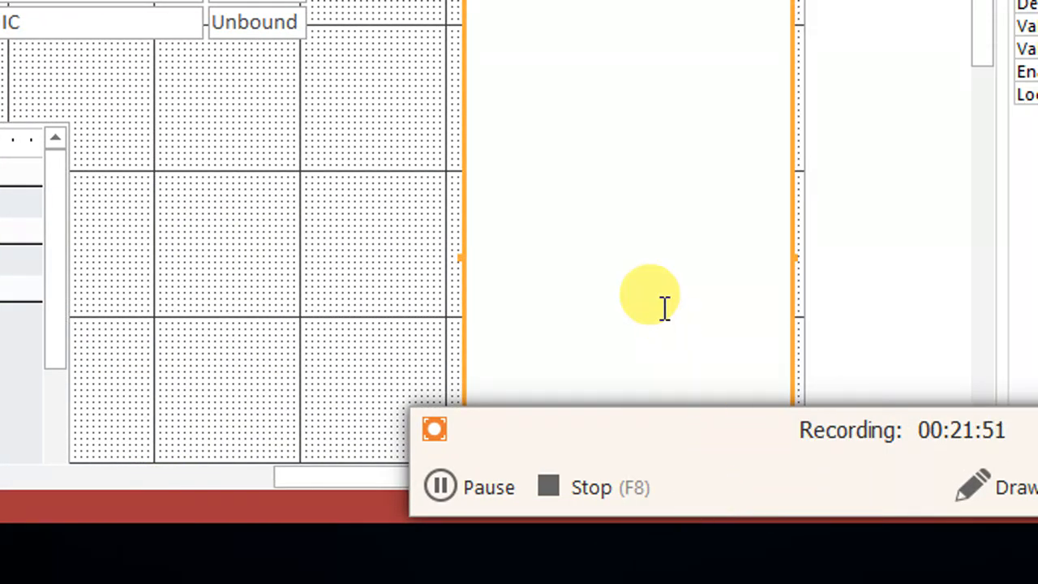
pyautogui.click(771, 42)
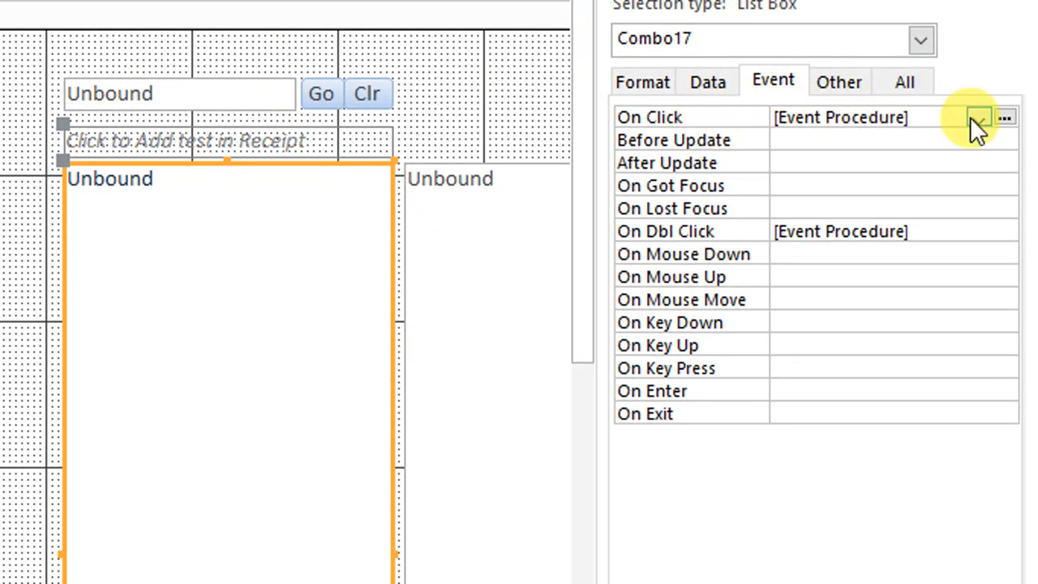
pyautogui.click(1003, 117)
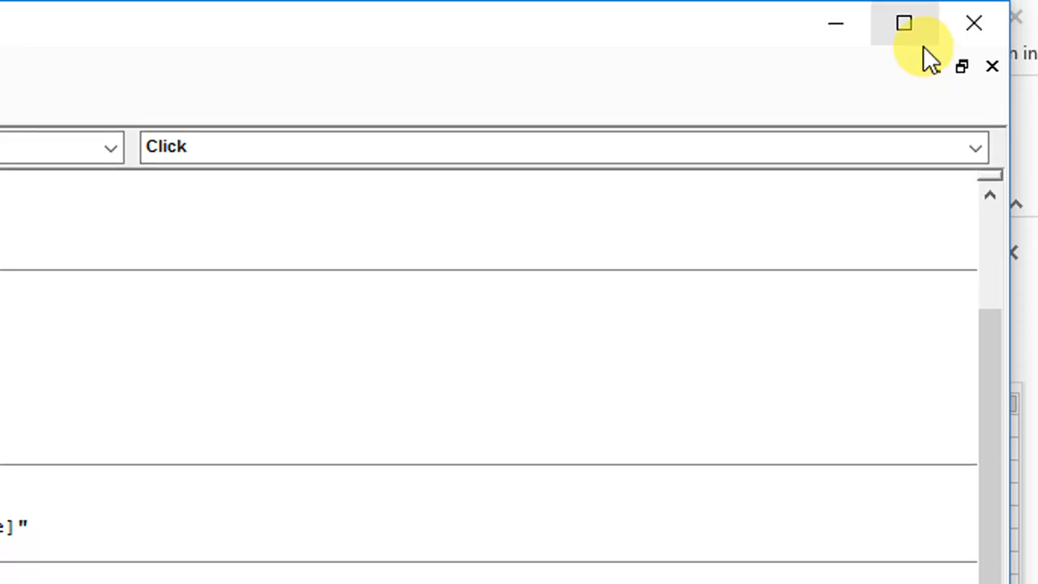
pyautogui.click(960, 31)
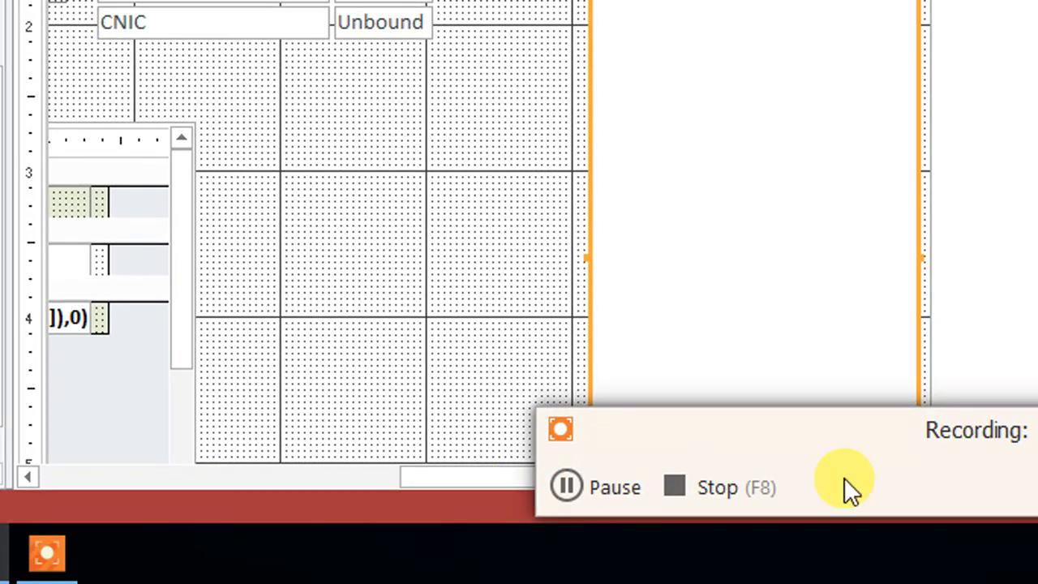
# Select the sub-test list box, List53, and review its data, format and event properties
pyautogui.click(885, 426)
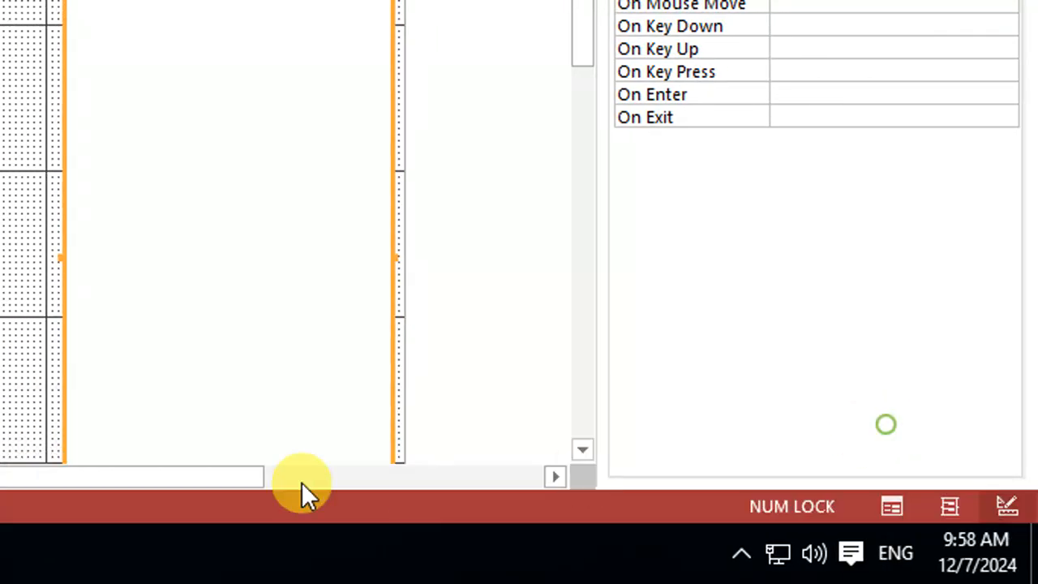
pyautogui.moveTo(157, 476); pyautogui.dragTo(409, 476)
pyautogui.click(128, 35)
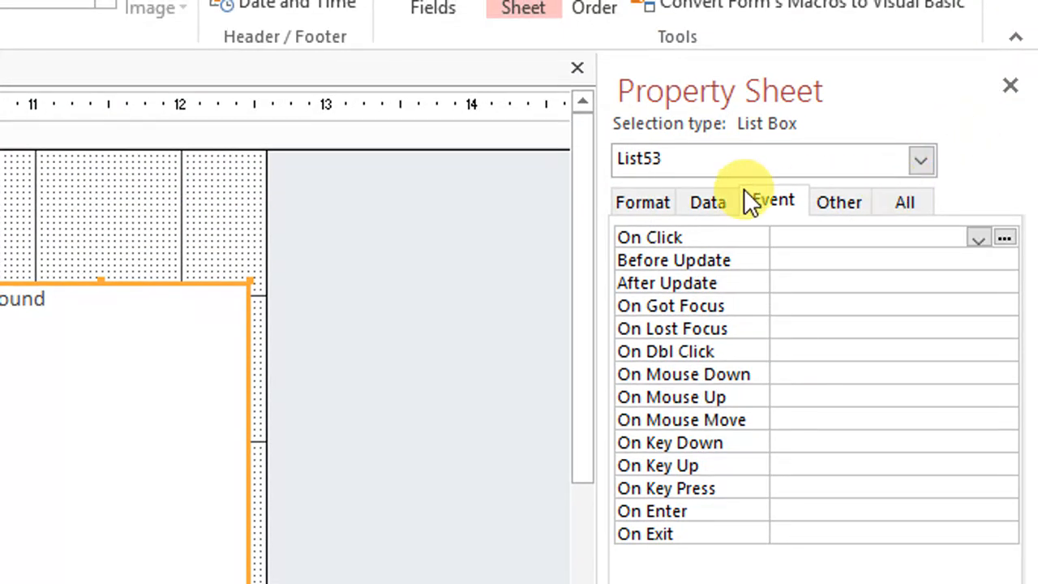
pyautogui.click(707, 203)
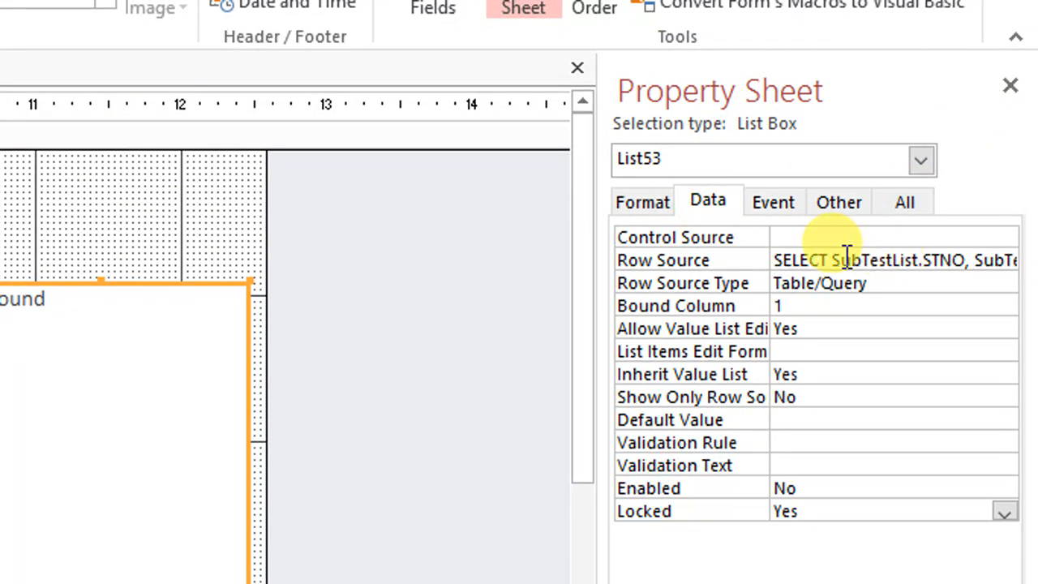
pyautogui.click(615, 201)
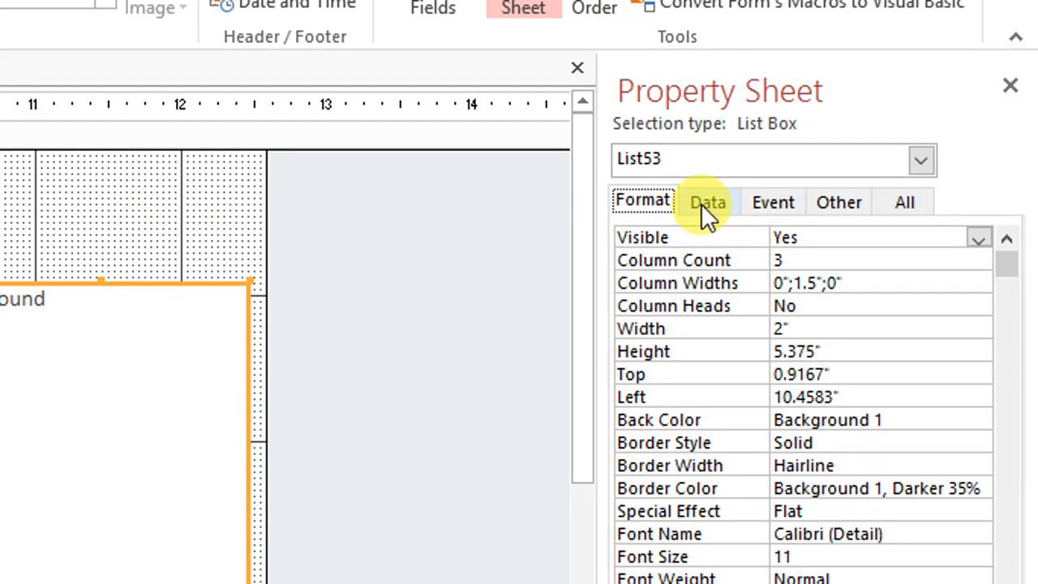
pyautogui.click(774, 205)
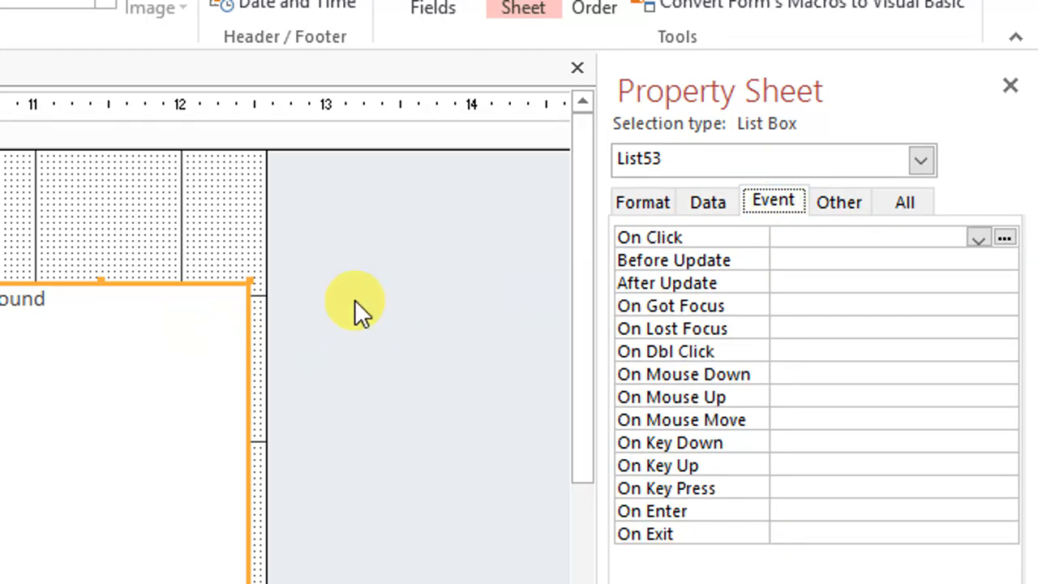
pyautogui.click(726, 203)
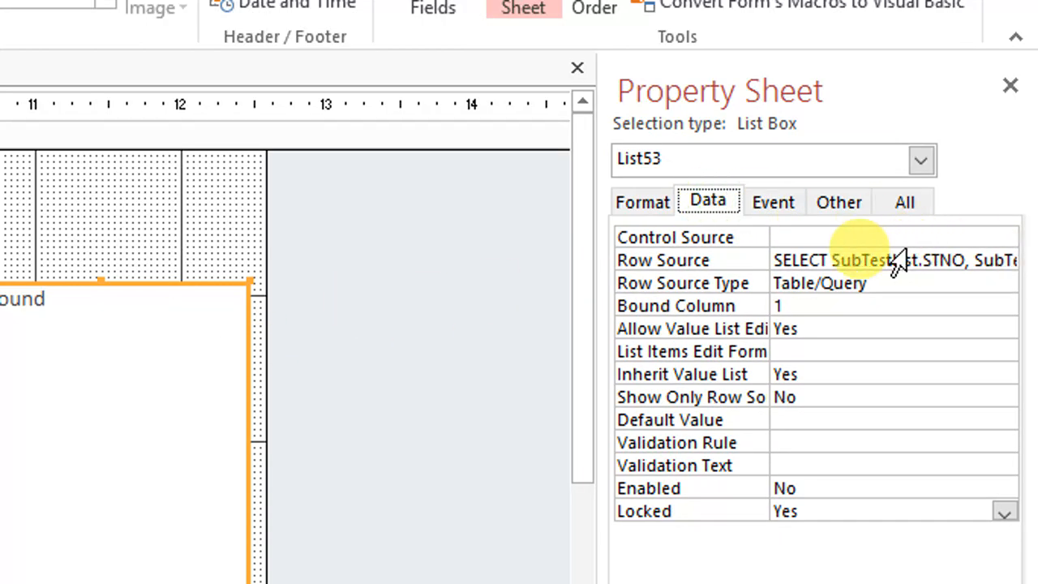
# In the row source query of List53, set the TNO criteria to [Forms]![ReceF]![t1] and close the query
pyautogui.click(864, 260)
pyautogui.click(1003, 259)
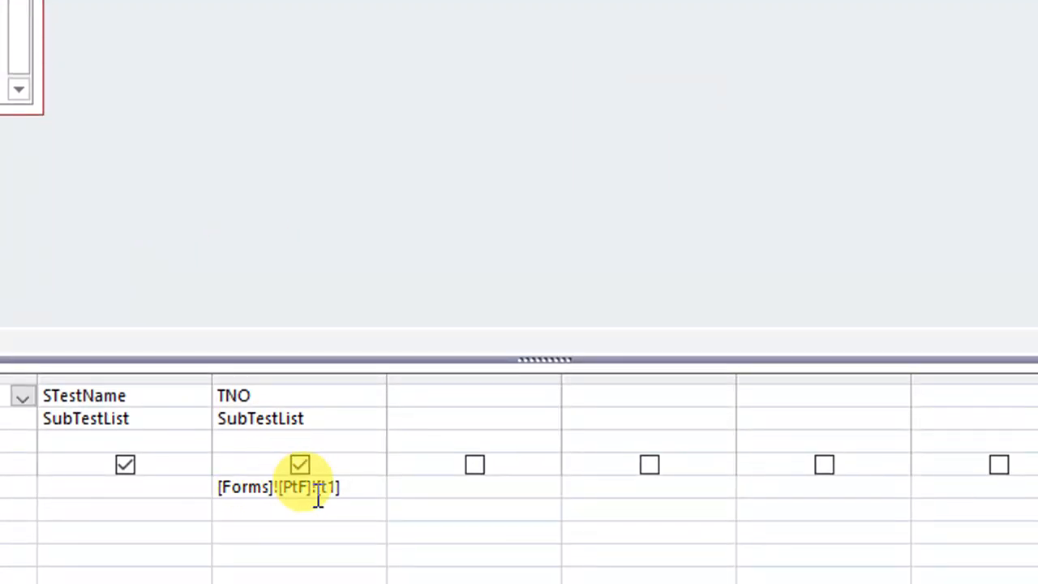
pyautogui.click(311, 487)
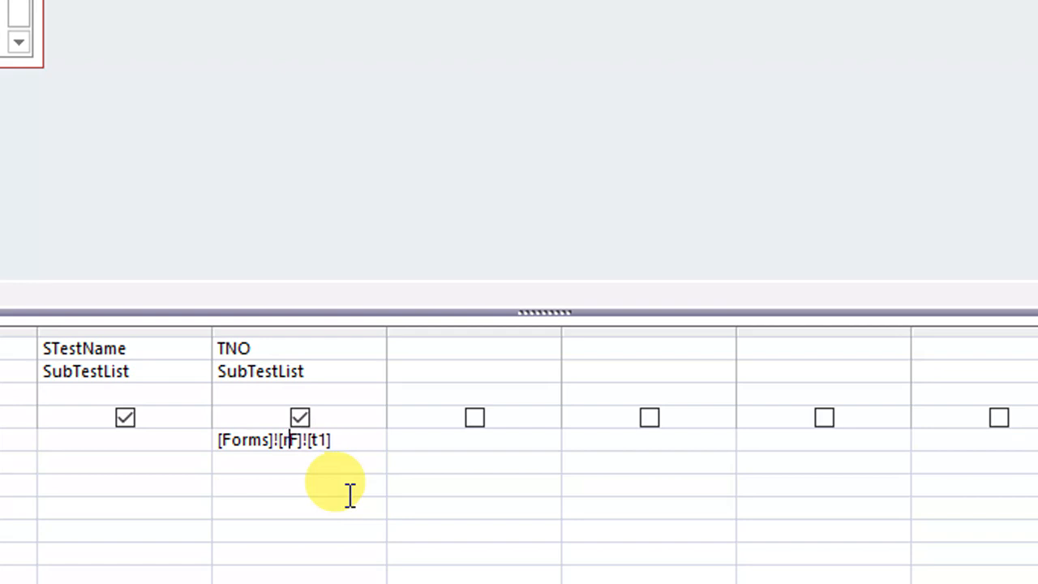
pyautogui.write('ece')
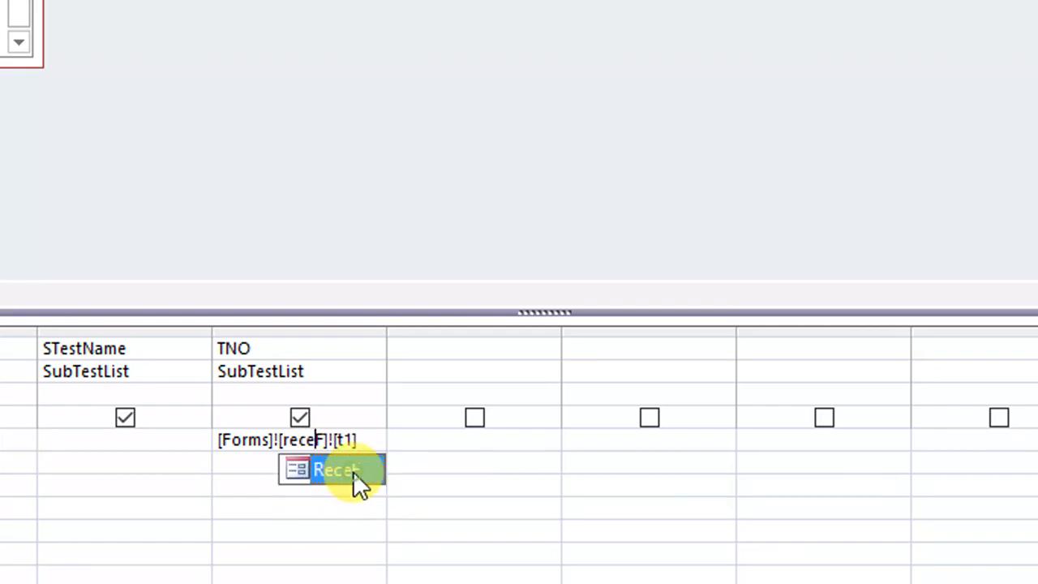
pyautogui.doubleClick(353, 472)
pyautogui.press('Delete')
pyautogui.press('Delete')
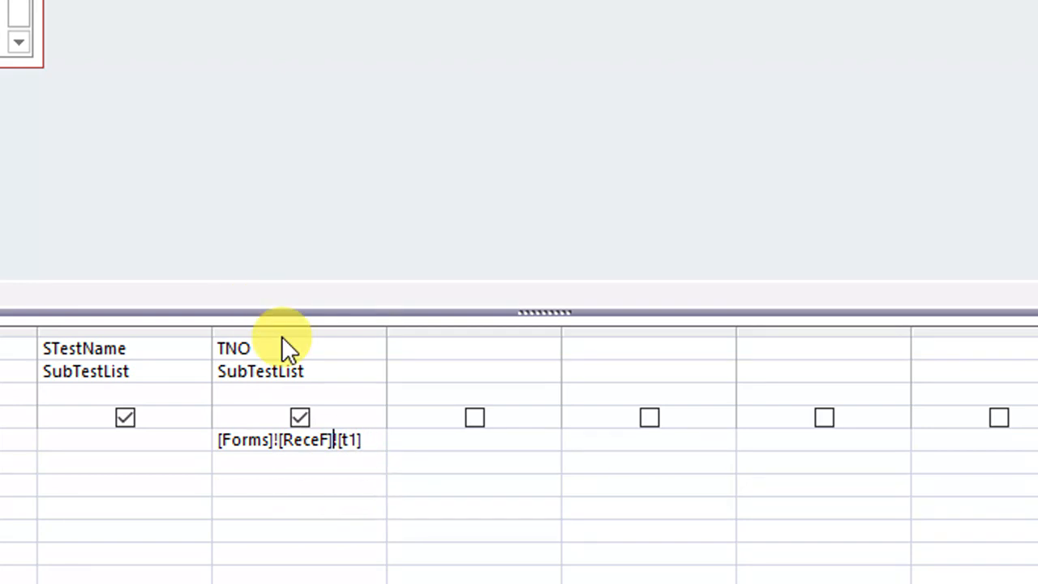
pyautogui.click(343, 505)
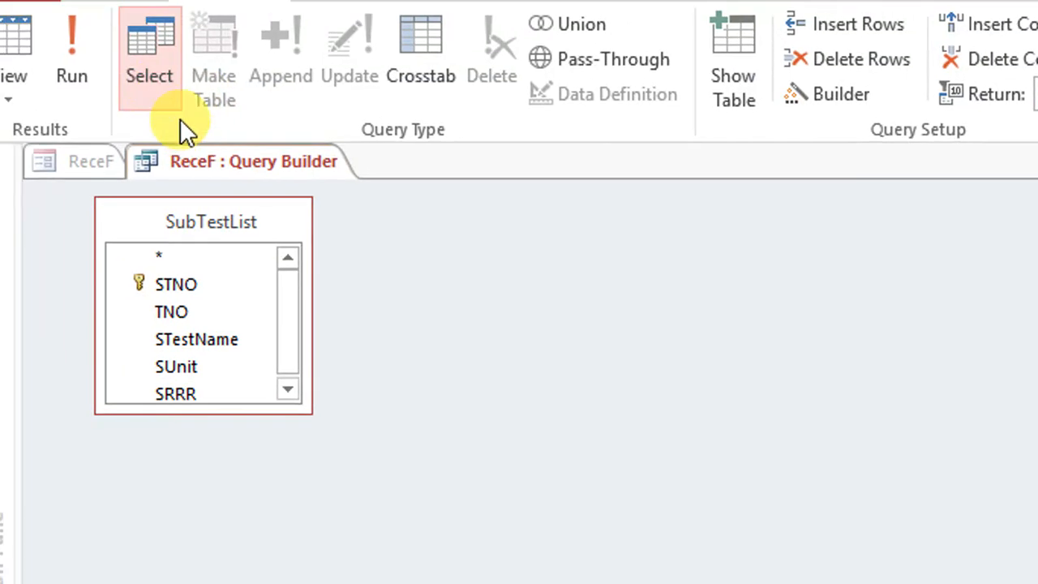
pyautogui.rightClick(203, 160)
pyautogui.rightClick(220, 164)
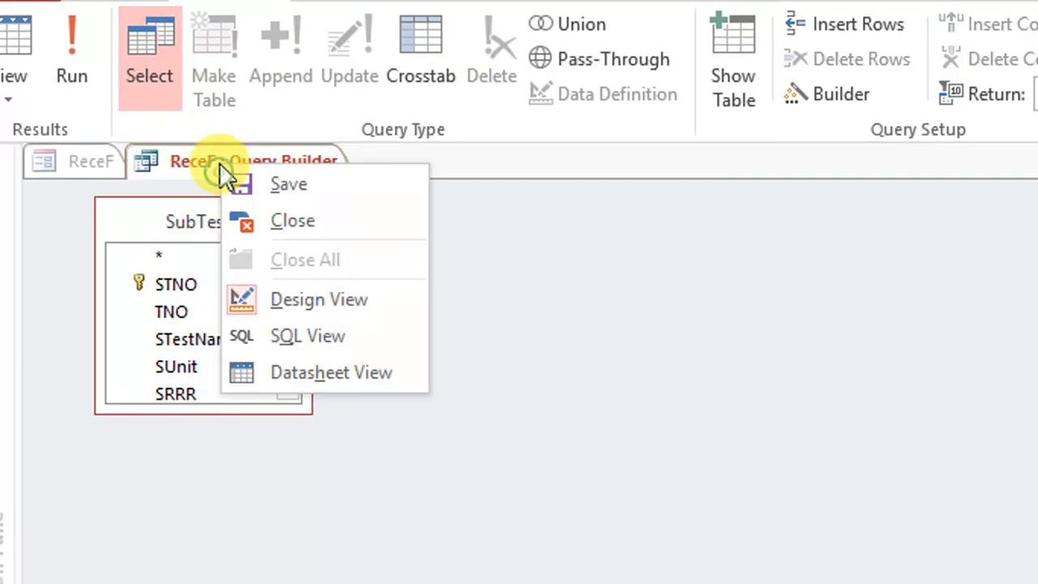
pyautogui.click(317, 212)
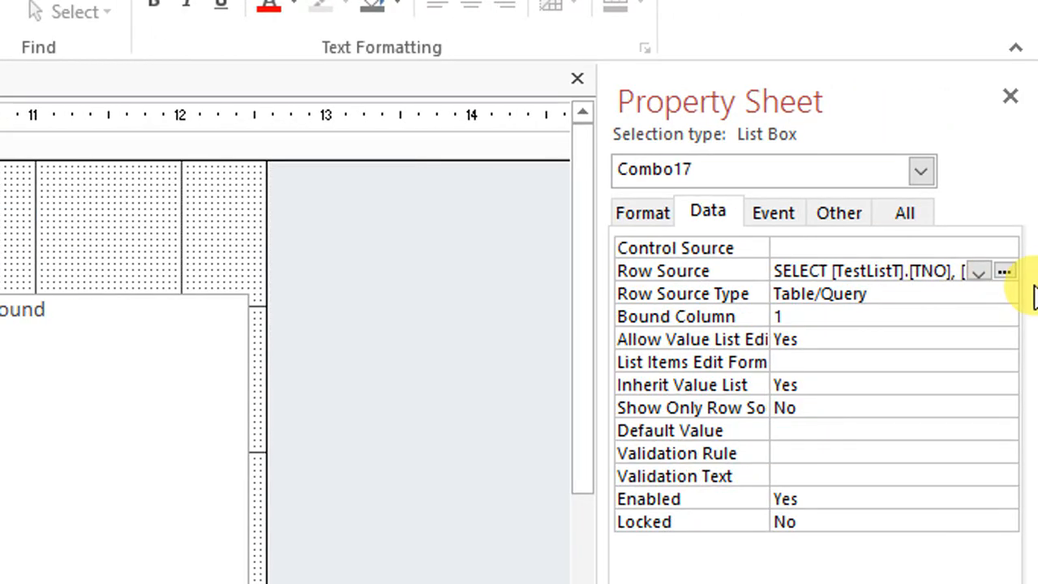
# Check the row source query of the test list box, Combo17, for form references and close it
pyautogui.click(1005, 272)
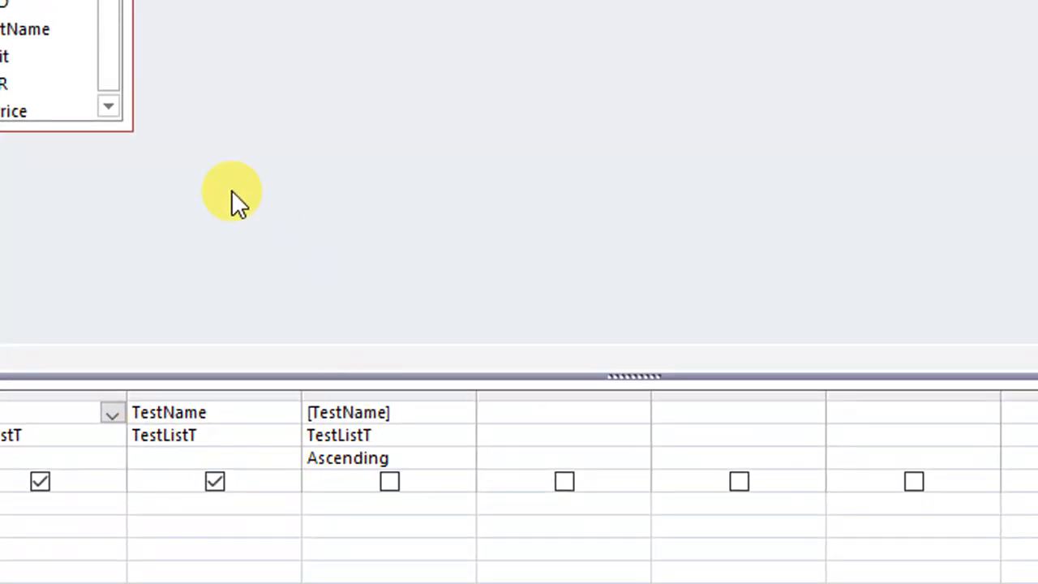
pyautogui.rightClick(157, 86)
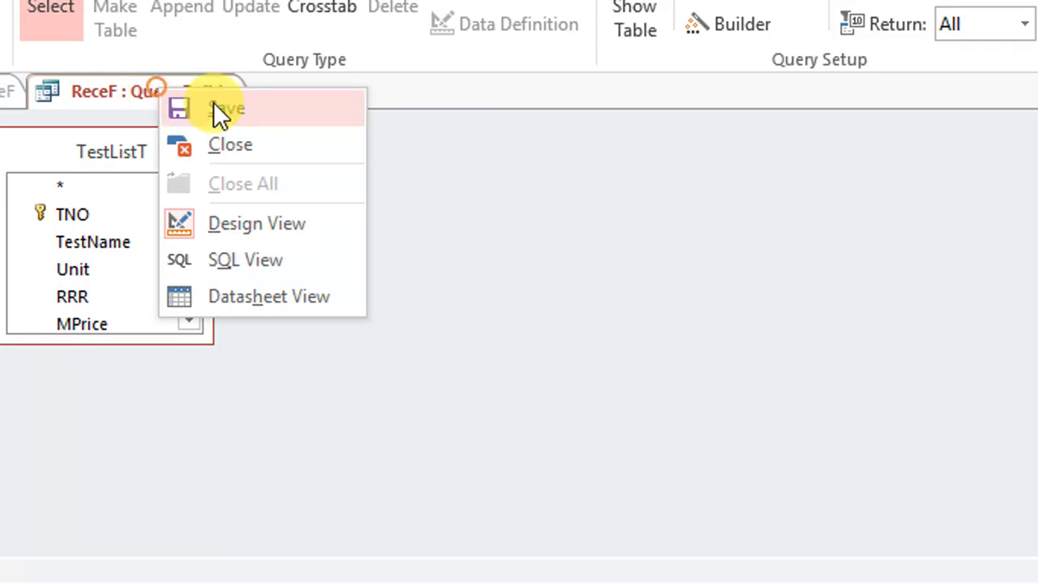
pyautogui.click(214, 105)
pyautogui.rightClick(206, 90)
pyautogui.click(313, 161)
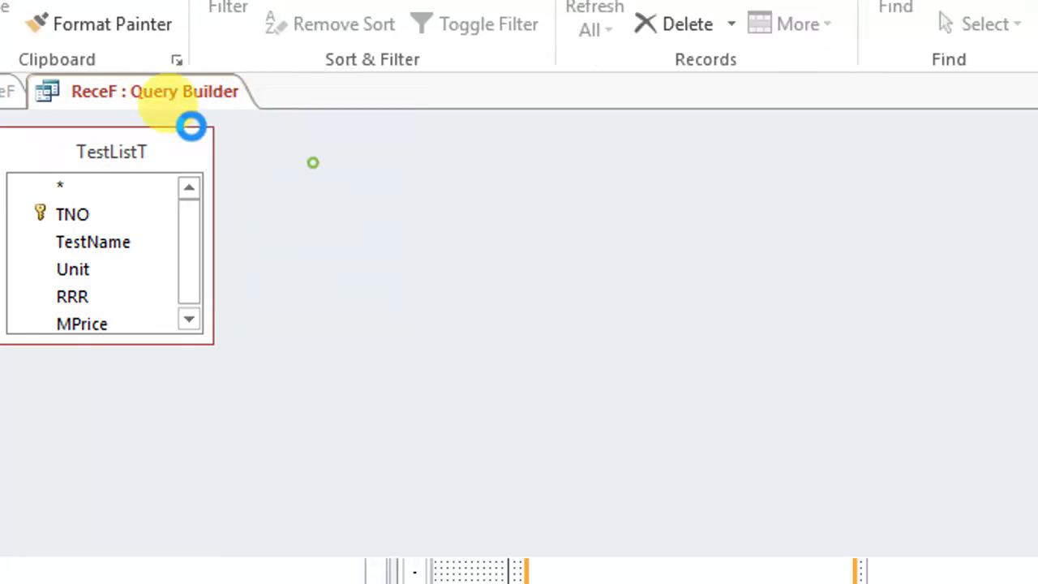
# Run ReceF and try the sub-test list by choosing Lipid Profile, a few other tests and Creatinine
pyautogui.click(34, 80)
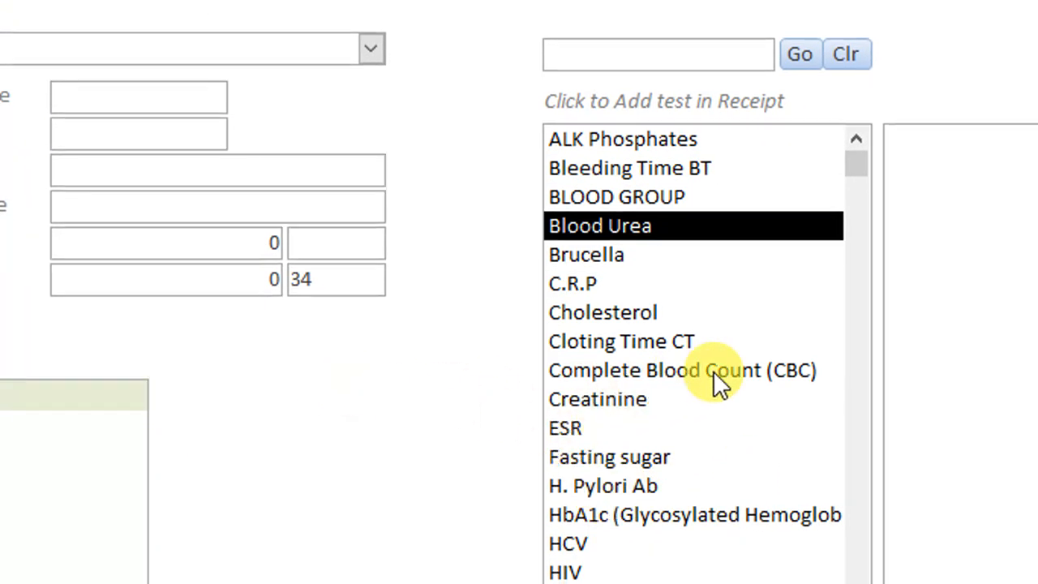
pyautogui.click(624, 482)
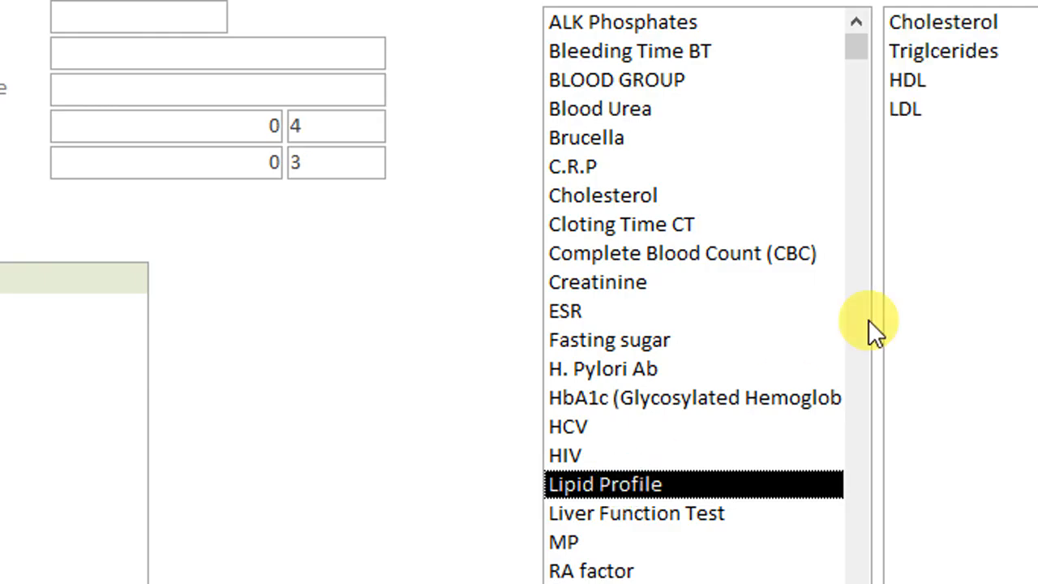
pyautogui.click(573, 134)
pyautogui.click(573, 220)
pyautogui.click(562, 307)
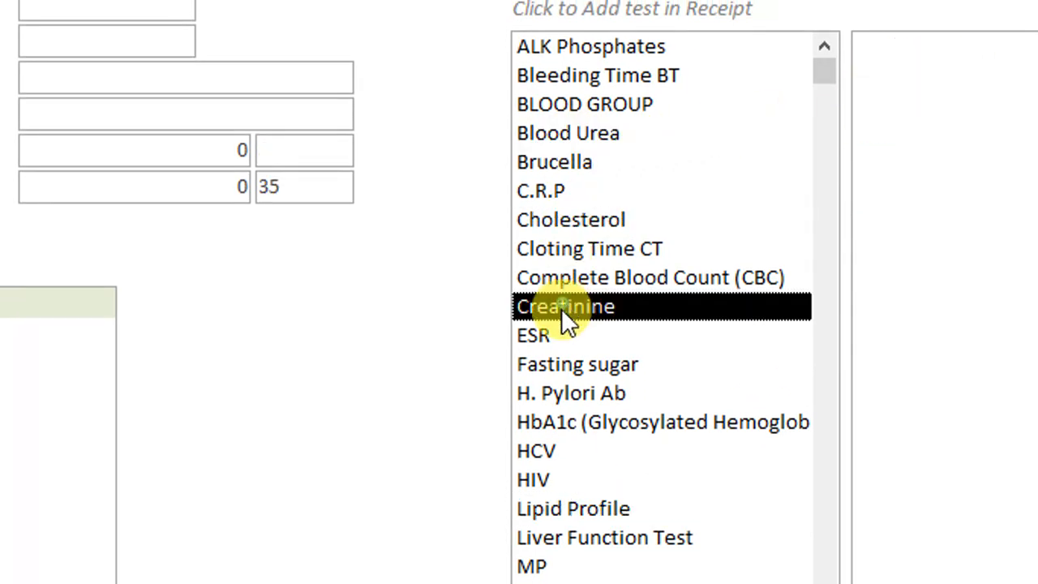
# Try the test list in ReceF with Liver Function Test, add Fasting sugar to the receipt, and accept the parameter prompts empty
pyautogui.click(538, 415)
pyautogui.click(574, 503)
pyautogui.click(581, 501)
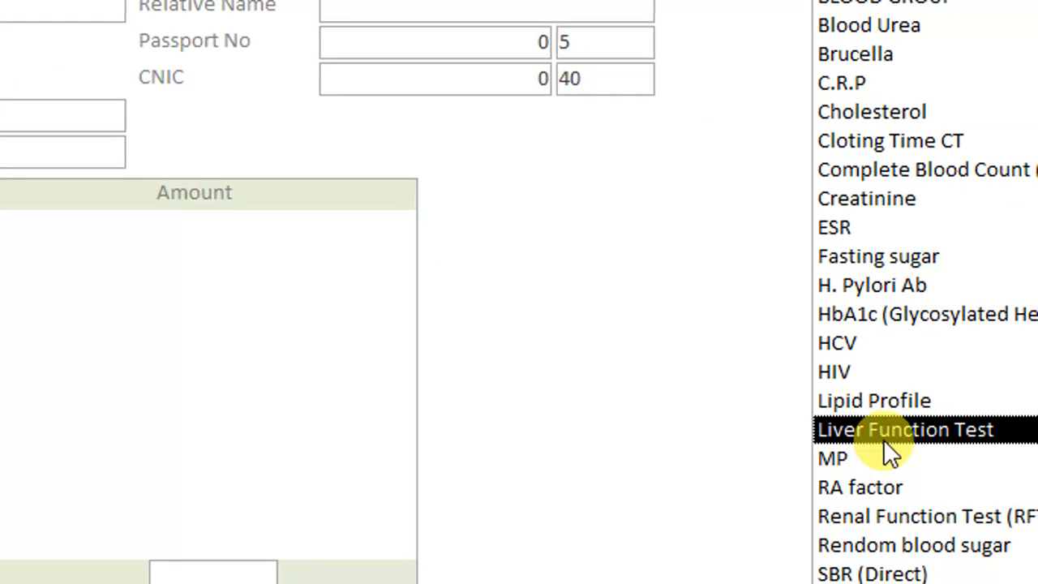
pyautogui.click(877, 254)
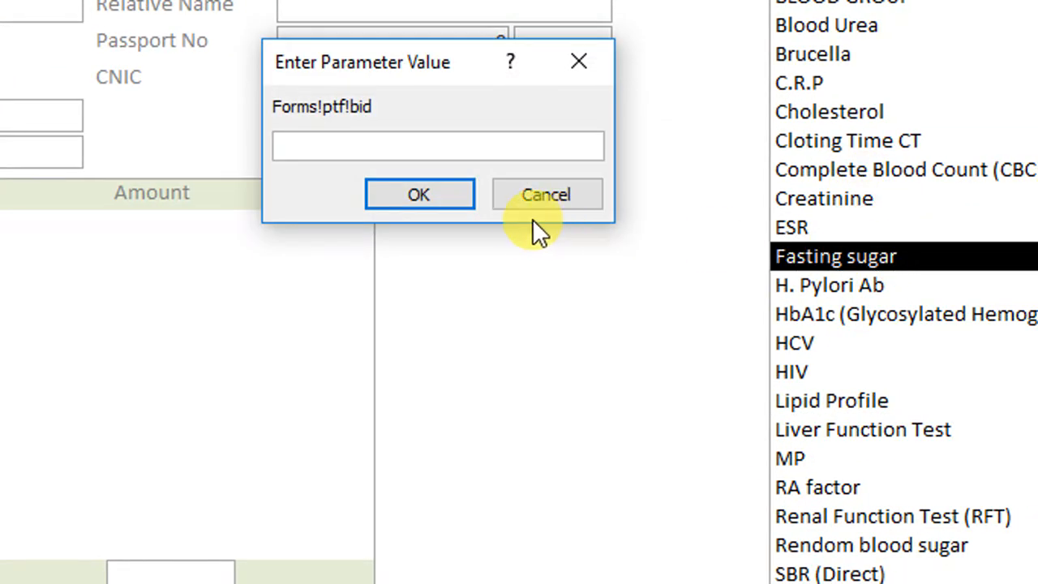
pyautogui.click(419, 194)
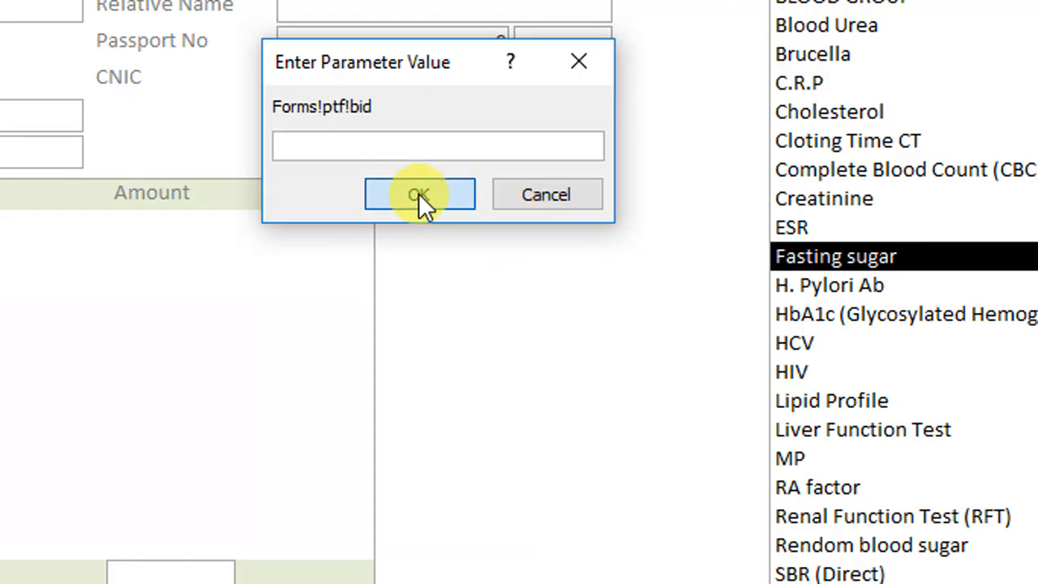
pyautogui.click(424, 202)
pyautogui.click(424, 202)
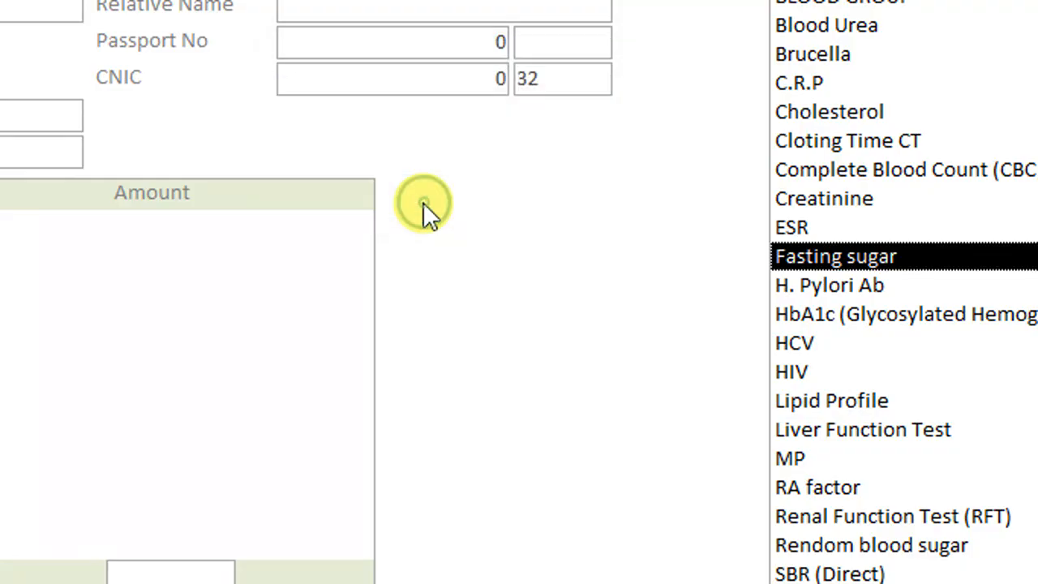
# Return ReceF to design view and check which queries the double-click event procedure of the test list box, Combo17, runs
pyautogui.rightClick(511, 202)
pyautogui.click(617, 294)
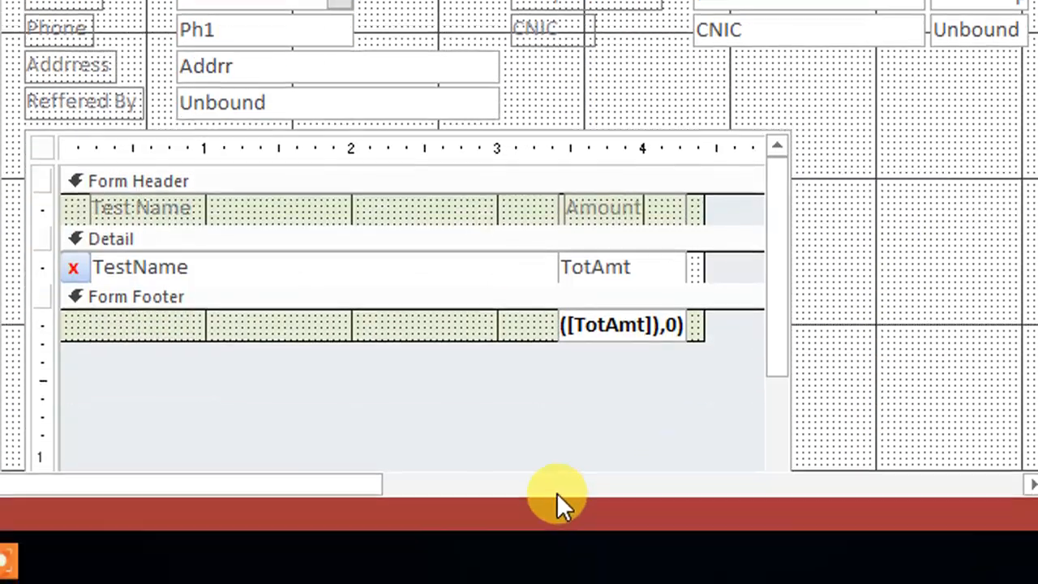
pyautogui.moveTo(347, 484); pyautogui.dragTo(630, 484)
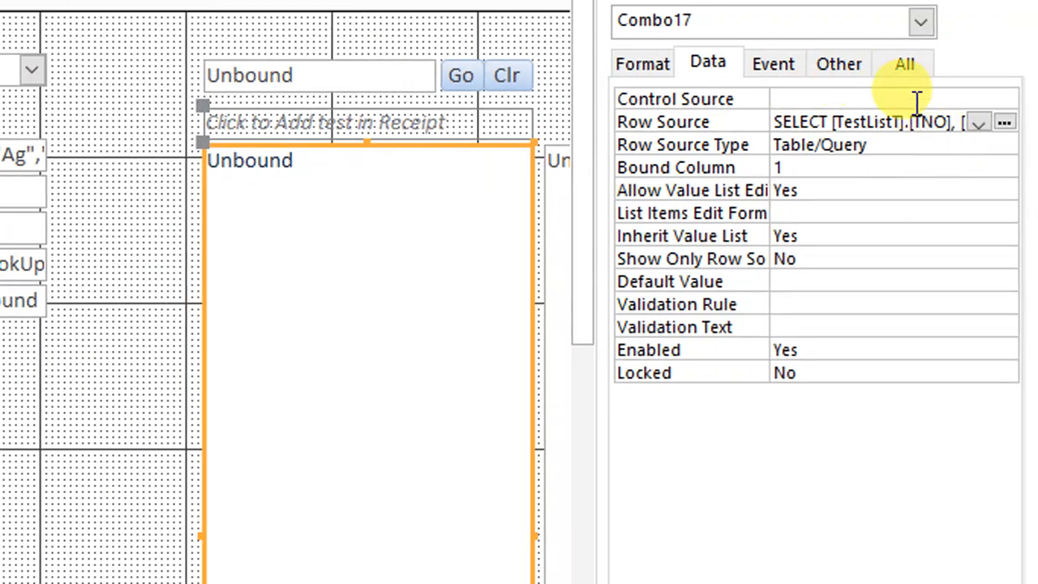
pyautogui.click(774, 91)
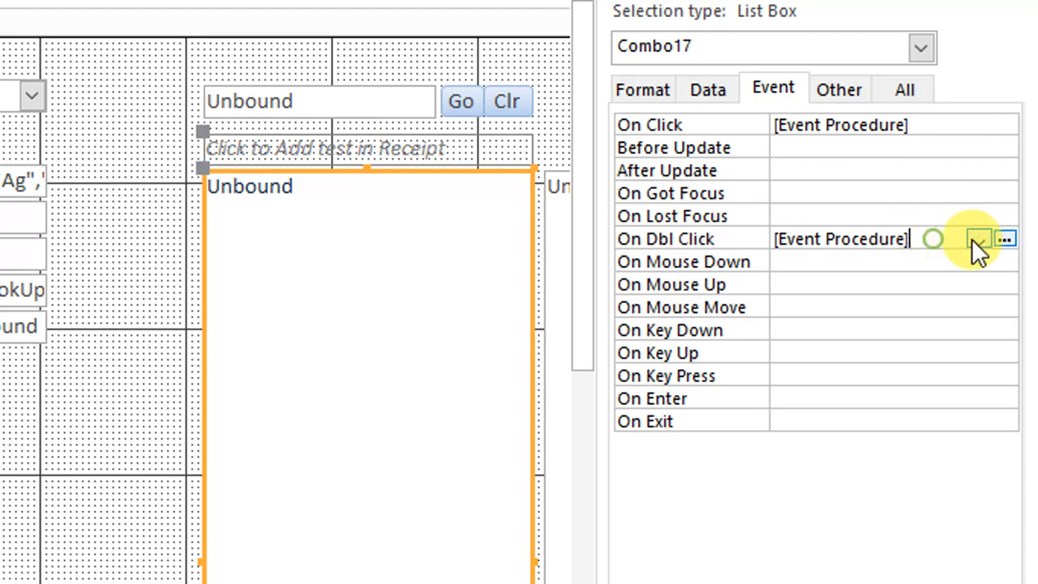
pyautogui.click(1006, 240)
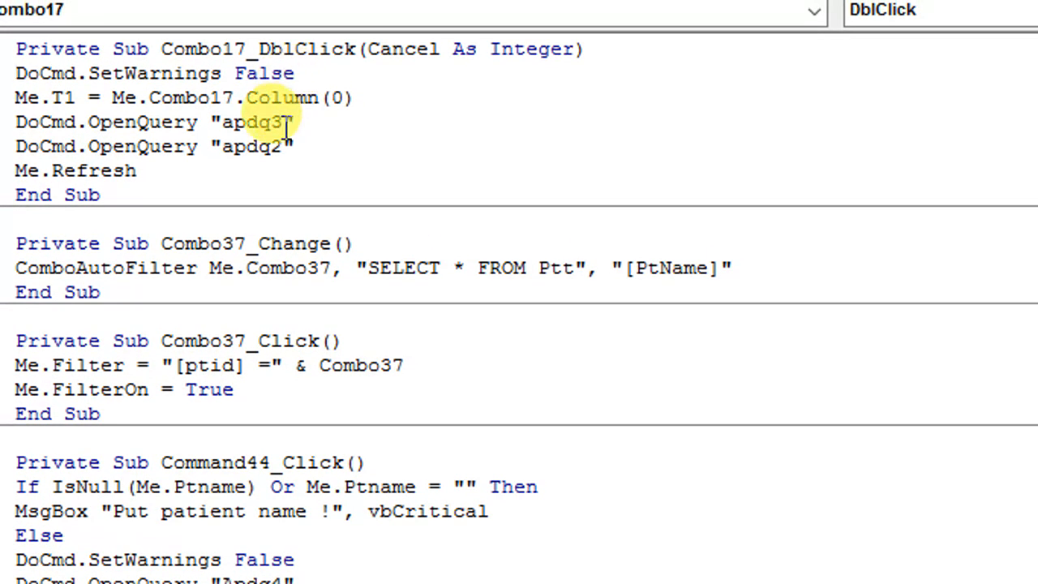
pyautogui.click(857, 34)
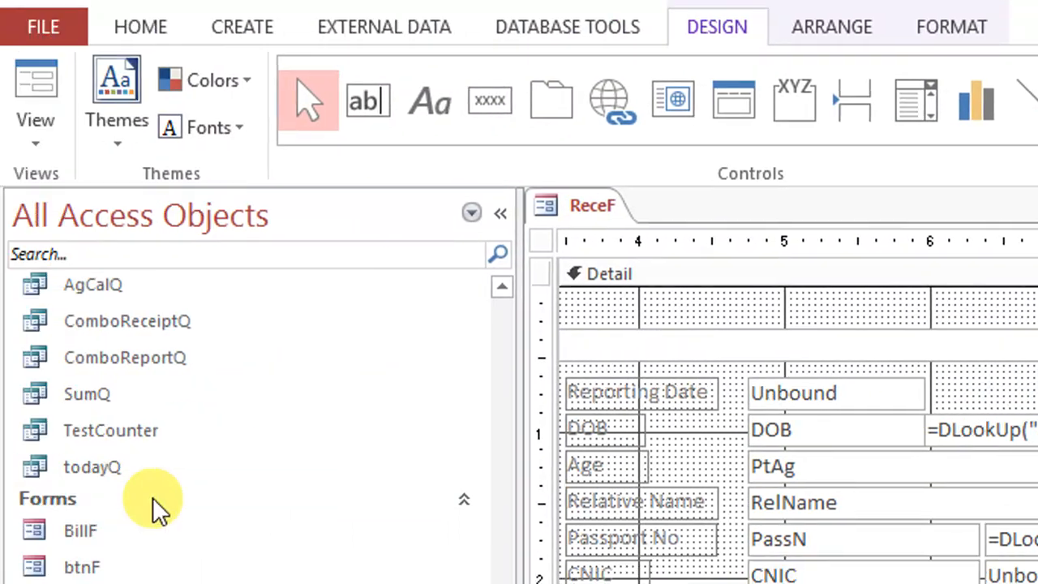
# Open the append queries APDQ2 and APDQ3 in design view
pyautogui.scroll(5, 183, 496)
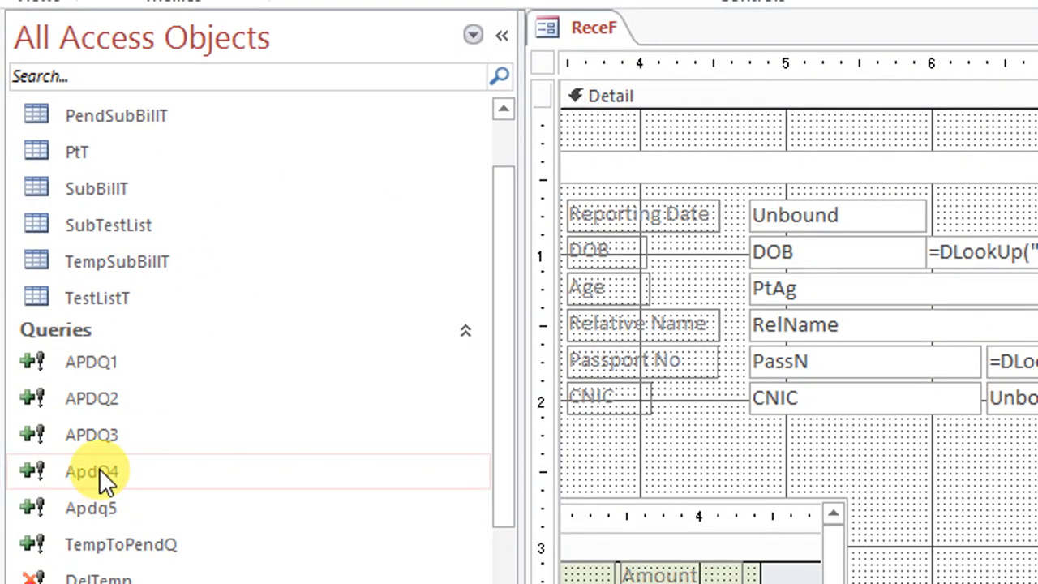
pyautogui.rightClick(95, 398)
pyautogui.click(187, 456)
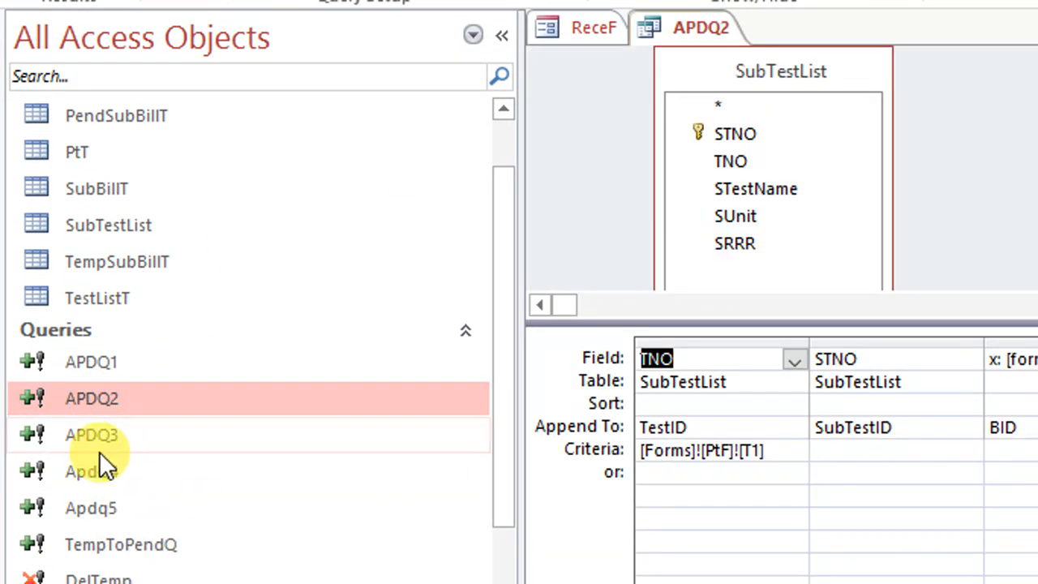
pyautogui.rightClick(101, 438)
pyautogui.click(203, 497)
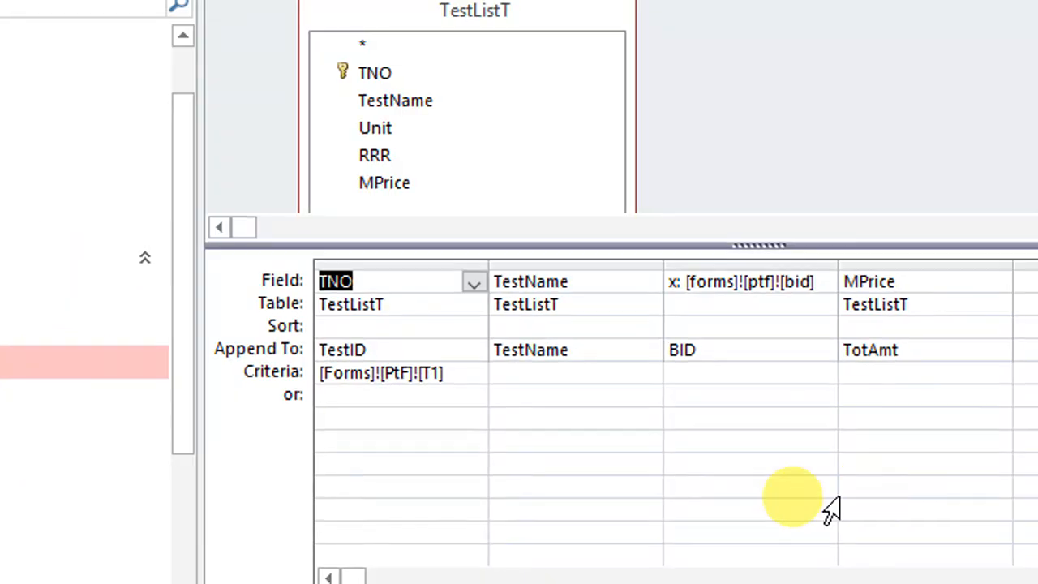
# In APDQ3, set the x field to [forms]![recef]![bid] and the TNO criteria to [Forms]![recef]![T1], and save the query
pyautogui.click(774, 281)
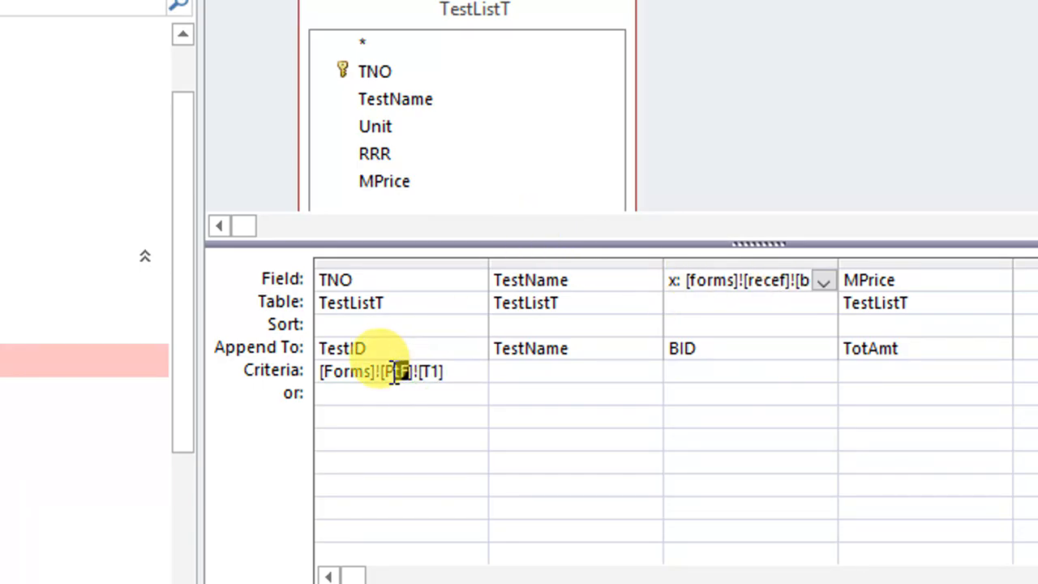
pyautogui.write('recef')
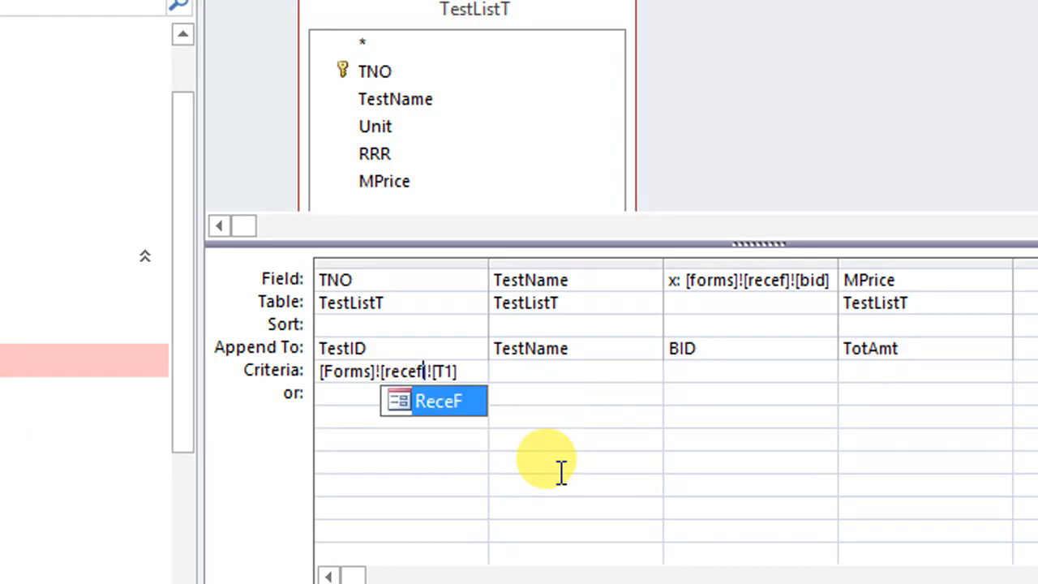
pyautogui.click(883, 399)
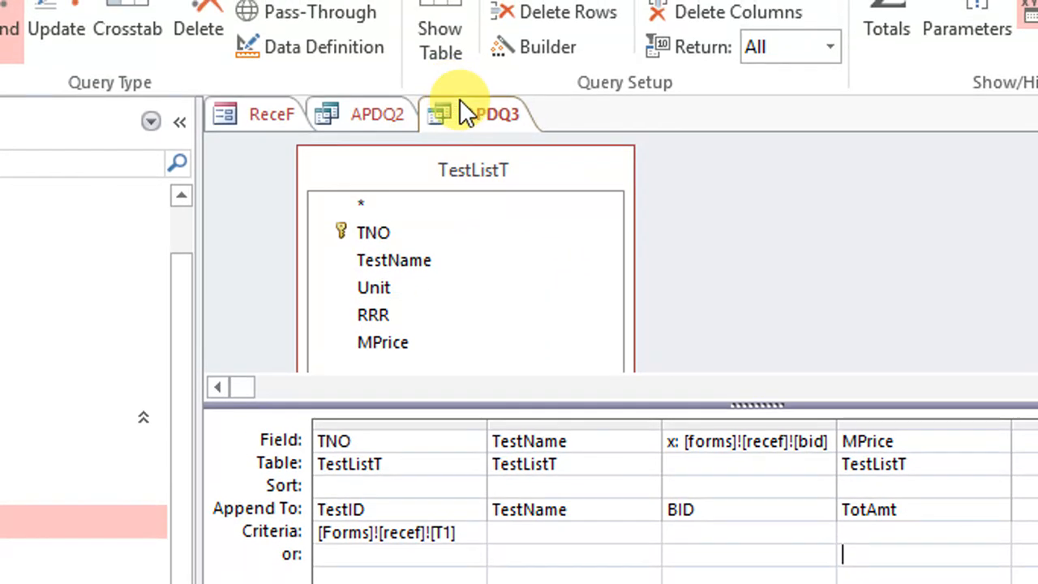
pyautogui.rightClick(473, 109)
pyautogui.click(505, 129)
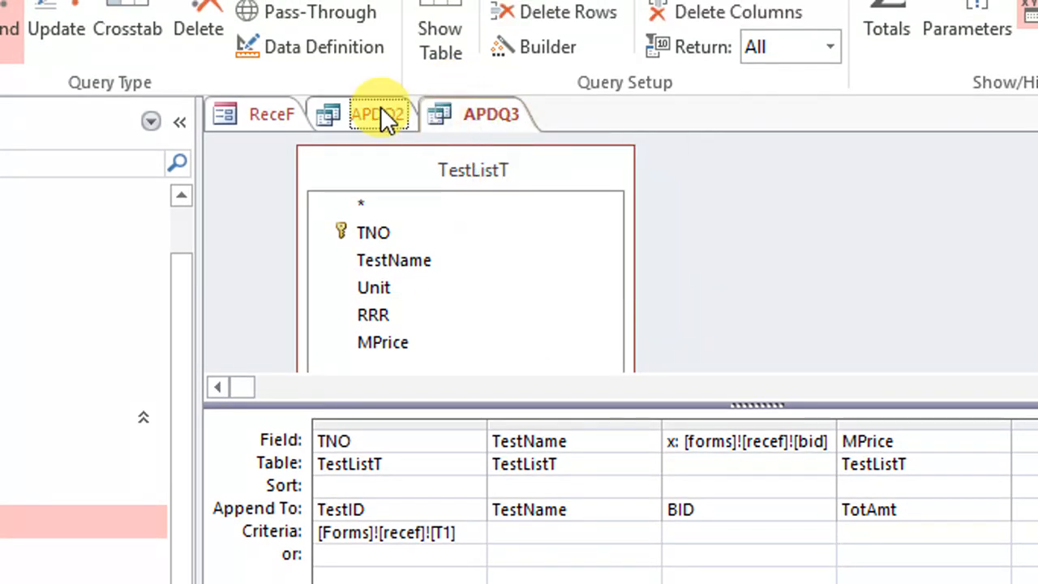
# In APDQ2, set the TNO criteria to [Forms]![recef]![T1] and the x field to [forms]![recef]![bid], and save the query
pyautogui.click(382, 113)
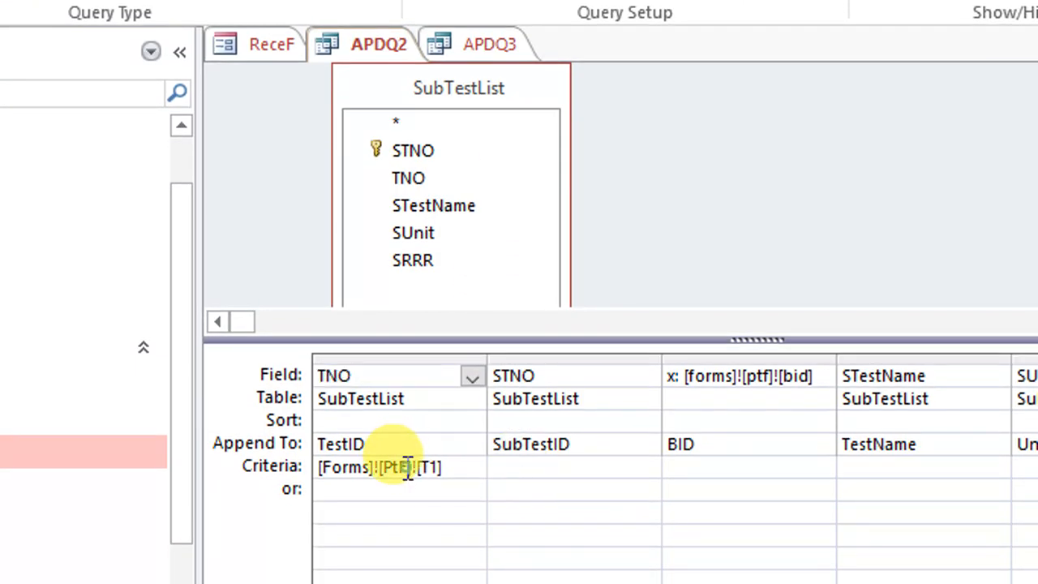
pyautogui.write('recef')
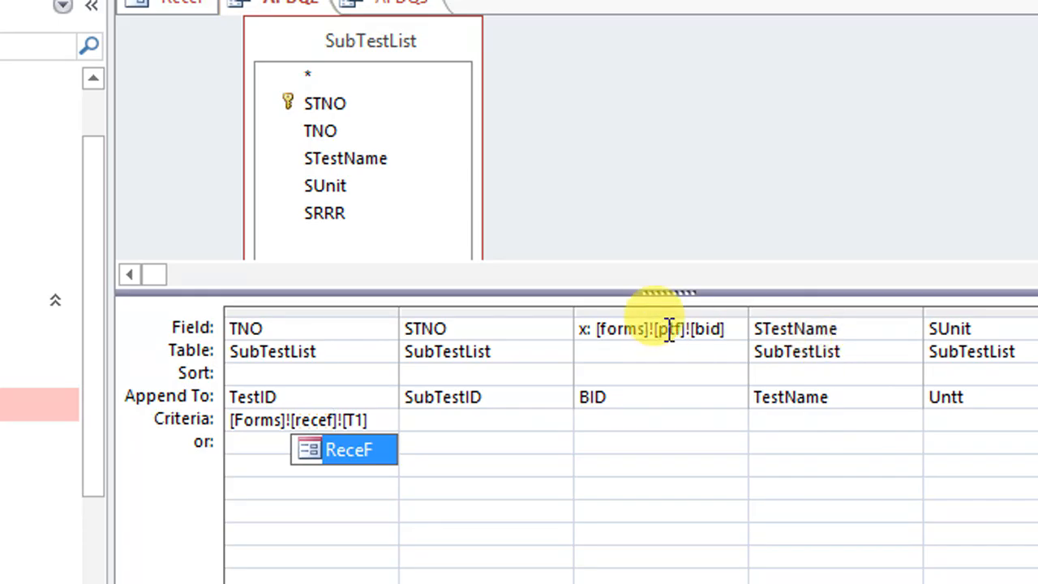
pyautogui.doubleClick(678, 329)
pyautogui.write('re')
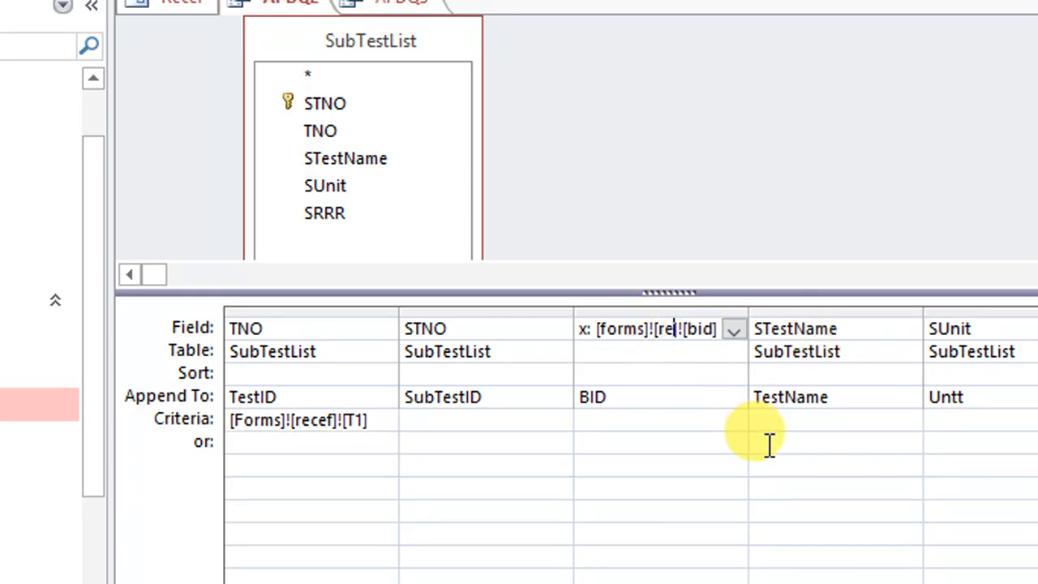
pyautogui.write('cef')
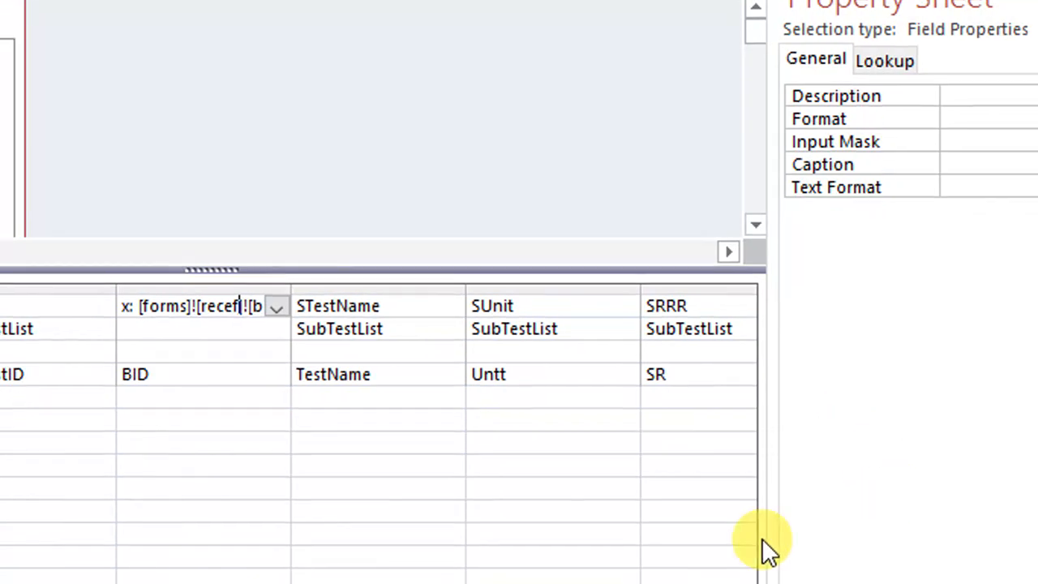
pyautogui.click(740, 494)
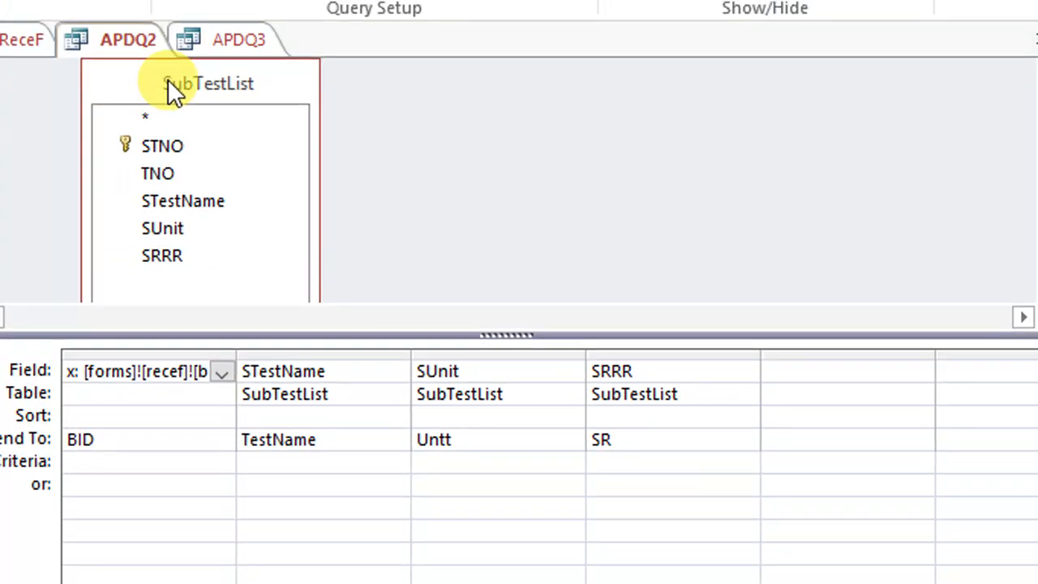
pyautogui.rightClick(157, 85)
pyautogui.click(175, 99)
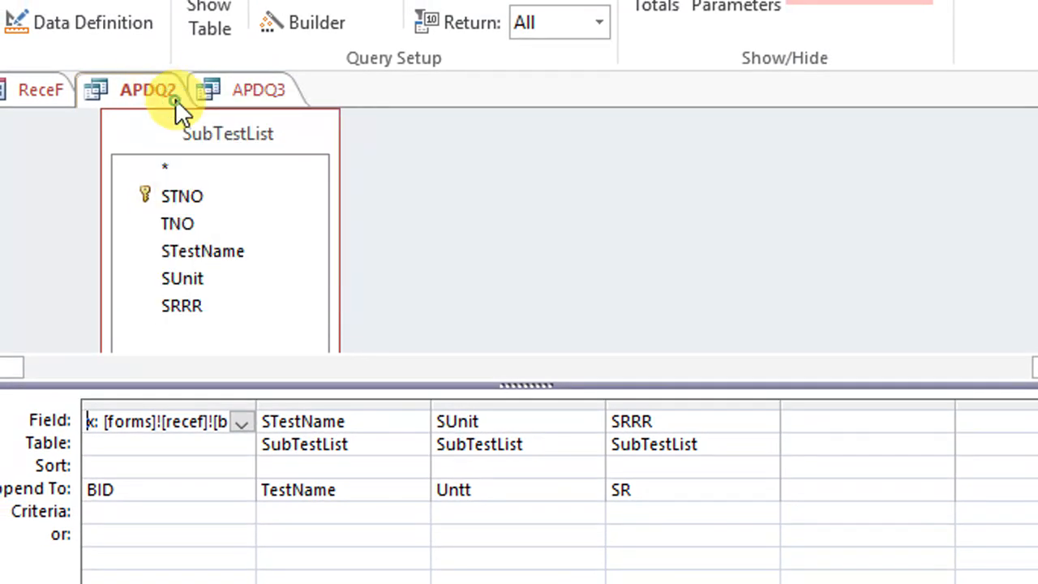
# Close the append queries APDQ3 and APDQ2
pyautogui.rightClick(235, 91)
pyautogui.click(238, 94)
pyautogui.rightClick(238, 95)
pyautogui.click(283, 150)
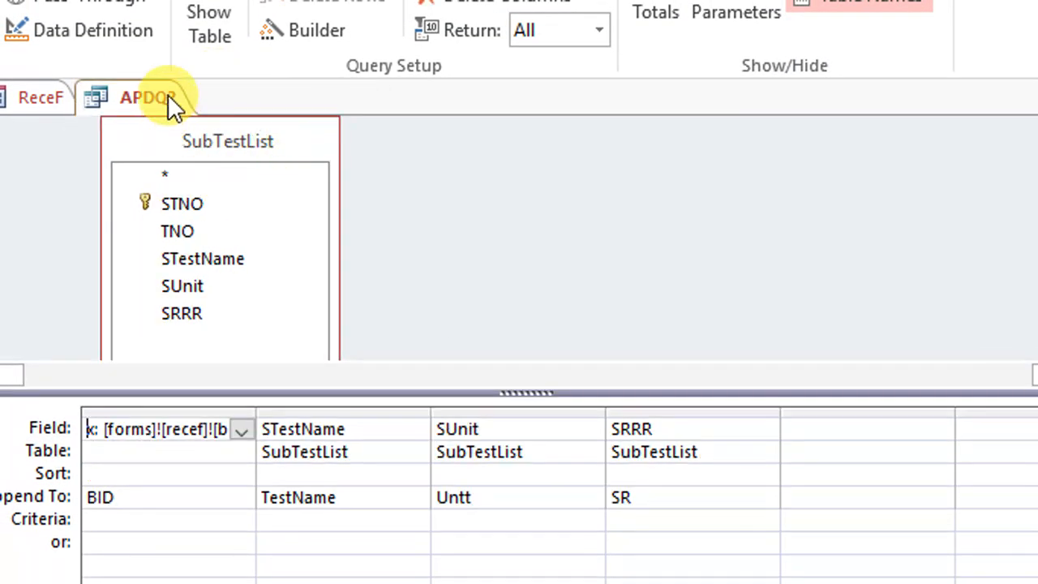
pyautogui.rightClick(168, 94)
pyautogui.click(213, 147)
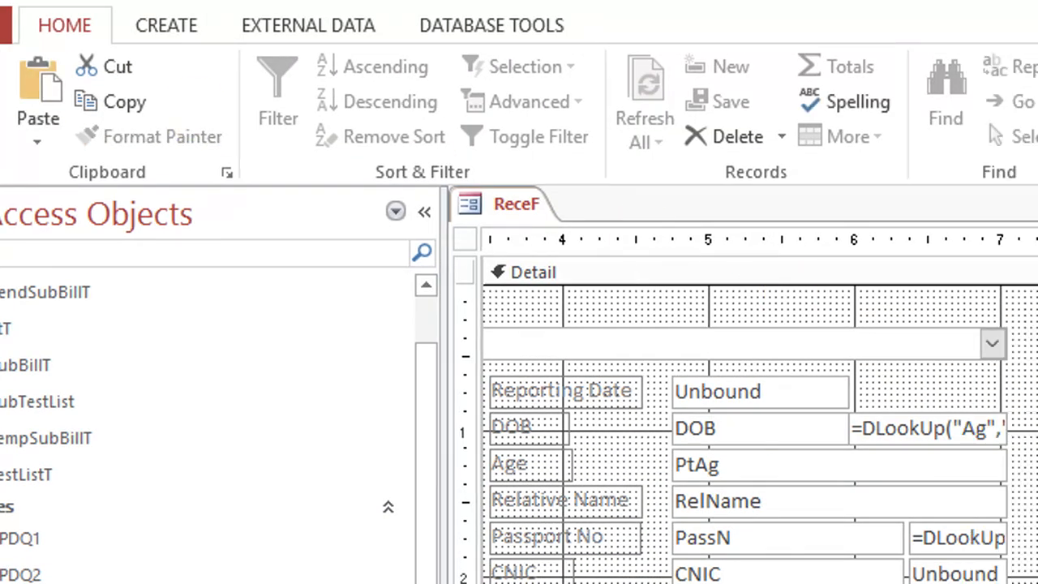
# Run ReceF and add Fasting sugar and Lipid Profile to the receipt from the test list
pyautogui.press('F5')
pyautogui.moveTo(825, 255); pyautogui.dragTo(572, 84)
pyautogui.click(867, 447)
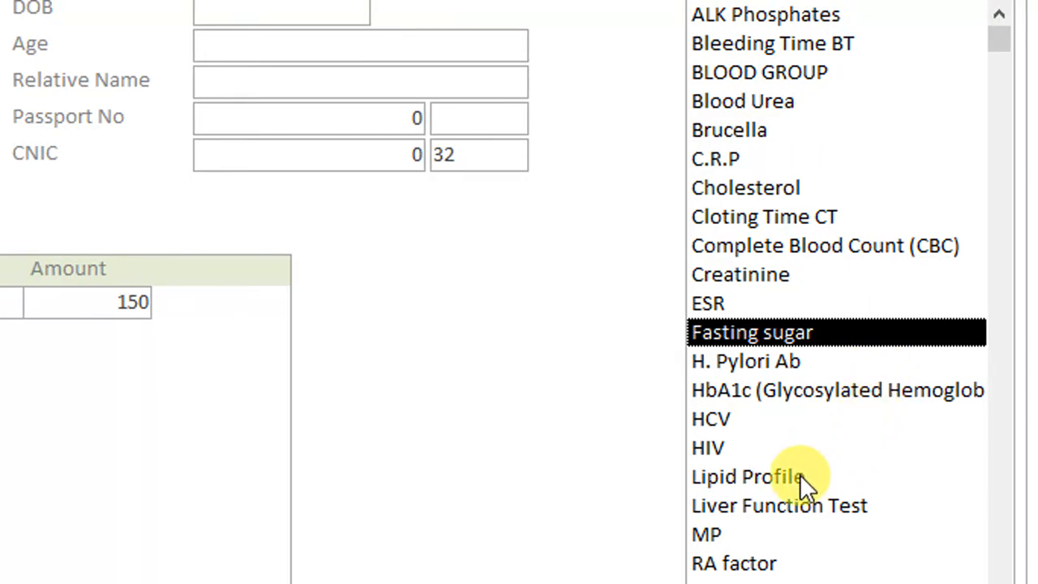
pyautogui.click(794, 480)
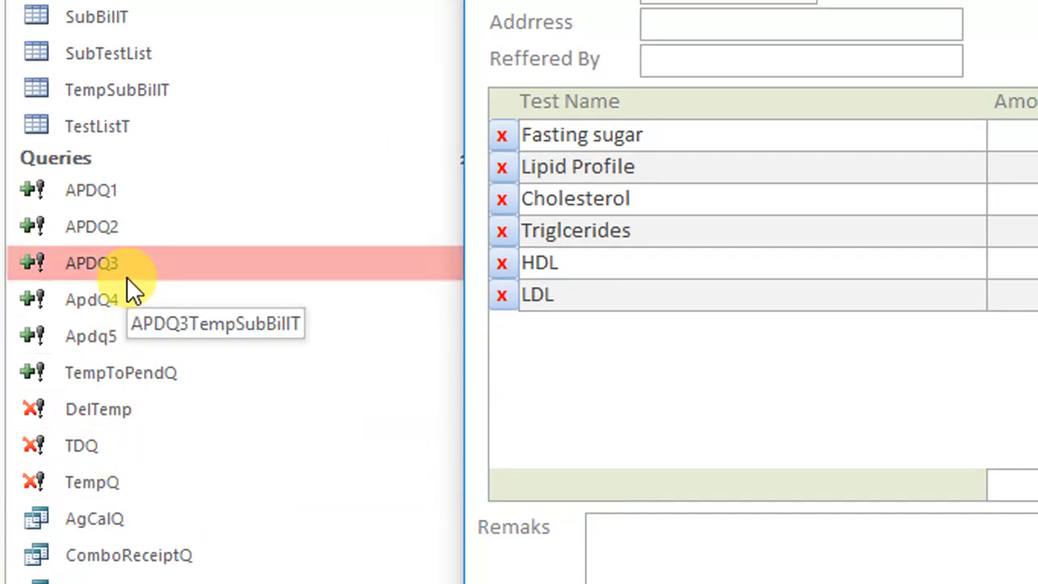
# Open the TempSubBillT table and show its records in datasheet view
pyautogui.rightClick(882, 106)
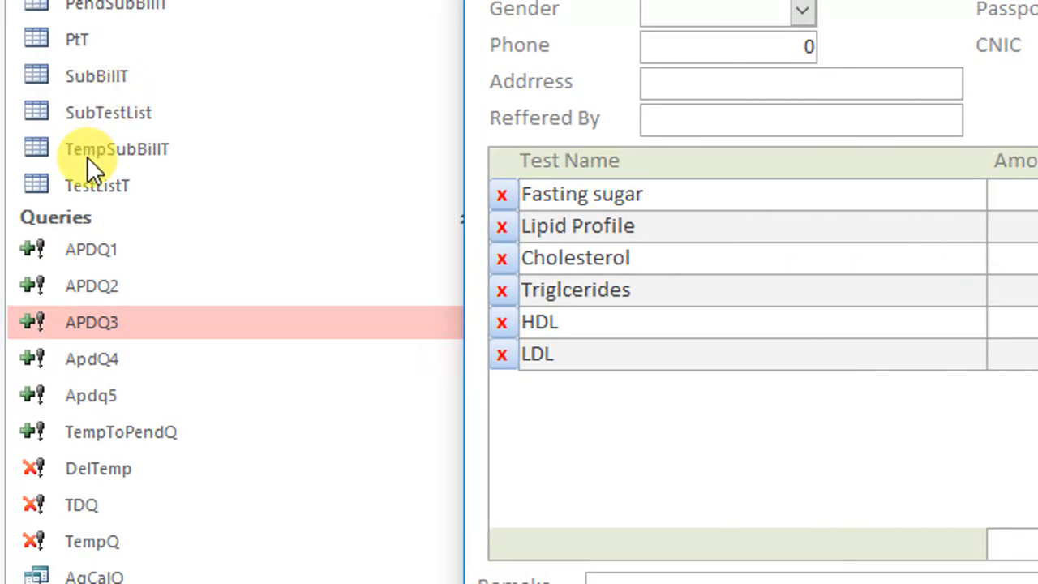
pyautogui.click(88, 153)
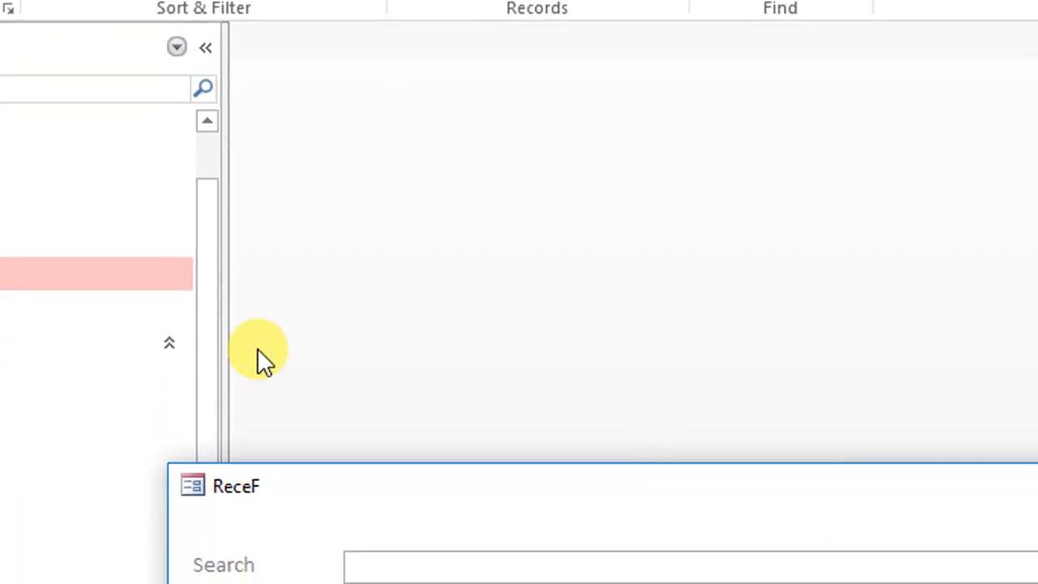
pyautogui.rightClick(95, 285)
pyautogui.click(183, 339)
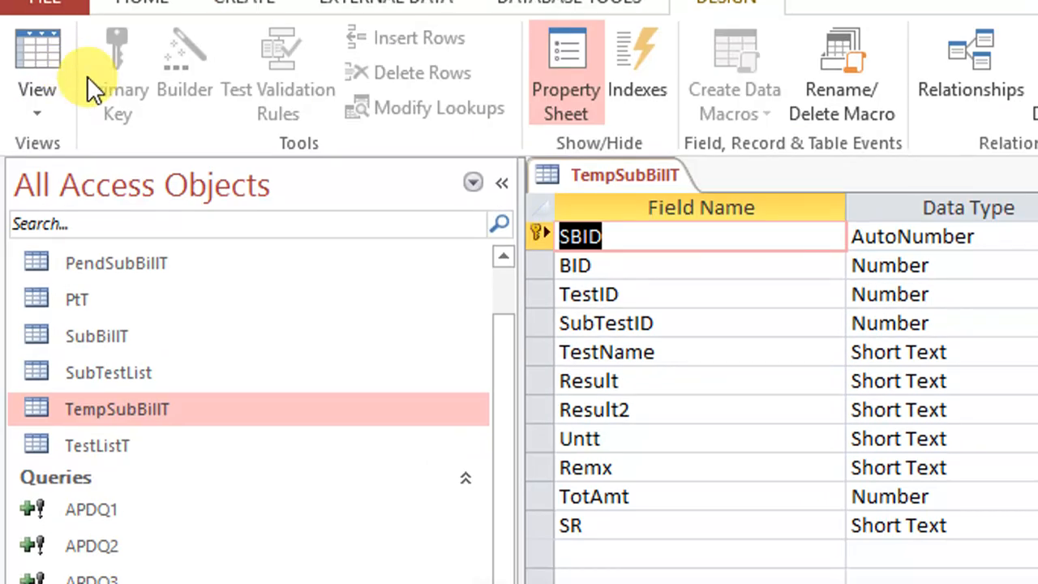
pyautogui.click(37, 81)
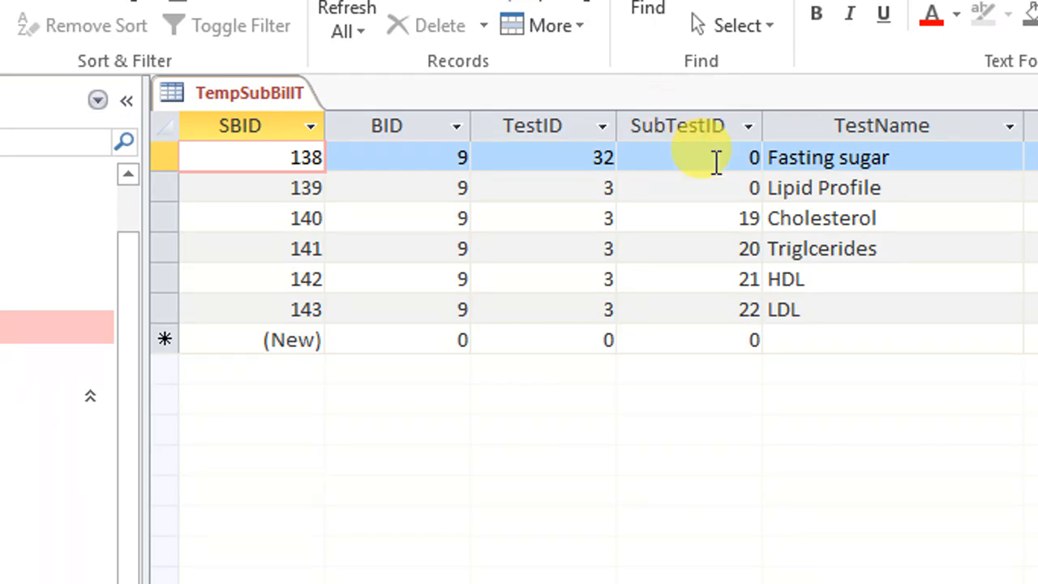
# Examine the TestID and SubTestID values in TempSubBillT for Fasting sugar, Lipid Profile and the Lipid Profile sub-tests
pyautogui.click(712, 162)
pyautogui.moveTo(724, 188); pyautogui.dragTo(766, 187)
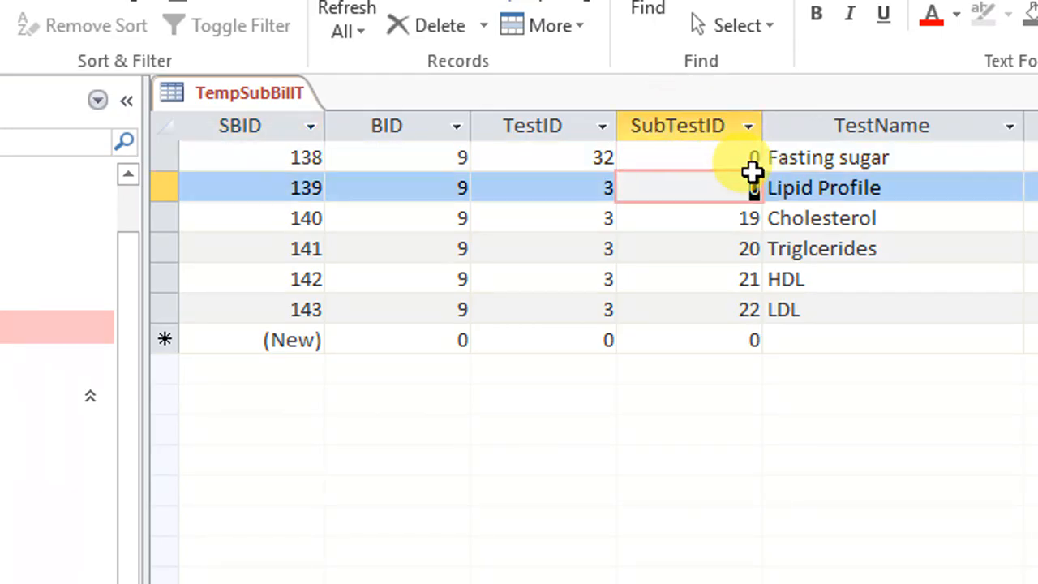
pyautogui.moveTo(732, 157); pyautogui.dragTo(602, 166)
pyautogui.click(568, 157)
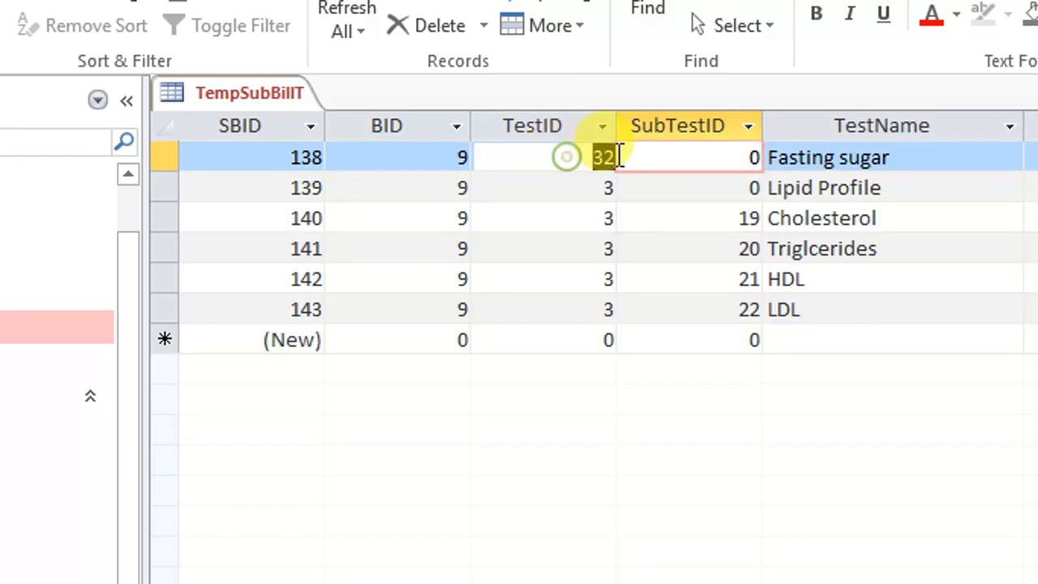
pyautogui.click(700, 157)
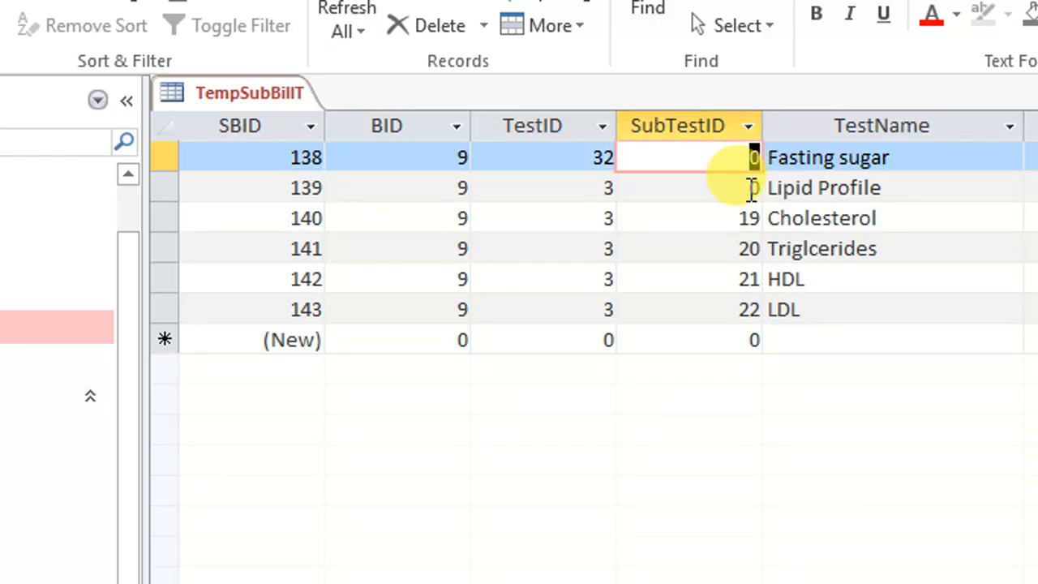
pyautogui.moveTo(737, 218); pyautogui.dragTo(830, 219)
pyautogui.moveTo(724, 240); pyautogui.dragTo(769, 240)
pyautogui.moveTo(739, 275); pyautogui.dragTo(730, 308)
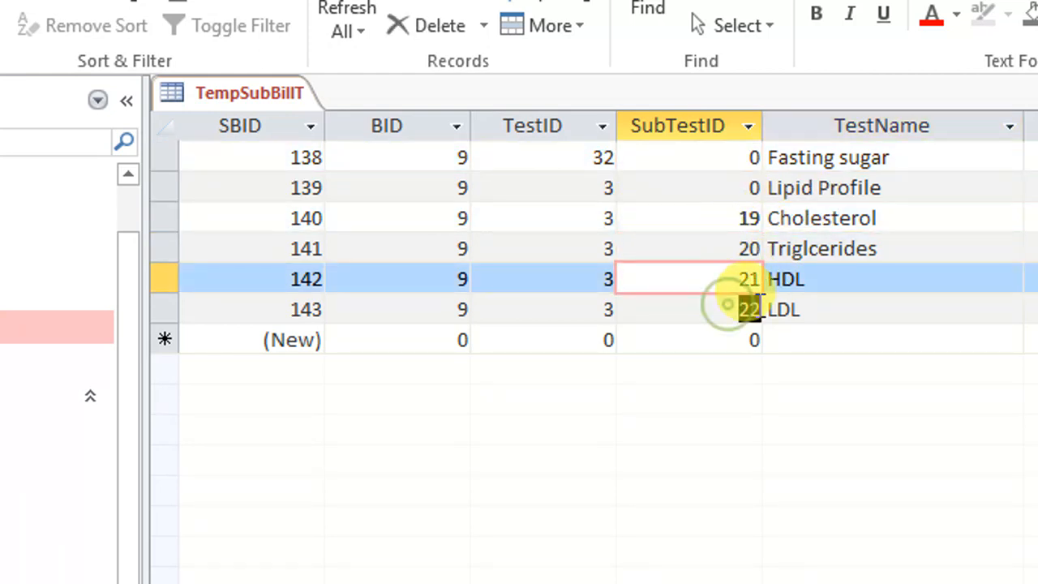
pyautogui.moveTo(584, 184); pyautogui.dragTo(620, 185)
pyautogui.moveTo(736, 185); pyautogui.dragTo(722, 157)
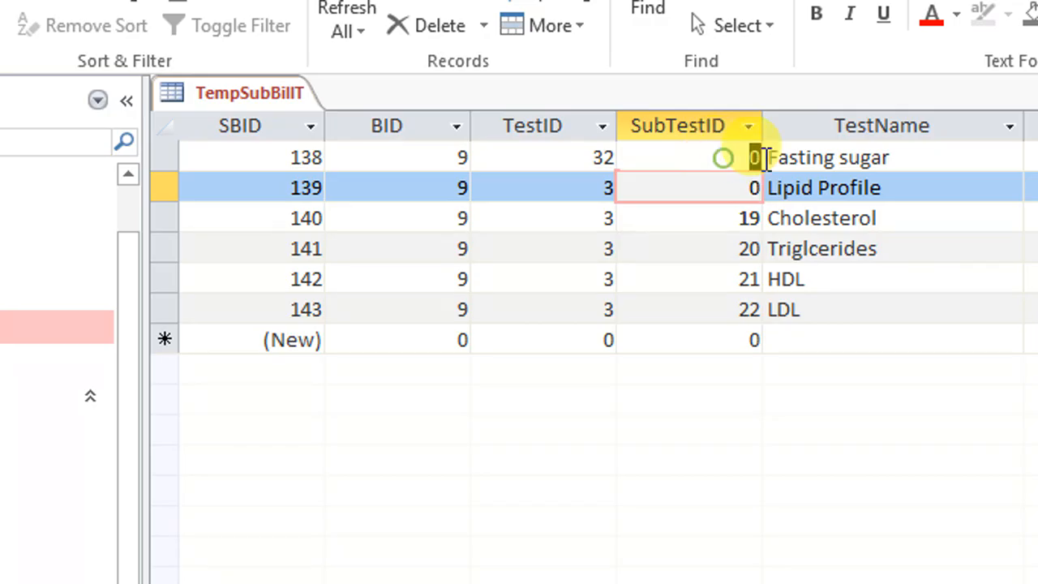
# Close the TempSubBillT table and switch the ReceF form to design view
pyautogui.rightClick(281, 105)
pyautogui.click(342, 146)
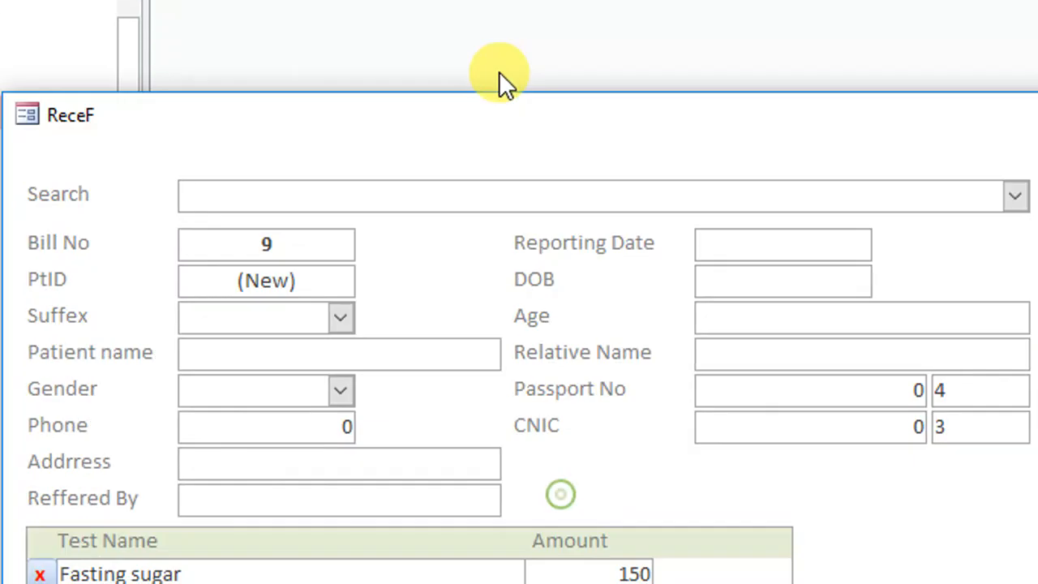
pyautogui.rightClick(498, 114)
pyautogui.click(581, 314)
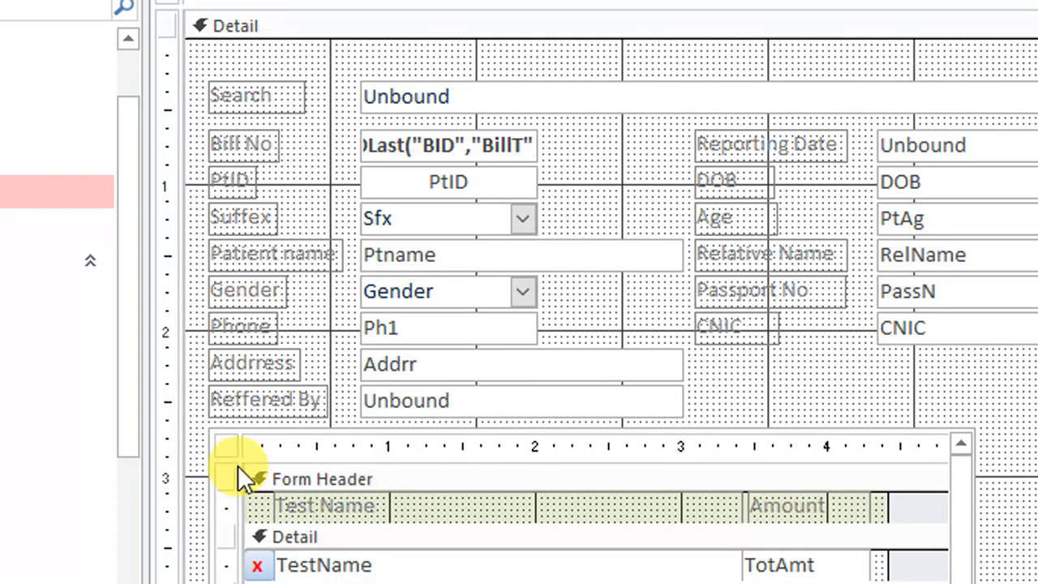
# Clear the record source of ReceF's test subform and start the query builder for it
pyautogui.click(226, 445)
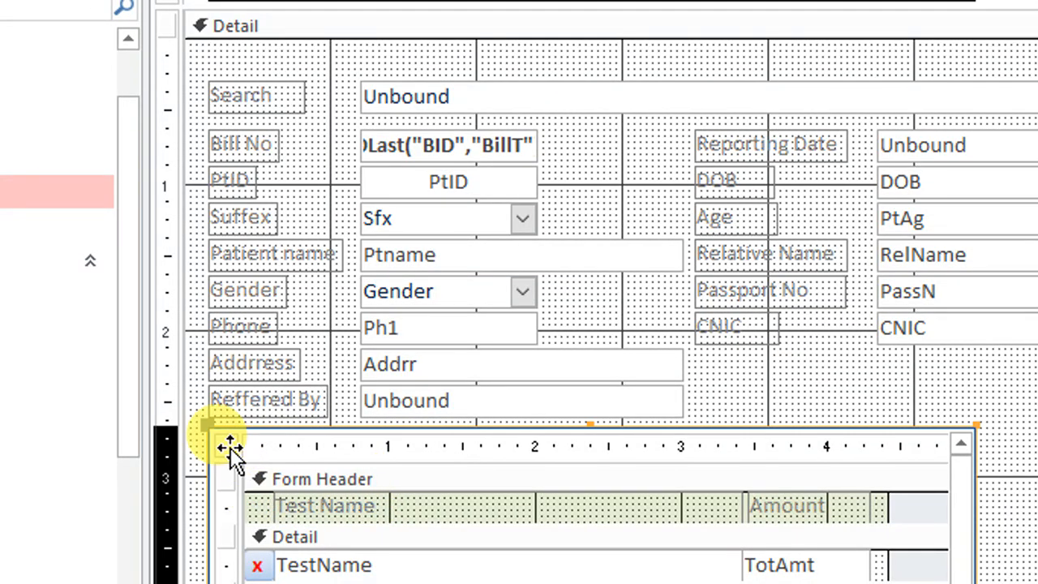
pyautogui.click(227, 445)
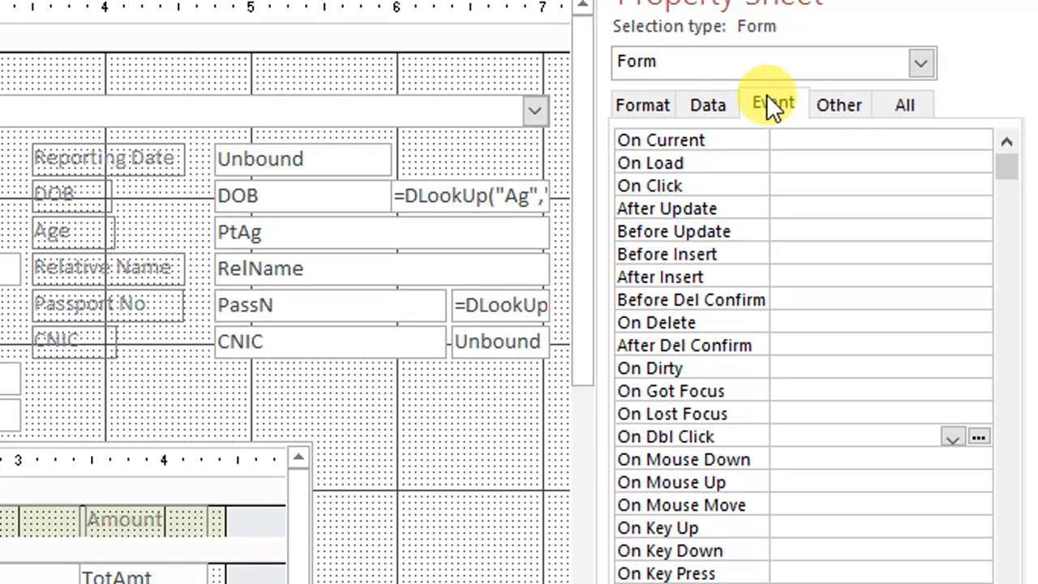
pyautogui.click(693, 105)
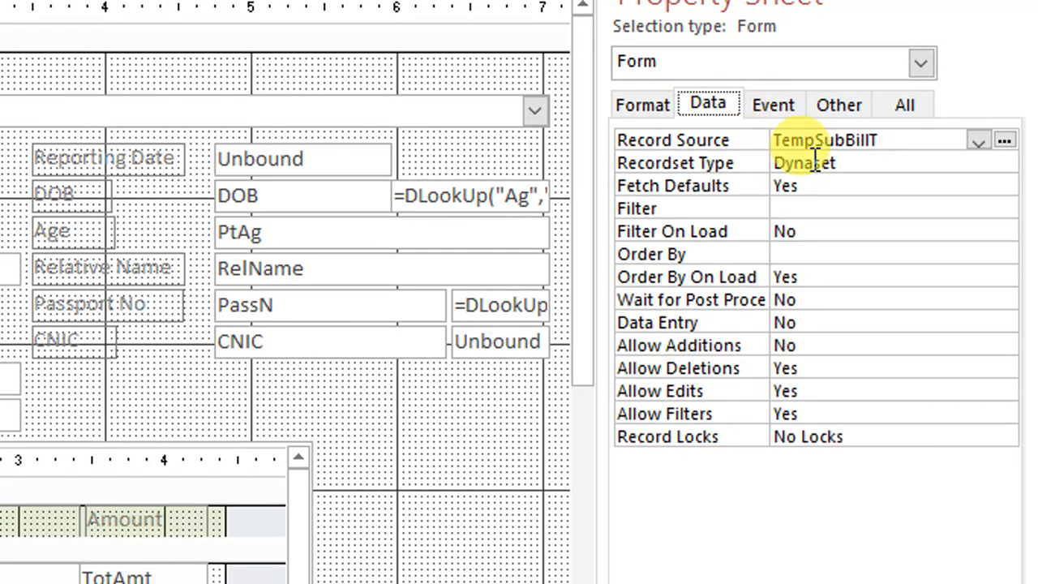
pyautogui.moveTo(918, 141); pyautogui.dragTo(722, 141)
pyautogui.press('Delete')
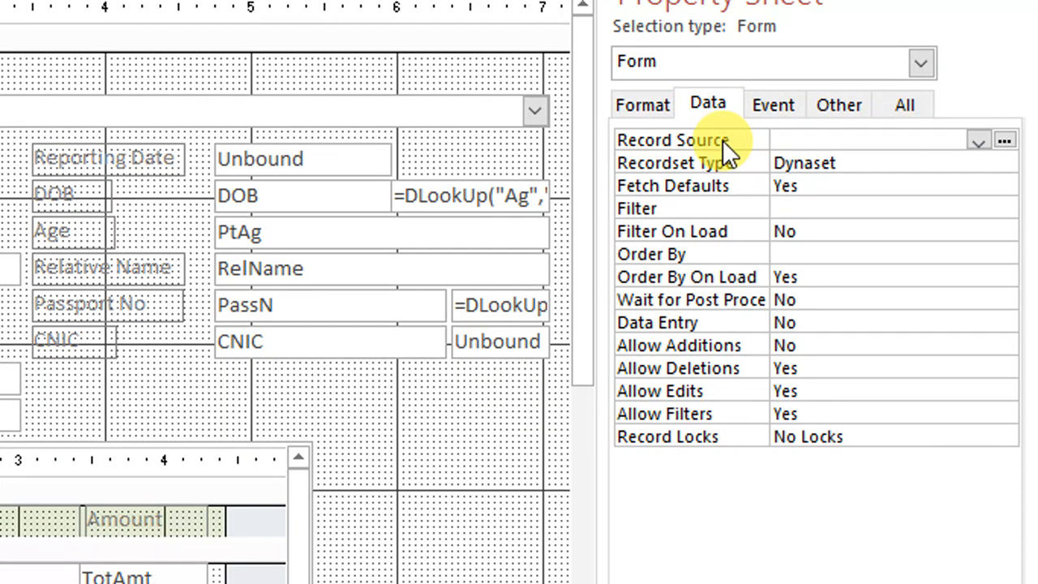
pyautogui.click(1004, 142)
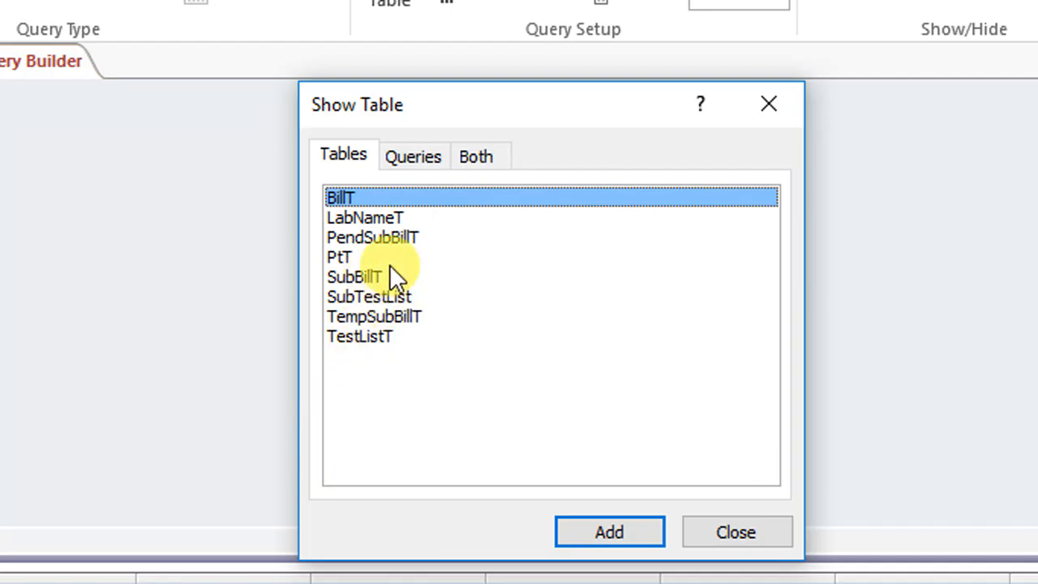
# Add the TempSubBillT table to the query and include all its fields from SBID to SR in the grid
pyautogui.click(388, 317)
pyautogui.click(648, 529)
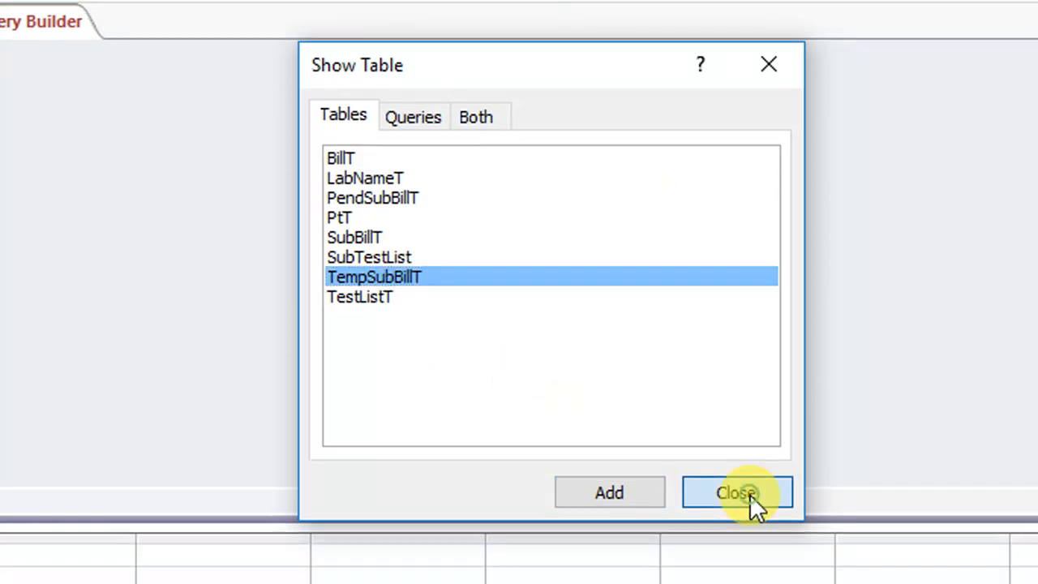
pyautogui.click(746, 533)
pyautogui.moveTo(316, 260); pyautogui.dragTo(507, 434)
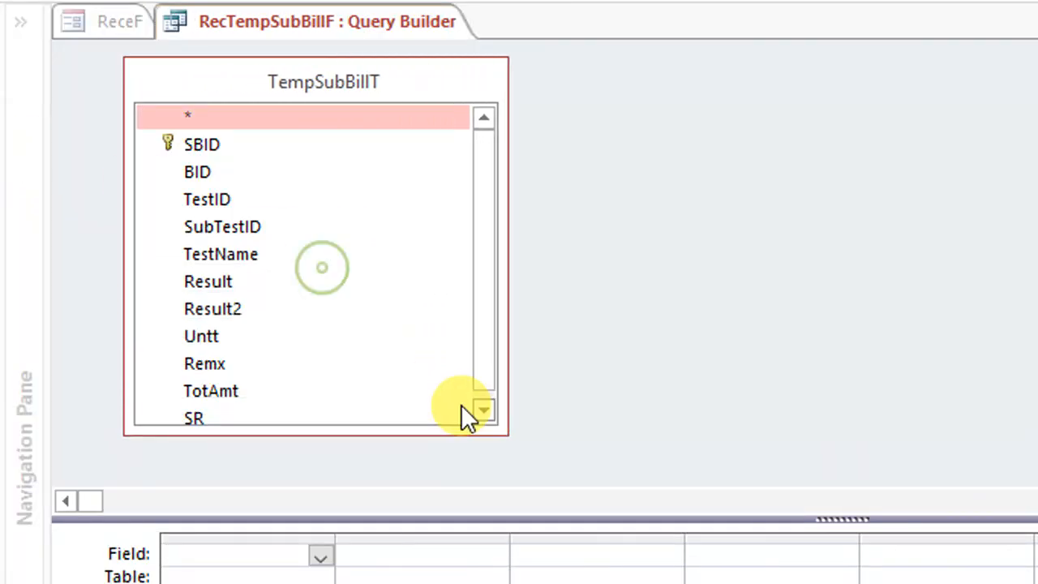
pyautogui.click(204, 146)
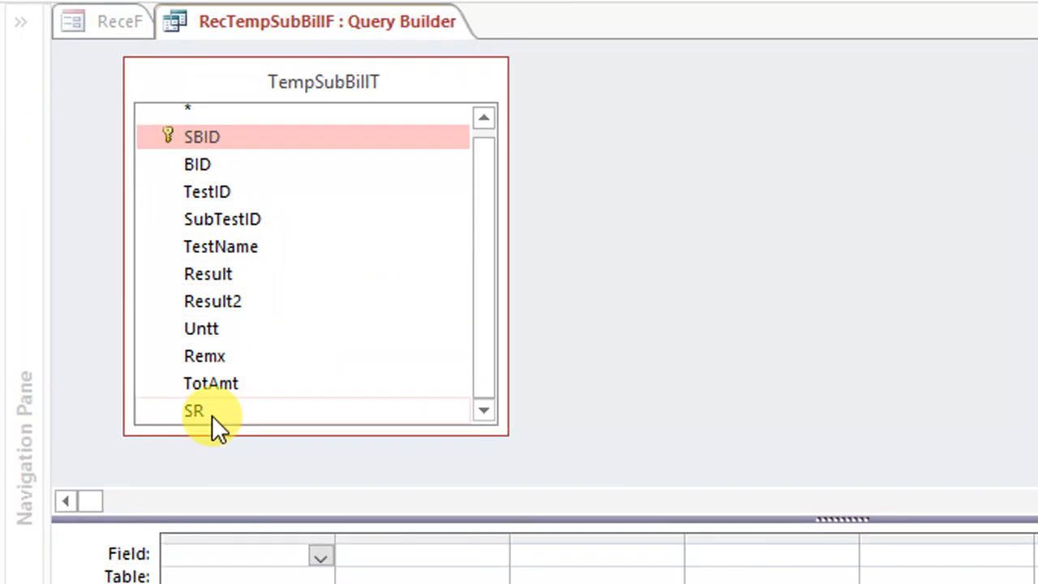
pyautogui.keyDown('shift'); pyautogui.click(208, 409); pyautogui.keyUp('shift')
pyautogui.moveTo(208, 408); pyautogui.dragTo(311, 576)
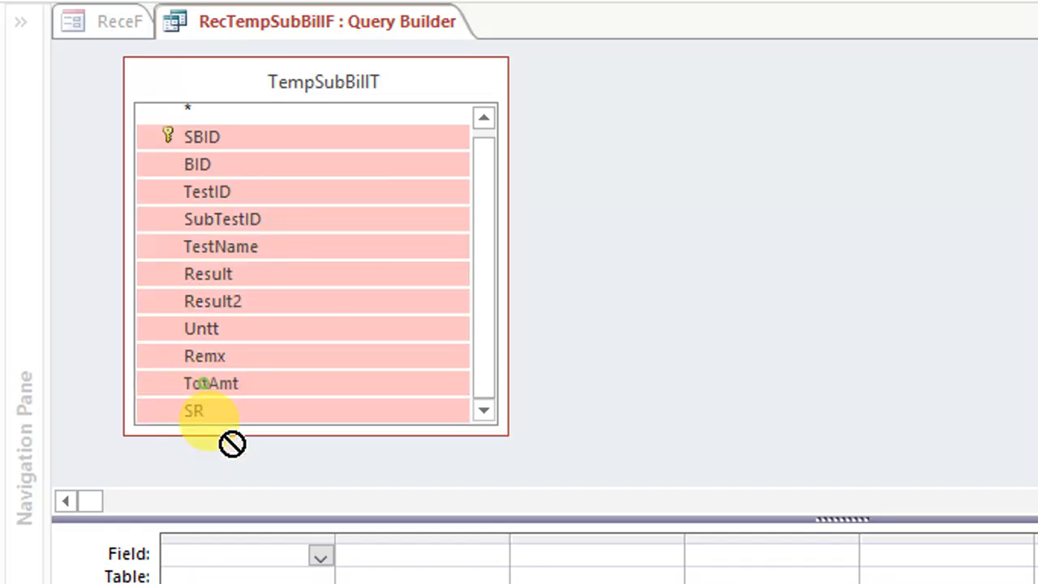
pyautogui.moveTo(310, 495); pyautogui.dragTo(306, 430)
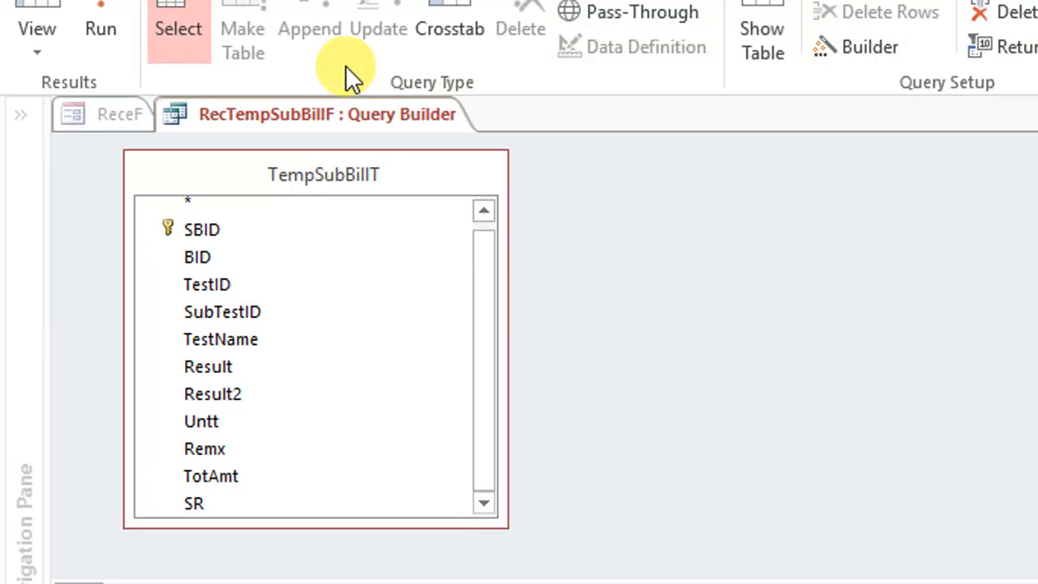
# Show the query's records in datasheet view and compare the TestName entries for Fasting sugar, Lipid Profile and the Lipid Profile sub-tests
pyautogui.click(29, 14)
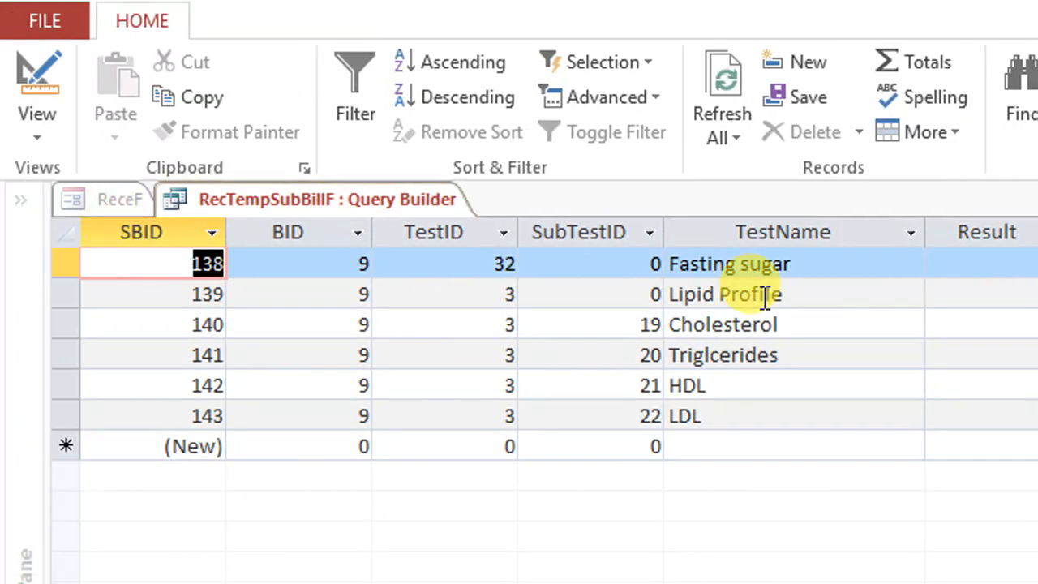
pyautogui.click(778, 326)
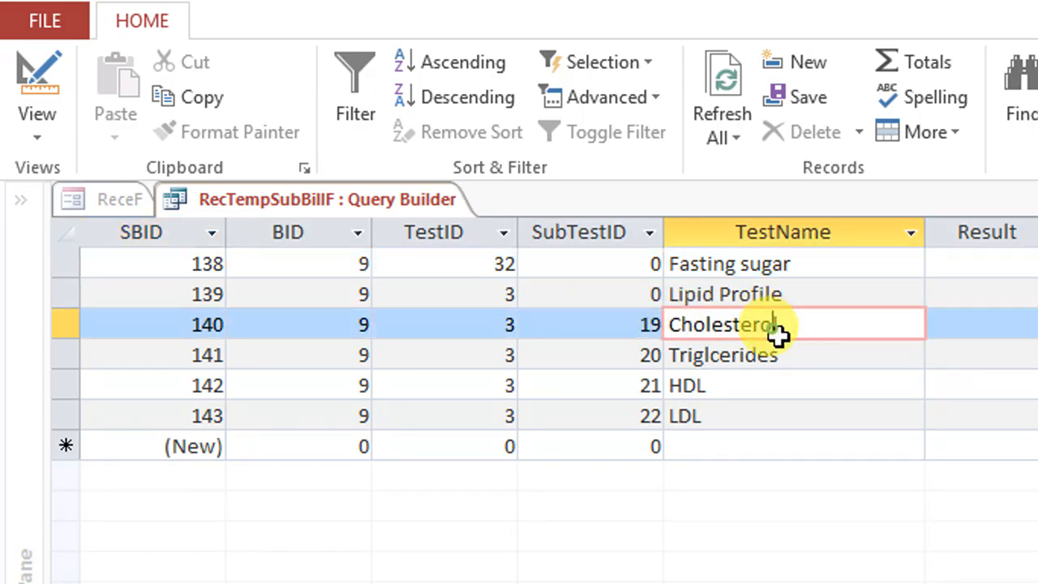
pyautogui.click(791, 356)
pyautogui.click(702, 416)
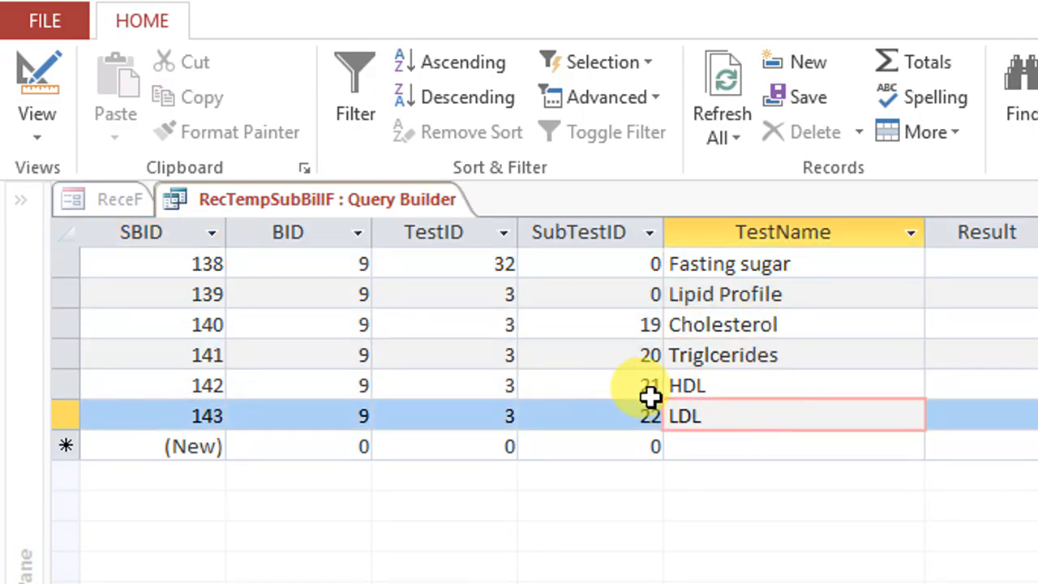
pyautogui.click(811, 293)
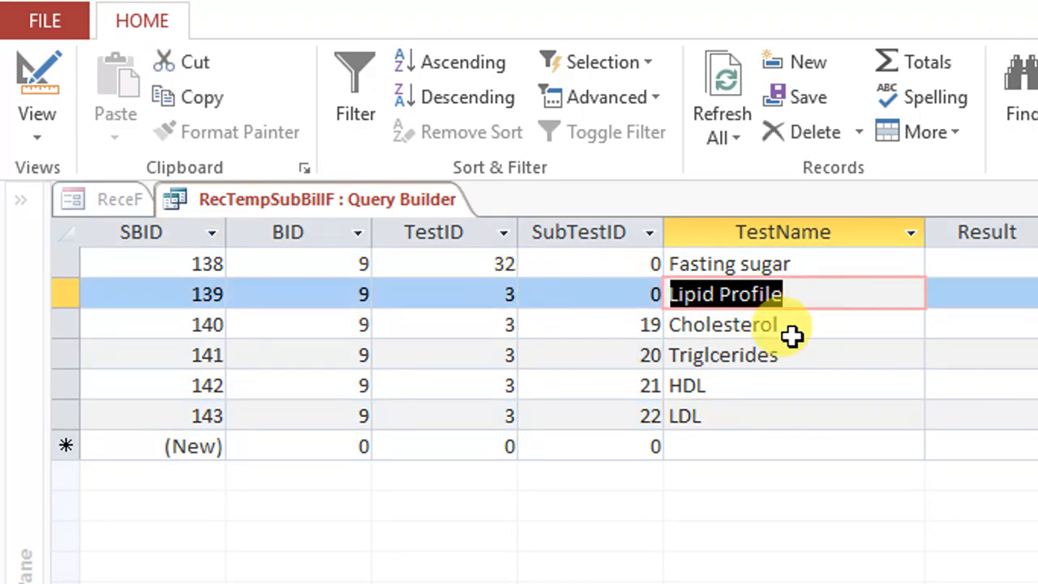
pyautogui.click(778, 325)
pyautogui.click(733, 293)
pyautogui.click(738, 269)
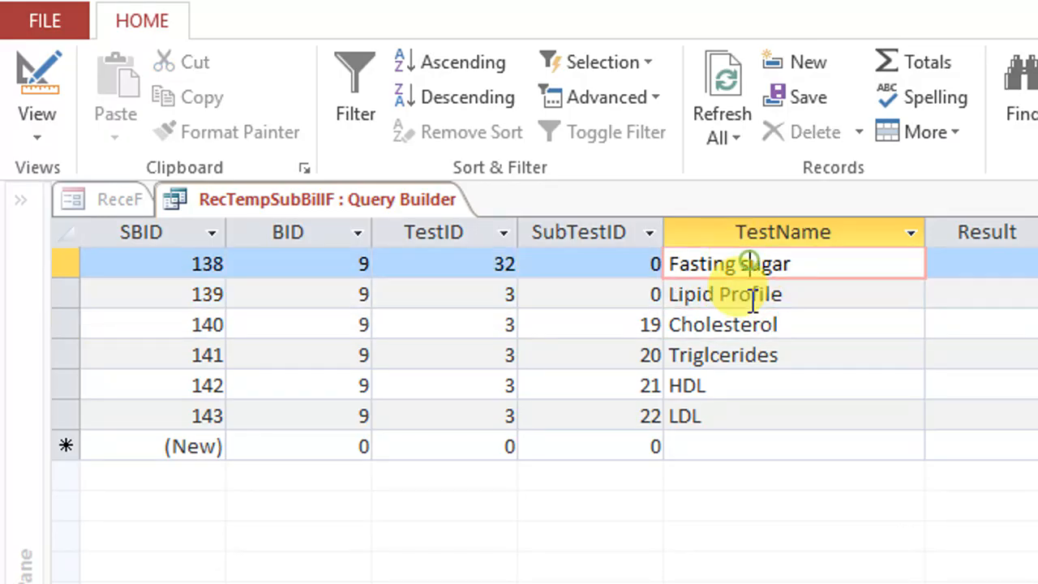
pyautogui.click(736, 288)
pyautogui.click(761, 261)
pyautogui.click(713, 293)
pyautogui.click(762, 264)
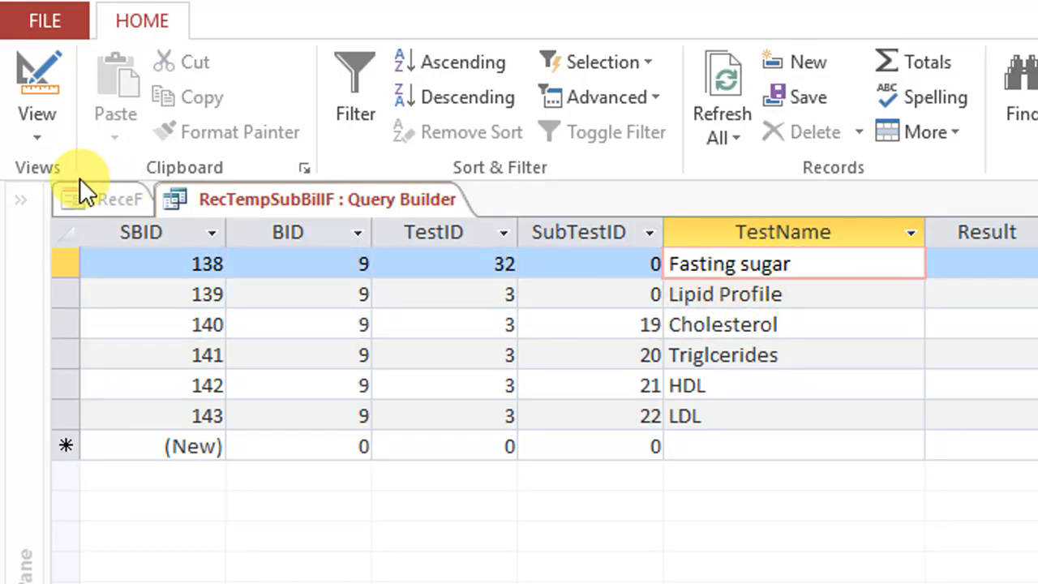
# Compare the SubTestID and TotAmt values of the two main tests with those of the Lipid Profile sub-tests
pyautogui.click(616, 233)
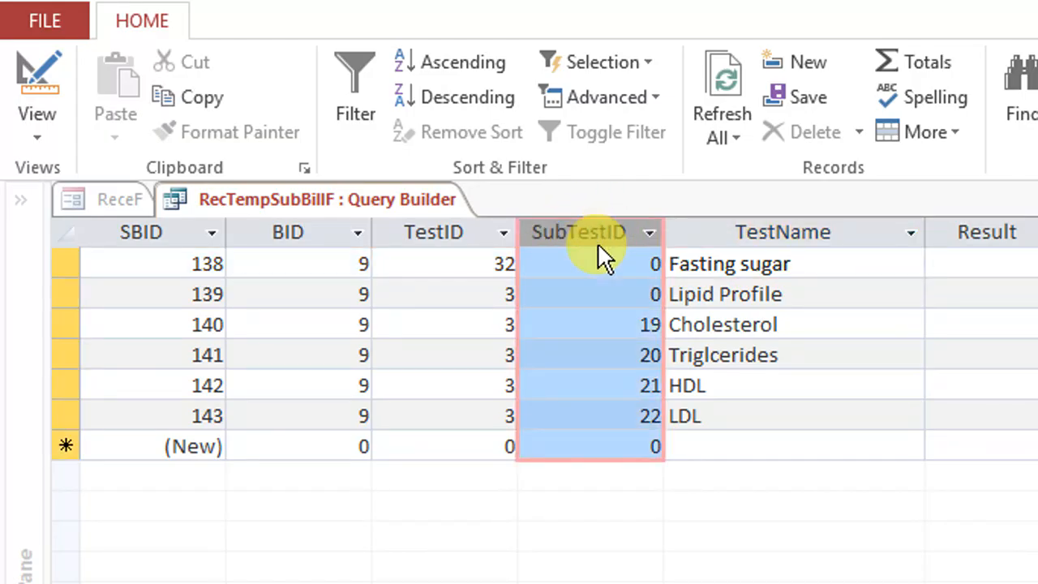
pyautogui.click(612, 262)
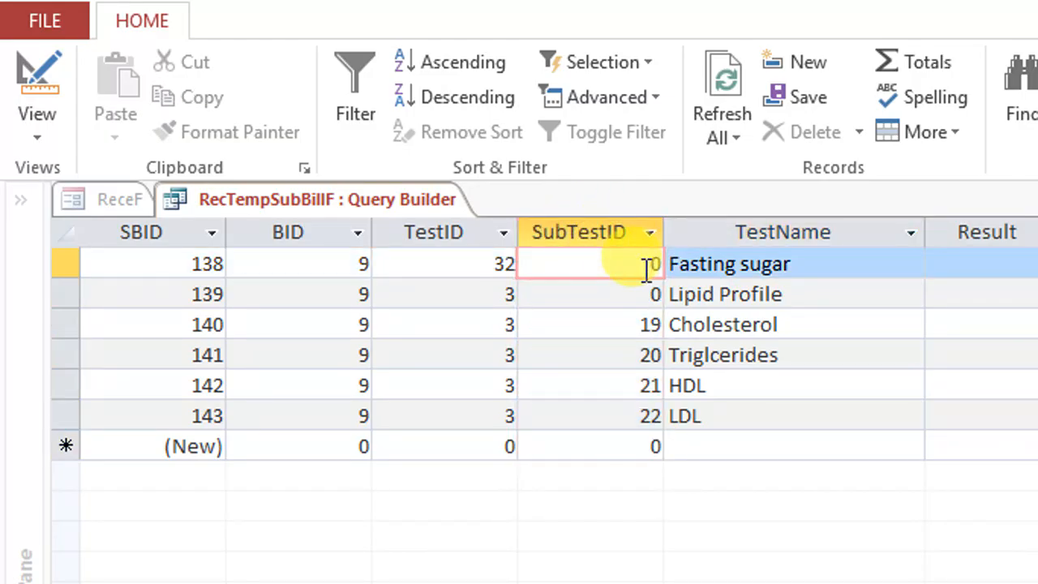
pyautogui.click(646, 296)
pyautogui.press('Tab')
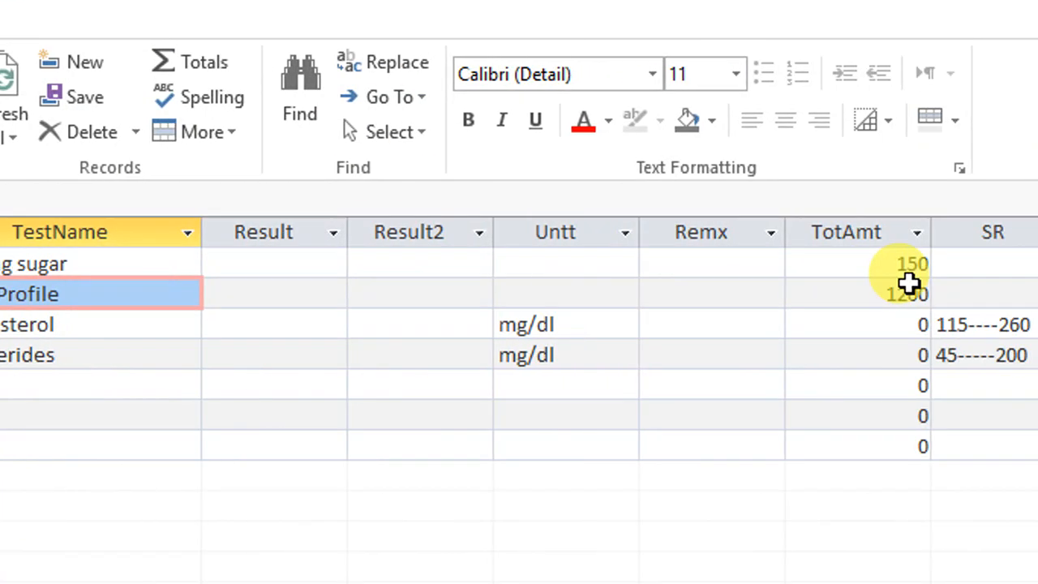
pyautogui.click(197, 265)
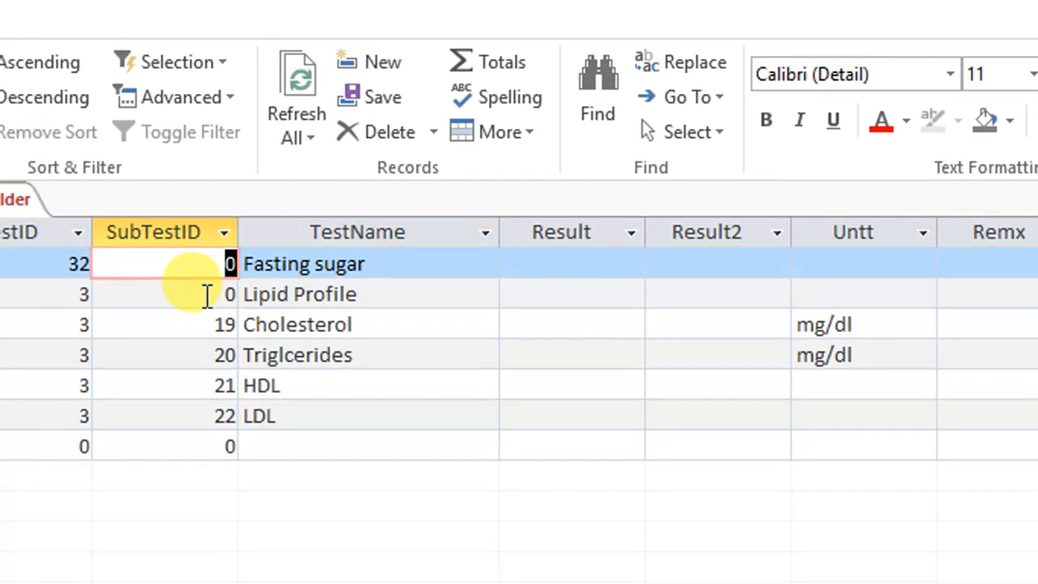
pyautogui.click(202, 294)
pyautogui.click(219, 264)
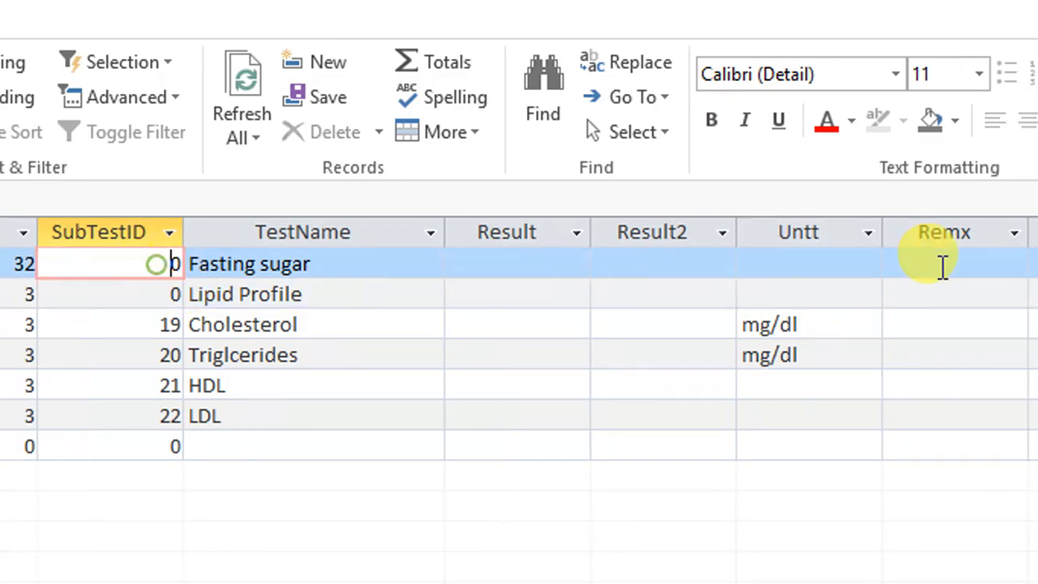
pyautogui.click(825, 263)
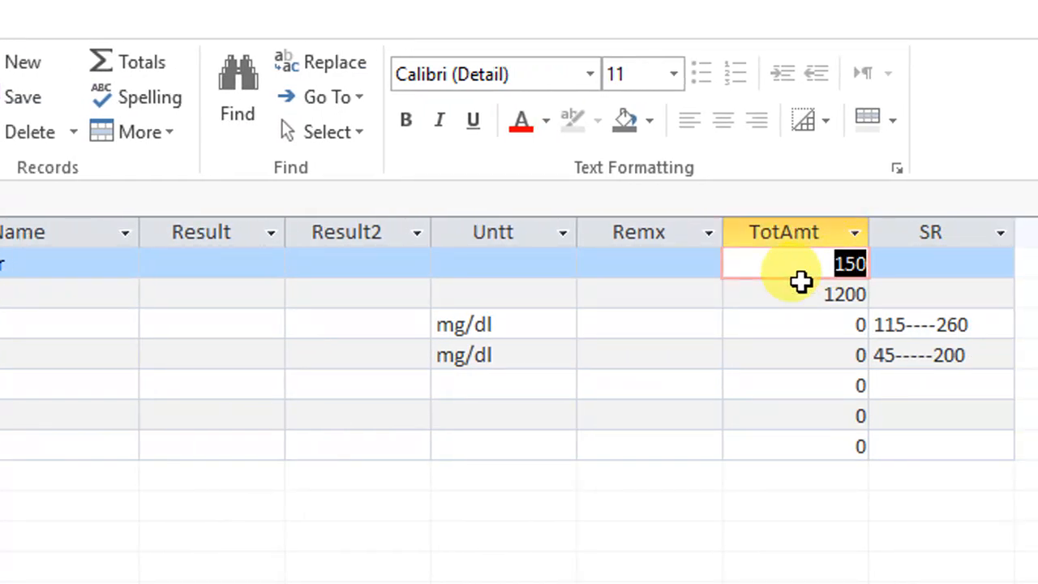
pyautogui.moveTo(799, 286); pyautogui.dragTo(873, 287)
pyautogui.click(848, 324)
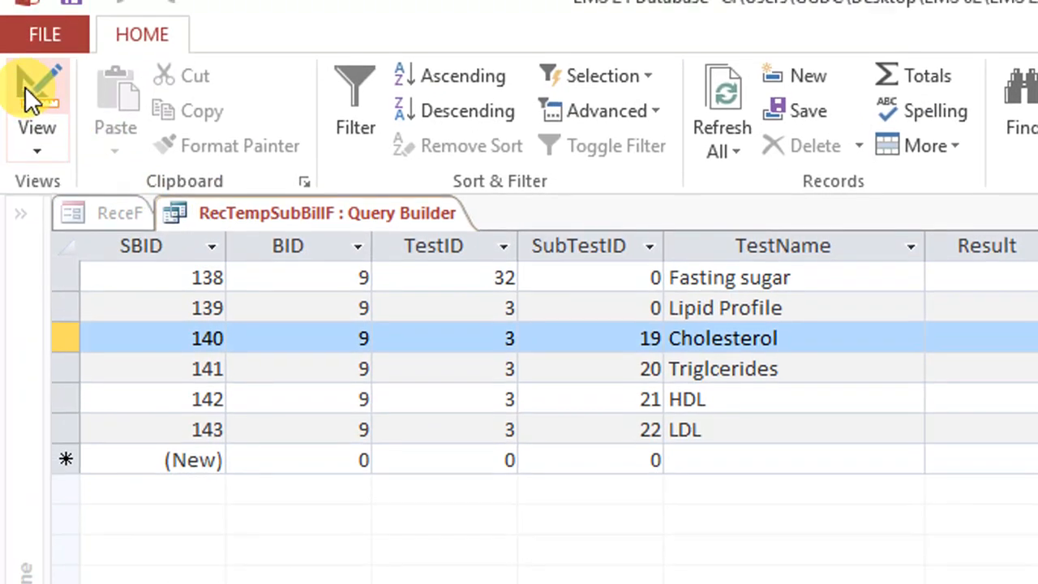
# Try a >0 criterion on TotAmt in the subform's query and show the resulting records
pyautogui.click(31, 89)
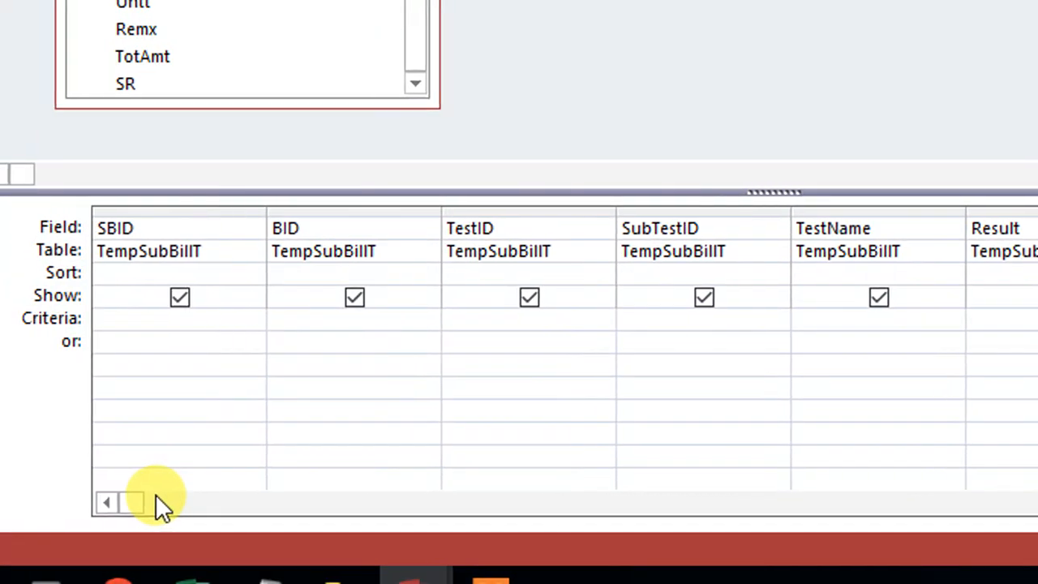
pyautogui.moveTo(157, 497); pyautogui.dragTo(821, 509)
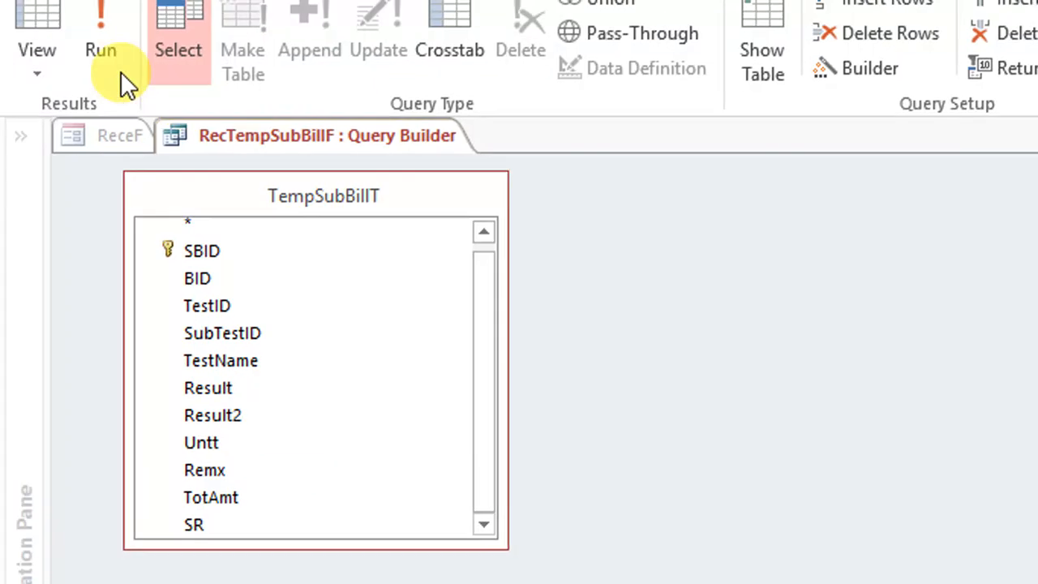
pyautogui.click(45, 84)
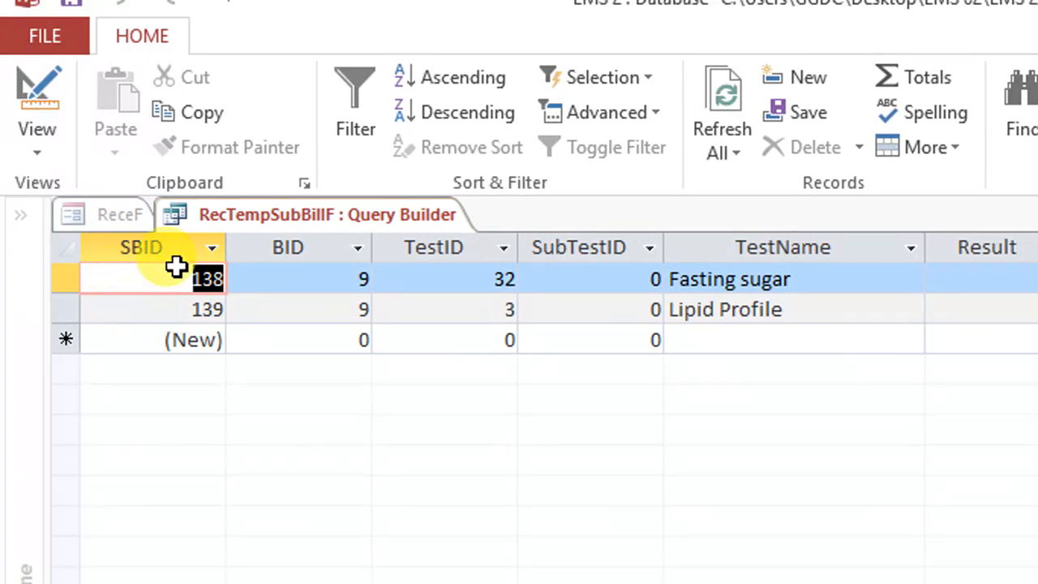
# Return the query to design view and remove the >0 criterion from TotAmt
pyautogui.rightClick(320, 209)
pyautogui.click(347, 219)
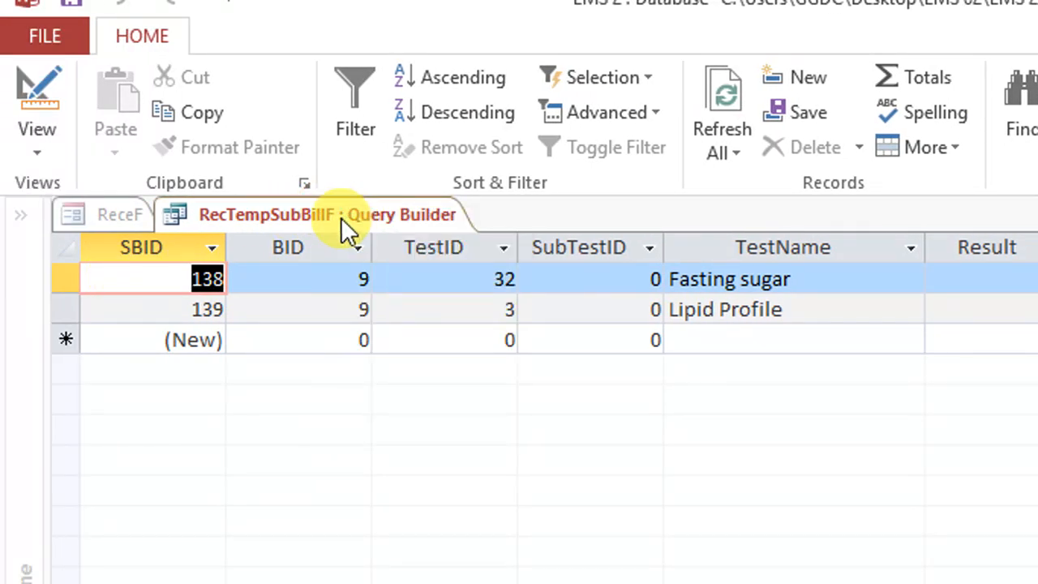
pyautogui.rightClick(339, 214)
pyautogui.rightClick(423, 225)
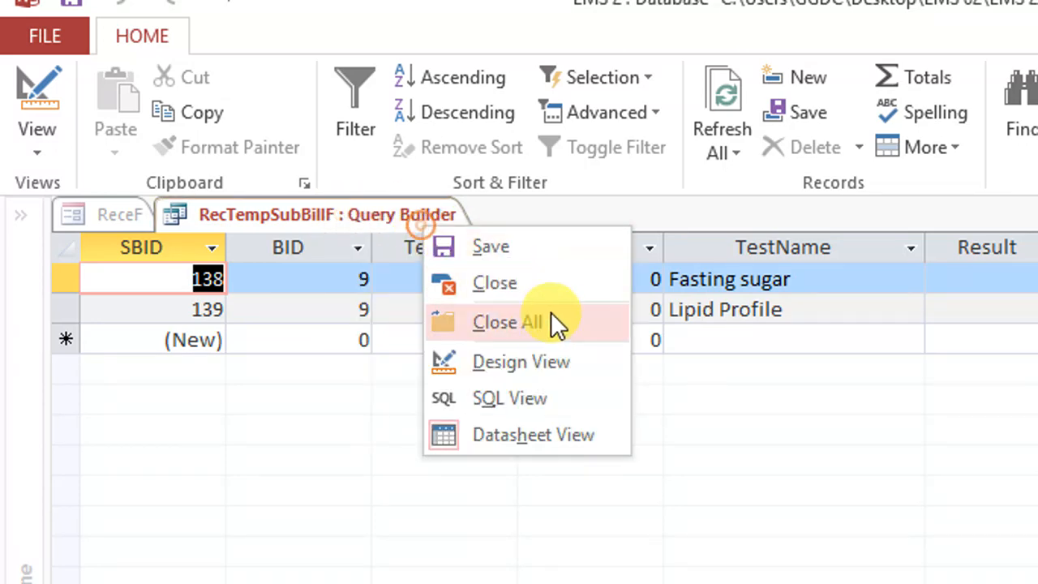
pyautogui.click(563, 362)
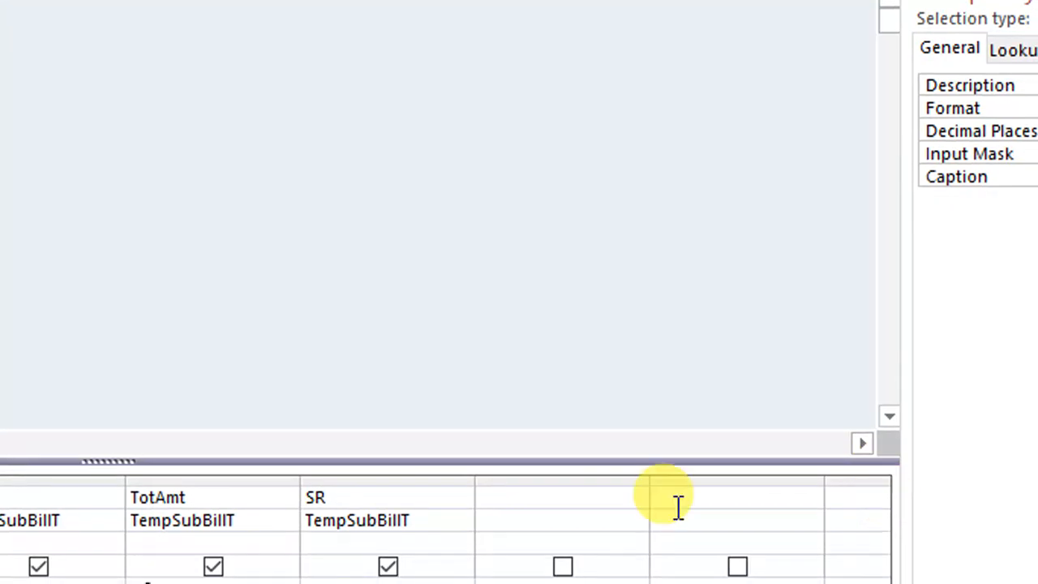
pyautogui.moveTo(187, 480); pyautogui.dragTo(157, 477)
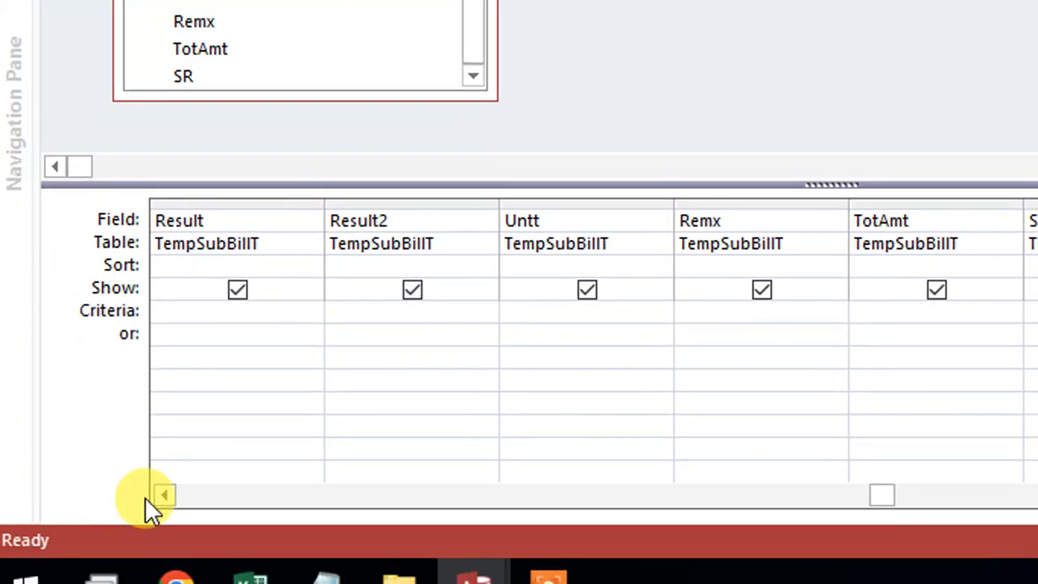
# Return to the SubTestID column in the query grid and show the unfiltered records in datasheet view
pyautogui.click(174, 493)
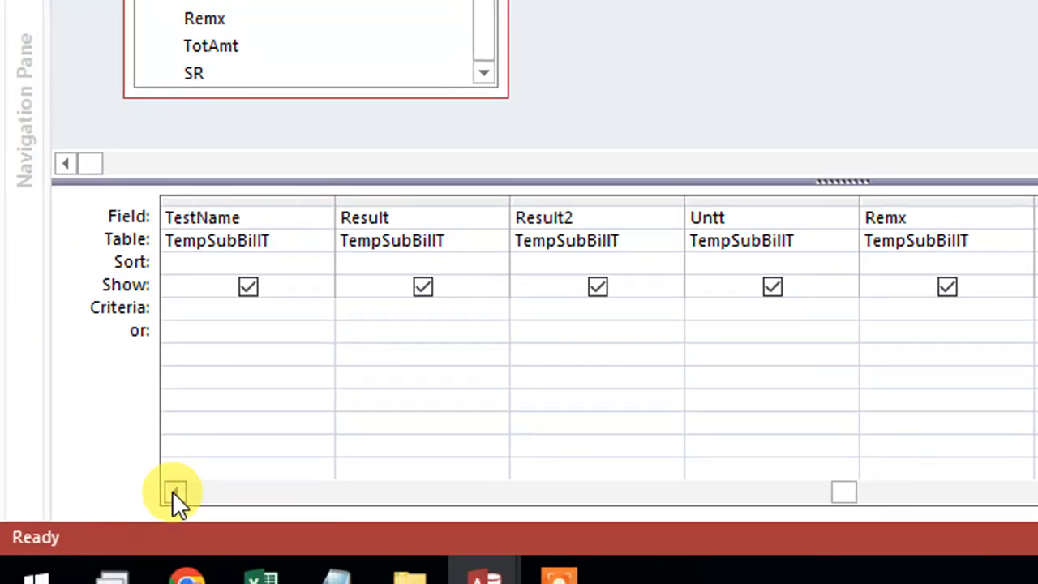
pyautogui.click(174, 493)
pyautogui.click(173, 493)
pyautogui.click(172, 490)
pyautogui.click(172, 490)
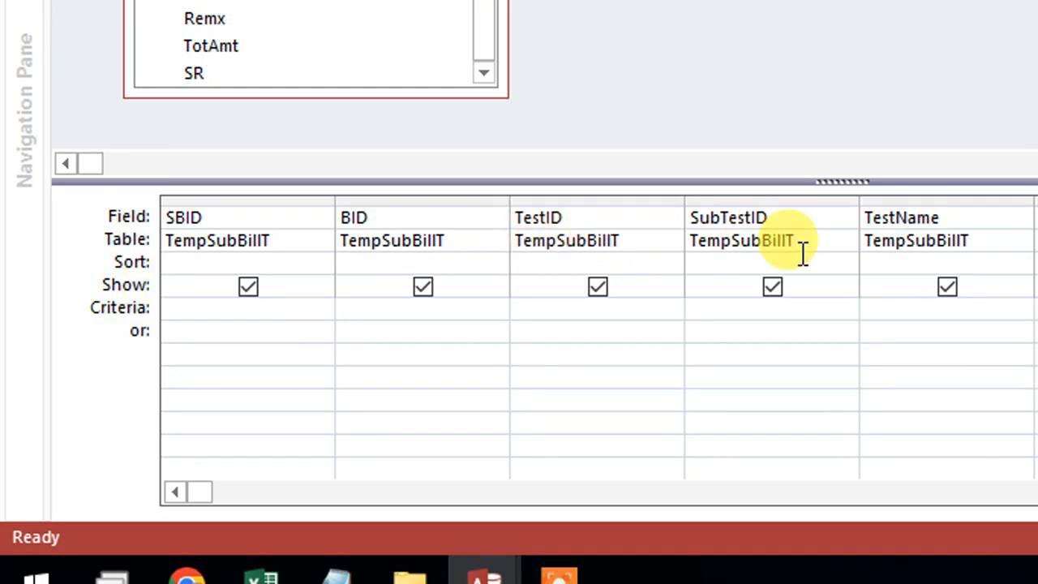
pyautogui.click(783, 284)
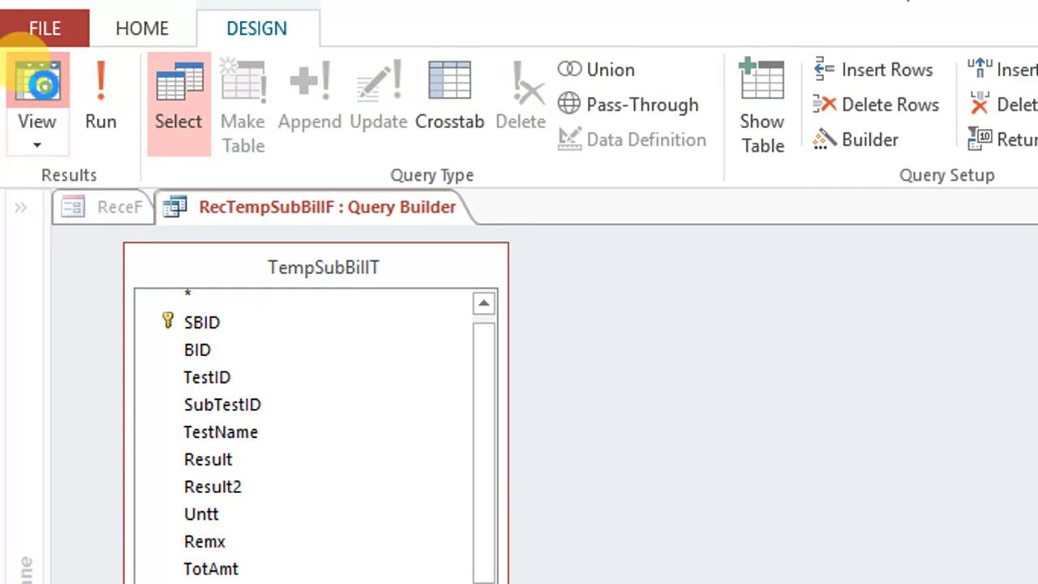
pyautogui.click(40, 84)
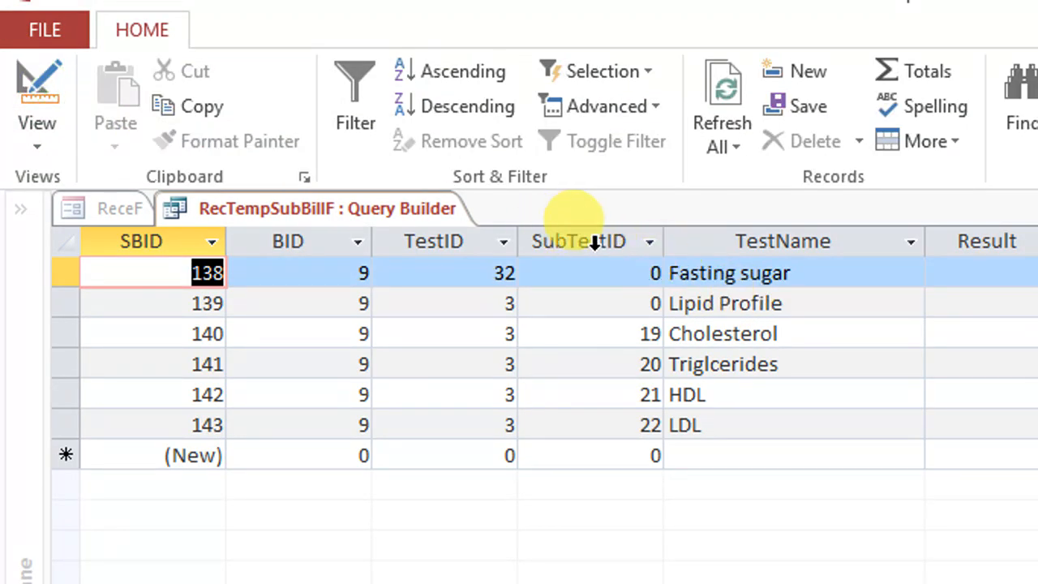
# Set the SubTestID criterion to =0 in the subform's query and show the matching records in datasheet view
pyautogui.rightClick(278, 208)
pyautogui.click(377, 339)
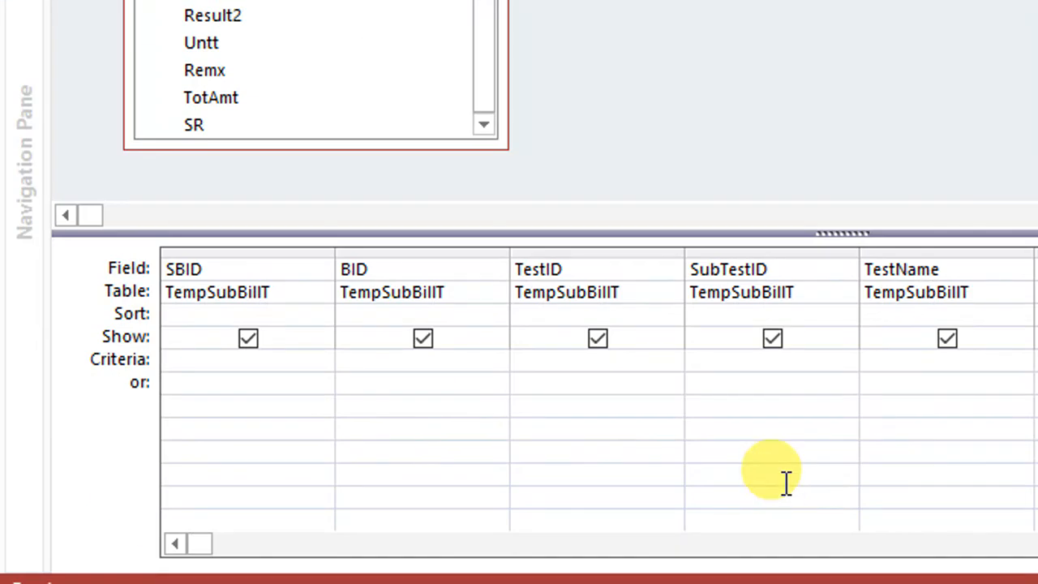
pyautogui.click(732, 364)
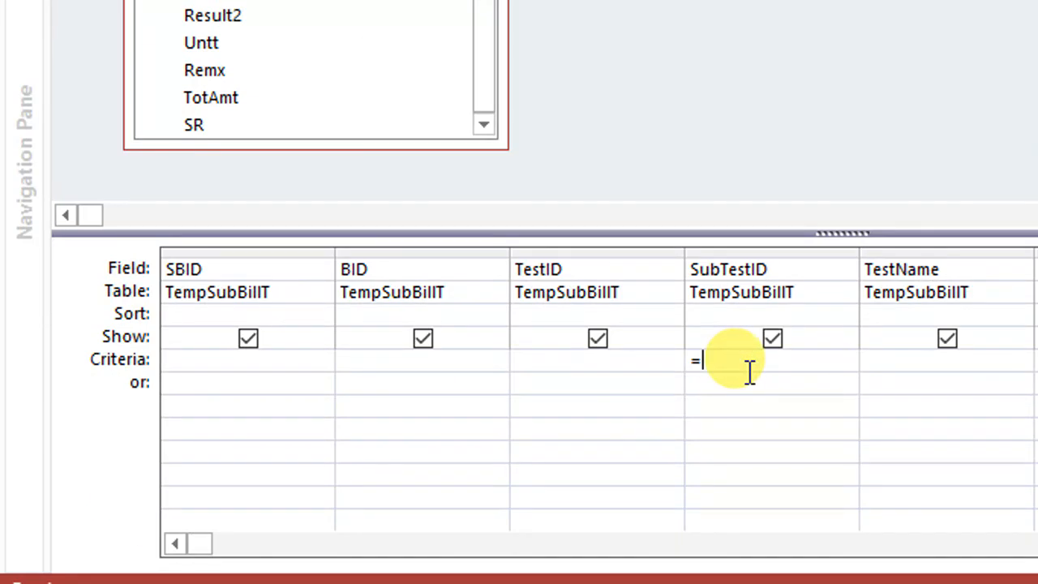
pyautogui.click(806, 427)
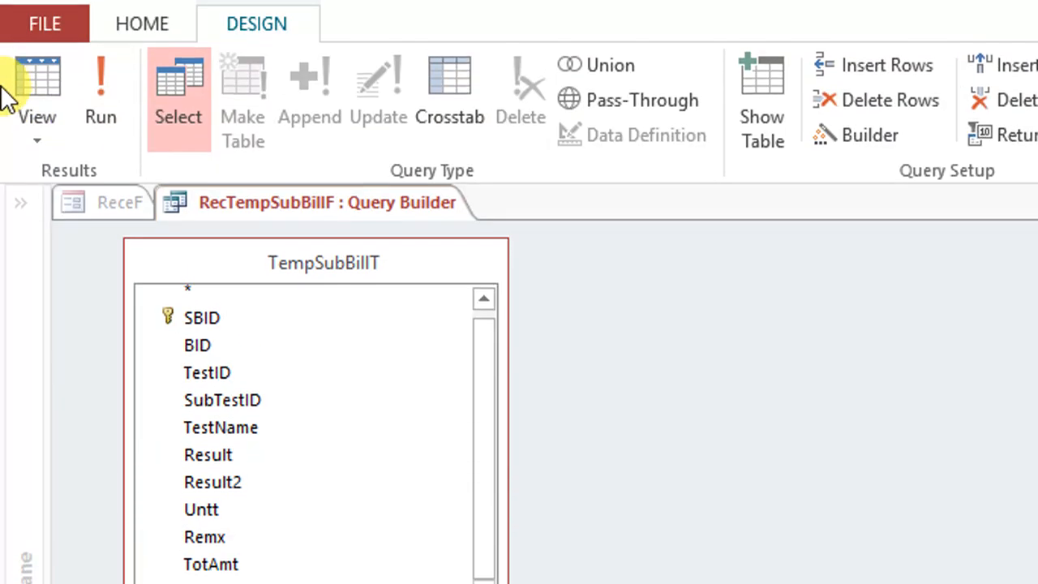
pyautogui.click(61, 95)
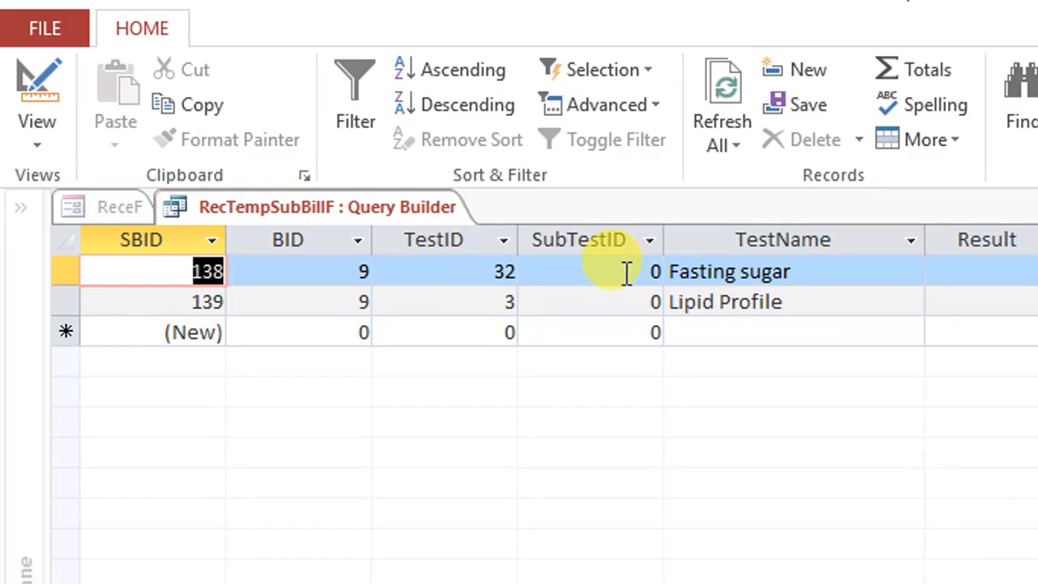
# Save the filtered record source query of RecTempSubBillF
pyautogui.rightClick(408, 198)
pyautogui.click(442, 215)
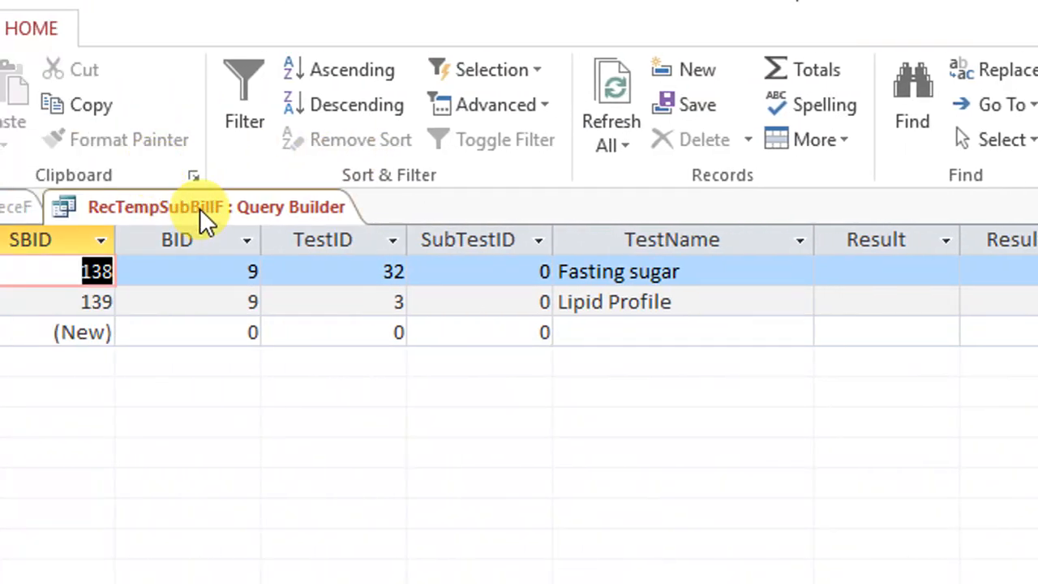
pyautogui.rightClick(203, 207)
pyautogui.click(239, 217)
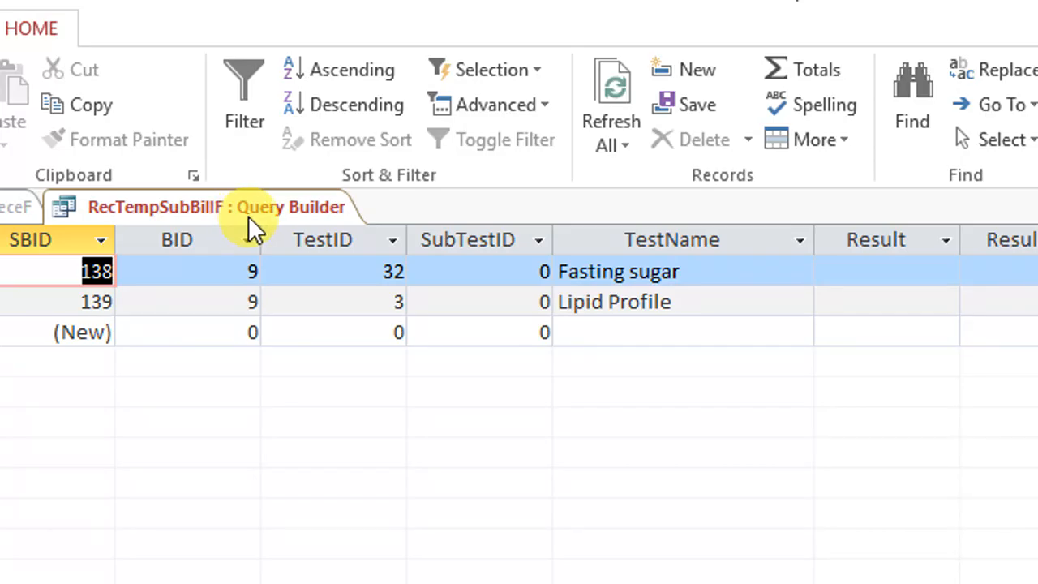
pyautogui.rightClick(271, 204)
pyautogui.click(293, 224)
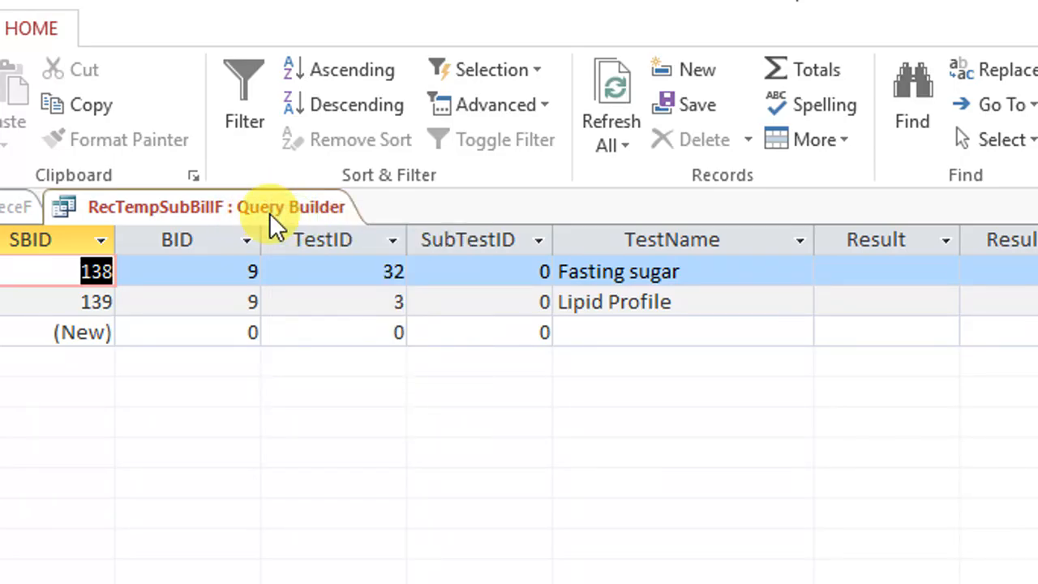
pyautogui.rightClick(212, 204)
pyautogui.click(240, 214)
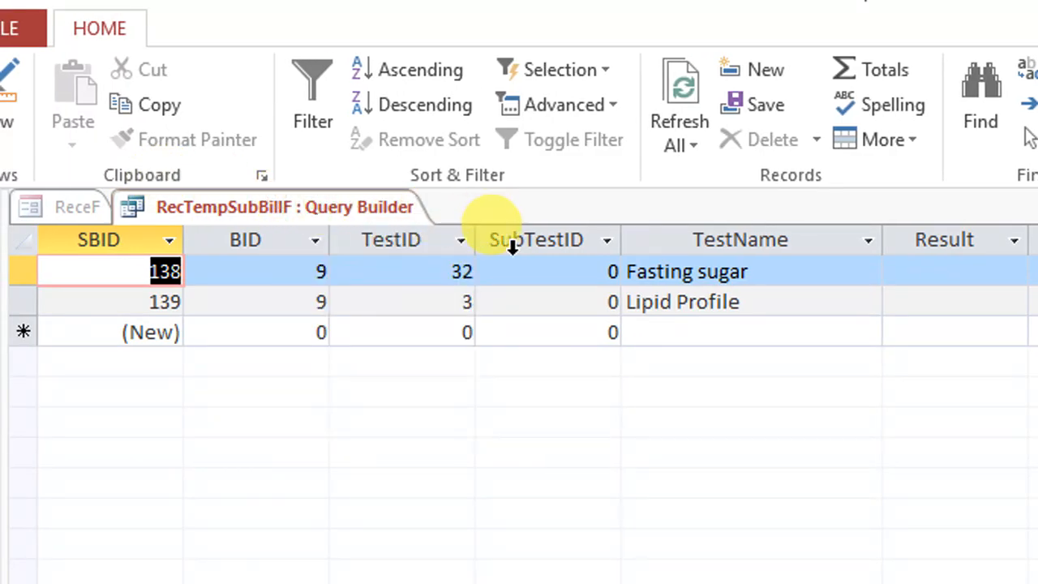
# Check the TotAmt column of the filtered records and close the query builder
pyautogui.click(509, 241)
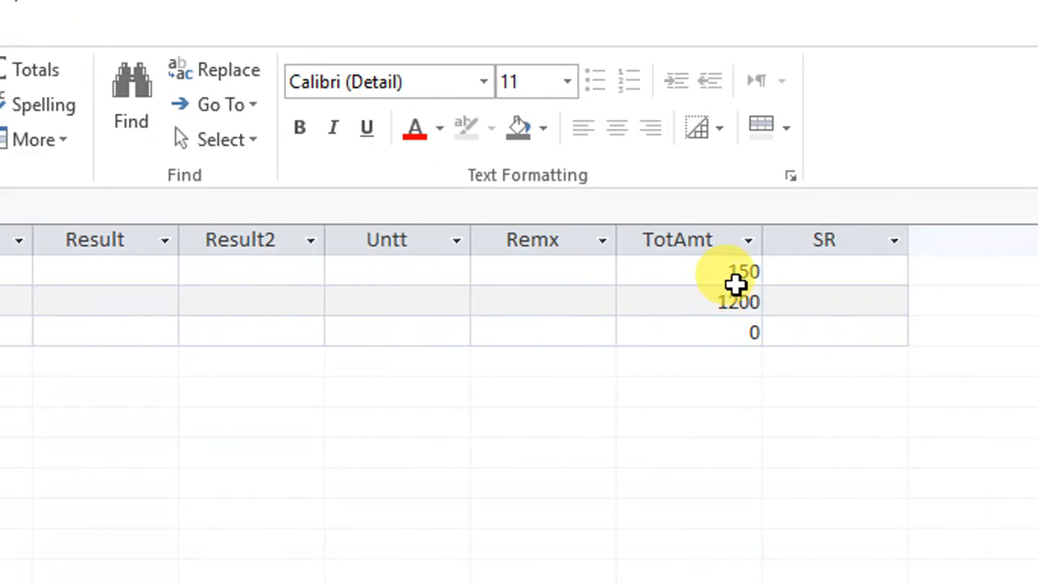
pyautogui.click(741, 332)
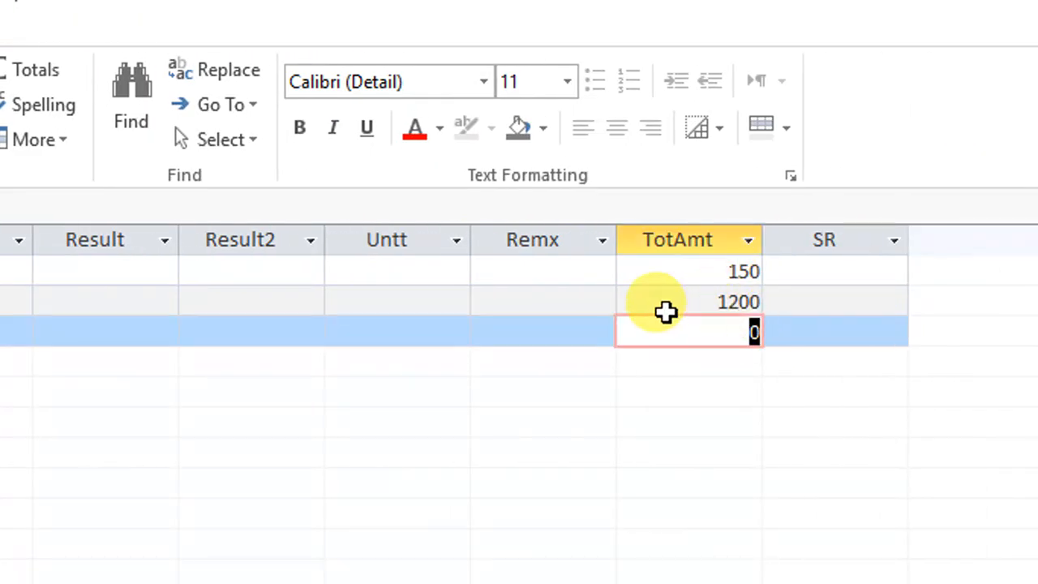
pyautogui.rightClick(206, 204)
pyautogui.rightClick(245, 206)
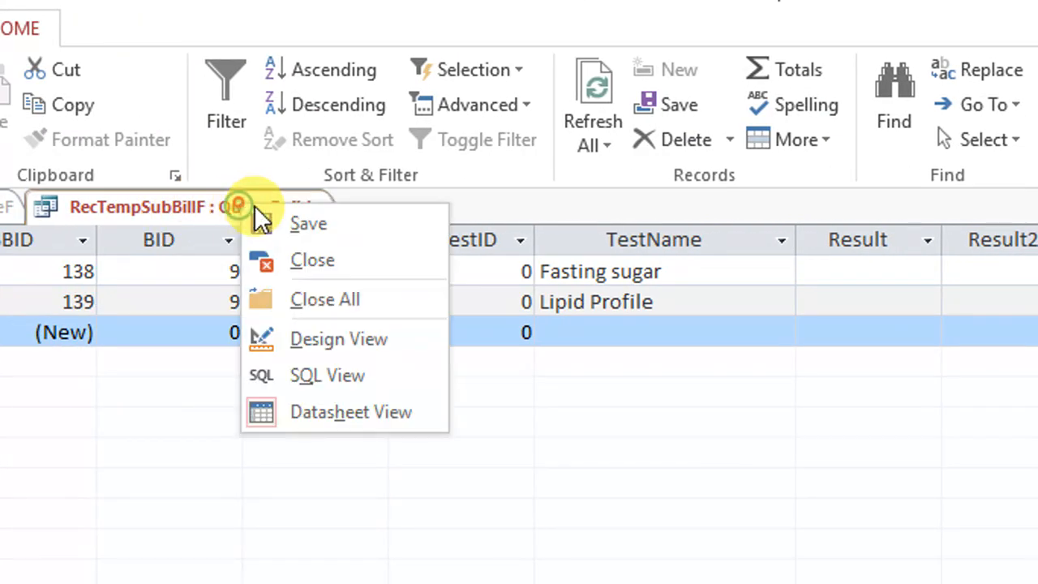
pyautogui.click(324, 260)
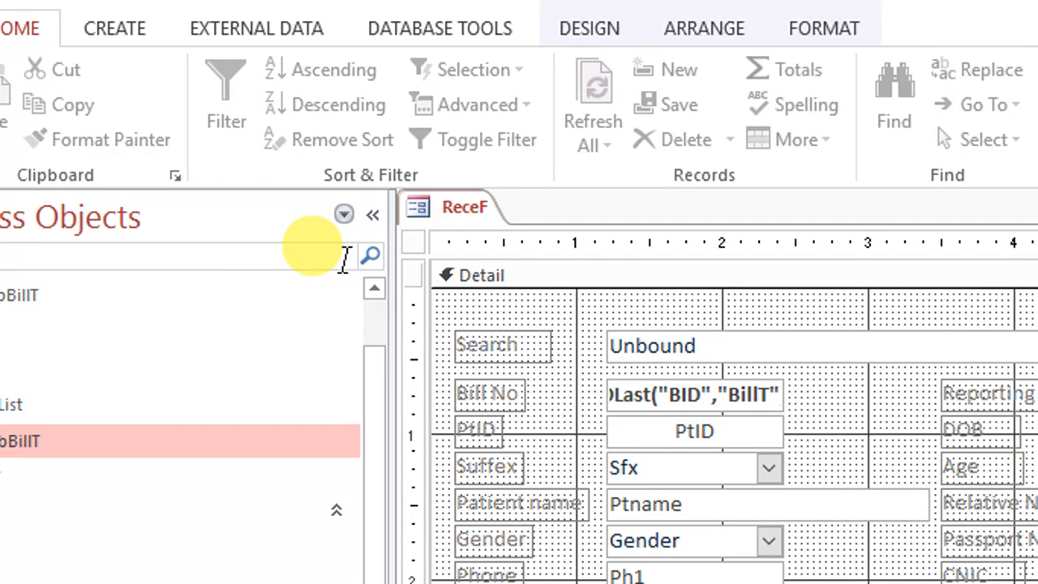
# Save ReceF, show it in form view and add Complete Blood Count (CBC) to the receipt
pyautogui.rightClick(454, 208)
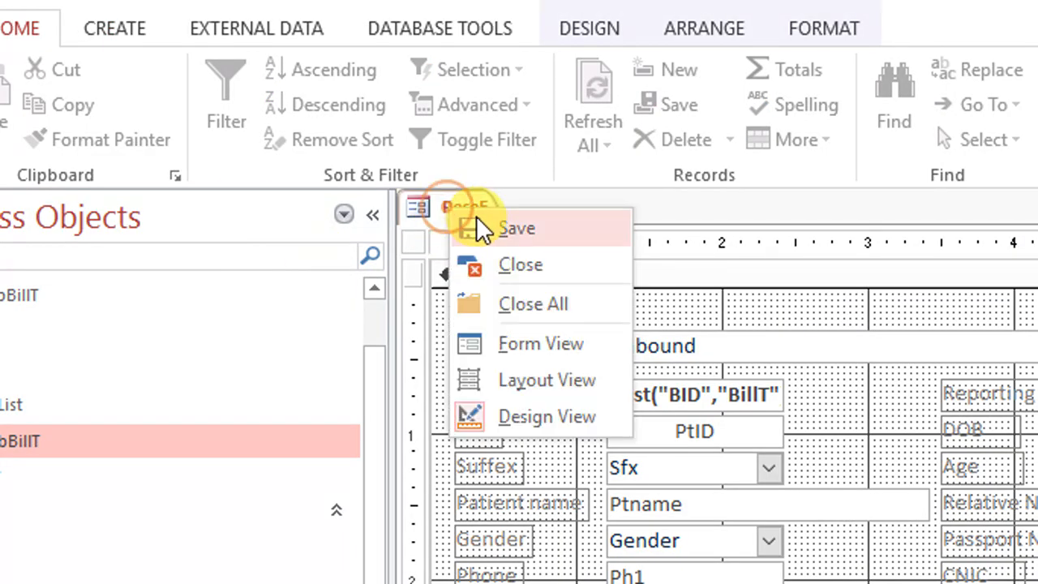
pyautogui.click(477, 218)
pyautogui.click(47, 92)
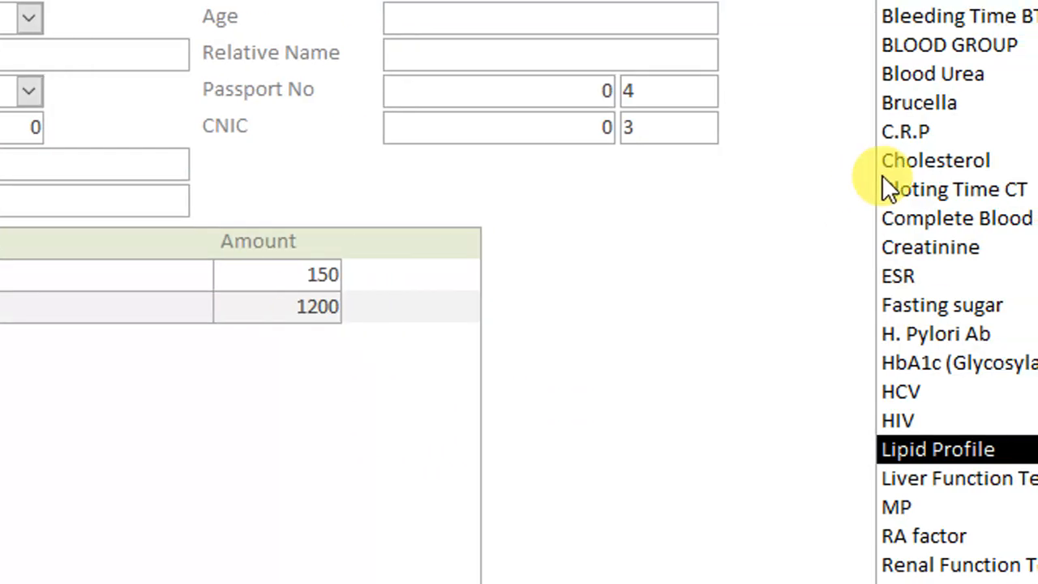
pyautogui.doubleClick(910, 221)
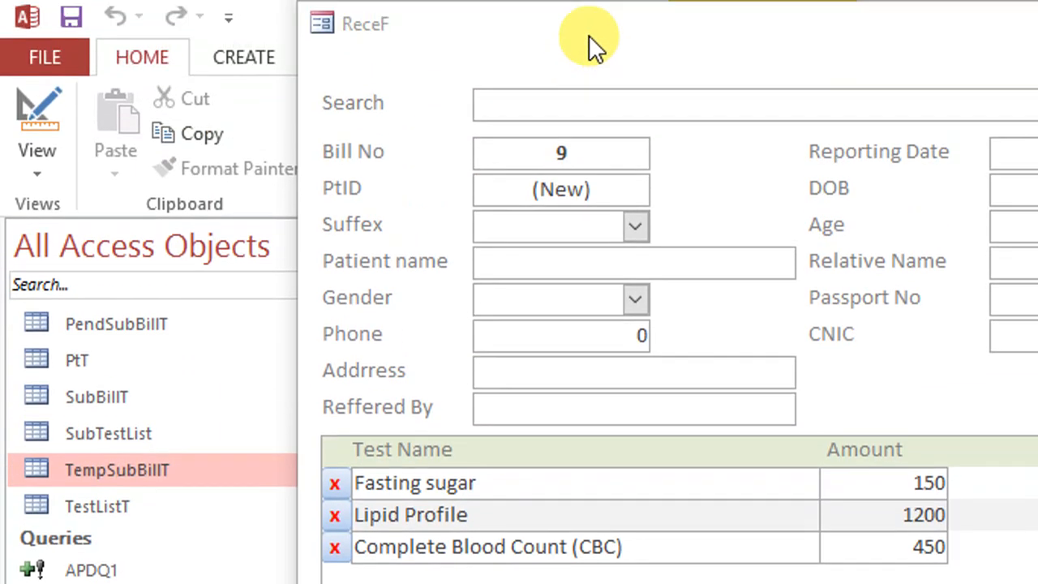
# Compare the SubTestID values of the main tests and sub-tests in TempSubBillT with the tests listed on ReceF
pyautogui.moveTo(589, 37); pyautogui.dragTo(621, 583)
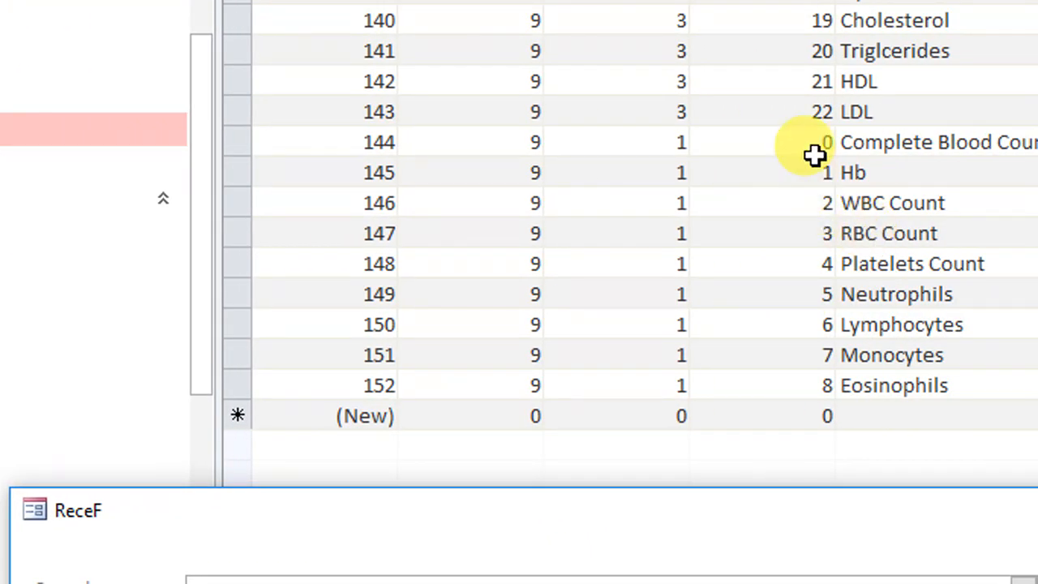
pyautogui.click(905, 143)
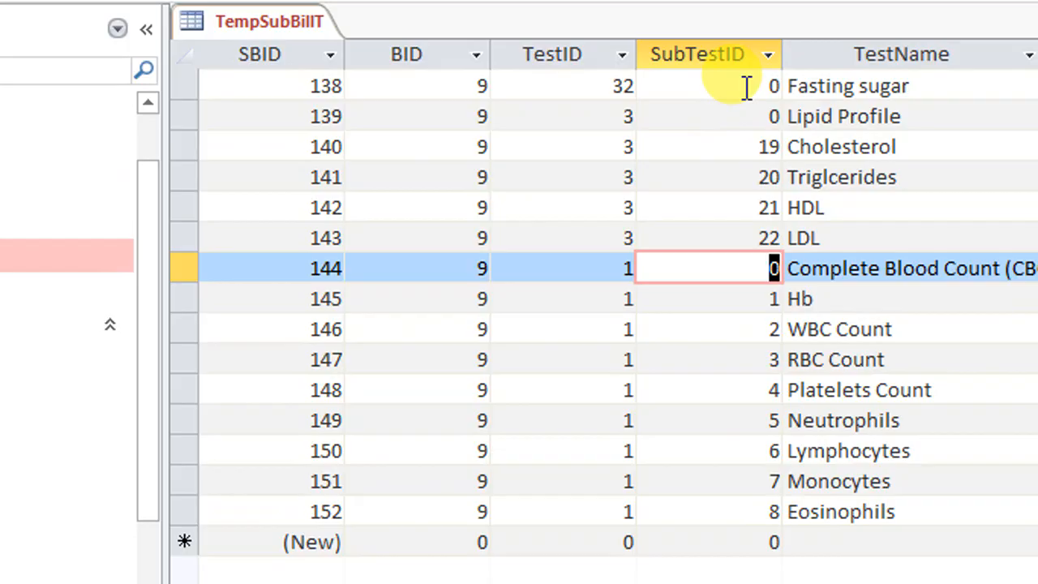
pyautogui.moveTo(746, 90); pyautogui.dragTo(794, 120)
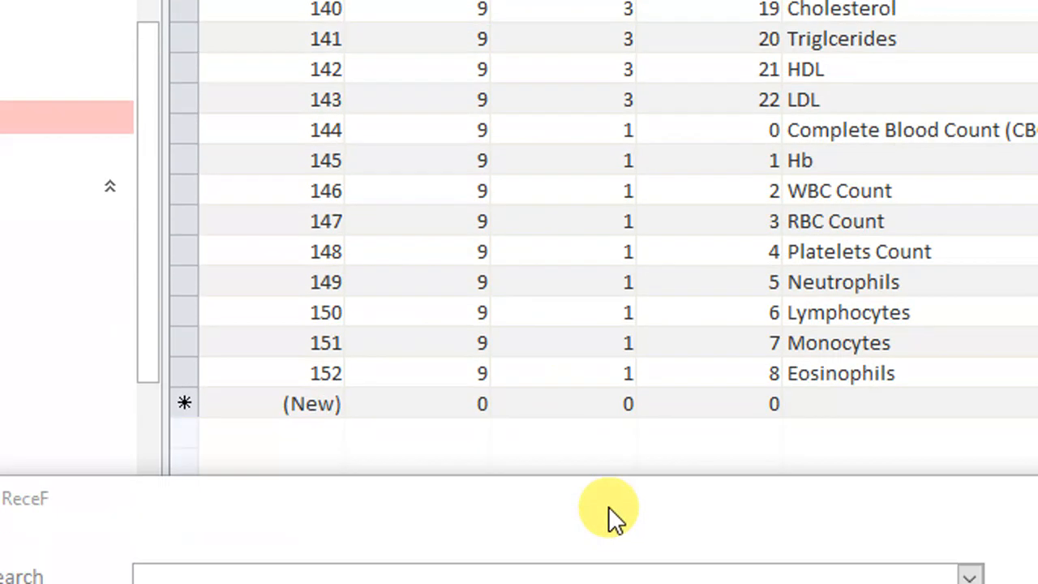
pyautogui.moveTo(632, 507); pyautogui.dragTo(622, 57)
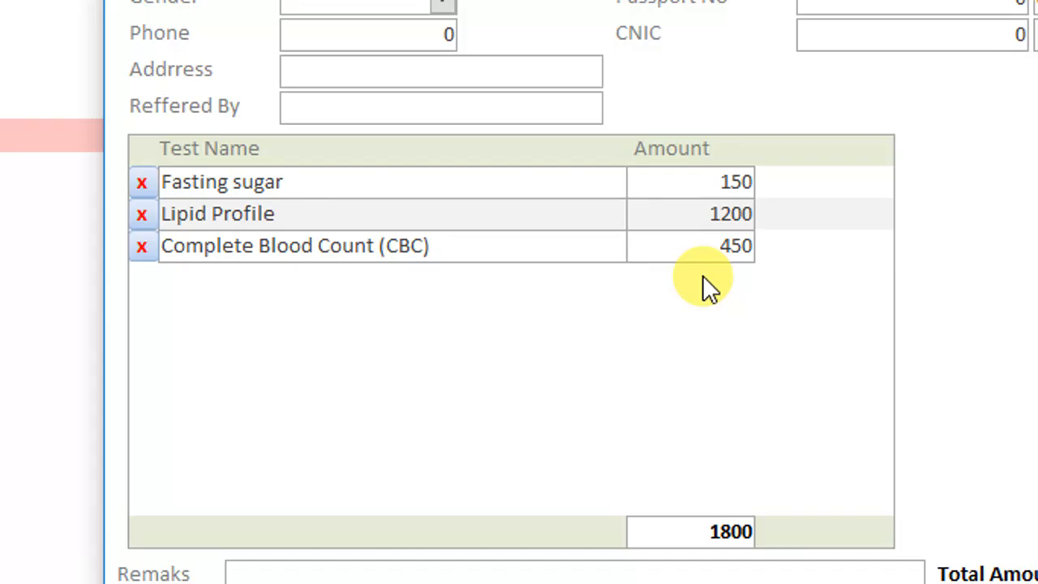
# Narrow the test subform on ReceF in design view and show the form again
pyautogui.rightClick(964, 270)
pyautogui.click(1029, 352)
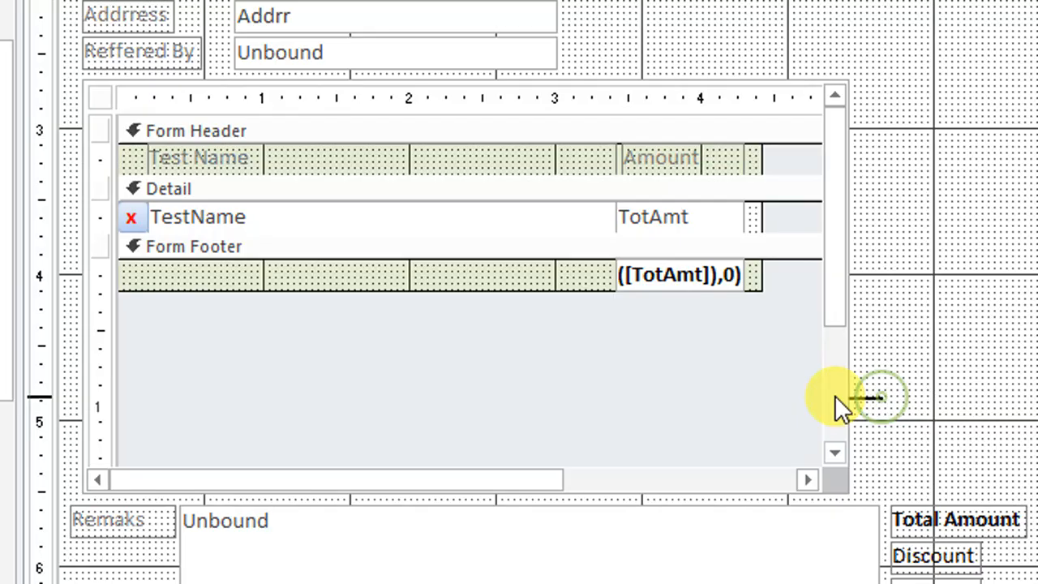
pyautogui.click(842, 397)
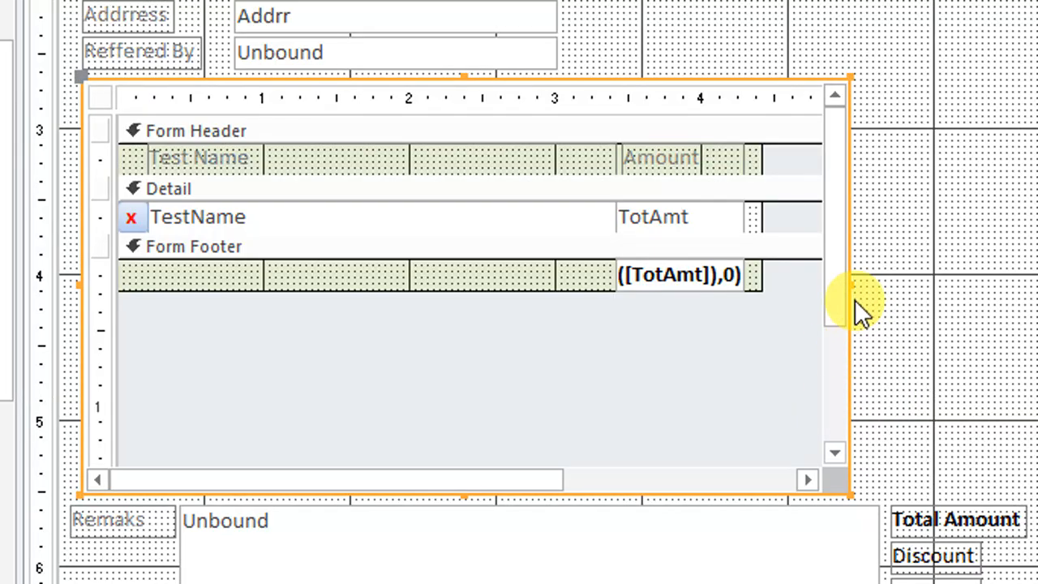
pyautogui.moveTo(848, 283); pyautogui.dragTo(795, 282)
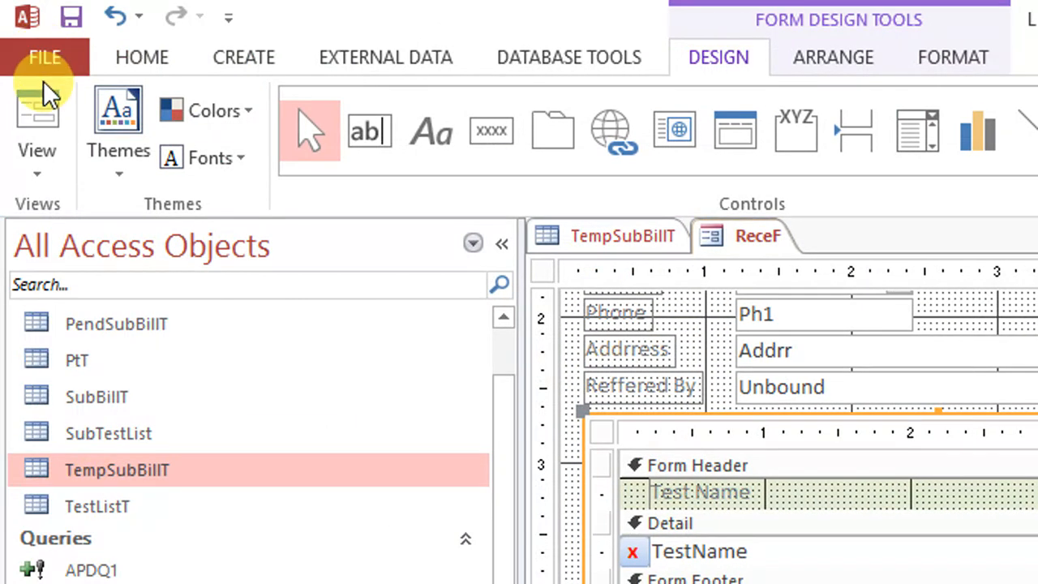
pyautogui.click(42, 81)
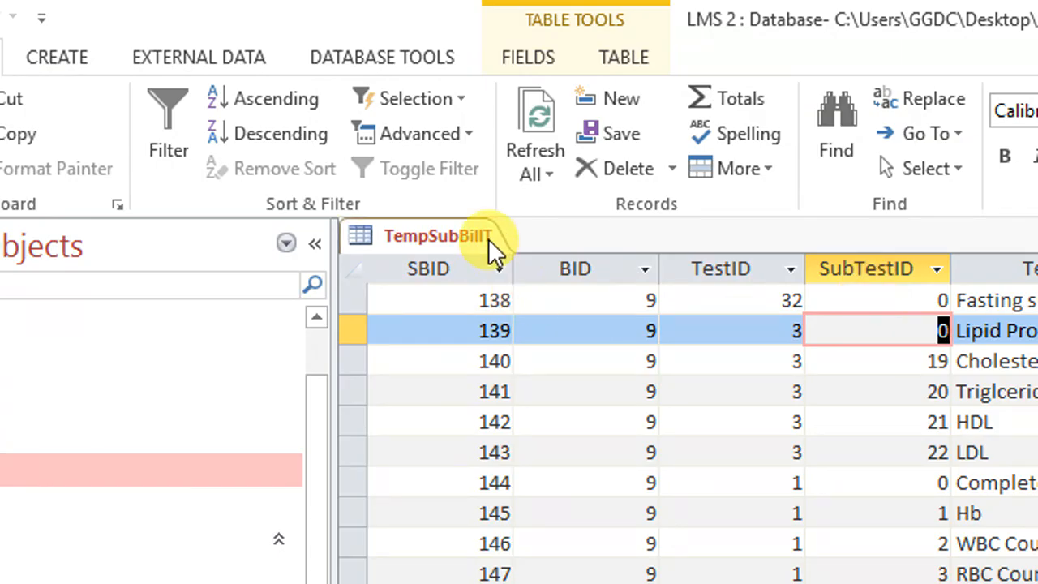
# Close the TempSubBillT table and open the TestListT table in design view
pyautogui.rightClick(482, 236)
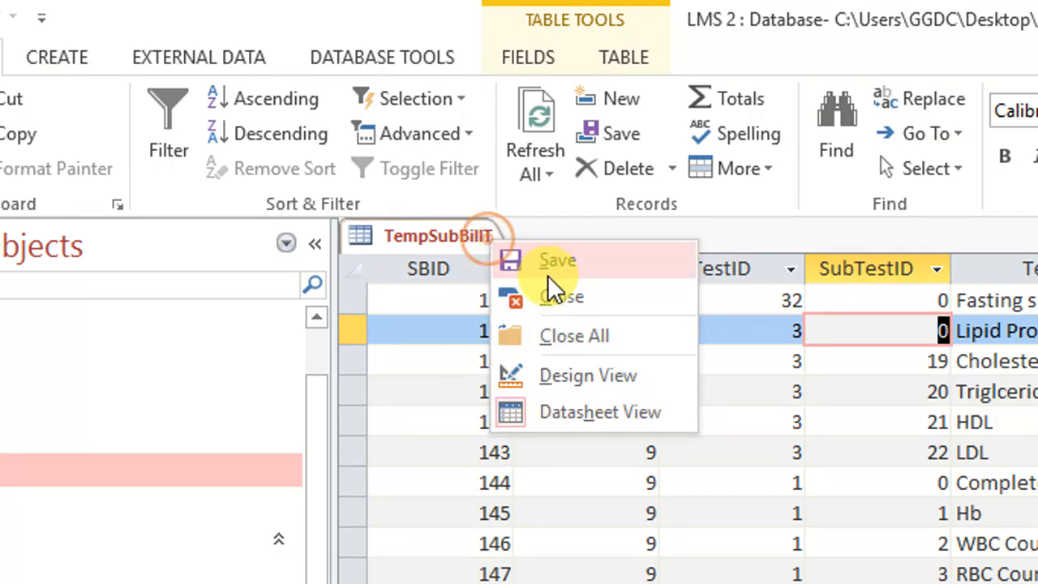
pyautogui.click(552, 296)
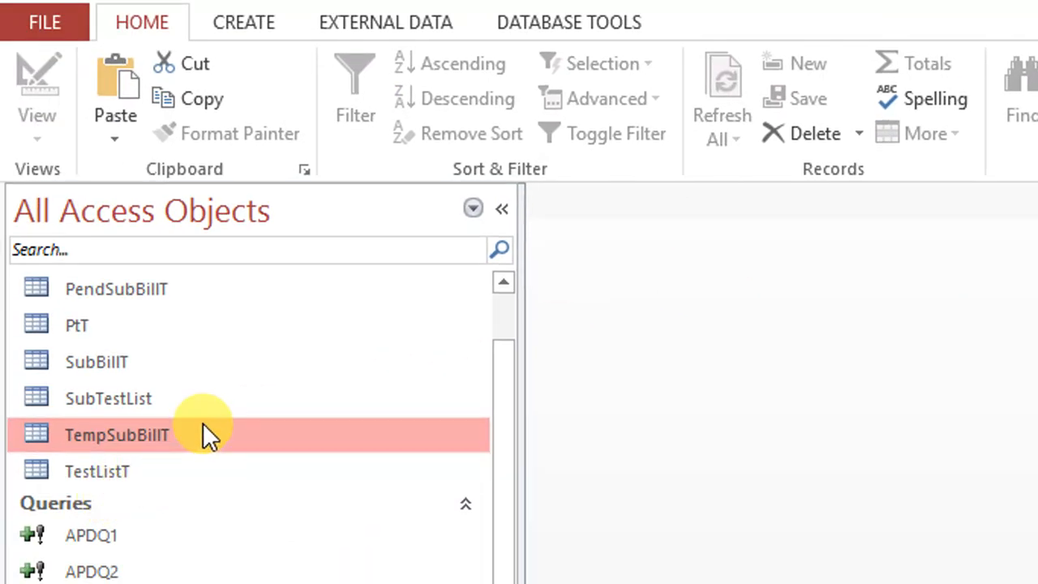
pyautogui.scroll(2, 203, 434)
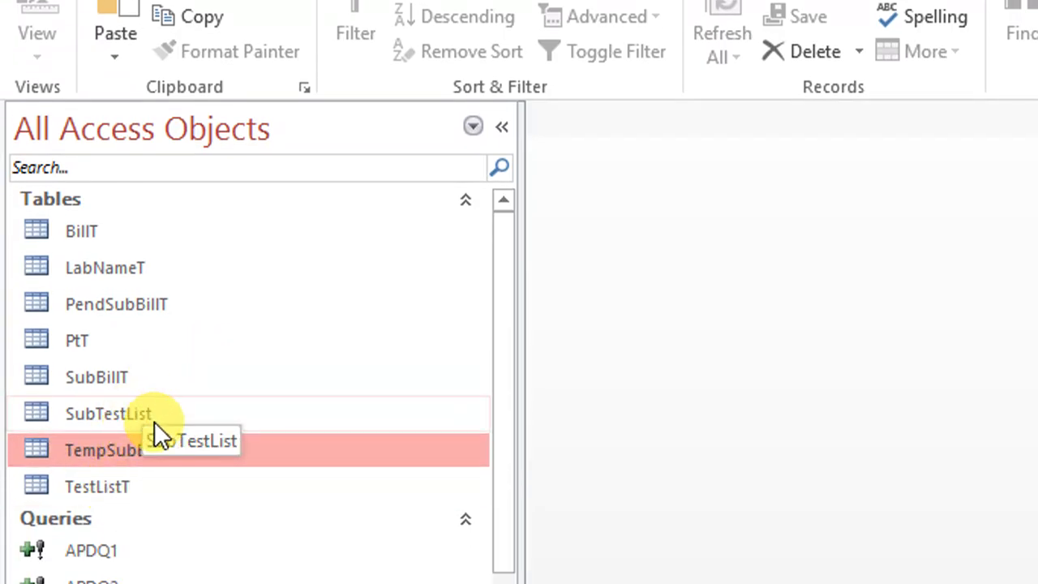
pyautogui.click(137, 486)
pyautogui.rightClick(137, 486)
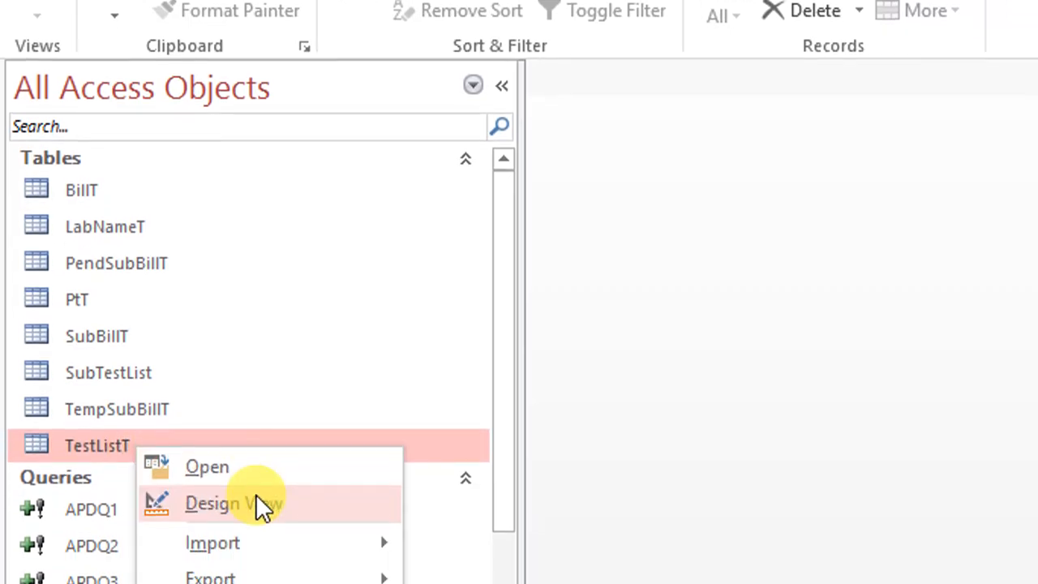
pyautogui.click(261, 505)
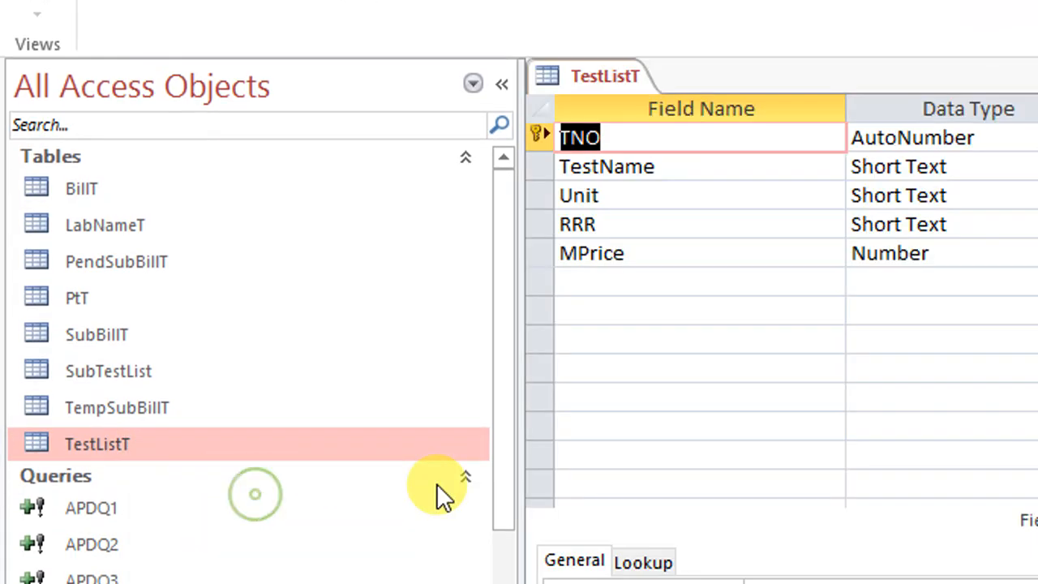
# Add the Short Text fields Sampling and Dysss to TestListT and show the table in datasheet view
pyautogui.click(608, 282)
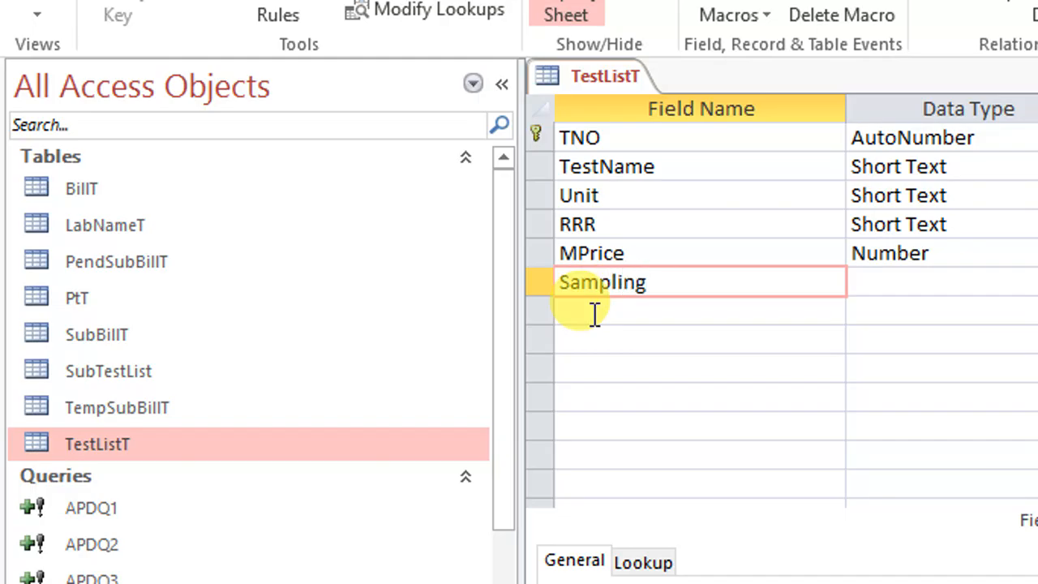
pyautogui.press('Tab')
pyautogui.press('Tab')
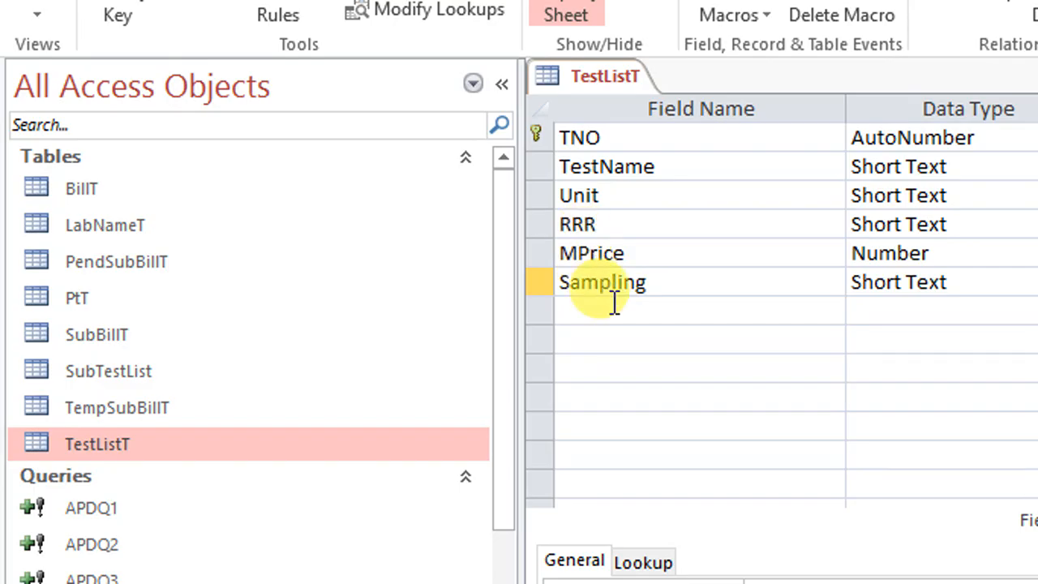
pyautogui.click(615, 310)
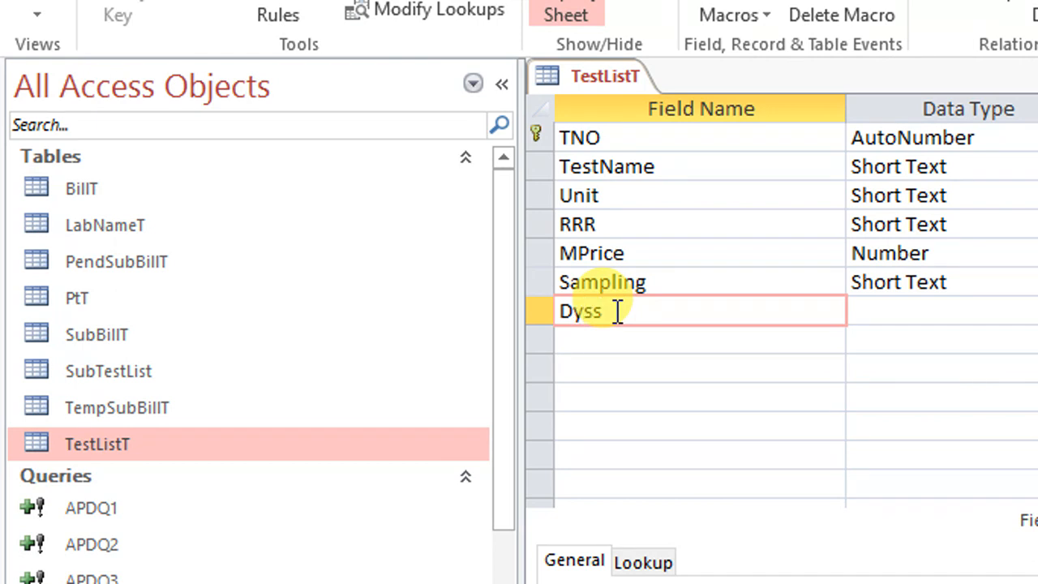
pyautogui.press('Tab')
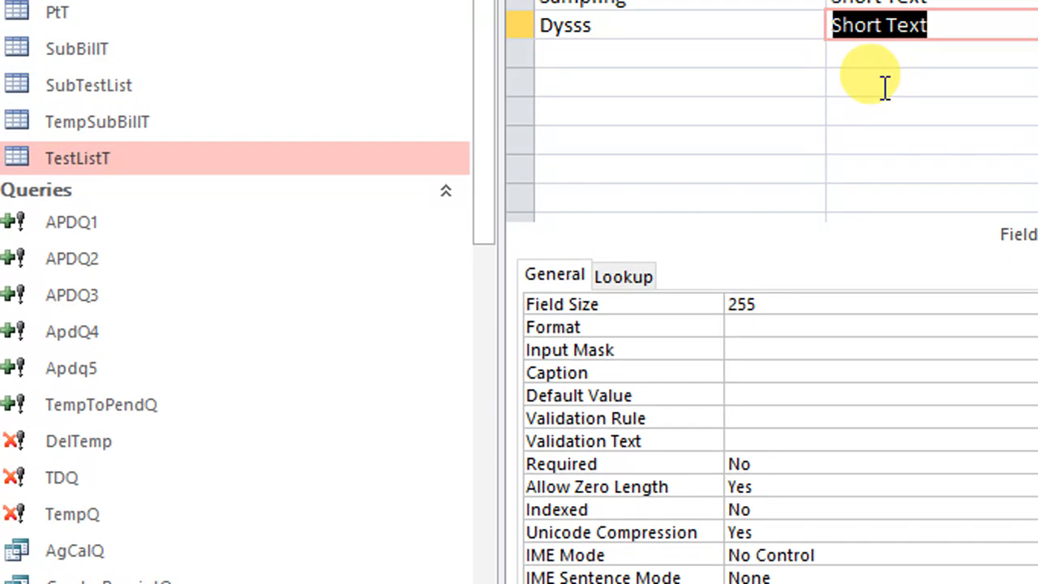
pyautogui.click(912, 111)
pyautogui.click(512, 560)
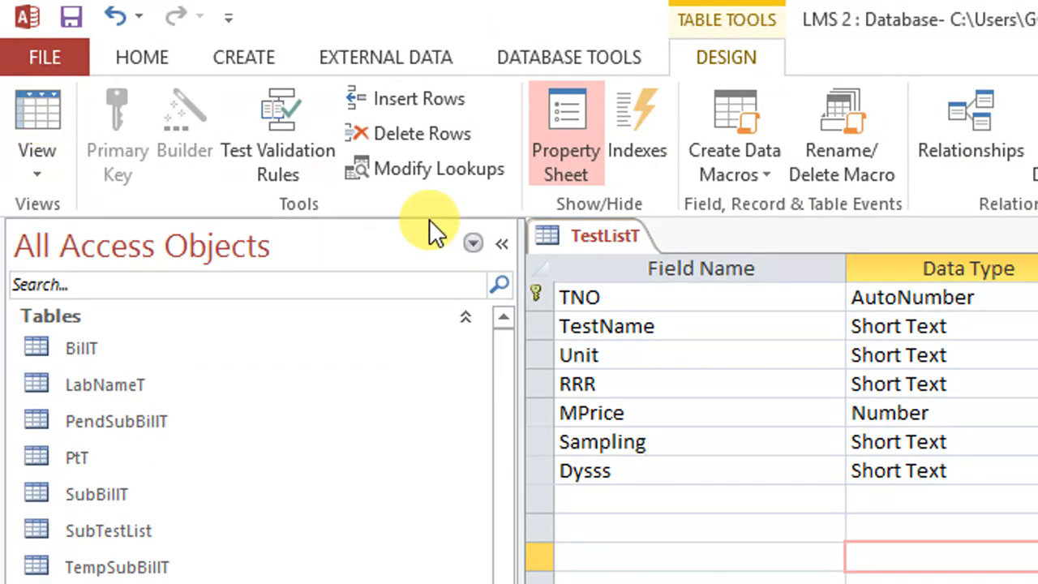
pyautogui.click(36, 112)
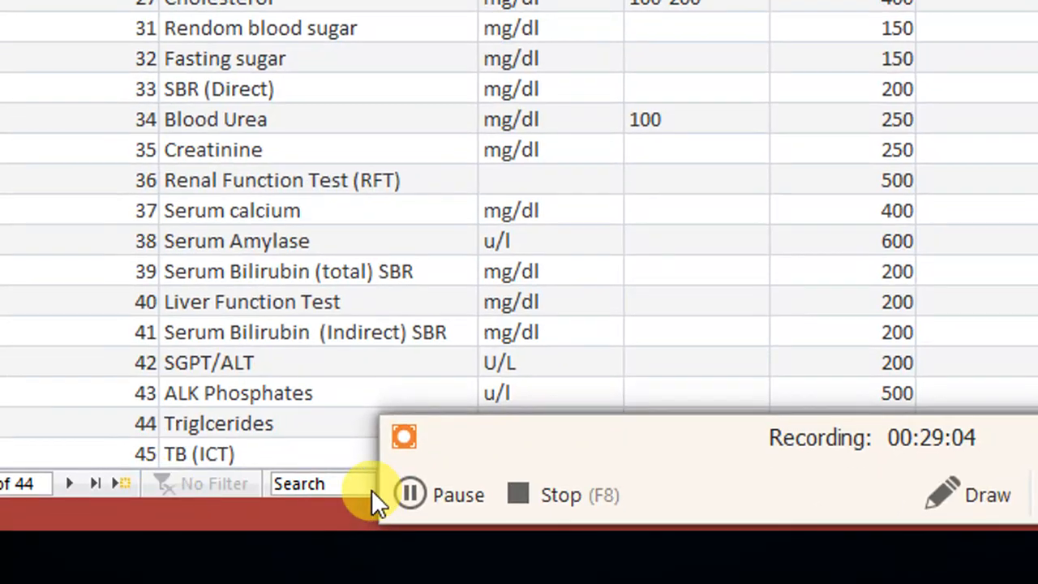
pyautogui.click(1001, 433)
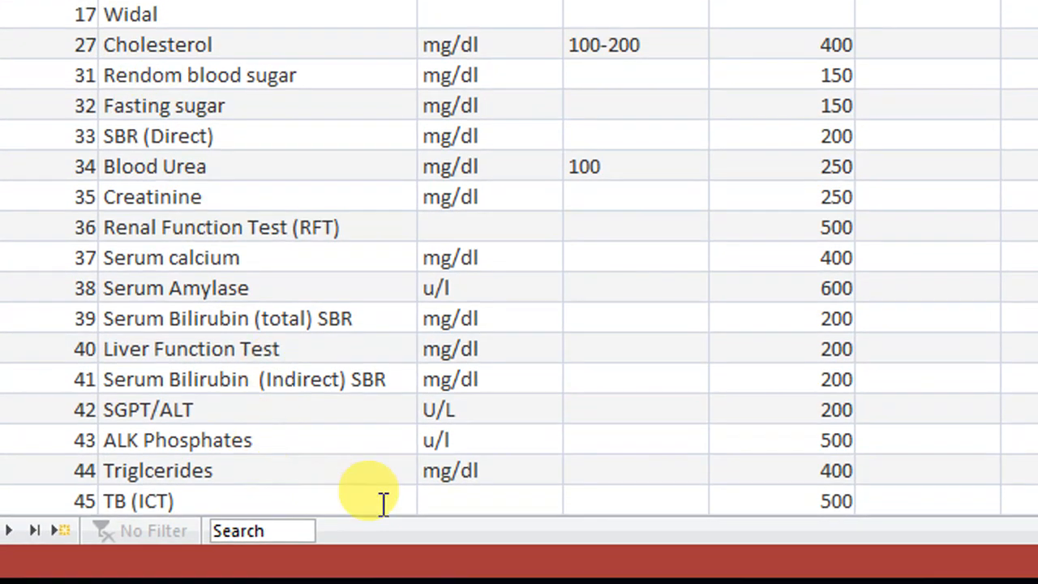
# Open the ReceF form to look at its test list and close it again
pyautogui.scroll(-7, 140, 354)
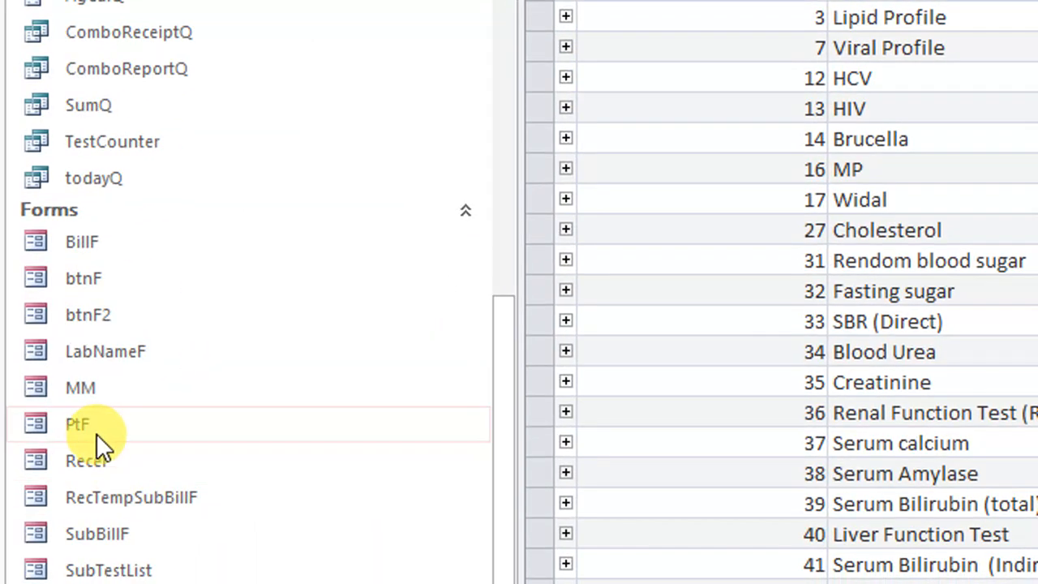
pyautogui.click(21, 461)
pyautogui.doubleClick(98, 461)
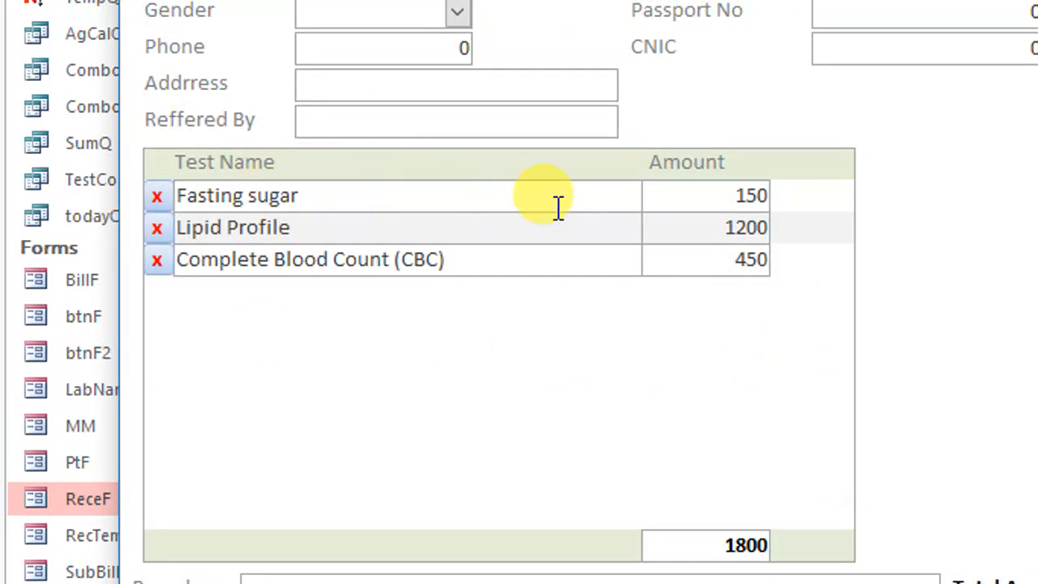
pyautogui.rightClick(707, 64)
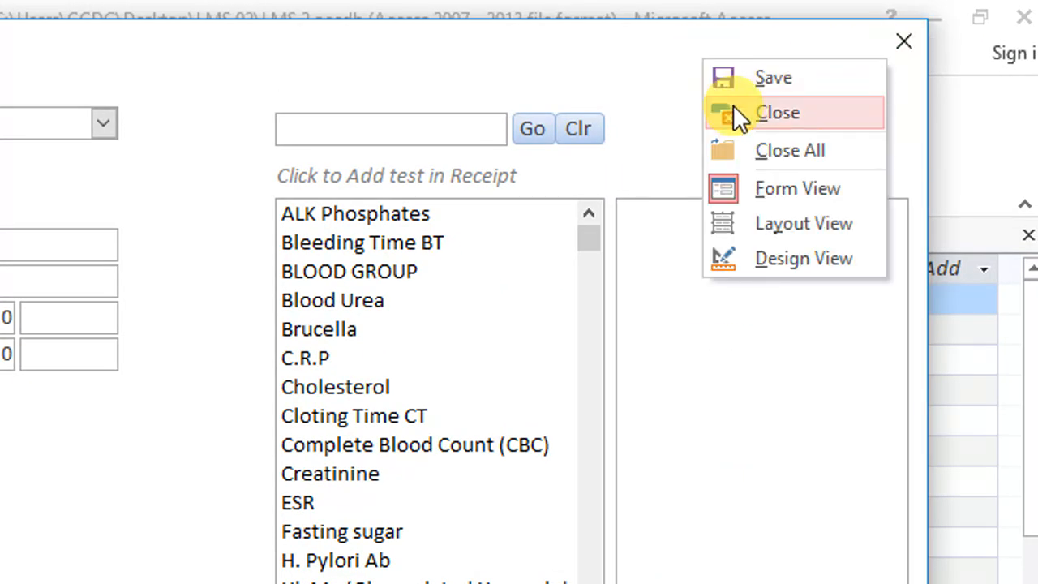
pyautogui.click(740, 117)
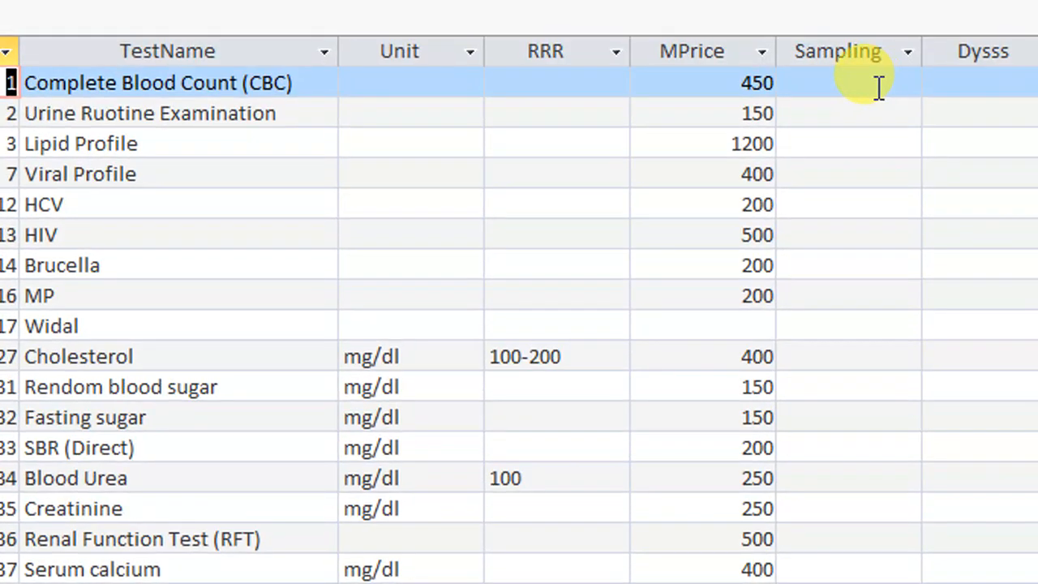
# Enter EDTA Tube as the Sampling value for Complete Blood Count (CBC)
pyautogui.click(884, 88)
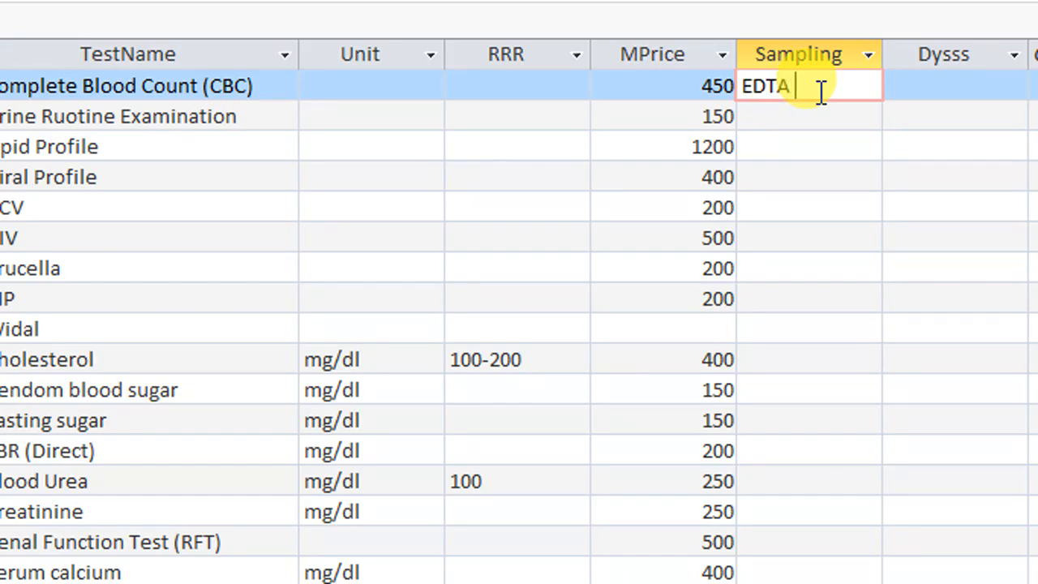
pyautogui.write('EDTA Tube')
pyautogui.press('Tab')
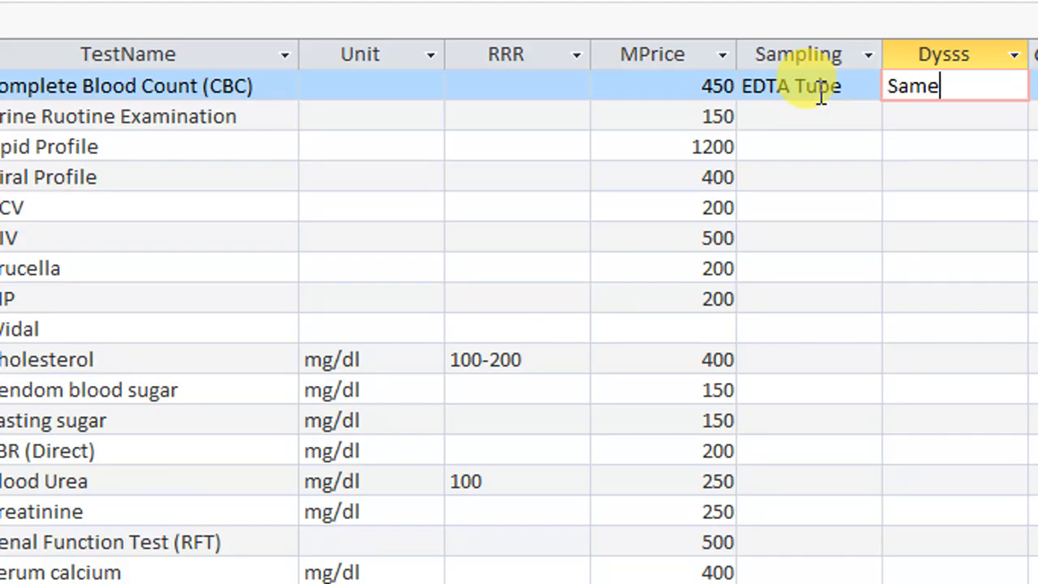
# Enter Same Day as the Dysss value for Complete Blood Count (CBC) and close the TestListT table
pyautogui.press('Tab')
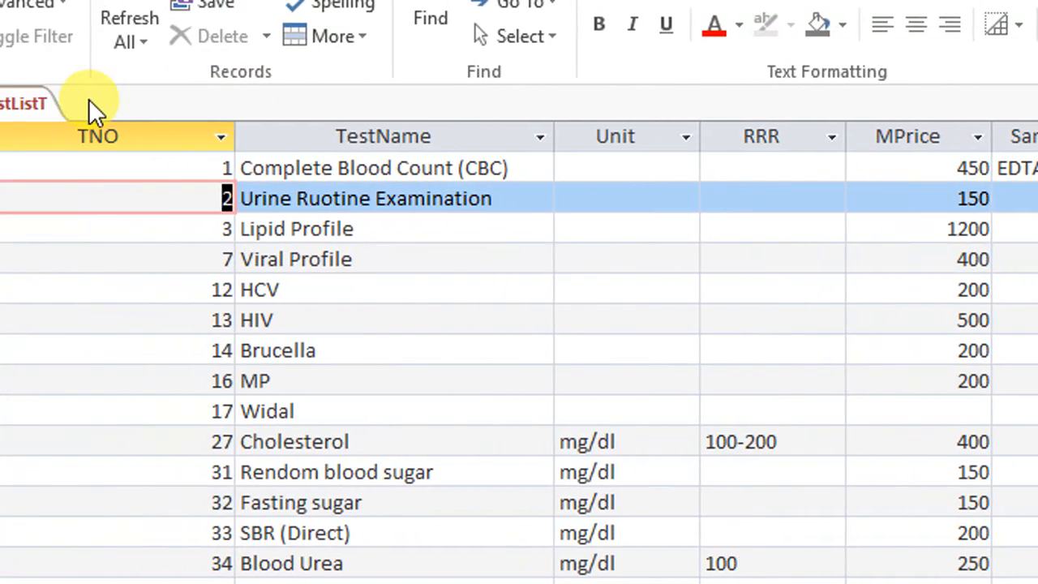
pyautogui.rightClick(155, 104)
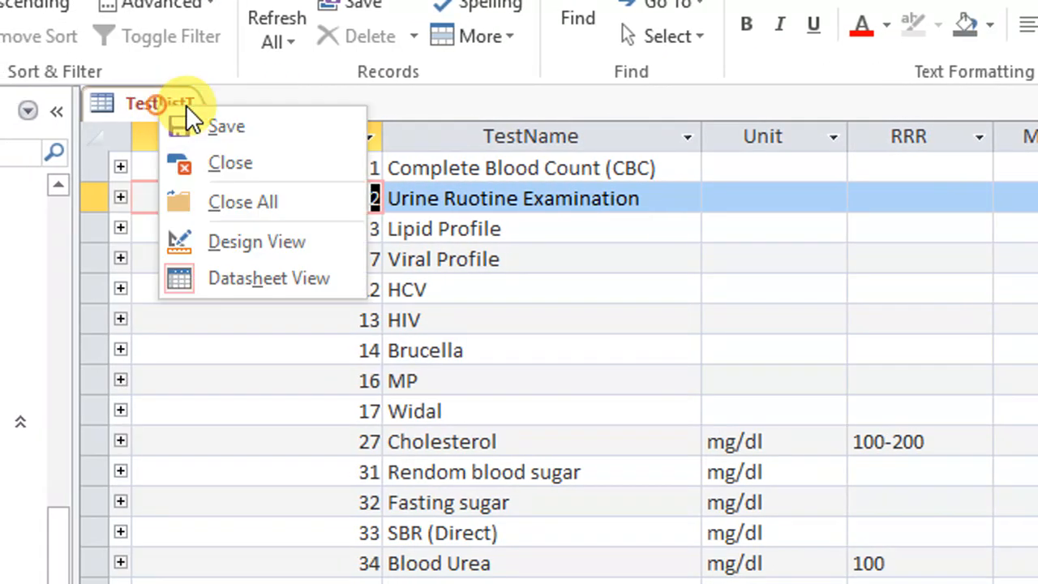
pyautogui.click(205, 115)
pyautogui.rightClick(182, 106)
pyautogui.click(243, 166)
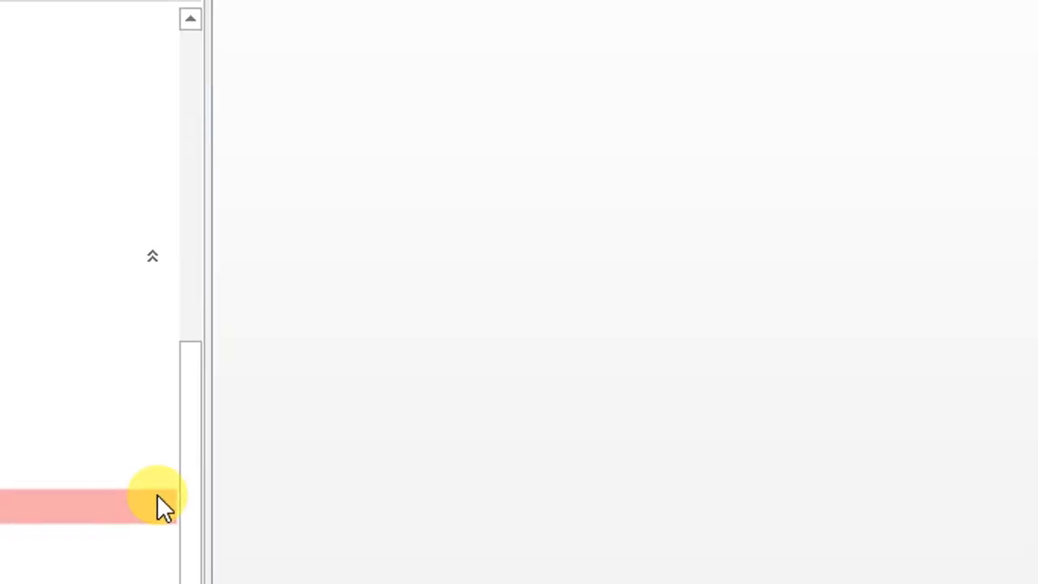
# Open the RecTempSubBillF form in design view and show the fields available to it
pyautogui.click(174, 557)
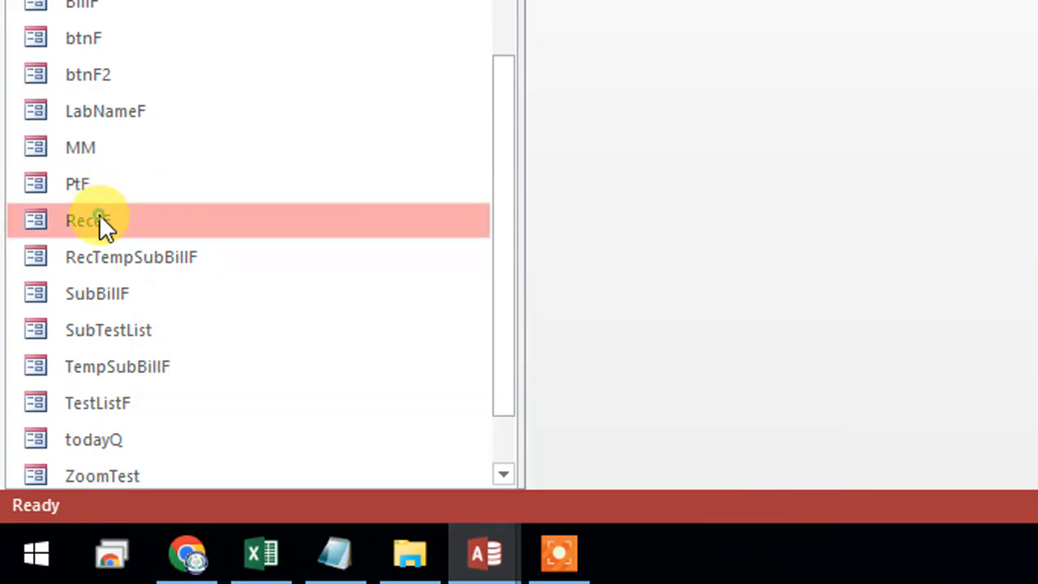
pyautogui.rightClick(133, 259)
pyautogui.click(232, 0)
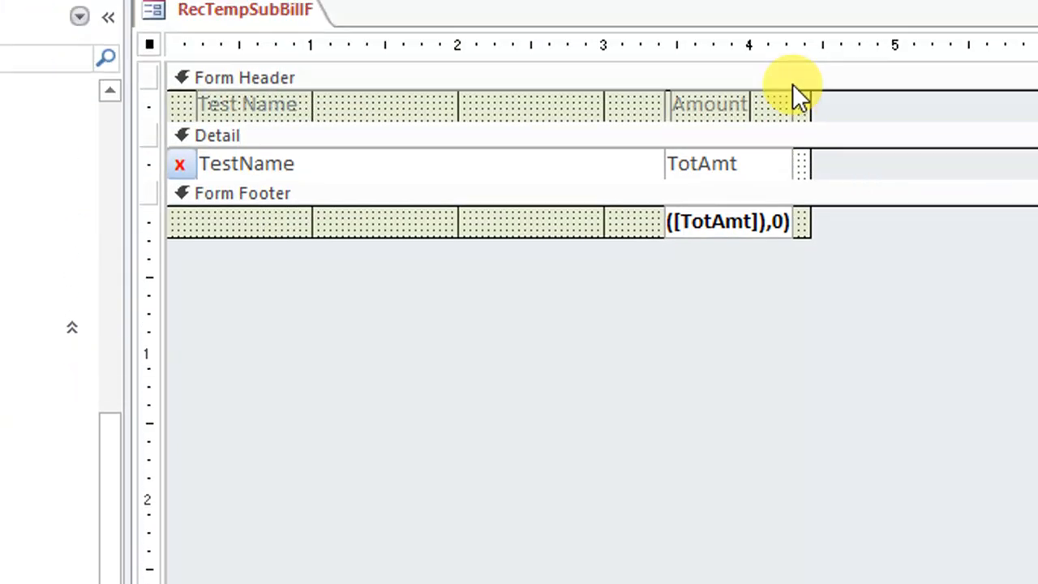
pyautogui.moveTo(807, 108); pyautogui.dragTo(1037, 99)
pyautogui.moveTo(882, 98); pyautogui.dragTo(881, 98)
pyautogui.moveTo(498, 295); pyautogui.dragTo(824, 113)
pyautogui.click(767, 70)
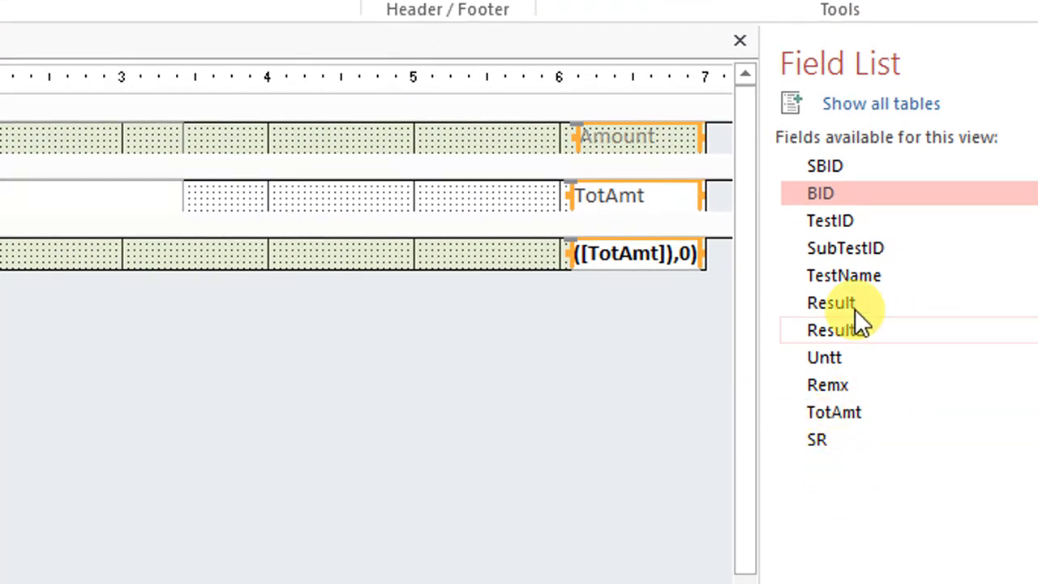
# Open the form's record source query, examine the fields of TempSubBillT and close the query again
pyautogui.rightClick(188, 92)
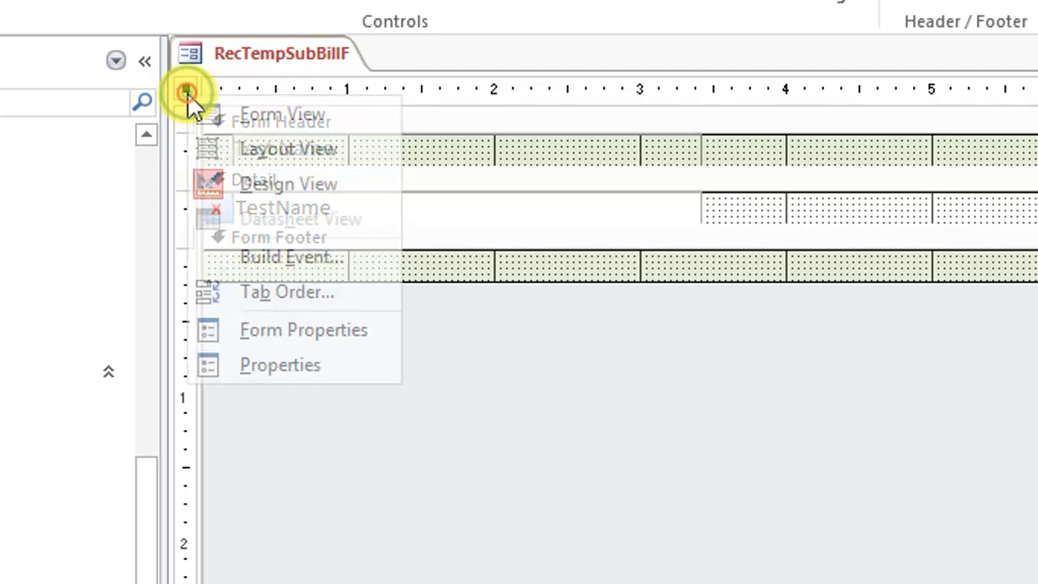
pyautogui.click(272, 364)
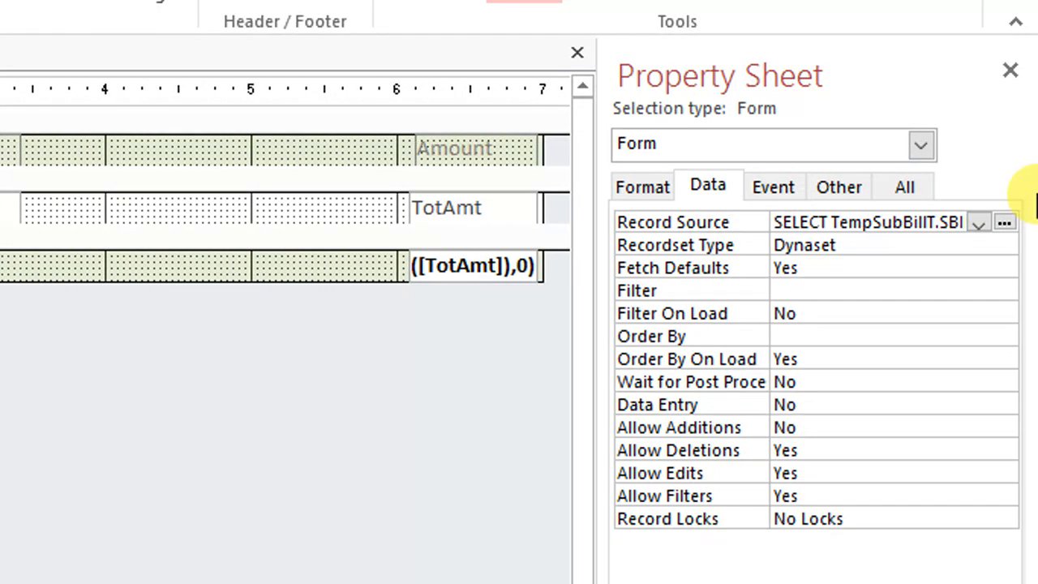
pyautogui.click(1004, 222)
pyautogui.scroll(-3, 149, 231)
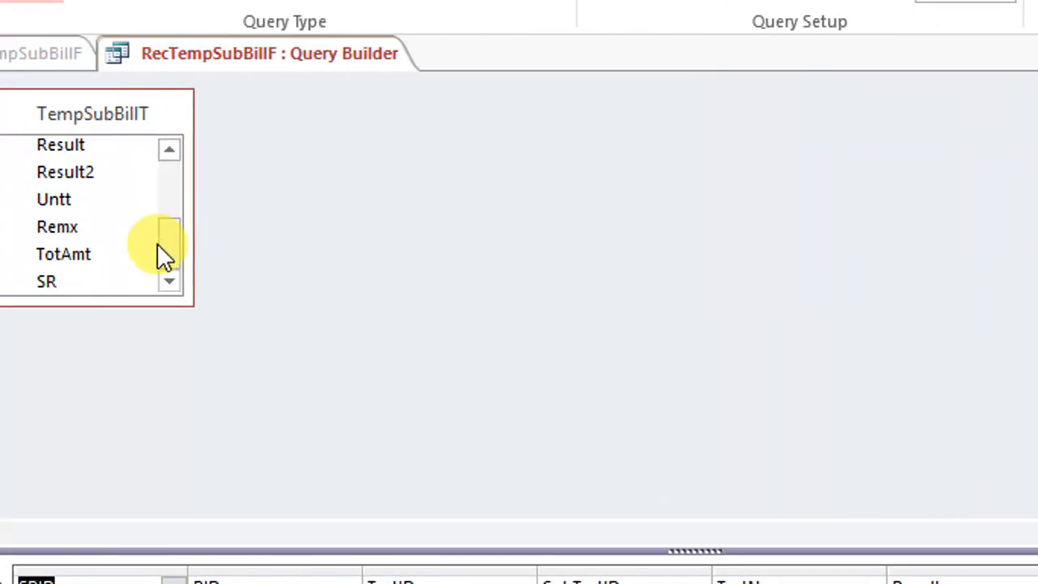
pyautogui.moveTo(156, 298); pyautogui.dragTo(160, 357)
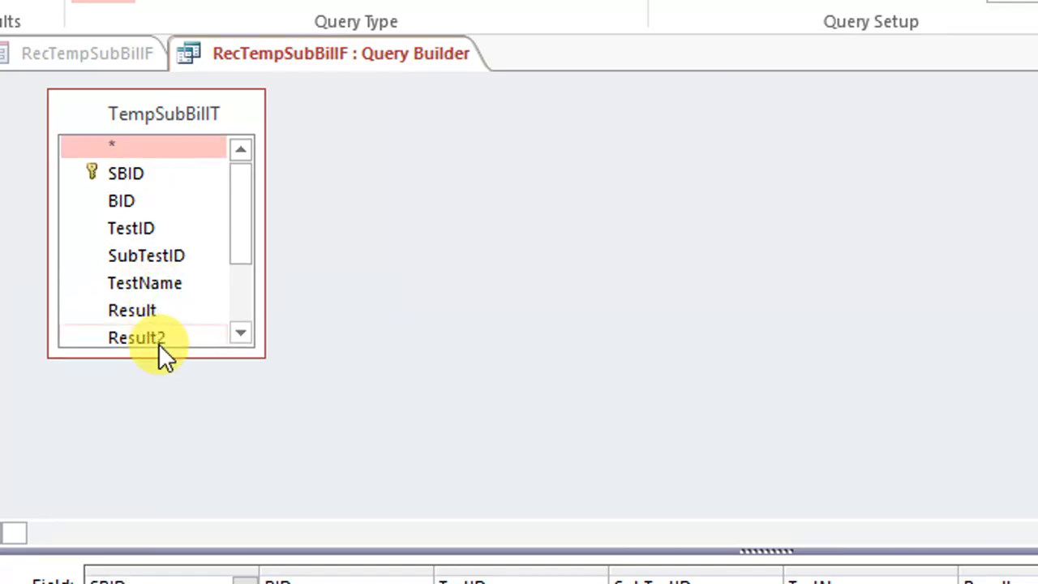
pyautogui.rightClick(410, 60)
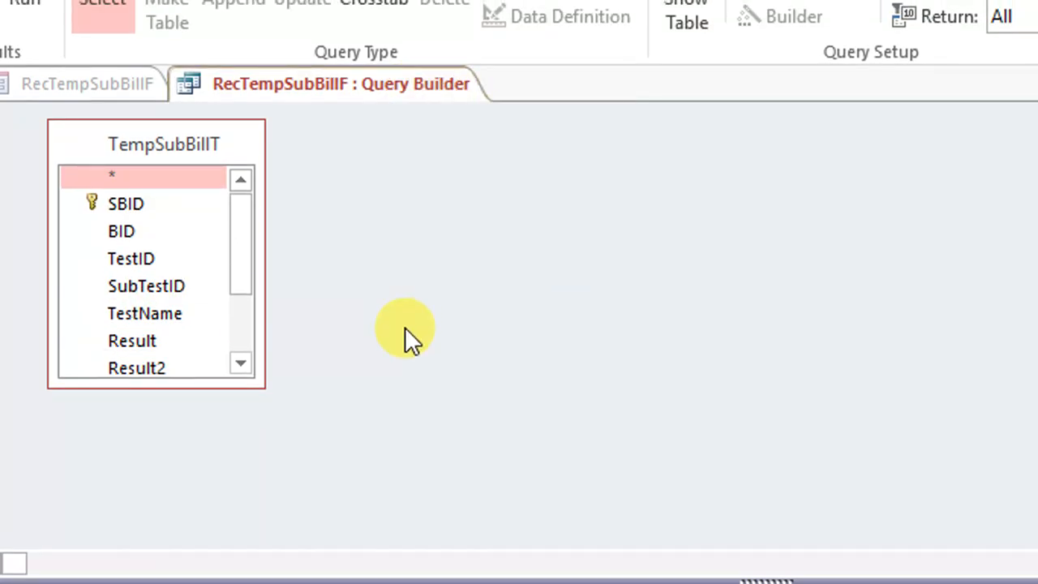
pyautogui.rightClick(428, 91)
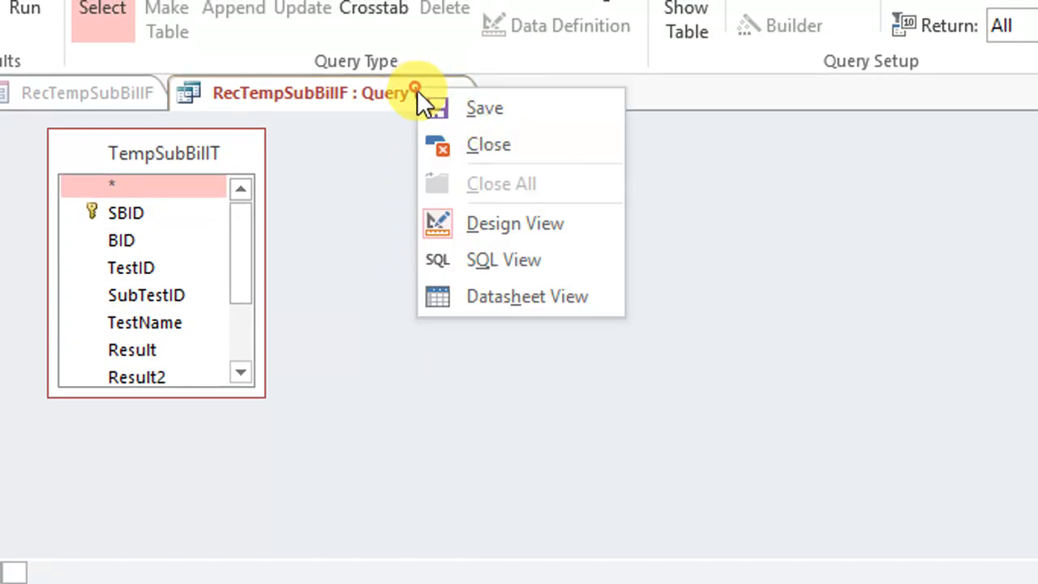
pyautogui.click(459, 139)
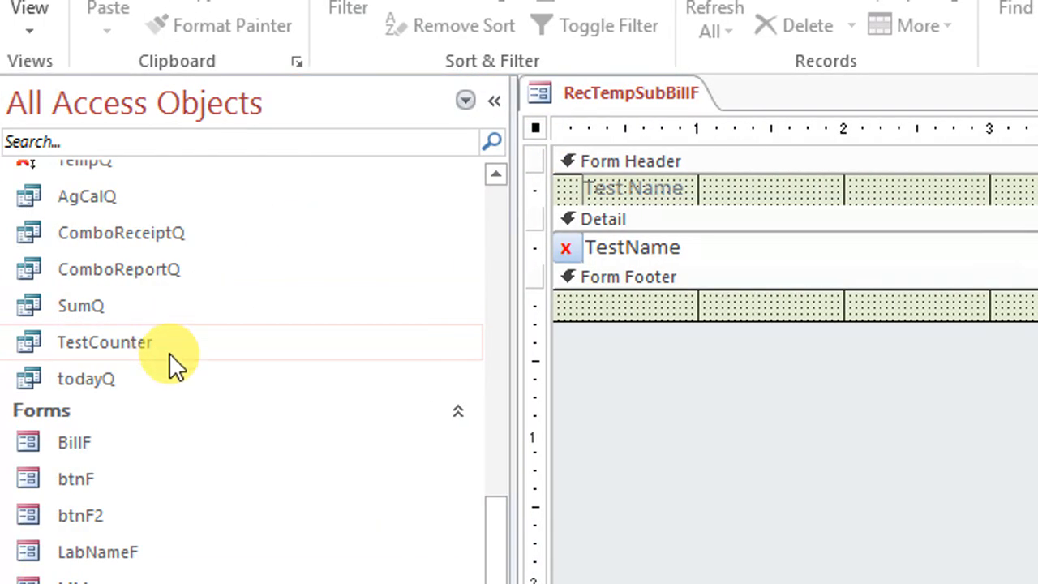
# Reopen the record source query of RecTempSubBillF and add the TestListT table to it
pyautogui.scroll(3, 121, 396)
pyautogui.scroll(5, 187, 402)
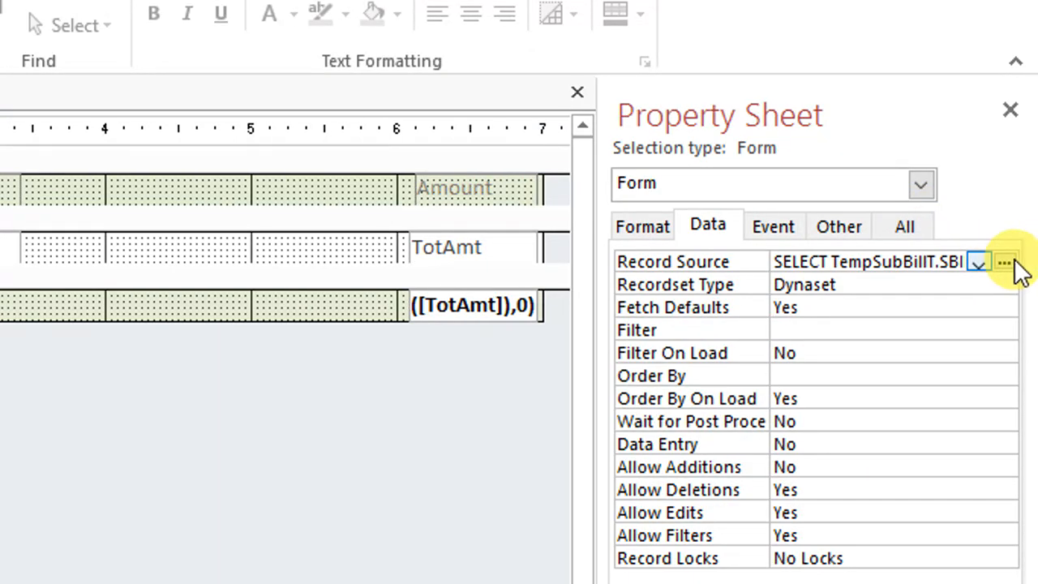
pyautogui.click(1012, 263)
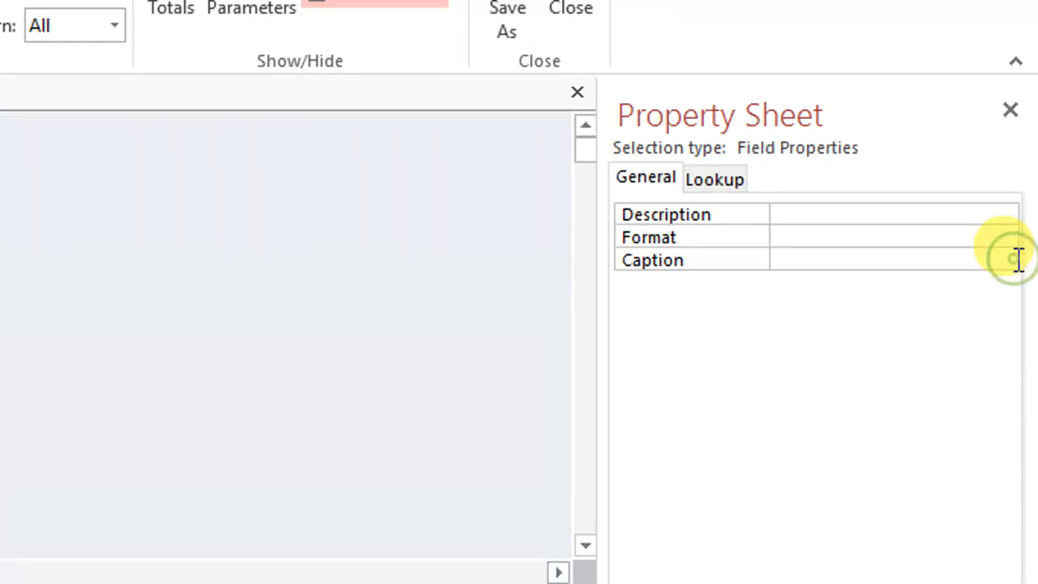
pyautogui.rightClick(157, 178)
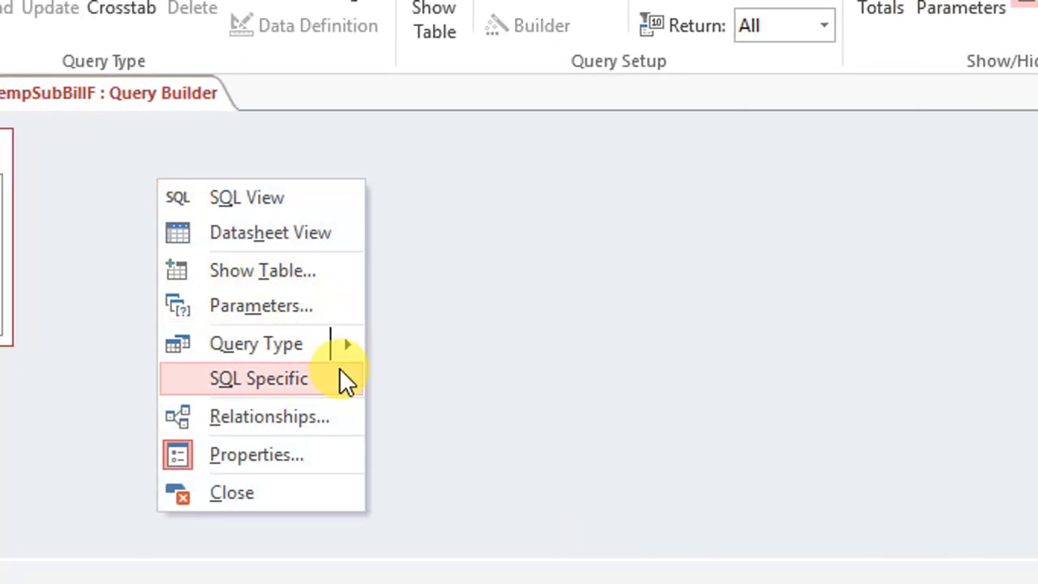
pyautogui.click(328, 270)
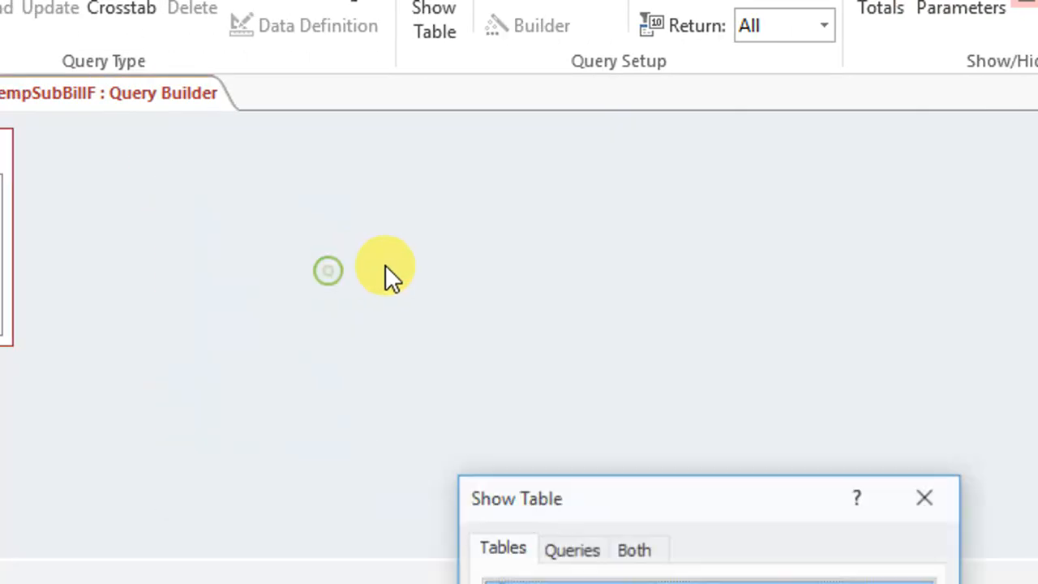
pyautogui.moveTo(527, 499); pyautogui.dragTo(523, 105)
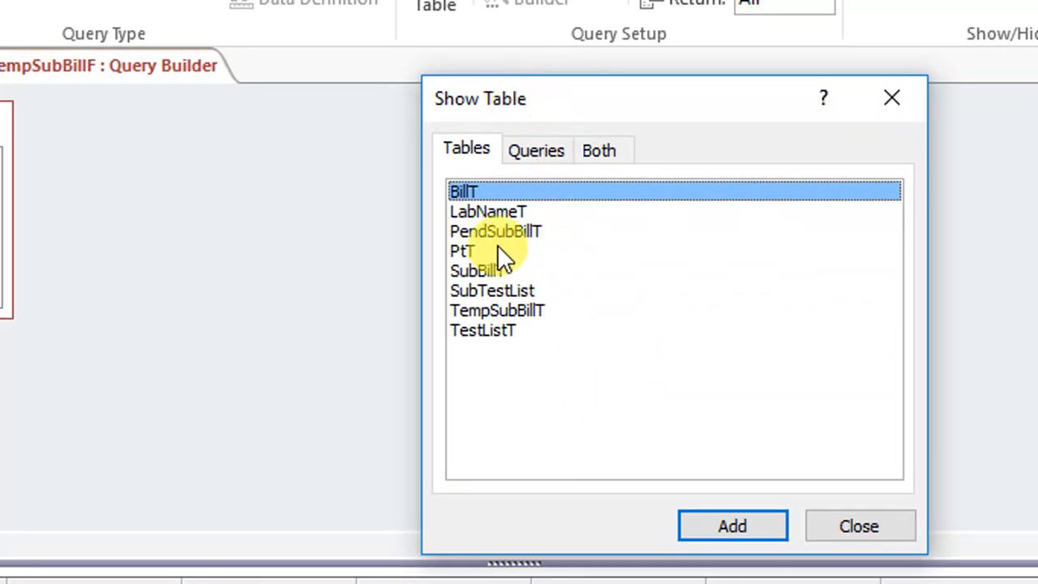
pyautogui.click(506, 331)
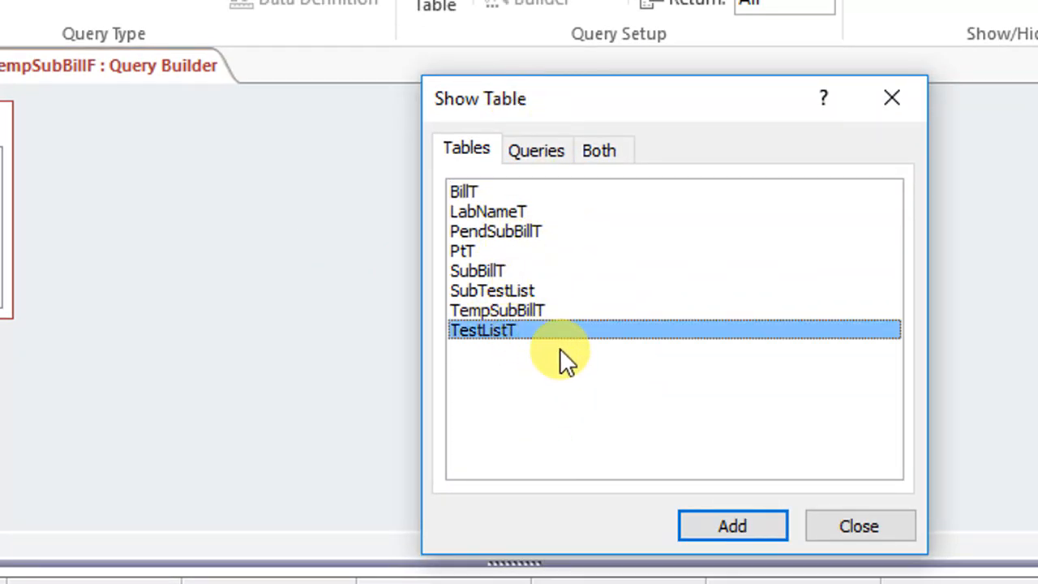
pyautogui.doubleClick(495, 332)
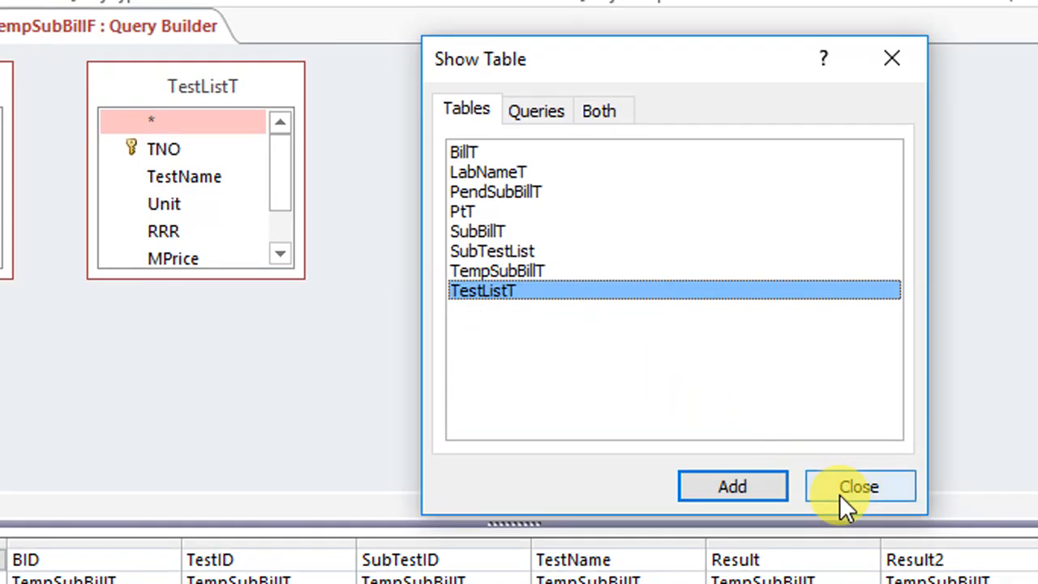
pyautogui.click(859, 527)
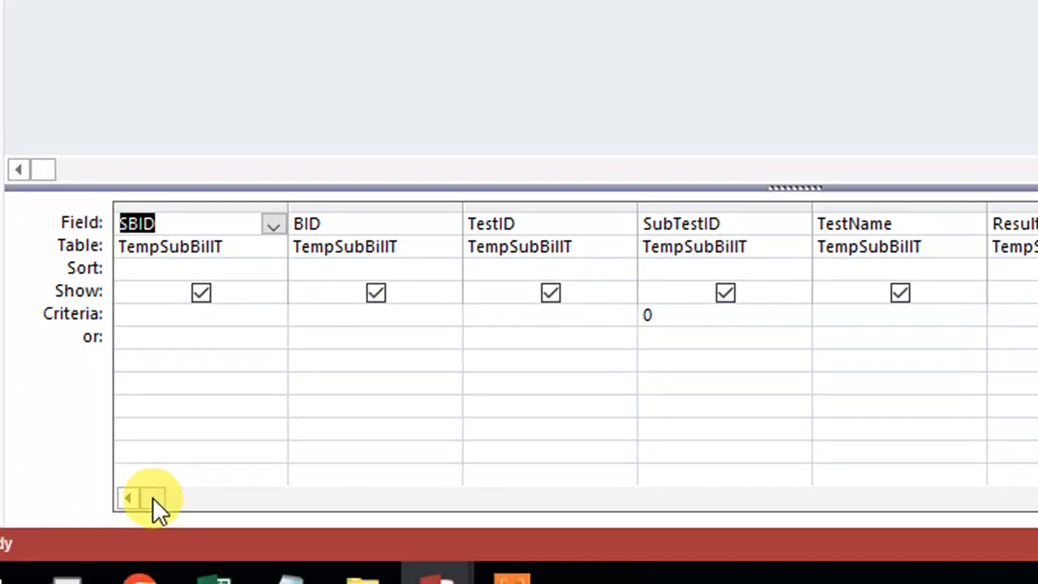
# Add the Sampling and Dysss fields of TestListT to the query grid after SR
pyautogui.moveTo(153, 497); pyautogui.dragTo(888, 493)
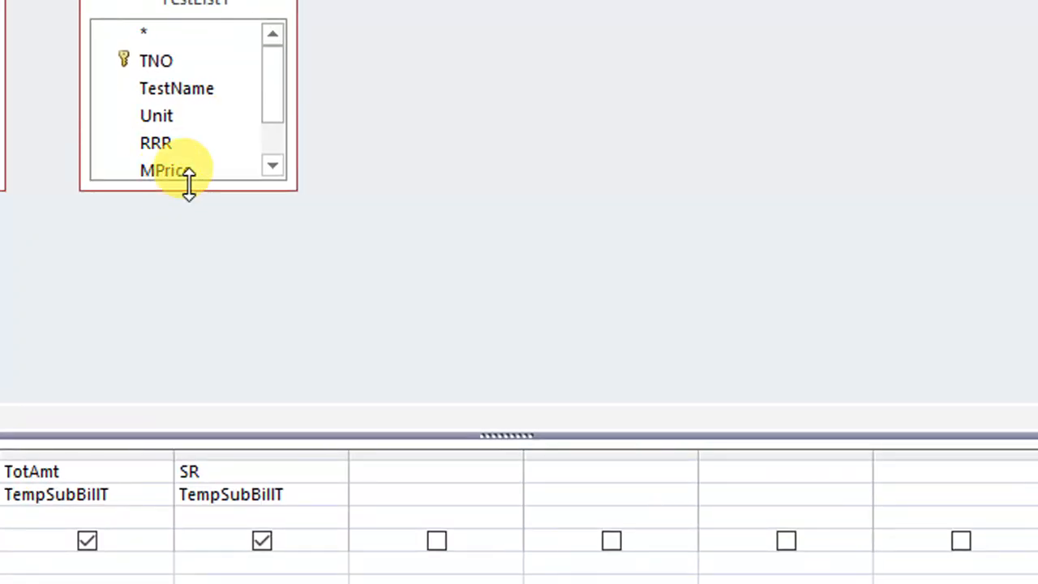
pyautogui.moveTo(189, 187); pyautogui.dragTo(189, 315)
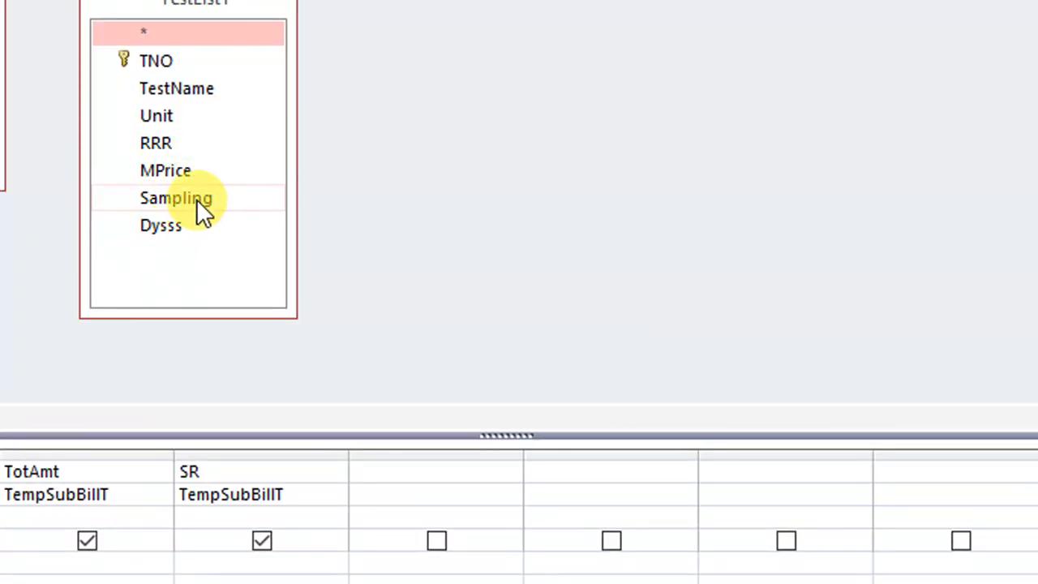
pyautogui.doubleClick(196, 199)
pyautogui.click(177, 227)
pyautogui.doubleClick(177, 230)
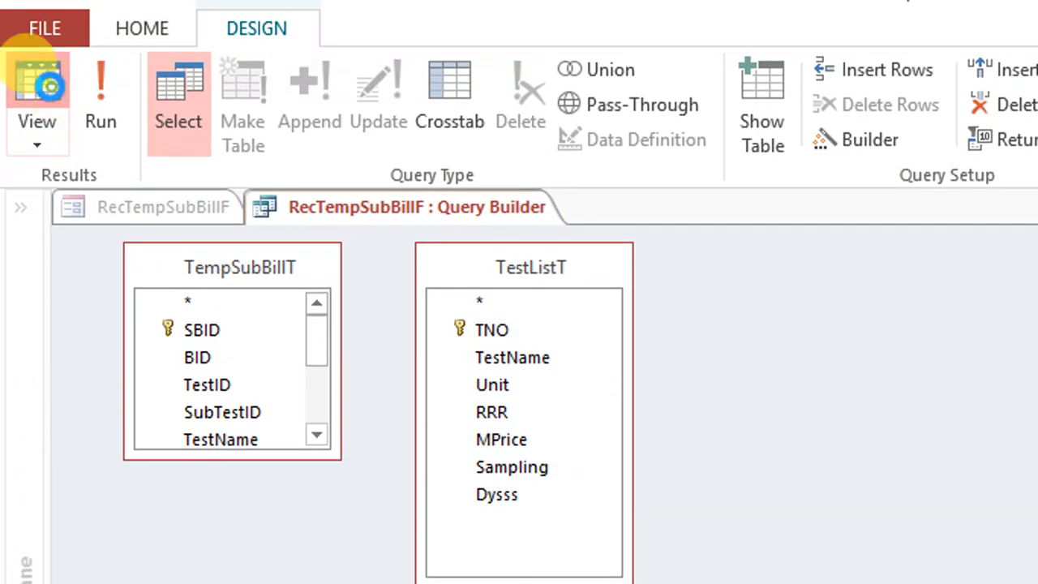
# Show the query in datasheet view to check the Sampling and Dysss values per test, and return to design view
pyautogui.click(37, 77)
pyautogui.moveTo(688, 494); pyautogui.dragTo(763, 479)
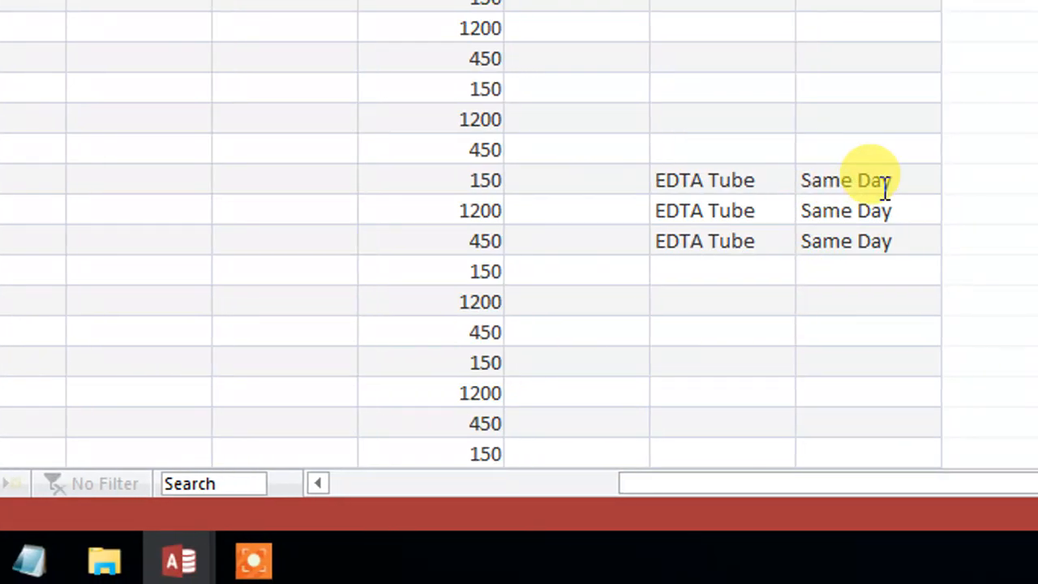
pyautogui.moveTo(906, 182); pyautogui.dragTo(439, 173)
pyautogui.moveTo(832, 474); pyautogui.dragTo(338, 482)
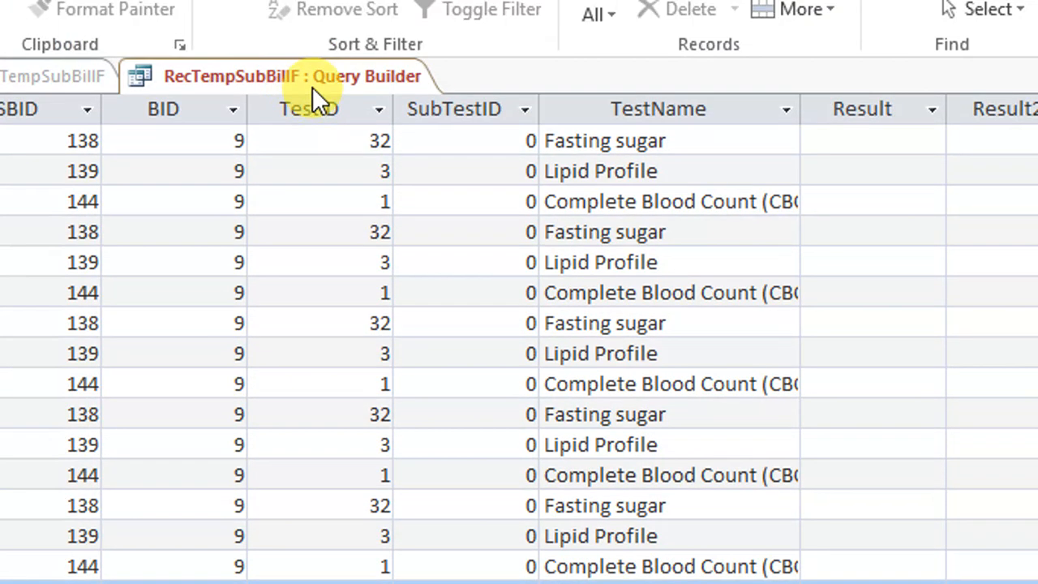
pyautogui.rightClick(322, 90)
pyautogui.click(428, 226)
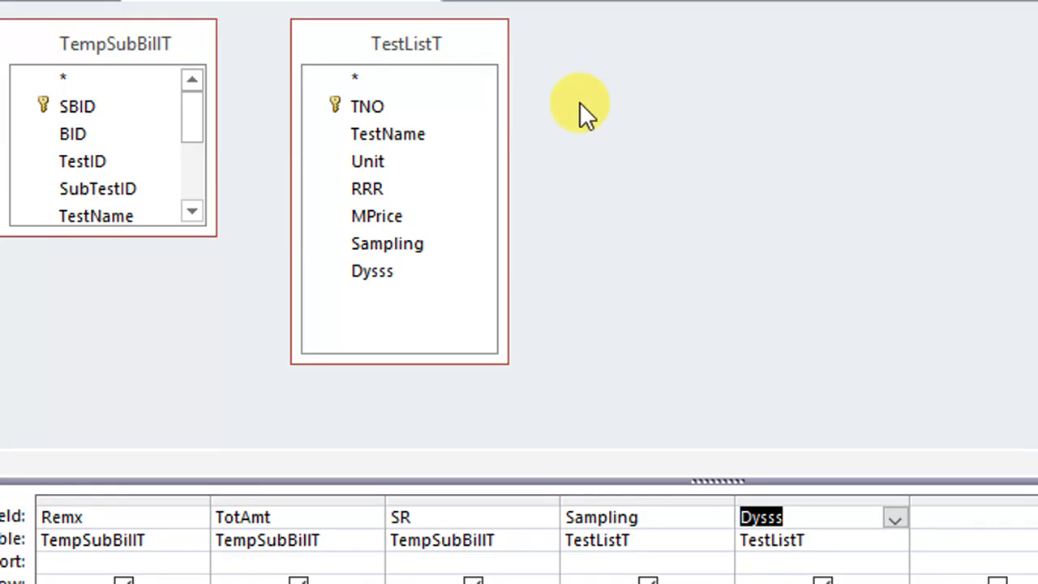
# Remove the TestListT table from the record source query and close the query builder
pyautogui.rightClick(424, 44)
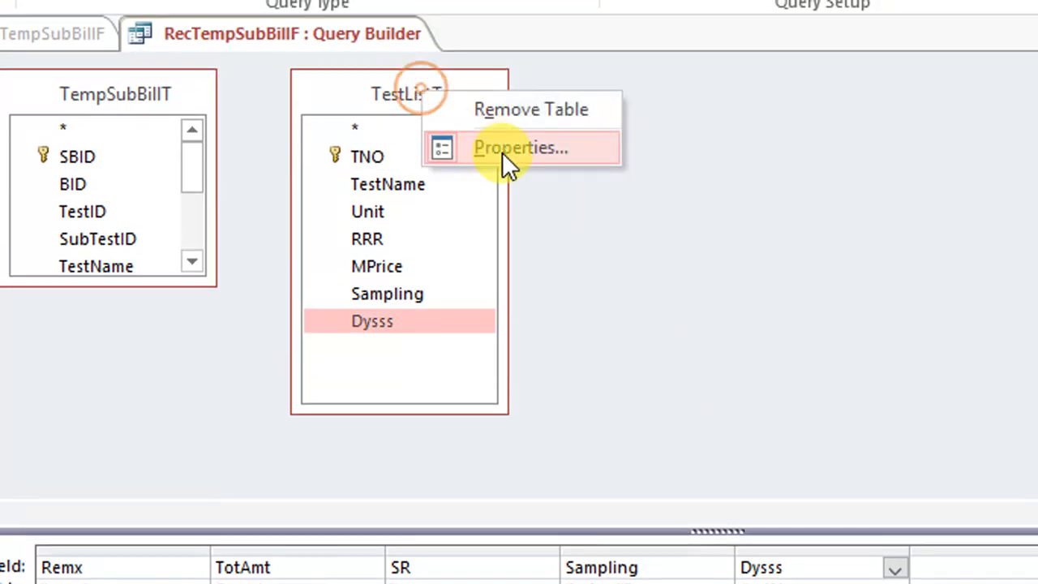
pyautogui.click(519, 65)
pyautogui.rightClick(377, 73)
pyautogui.click(410, 86)
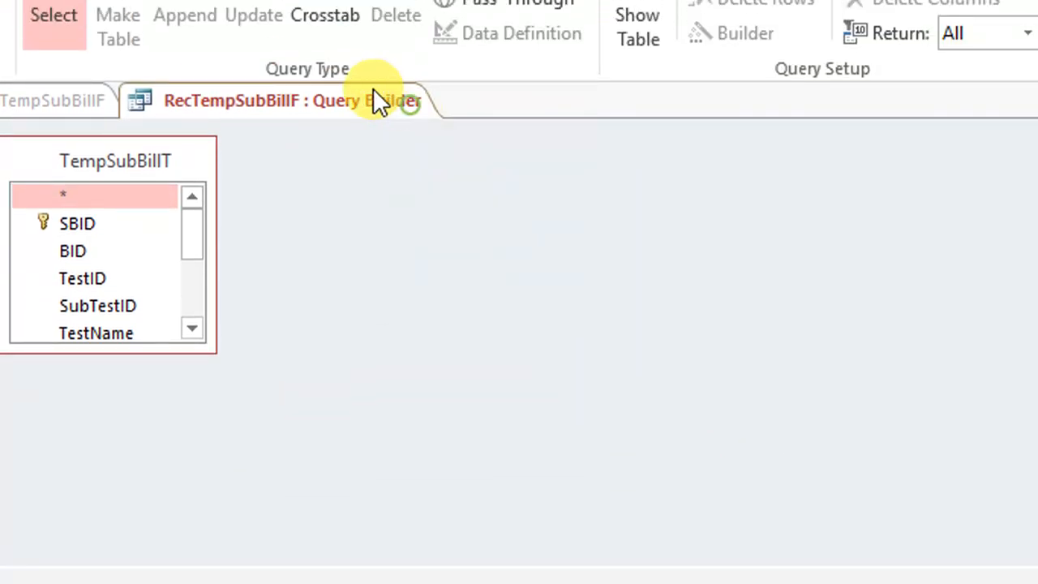
pyautogui.rightClick(373, 72)
pyautogui.click(433, 123)
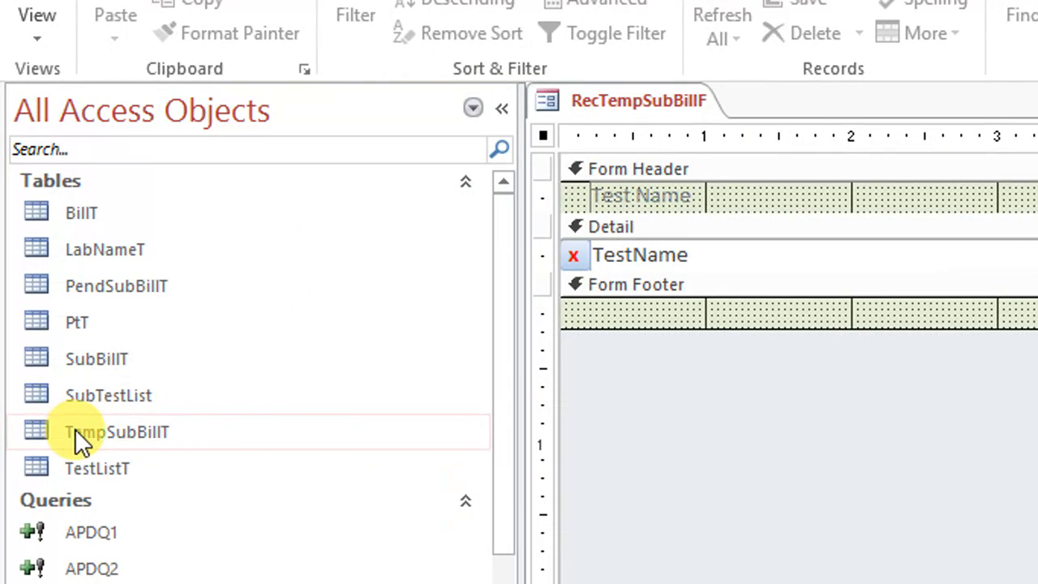
# Open the TempSubBillT table in design view and add the Short Text fields smpling and dys below SR
pyautogui.rightClick(121, 435)
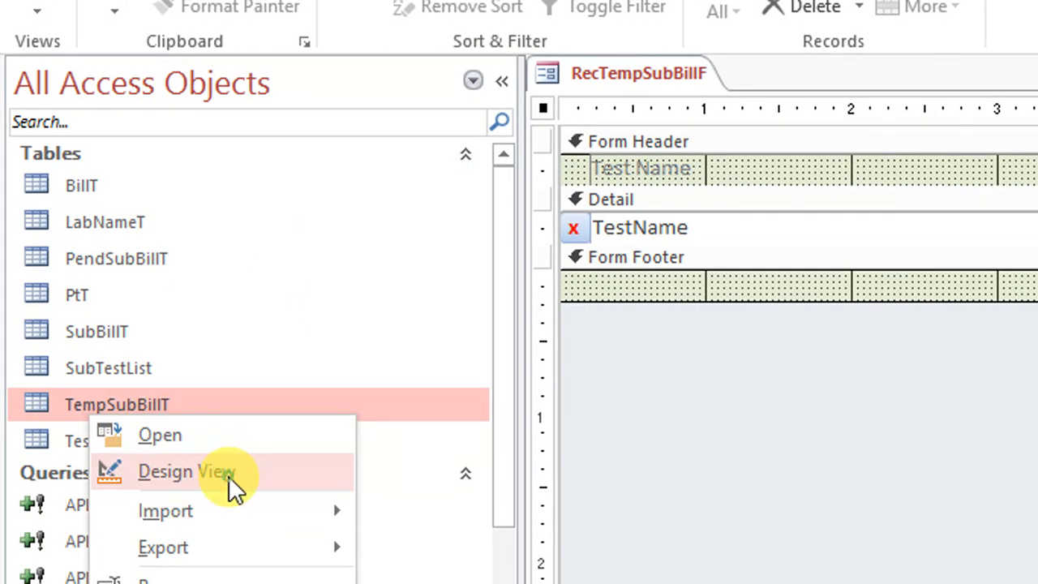
pyautogui.click(228, 500)
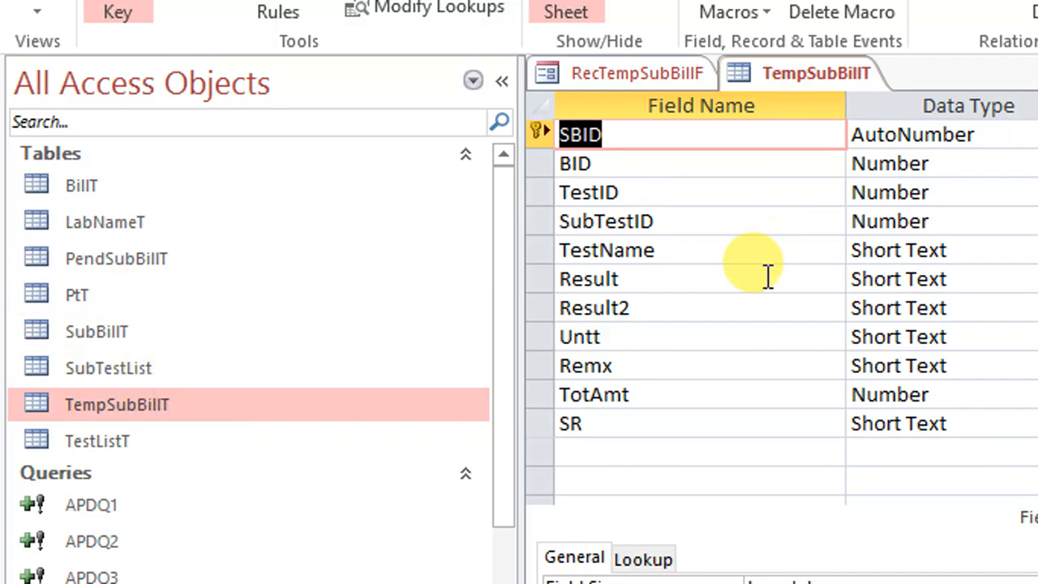
pyautogui.click(604, 450)
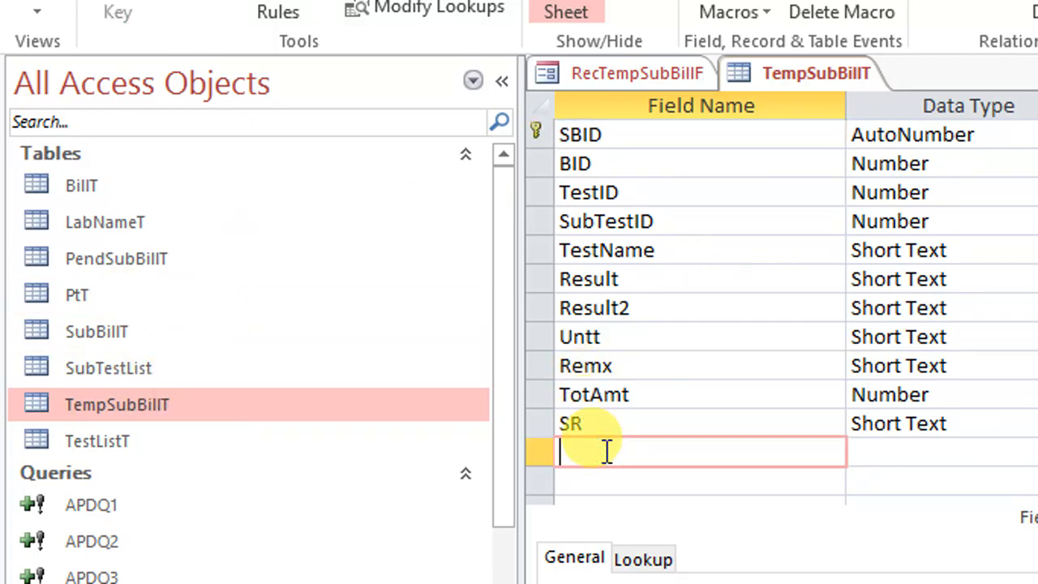
pyautogui.write('smpling')
pyautogui.press('Tab')
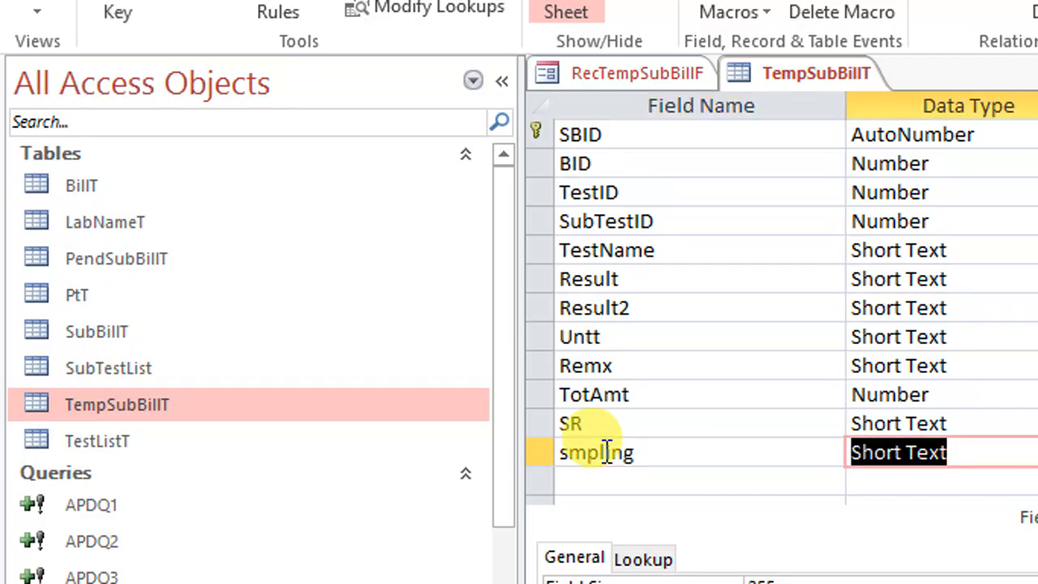
pyautogui.press('Tab')
pyautogui.press('Tab')
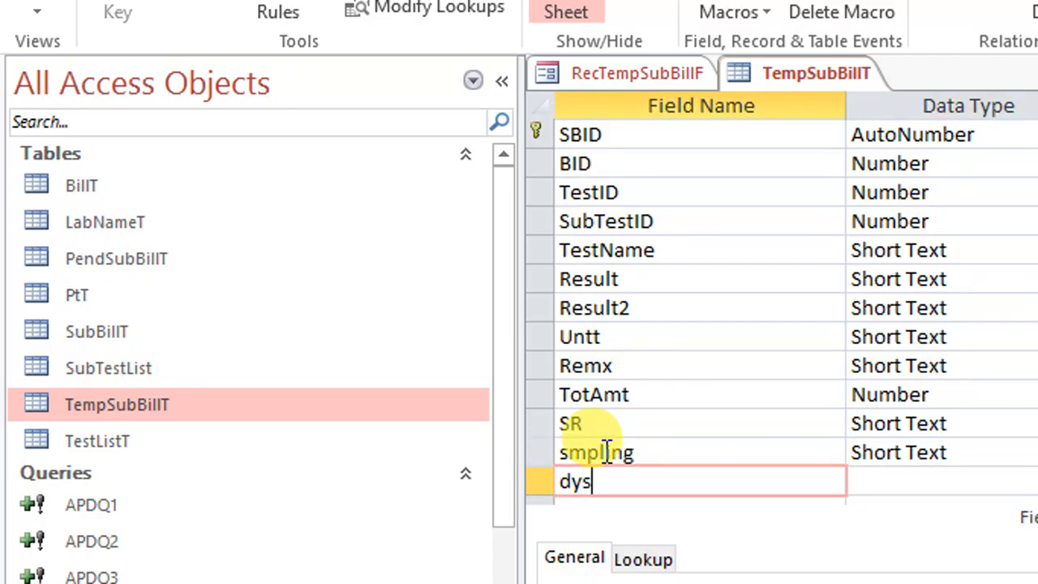
pyautogui.press('Tab')
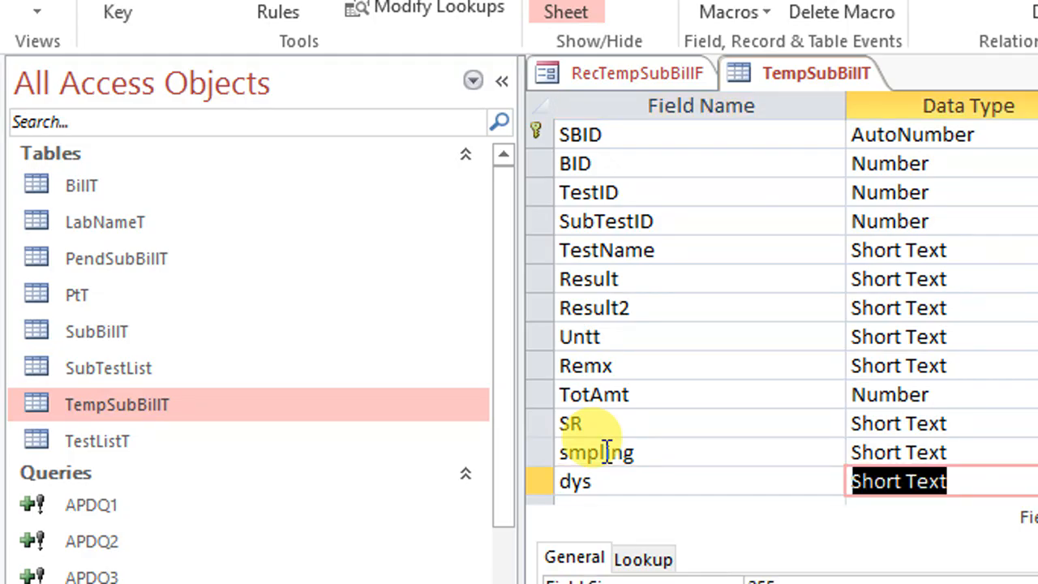
# Save the TempSubBillT table design with its new fields and close the table
pyautogui.rightClick(806, 66)
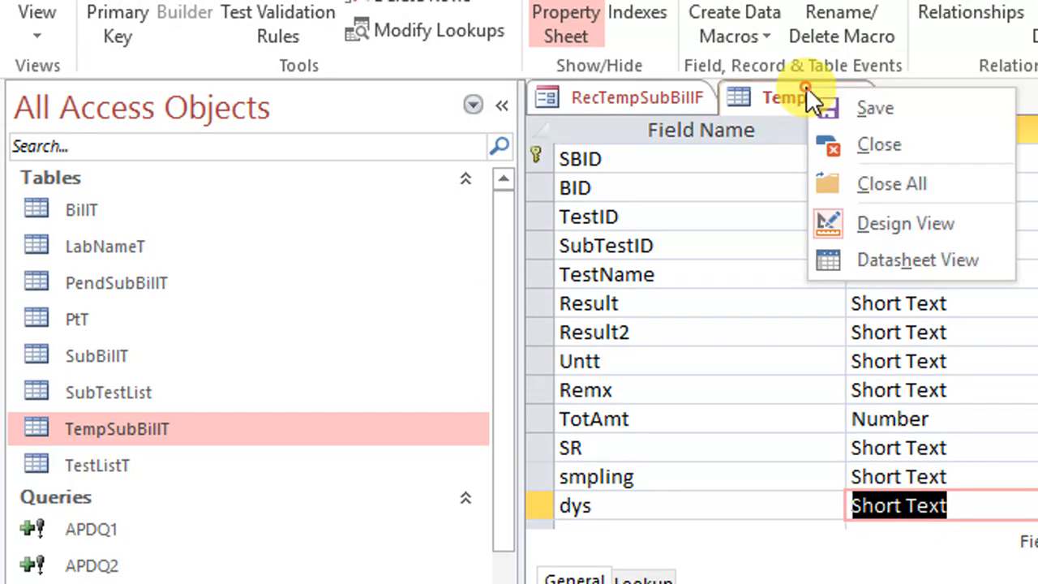
pyautogui.rightClick(832, 76)
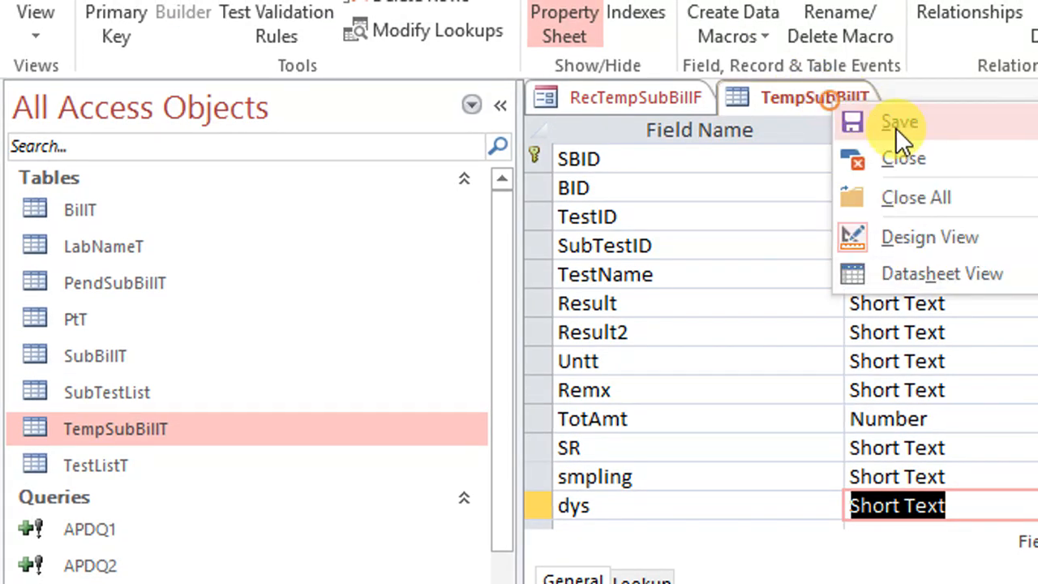
pyautogui.click(908, 154)
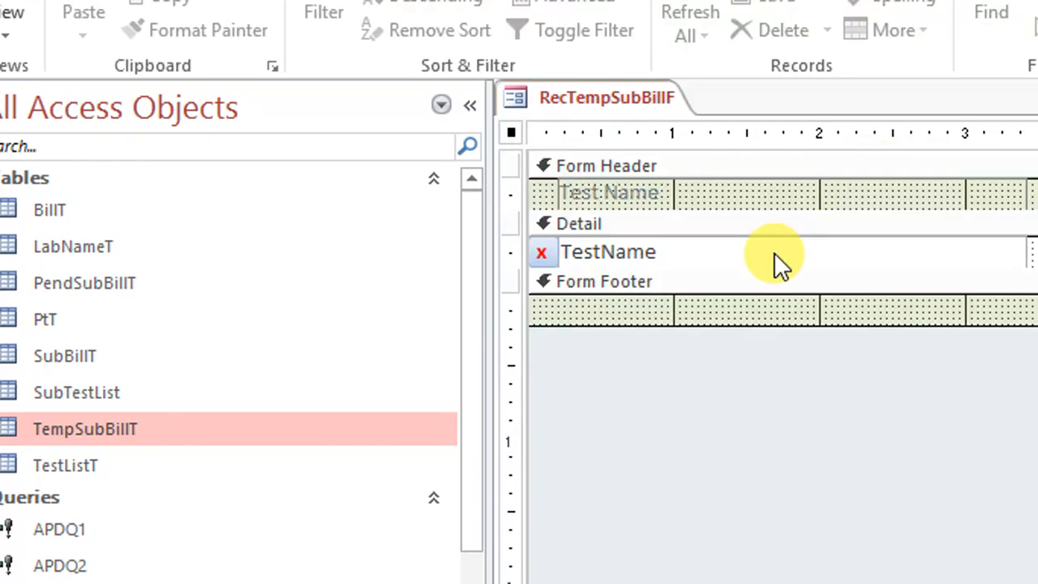
# Open the record source query of the RecTempSubBillF form, add the smpling and dys fields after SR, and save it
pyautogui.click(541, 131)
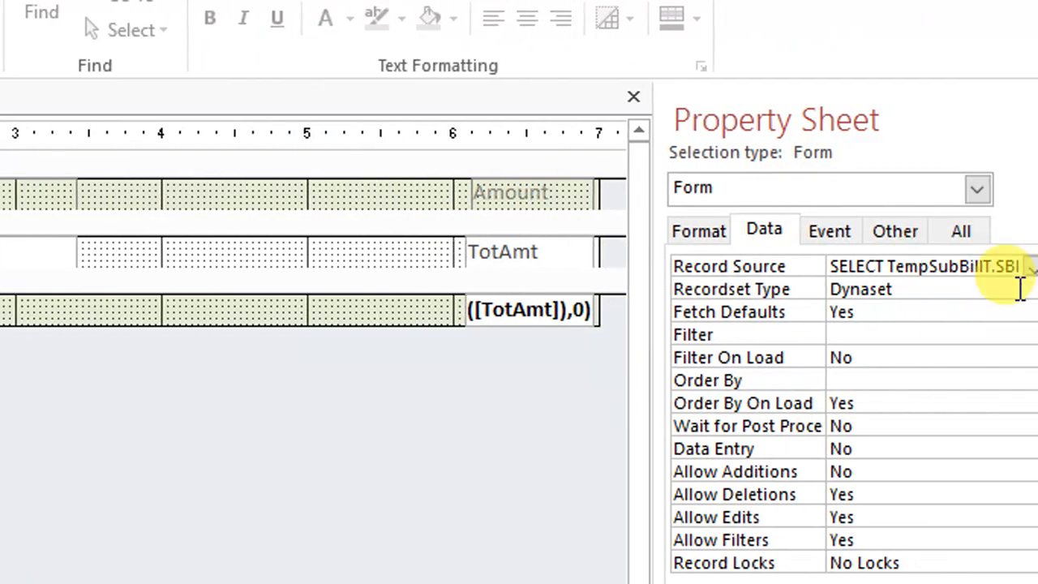
pyautogui.click(1005, 267)
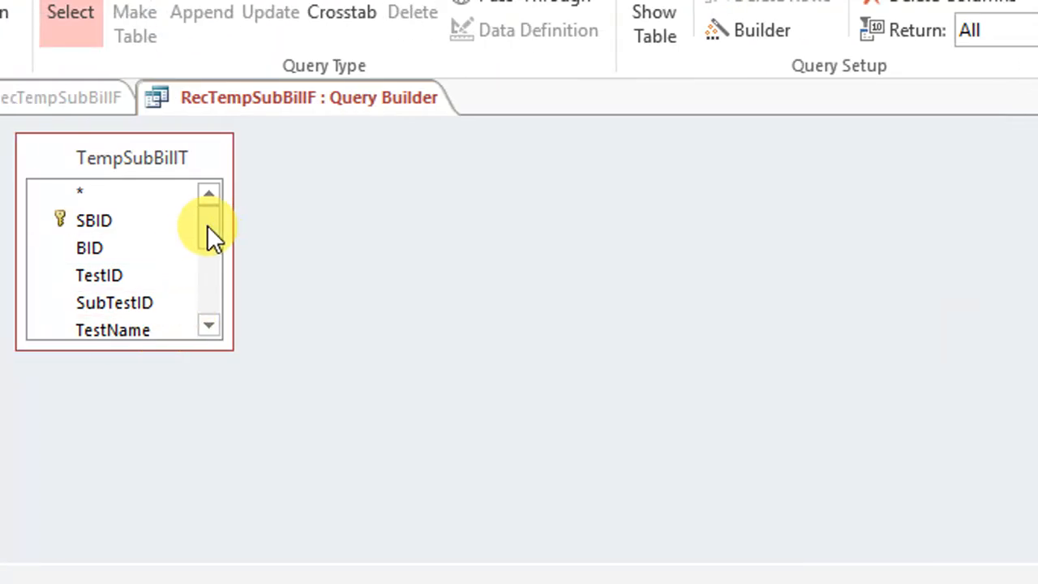
pyautogui.moveTo(206, 224); pyautogui.dragTo(210, 282)
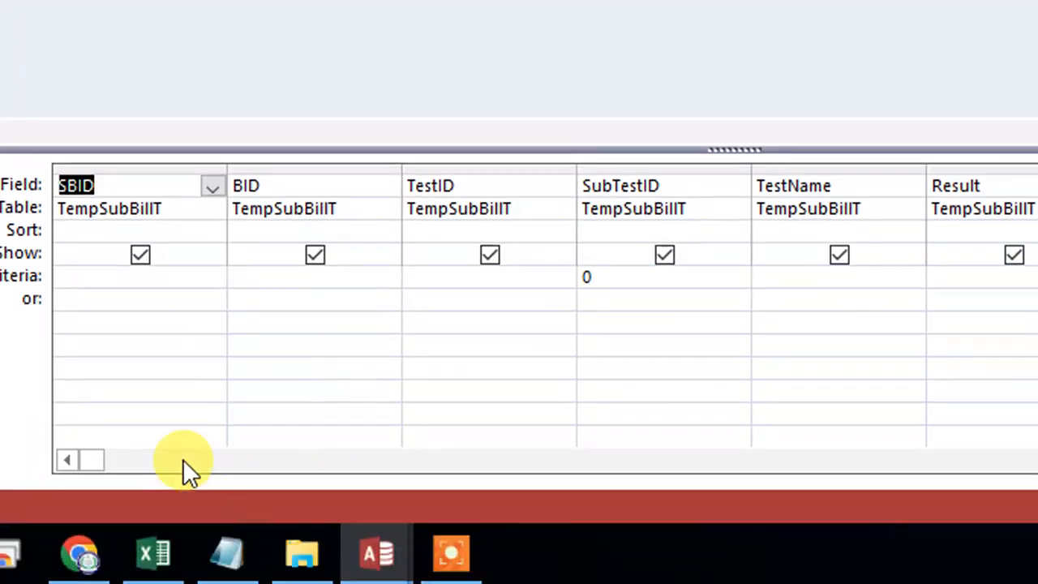
pyautogui.moveTo(157, 459); pyautogui.dragTo(902, 462)
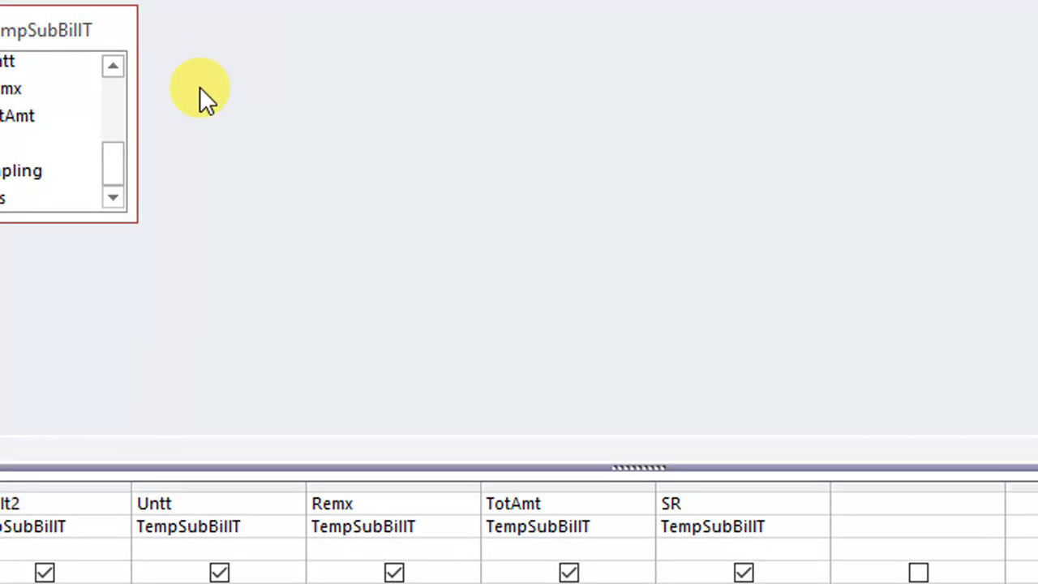
pyautogui.doubleClick(156, 170)
pyautogui.doubleClick(157, 195)
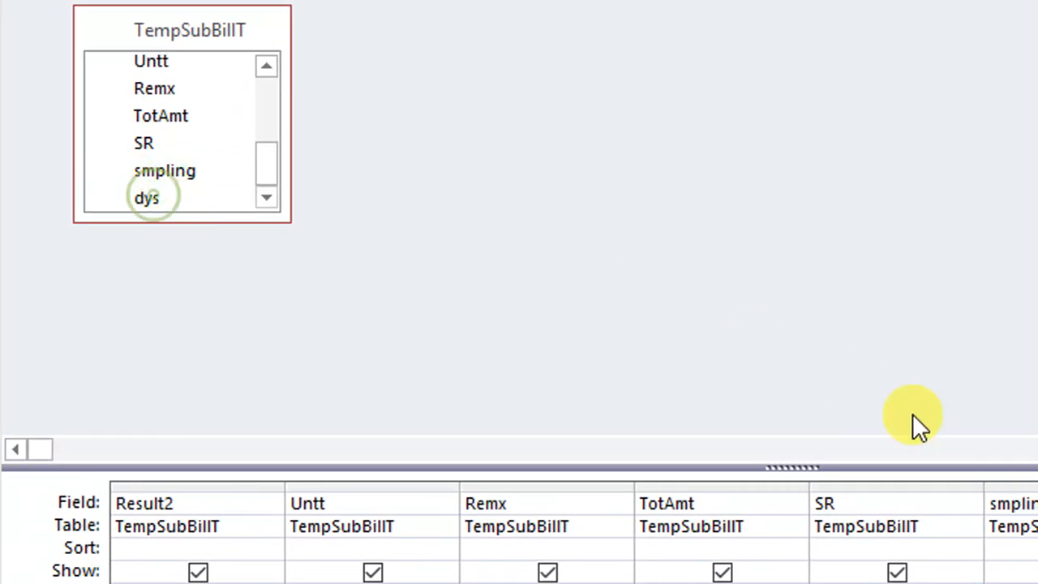
pyautogui.rightClick(232, 107)
pyautogui.click(270, 111)
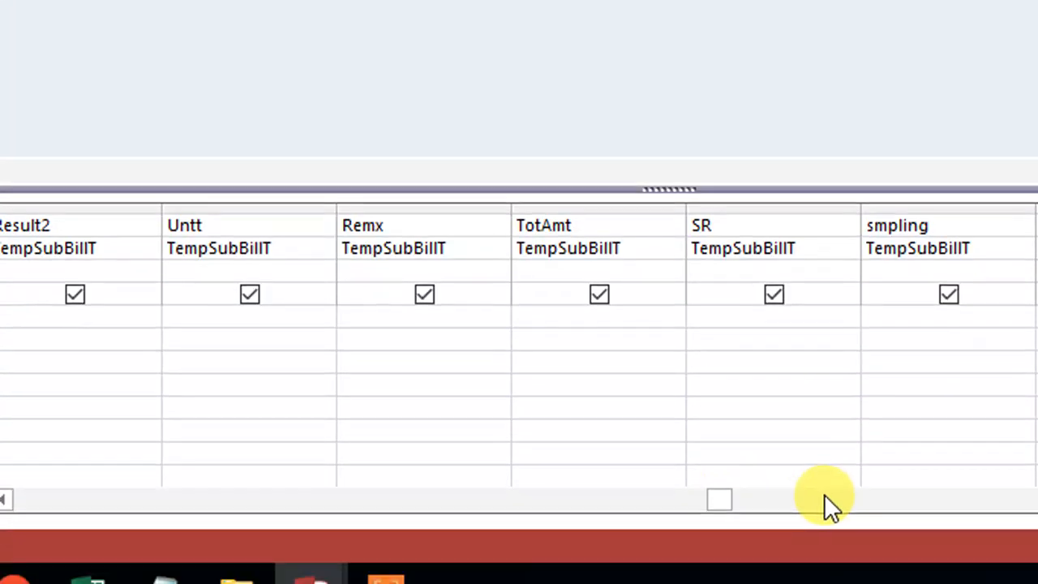
# Check the SubTestID criterion and the query's datasheet, then save and close the query builder
pyautogui.moveTo(722, 492); pyautogui.dragTo(32, 405)
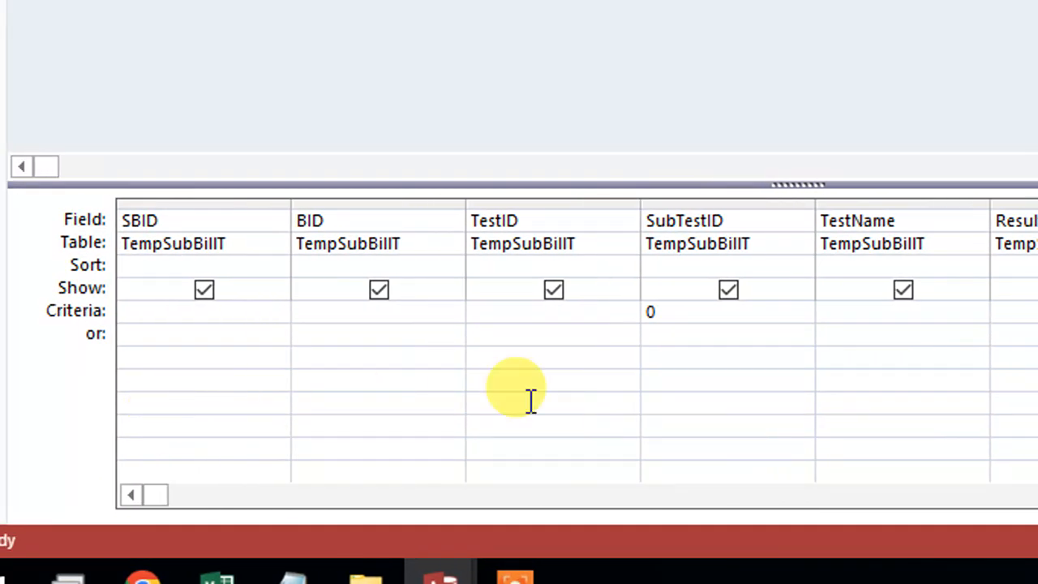
pyautogui.doubleClick(699, 313)
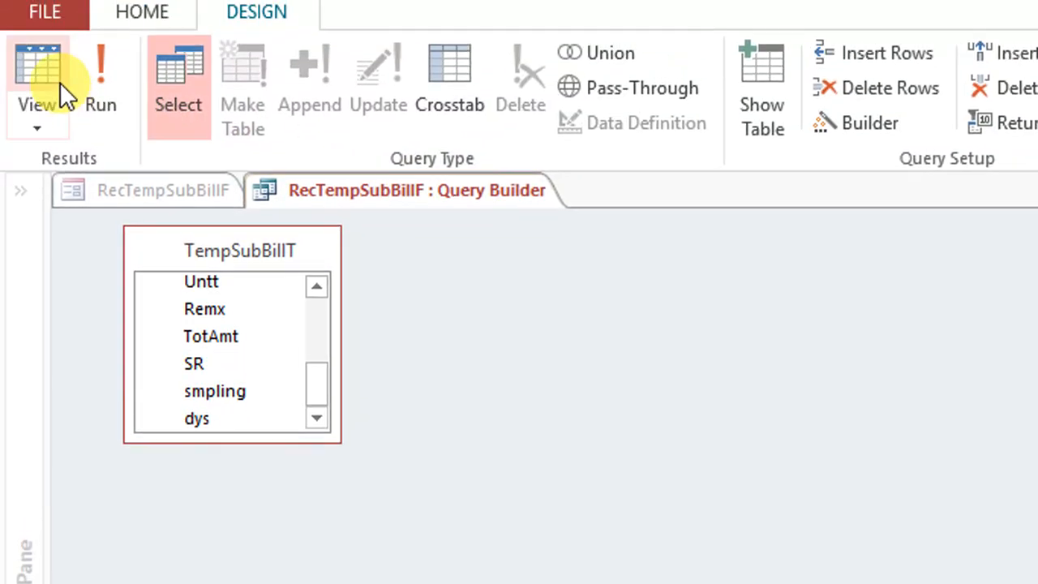
pyautogui.click(37, 90)
pyautogui.rightClick(476, 214)
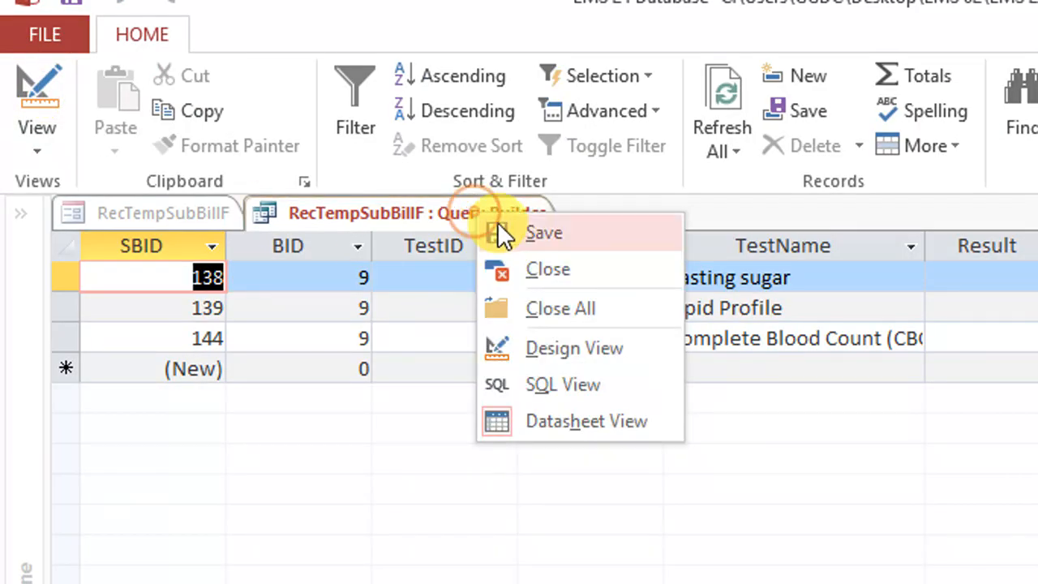
pyautogui.rightClick(493, 208)
pyautogui.click(541, 261)
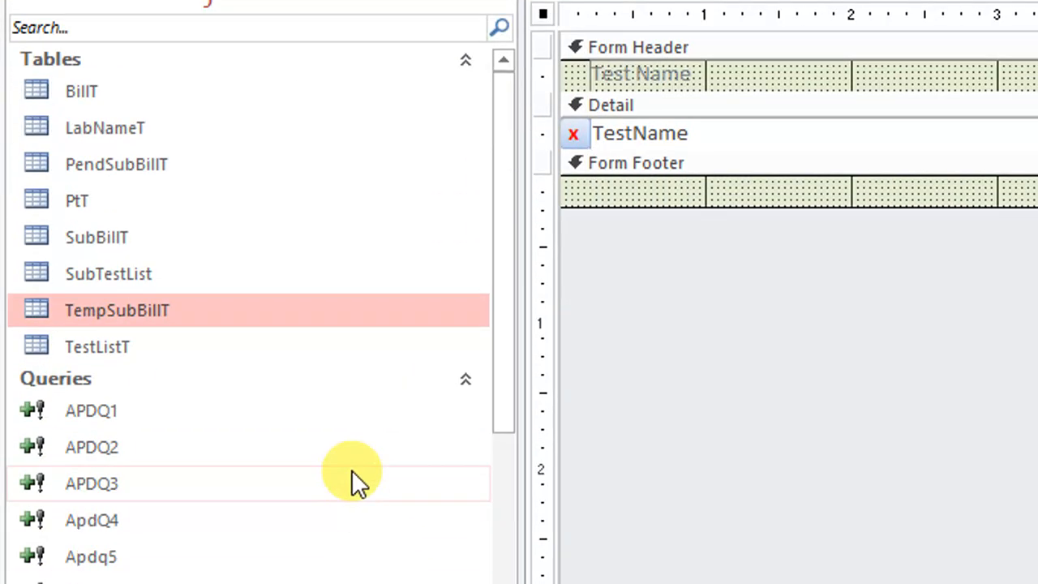
pyautogui.scroll(-2, 48, 385)
pyautogui.scroll(-6, 102, 300)
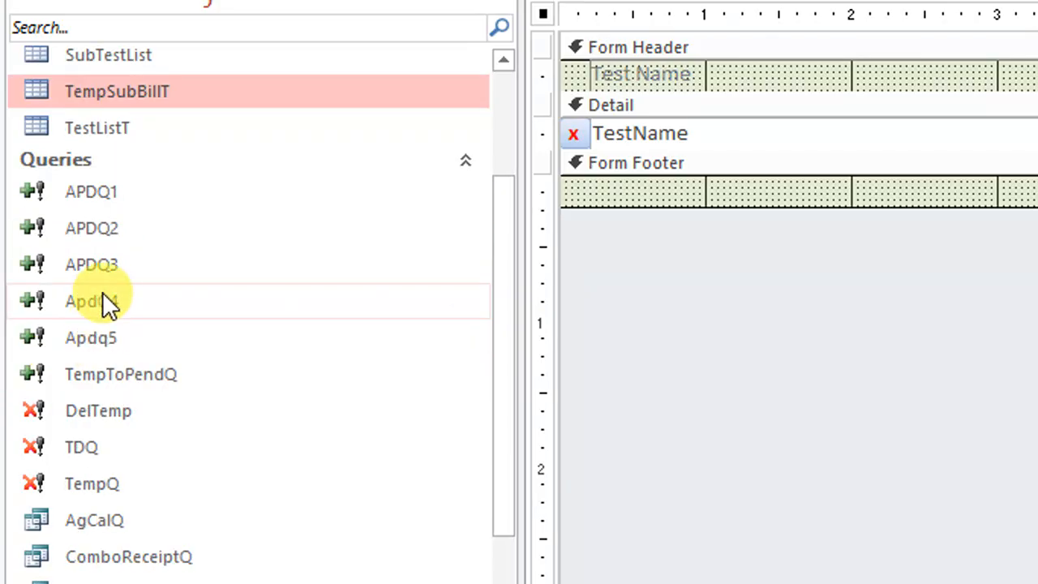
pyautogui.scroll(3, 95, 287)
pyautogui.scroll(2, 95, 287)
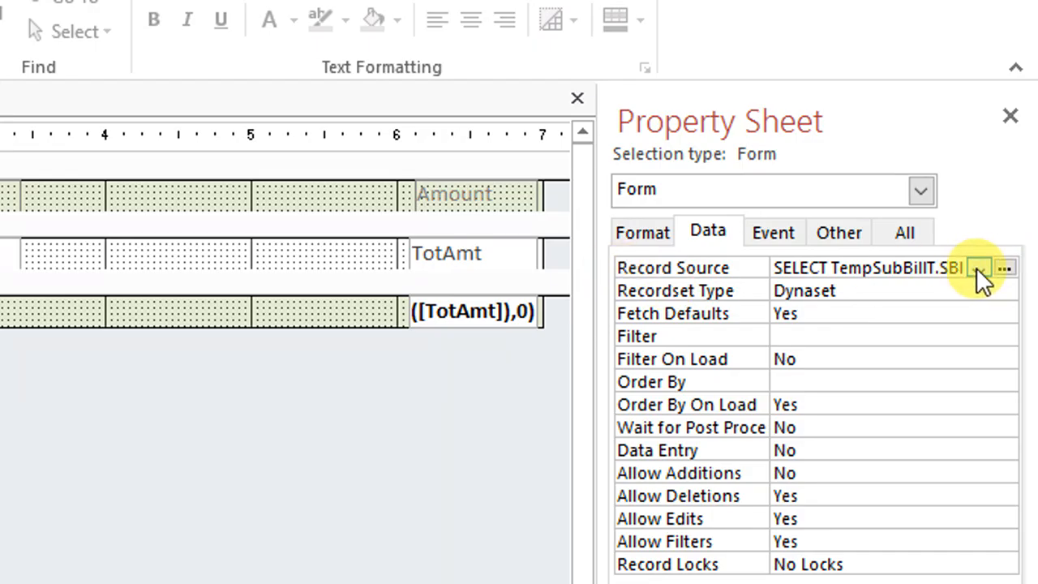
# Reopen the form's record source query to review the TempSubBillT fields and the SubTestID criterion, then close the query builder
pyautogui.click(978, 268)
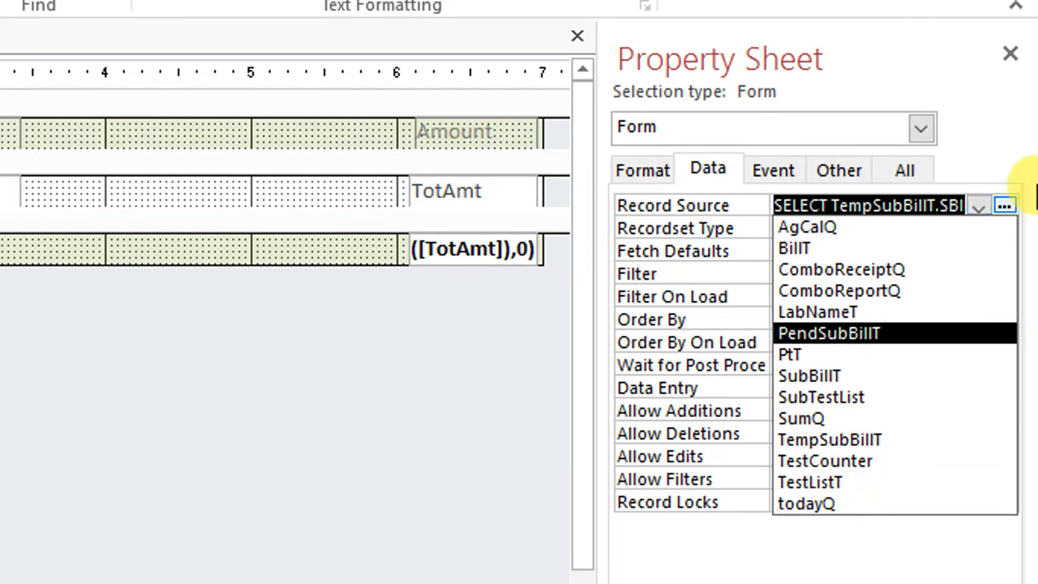
pyautogui.click(1009, 207)
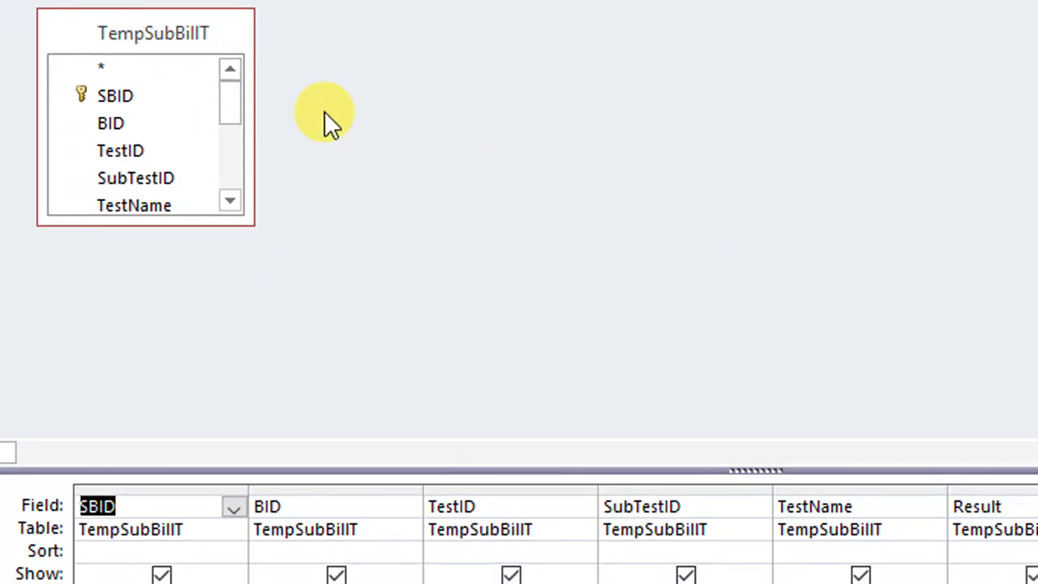
pyautogui.moveTo(217, 218); pyautogui.dragTo(239, 309)
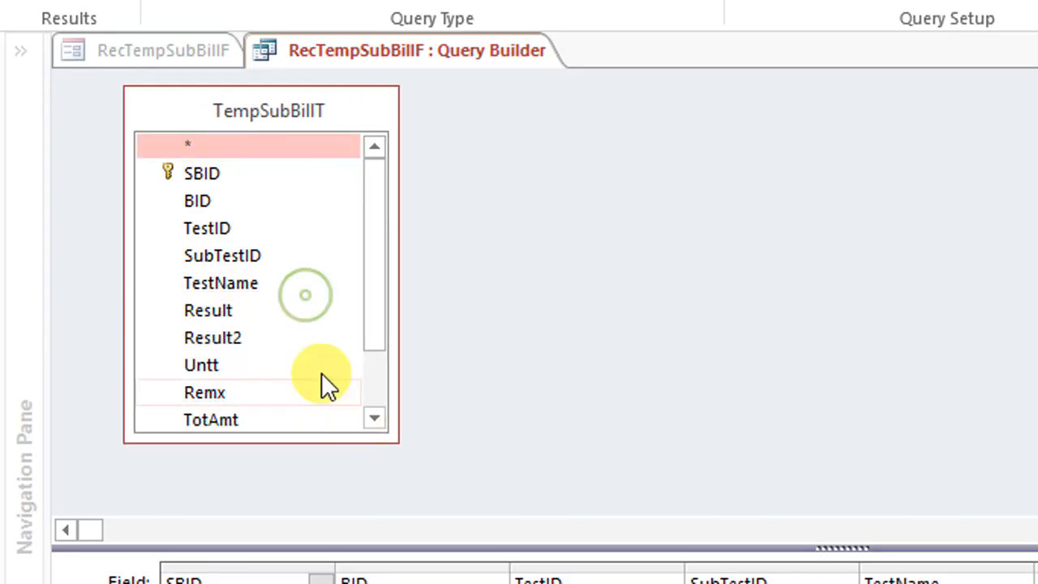
pyautogui.moveTo(373, 253); pyautogui.dragTo(373, 337)
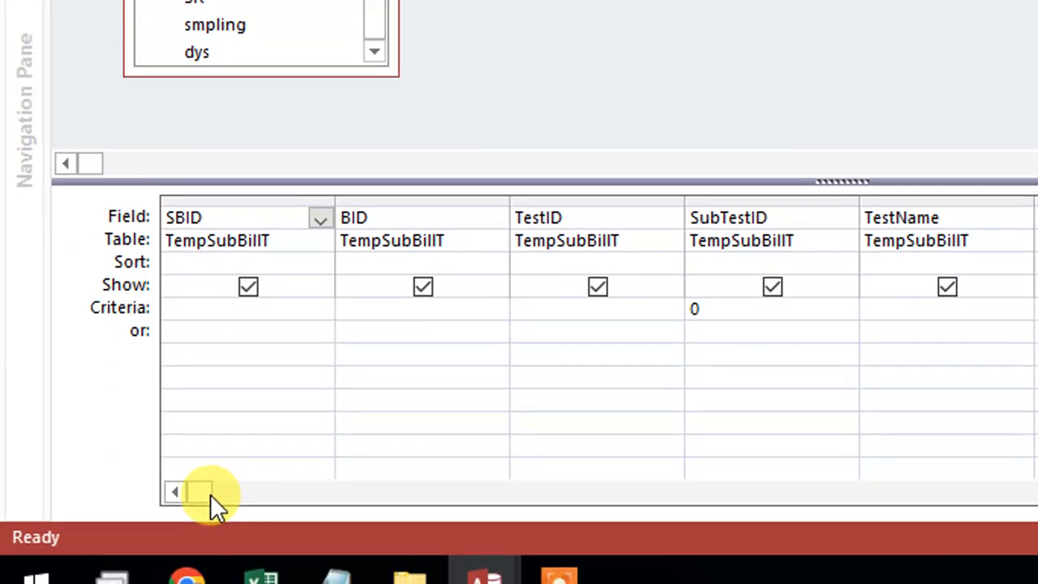
pyautogui.click(211, 489)
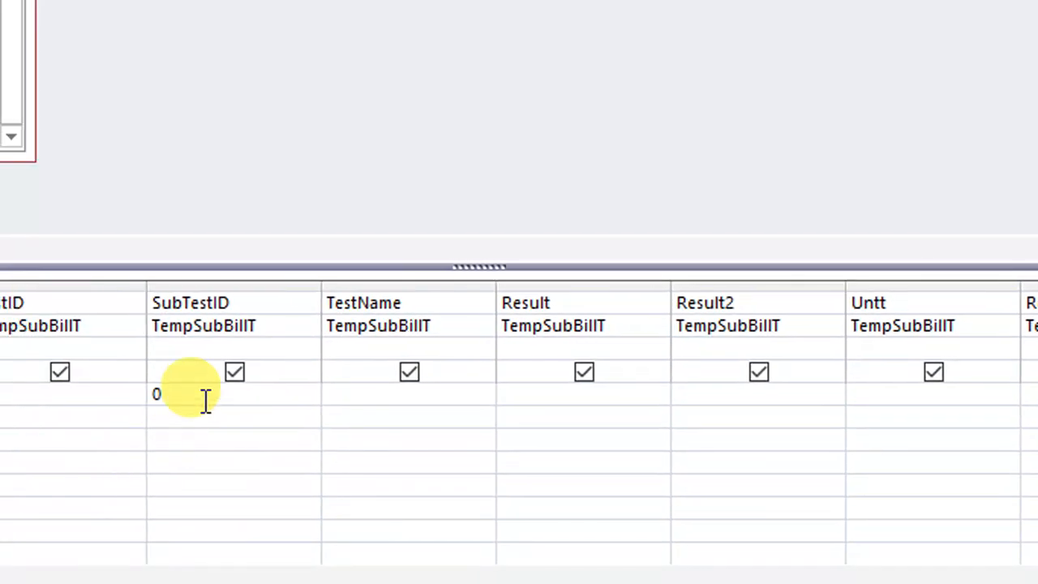
pyautogui.doubleClick(518, 576)
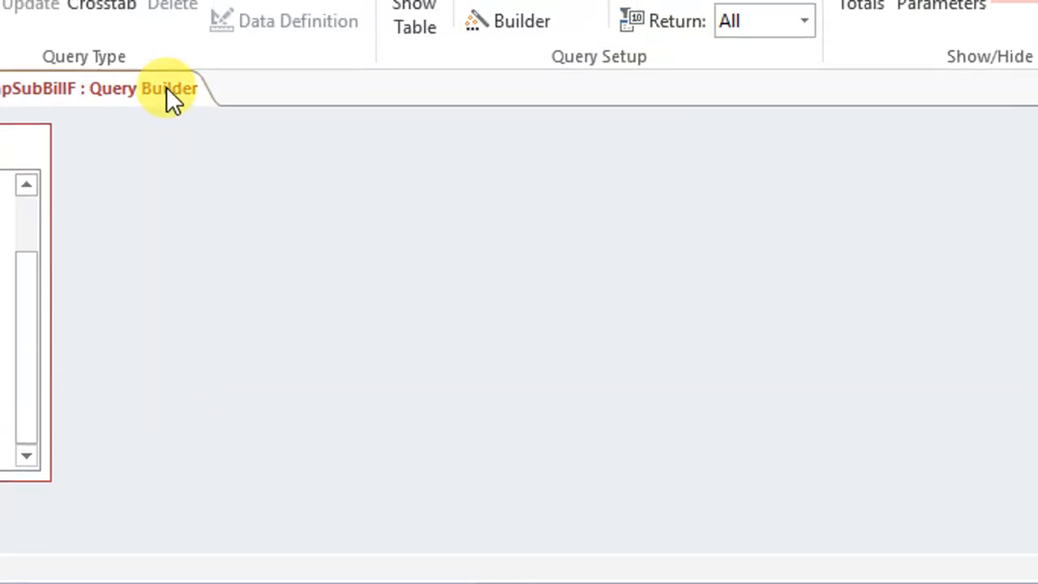
pyautogui.rightClick(181, 86)
pyautogui.click(205, 144)
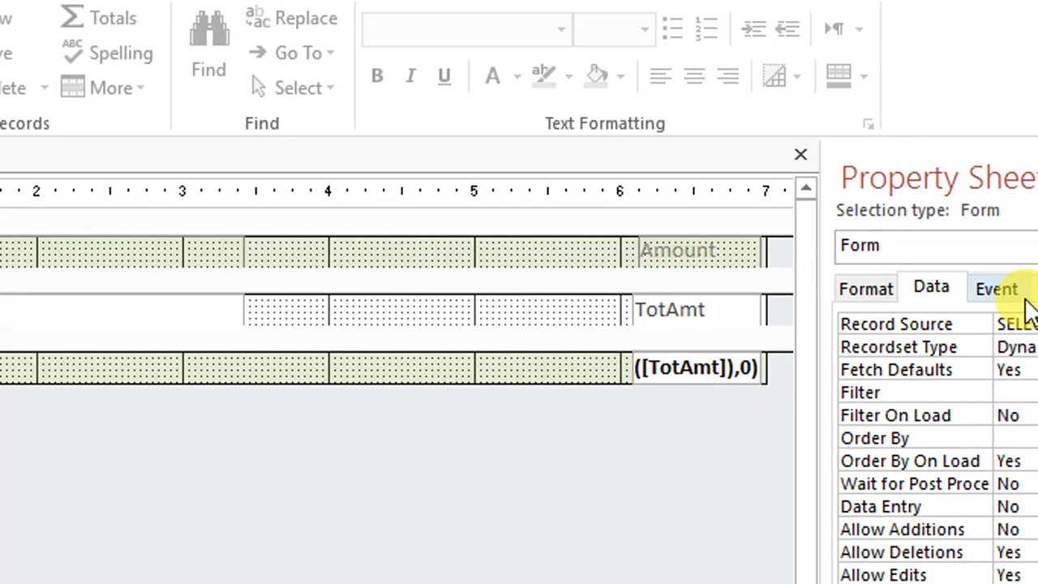
# Place the smpling and dys fields between TestName and TotAmt, label them Sampling and Days of Performance, and shrink the Detail section to one row
pyautogui.click(1013, 170)
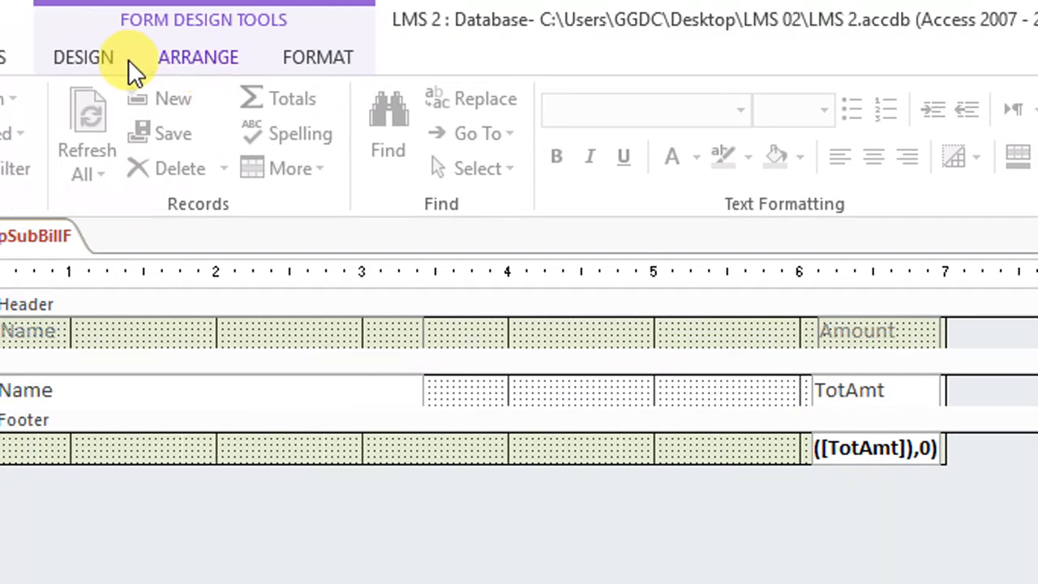
pyautogui.click(126, 58)
pyautogui.click(642, 134)
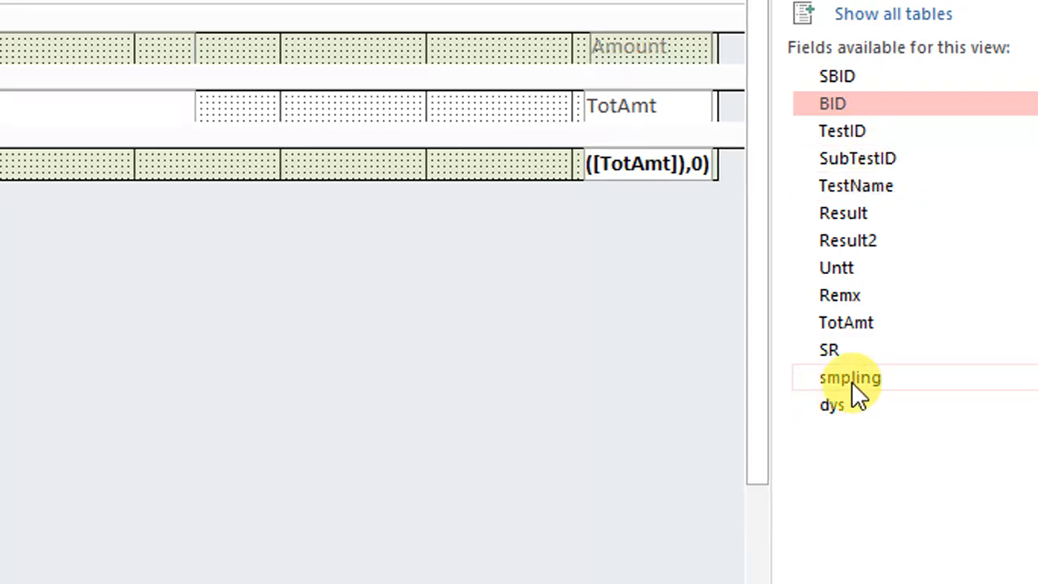
pyautogui.moveTo(853, 379); pyautogui.dragTo(243, 126)
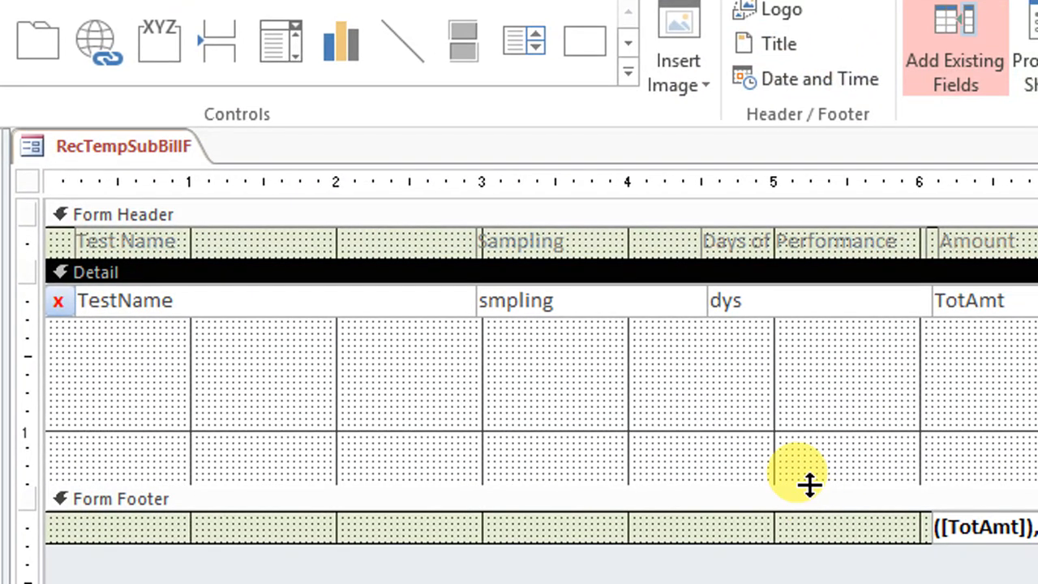
pyautogui.moveTo(808, 484); pyautogui.dragTo(857, 311)
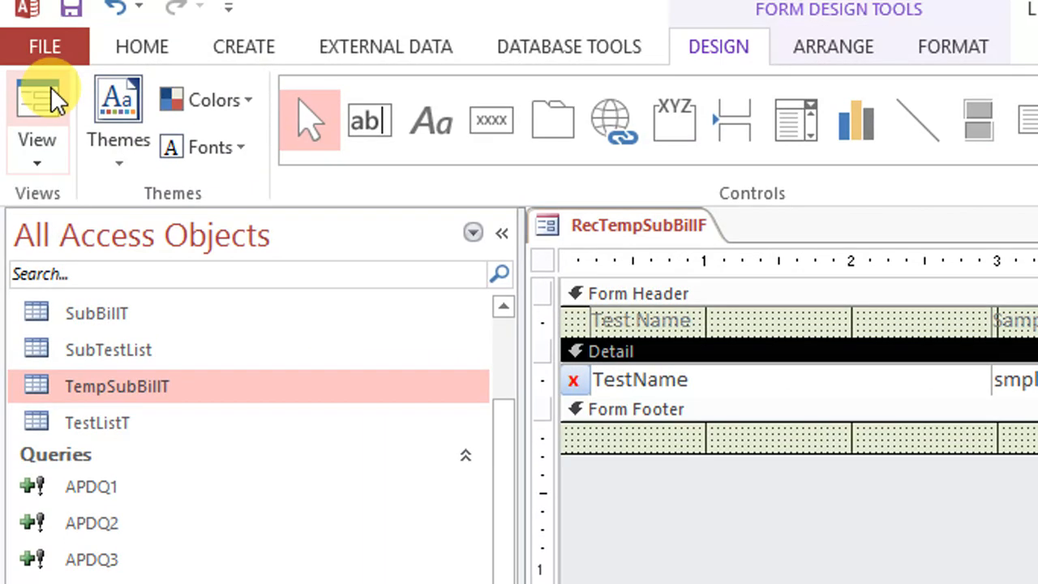
# Show RecTempSubBillF in form view to check the new columns, then save and close the form
pyautogui.click(44, 93)
pyautogui.rightClick(765, 249)
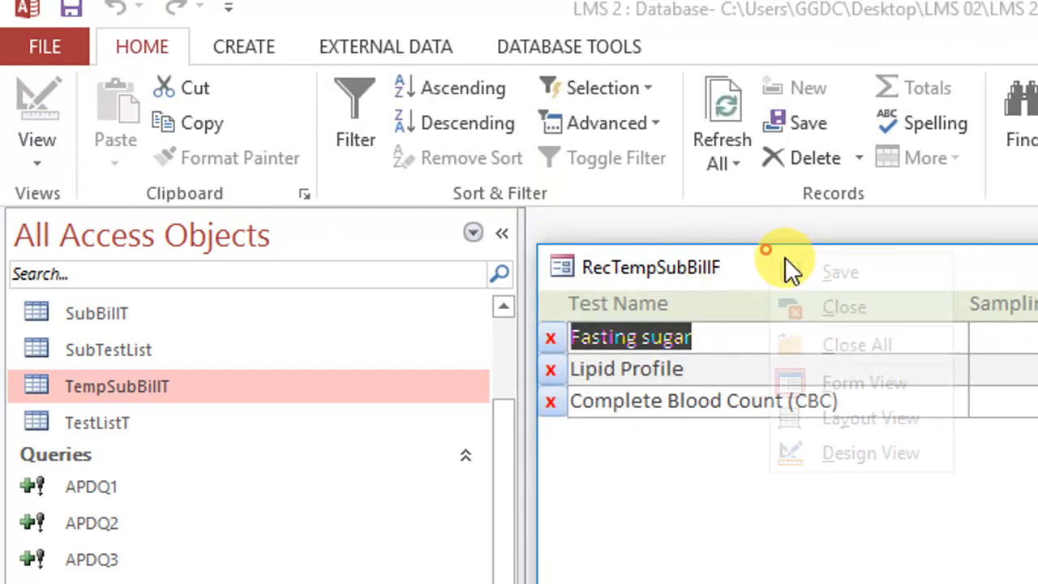
pyautogui.click(809, 269)
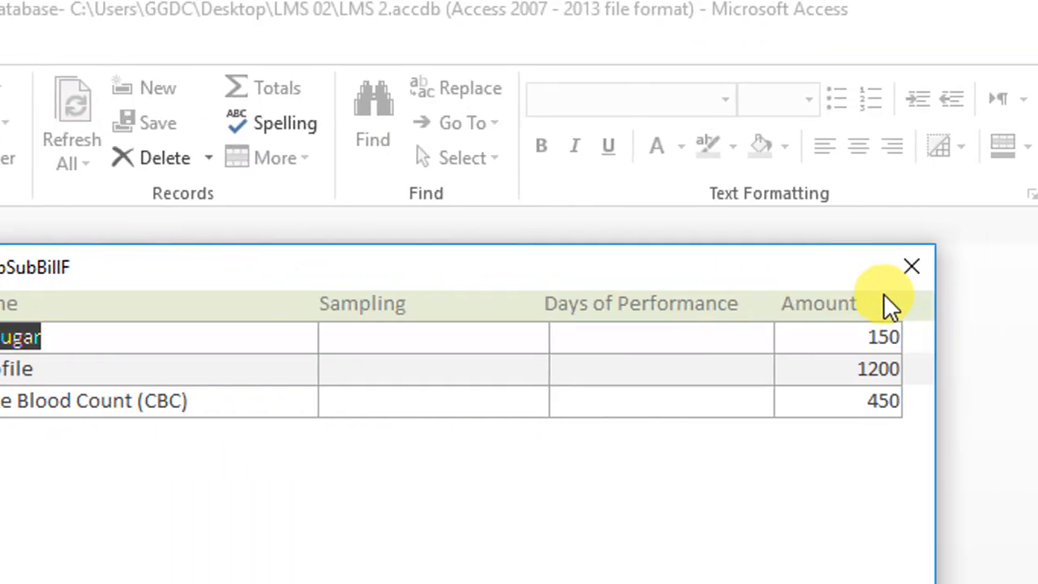
pyautogui.click(911, 266)
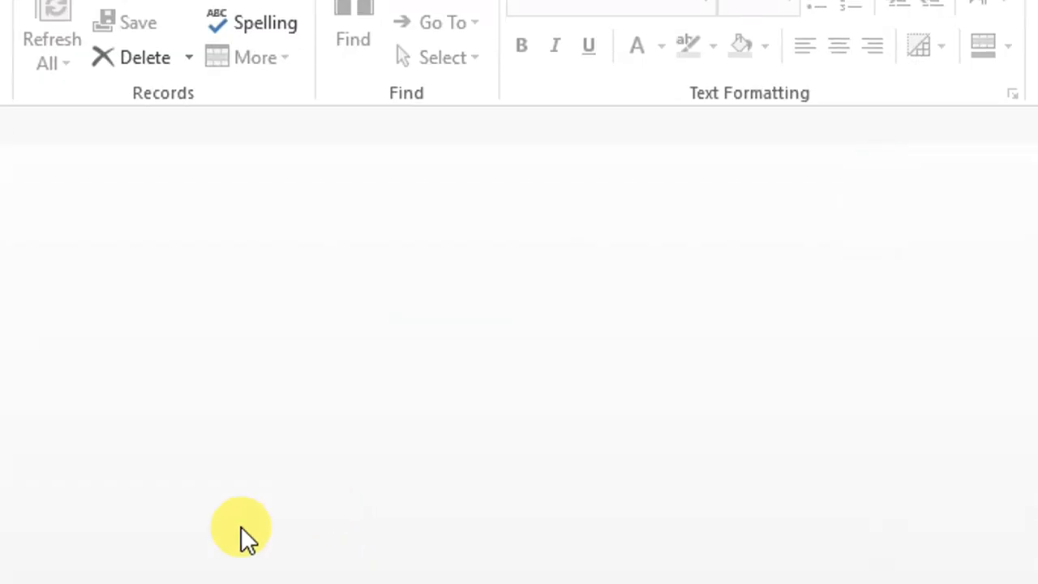
# Open the ReceF form and switch it to design view
pyautogui.scroll(-3, 261, 391)
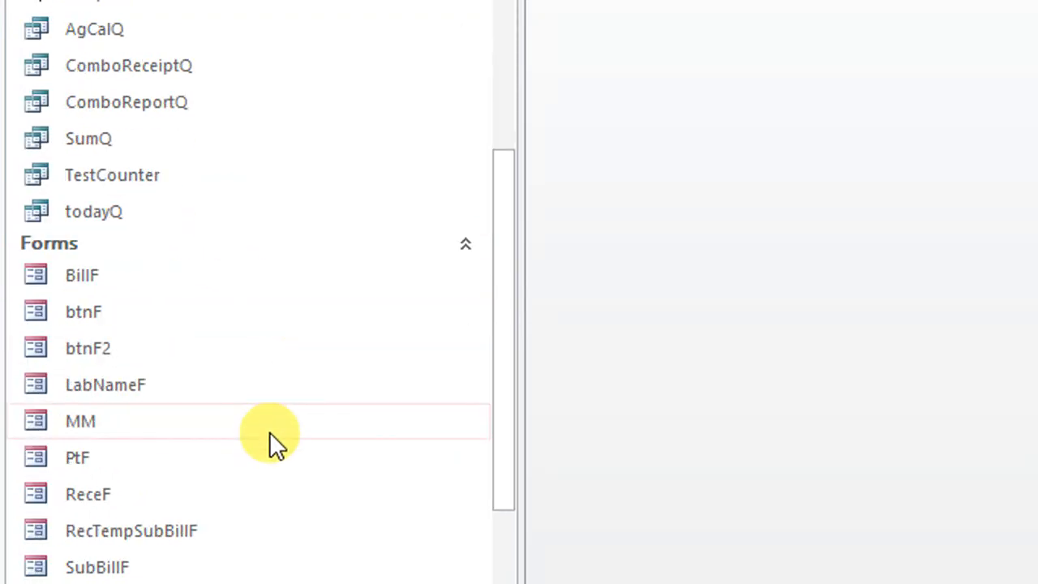
pyautogui.scroll(3, 306, 429)
pyautogui.scroll(2, 306, 430)
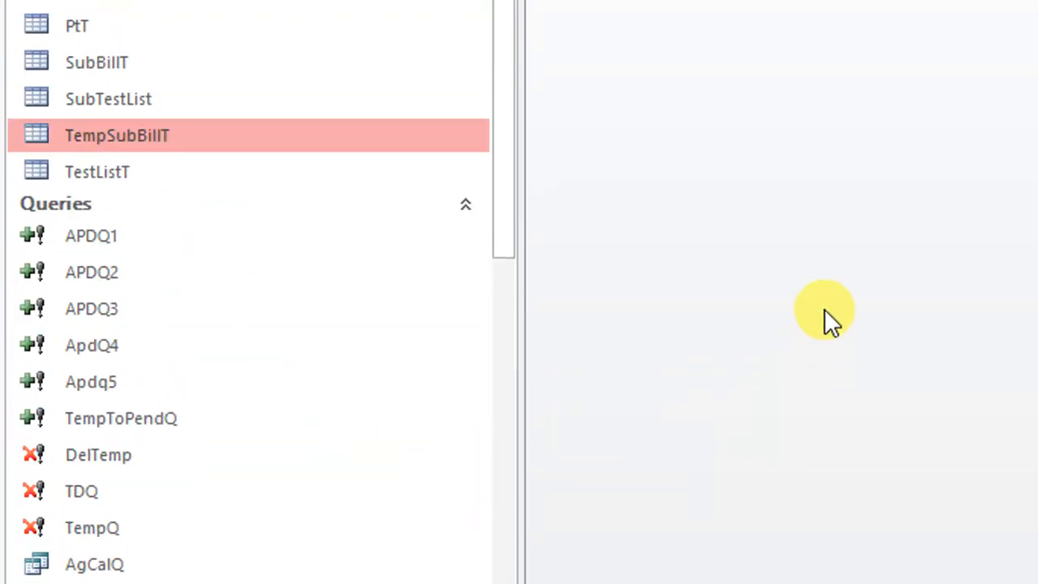
pyautogui.scroll(-1, 285, 371)
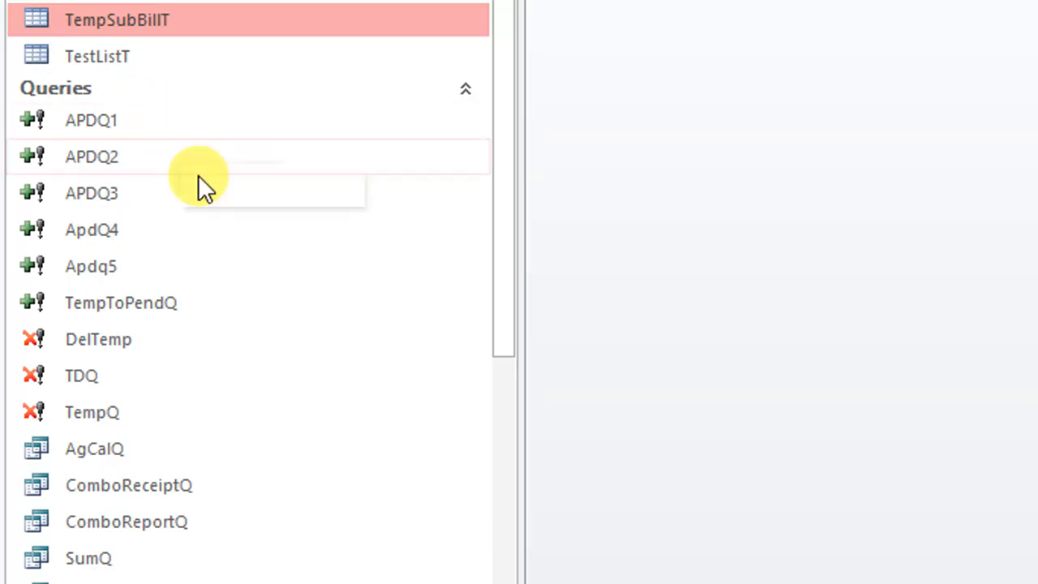
pyautogui.scroll(-4, 271, 414)
pyautogui.scroll(-1, 262, 419)
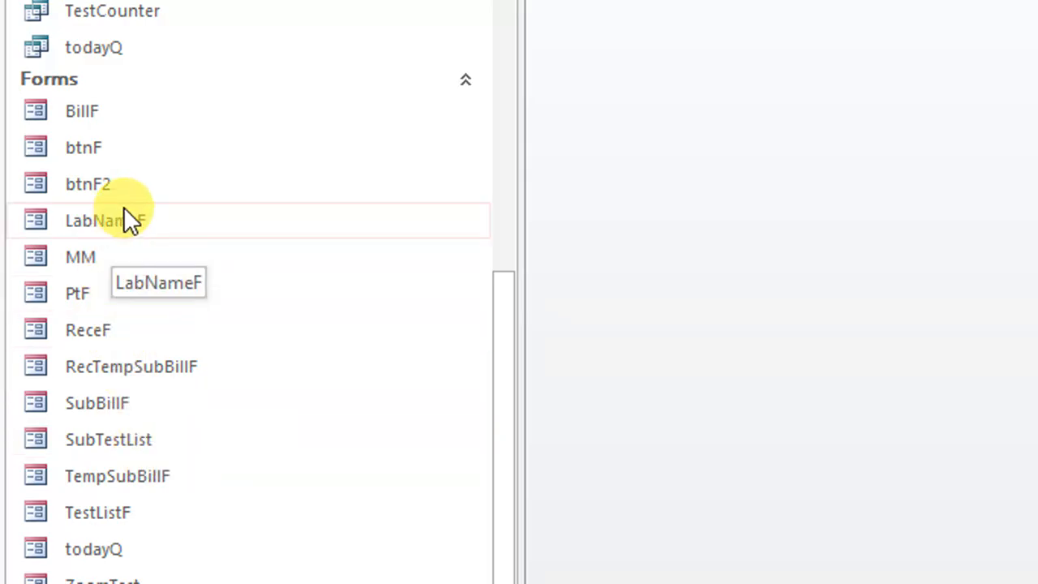
pyautogui.doubleClick(128, 336)
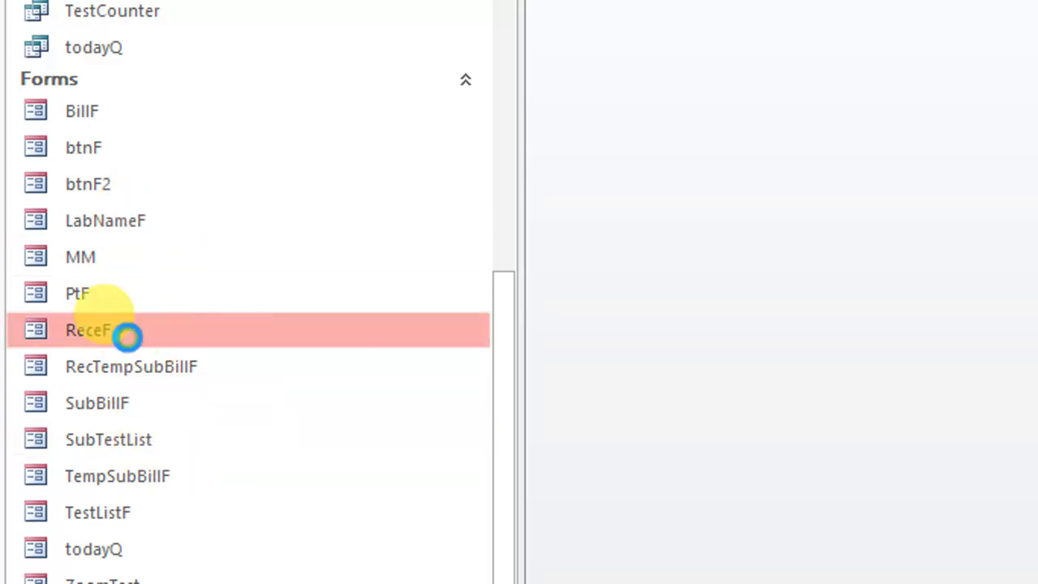
pyautogui.rightClick(728, 81)
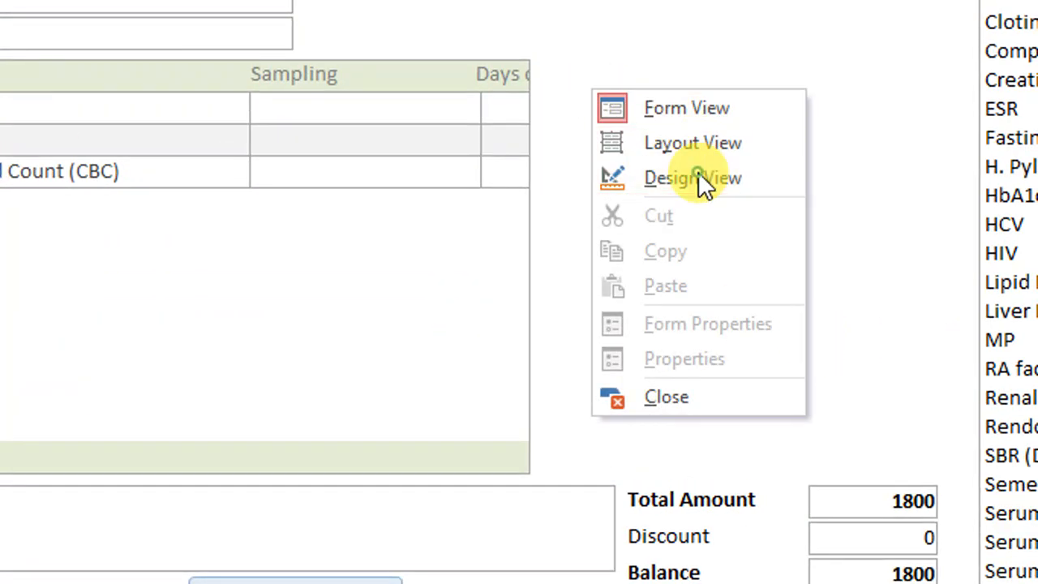
pyautogui.click(832, 175)
# Widen the test subform on ReceF to line up with the total amount boxes and show the result in form view
pyautogui.scroll(-3, 852, 333)
pyautogui.moveTo(829, 310); pyautogui.dragTo(750, 308)
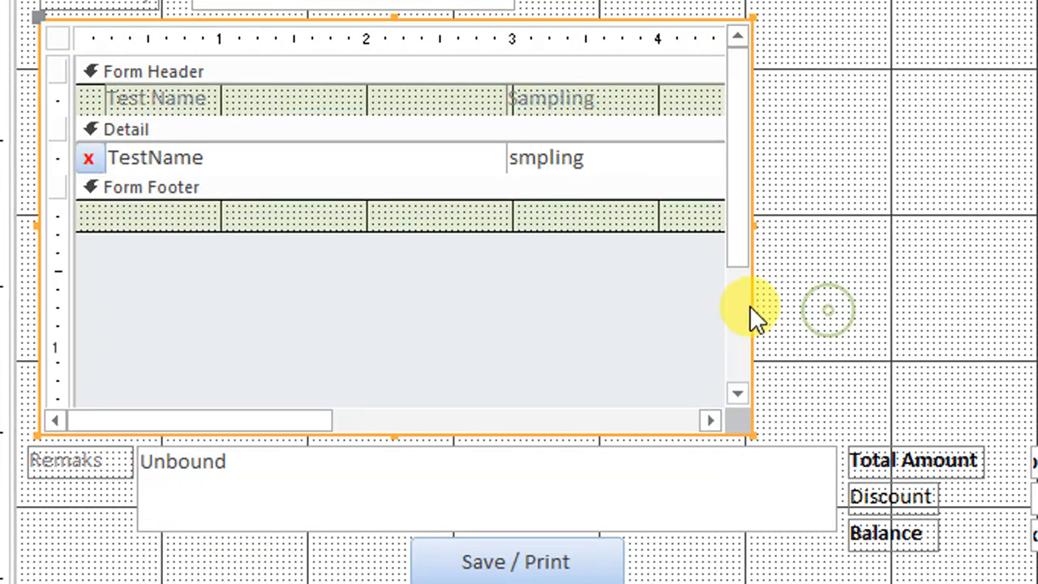
pyautogui.moveTo(748, 227); pyautogui.dragTo(1011, 227)
pyautogui.moveTo(882, 227); pyautogui.dragTo(787, 284)
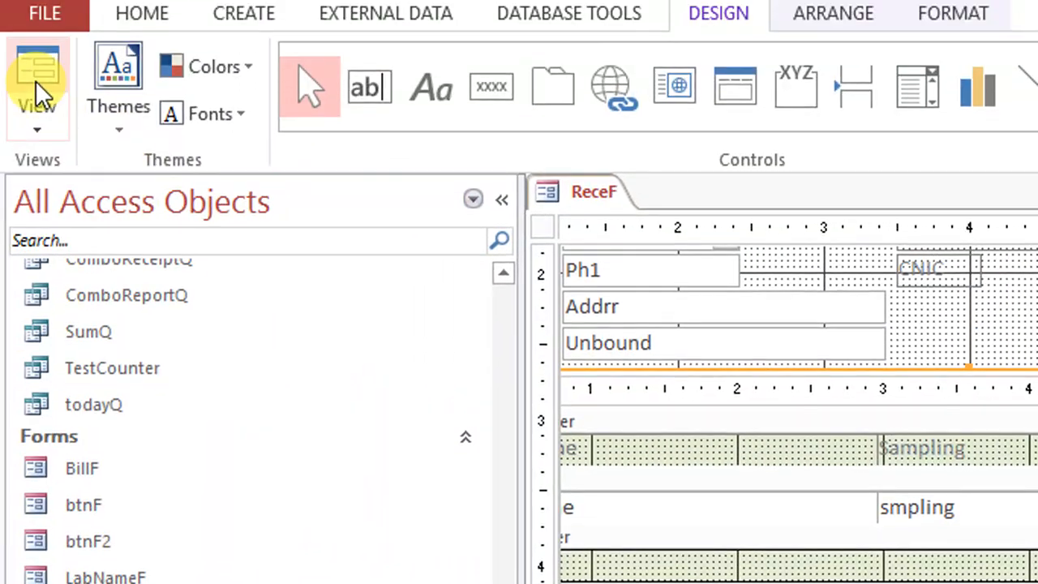
pyautogui.click(36, 84)
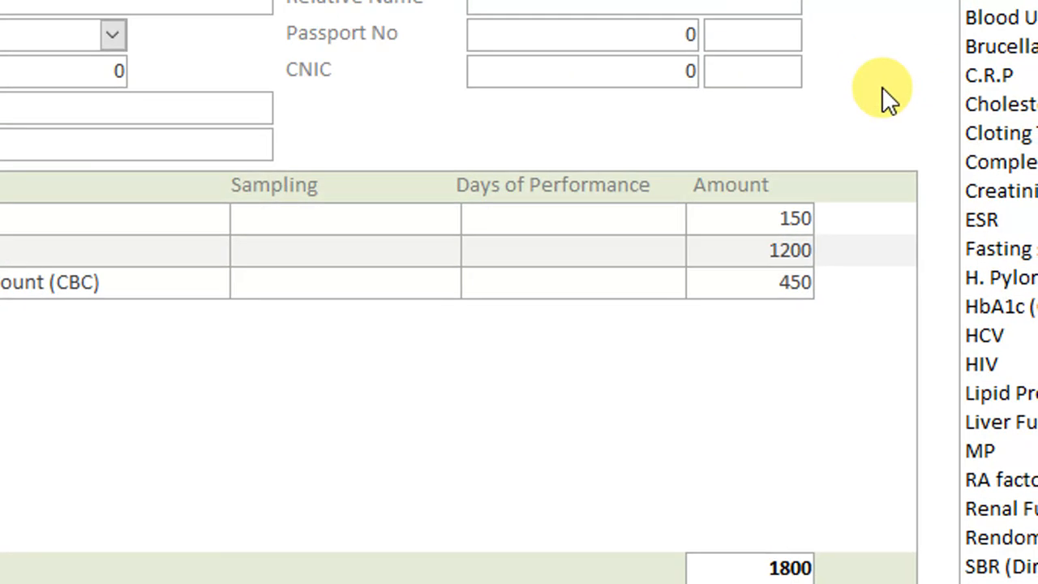
# Widen the subform's design area on ReceF to about 8 inches, move the Amount column towards its far right edge, and show the form view
pyautogui.rightClick(903, 6)
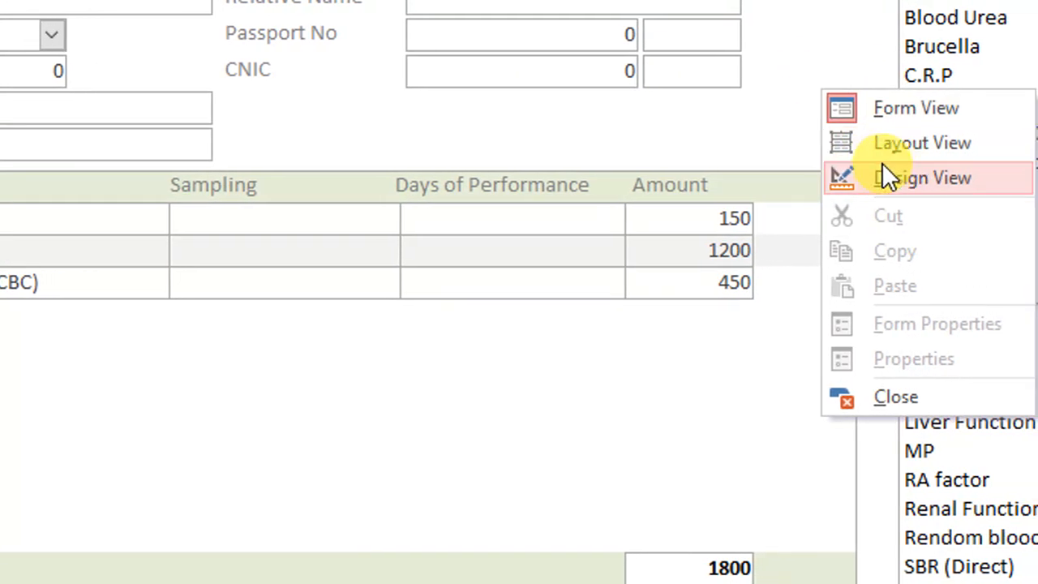
pyautogui.click(882, 170)
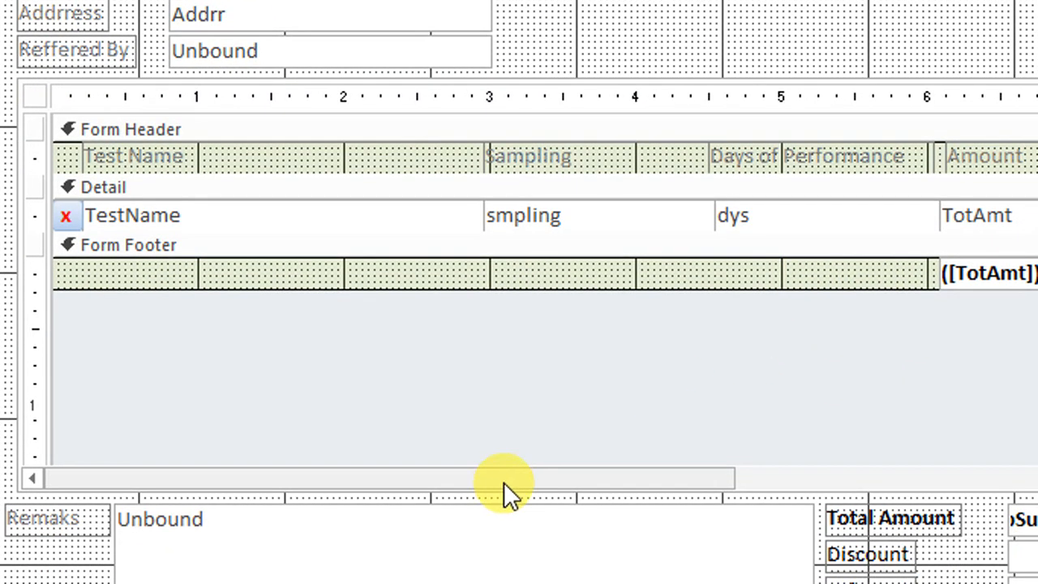
pyautogui.moveTo(509, 550); pyautogui.dragTo(819, 549)
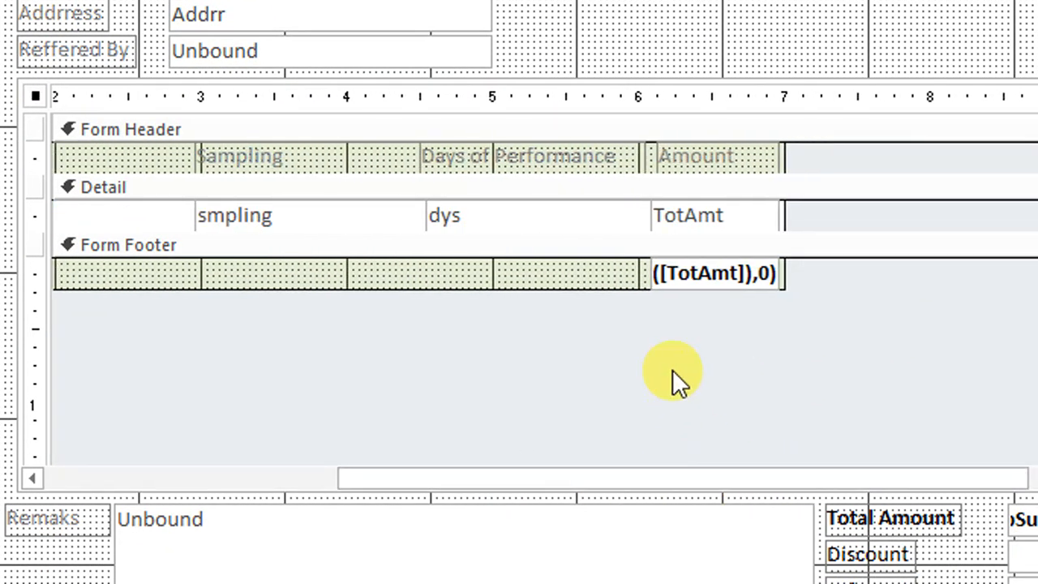
pyautogui.moveTo(786, 214); pyautogui.dragTo(930, 213)
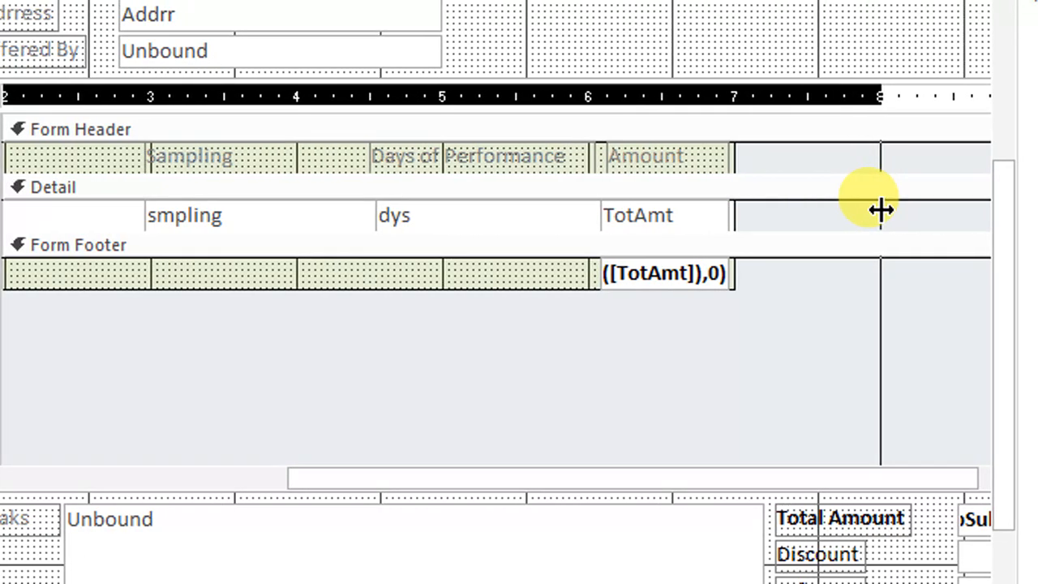
pyautogui.moveTo(719, 360); pyautogui.dragTo(810, 149)
pyautogui.click(38, 86)
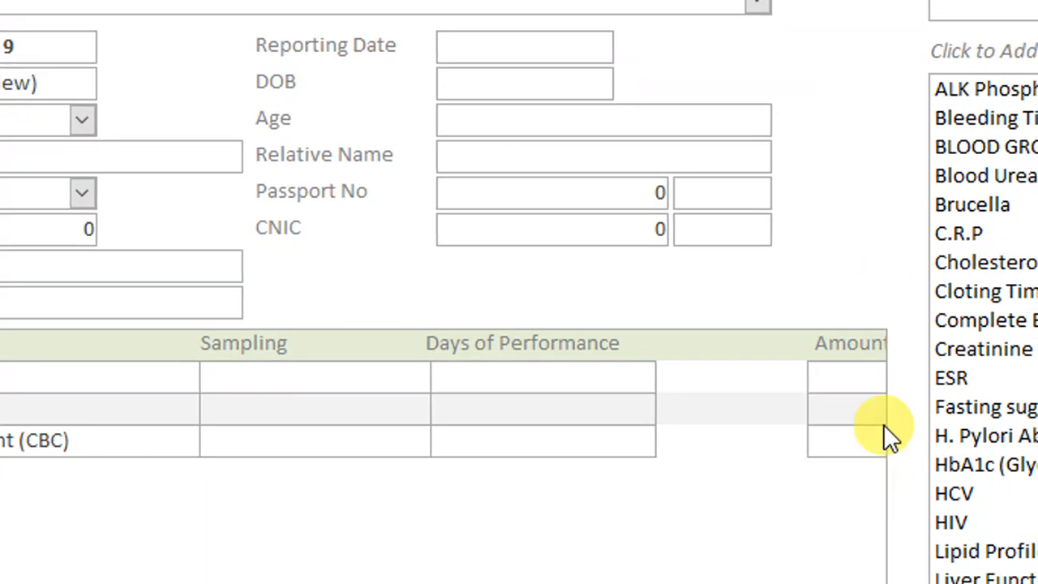
# Shift the subform's Amount label, TotAmt box and footer total back left to fit inside the ReceF subform, and show the form view
pyautogui.rightClick(862, 228)
pyautogui.click(917, 264)
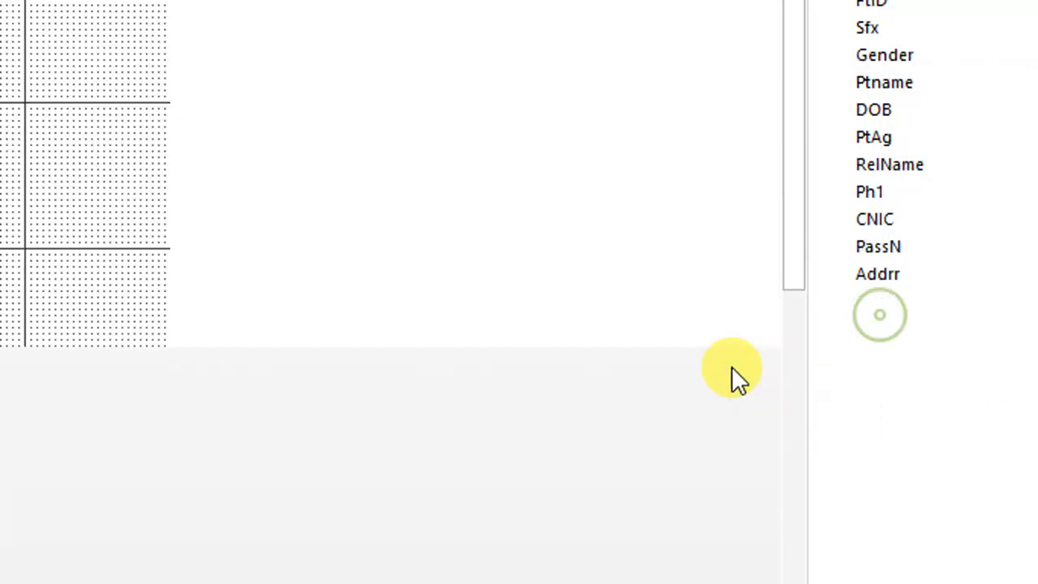
pyautogui.moveTo(48, 543); pyautogui.dragTo(453, 543)
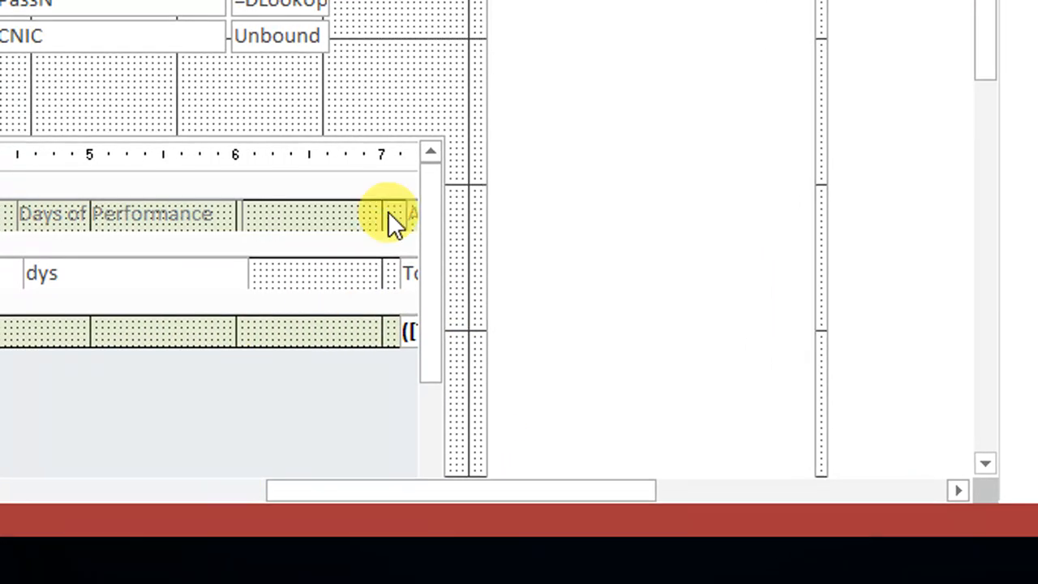
pyautogui.scroll(-5, 547, 76)
pyautogui.moveTo(160, 255); pyautogui.dragTo(384, 255)
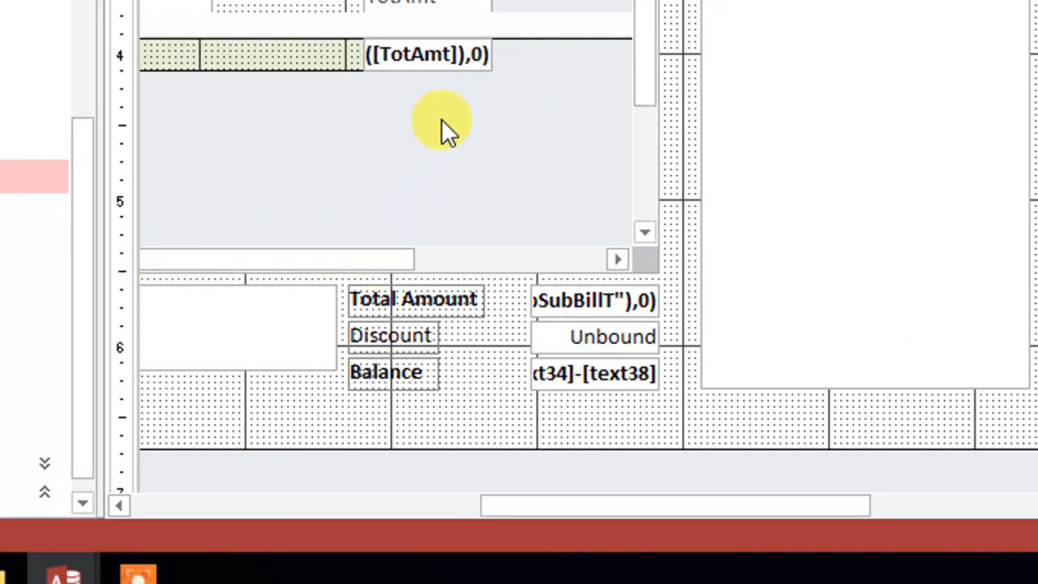
pyautogui.moveTo(440, 275); pyautogui.dragTo(417, 105)
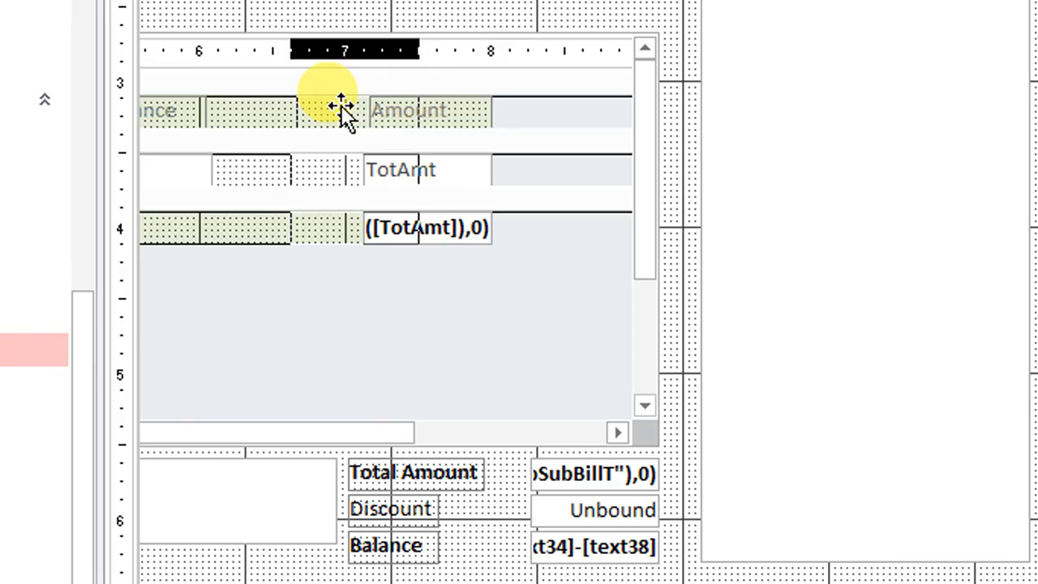
pyautogui.click(344, 108)
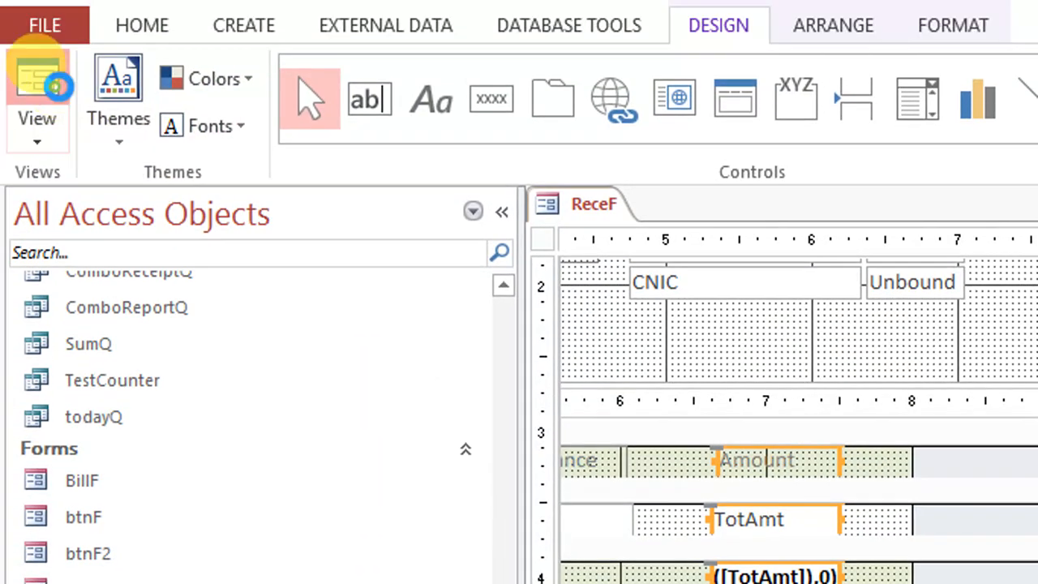
pyautogui.click(44, 81)
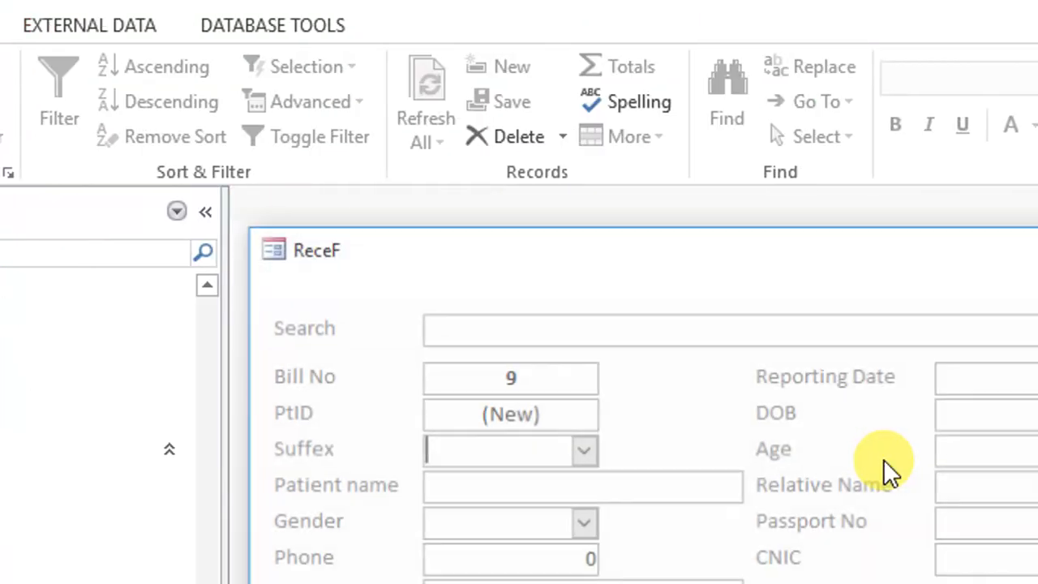
# In design view, trim the subform's width to the end of the Amount column and stretch the Amount label left to align with TotAmt
pyautogui.rightClick(848, 456)
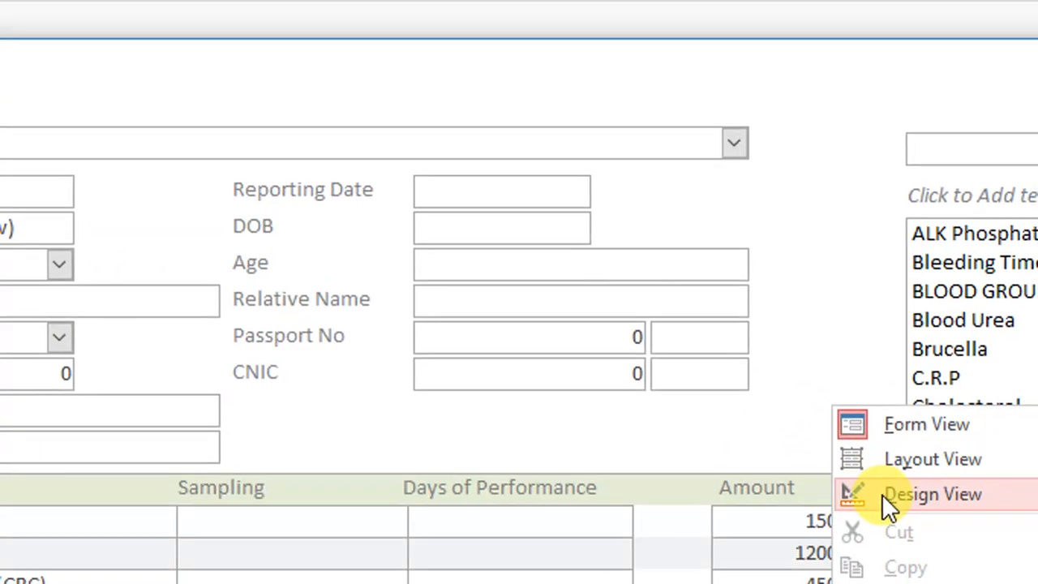
pyautogui.click(900, 556)
pyautogui.scroll(-5, 680, 514)
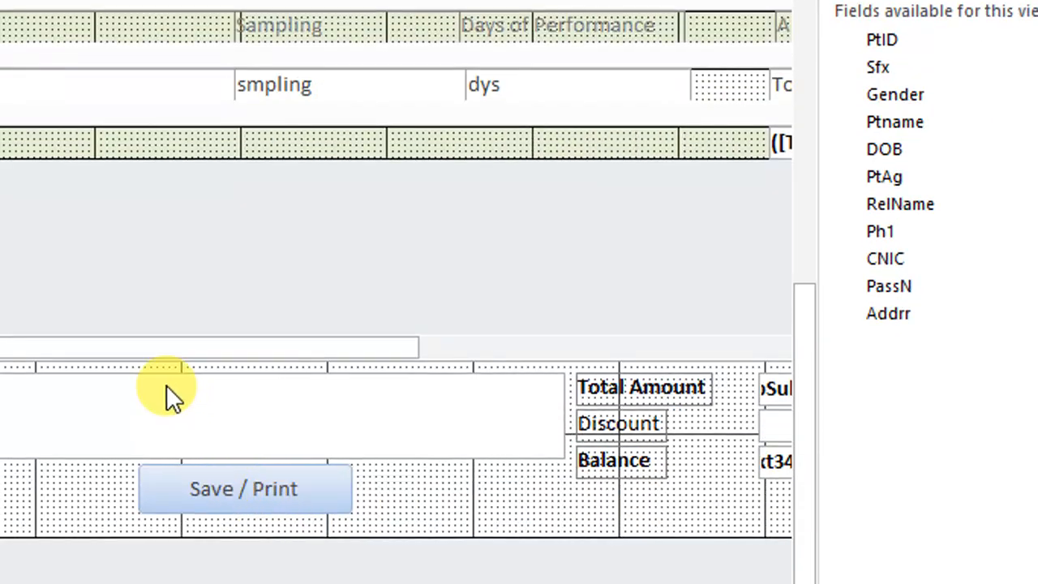
pyautogui.moveTo(198, 347); pyautogui.dragTo(538, 347)
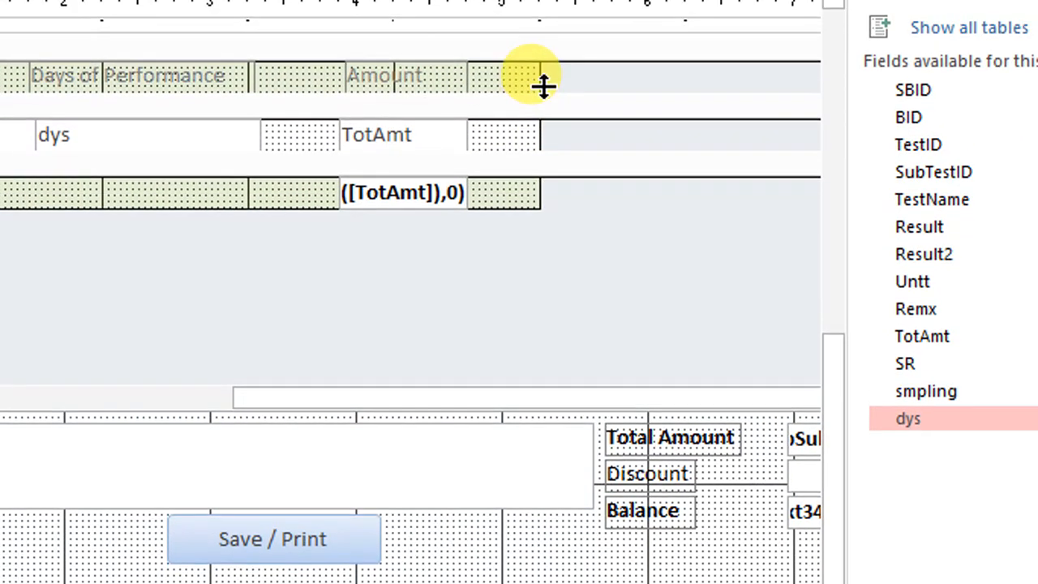
pyautogui.moveTo(541, 85); pyautogui.dragTo(473, 79)
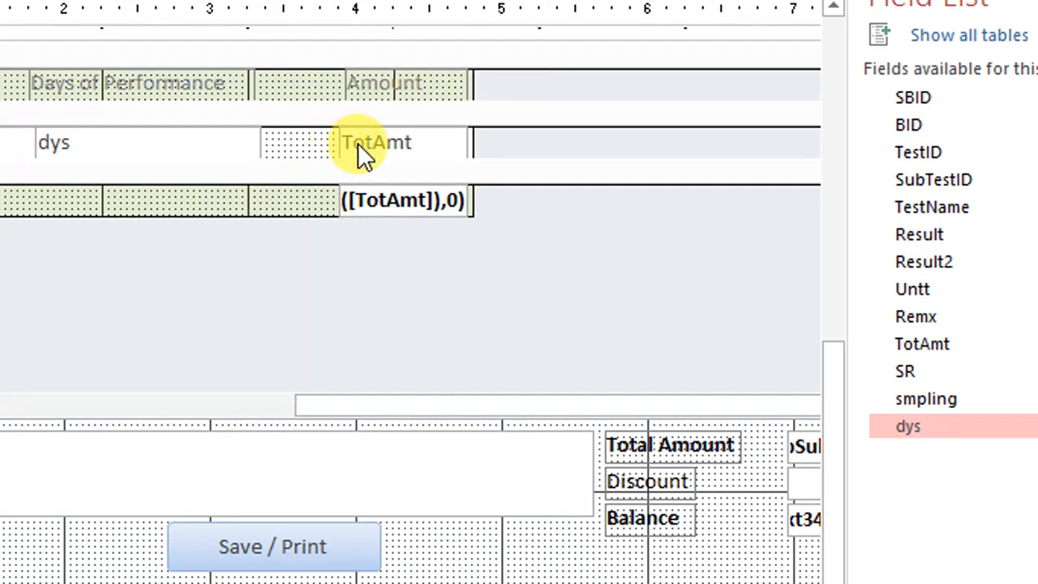
pyautogui.click(361, 84)
pyautogui.moveTo(342, 89); pyautogui.dragTo(331, 90)
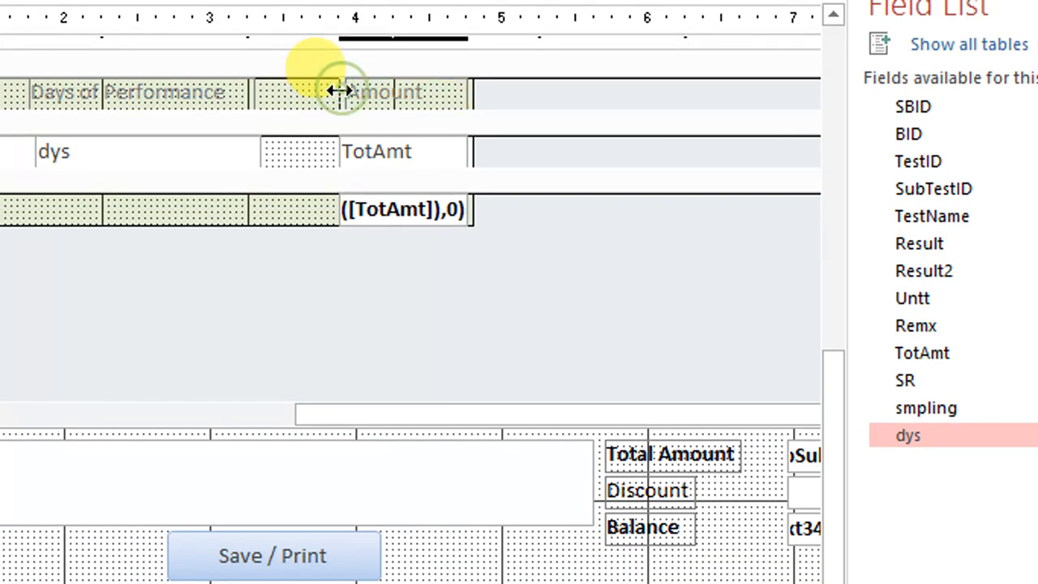
# Move the Days of Performance label and dys box right against the Amount column and stretch the label to meet the Amount label
pyautogui.moveTo(250, 287); pyautogui.dragTo(248, 89)
pyautogui.click(215, 256)
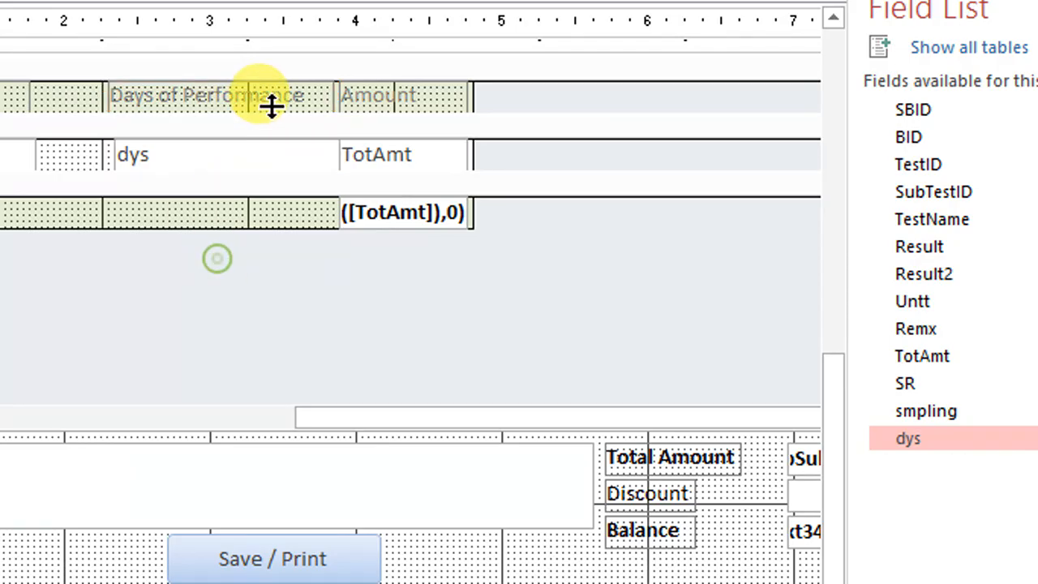
pyautogui.click(277, 97)
pyautogui.moveTo(335, 91); pyautogui.dragTo(336, 90)
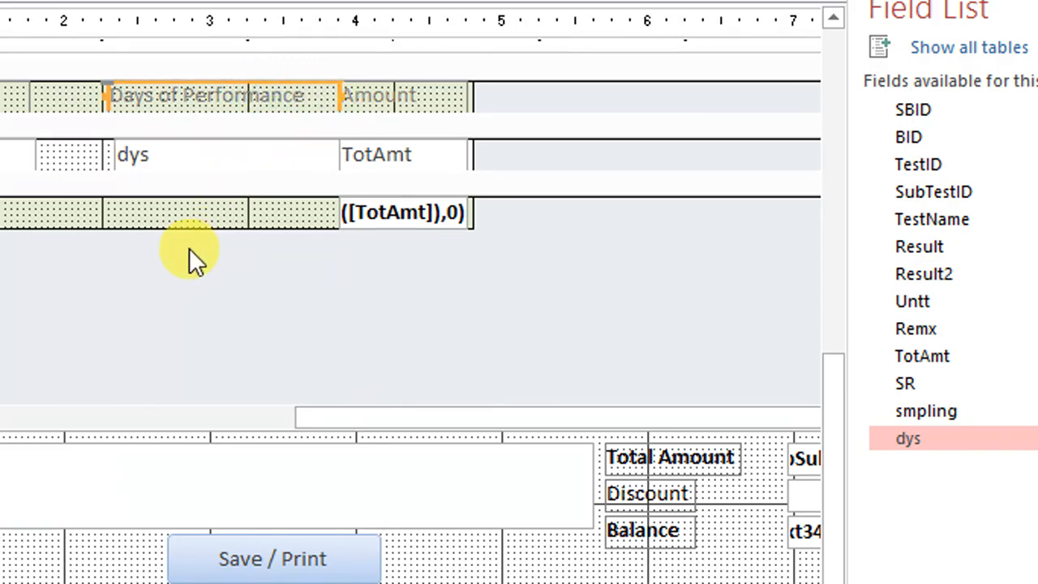
# Widen the Sampling label and smpling box to the right and align the label's edge with the box
pyautogui.moveTo(180, 240); pyautogui.dragTo(210, 102)
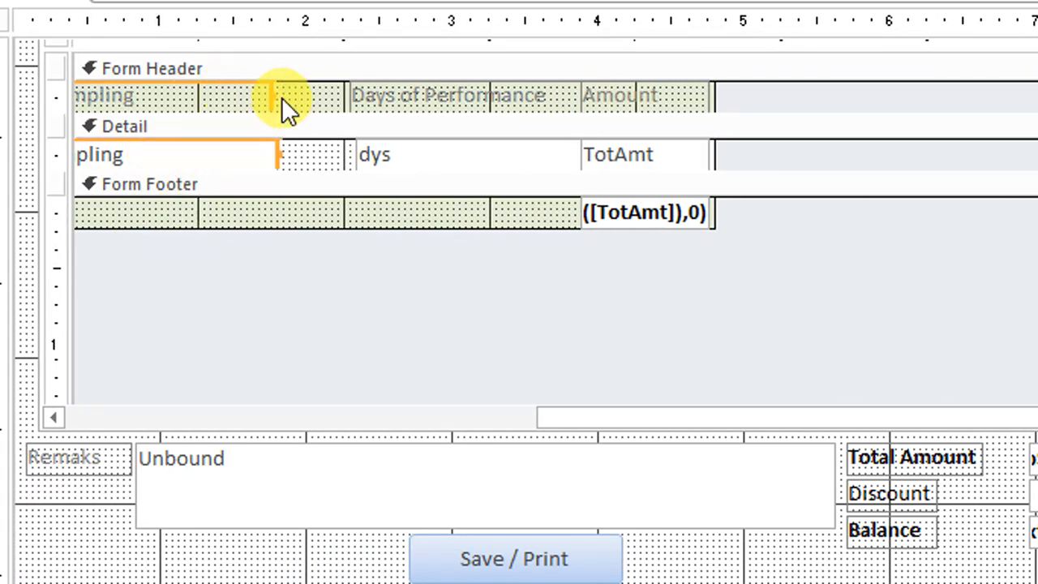
pyautogui.moveTo(271, 94); pyautogui.dragTo(303, 95)
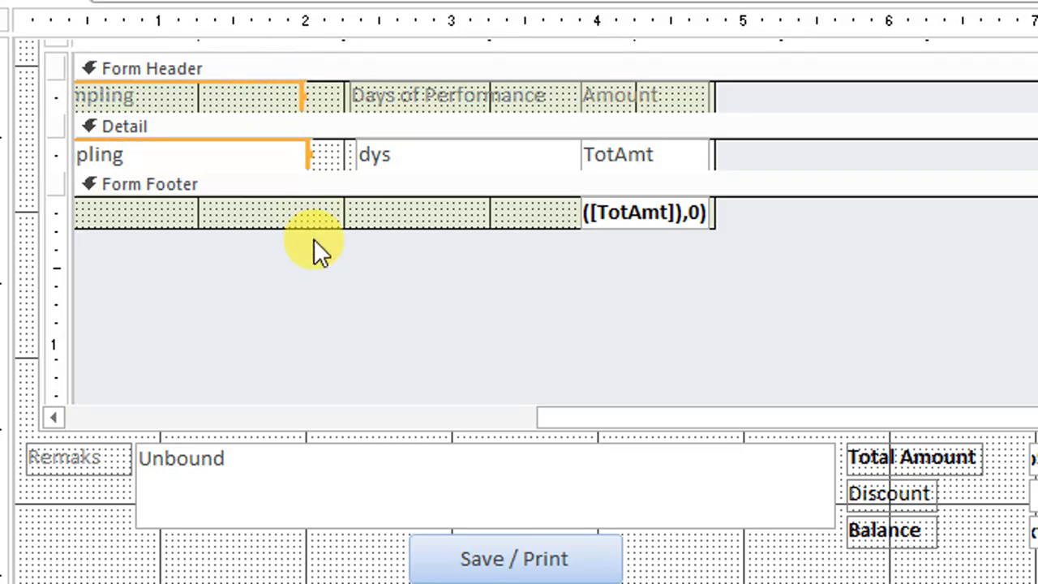
pyautogui.click(313, 236)
pyautogui.click(302, 96)
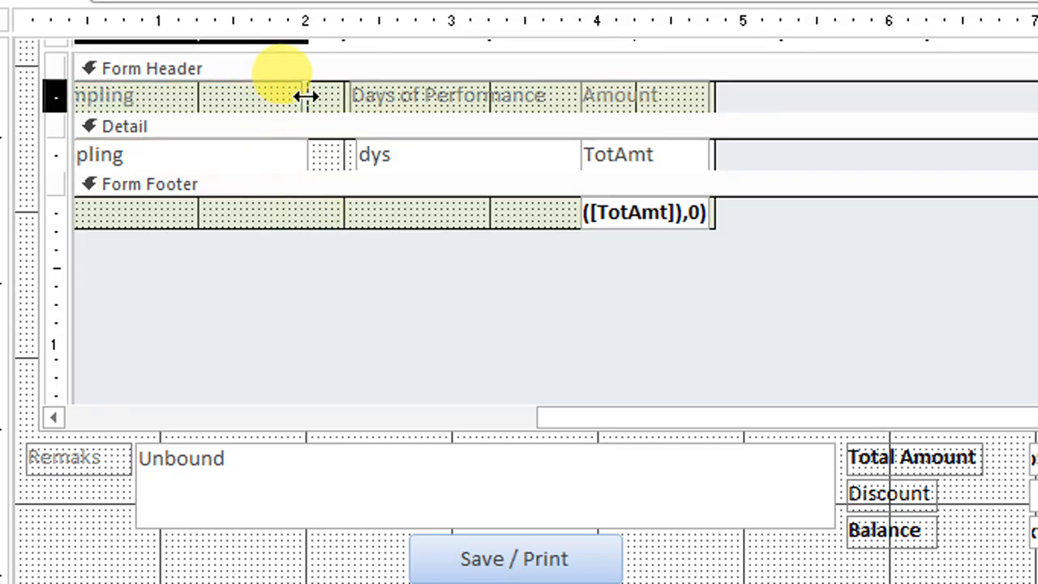
# Stretch the Days of Performance label and dys box left to meet the Sampling column, and show ReceF in form view
pyautogui.moveTo(369, 261); pyautogui.dragTo(318, 96)
pyautogui.click(350, 296)
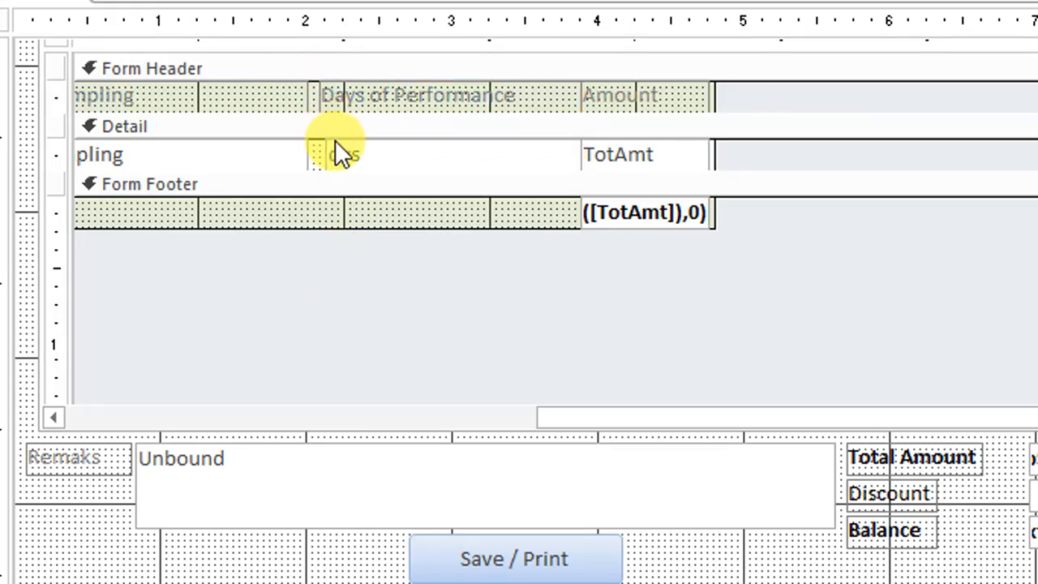
pyautogui.click(319, 153)
pyautogui.moveTo(320, 153); pyautogui.dragTo(320, 153)
pyautogui.click(330, 223)
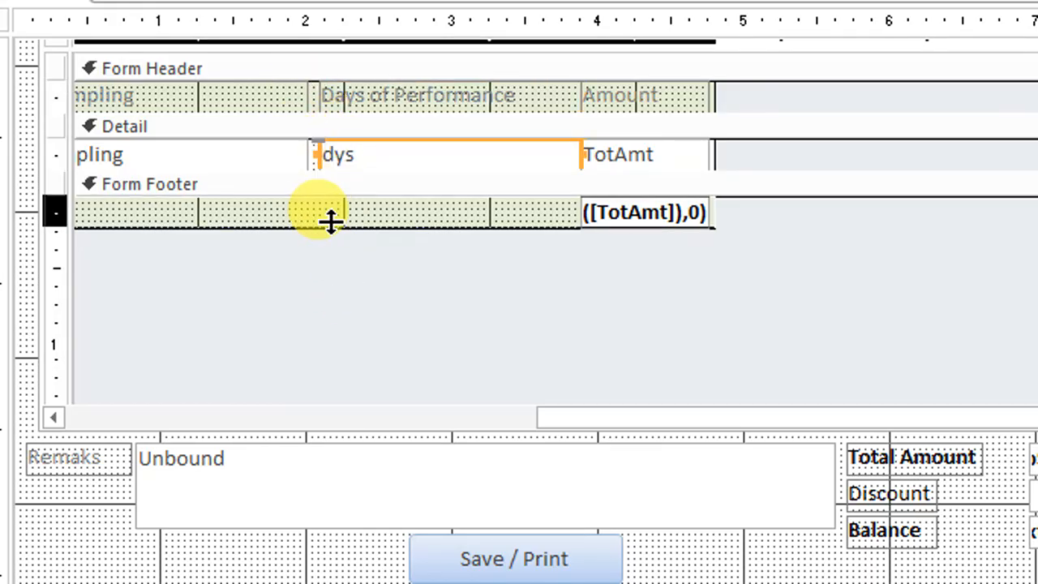
pyautogui.moveTo(373, 287); pyautogui.dragTo(376, 73)
pyautogui.moveTo(320, 107)
pyautogui.mouseDown()
pyautogui.moveTo(304, 109)
pyautogui.moveTo(317, 109)
pyautogui.mouseUp()
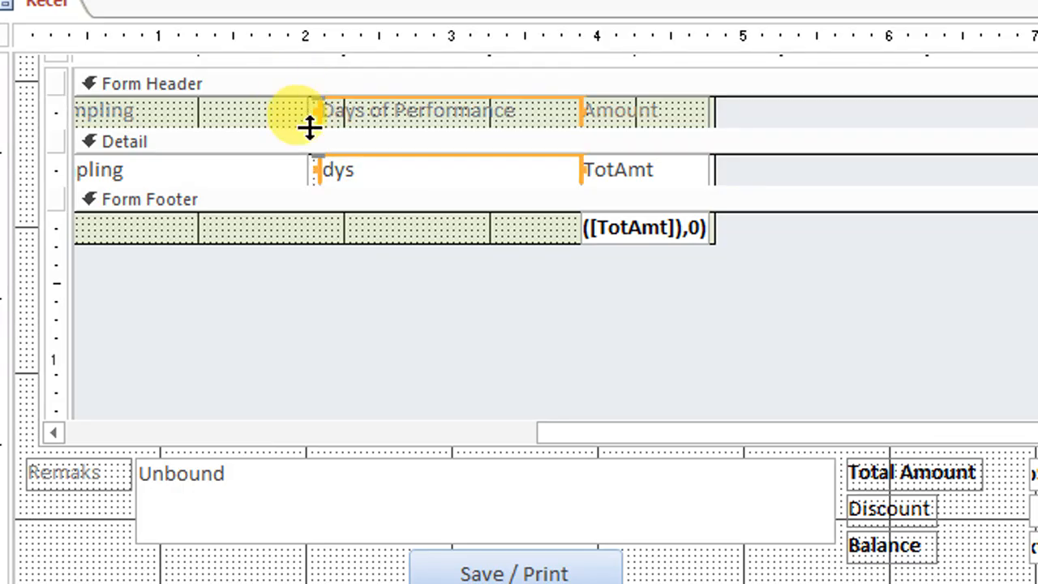
pyautogui.moveTo(278, 273); pyautogui.dragTo(318, 108)
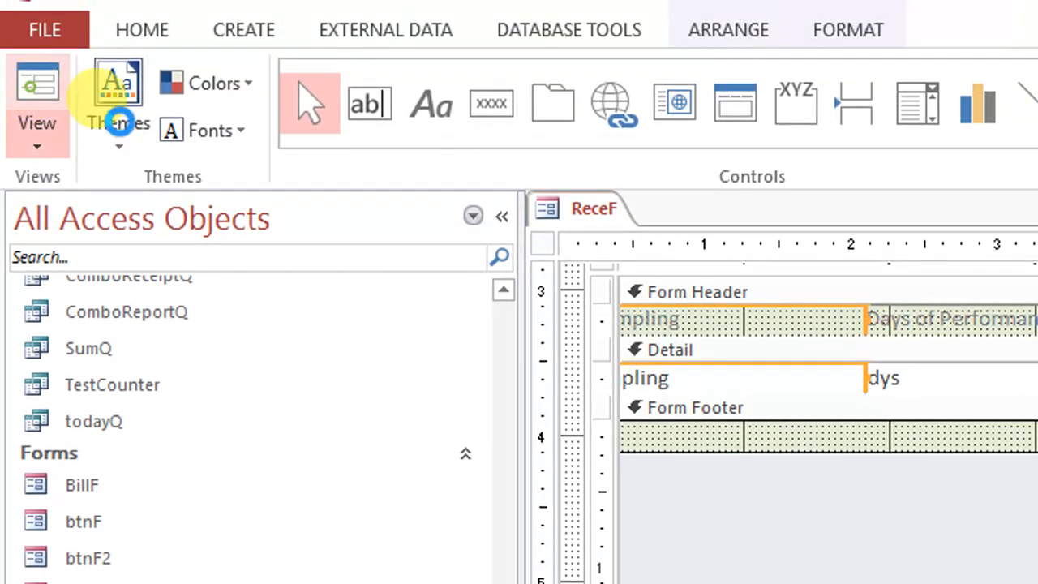
pyautogui.click(36, 106)
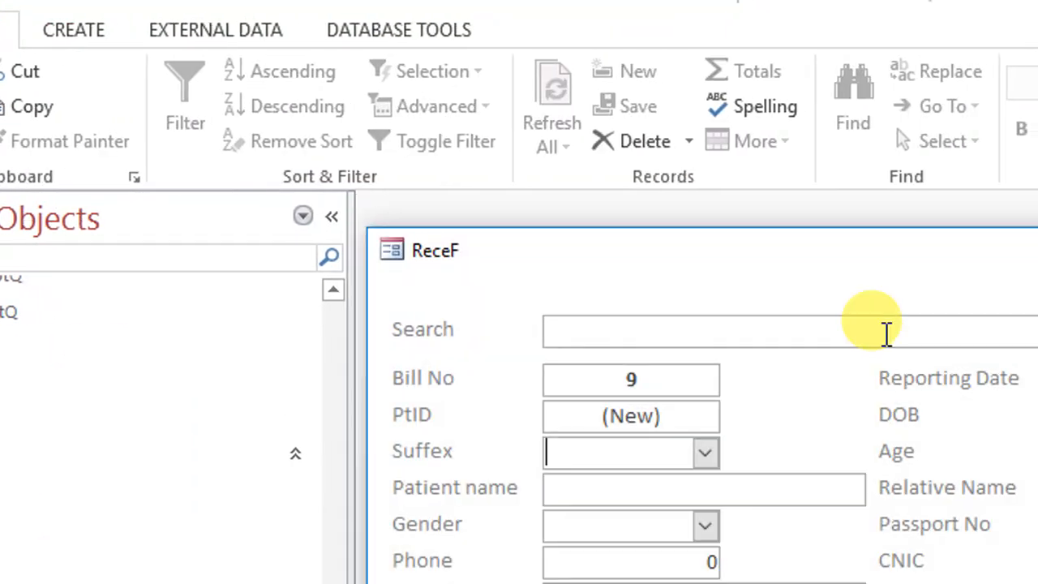
# Try the delete button of the Fasting sugar row on ReceF and cancel the parameter prompt
pyautogui.moveTo(857, 231); pyautogui.dragTo(688, 35)
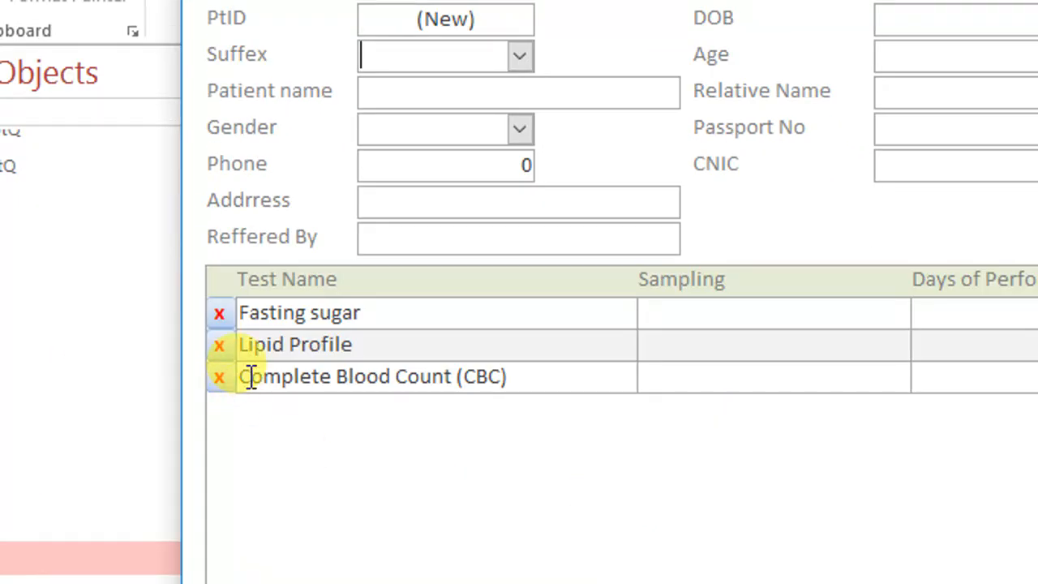
pyautogui.click(219, 486)
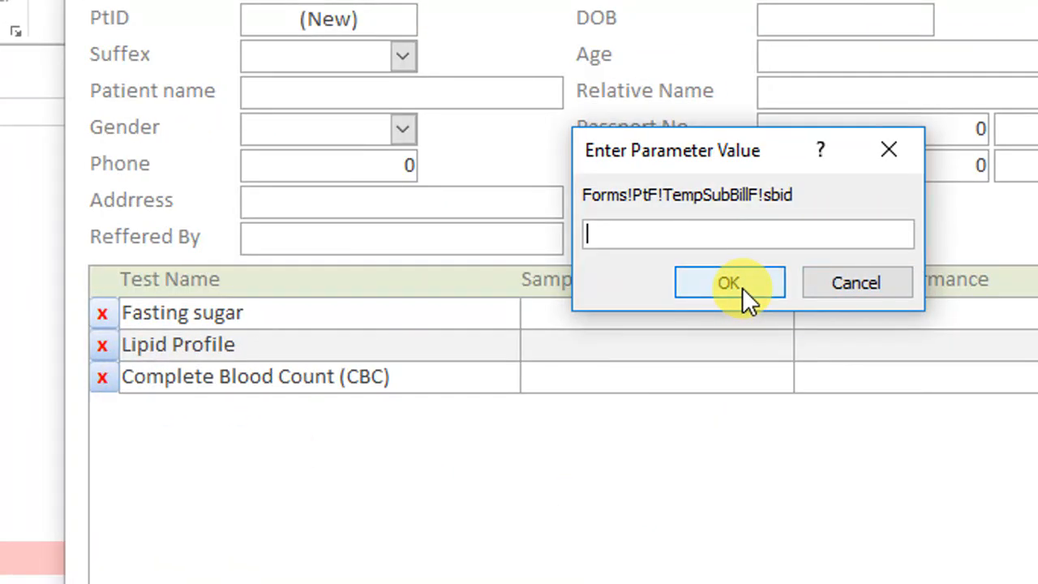
pyautogui.click(873, 283)
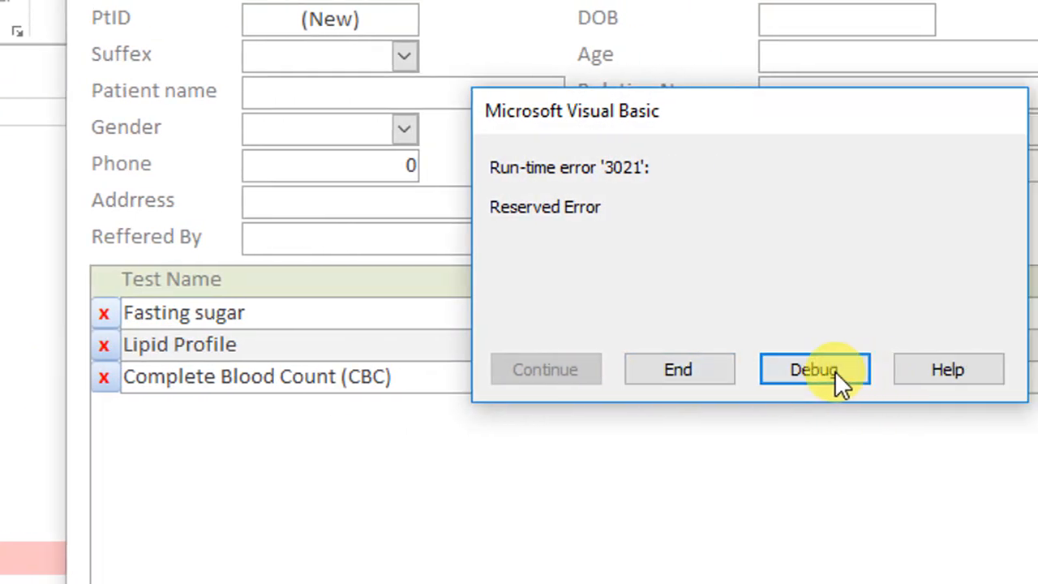
# Debug the delete button's code to see the DelTemp query call, reset the code and close the code editor
pyautogui.click(834, 371)
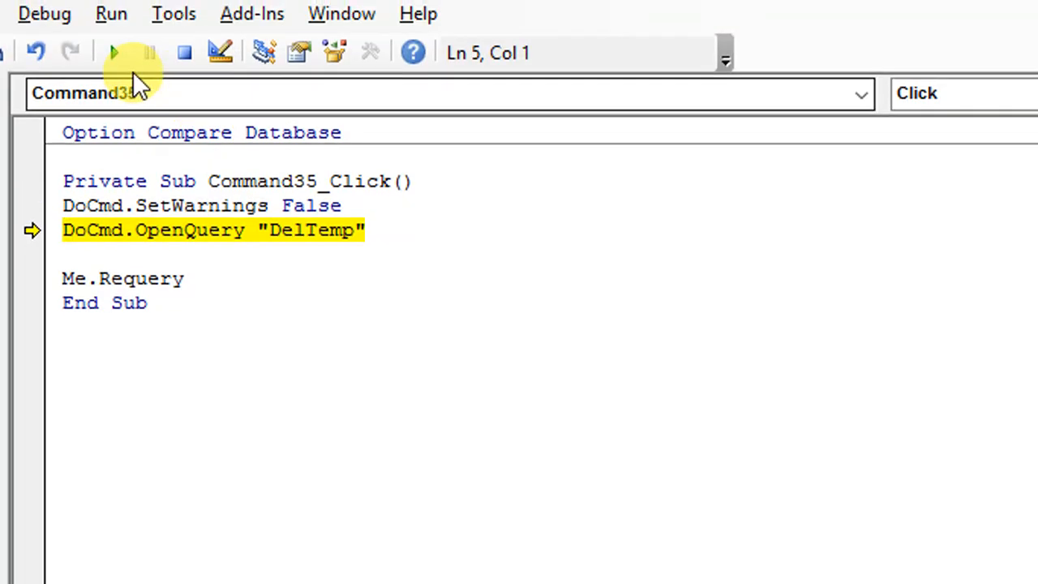
pyautogui.click(184, 52)
pyautogui.click(881, 30)
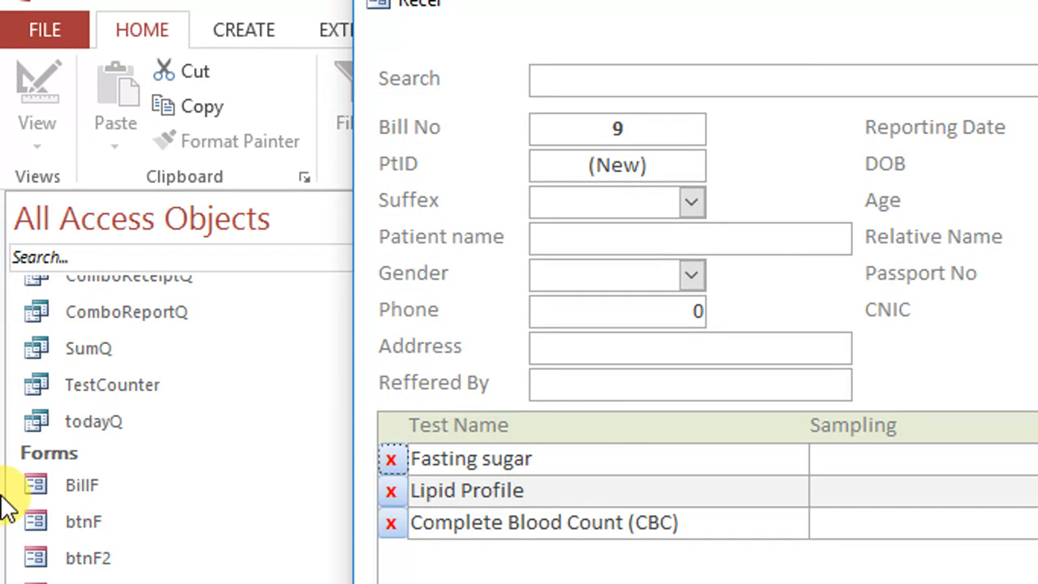
# Open the TempQ delete query in design view and move the ReceF window out of the way
pyautogui.scroll(3, 127, 579)
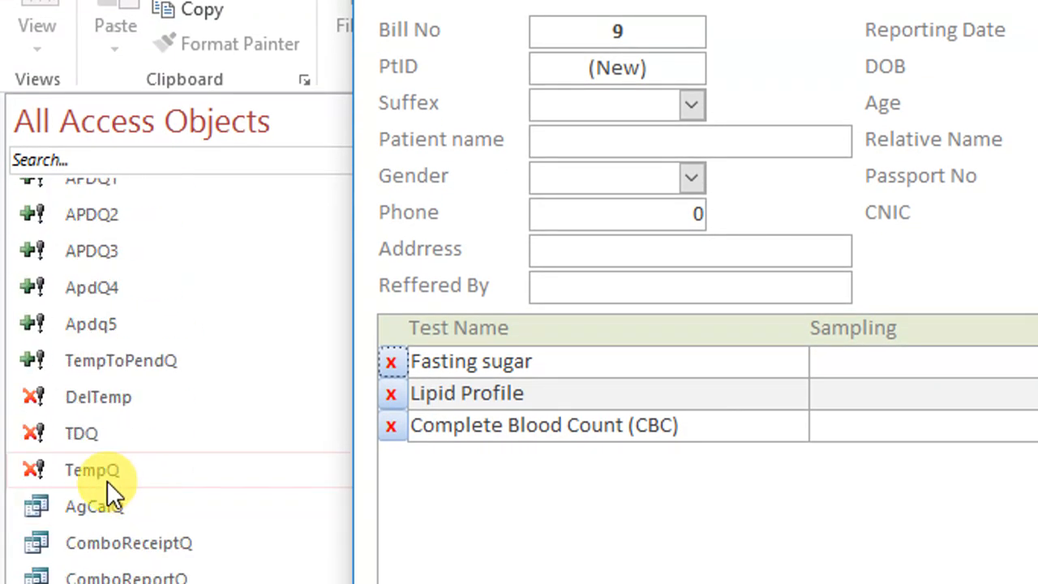
pyautogui.rightClick(114, 473)
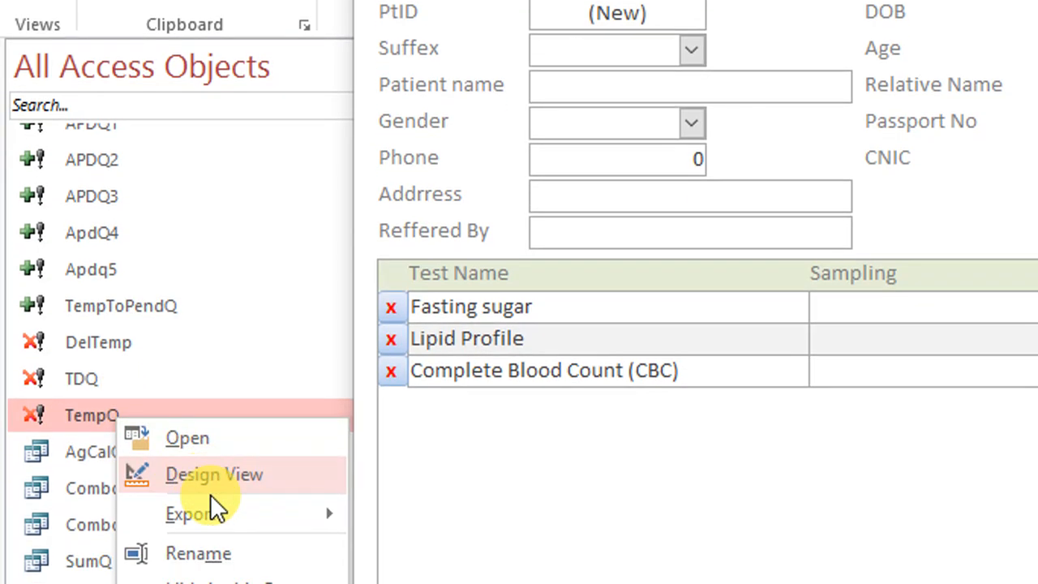
pyautogui.click(221, 477)
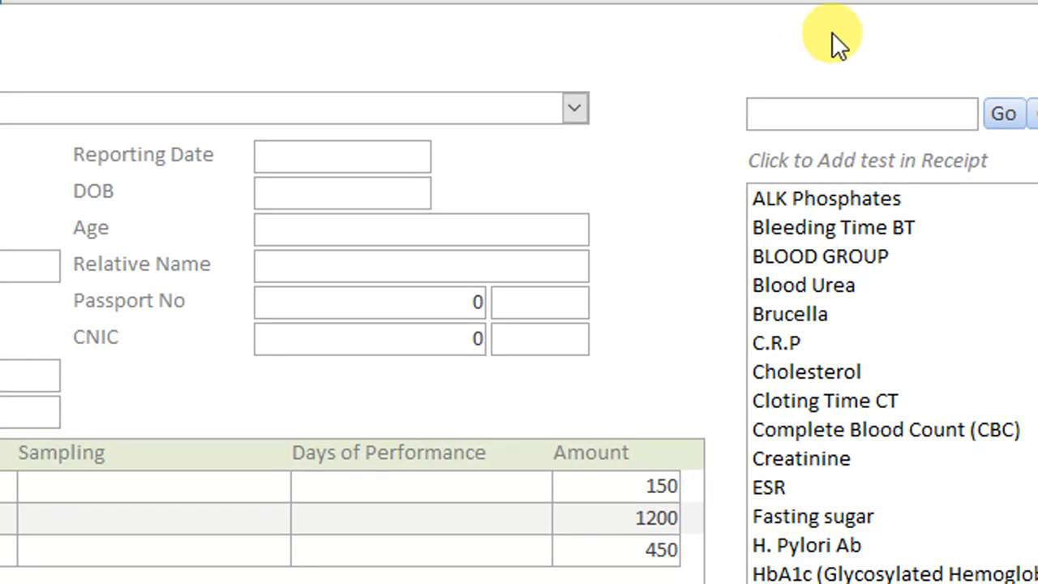
pyautogui.rightClick(832, 32)
pyautogui.click(802, 30)
pyautogui.moveTo(795, 28); pyautogui.dragTo(749, 489)
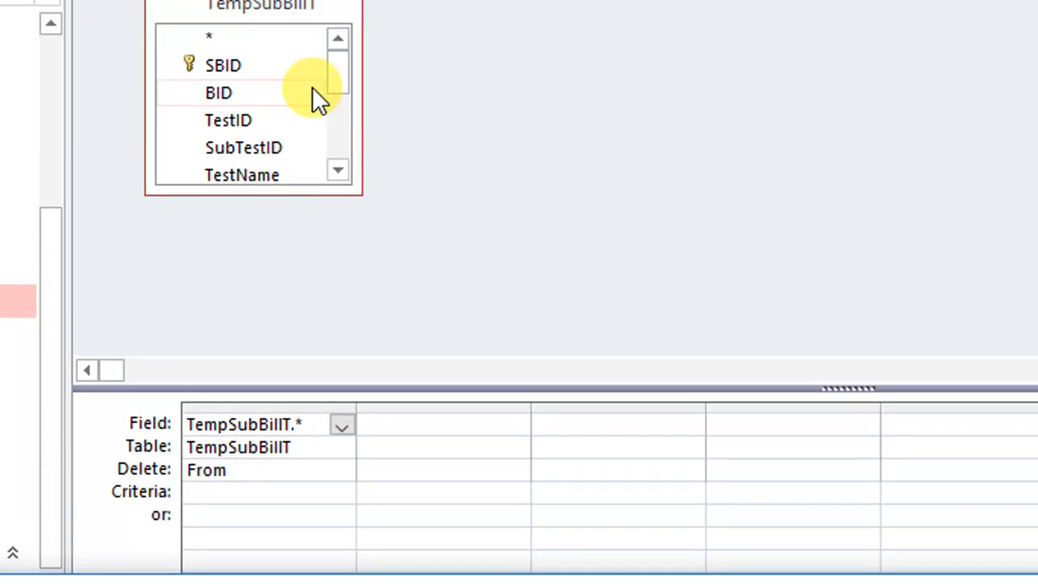
# Enlarge the TempSubBillT field list to review the fields behind TempQ, and close the query
pyautogui.rightClick(122, 90)
pyautogui.click(693, 301)
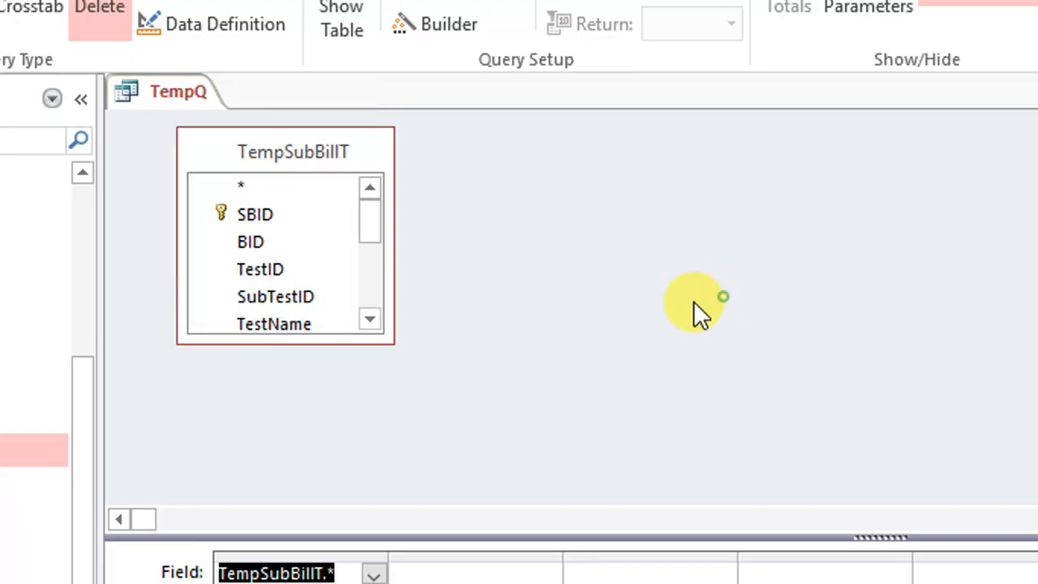
pyautogui.moveTo(394, 344); pyautogui.dragTo(440, 471)
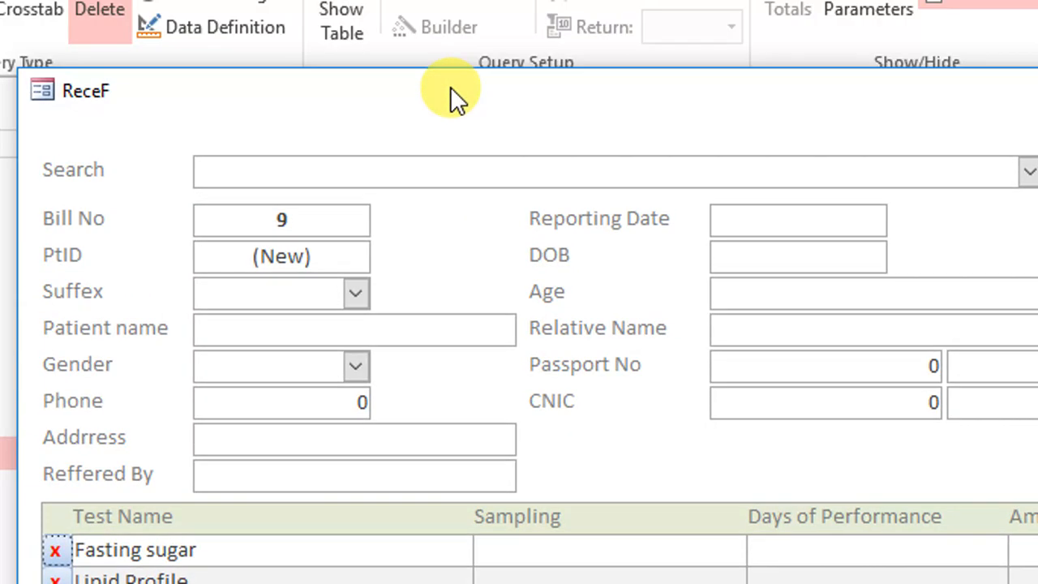
pyautogui.moveTo(450, 86); pyautogui.dragTo(391, 487)
pyautogui.rightClick(200, 95)
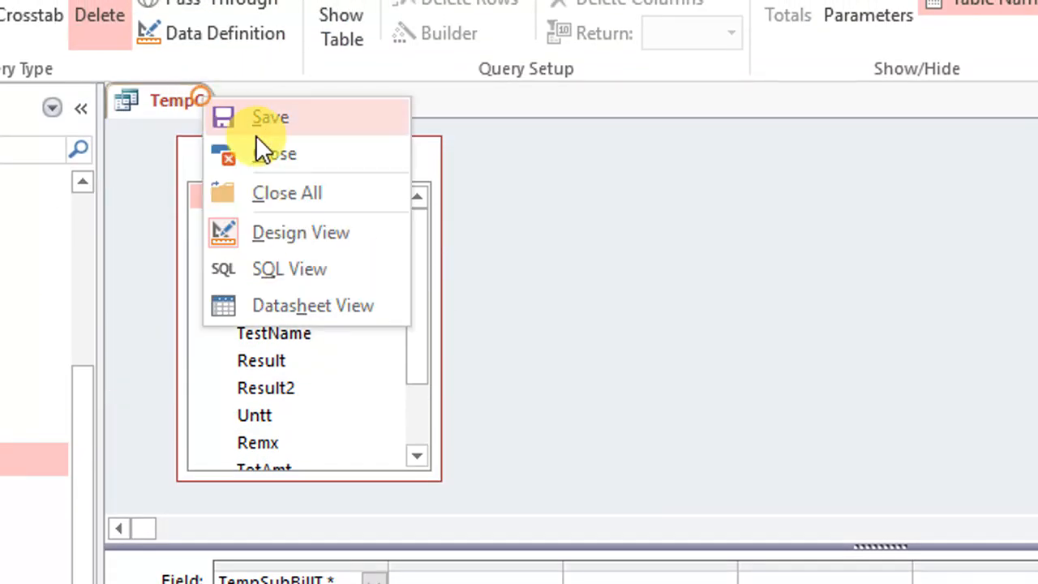
pyautogui.click(260, 141)
# Point the SBID criteria of the DelTemp delete query to the ReceF form, and save and close the query
pyautogui.rightClick(70, 429)
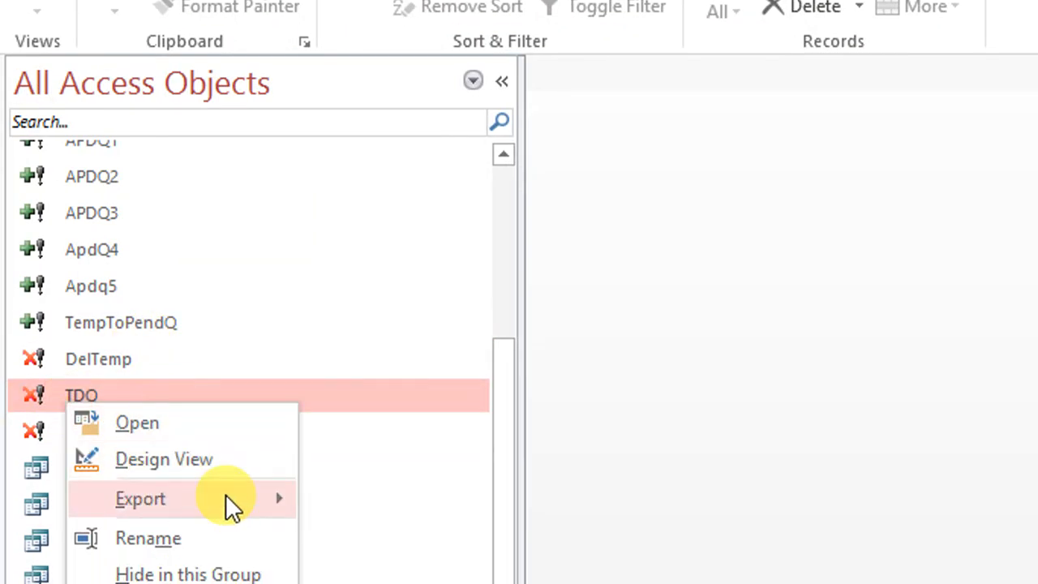
pyautogui.rightClick(119, 357)
pyautogui.click(194, 410)
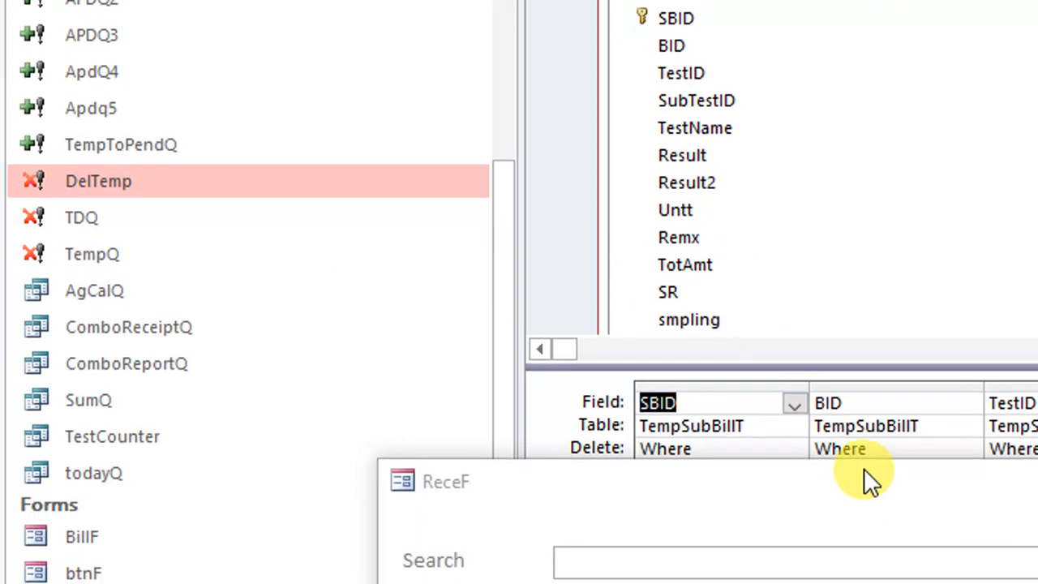
pyautogui.moveTo(865, 478); pyautogui.dragTo(872, 420)
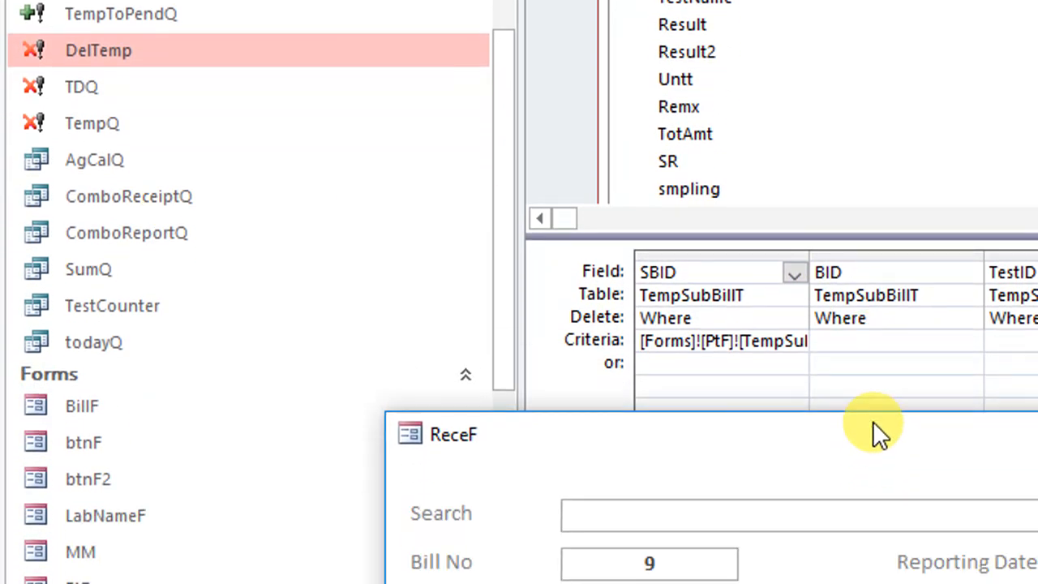
pyautogui.moveTo(721, 341); pyautogui.dragTo(706, 340)
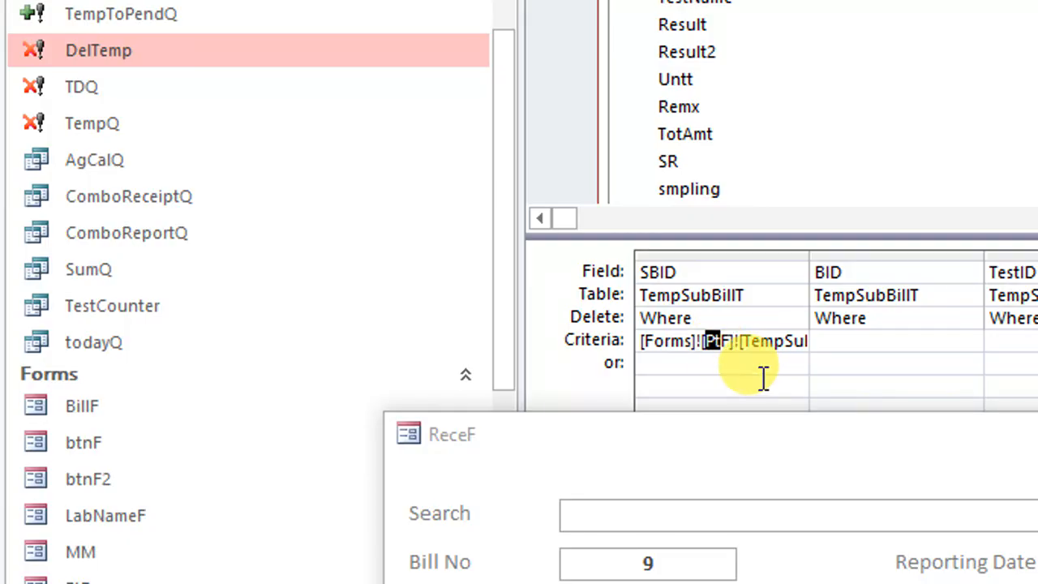
pyautogui.write('rece')
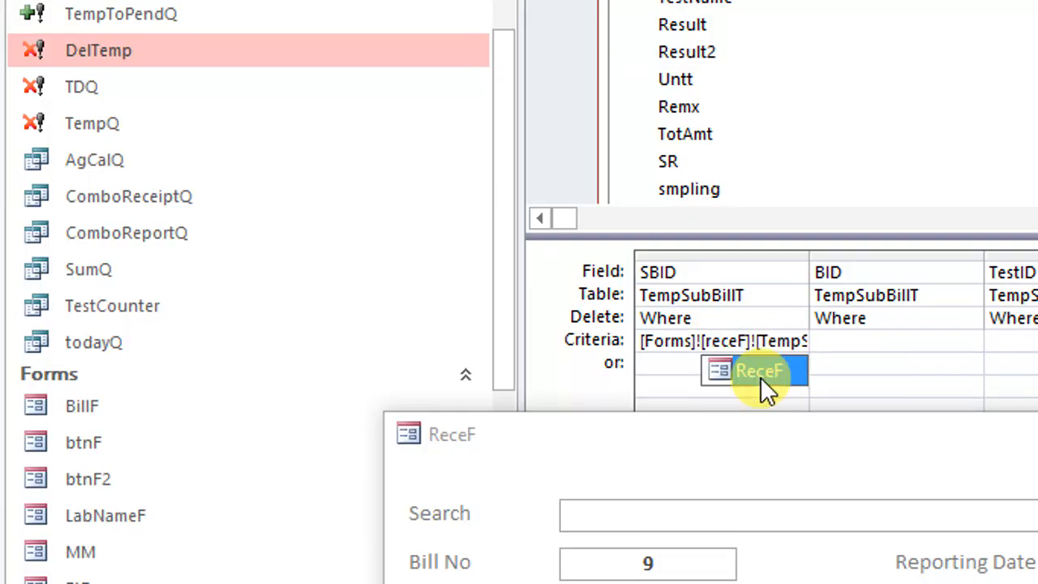
pyautogui.click(761, 372)
pyautogui.rightClick(599, 87)
pyautogui.click(618, 103)
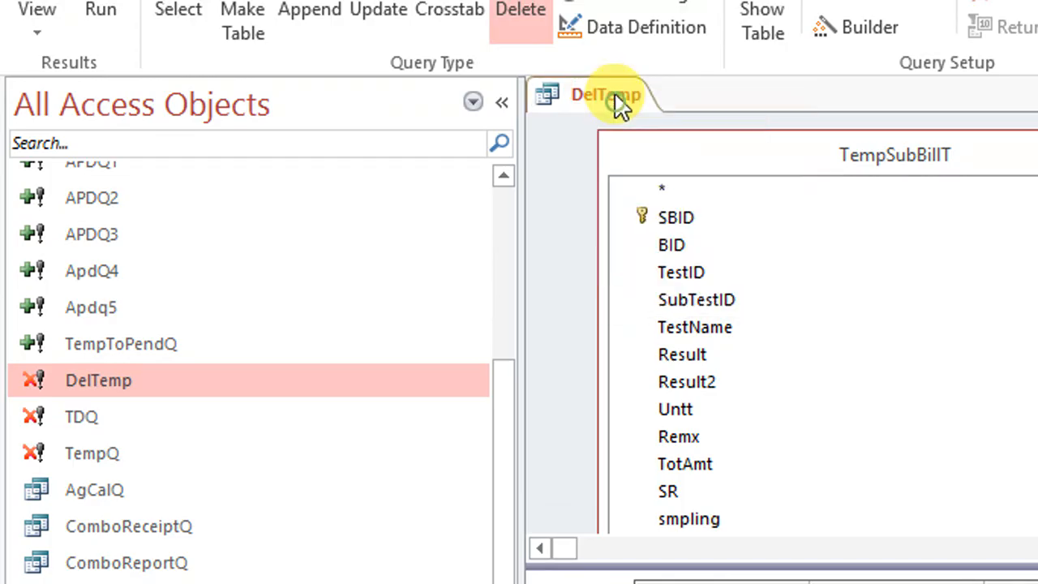
pyautogui.rightClick(616, 96)
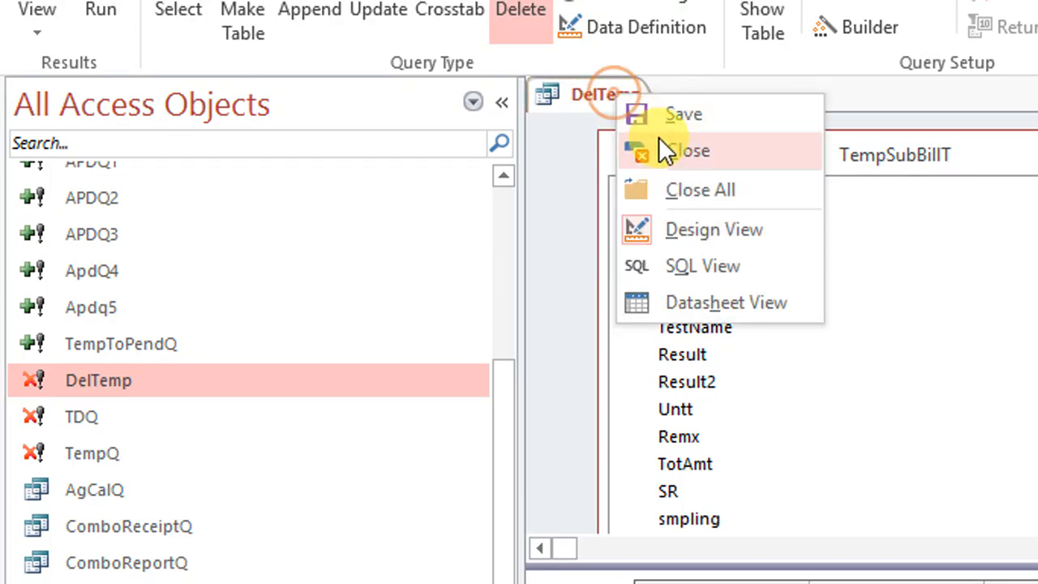
pyautogui.click(661, 143)
# Try the delete buttons of the test rows on ReceF again, submitting the parameter prompt with a blank value
pyautogui.moveTo(637, 544); pyautogui.dragTo(579, 40)
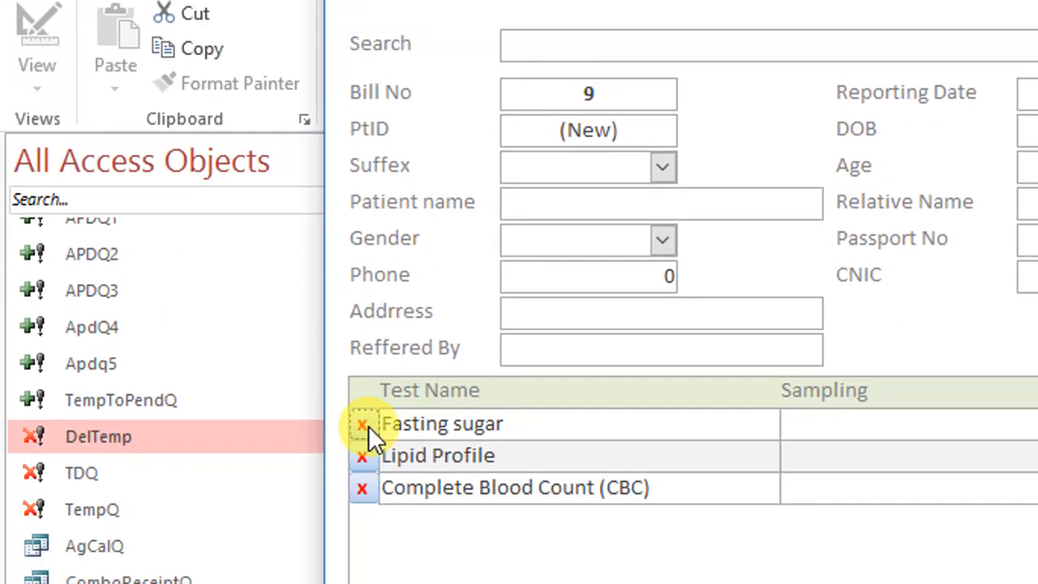
pyautogui.click(364, 509)
pyautogui.click(1008, 461)
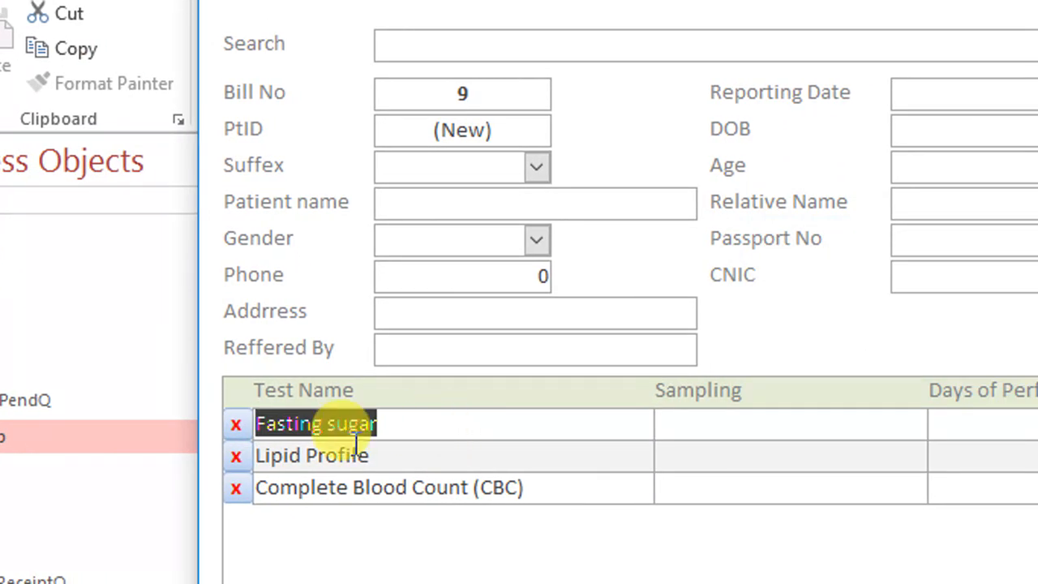
pyautogui.rightClick(239, 459)
pyautogui.click(239, 459)
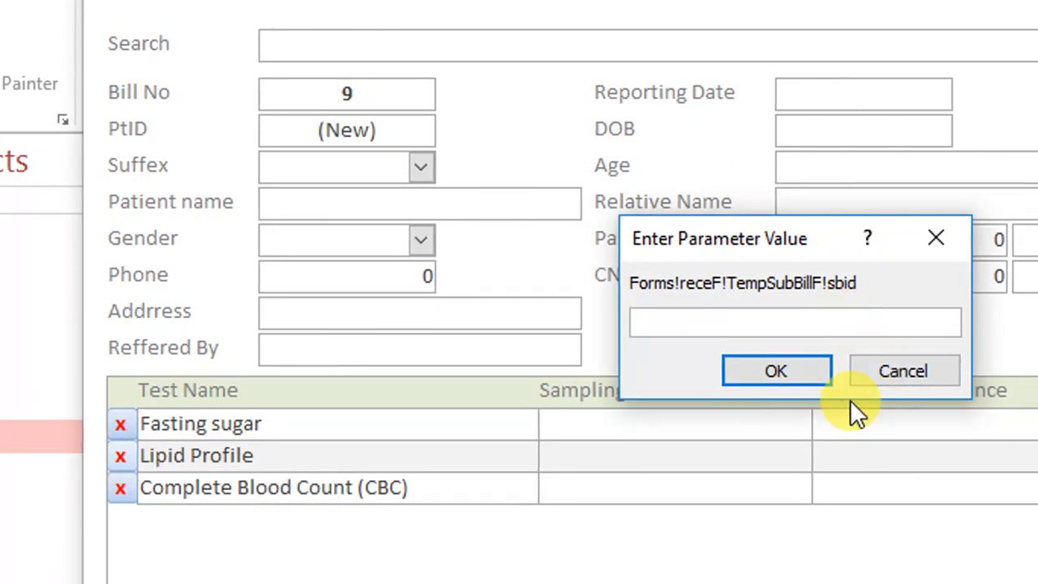
pyautogui.click(806, 368)
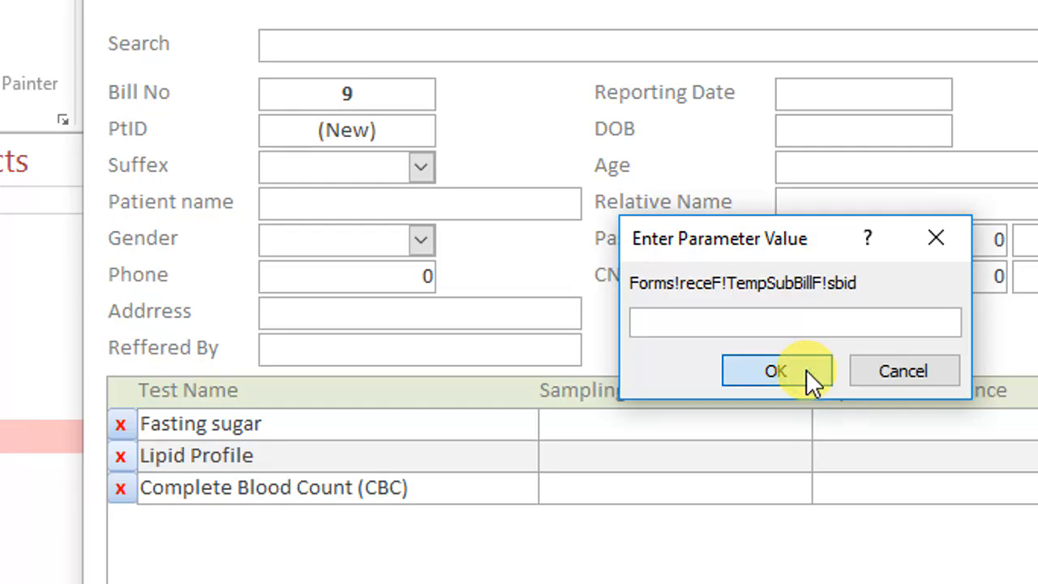
pyautogui.click(806, 369)
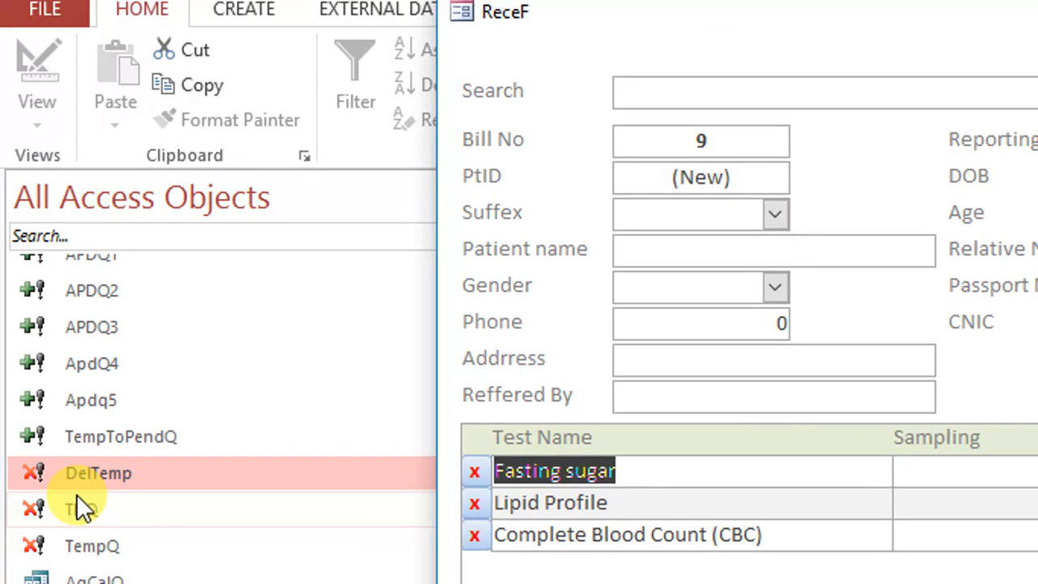
# Delete all records from the TempSubBillT table and refresh the ReceF form
pyautogui.scroll(4, 158, 454)
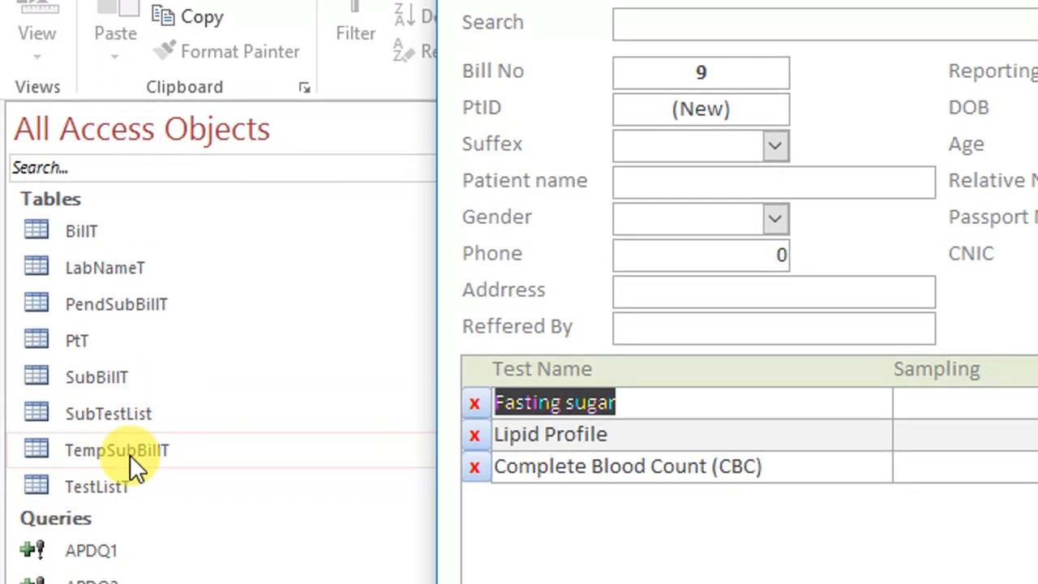
pyautogui.doubleClick(129, 470)
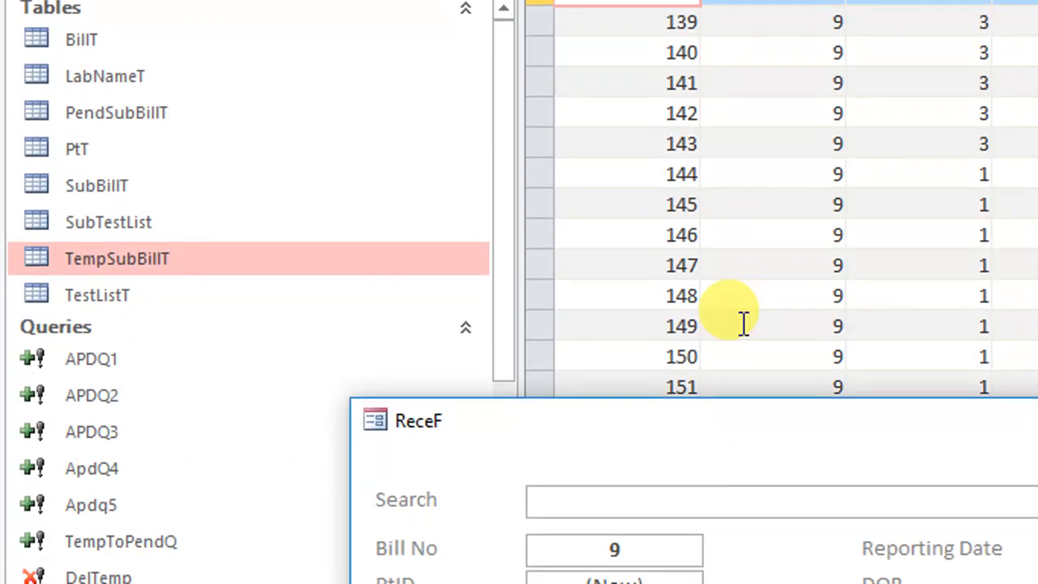
pyautogui.click(800, 392)
pyautogui.hotkey('ctrl', 'a')
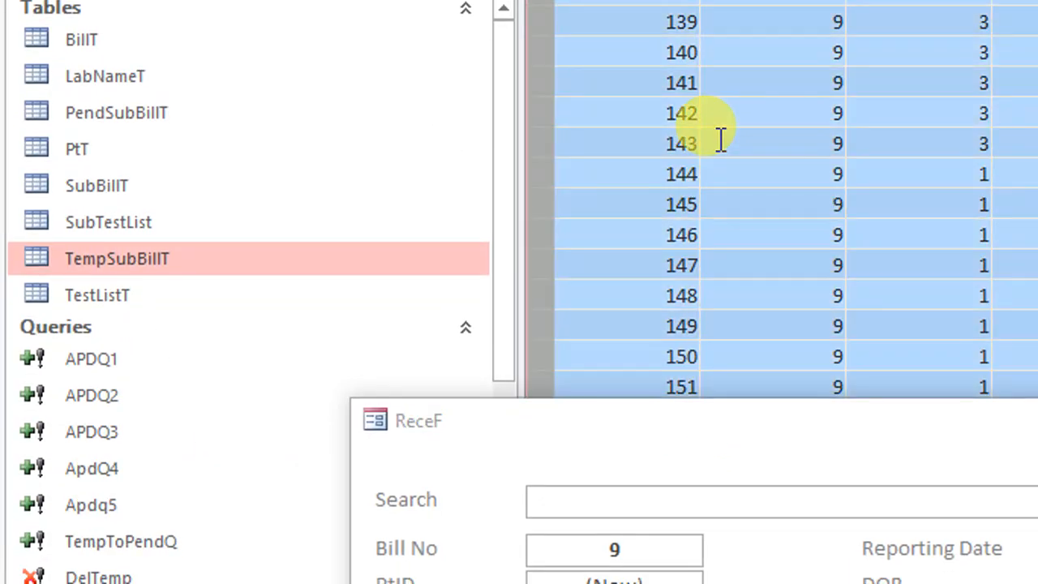
pyautogui.press('Delete')
pyautogui.moveTo(824, 409); pyautogui.dragTo(875, 269)
pyautogui.moveTo(874, 233); pyautogui.dragTo(786, 86)
pyautogui.click(841, 157)
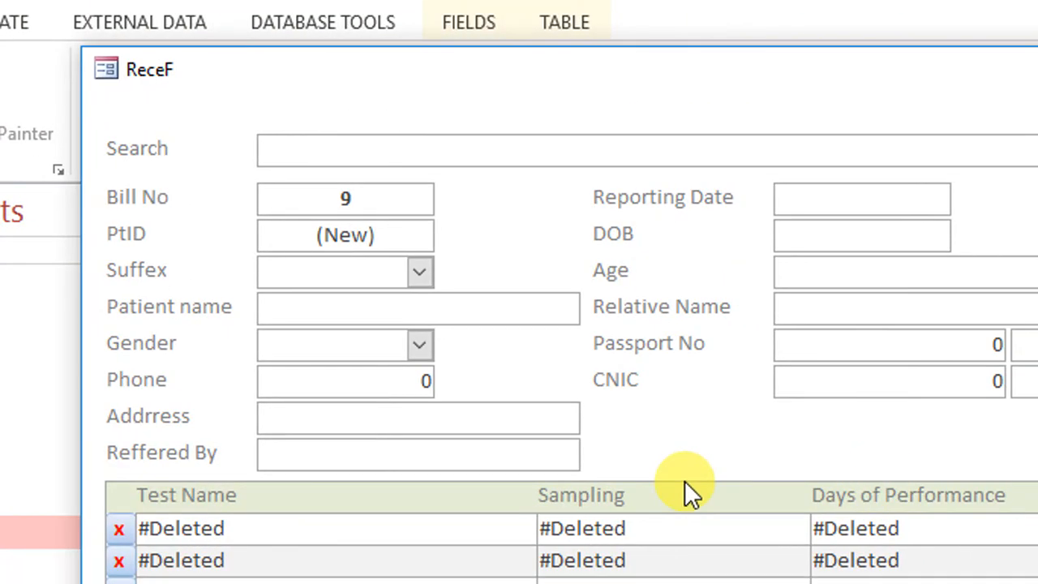
pyautogui.press('F5')
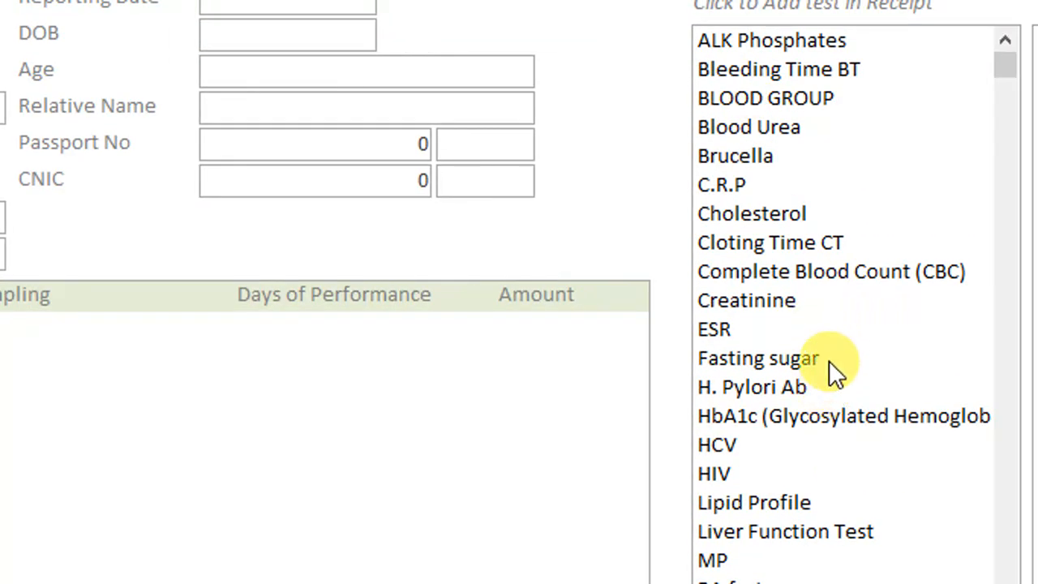
# Add Complete Blood Count (CBC) to the receipt and open the TestListT table to check its columns
pyautogui.click(796, 268)
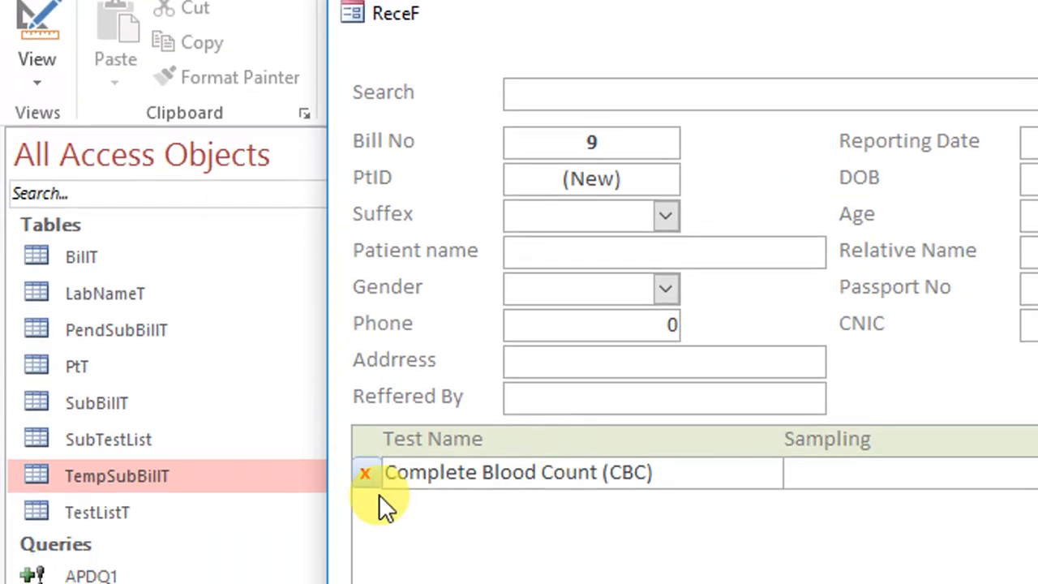
pyautogui.click(145, 331)
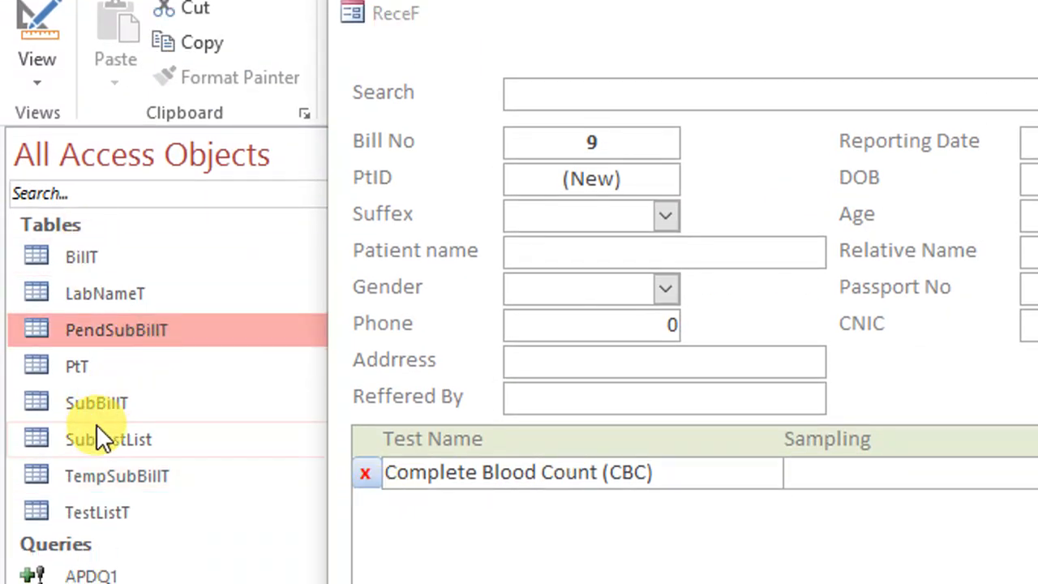
pyautogui.doubleClick(119, 495)
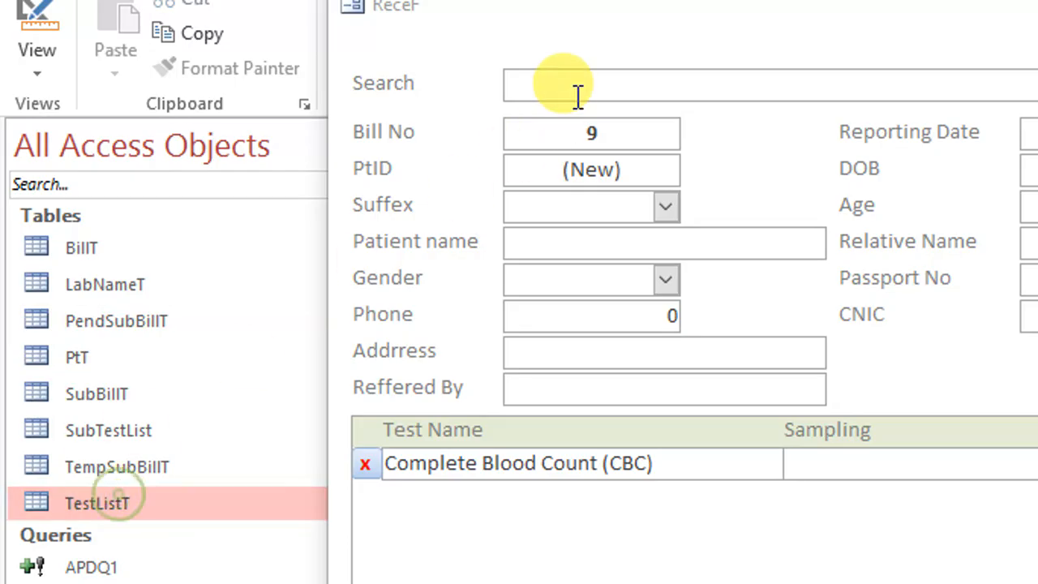
pyautogui.moveTo(673, 7); pyautogui.dragTo(665, 493)
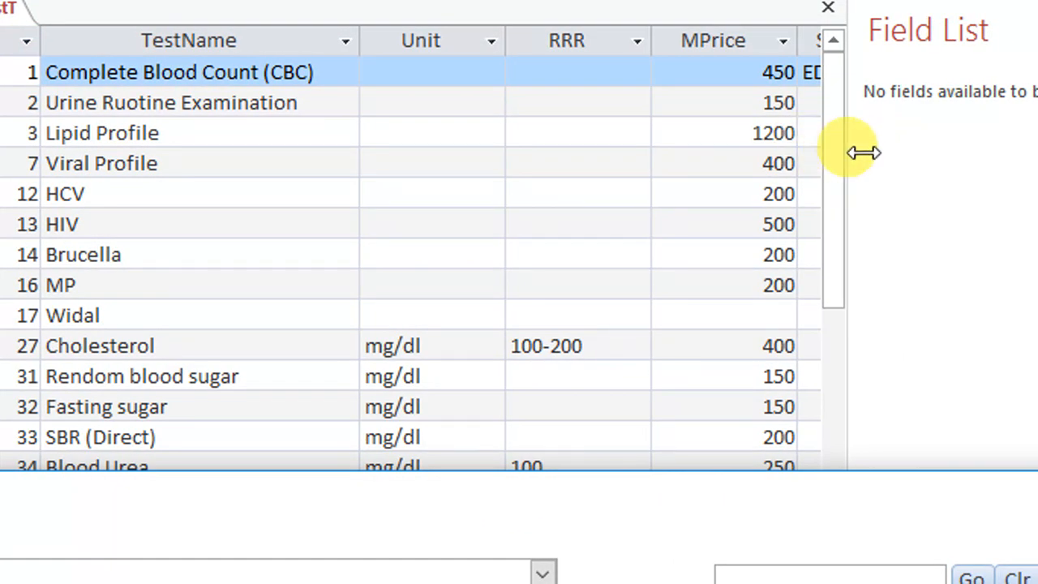
pyautogui.moveTo(861, 153); pyautogui.dragTo(1015, 149)
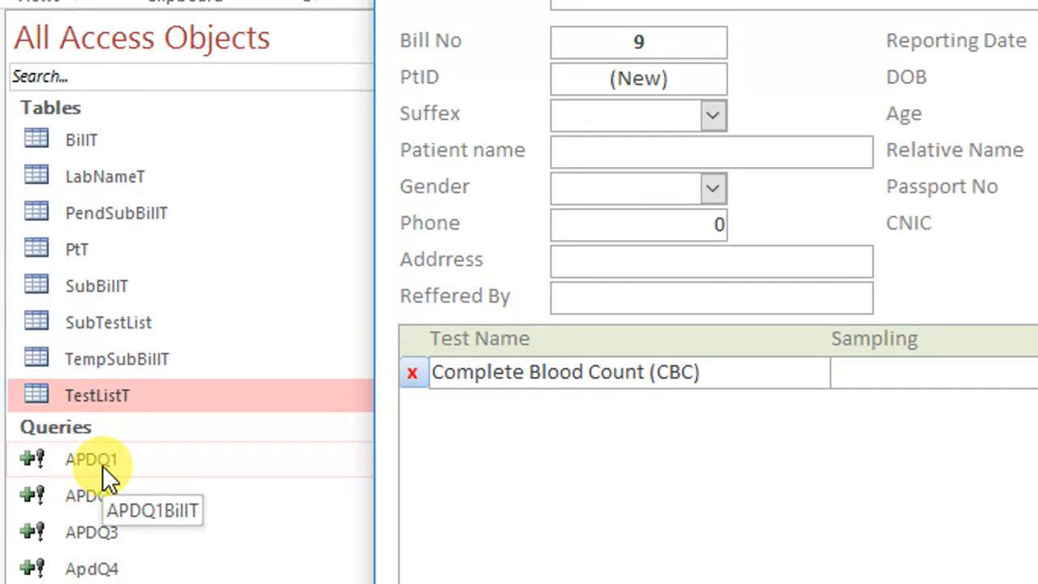
# Open the APDQ2 append query in design view and review its fields and append targets
pyautogui.rightClick(67, 493)
pyautogui.click(142, 548)
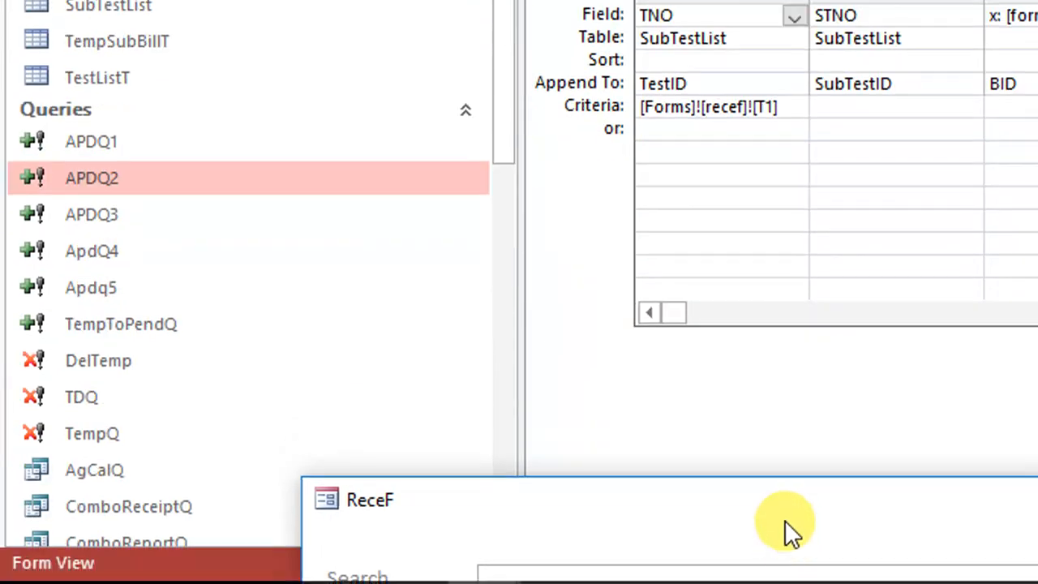
pyautogui.moveTo(784, 521); pyautogui.dragTo(891, 298)
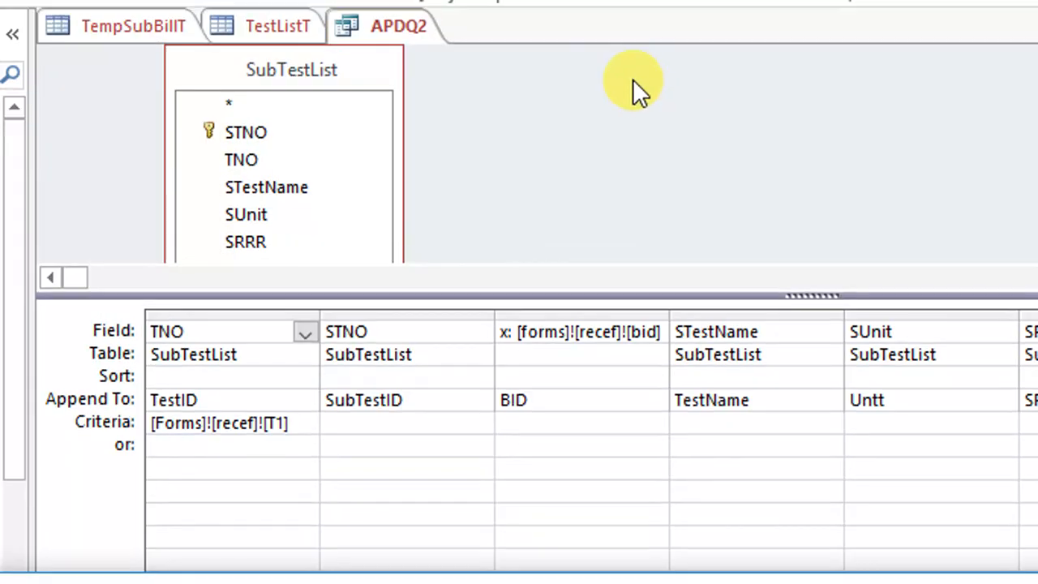
pyautogui.moveTo(458, 306); pyautogui.dragTo(441, 382)
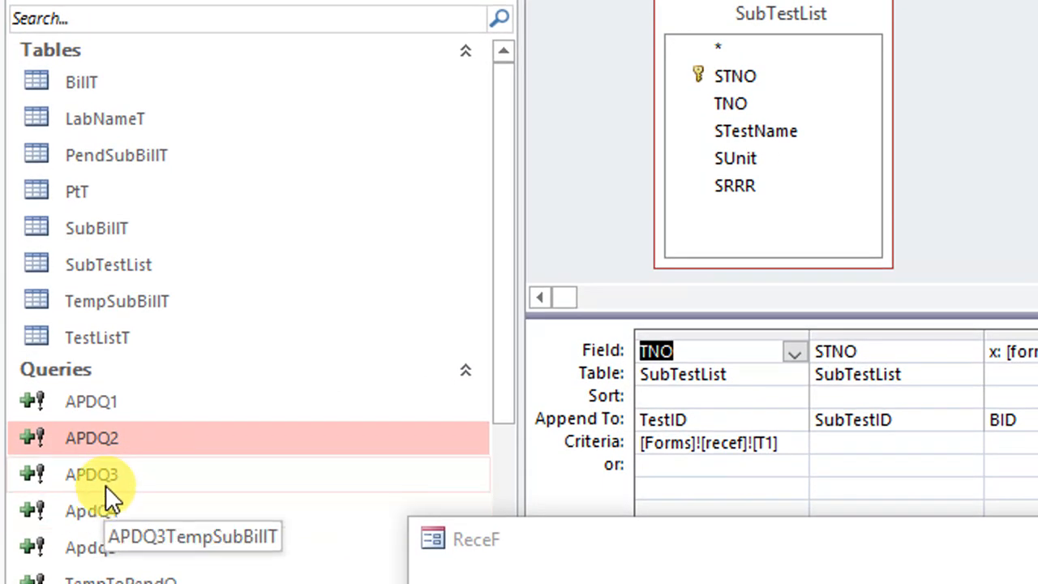
# Open the APDQ3 append query in design view and add TestListT's Sampling and Dysss fields to its grid
pyautogui.rightClick(109, 475)
pyautogui.click(247, 154)
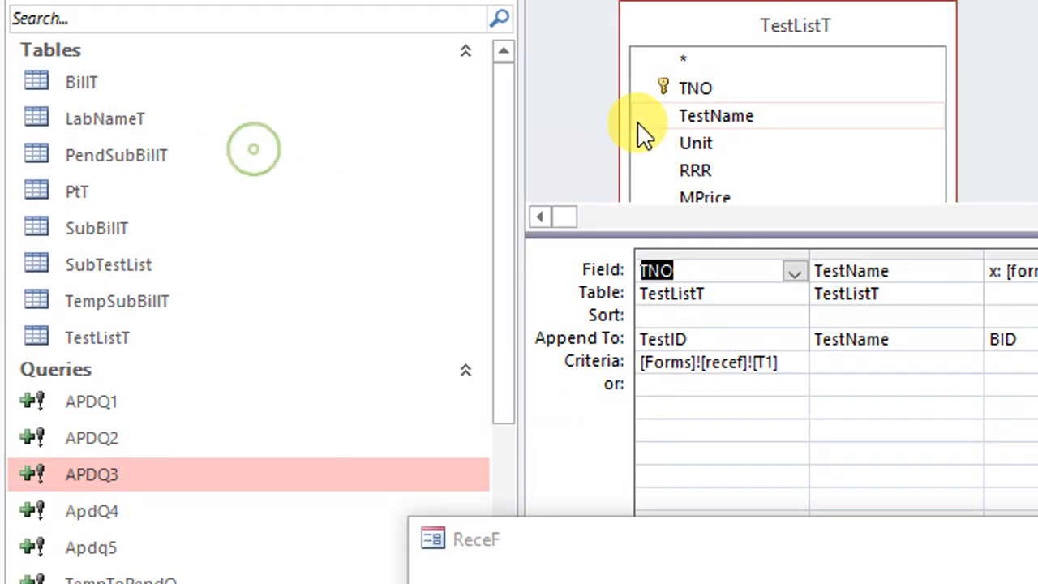
pyautogui.moveTo(993, 235); pyautogui.dragTo(987, 349)
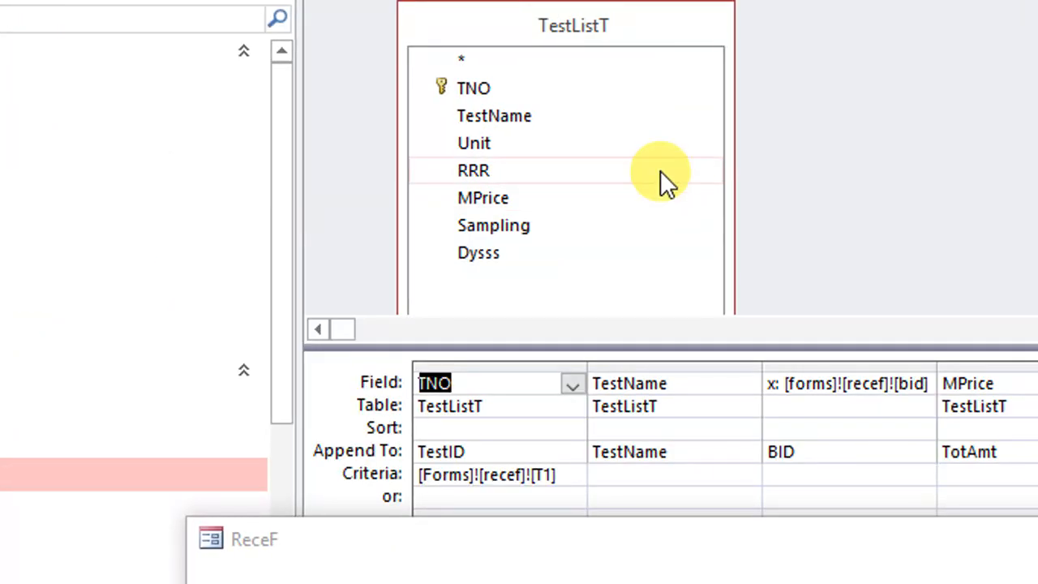
pyautogui.doubleClick(515, 226)
pyautogui.doubleClick(500, 255)
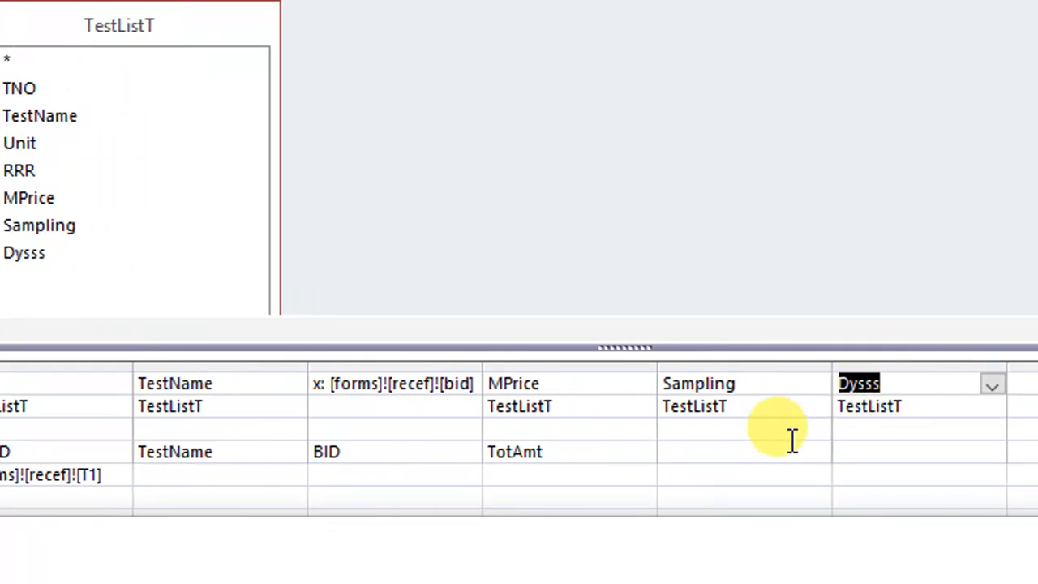
# Set APDQ3 to append the Sampling field to smpling and the Dysss field to dys
pyautogui.click(769, 451)
pyautogui.click(817, 452)
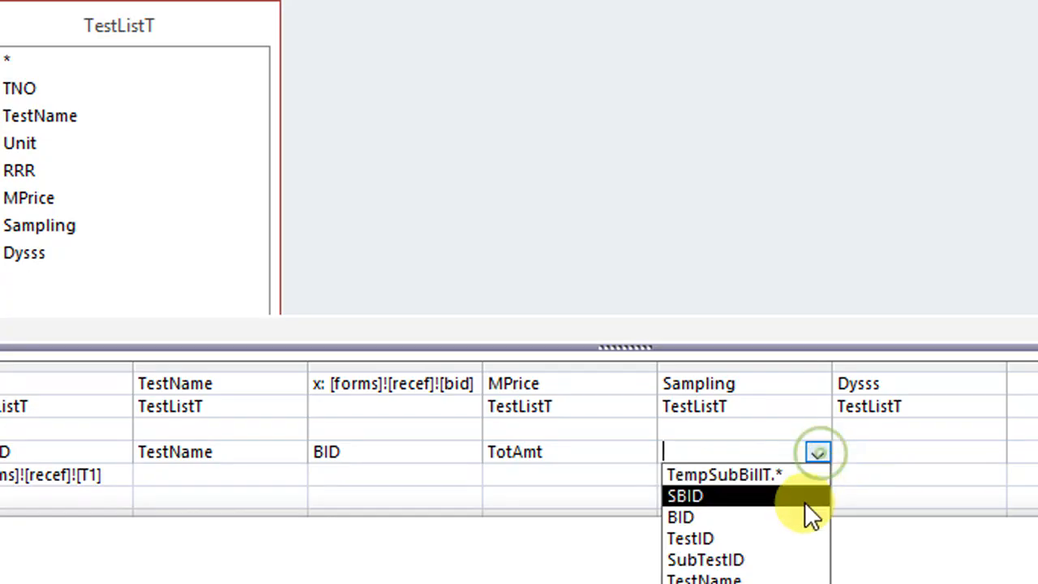
pyautogui.click(746, 505)
pyautogui.click(929, 231)
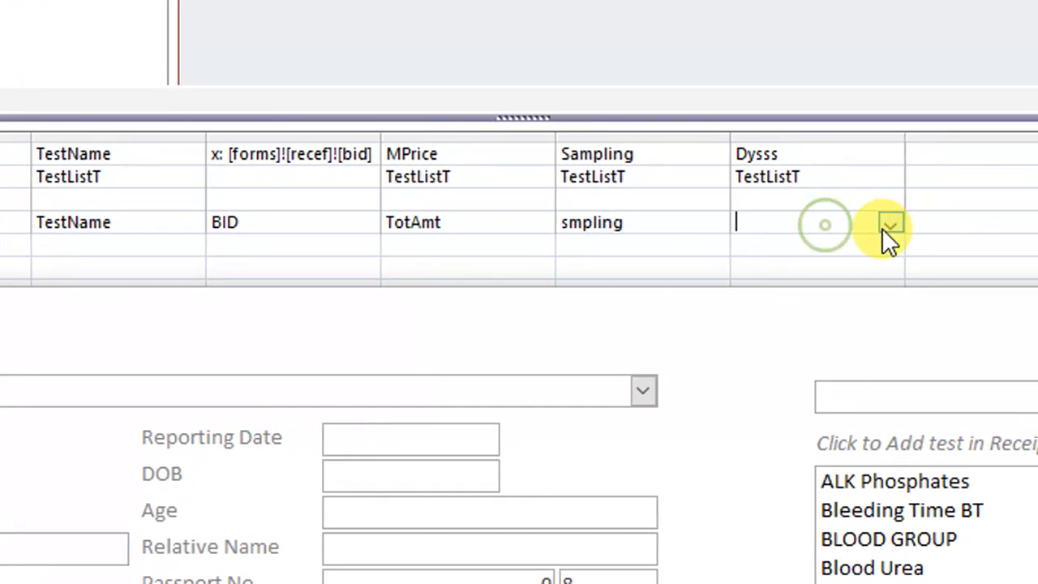
pyautogui.click(993, 230)
pyautogui.click(774, 522)
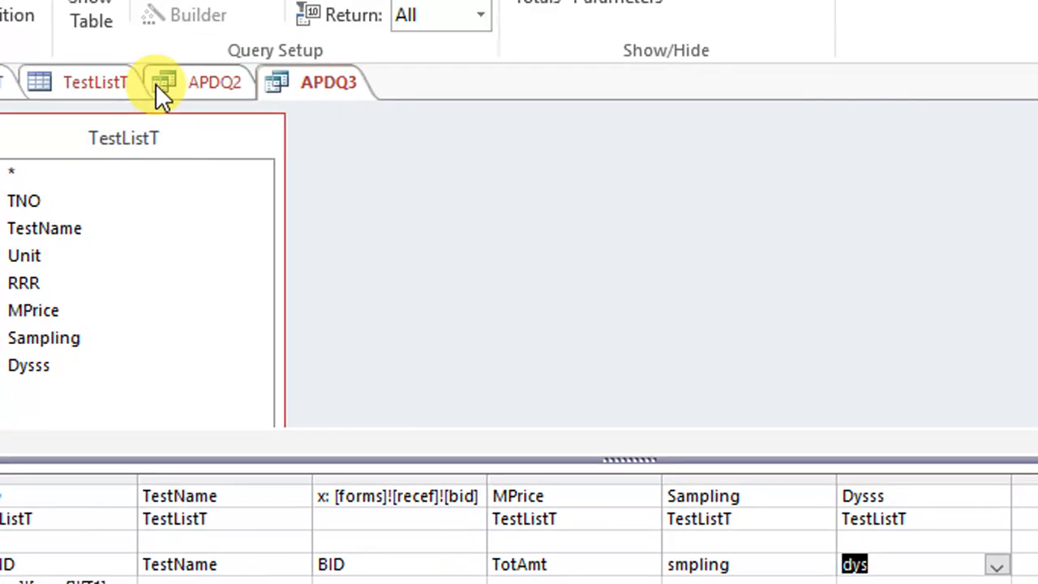
# Save and close APDQ3, and close the APDQ2 query and the TestListT and TempSubBillT tables
pyautogui.rightClick(327, 86)
pyautogui.click(371, 101)
pyautogui.rightClick(354, 88)
pyautogui.click(407, 154)
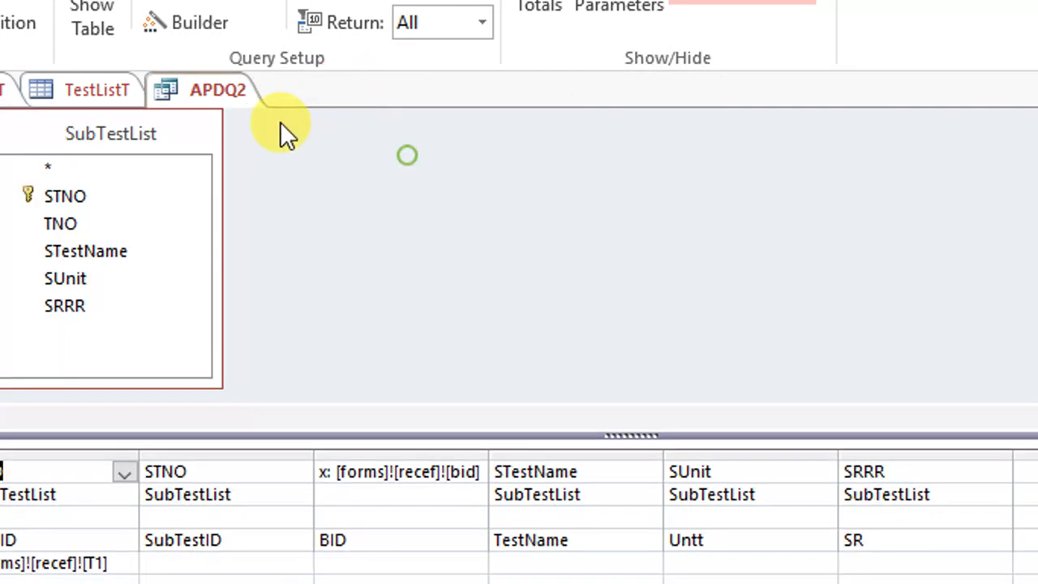
pyautogui.rightClick(218, 87)
pyautogui.click(284, 145)
pyautogui.rightClick(104, 95)
pyautogui.click(172, 154)
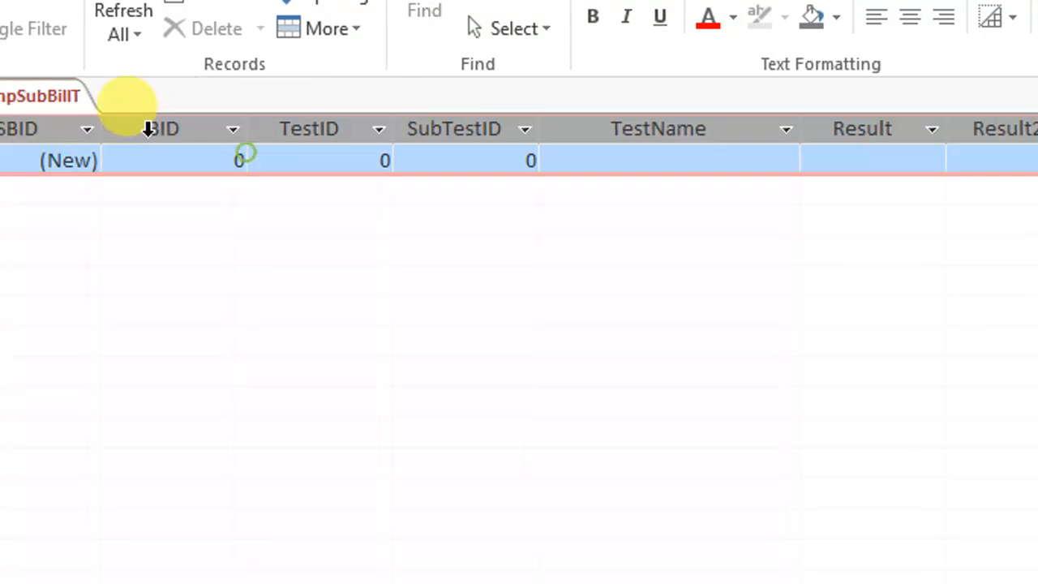
pyautogui.rightClick(21, 96)
pyautogui.click(221, 143)
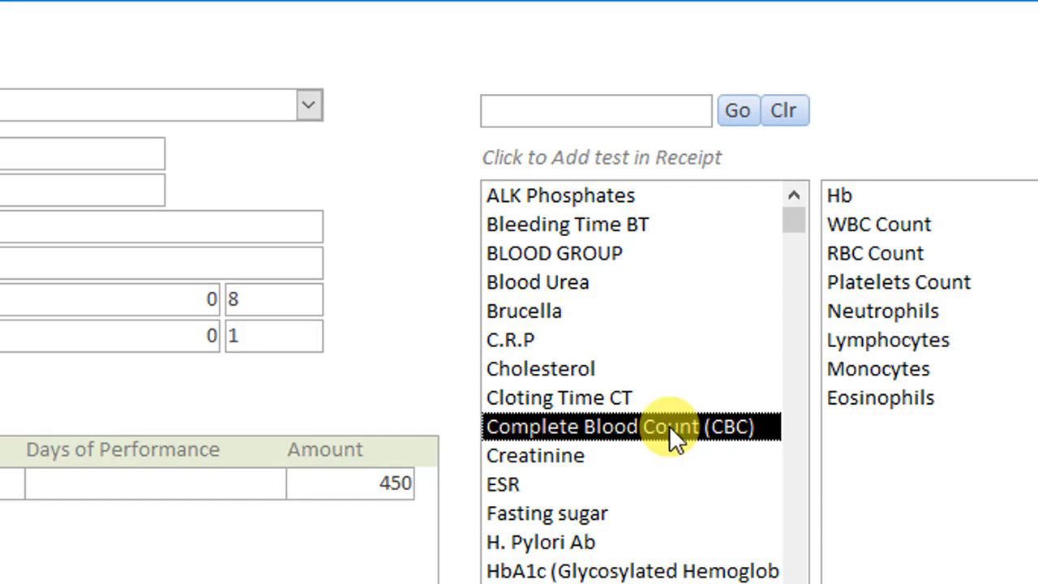
# Add Complete Blood Count (CBC) to the receipt again and check the new row's Sampling and Days of Performance values
pyautogui.click(670, 427)
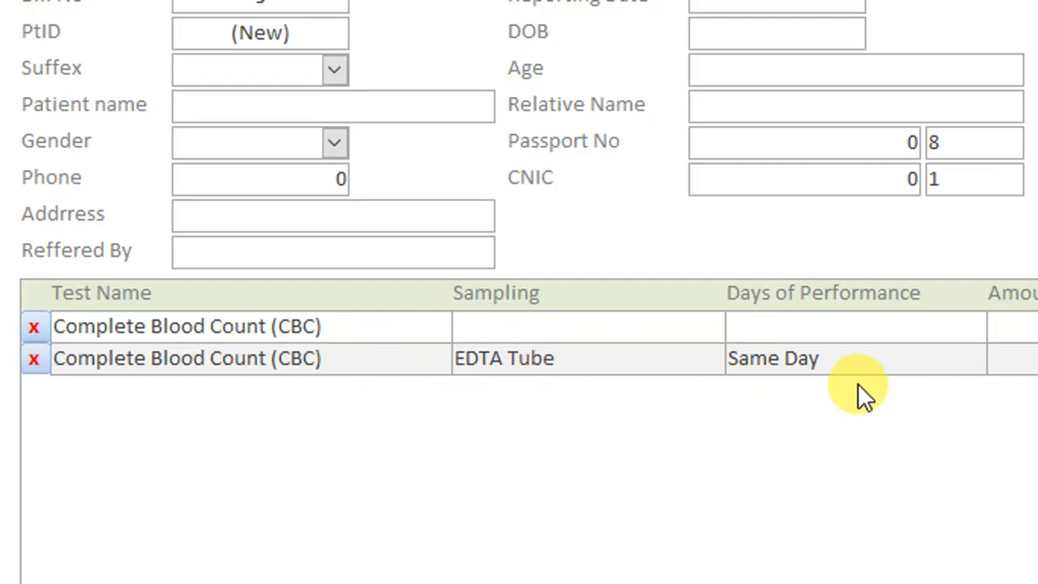
pyautogui.moveTo(862, 362); pyautogui.dragTo(732, 370)
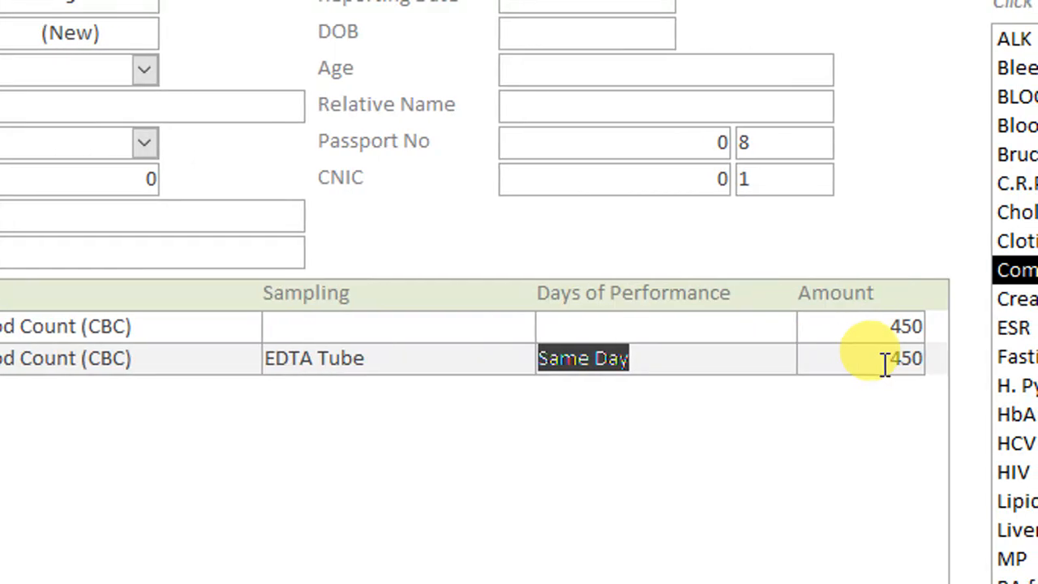
# Close the ReceF form and open the DelTemp delete query in design view
pyautogui.doubleClick(989, 363)
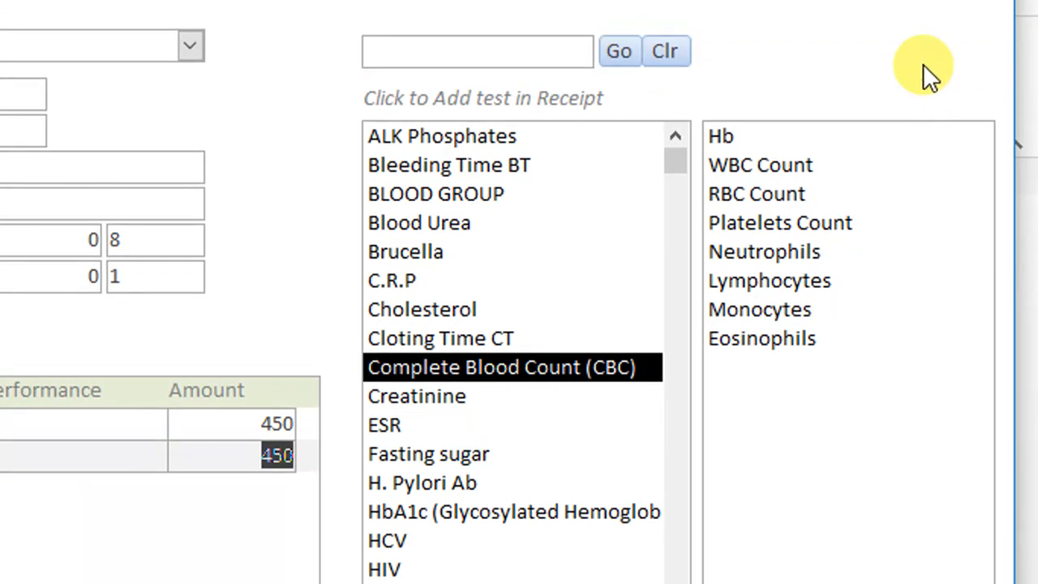
pyautogui.rightClick(519, 31)
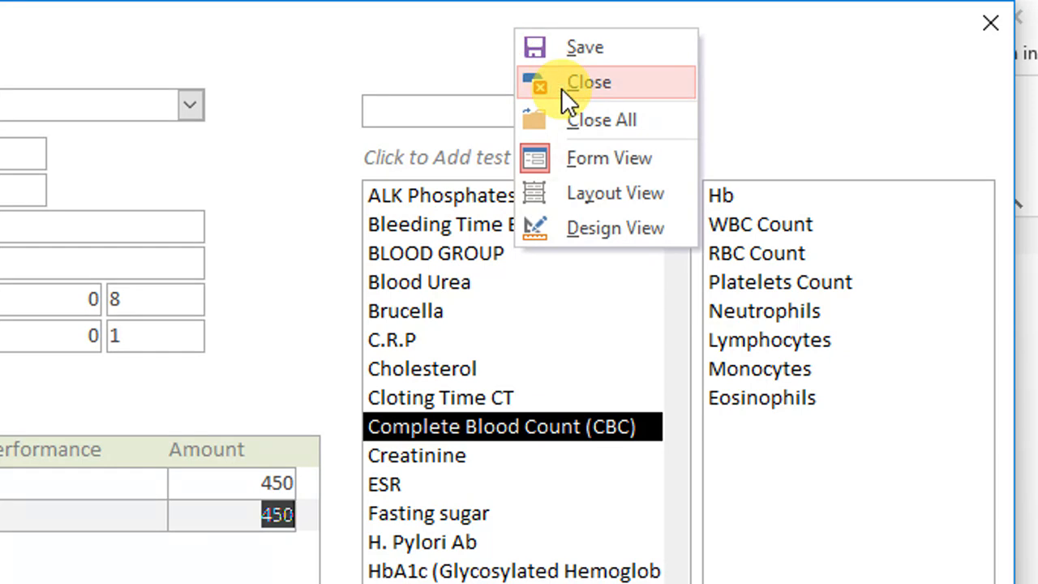
pyautogui.click(561, 89)
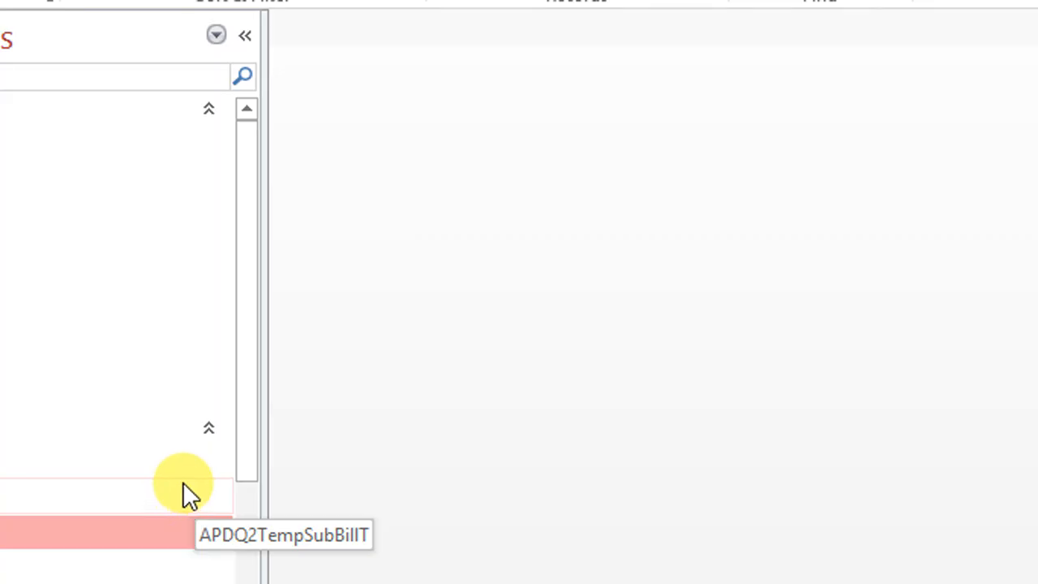
pyautogui.scroll(-1, 182, 485)
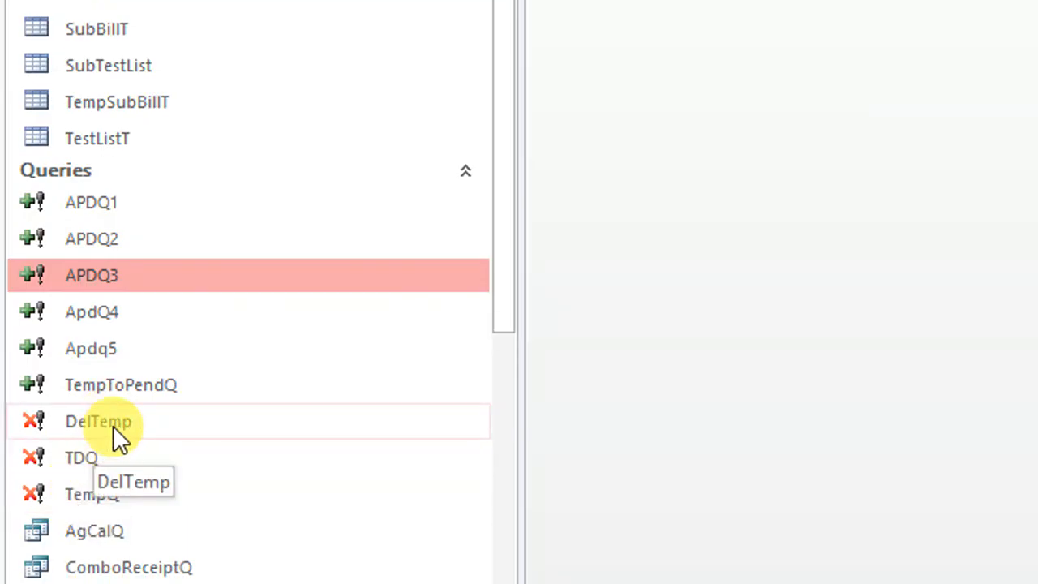
pyautogui.rightClick(111, 425)
pyautogui.click(250, 111)
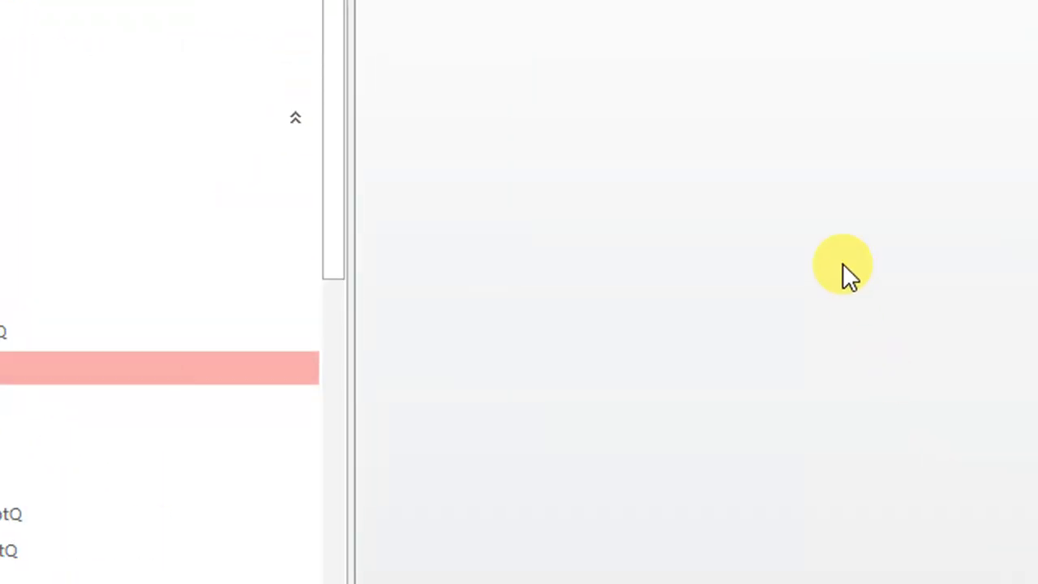
pyautogui.moveTo(332, 560)
pyautogui.click(487, 451)
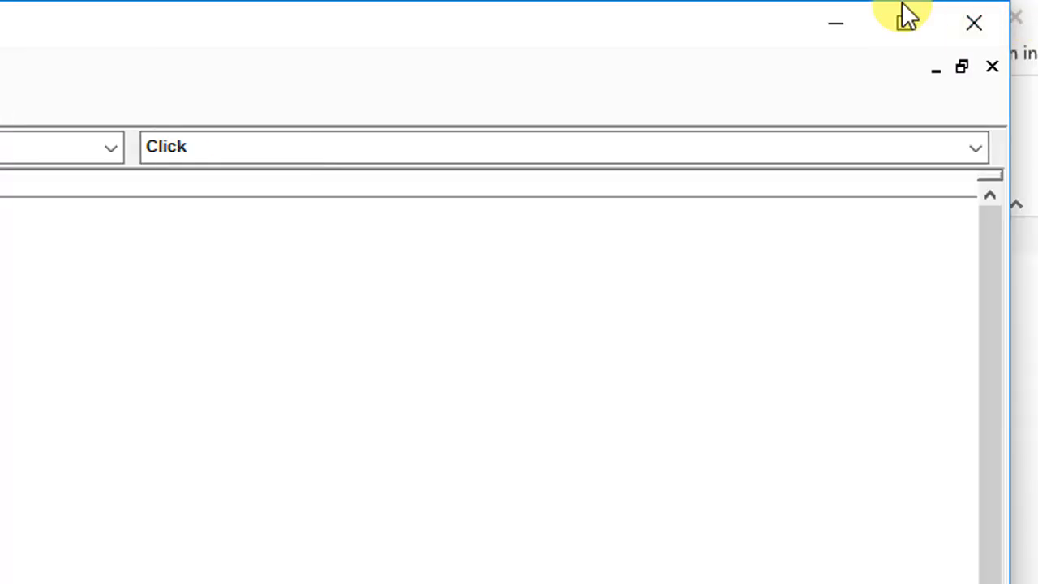
pyautogui.click(835, 22)
pyautogui.rightClick(111, 351)
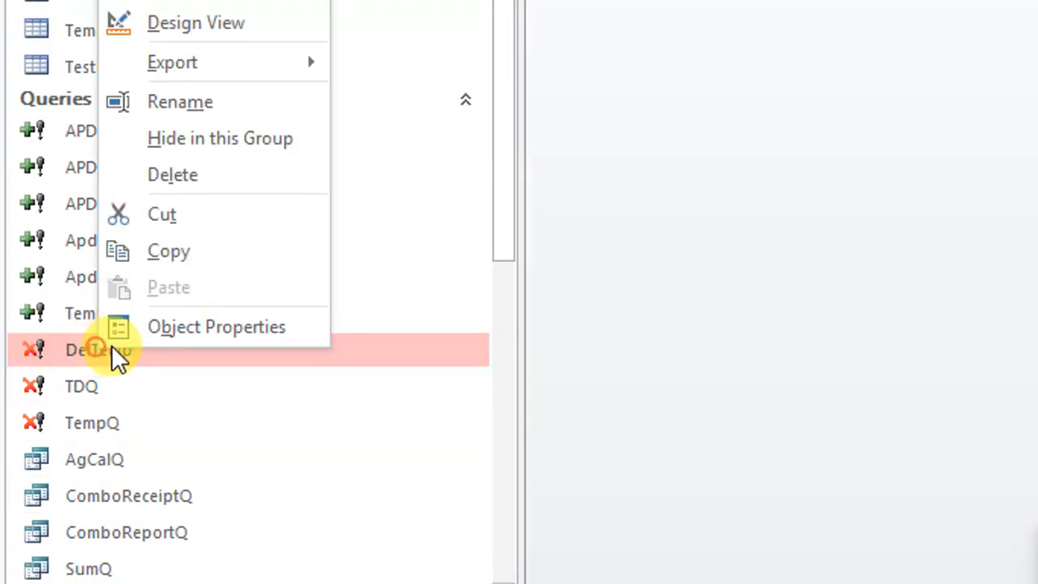
pyautogui.click(199, 23)
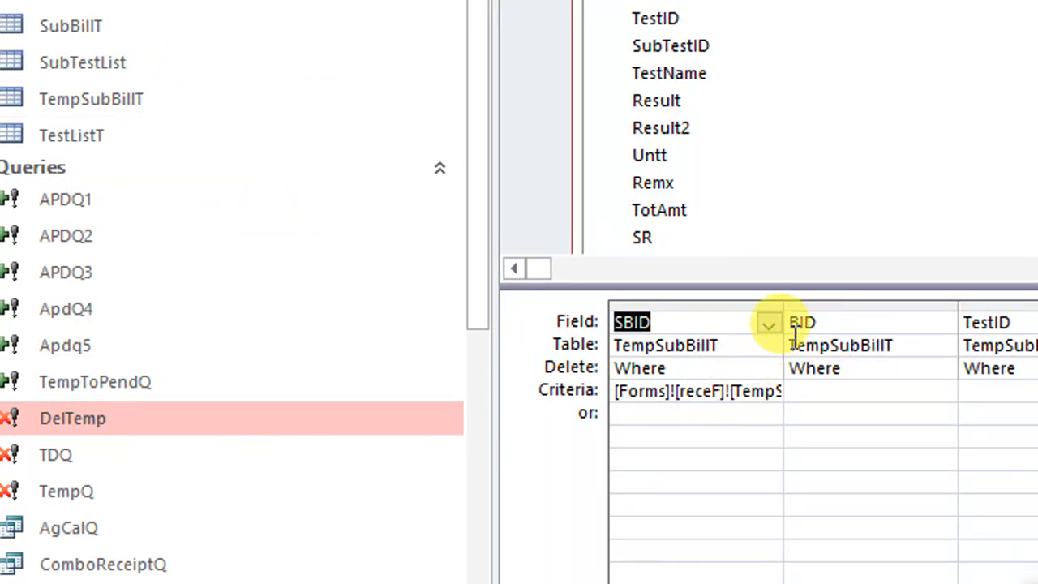
# Change DelTemp's SBID criterion to [Forms]![receF]![recTempSubBillF]![sbid], and save and close the query
pyautogui.moveTo(785, 305); pyautogui.dragTo(985, 316)
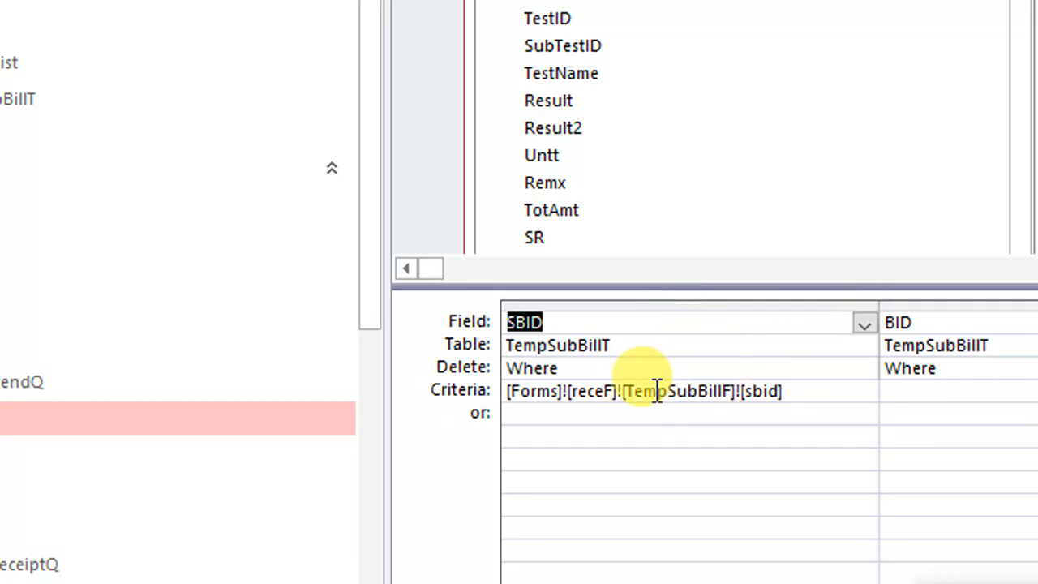
pyautogui.click(631, 392)
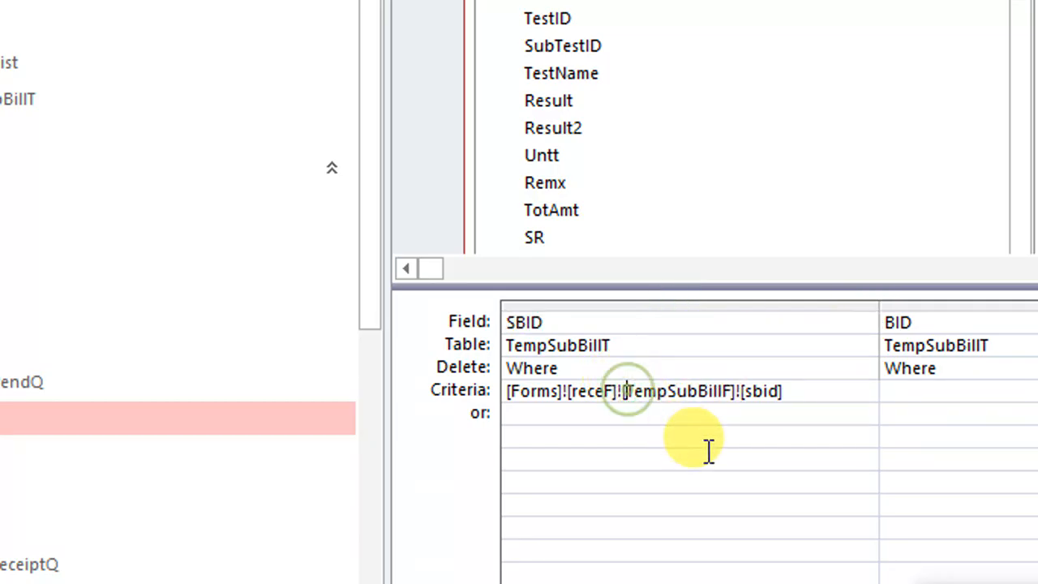
pyautogui.scroll(-5, 271, 515)
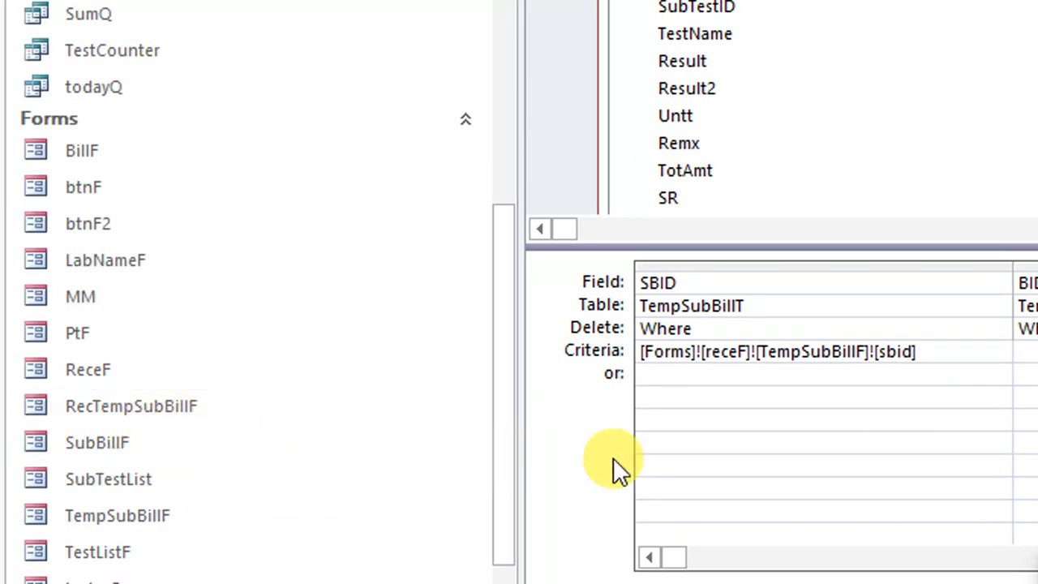
pyautogui.write('rec')
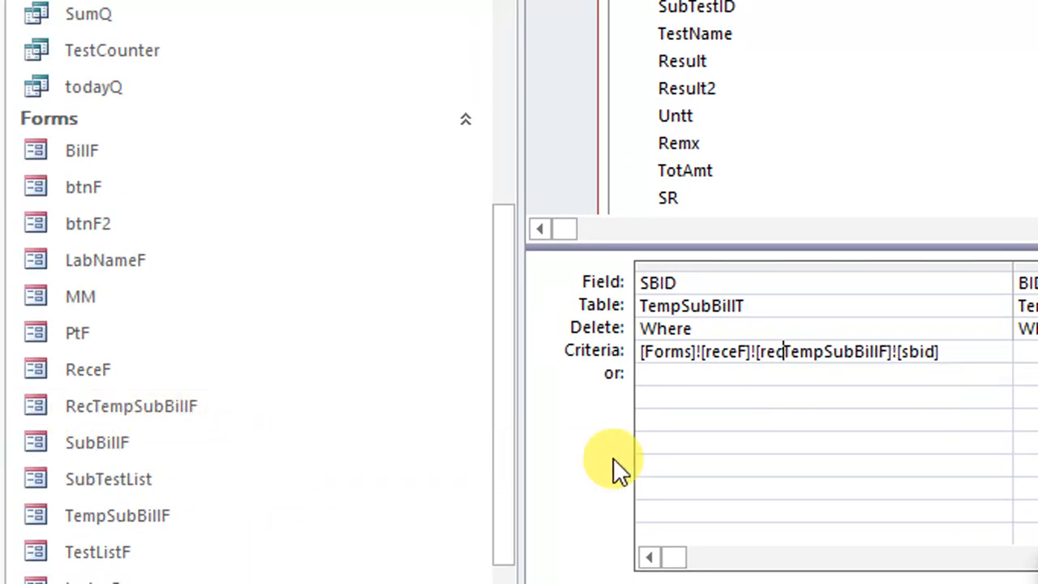
pyautogui.click(775, 515)
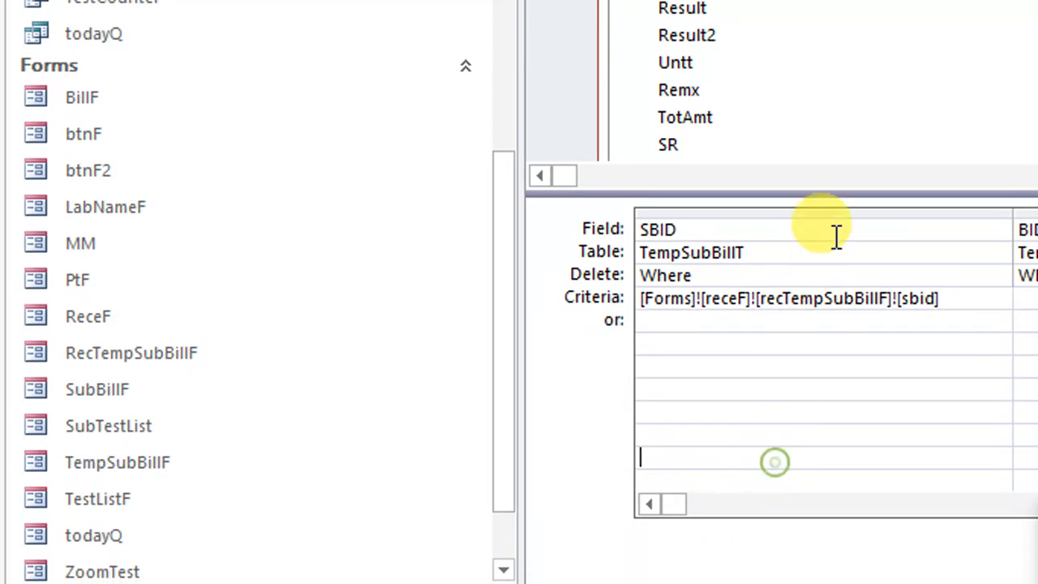
pyautogui.rightClick(606, 88)
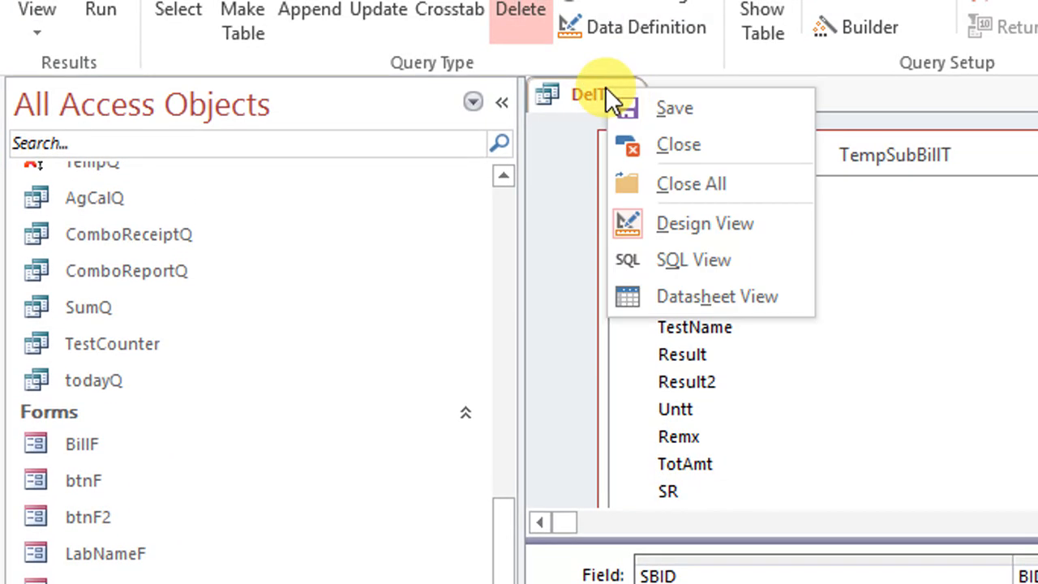
pyautogui.click(629, 105)
pyautogui.rightClick(622, 93)
pyautogui.click(693, 152)
# Reopen the ReceF form, delete the first Complete Blood Count (CBC) row, and close the form
pyautogui.scroll(-2, 235, 494)
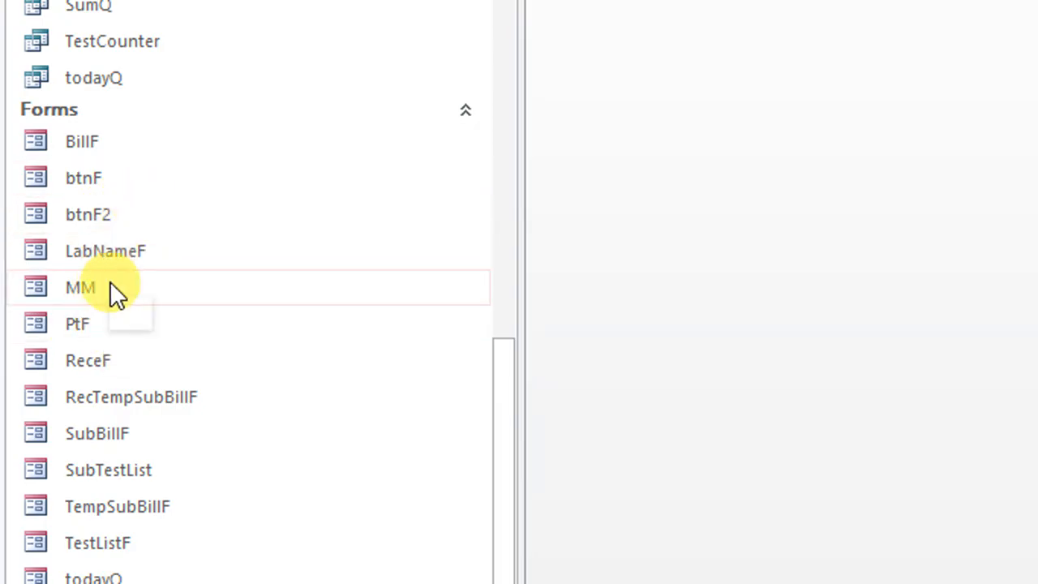
pyautogui.doubleClick(113, 362)
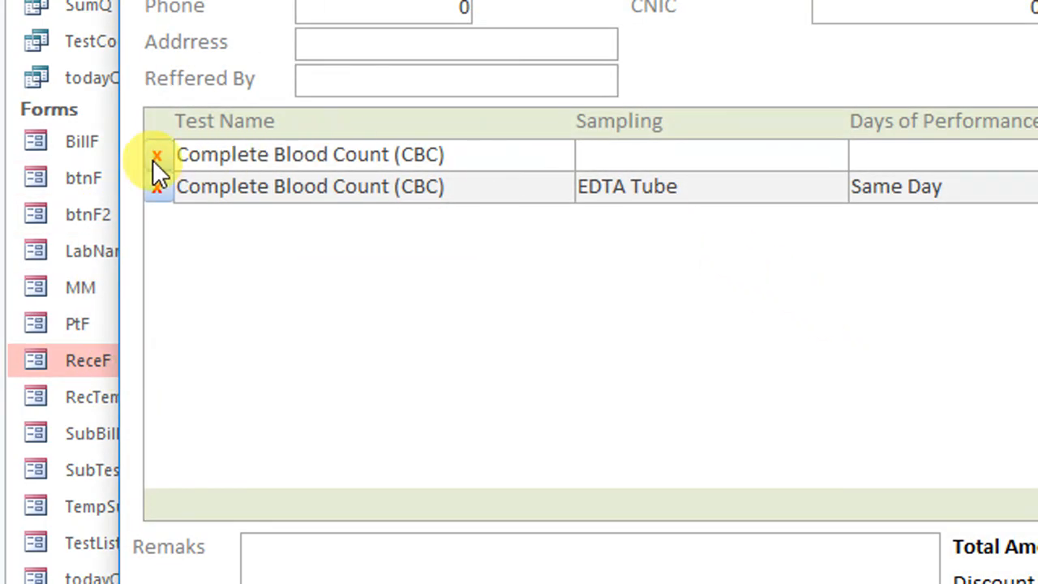
pyautogui.click(147, 157)
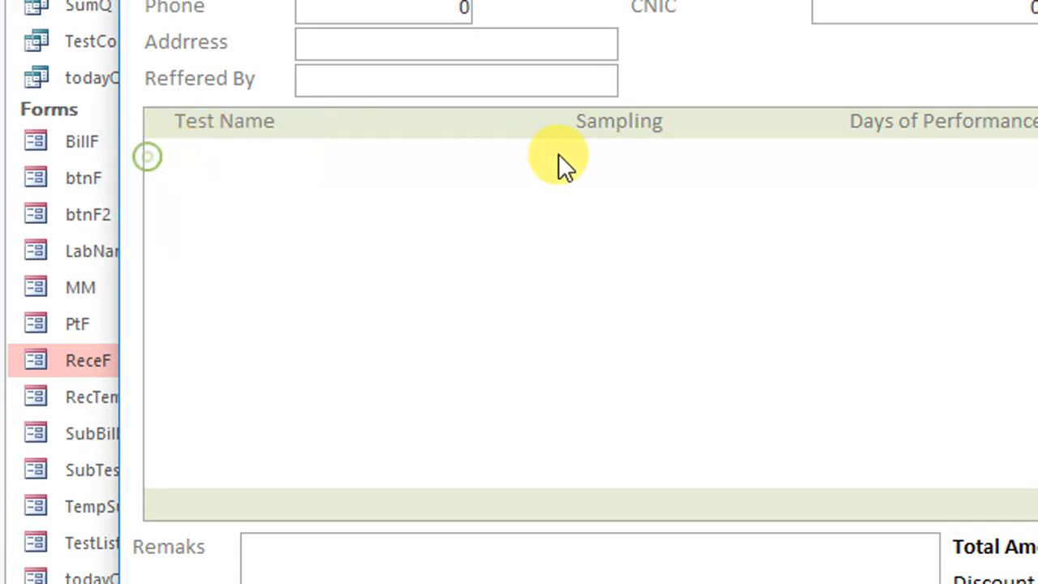
pyautogui.rightClick(804, 48)
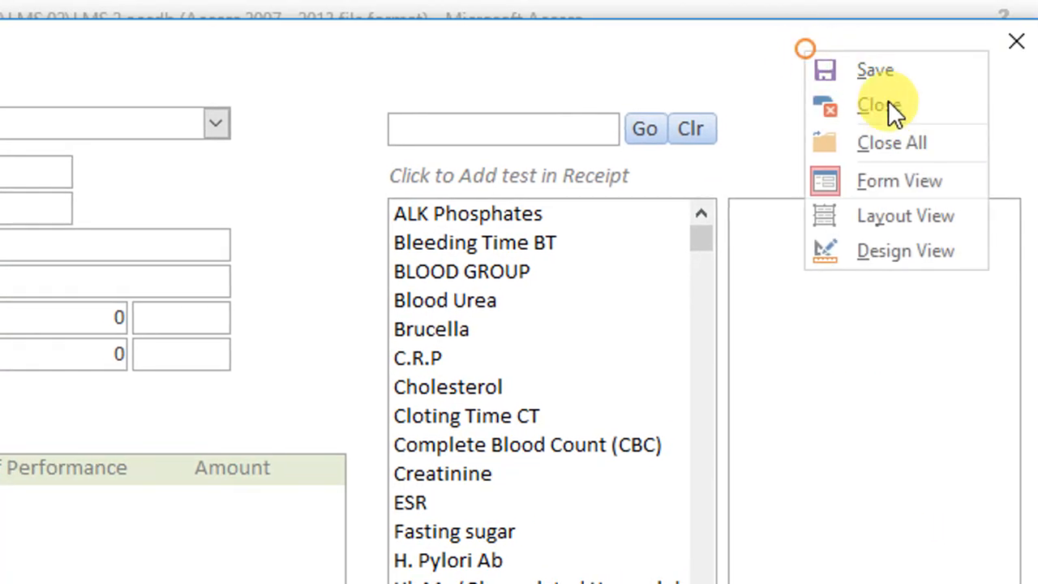
pyautogui.click(884, 104)
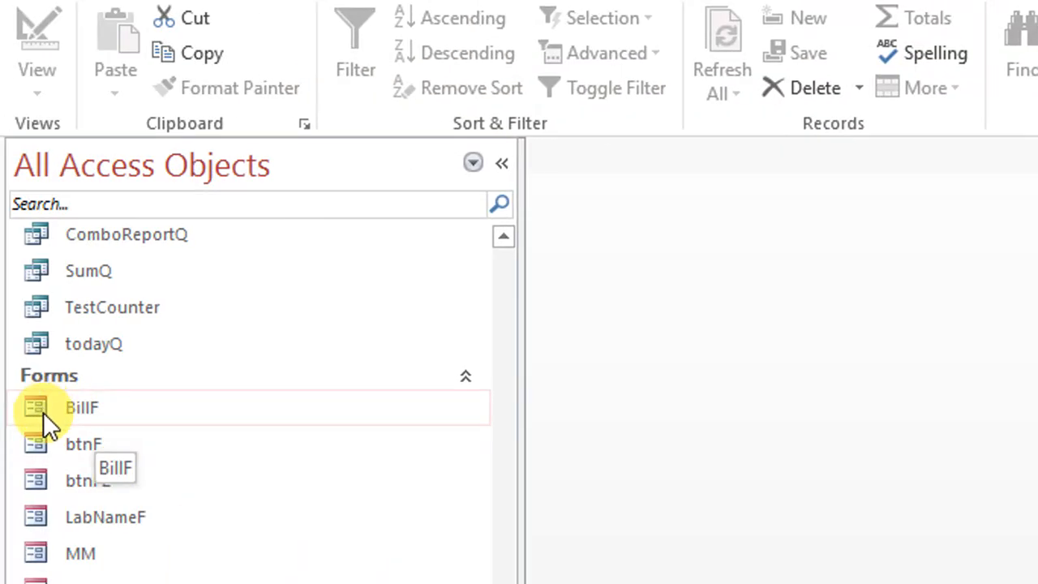
# Open the TempSubBillT table and the DelTemp query's design to check the stored records and the SBID criterion
pyautogui.scroll(6, 58, 419)
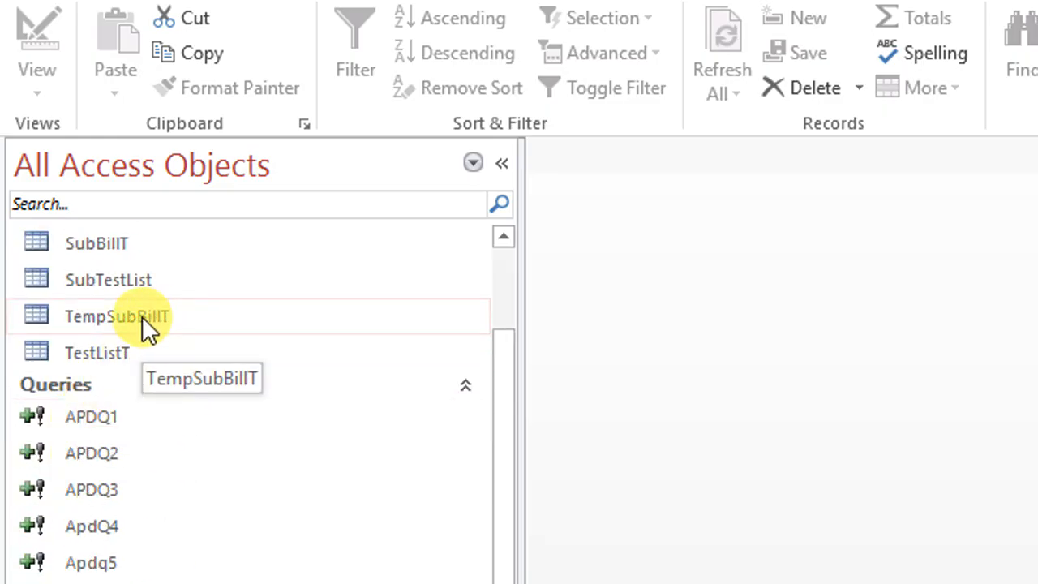
pyautogui.doubleClick(142, 316)
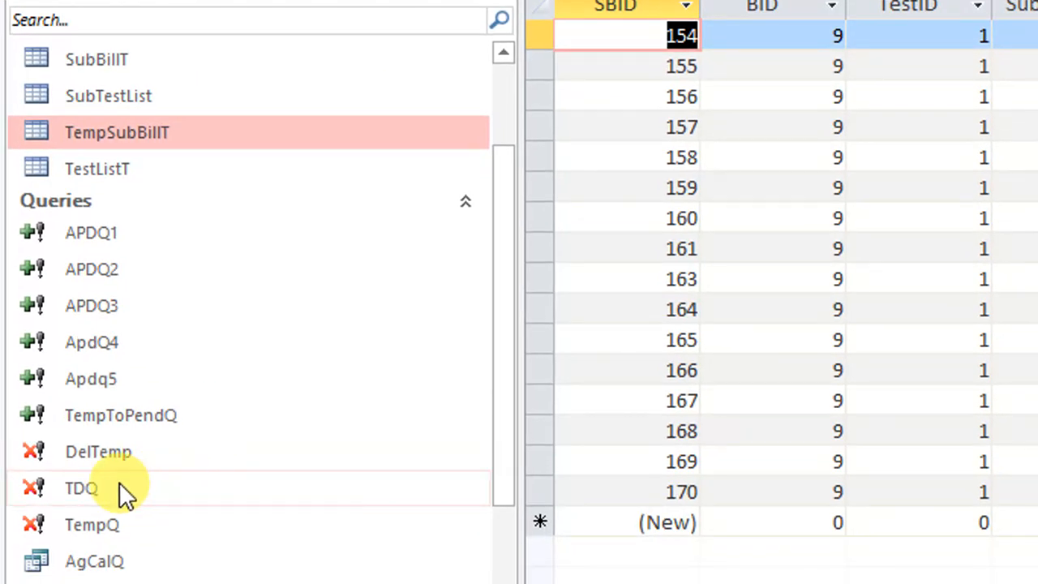
pyautogui.rightClick(135, 454)
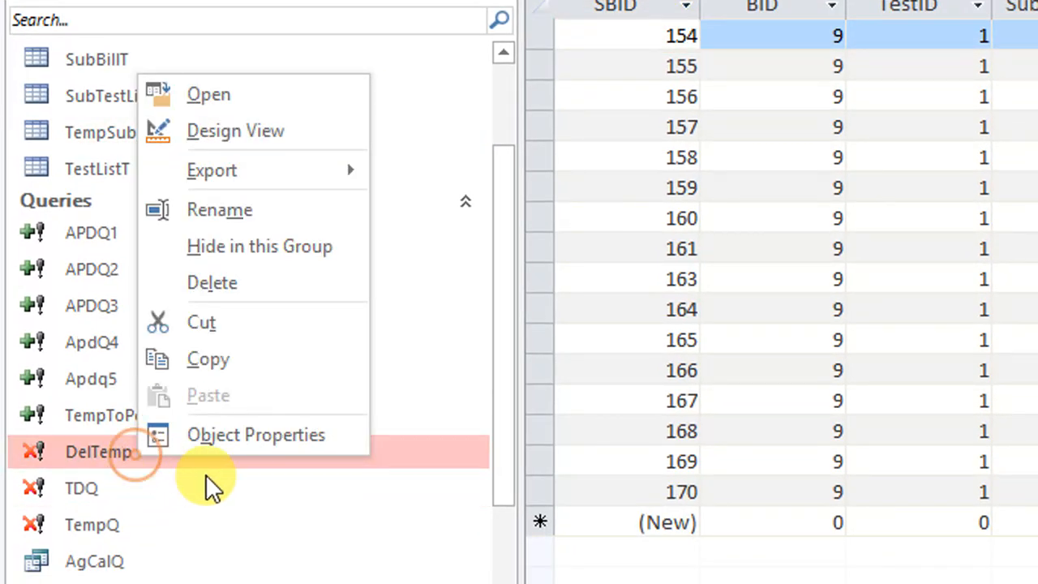
pyautogui.click(244, 130)
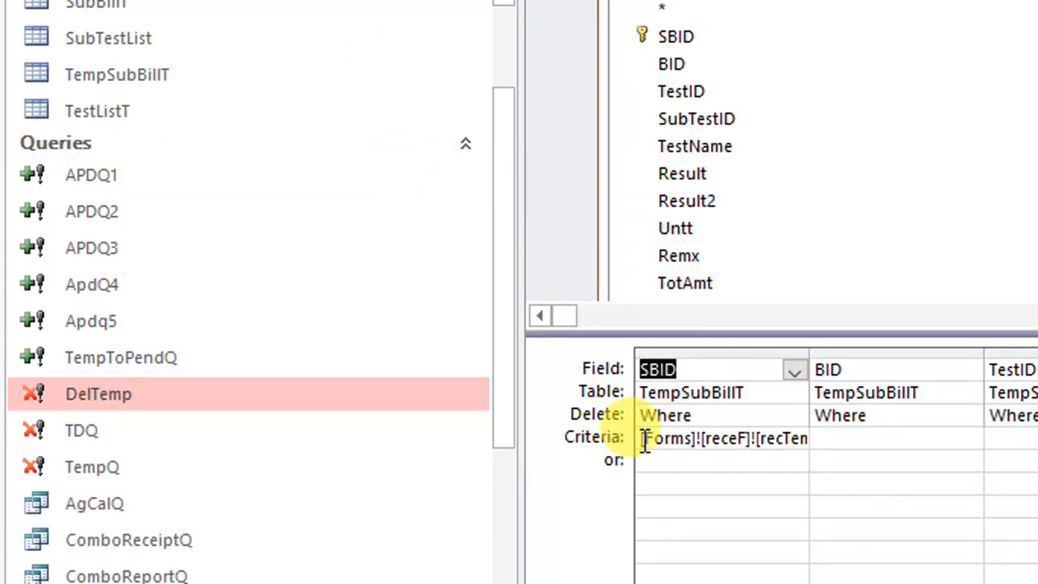
pyautogui.moveTo(643, 438); pyautogui.dragTo(853, 436)
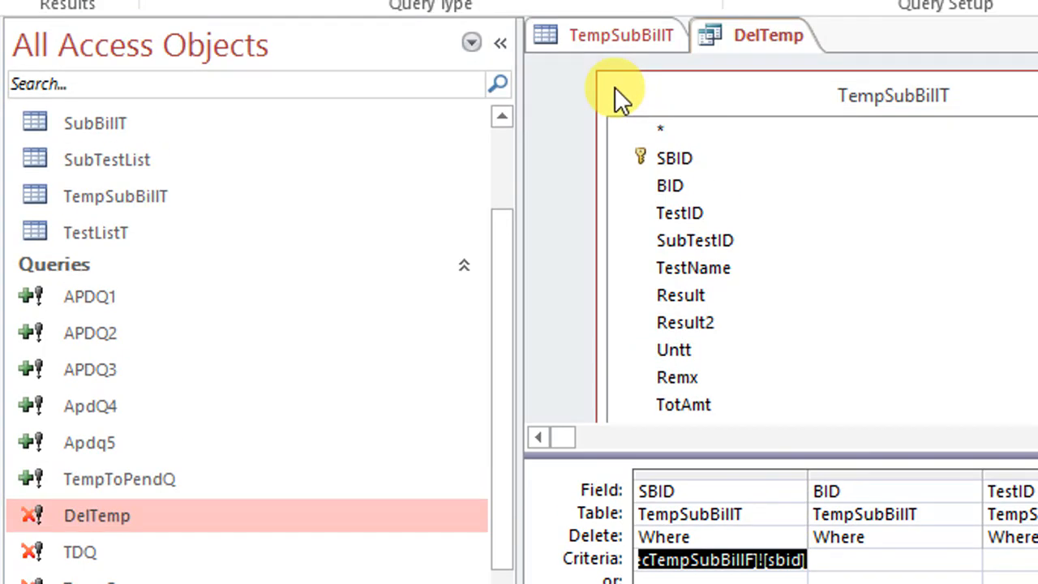
# Open the RecTempSubBillF form in design view and enlarge its Detail section
pyautogui.scroll(-4, 231, 511)
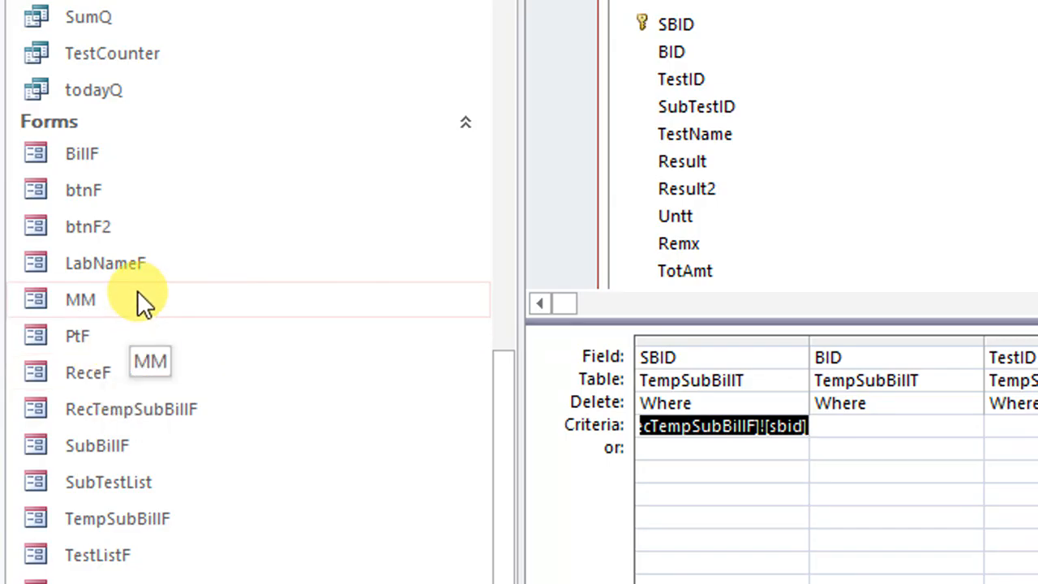
pyautogui.rightClick(142, 410)
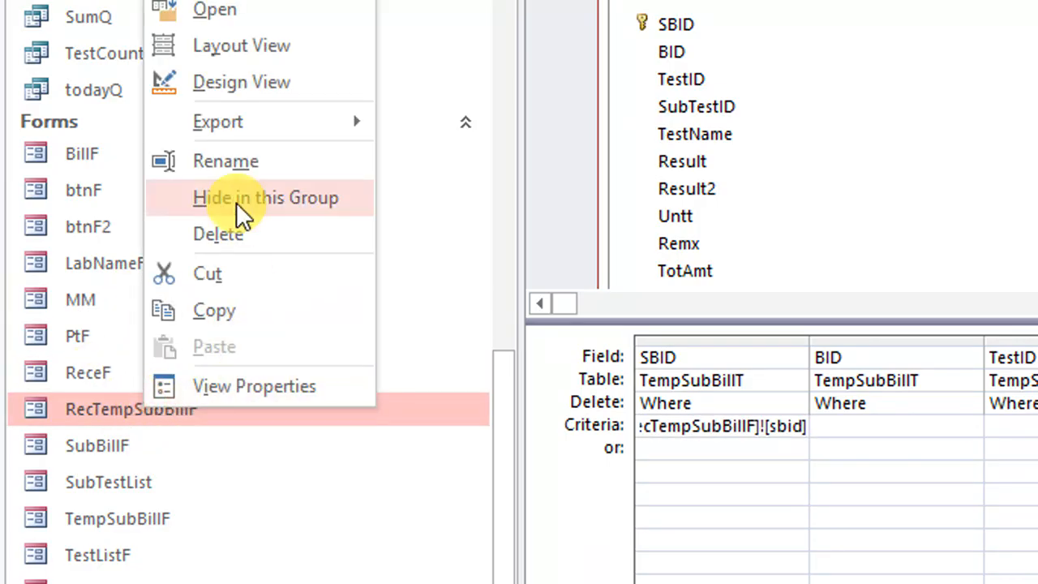
pyautogui.click(265, 85)
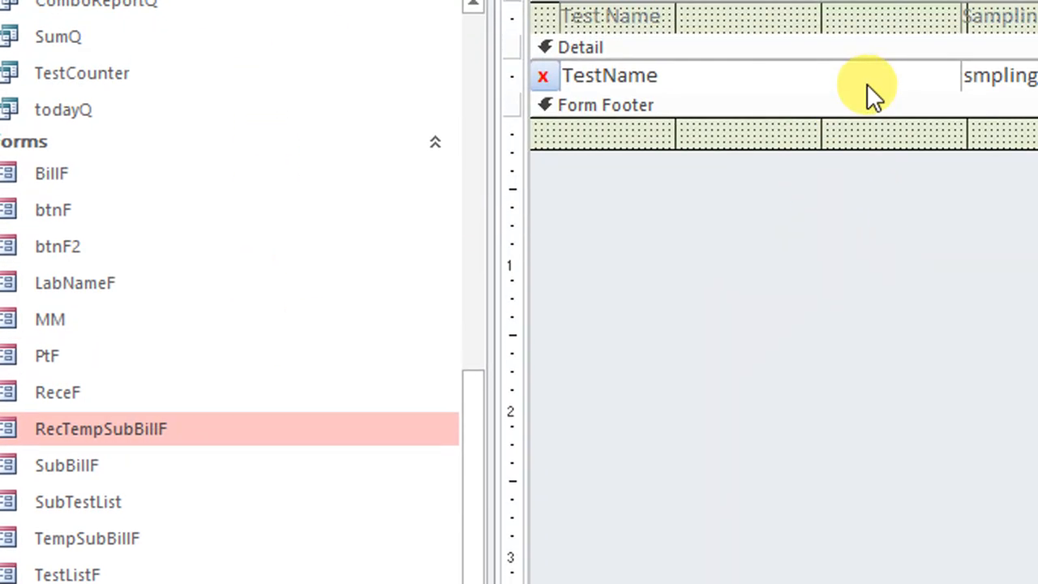
pyautogui.click(895, 115)
pyautogui.moveTo(870, 95); pyautogui.dragTo(867, 279)
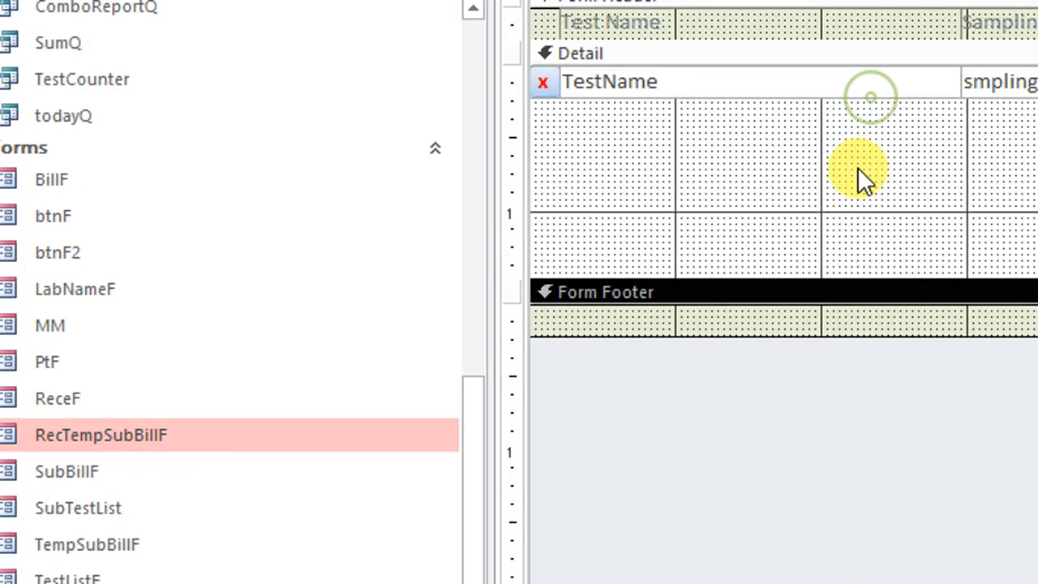
pyautogui.click(858, 167)
# Move the TestName box and the x button lower in the Detail section, and line up SBID, BID and TestID in one row
pyautogui.moveTo(818, 90); pyautogui.dragTo(837, 211)
pyautogui.moveTo(618, 84); pyautogui.dragTo(775, 103)
pyautogui.moveTo(553, 87); pyautogui.dragTo(546, 154)
pyautogui.moveTo(590, 96); pyautogui.dragTo(648, 158)
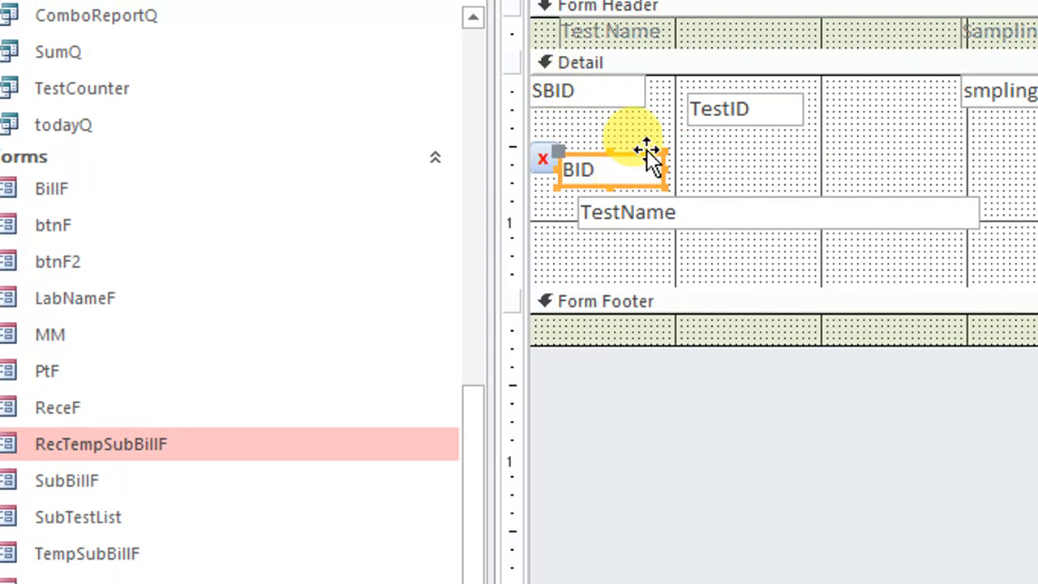
pyautogui.click(725, 149)
pyautogui.moveTo(749, 114); pyautogui.dragTo(822, 112)
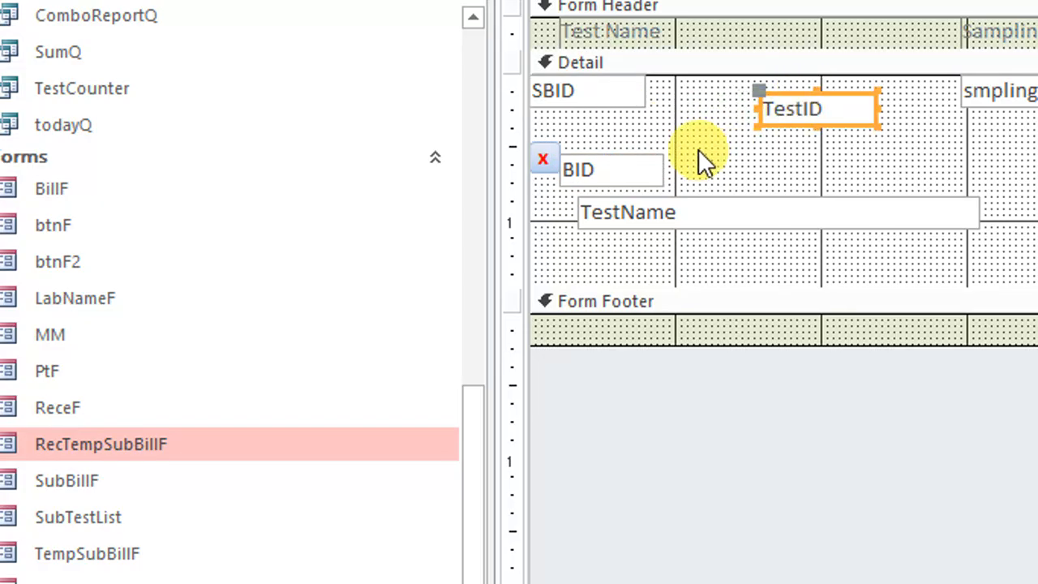
pyautogui.moveTo(640, 162); pyautogui.dragTo(725, 90)
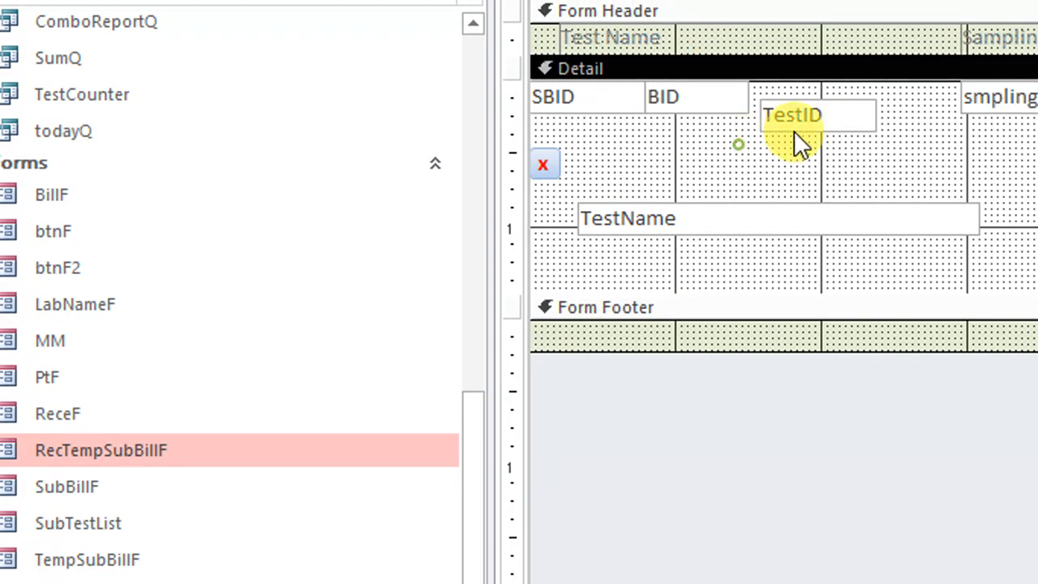
pyautogui.moveTo(799, 123); pyautogui.dragTo(811, 109)
pyautogui.click(819, 140)
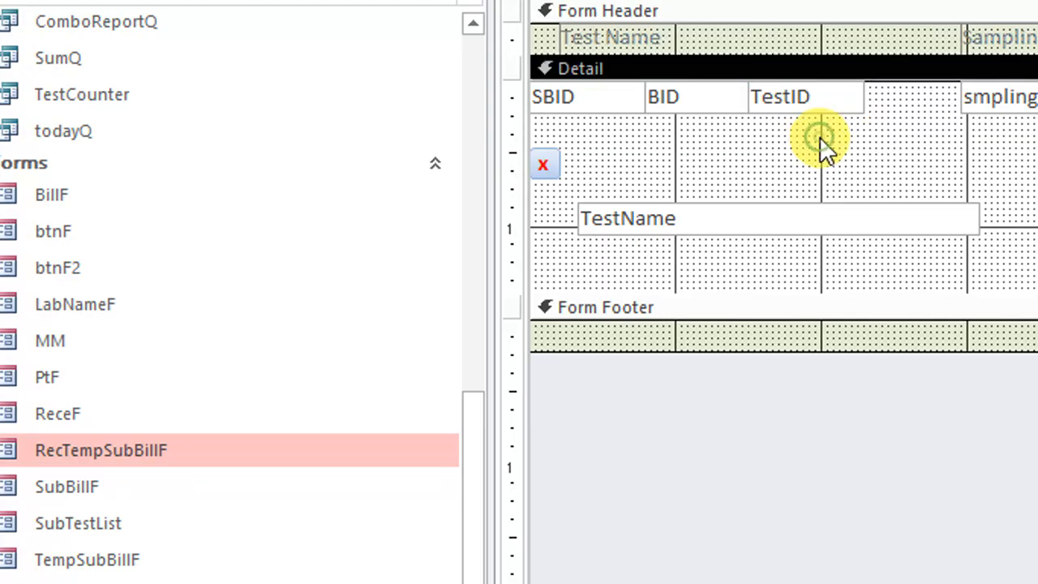
pyautogui.click(810, 215)
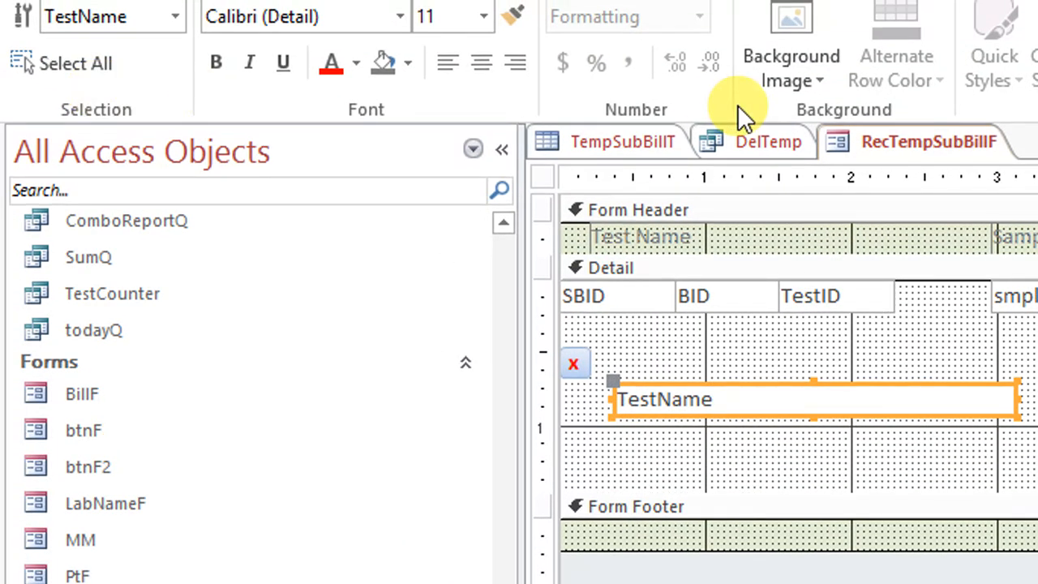
# Preview the RecTempSubBillF form in Form View, return it to Design View, and close it
pyautogui.rightClick(843, 138)
pyautogui.click(947, 266)
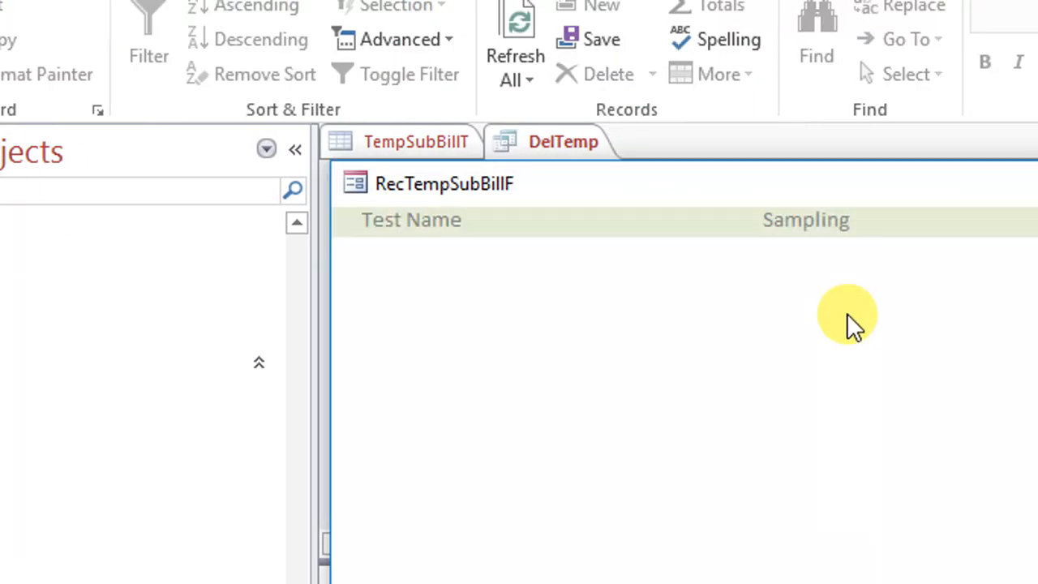
pyautogui.rightClick(734, 297)
pyautogui.click(829, 389)
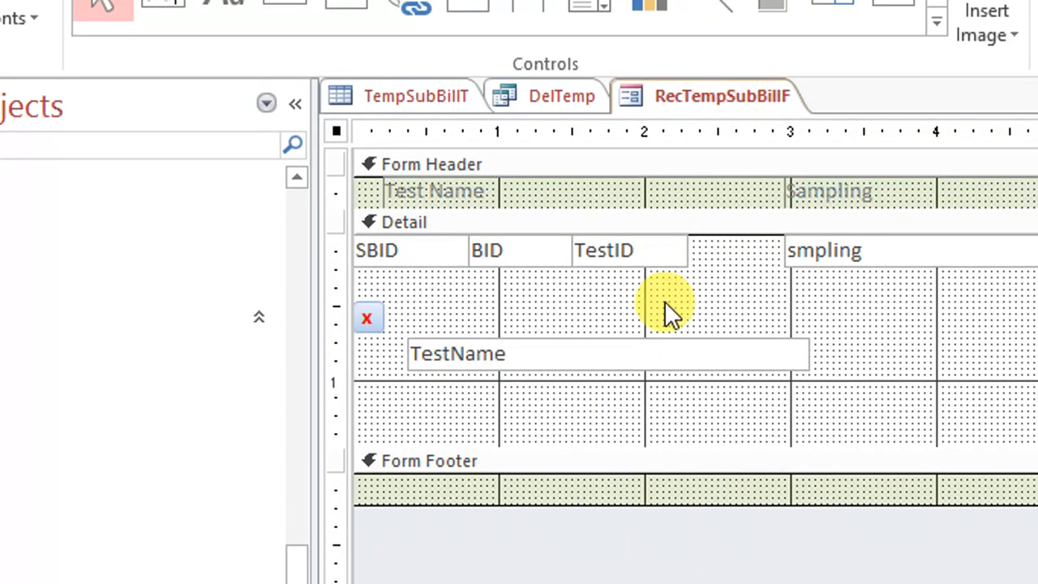
pyautogui.rightClick(698, 91)
pyautogui.rightClick(741, 98)
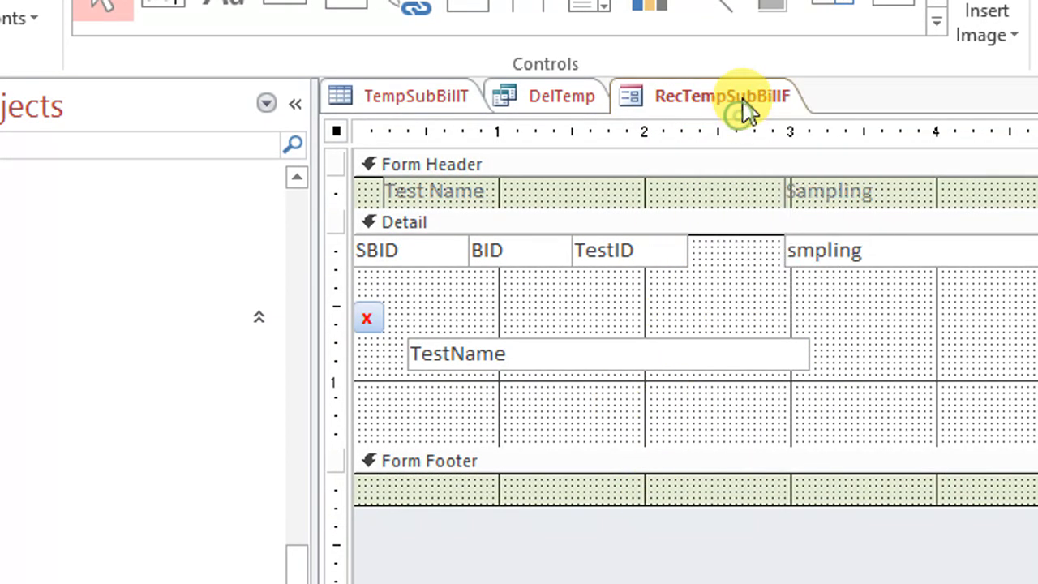
pyautogui.click(781, 149)
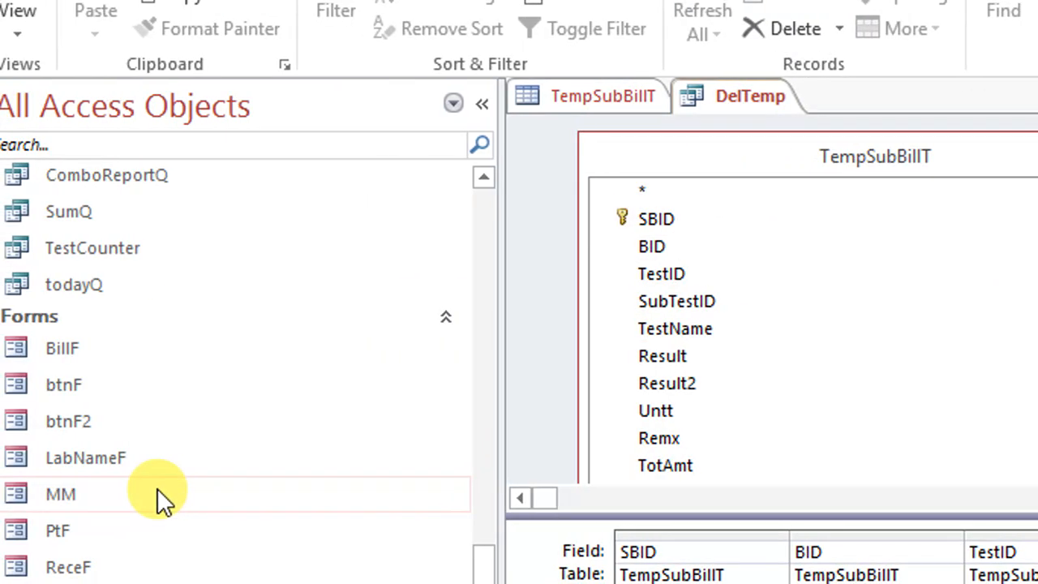
# Reopen the RecTempSubBillF form in Design View and bring up the properties of the whole form
pyautogui.scroll(2, 184, 452)
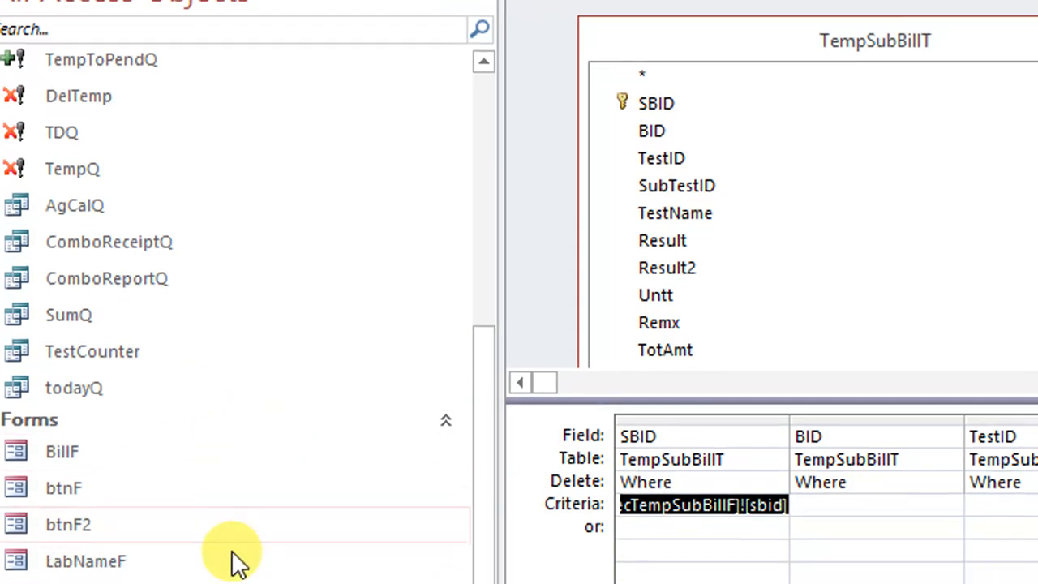
pyautogui.rightClick(186, 505)
pyautogui.click(333, 166)
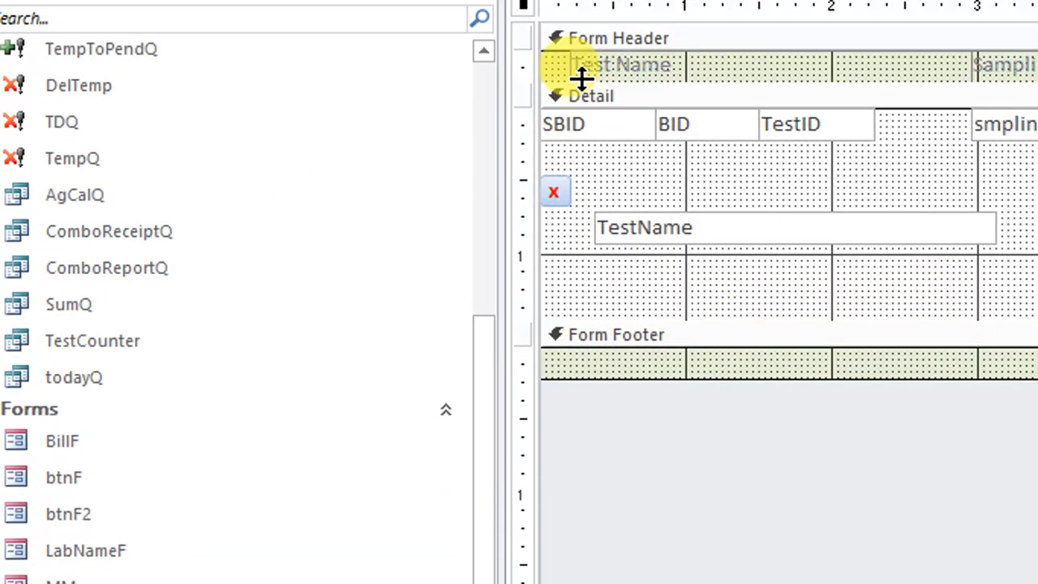
pyautogui.rightClick(523, 7)
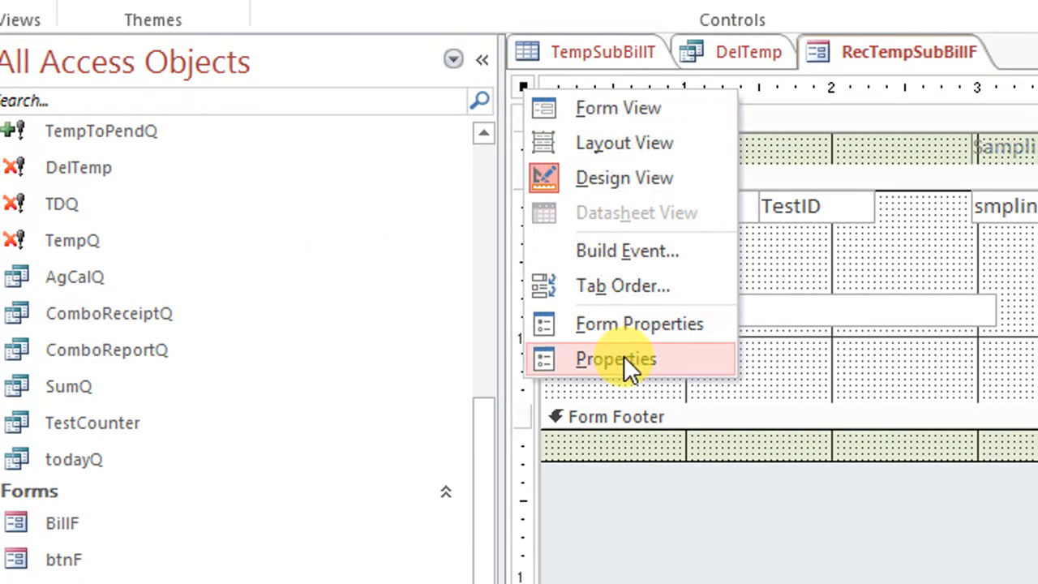
pyautogui.click(625, 281)
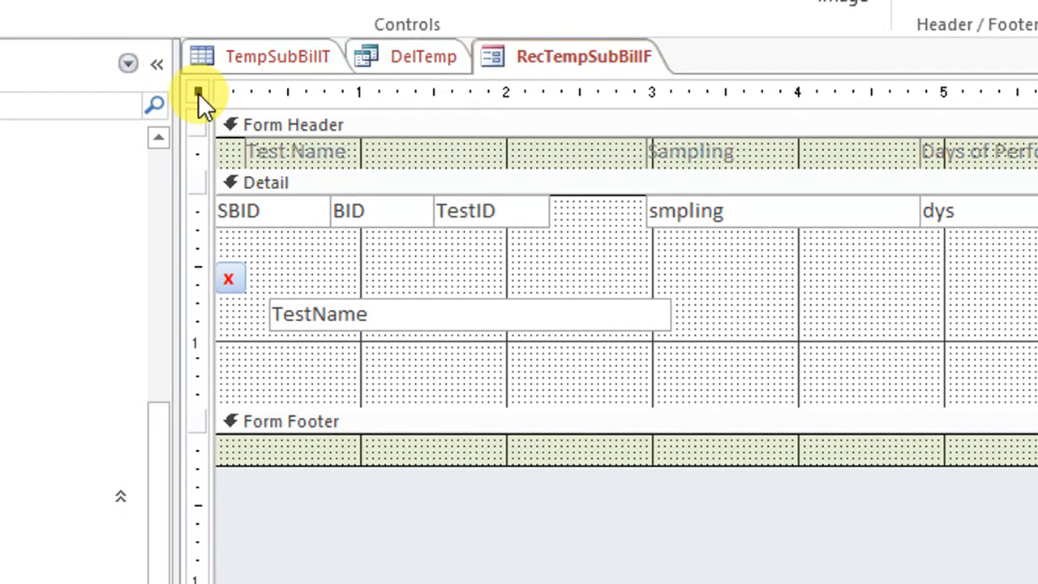
pyautogui.rightClick(196, 91)
pyautogui.click(261, 349)
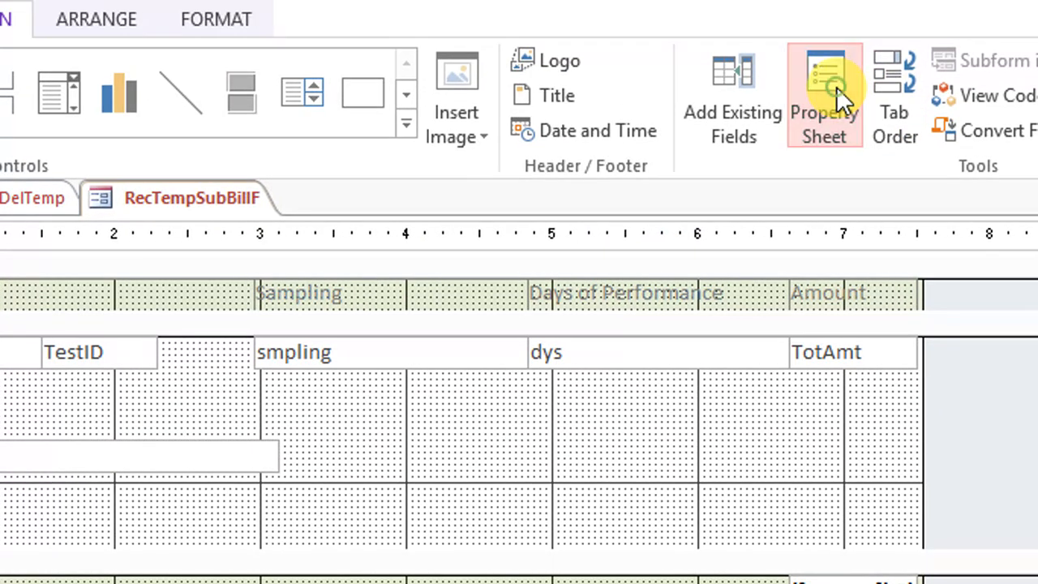
pyautogui.click(813, 33)
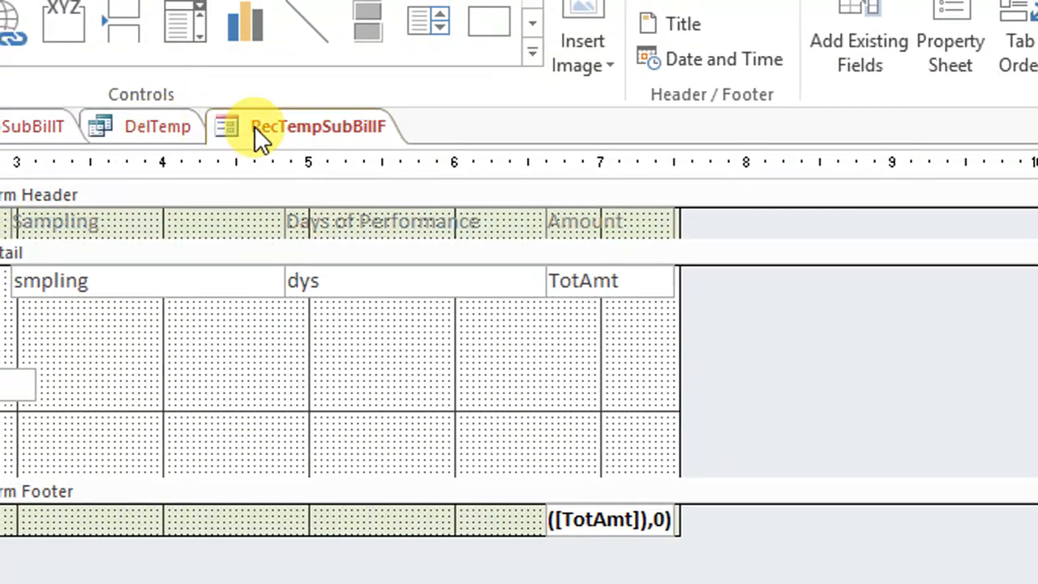
# Close the TempSubBillT table
pyautogui.rightClick(323, 126)
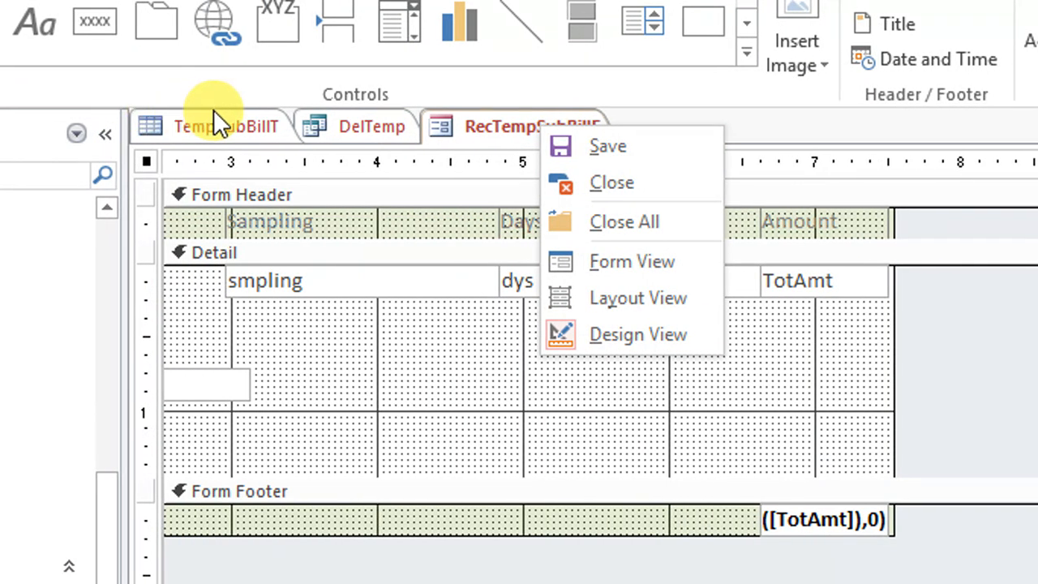
pyautogui.click(223, 122)
pyautogui.rightClick(222, 121)
pyautogui.click(278, 165)
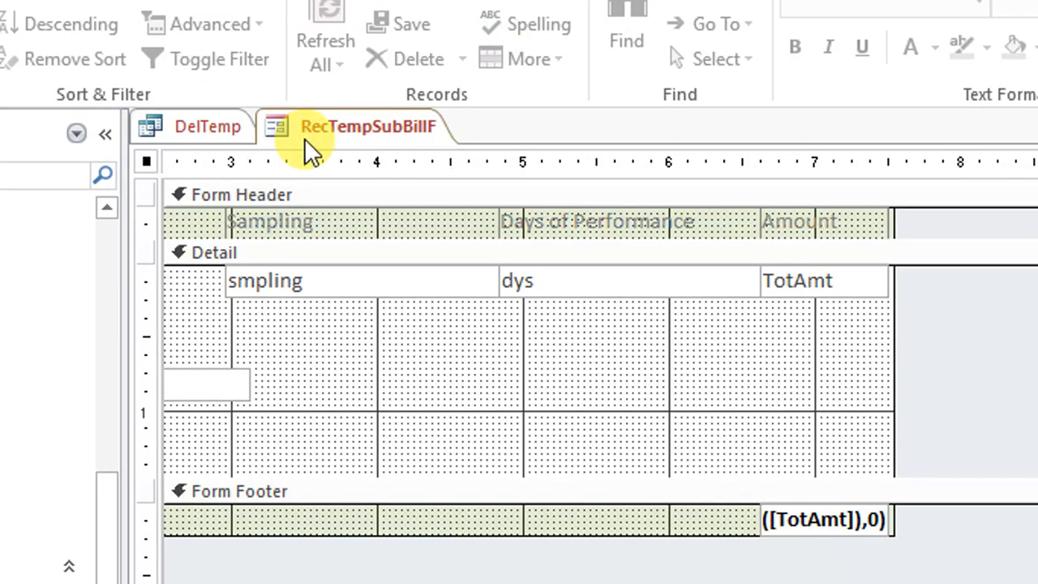
# Open the RecTempSubBillF form's Record Source query from its properties, check its records in Datasheet View, and close the query
pyautogui.rightClick(316, 130)
pyautogui.click(212, 125)
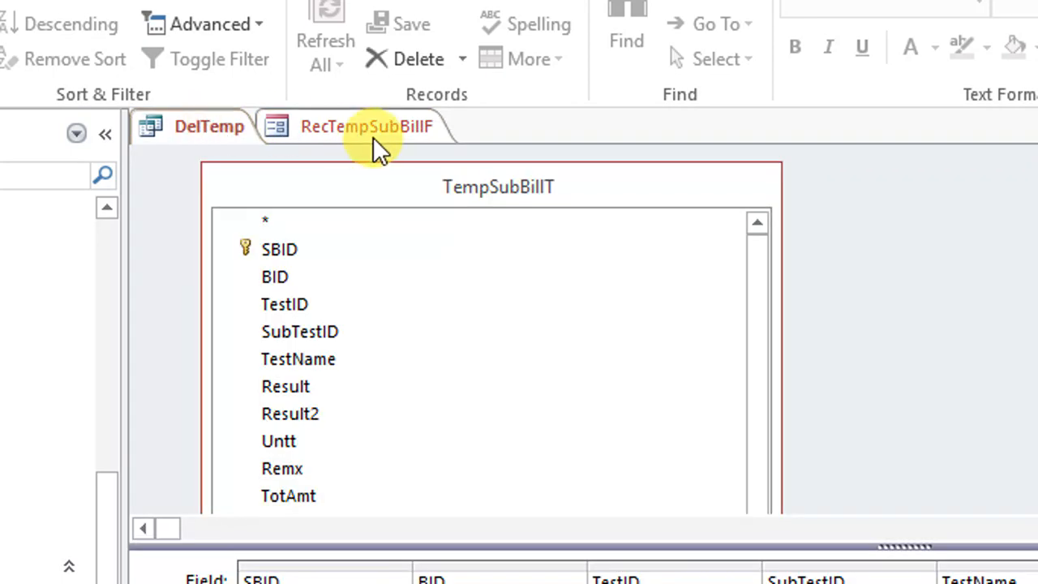
pyautogui.click(378, 129)
pyautogui.rightClick(145, 163)
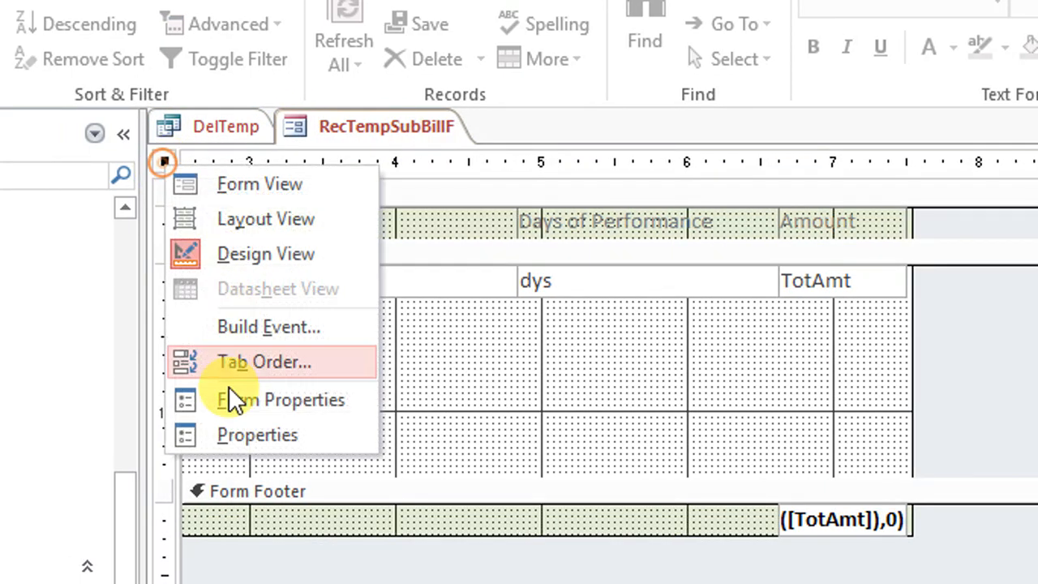
pyautogui.click(239, 436)
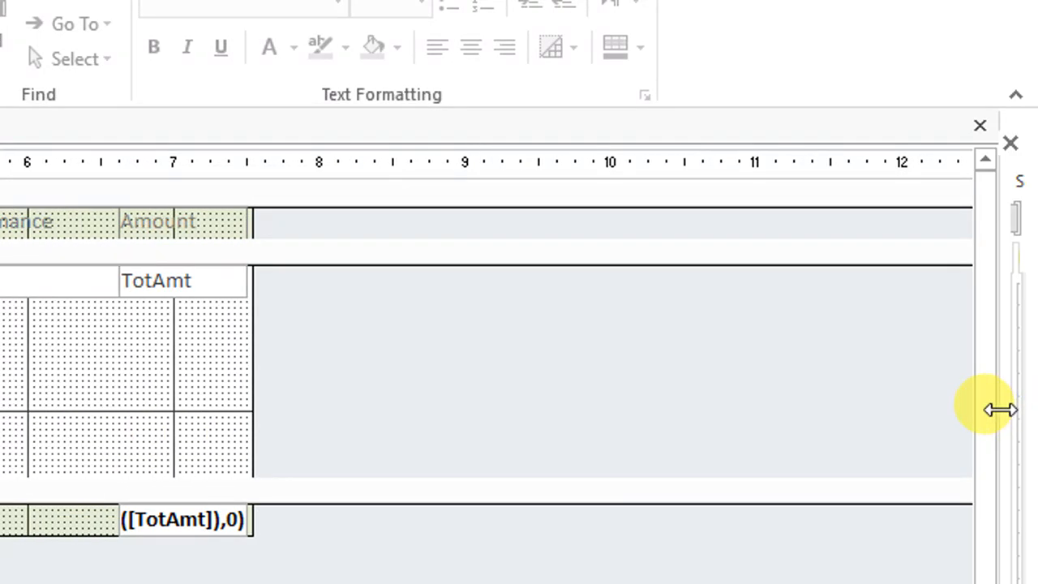
pyautogui.moveTo(999, 410); pyautogui.dragTo(511, 405)
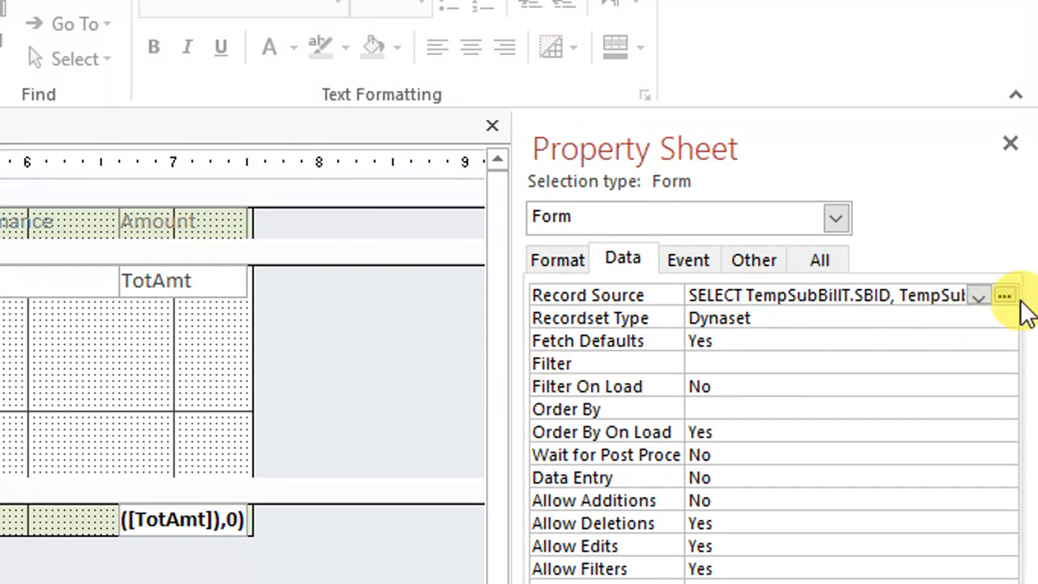
pyautogui.click(1004, 295)
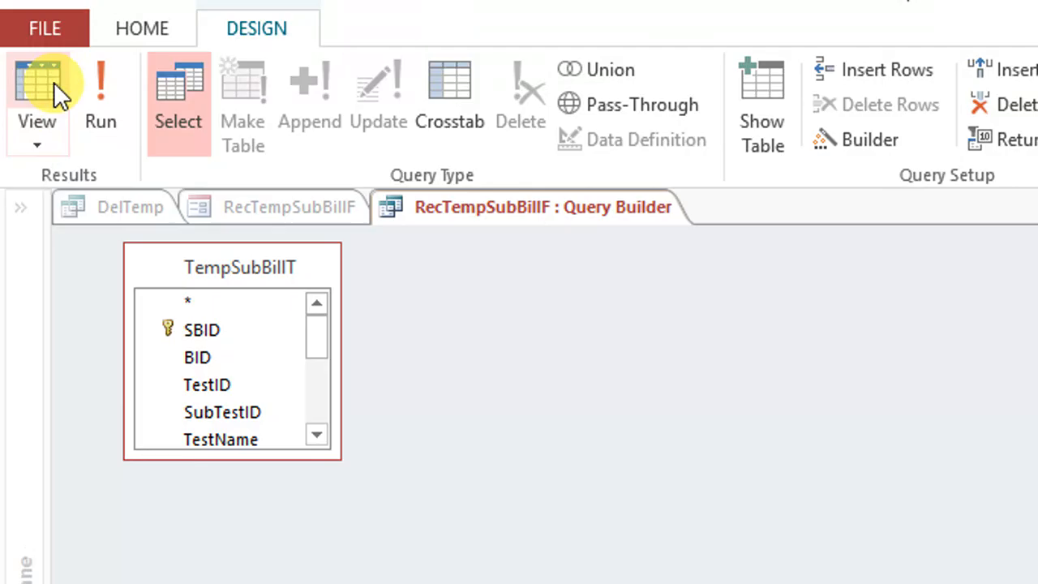
pyautogui.click(45, 96)
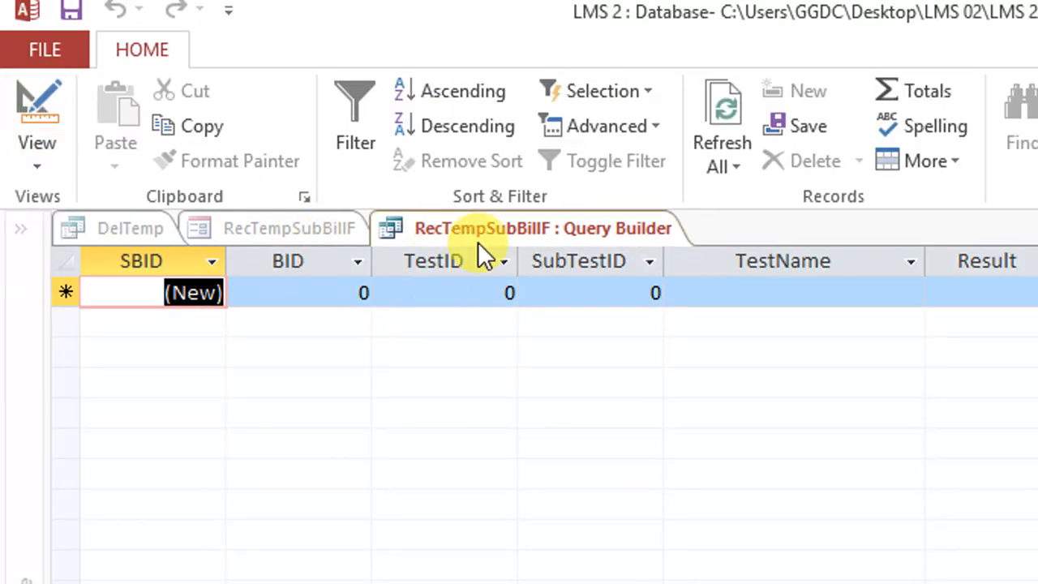
pyautogui.rightClick(504, 225)
pyautogui.click(696, 357)
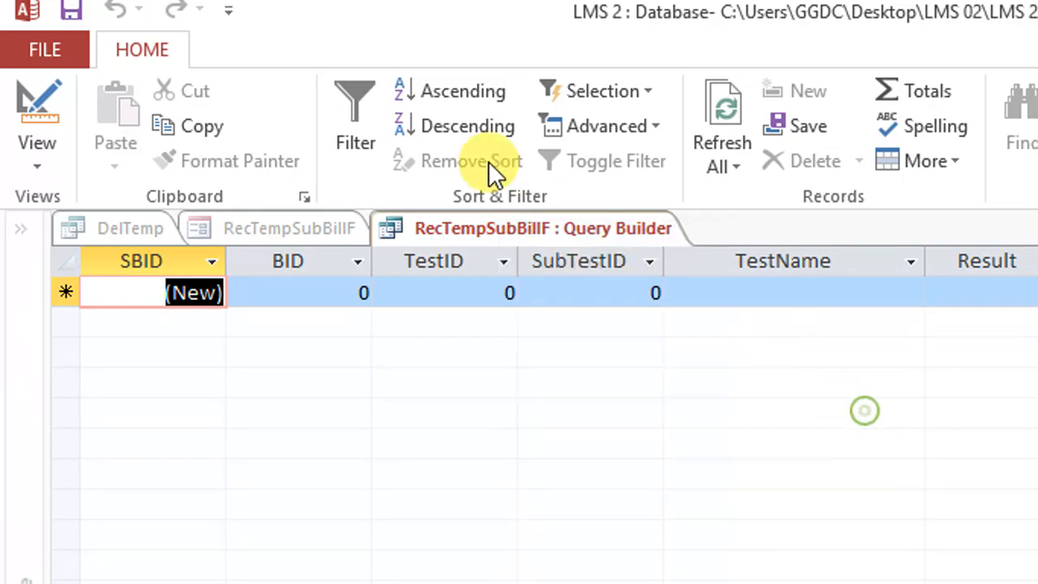
pyautogui.rightClick(526, 216)
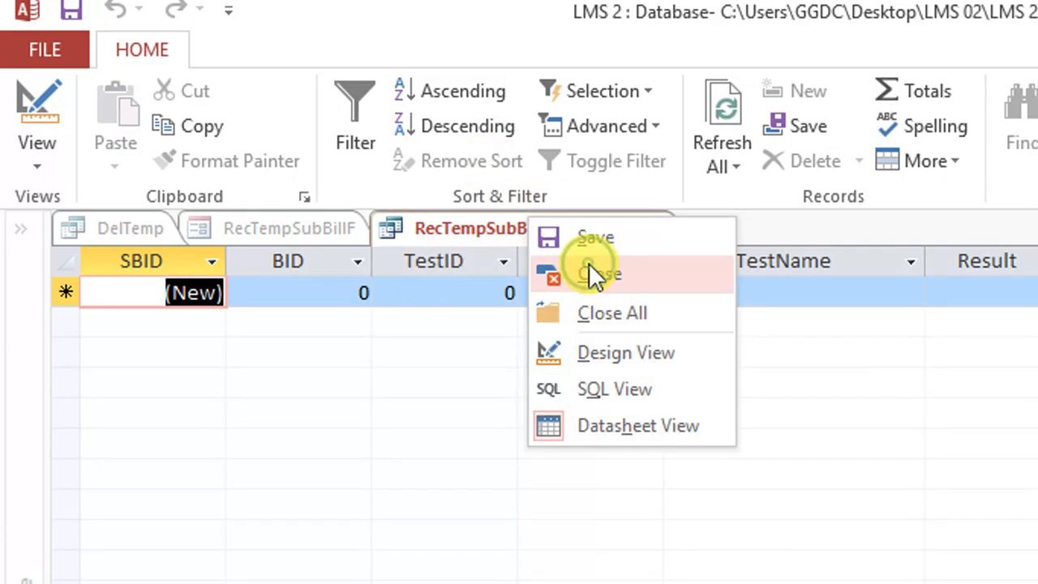
pyautogui.click(589, 268)
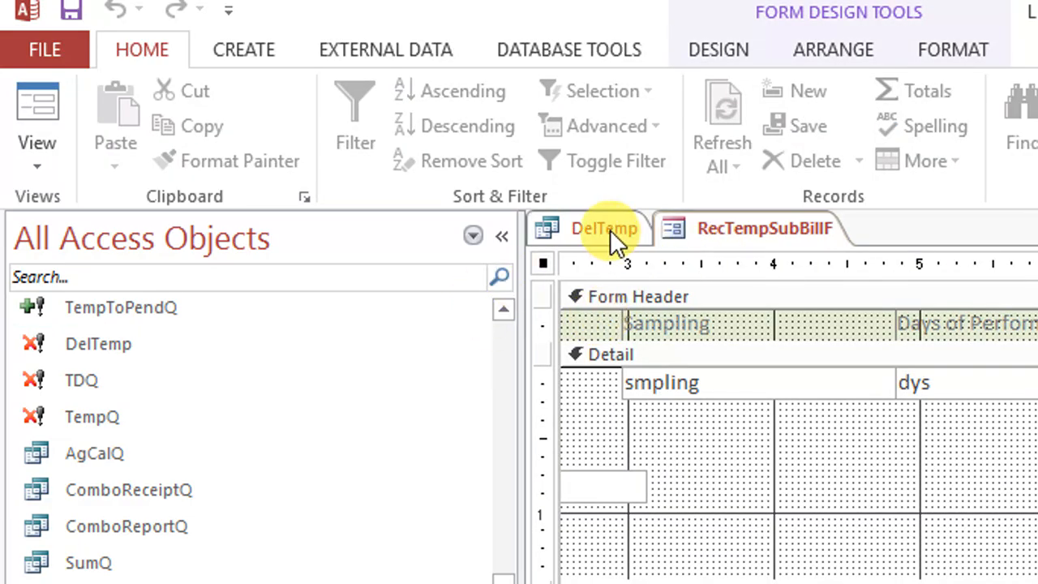
# Move the SBID criterion in the DelTemp query to the TestID column
pyautogui.click(610, 229)
pyautogui.moveTo(640, 442); pyautogui.dragTo(807, 445)
pyautogui.hotkey('ctrl', 'c')
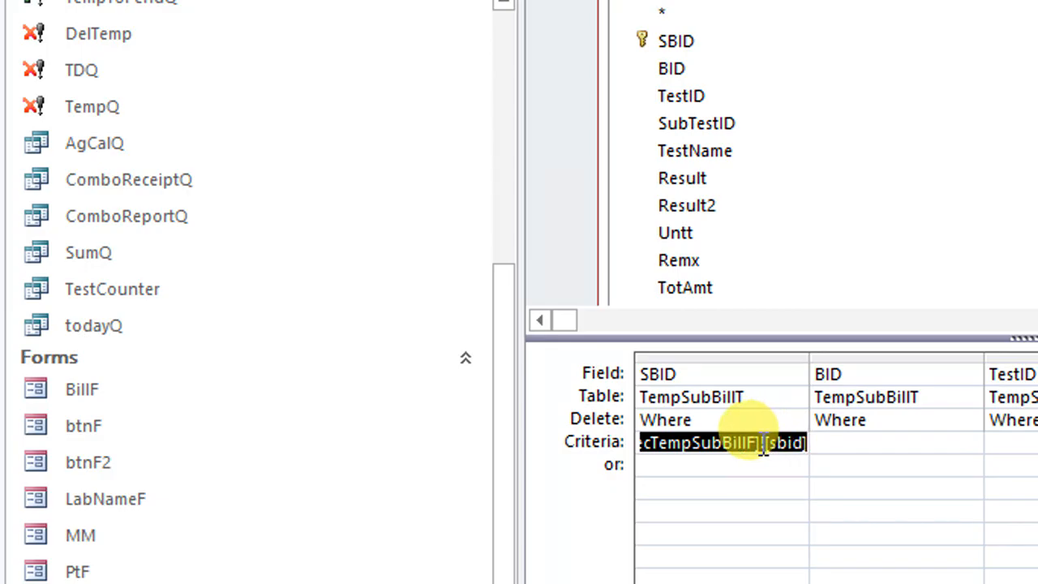
pyautogui.rightClick(774, 439)
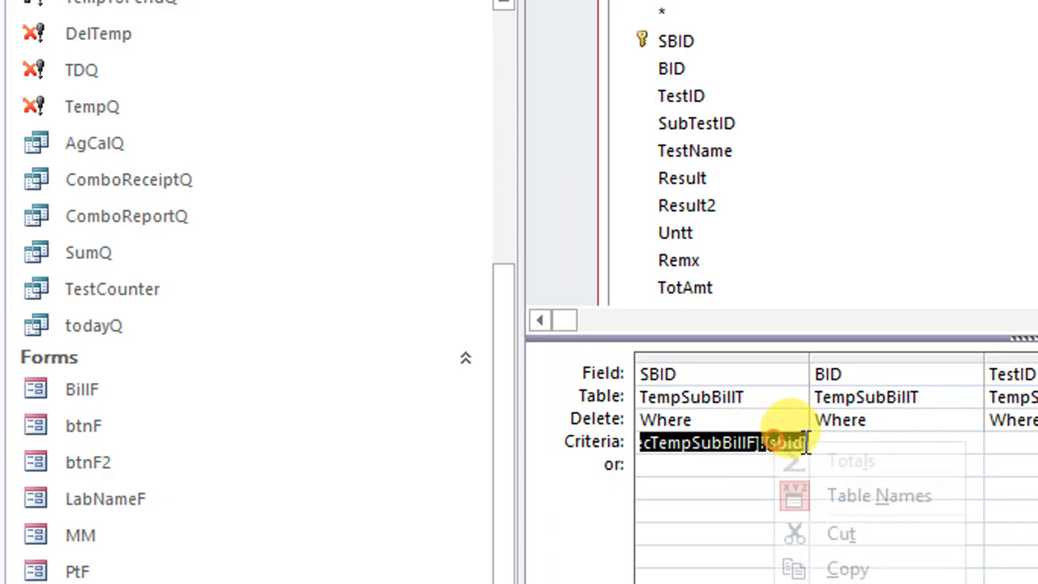
pyautogui.click(779, 532)
pyautogui.click(1016, 444)
pyautogui.rightClick(883, 398)
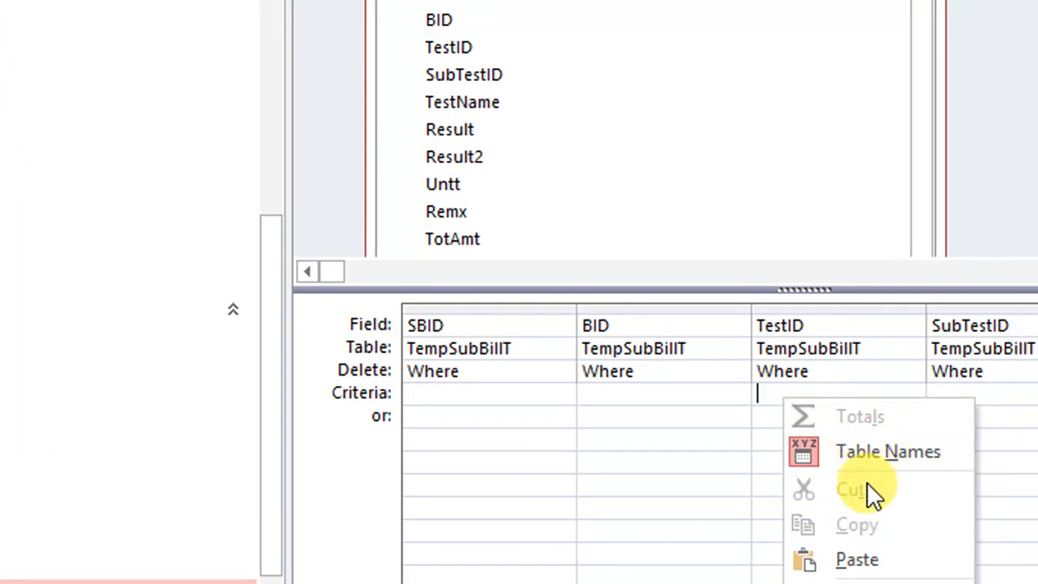
pyautogui.click(972, 569)
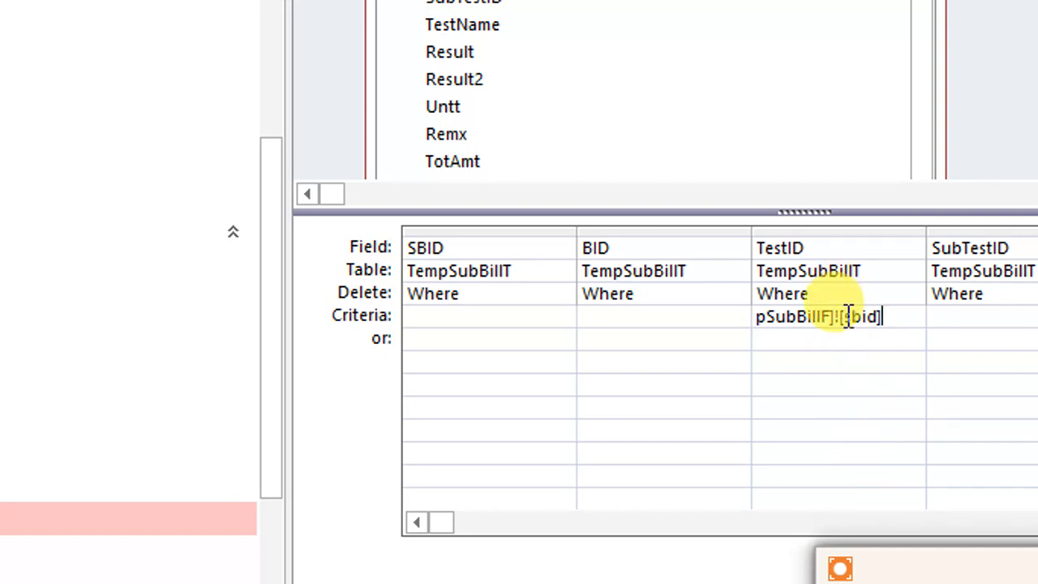
# Change the field reference in the moved criterion from [sbid] to [TestID] and close the DelTemp query
pyautogui.moveTo(847, 316); pyautogui.dragTo(871, 317)
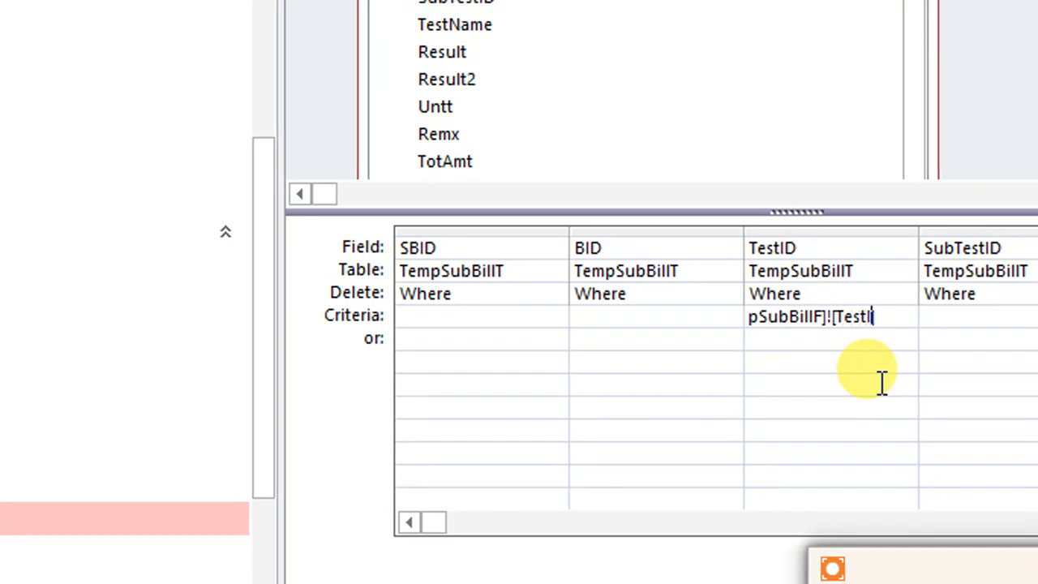
pyautogui.click(883, 382)
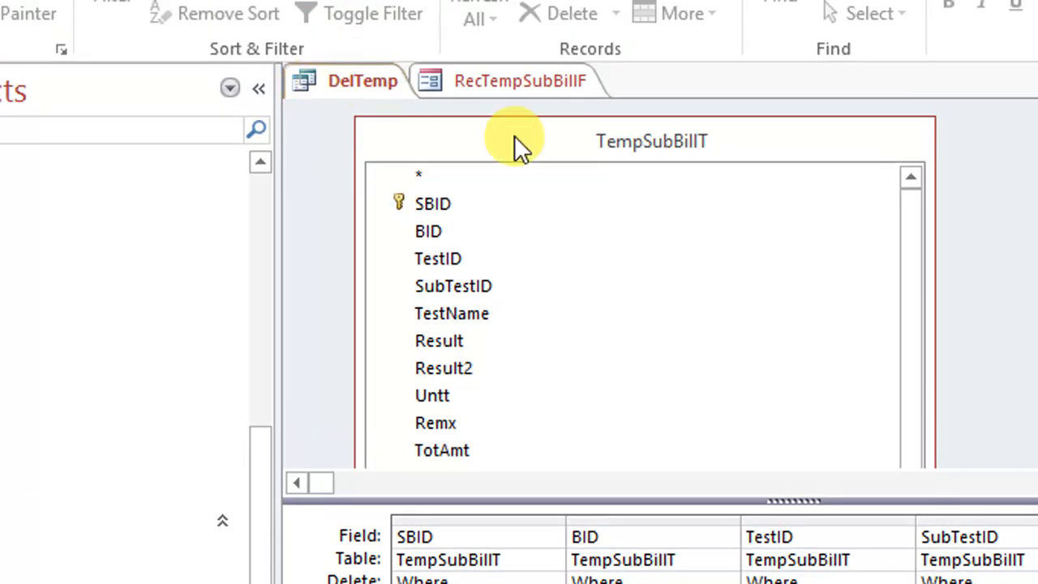
pyautogui.rightClick(395, 94)
pyautogui.click(426, 140)
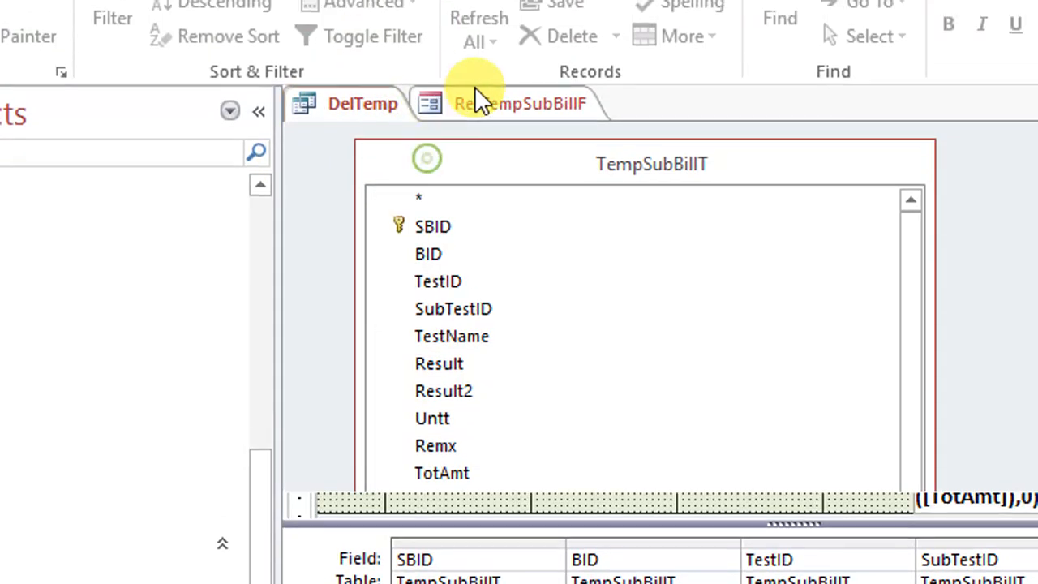
pyautogui.rightClick(458, 81)
pyautogui.click(657, 417)
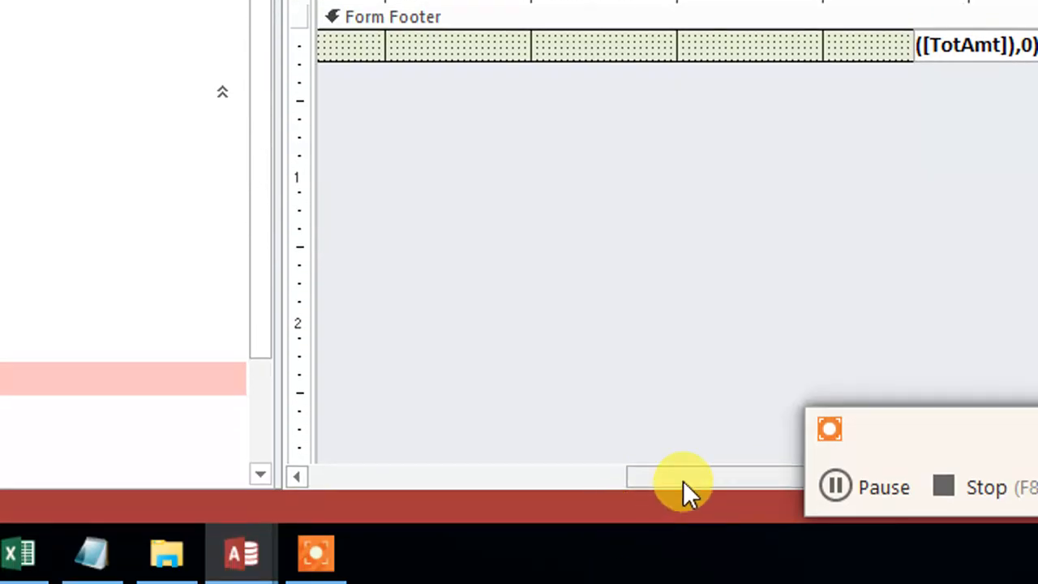
# Place the x button and TestName box directly below the ID row in RecTempSubBillF and shrink the Detail section to fit
pyautogui.moveTo(683, 483); pyautogui.dragTo(357, 430)
pyautogui.moveTo(555, 111); pyautogui.dragTo(533, 87)
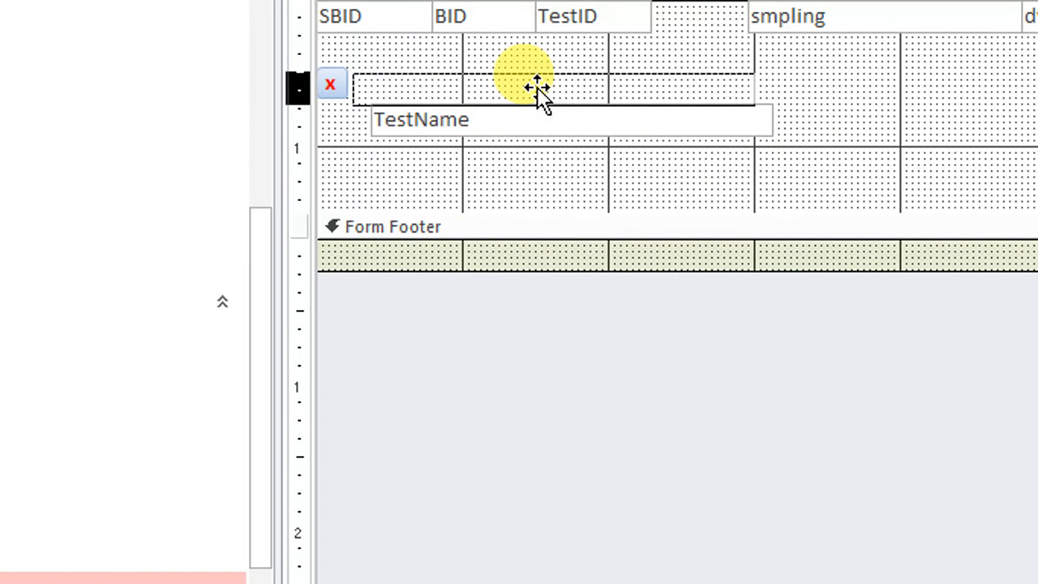
pyautogui.moveTo(602, 150); pyautogui.dragTo(331, 60)
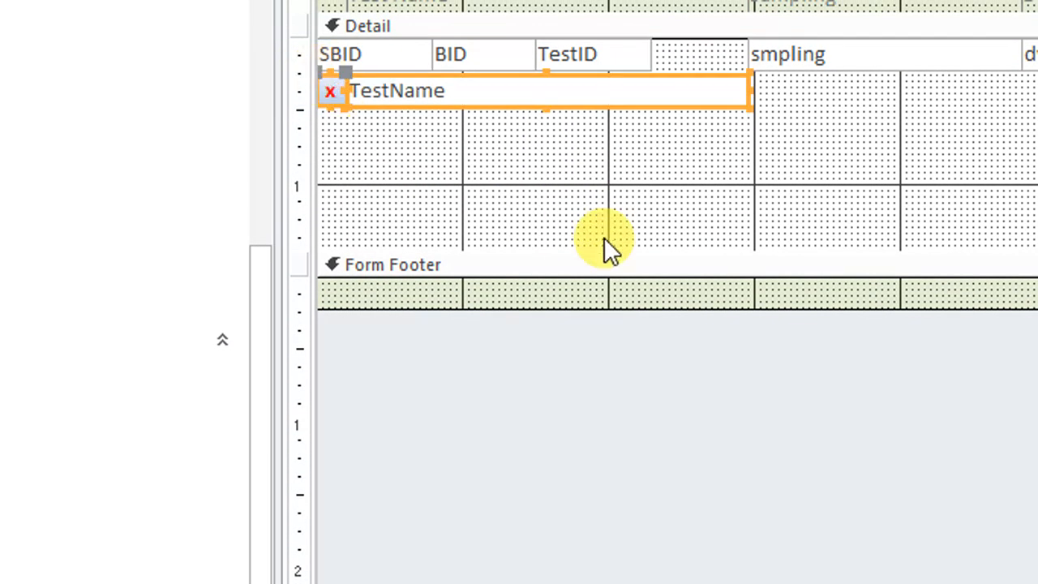
pyautogui.moveTo(603, 242); pyautogui.dragTo(611, 98)
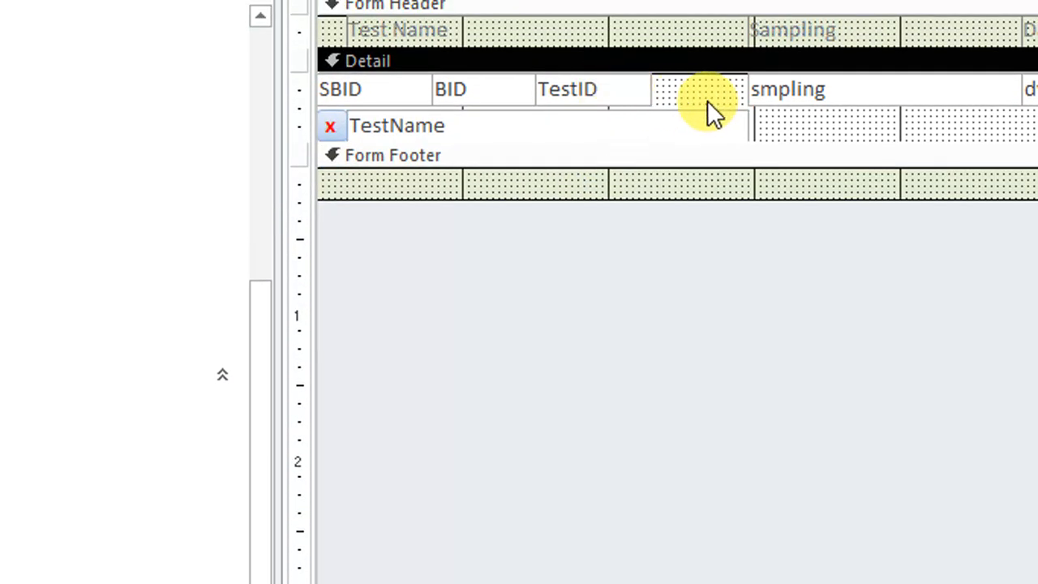
# Select the SBID, BID and TestID boxes together in the Detail section and open their shared properties
pyautogui.moveTo(707, 68); pyautogui.dragTo(398, 48)
pyautogui.rightClick(398, 49)
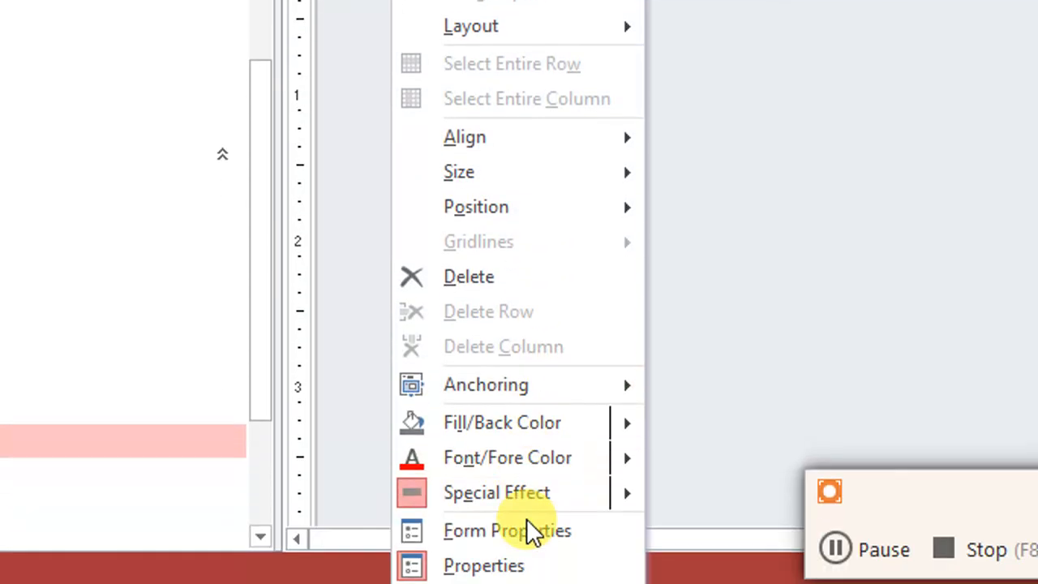
pyautogui.click(530, 555)
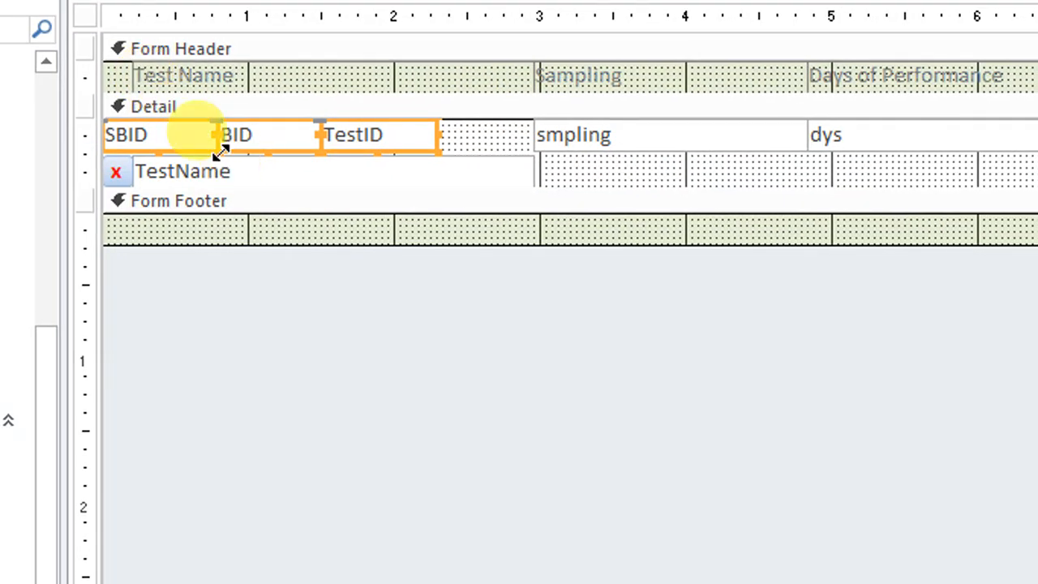
pyautogui.rightClick(192, 139)
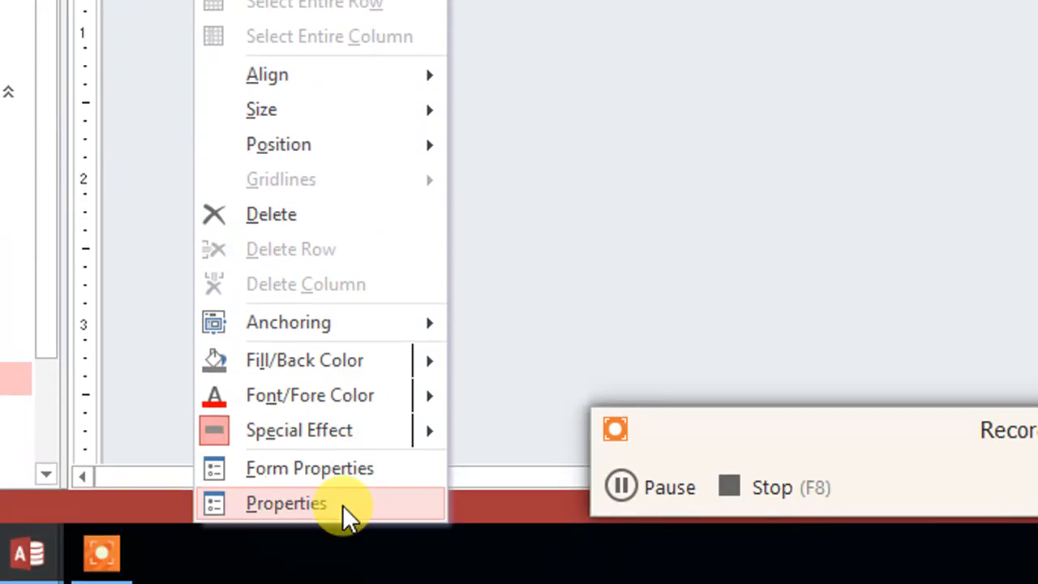
pyautogui.click(348, 514)
pyautogui.click(831, 94)
# Preview the rearranged RecTempSubBillF form in Form View and close it
pyautogui.scroll(20, 783, 212)
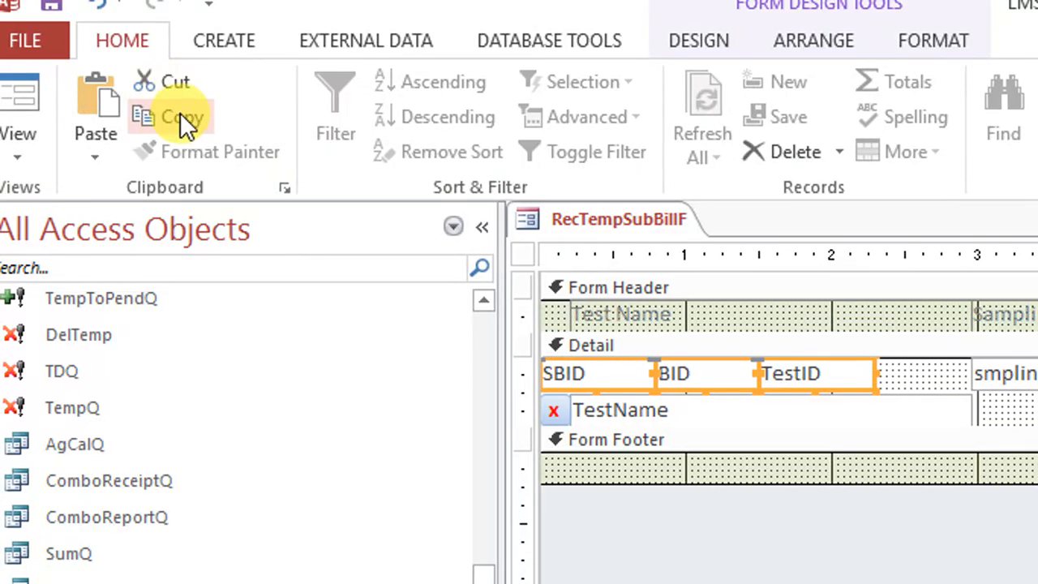
pyautogui.click(48, 97)
pyautogui.rightClick(750, 249)
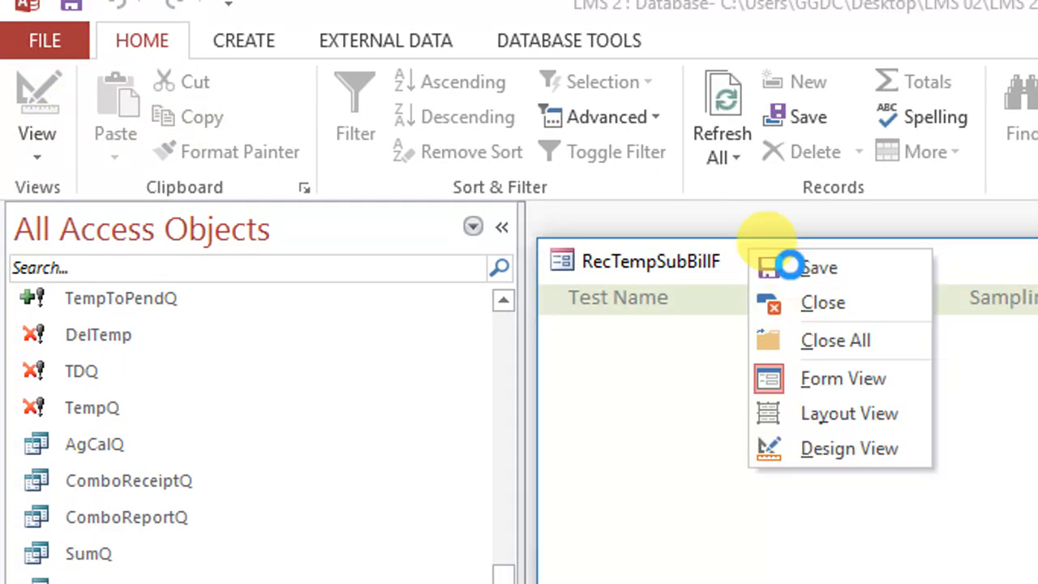
pyautogui.rightClick(787, 266)
pyautogui.click(849, 322)
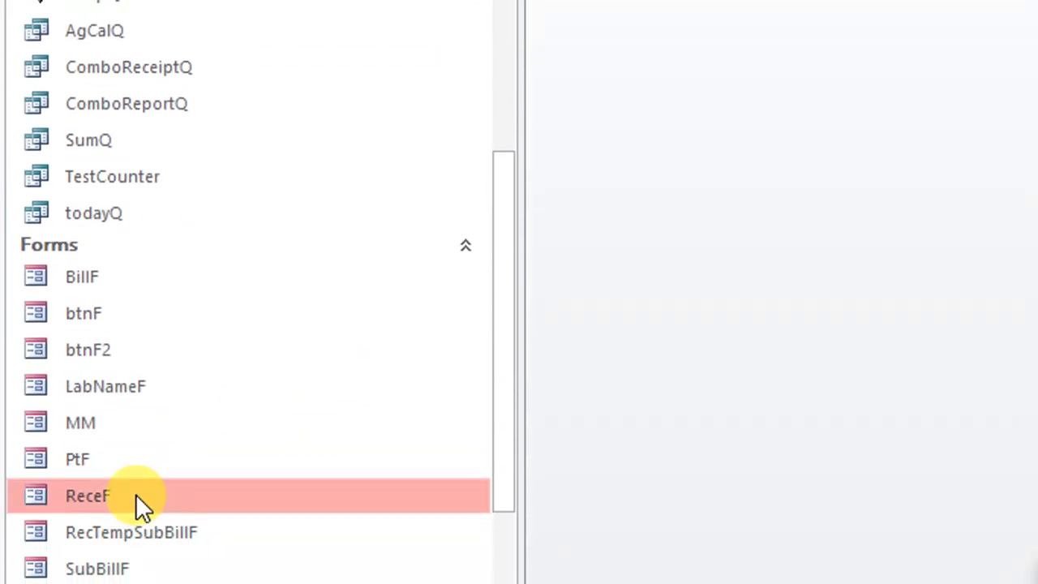
# Open the ReceF form and add Complete Blood Count (CBC) from the test list to the receipt
pyautogui.doubleClick(134, 523)
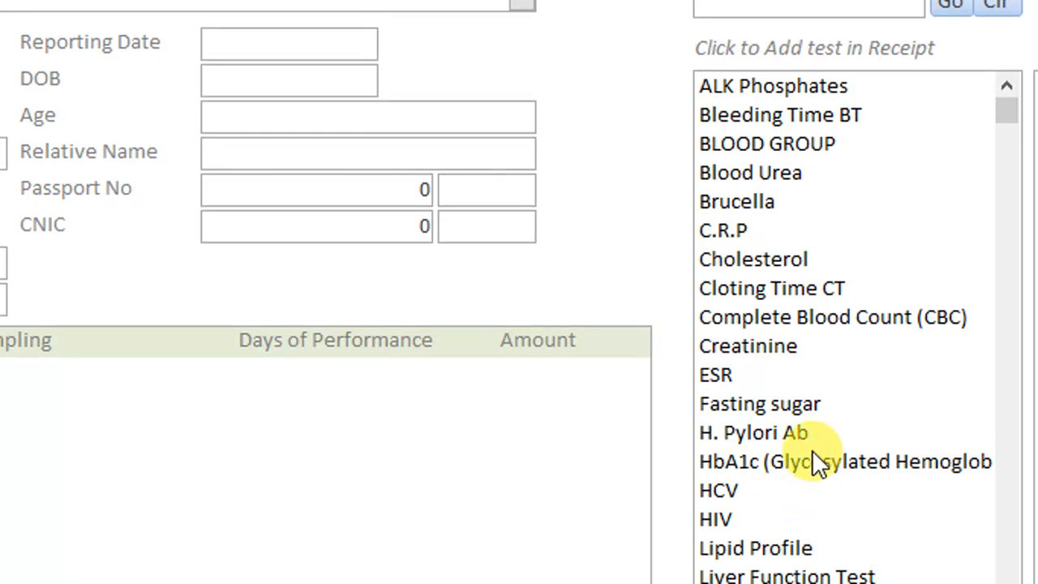
pyautogui.scroll(-1, 812, 450)
pyautogui.scroll(1, 802, 381)
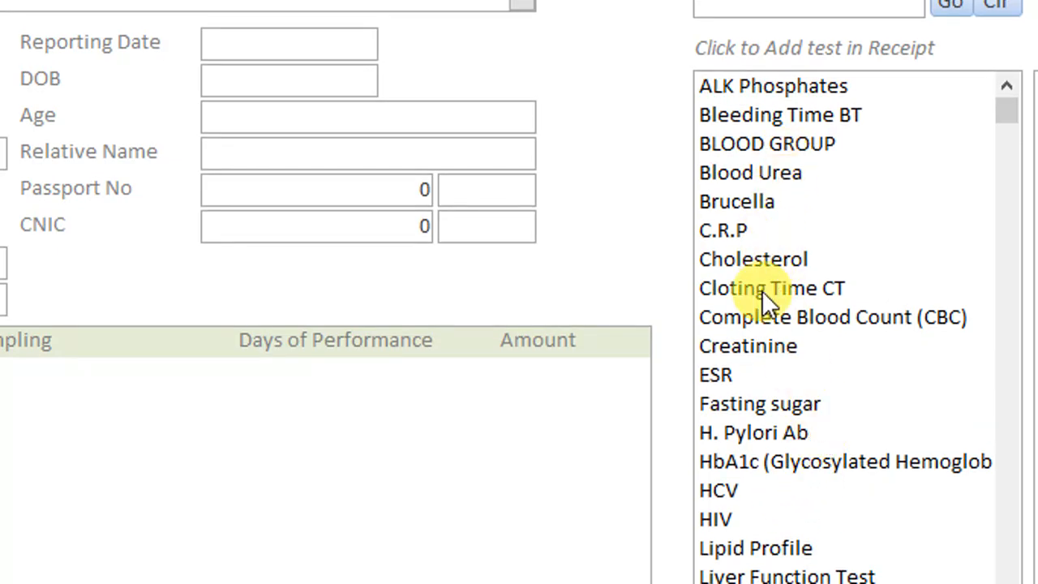
pyautogui.click(778, 318)
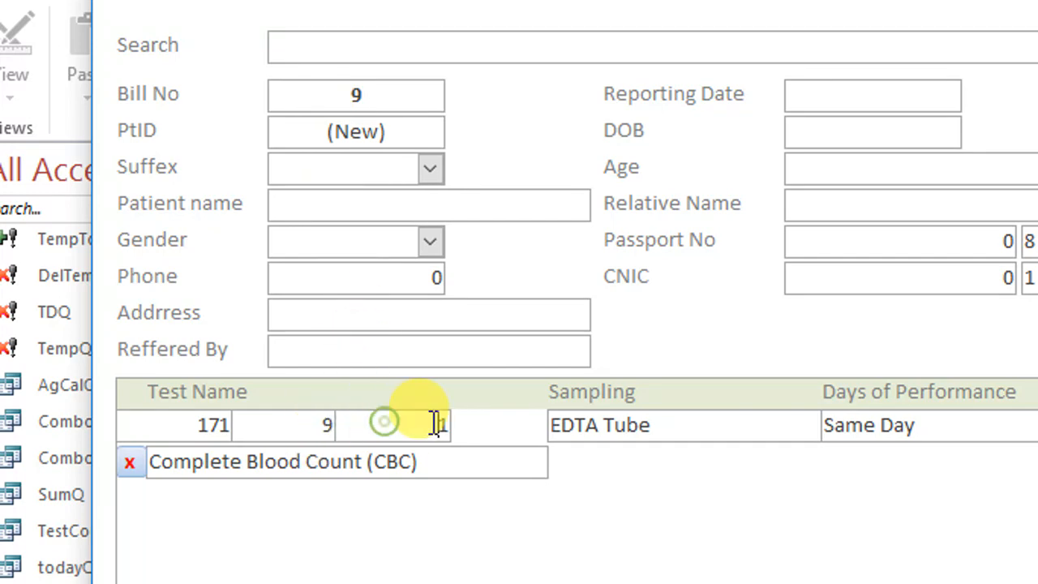
pyautogui.moveTo(434, 463); pyautogui.dragTo(148, 474)
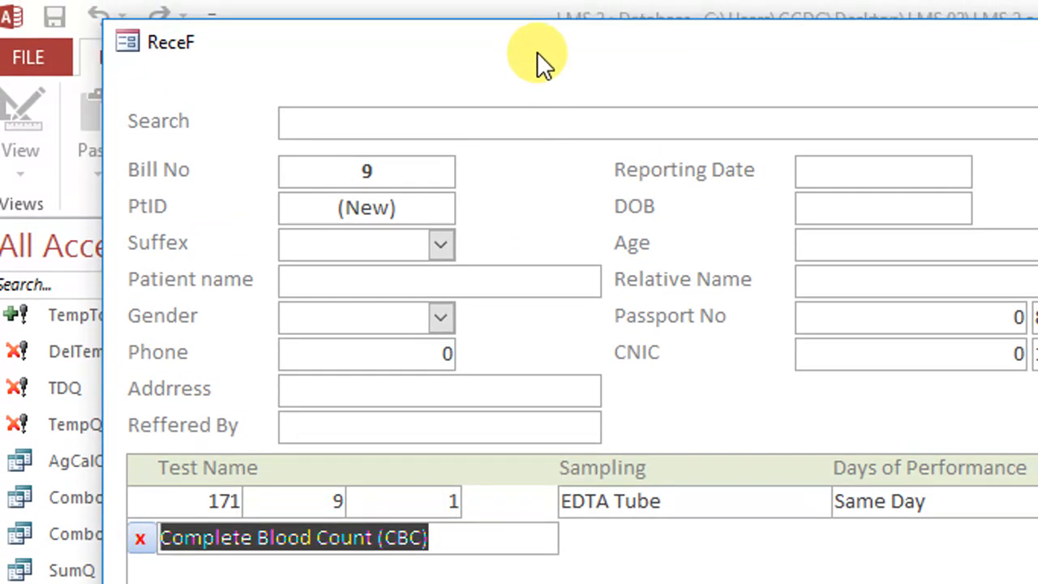
# Open the TestListT table behind the form and check the TNO of Complete Blood Count (CBC) against the receipt row
pyautogui.moveTo(539, 42); pyautogui.dragTo(718, 480)
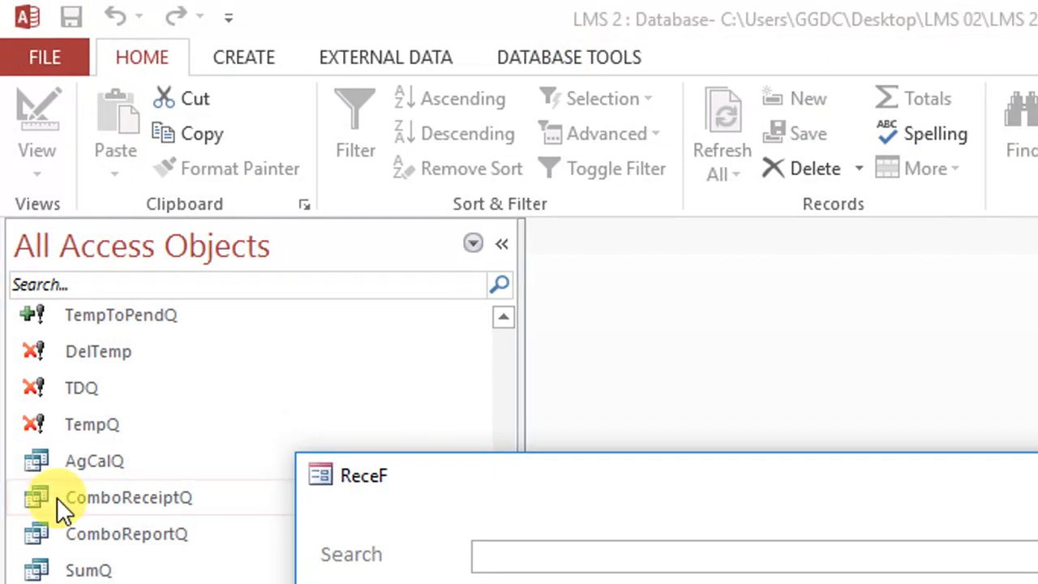
pyautogui.scroll(4, 162, 489)
pyautogui.doubleClick(108, 562)
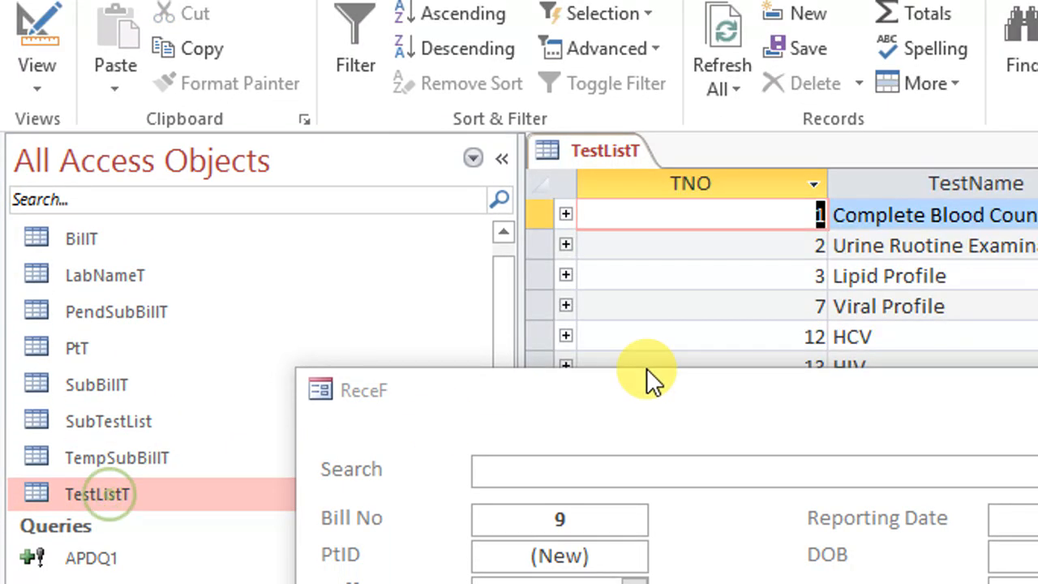
pyautogui.moveTo(646, 436); pyautogui.dragTo(614, 479)
pyautogui.moveTo(795, 215); pyautogui.dragTo(885, 213)
pyautogui.click(796, 462)
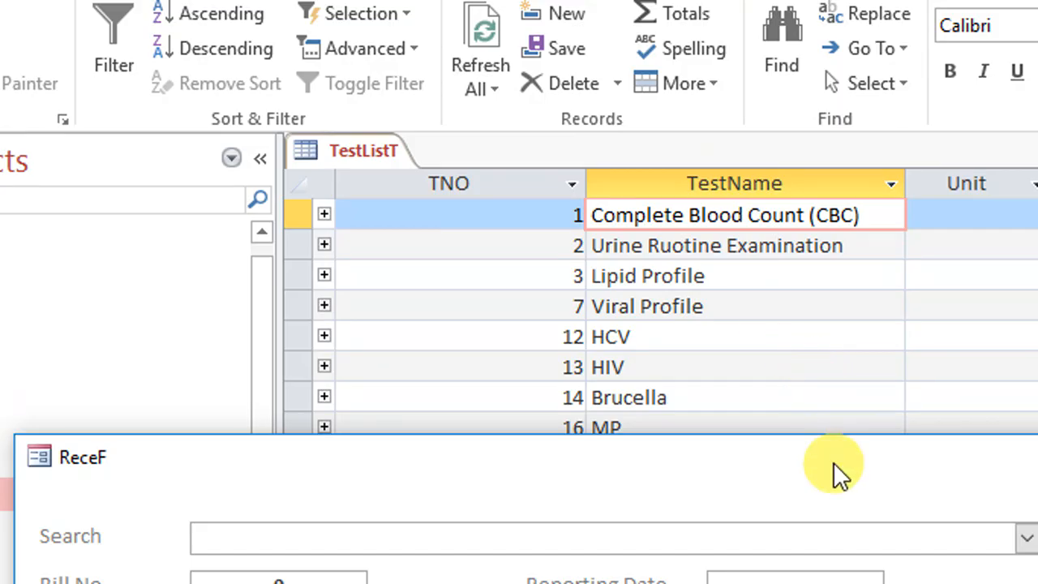
# Add Lipid Profile to the receipt, then compare its TestID with TNO in TestListT and close that table
pyautogui.moveTo(833, 461); pyautogui.dragTo(721, 91)
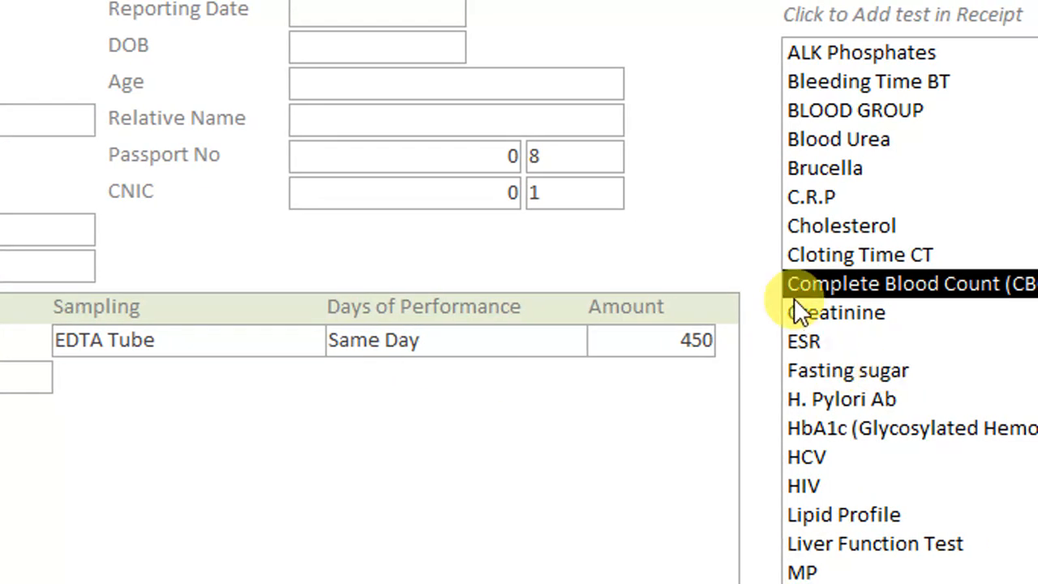
pyautogui.click(860, 514)
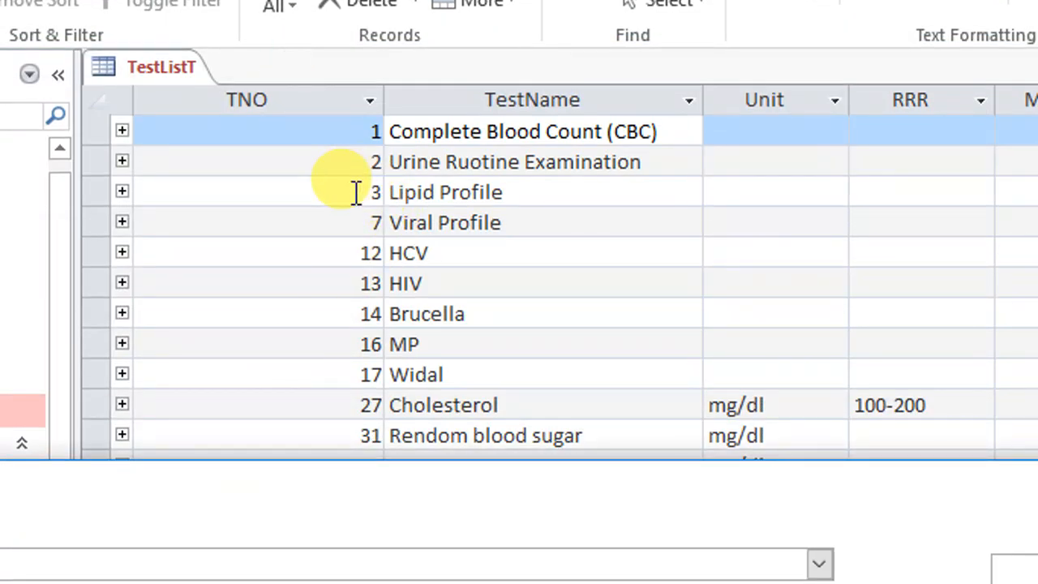
pyautogui.click(353, 192)
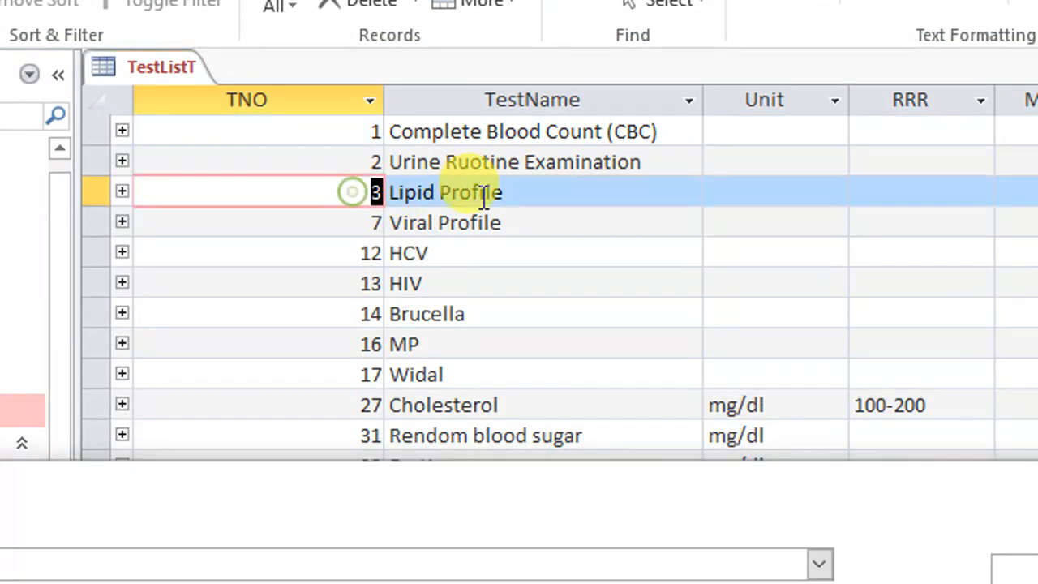
pyautogui.rightClick(138, 67)
pyautogui.click(193, 122)
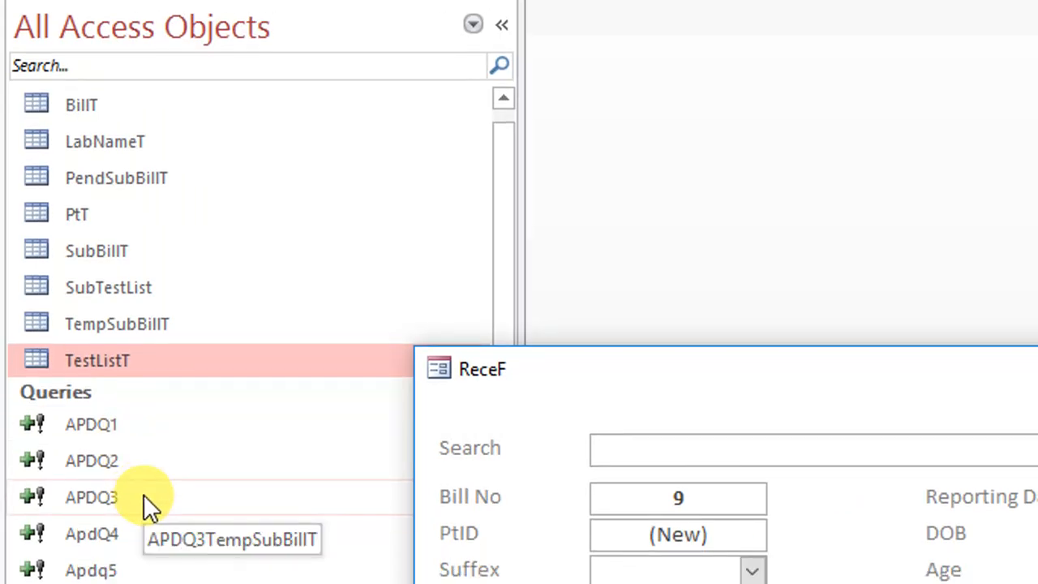
# Open the TempSubBillT table and examine the temporary test rows stored for the bill
pyautogui.doubleClick(163, 324)
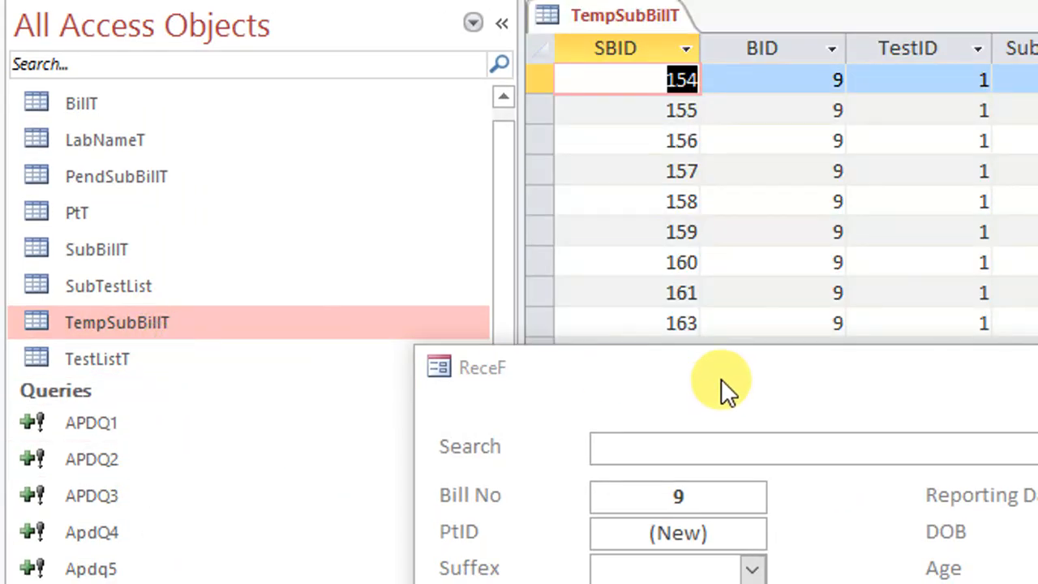
pyautogui.moveTo(721, 379); pyautogui.dragTo(670, 583)
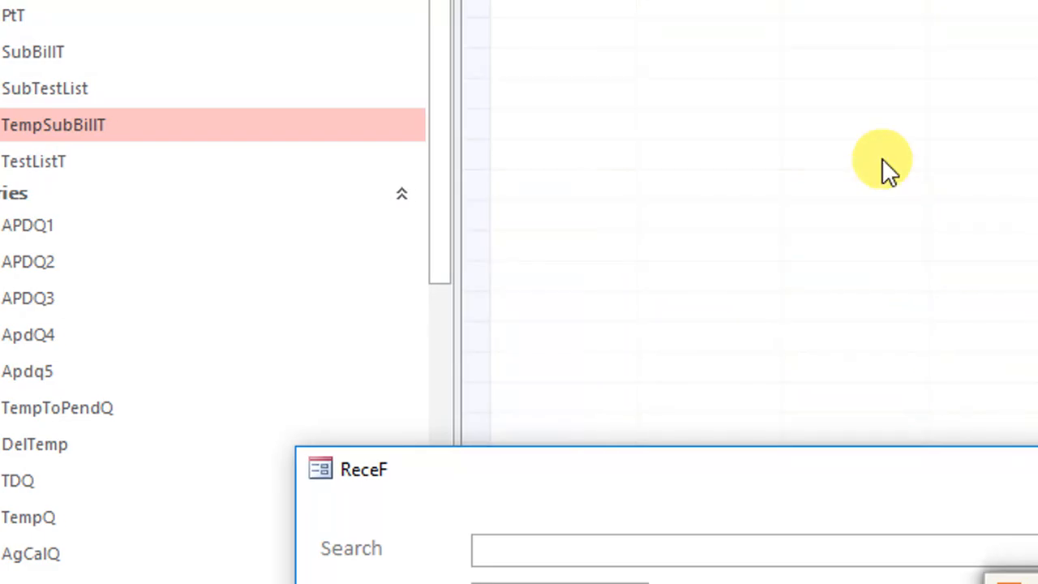
pyautogui.scroll(5, 892, 203)
# Delete the Complete Blood Count (CBC) row from the receipt and refresh the TempSubBillT records
pyautogui.moveTo(815, 459); pyautogui.dragTo(787, 56)
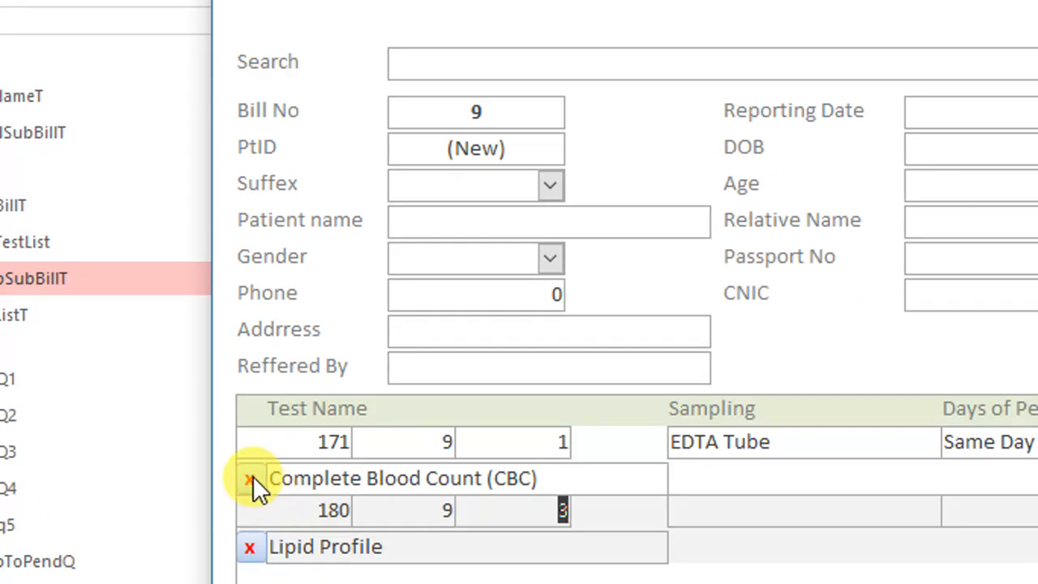
pyautogui.click(251, 480)
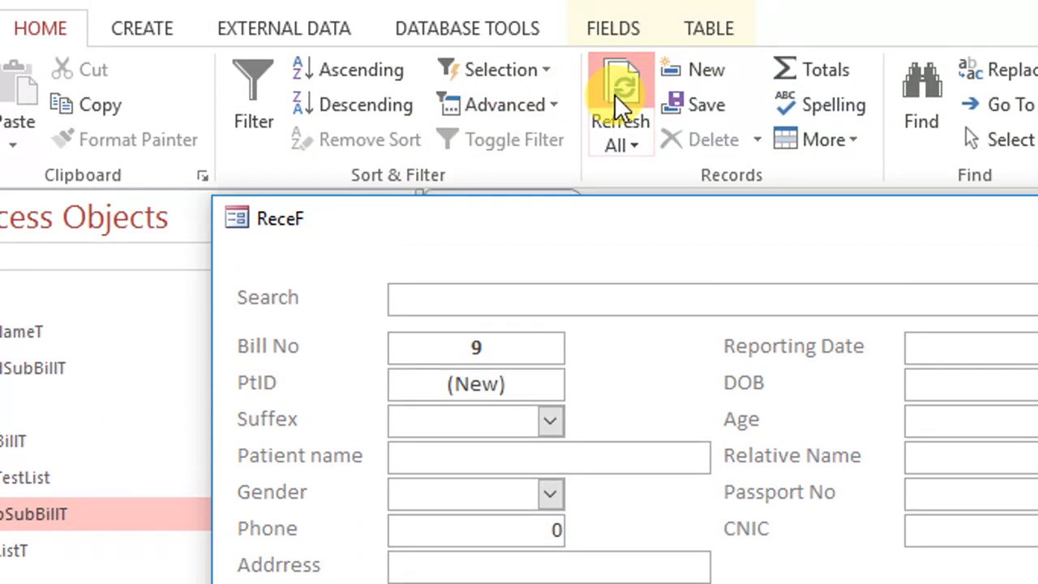
pyautogui.click(619, 103)
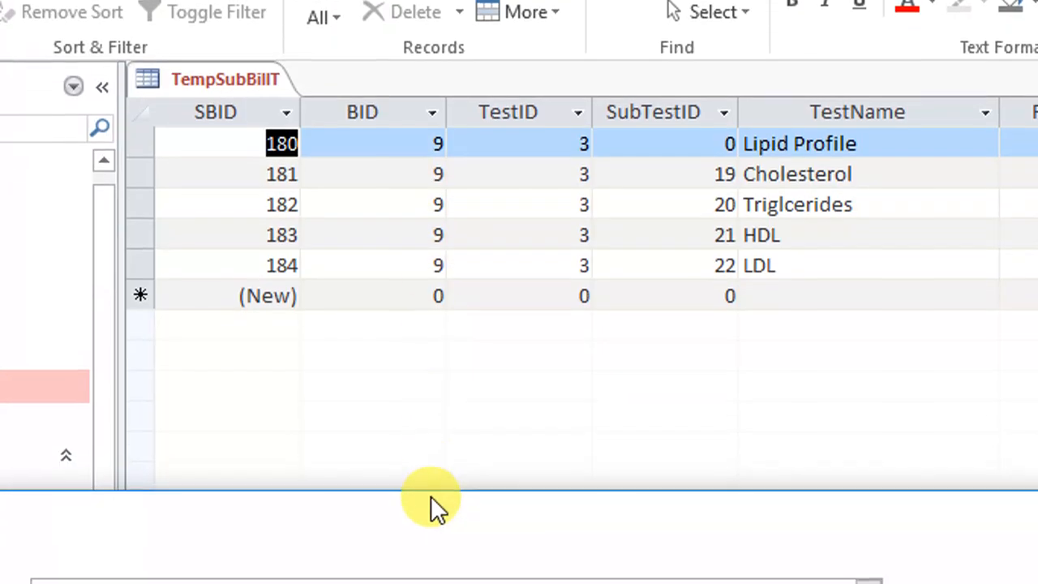
# Examine the SubTestID values of the Lipid Profile rows left in TempSubBillT
pyautogui.moveTo(433, 501); pyautogui.dragTo(446, 366)
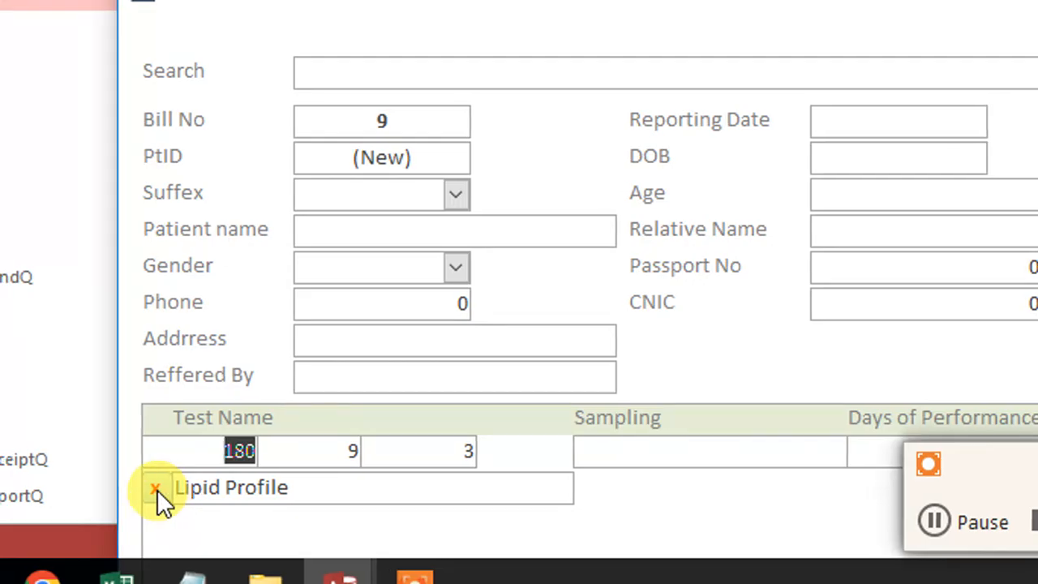
pyautogui.click(157, 489)
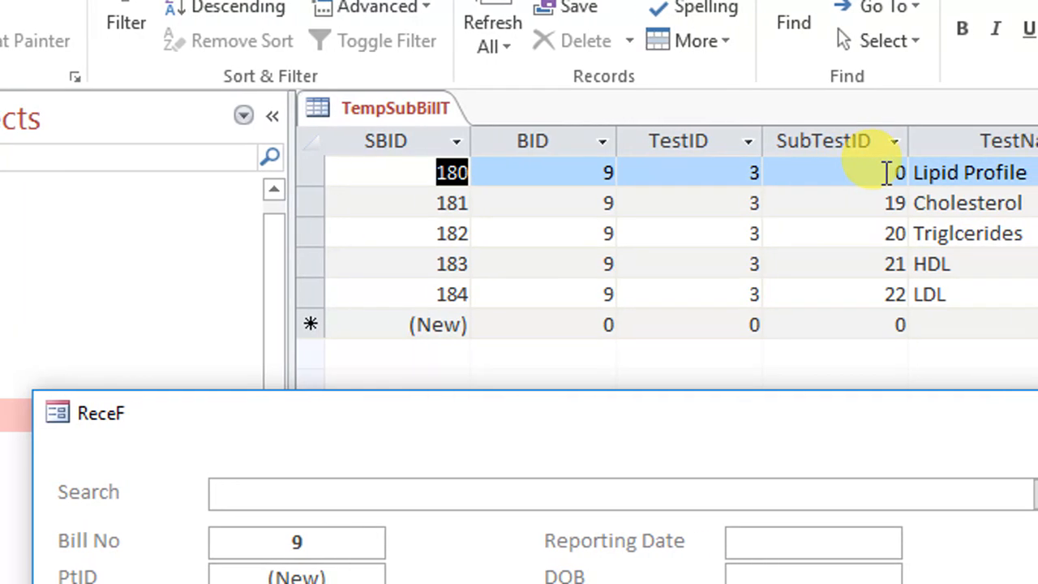
pyautogui.click(973, 173)
pyautogui.click(862, 203)
pyautogui.click(862, 234)
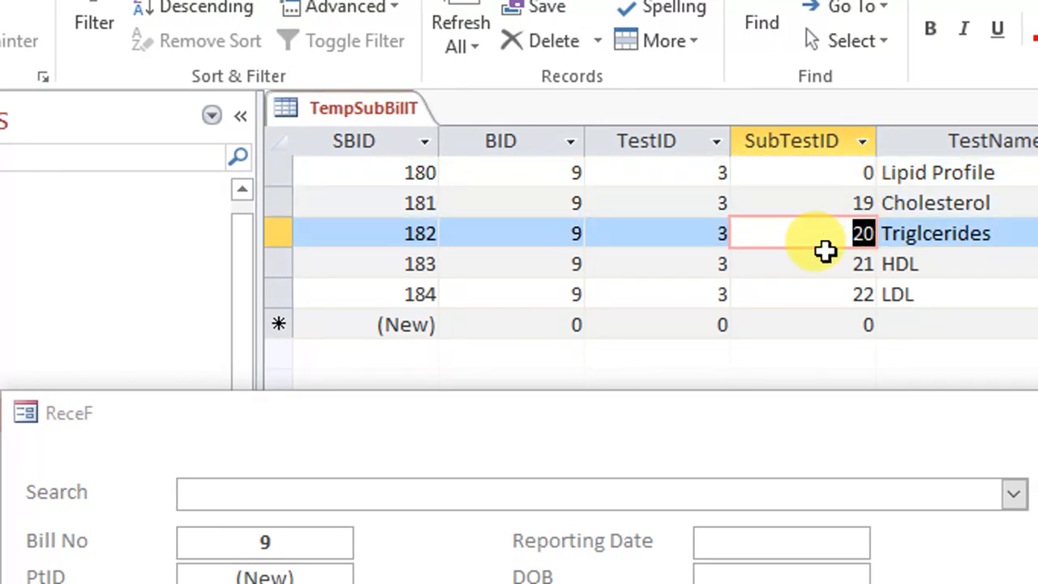
pyautogui.click(862, 263)
pyautogui.click(862, 294)
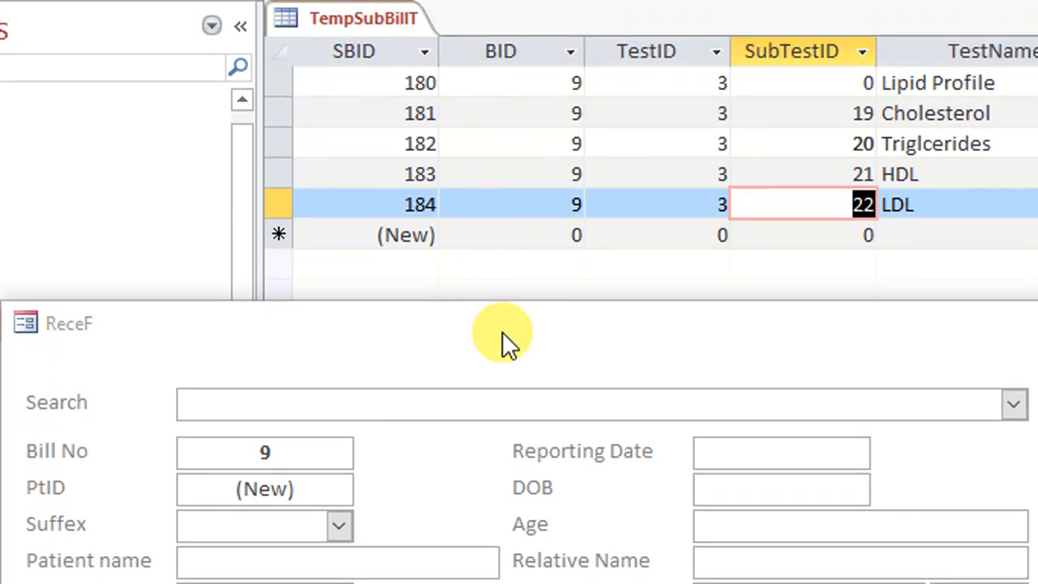
# Add Complete Blood Count (CBC) to the receipt again alongside Lipid Profile and refresh TempSubBillT
pyautogui.moveTo(506, 193); pyautogui.dragTo(511, 150)
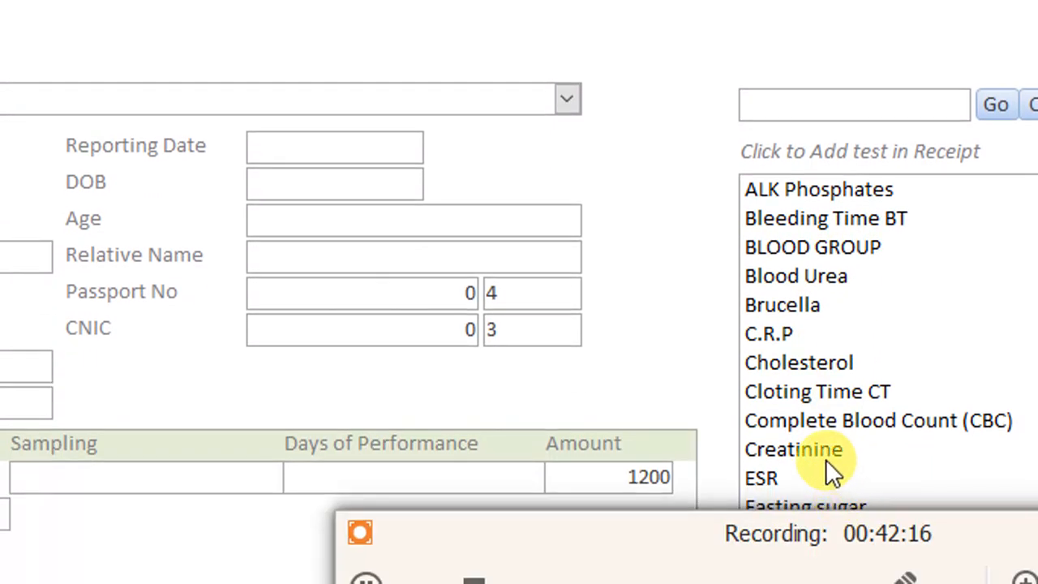
pyautogui.click(824, 421)
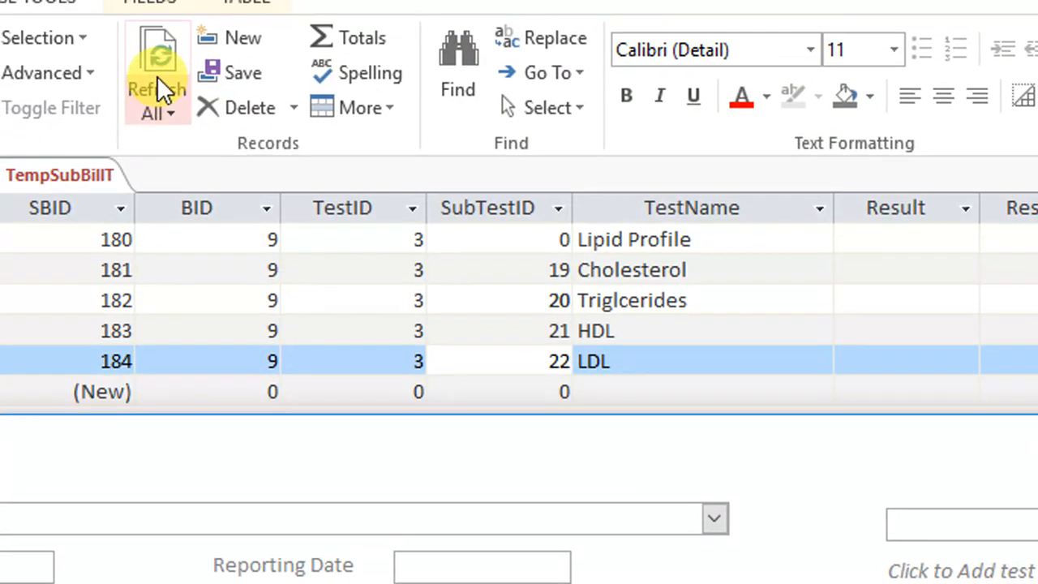
pyautogui.click(158, 81)
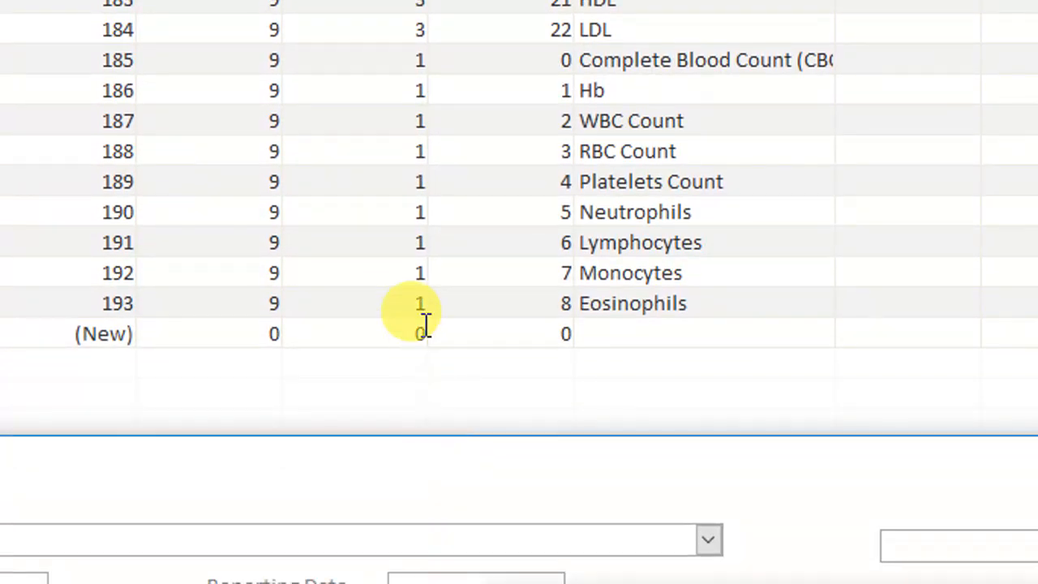
# Compare the TestID values shared by the CBC rows and the Lipid Profile rows in TempSubBillT
pyautogui.click(422, 273)
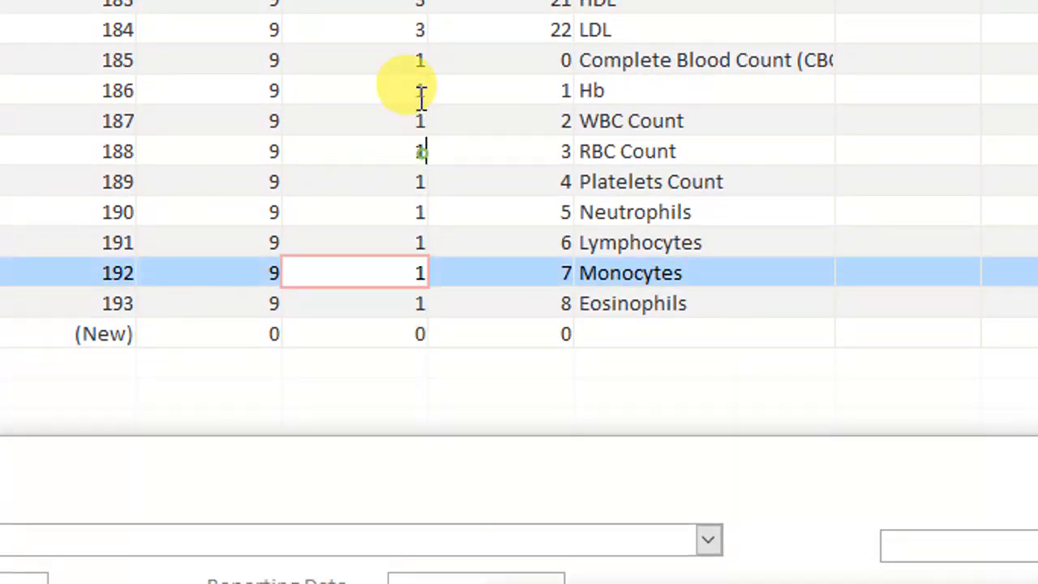
pyautogui.click(420, 31)
pyautogui.click(418, 213)
pyautogui.click(420, 303)
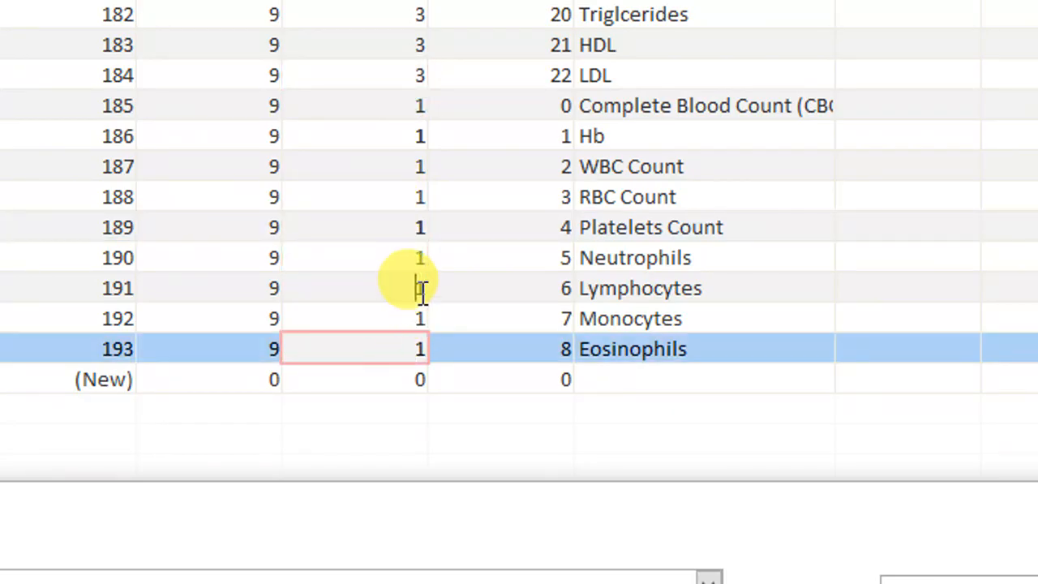
pyautogui.moveTo(421, 292); pyautogui.dragTo(419, 258)
pyautogui.click(413, 167)
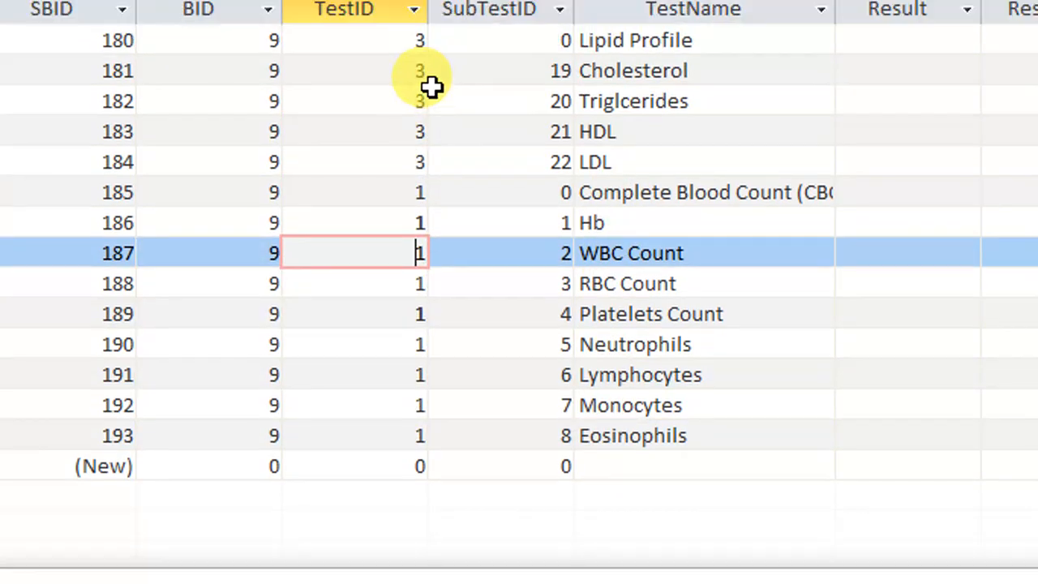
pyautogui.click(422, 155)
pyautogui.moveTo(421, 130); pyautogui.dragTo(419, 109)
pyautogui.click(421, 70)
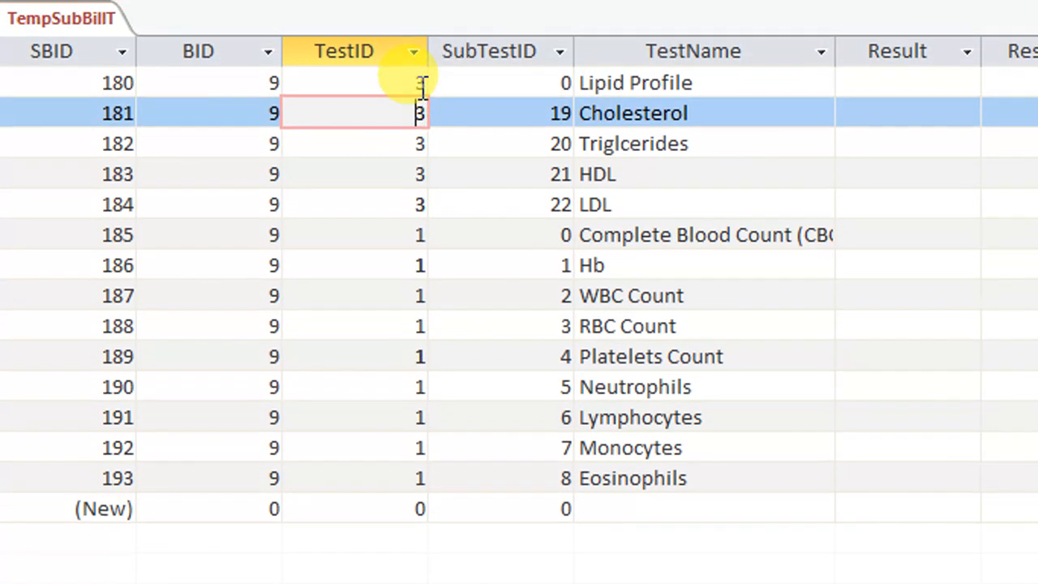
pyautogui.moveTo(422, 42); pyautogui.dragTo(416, 44)
# Remove the re-added Complete Blood Count (CBC) test from the receipt and refresh TempSubBillT to check its rows
pyautogui.click(327, 574)
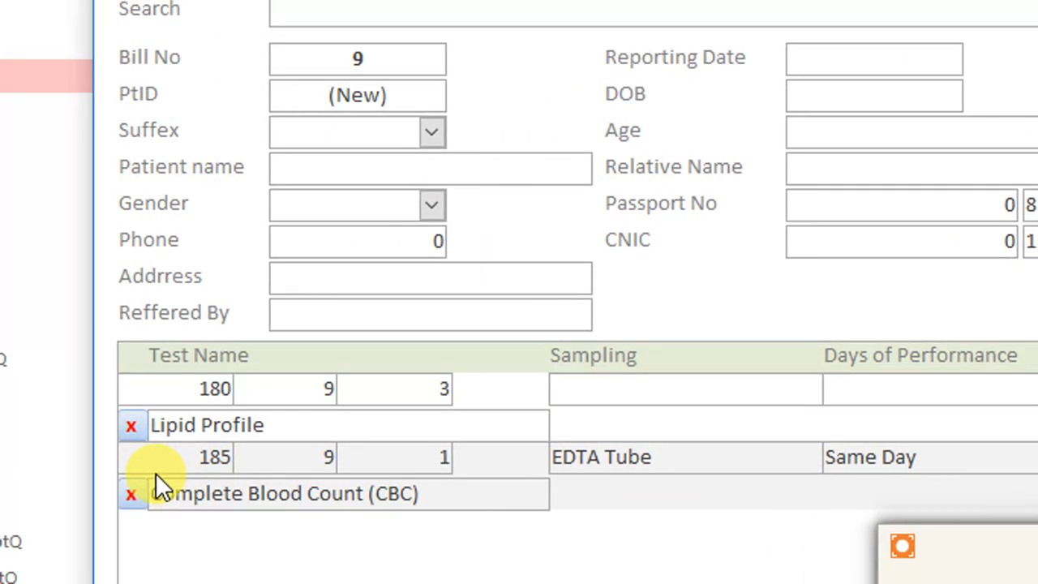
pyautogui.click(135, 464)
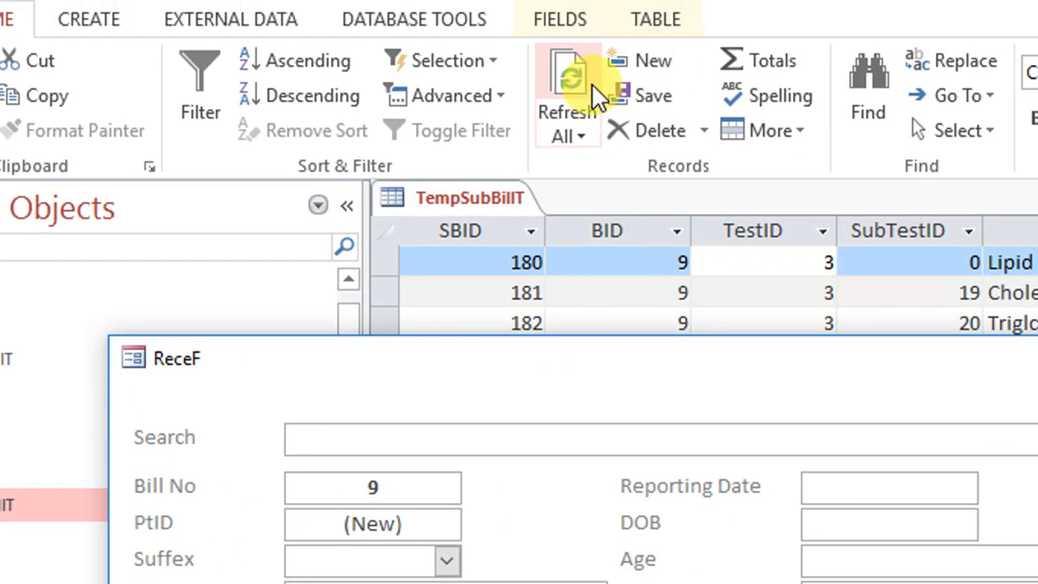
pyautogui.click(591, 85)
pyautogui.moveTo(697, 384); pyautogui.dragTo(698, 580)
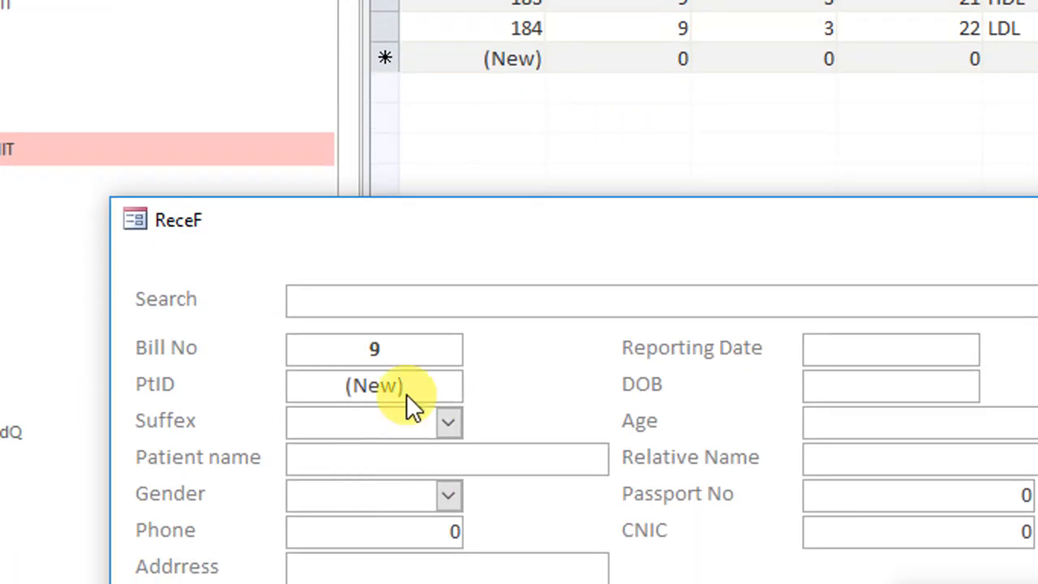
# Delete the Lipid Profile row from the receipt and refresh all TempSubBillT records to check the table
pyautogui.moveTo(511, 471); pyautogui.dragTo(534, 370)
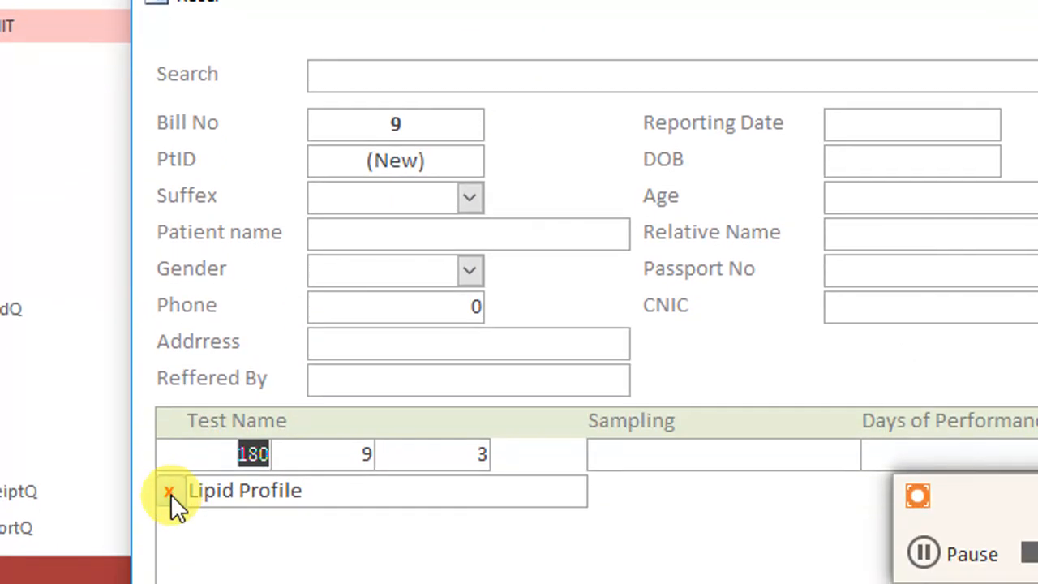
pyautogui.click(170, 493)
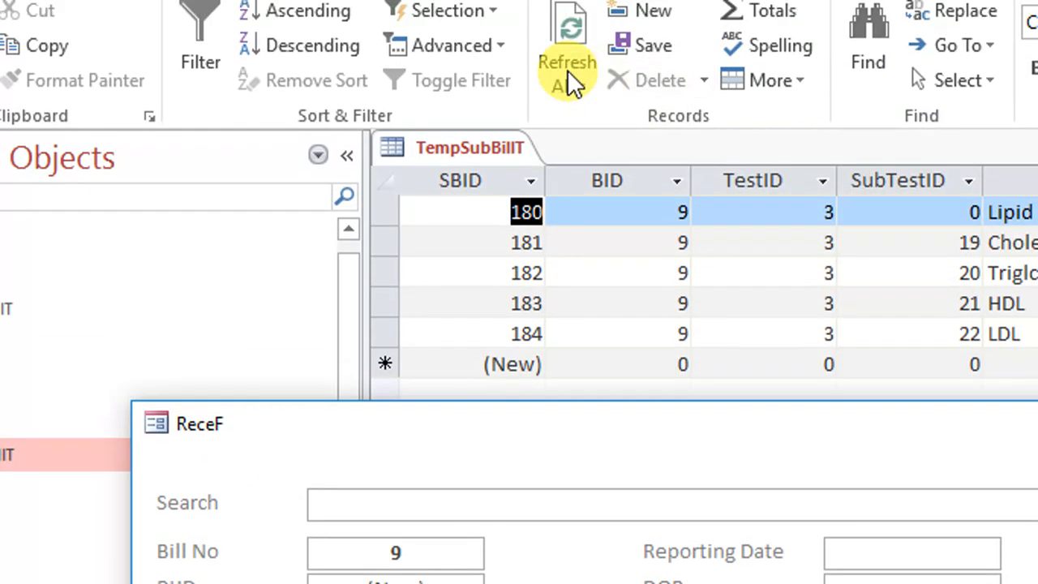
pyautogui.click(570, 94)
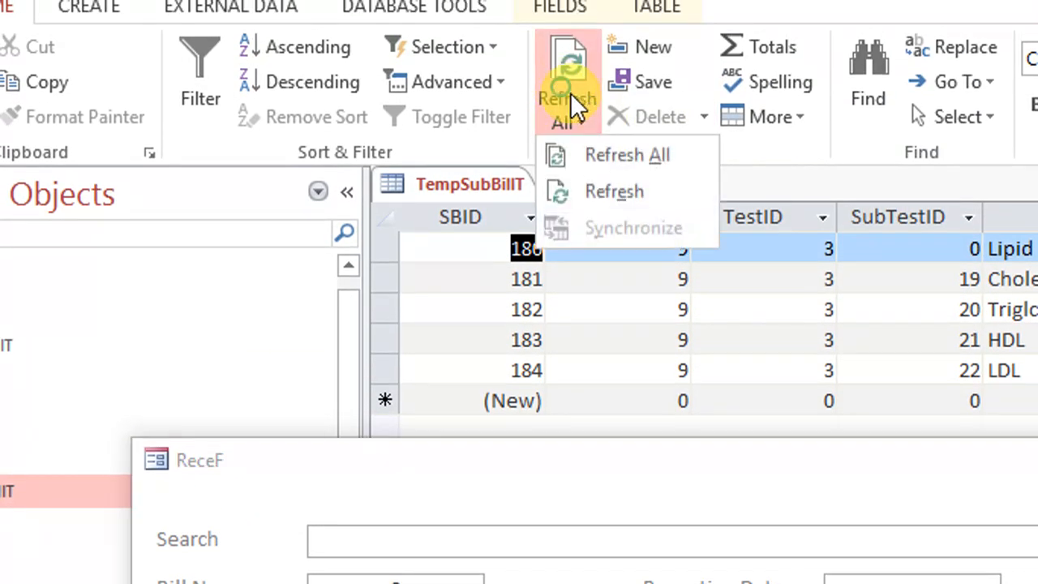
pyautogui.click(626, 158)
pyautogui.moveTo(973, 448); pyautogui.dragTo(858, 279)
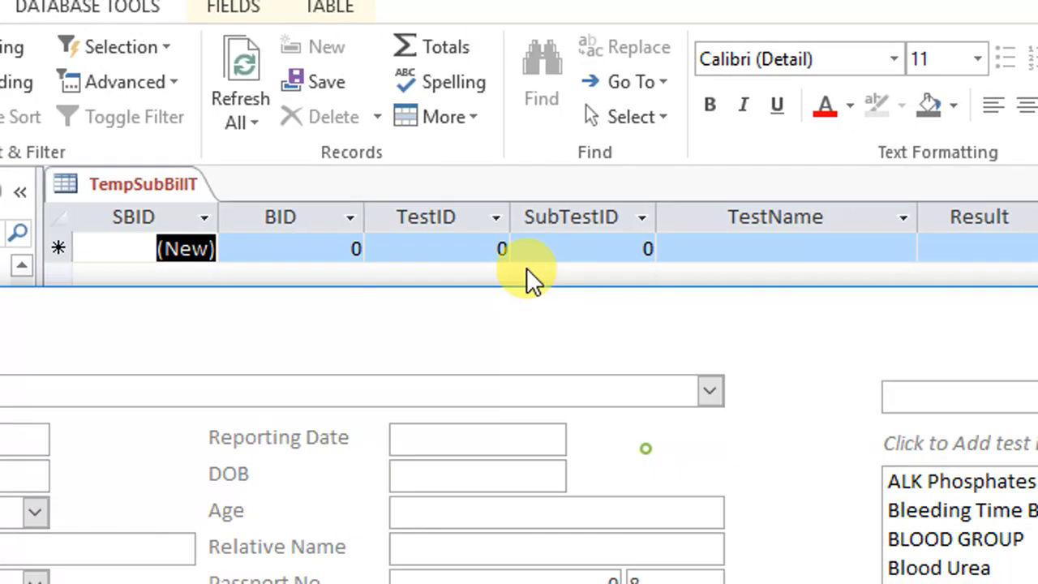
pyautogui.moveTo(527, 270); pyautogui.dragTo(525, 17)
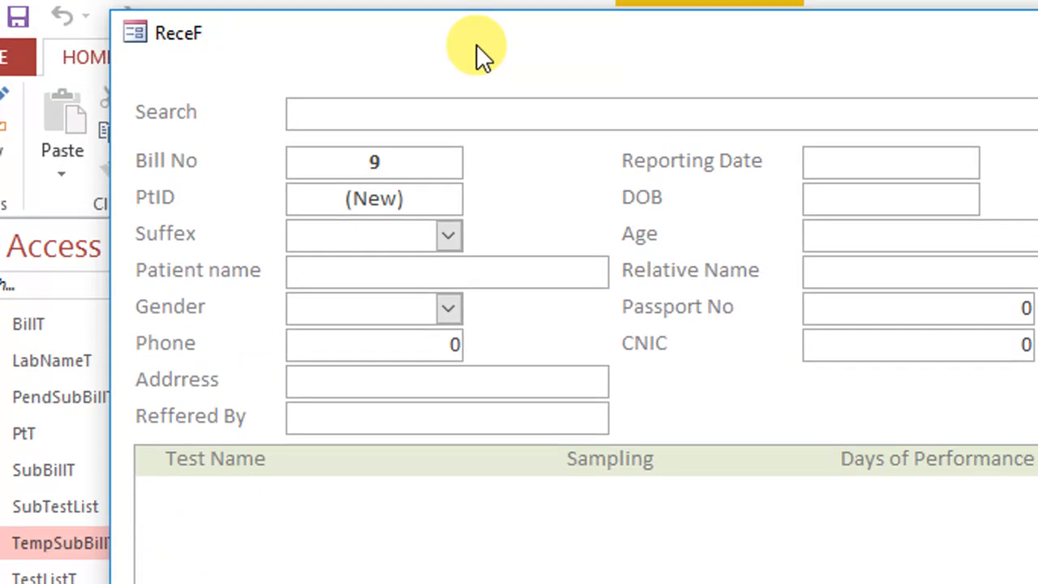
pyautogui.rightClick(478, 45)
pyautogui.click(495, 60)
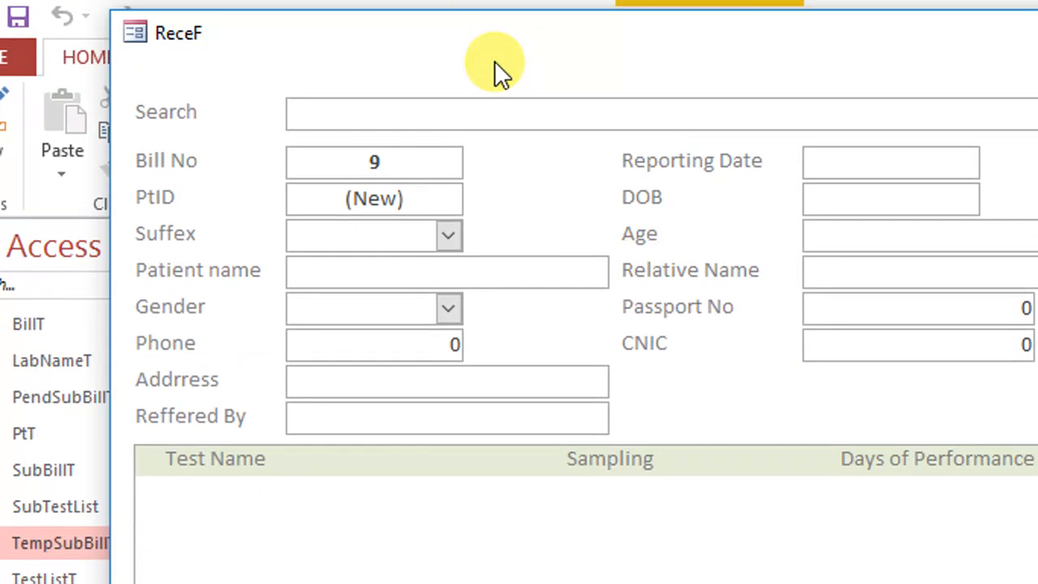